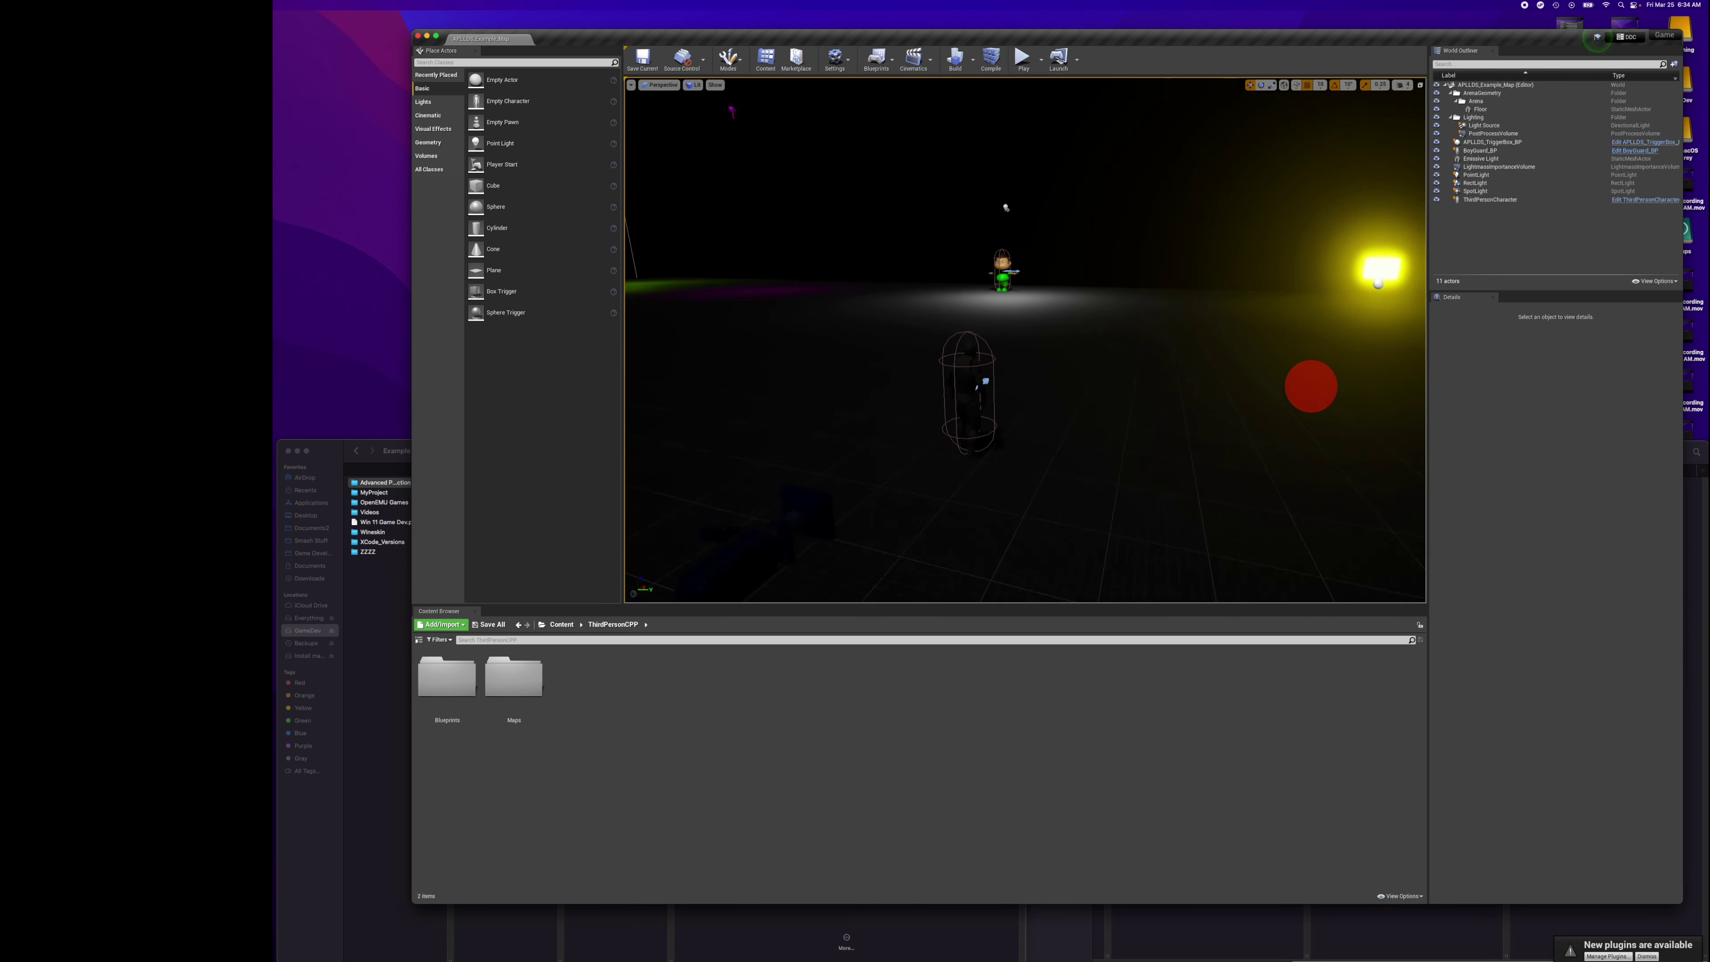
Examine the third-person character, the yellow emissive light and the guard character by selecting each one in the level.
click(956, 385)
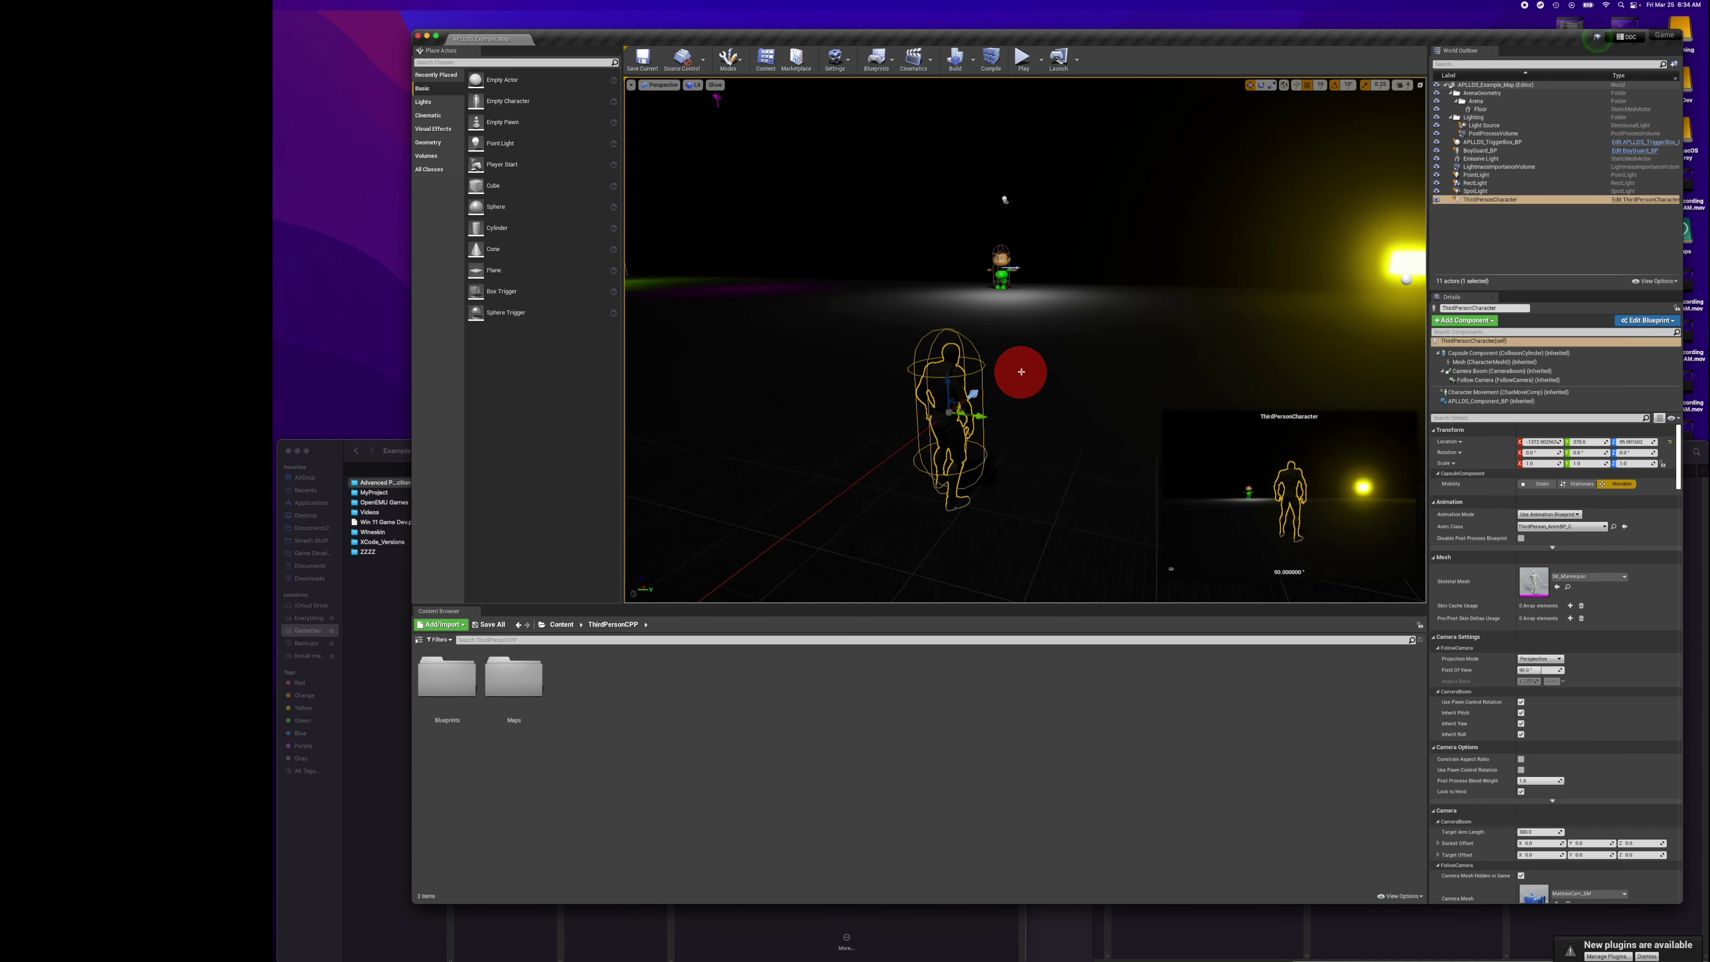
right_drag(1018, 370, 1038, 370)
click(1111, 276)
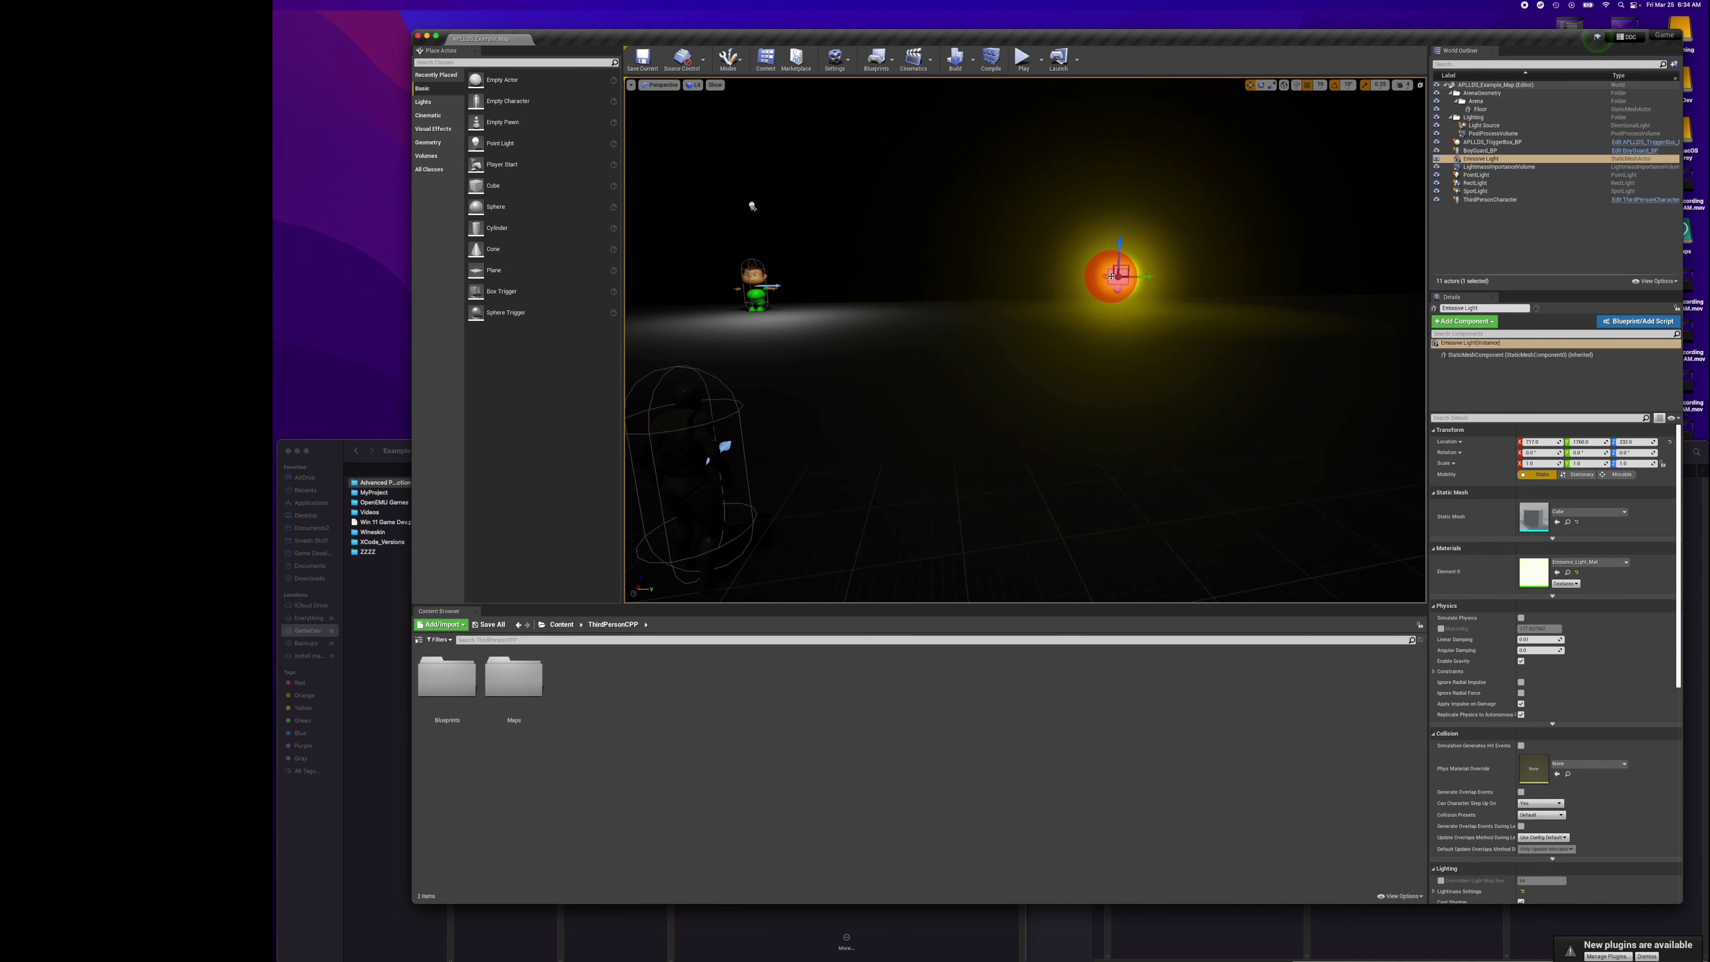
right_drag(1104, 345, 1056, 362)
click(977, 285)
key(w)
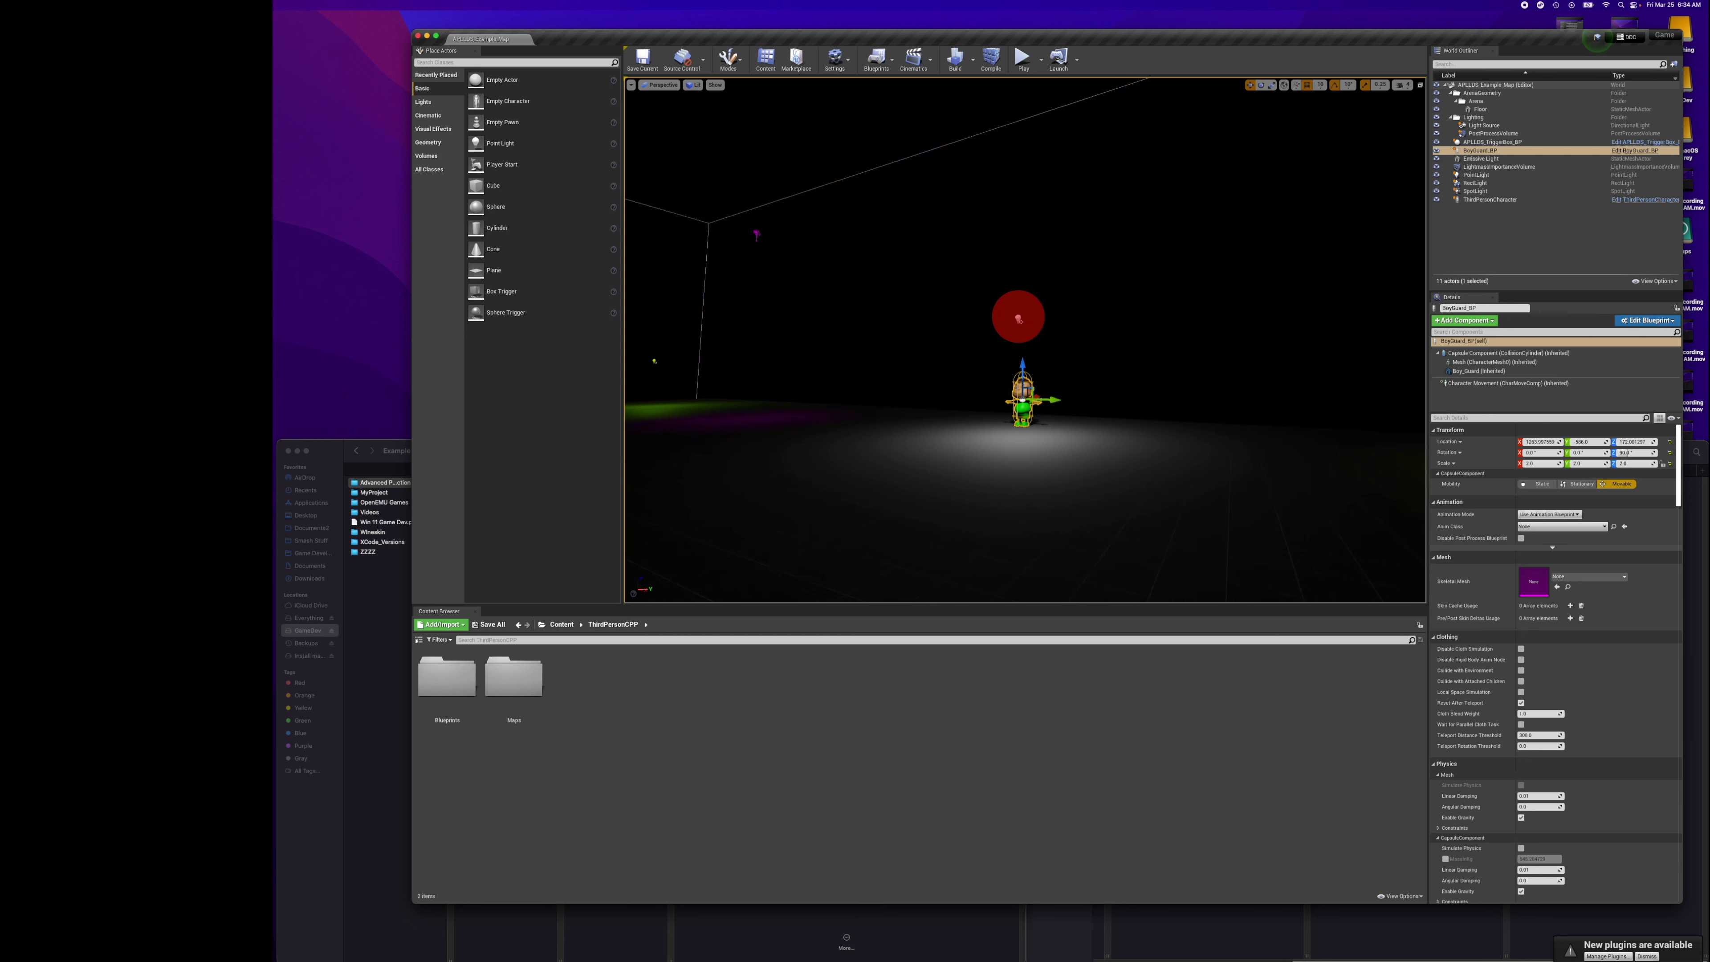
Examine the rect light above the guard, the purple spot light and the green point light by selecting each one.
click(1019, 318)
right_drag(1113, 413, 1113, 412)
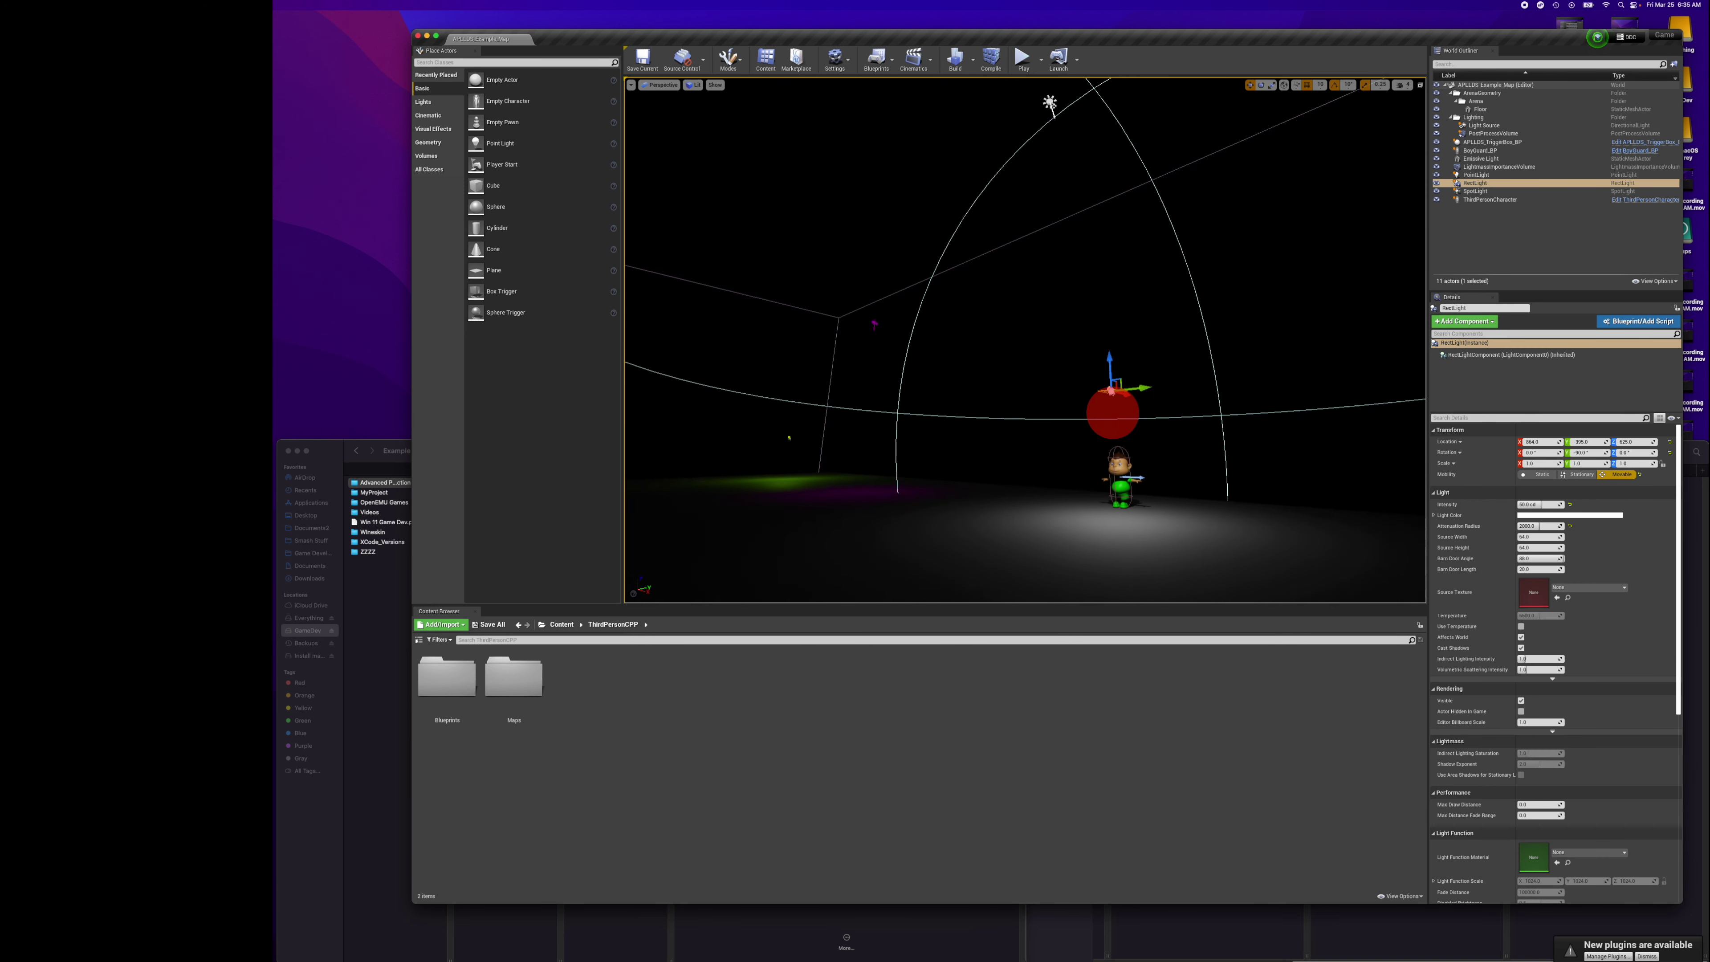
click(872, 323)
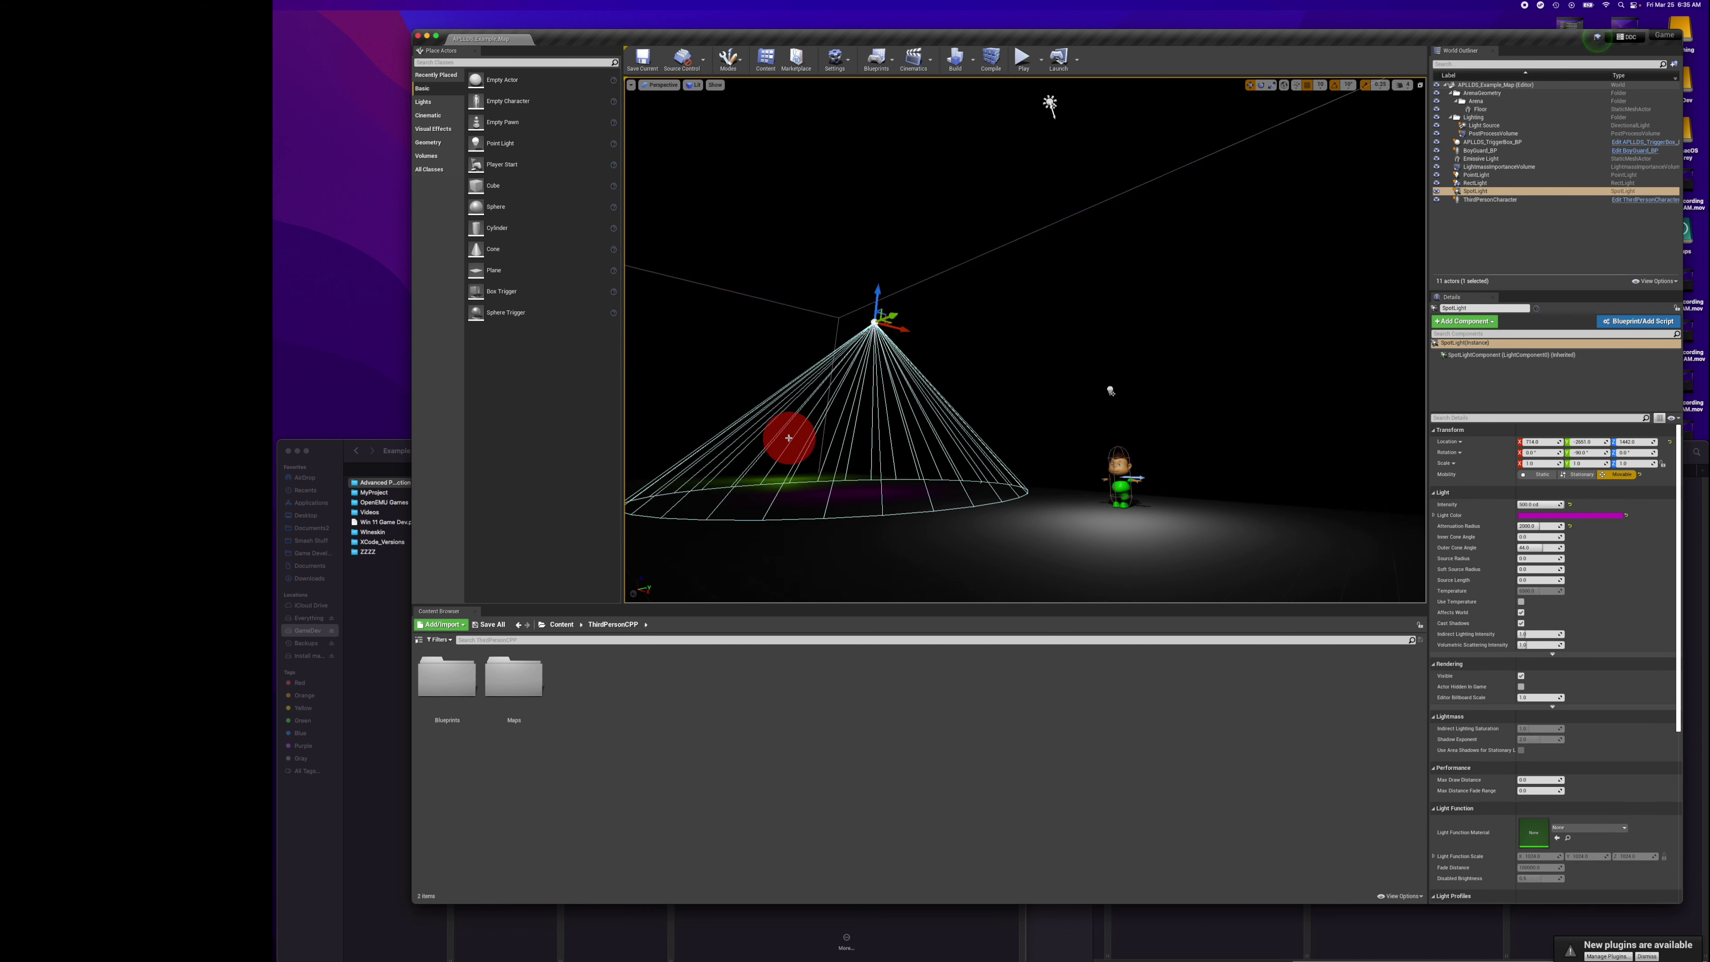
click(789, 438)
right_drag(929, 508, 929, 507)
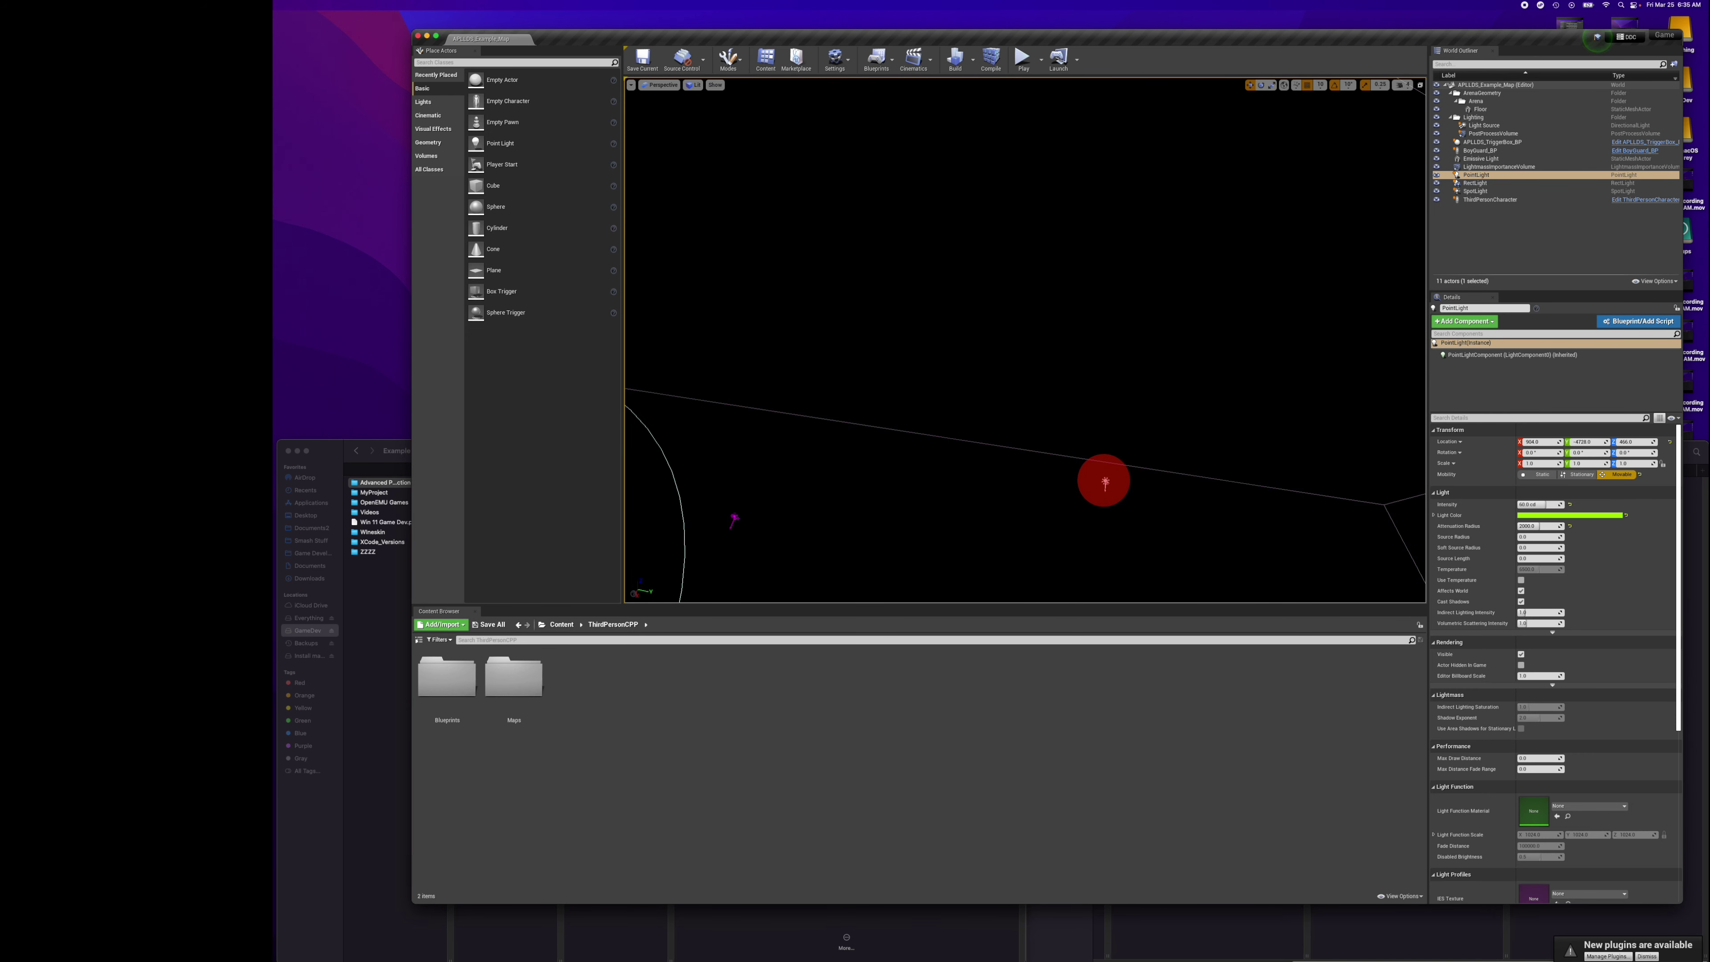
click(1105, 482)
right_drag(1171, 487, 1171, 486)
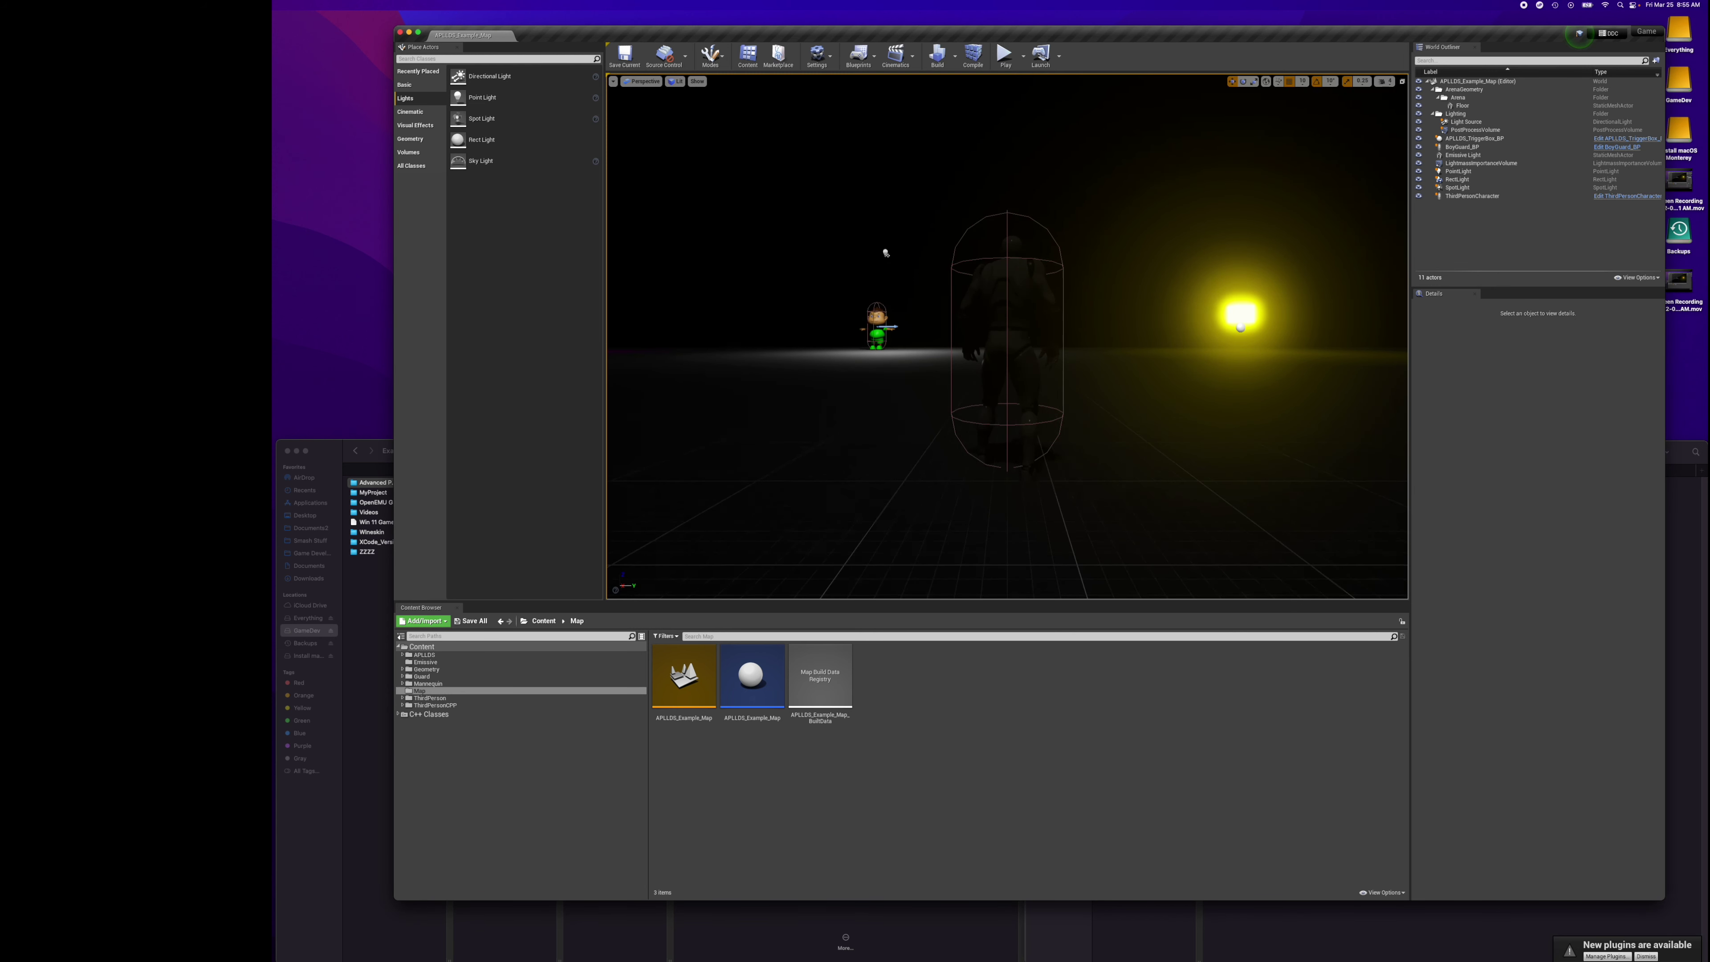
Save a copy of the current level in the Map folder under the name Temp_Level.
key(super+alt+s)
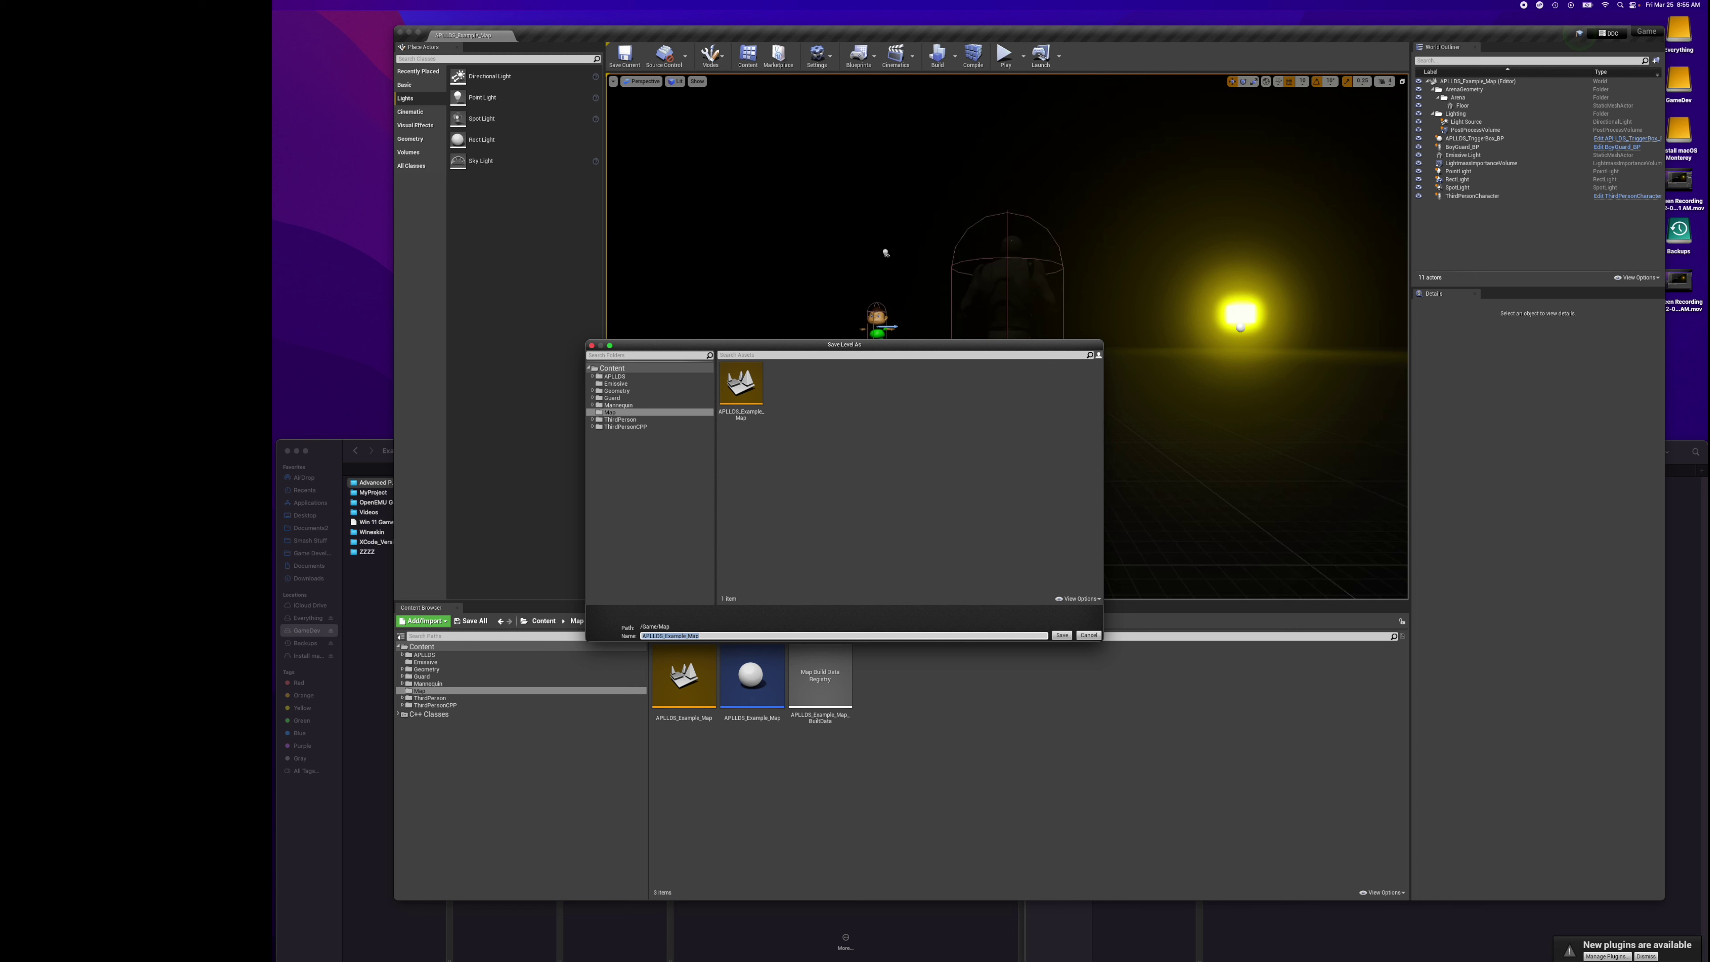
click(613, 406)
click(613, 413)
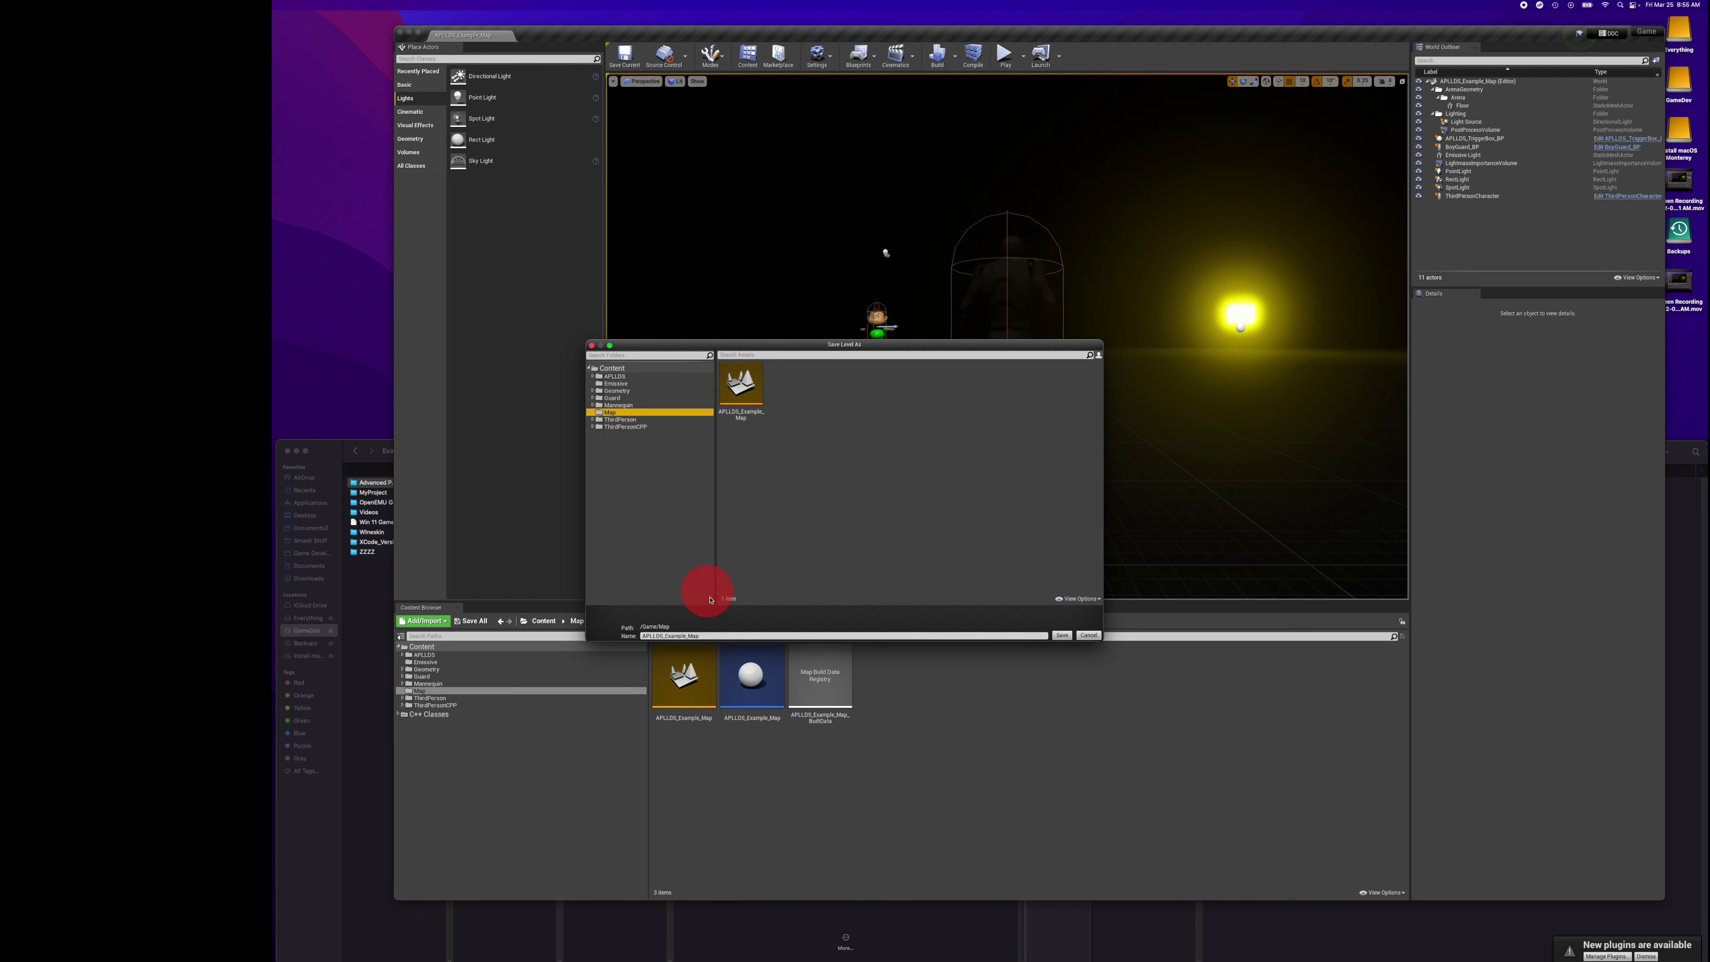
click(706, 636)
text(Temp_Level)
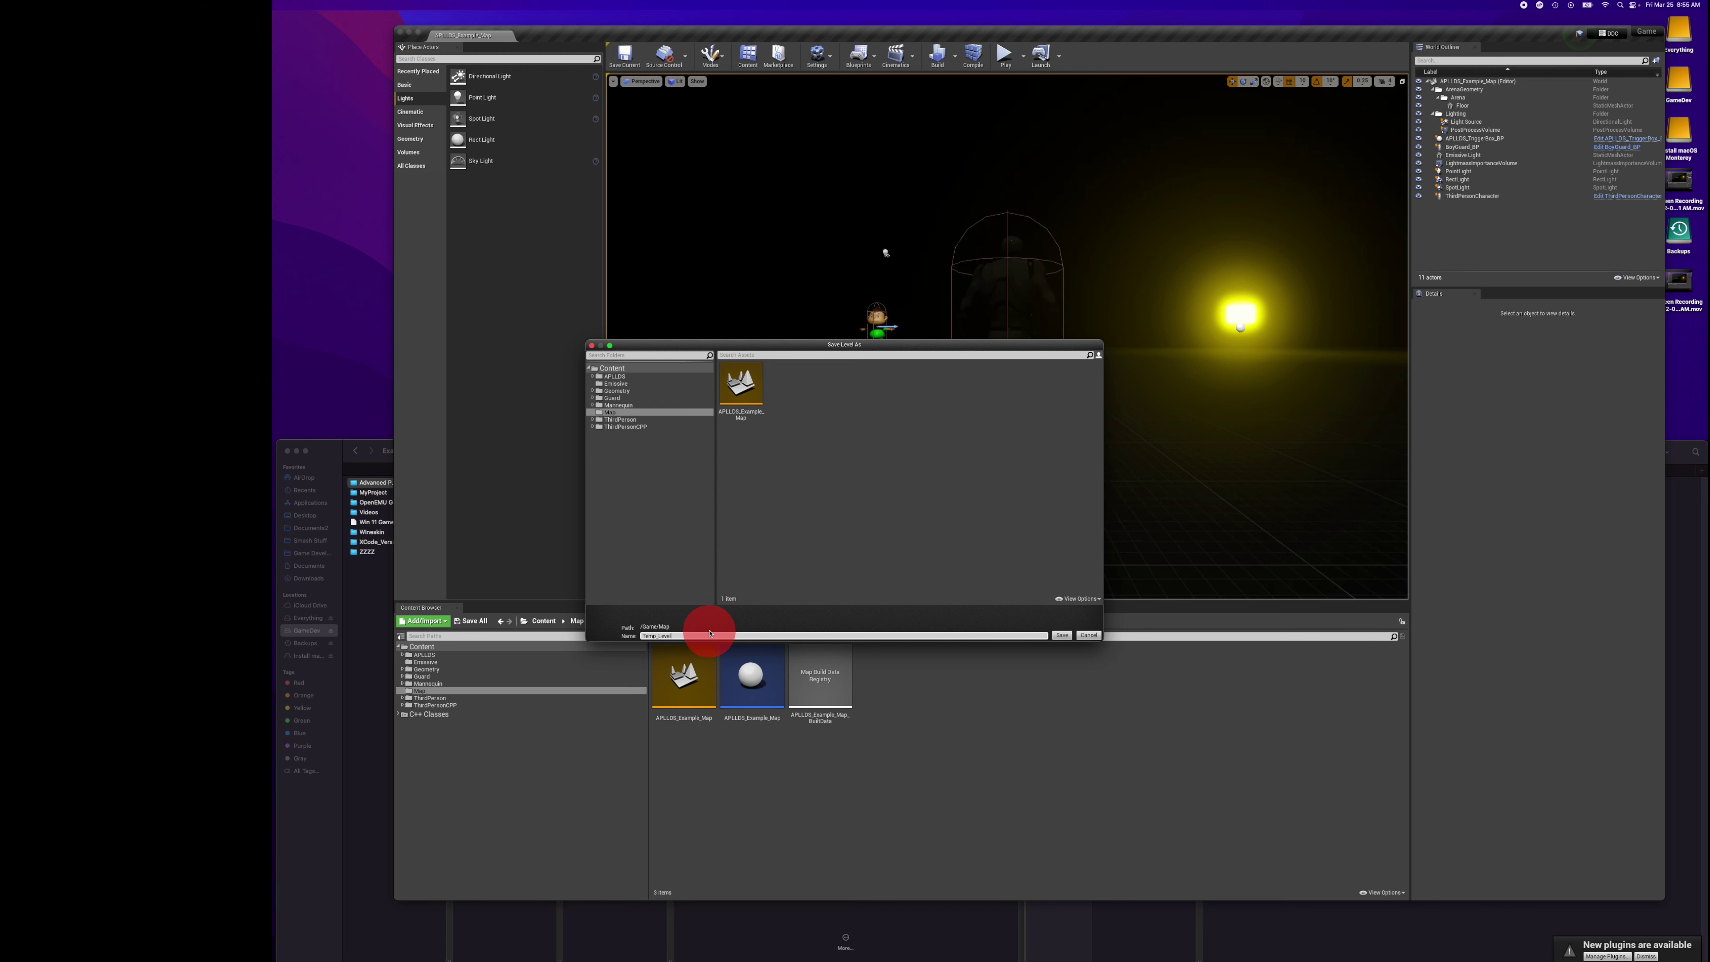
click(1062, 636)
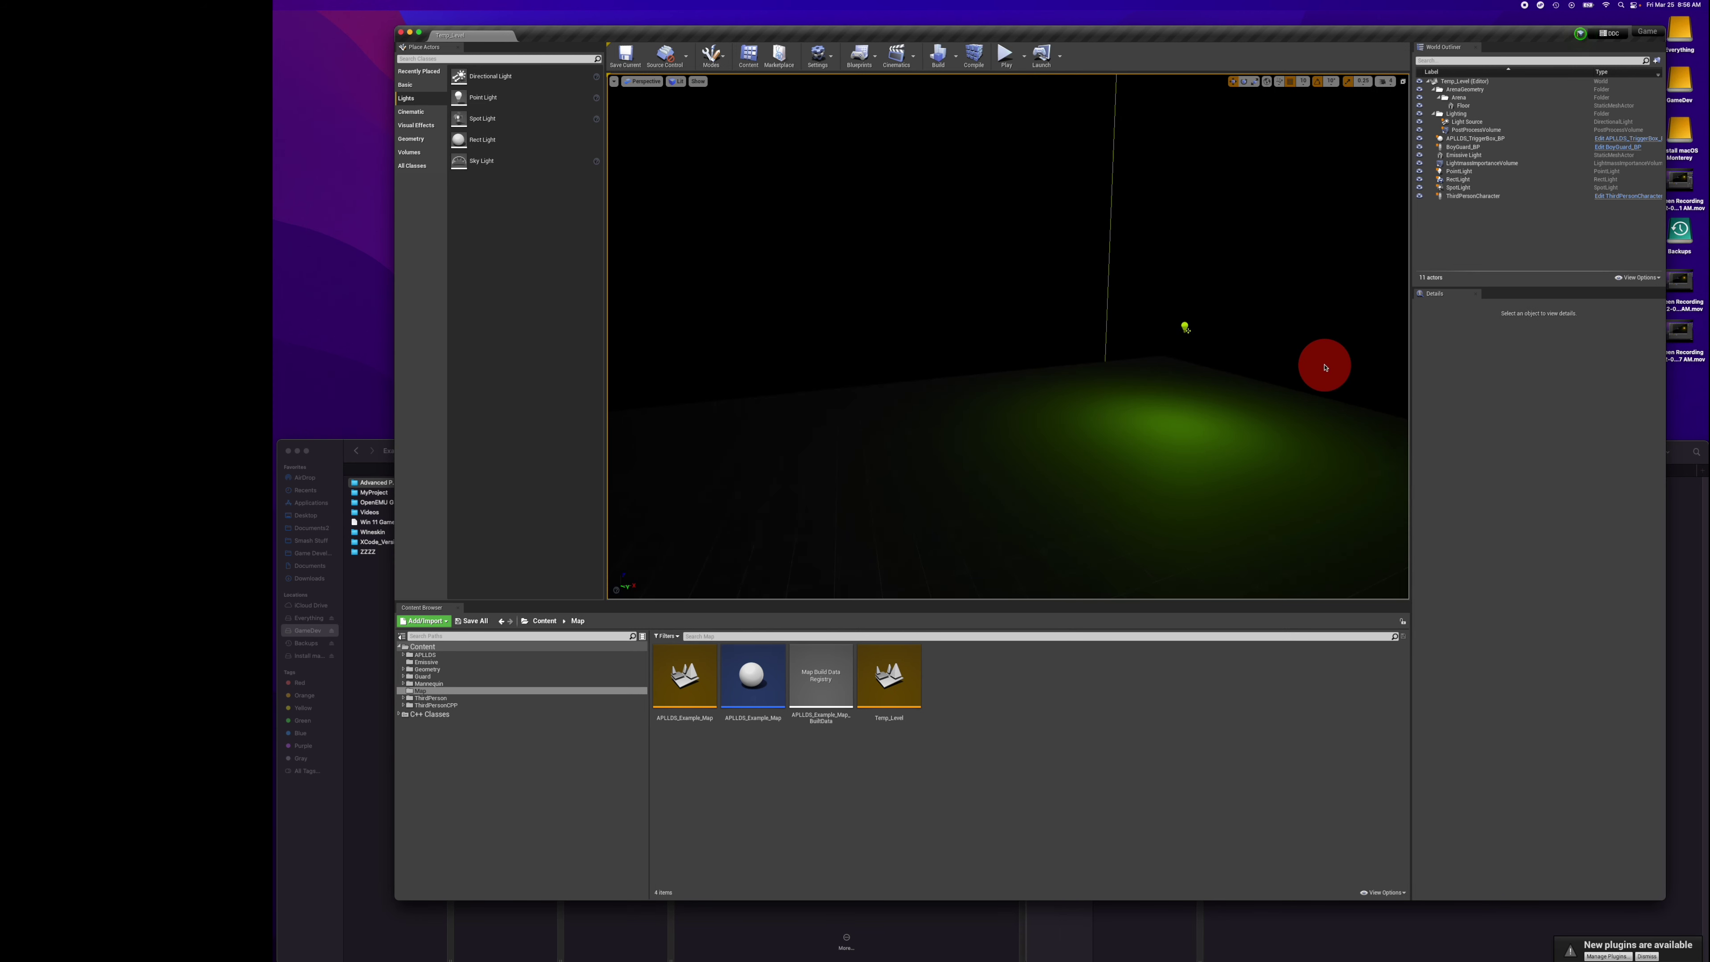
Delete the green point light and the purple spot light from the level.
right_drag(1322, 375, 1322, 376)
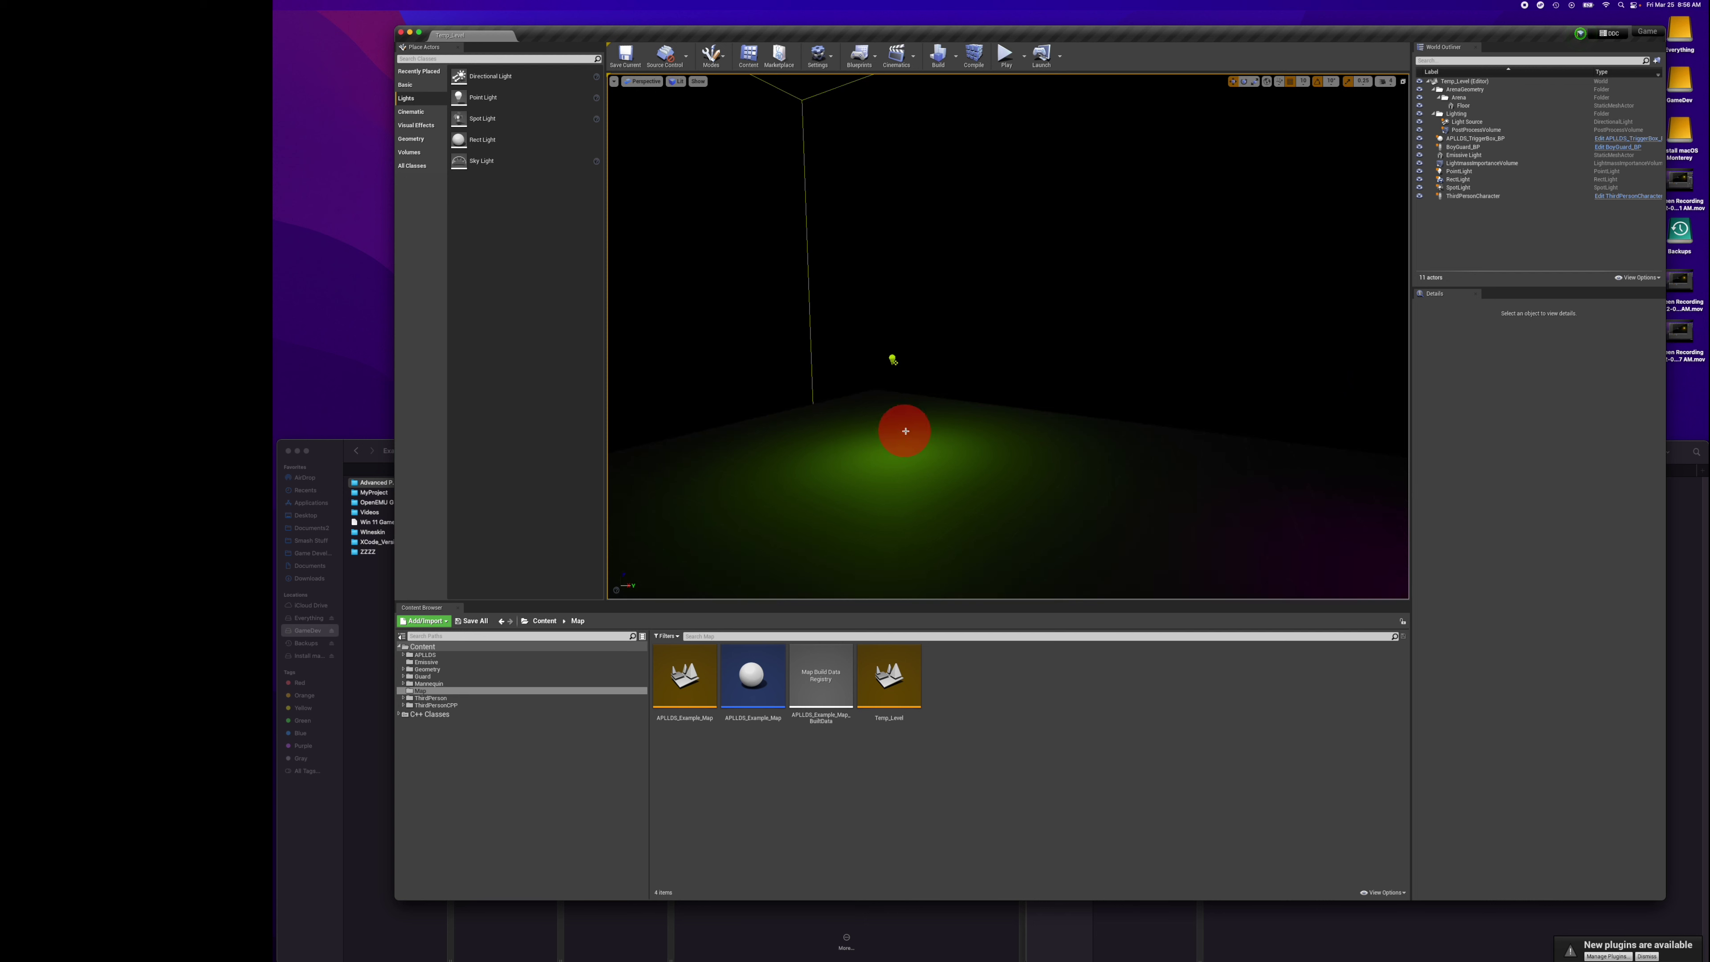
click(893, 359)
right_drag(954, 386, 961, 399)
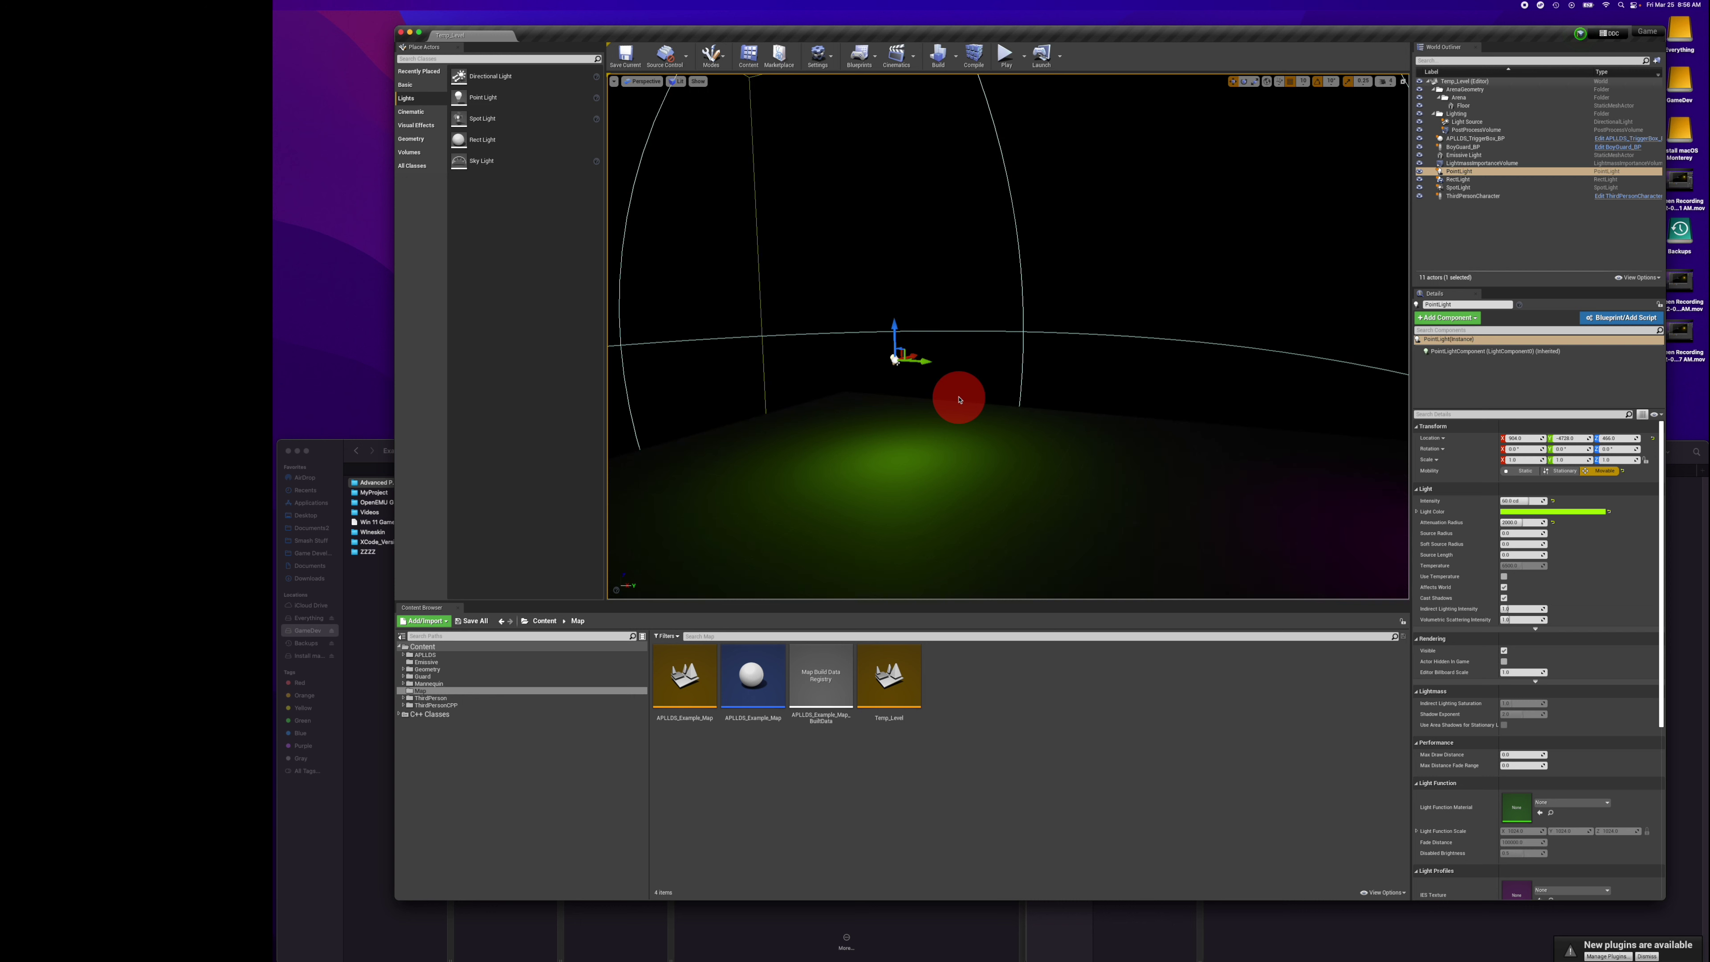
key(Delete)
right_drag(954, 389, 984, 261)
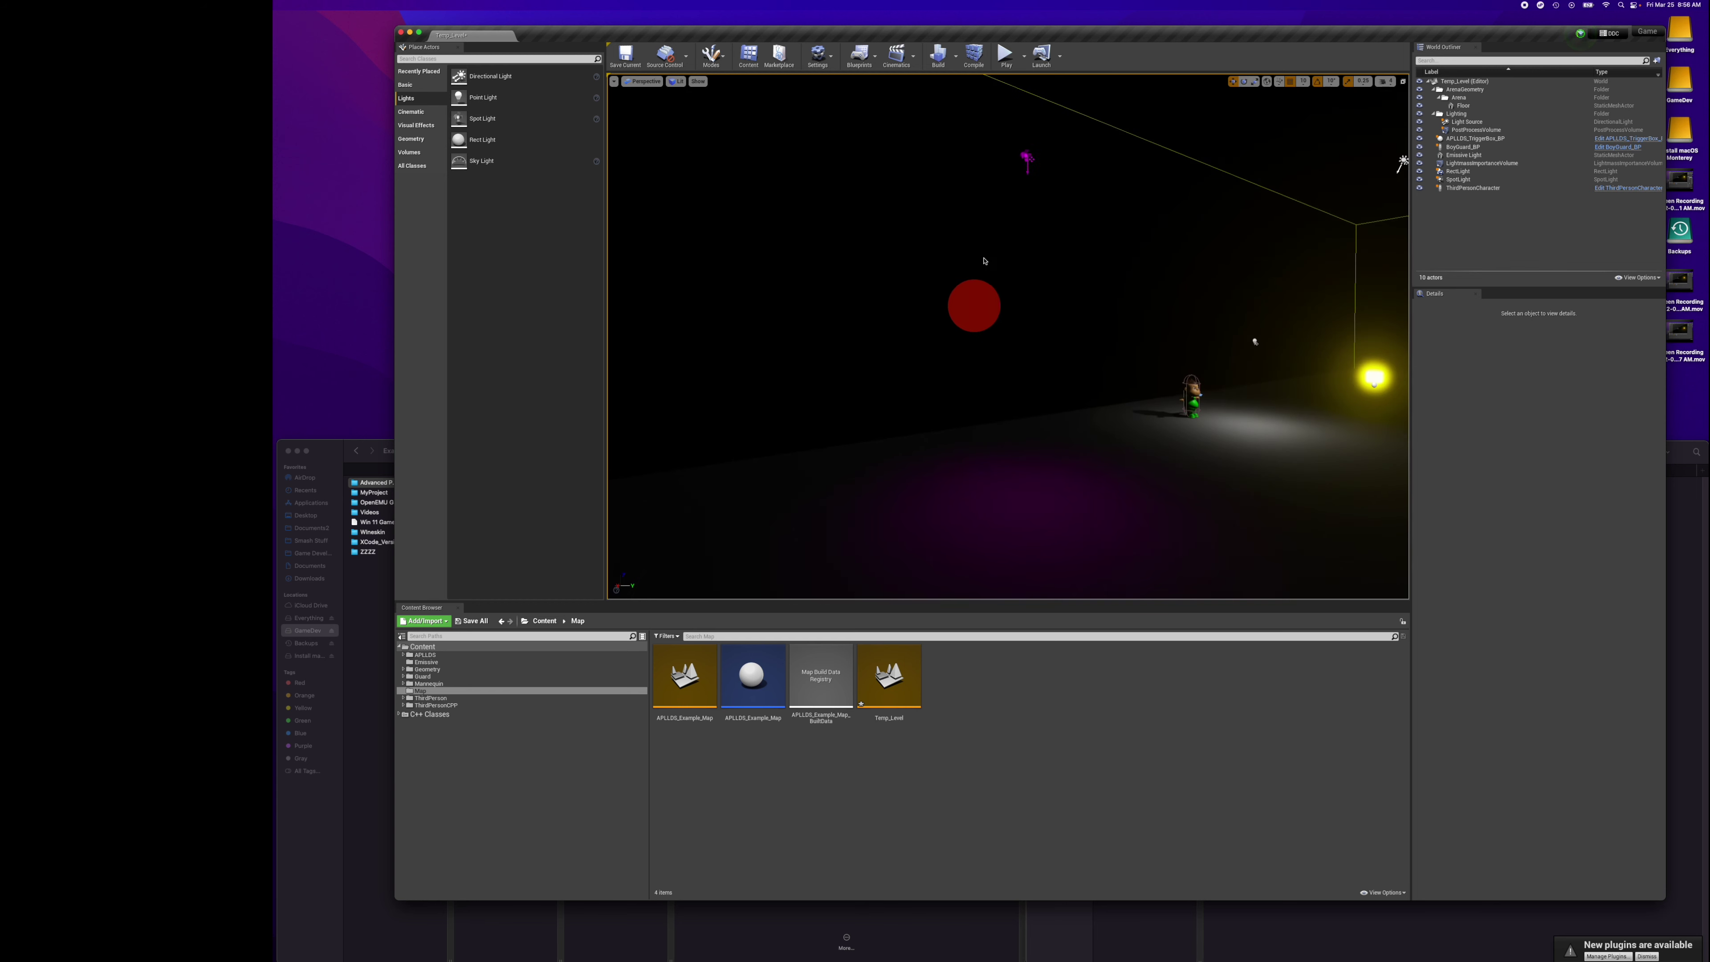
click(1027, 156)
key(Delete)
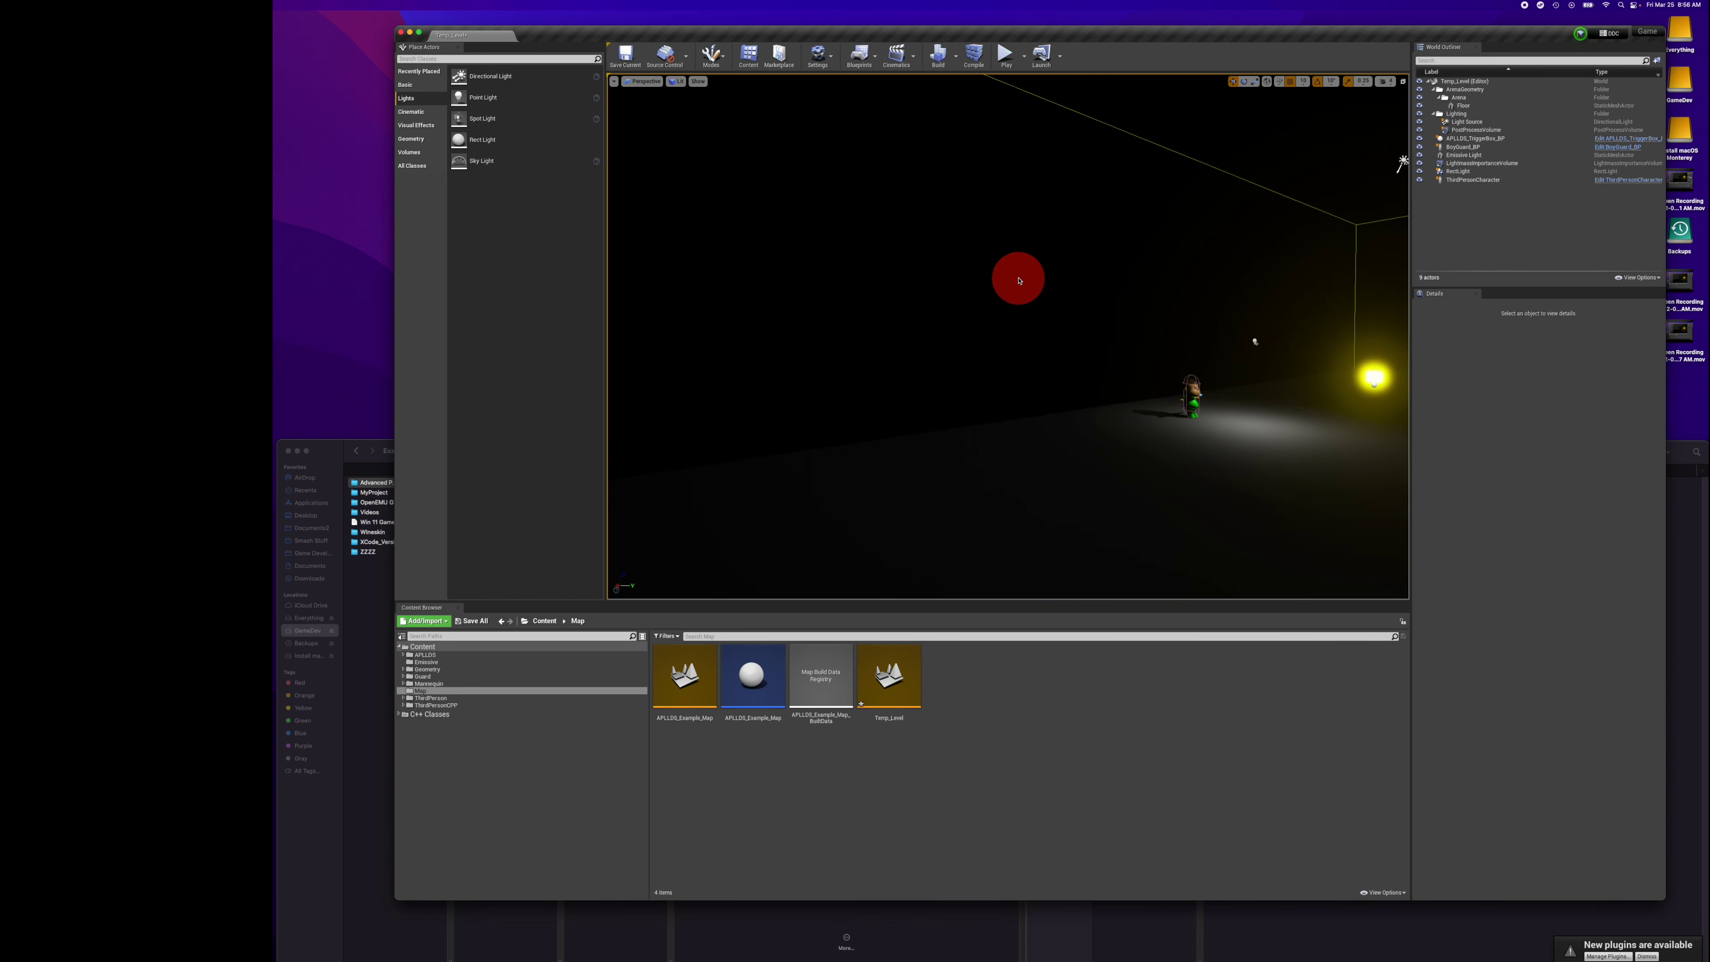
Delete the rect light above the guard and the yellow emissive light from the level.
right_drag(1014, 294, 1014, 294)
key(w)
key(d)
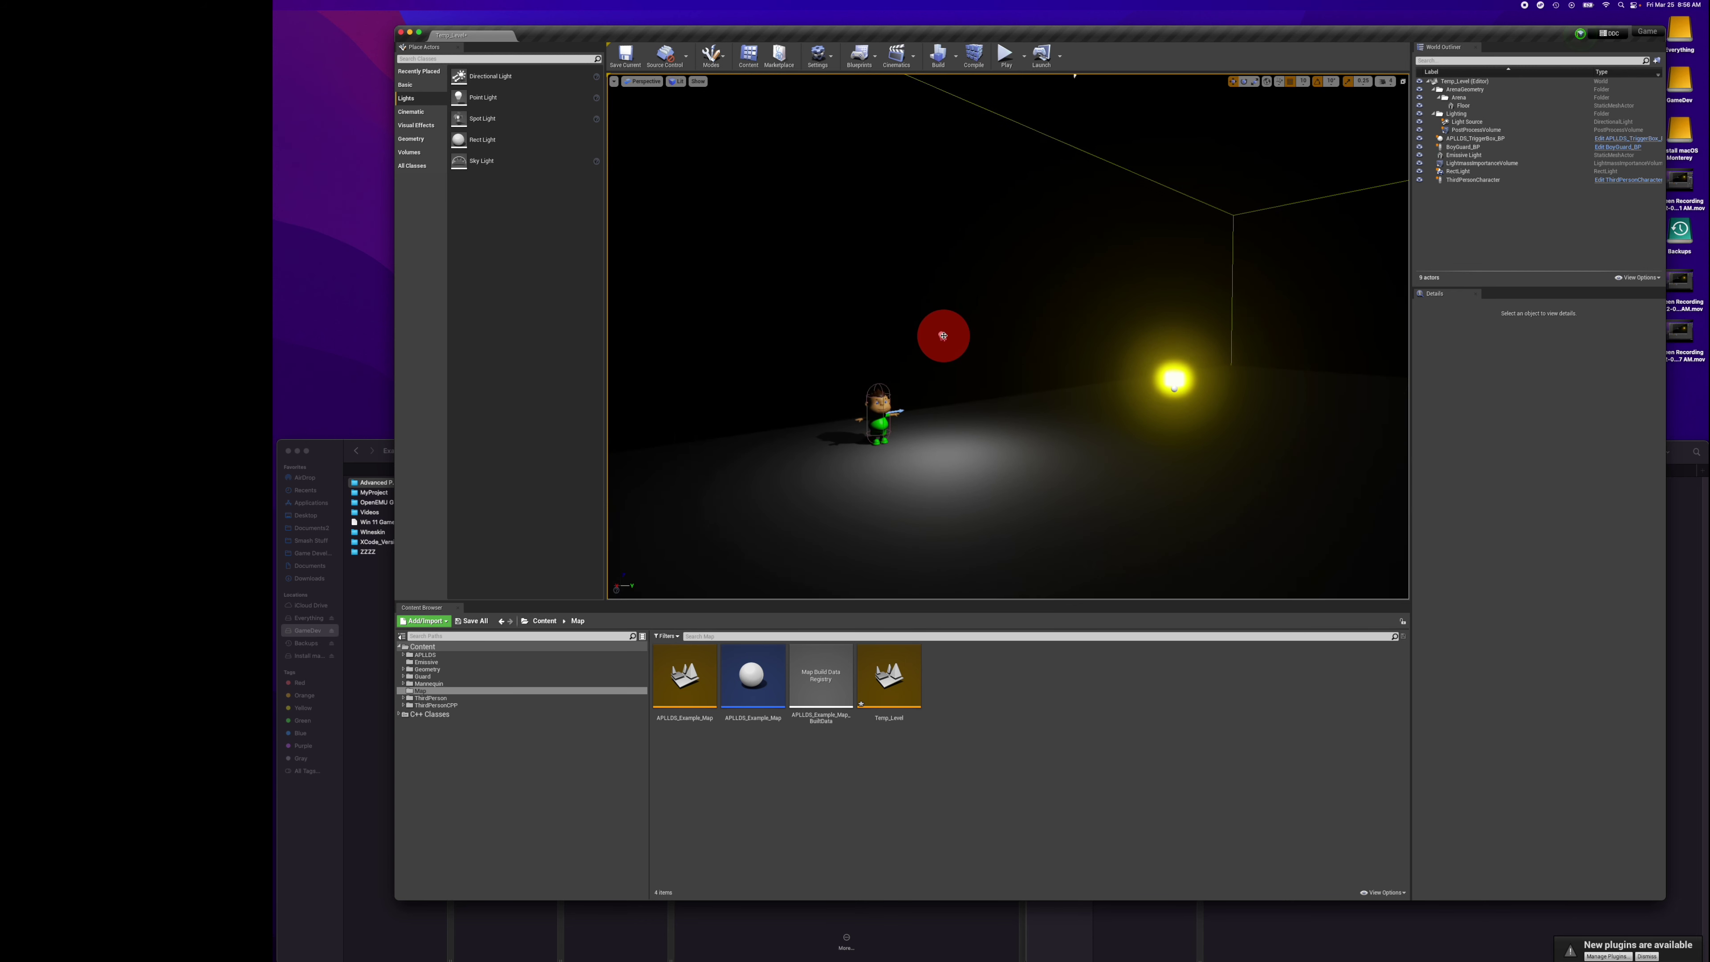
click(942, 337)
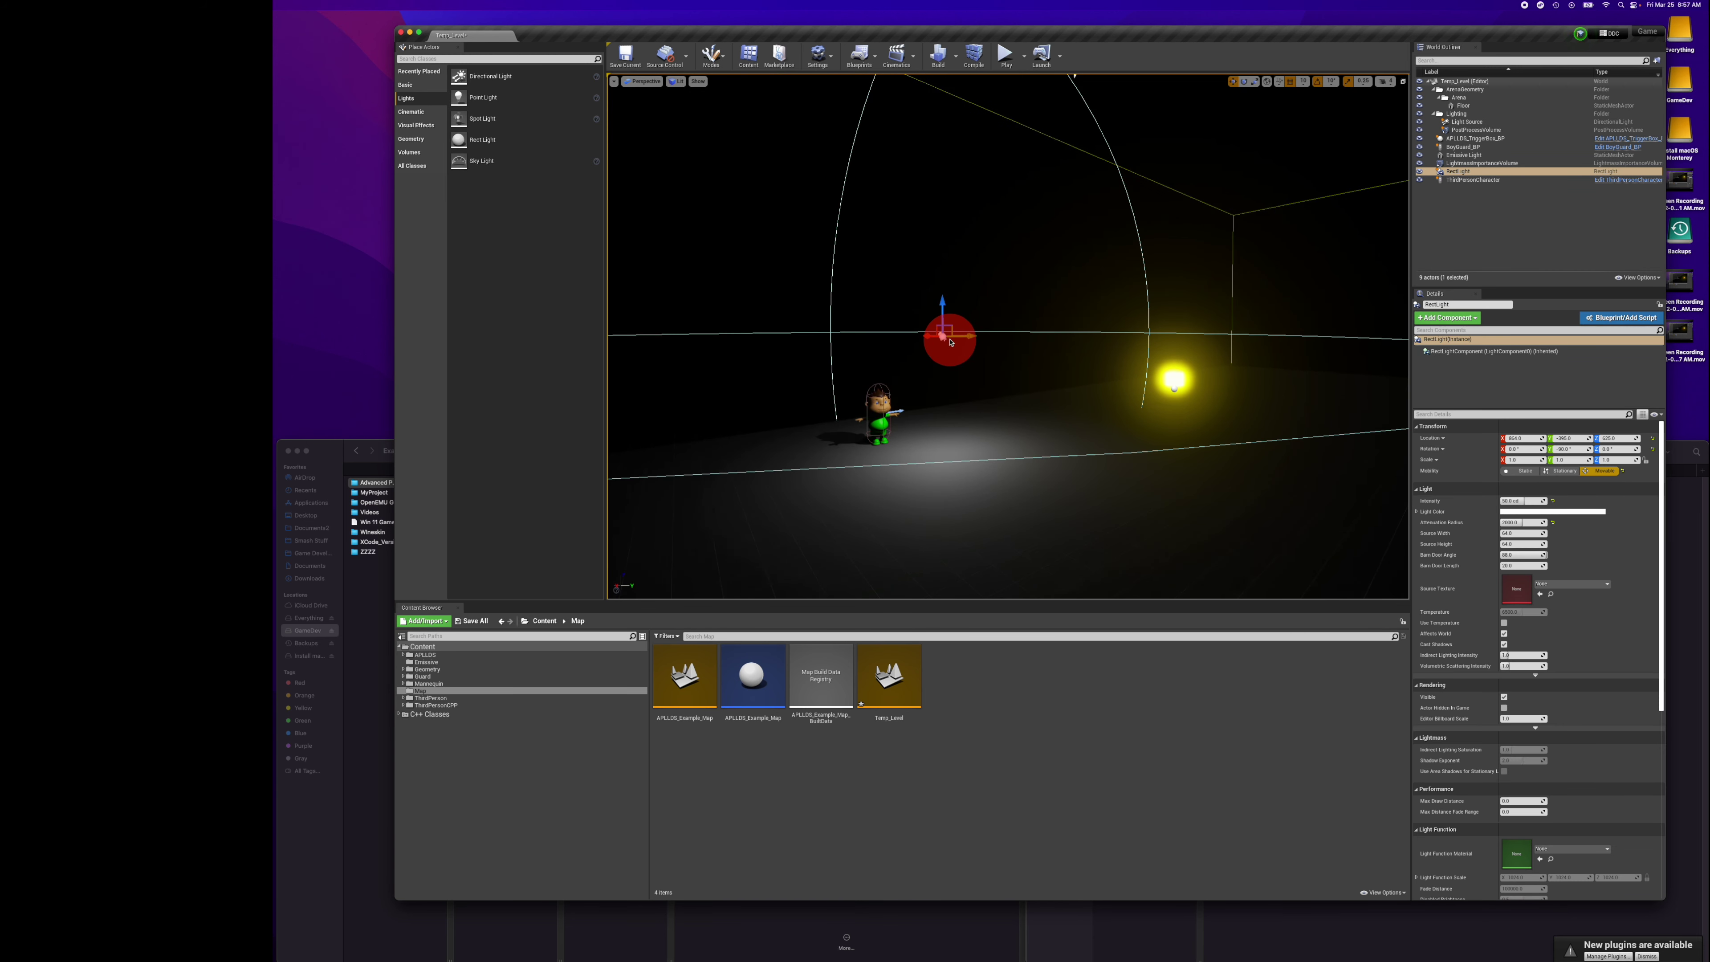
key(Delete)
click(1171, 380)
right_drag(1175, 381, 1165, 413)
key(w)
key(Delete)
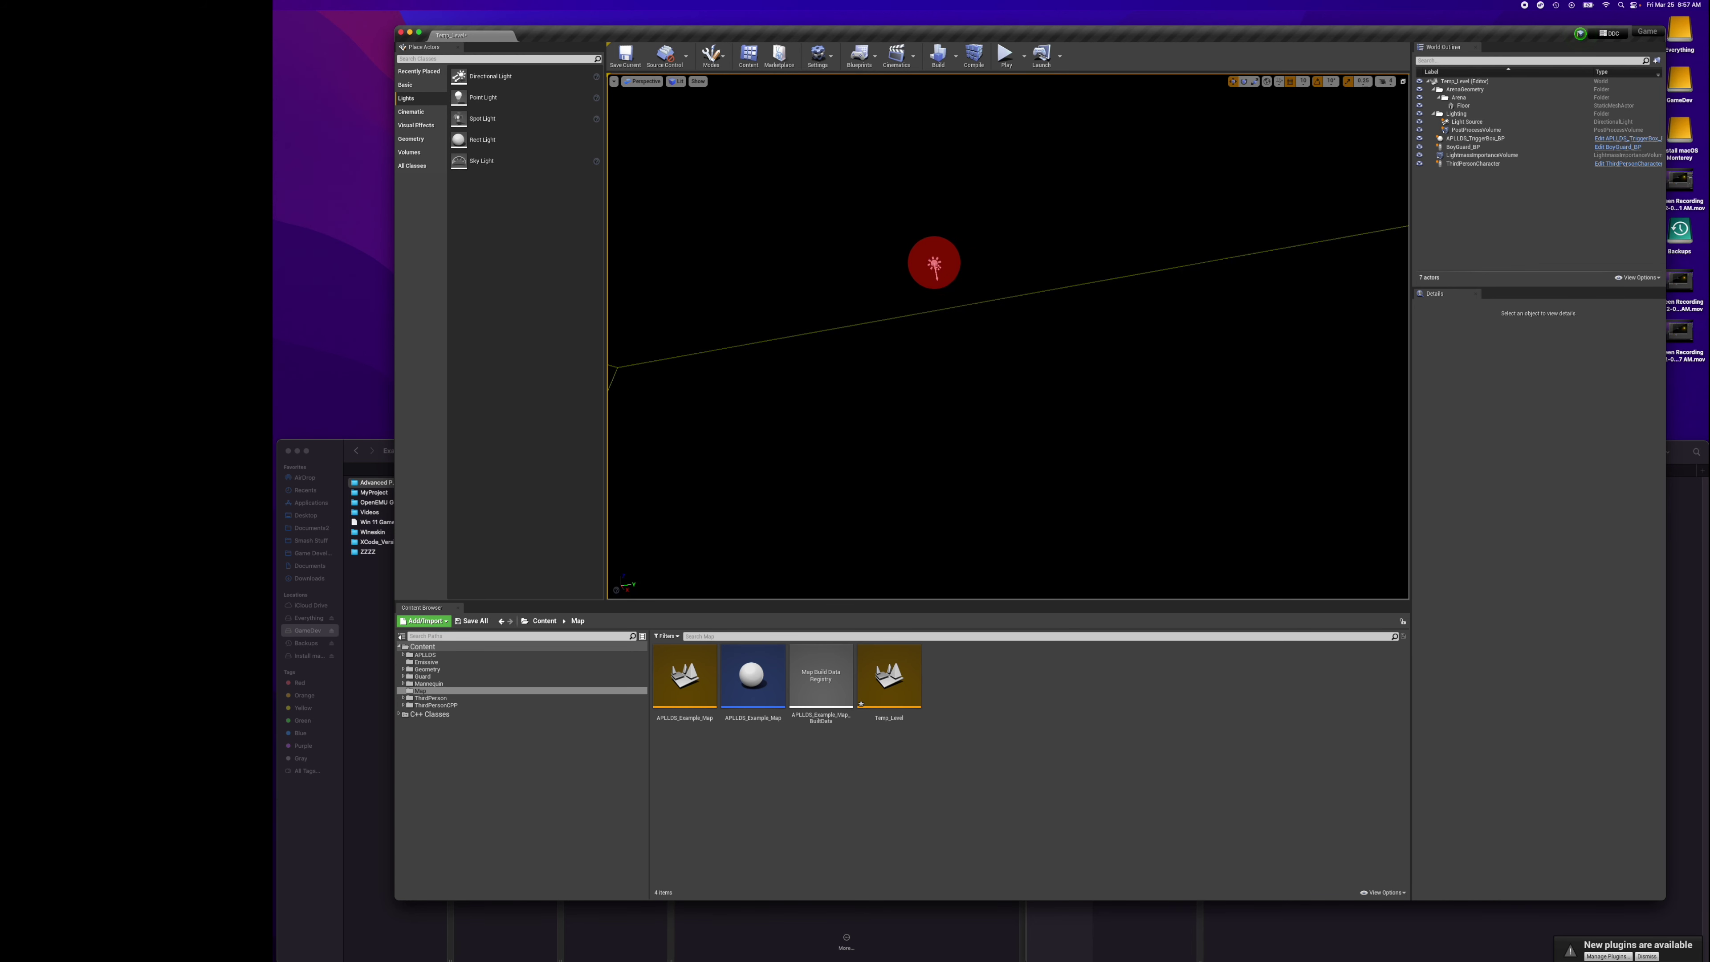
Inspect the remaining directional light, run a play test of the darkened level, and stop it.
click(934, 263)
right_drag(989, 336, 1039, 388)
click(1087, 372)
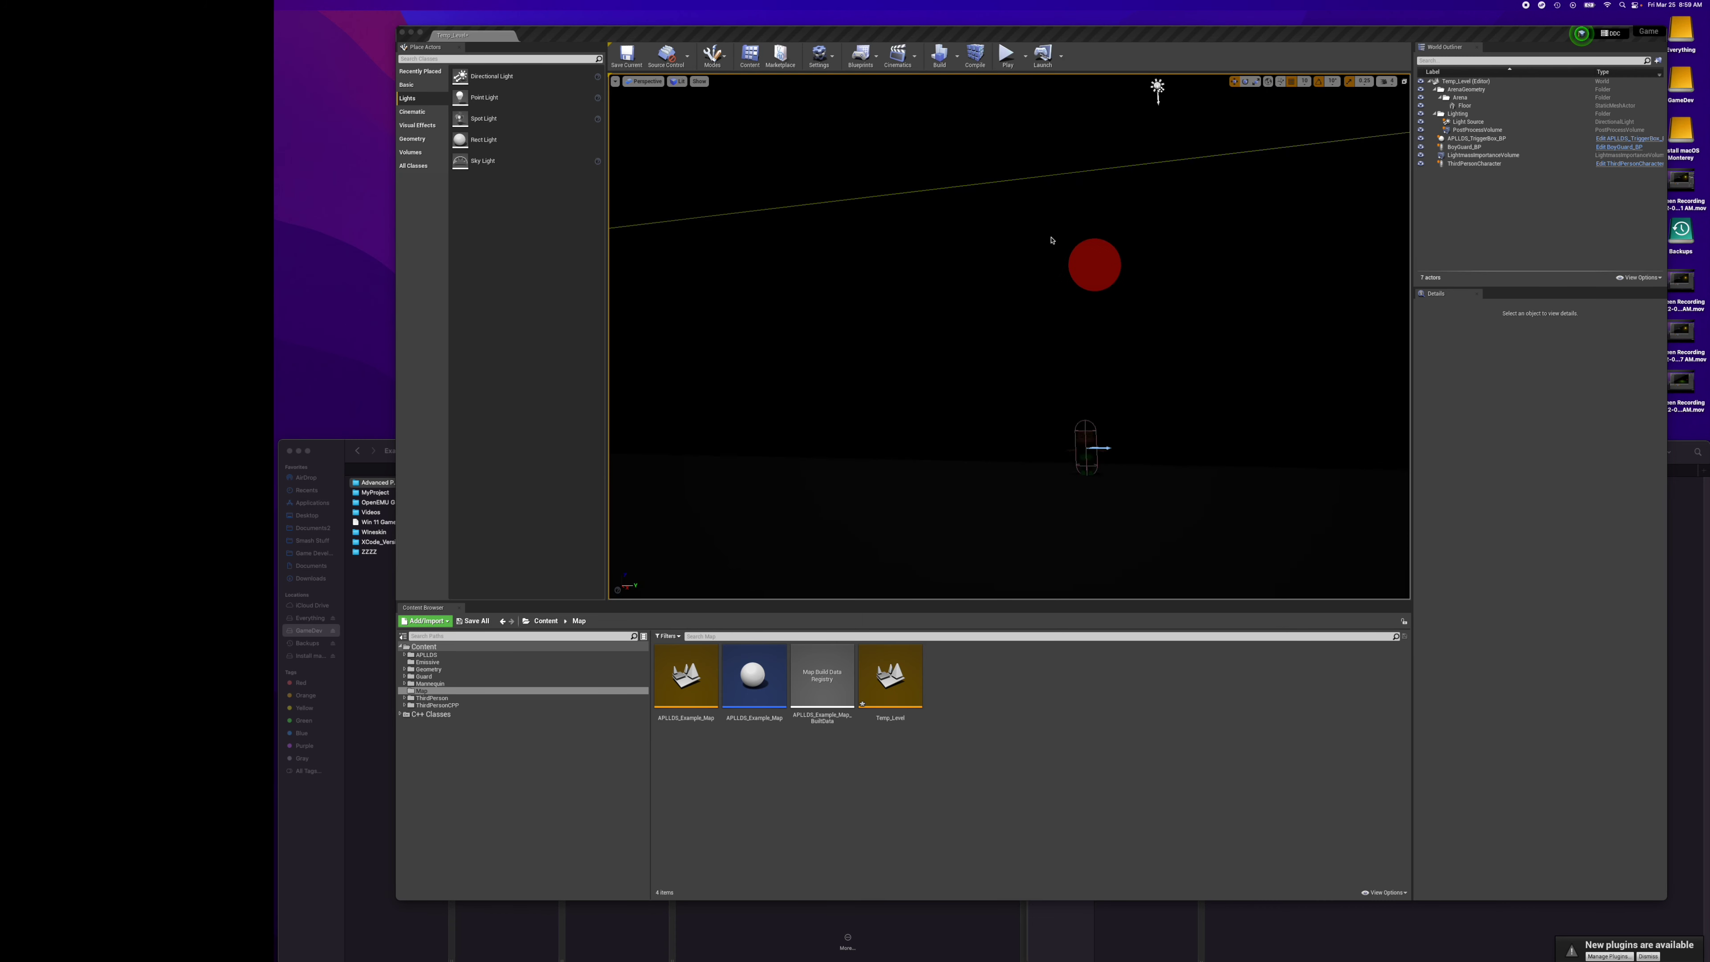
click(1008, 58)
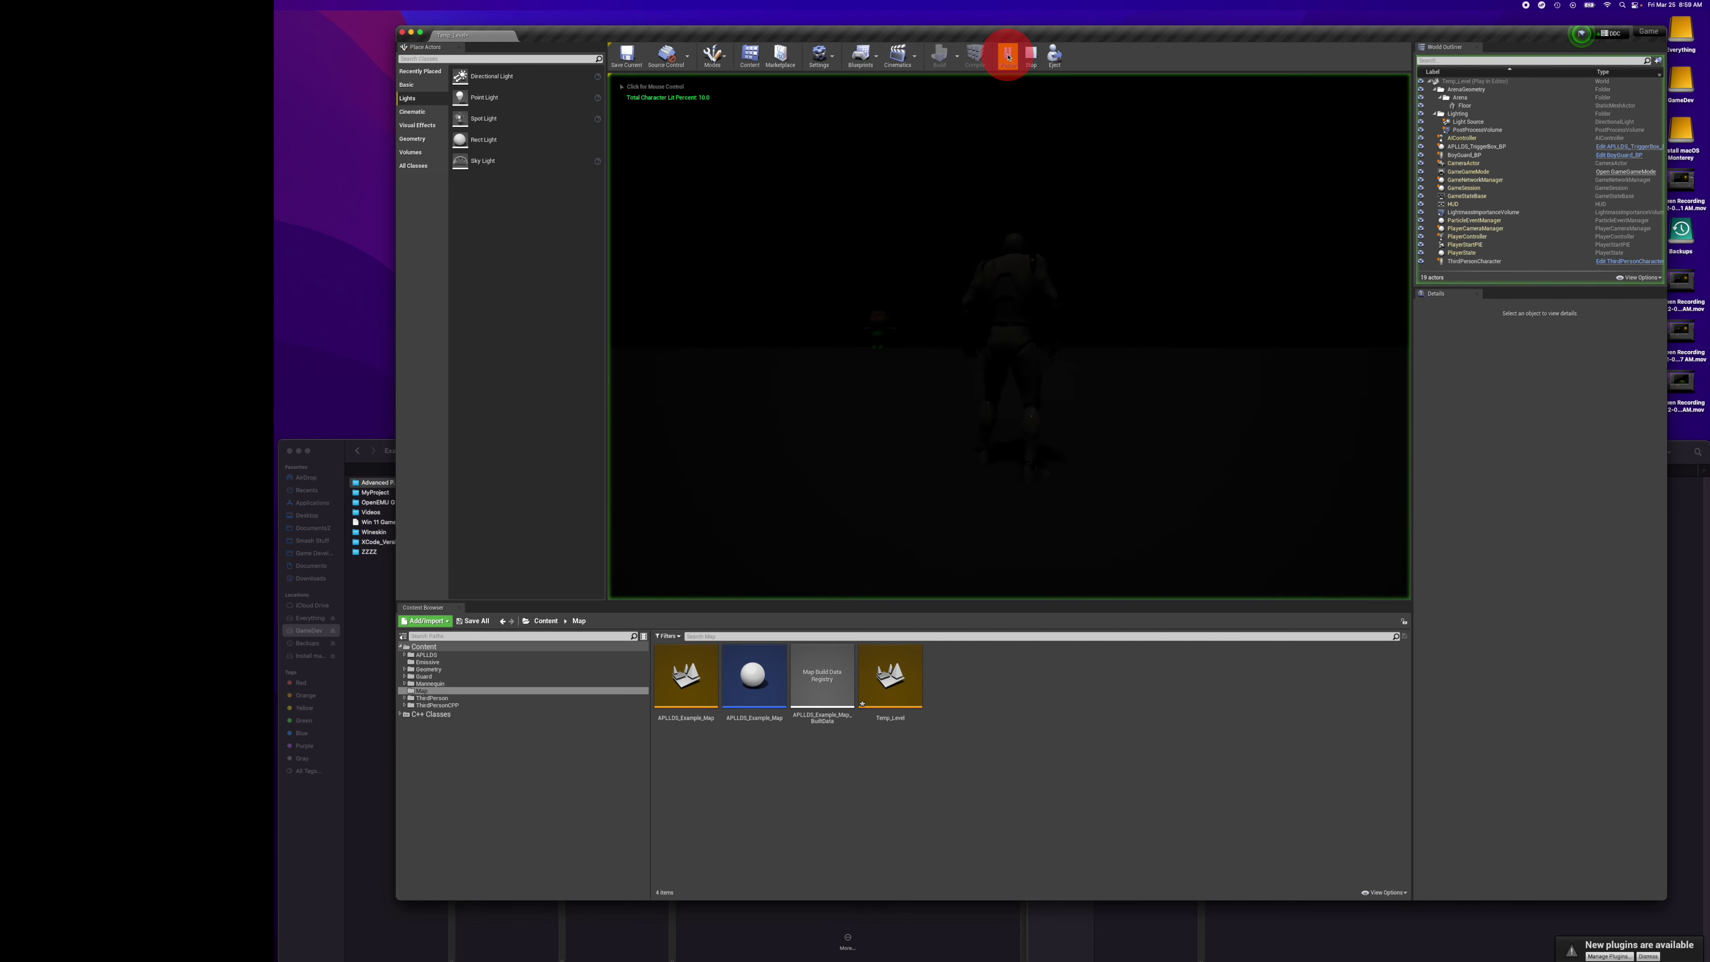
click(1032, 56)
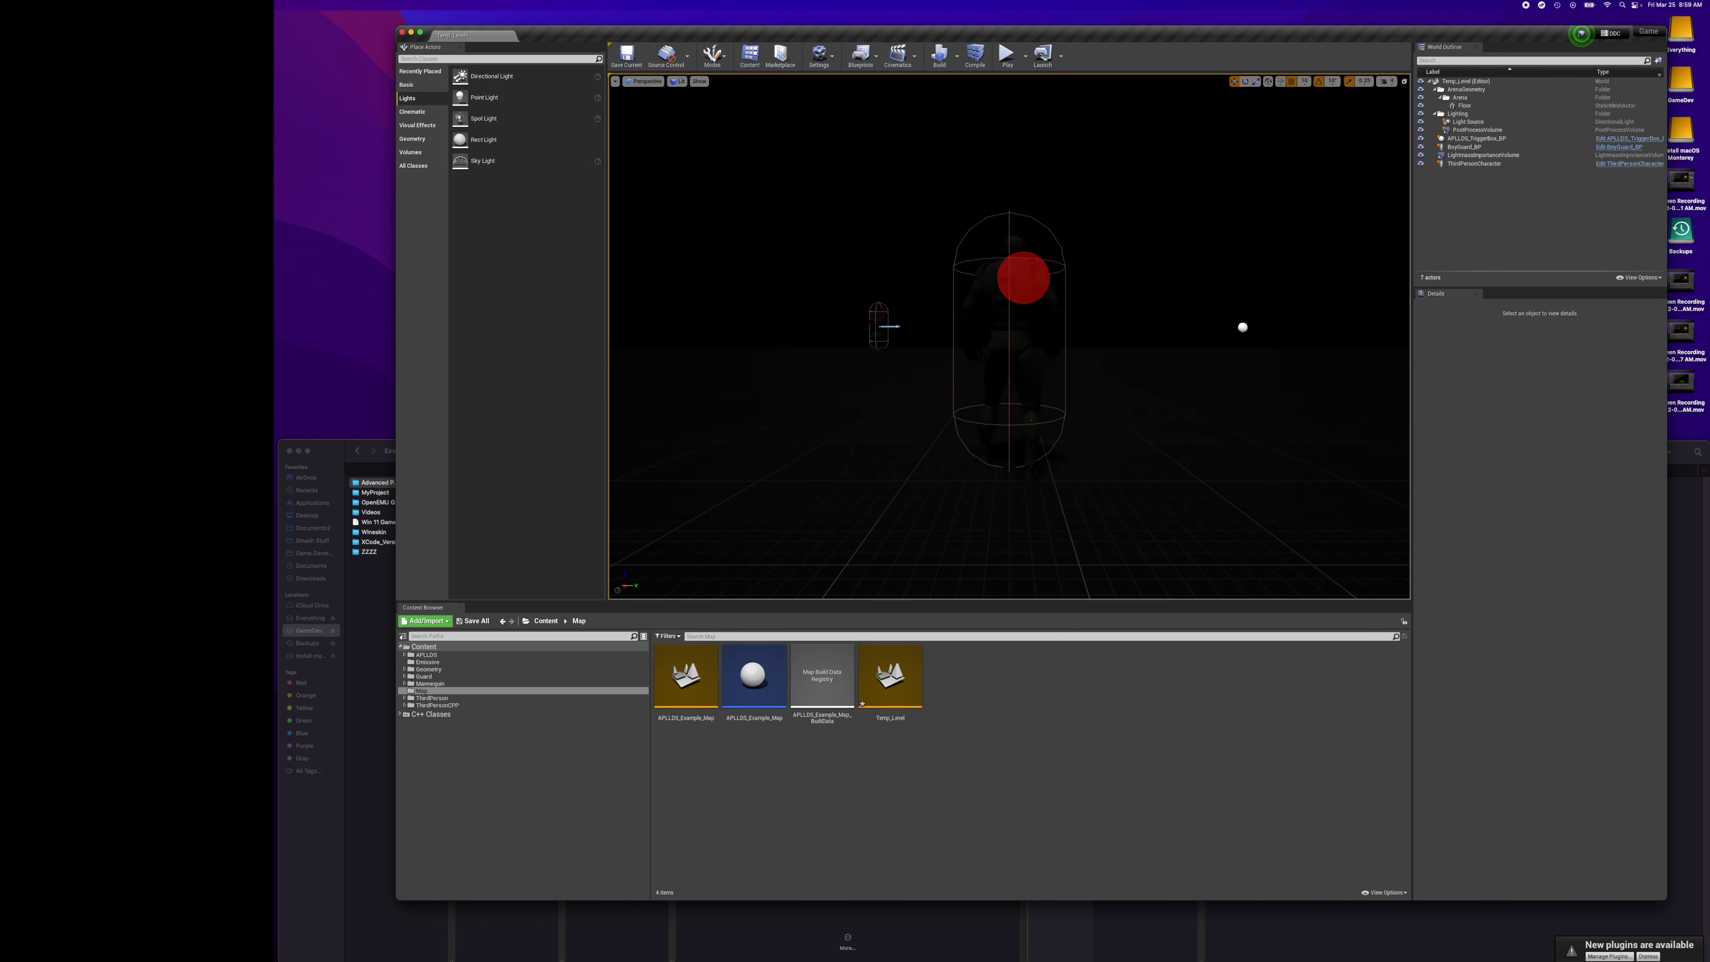
Open the ThirdPersonCharacter blueprint, docked in the main editor window, and select its APLLDS_Component_BP component.
click(1023, 277)
right_drag(1182, 306, 1182, 302)
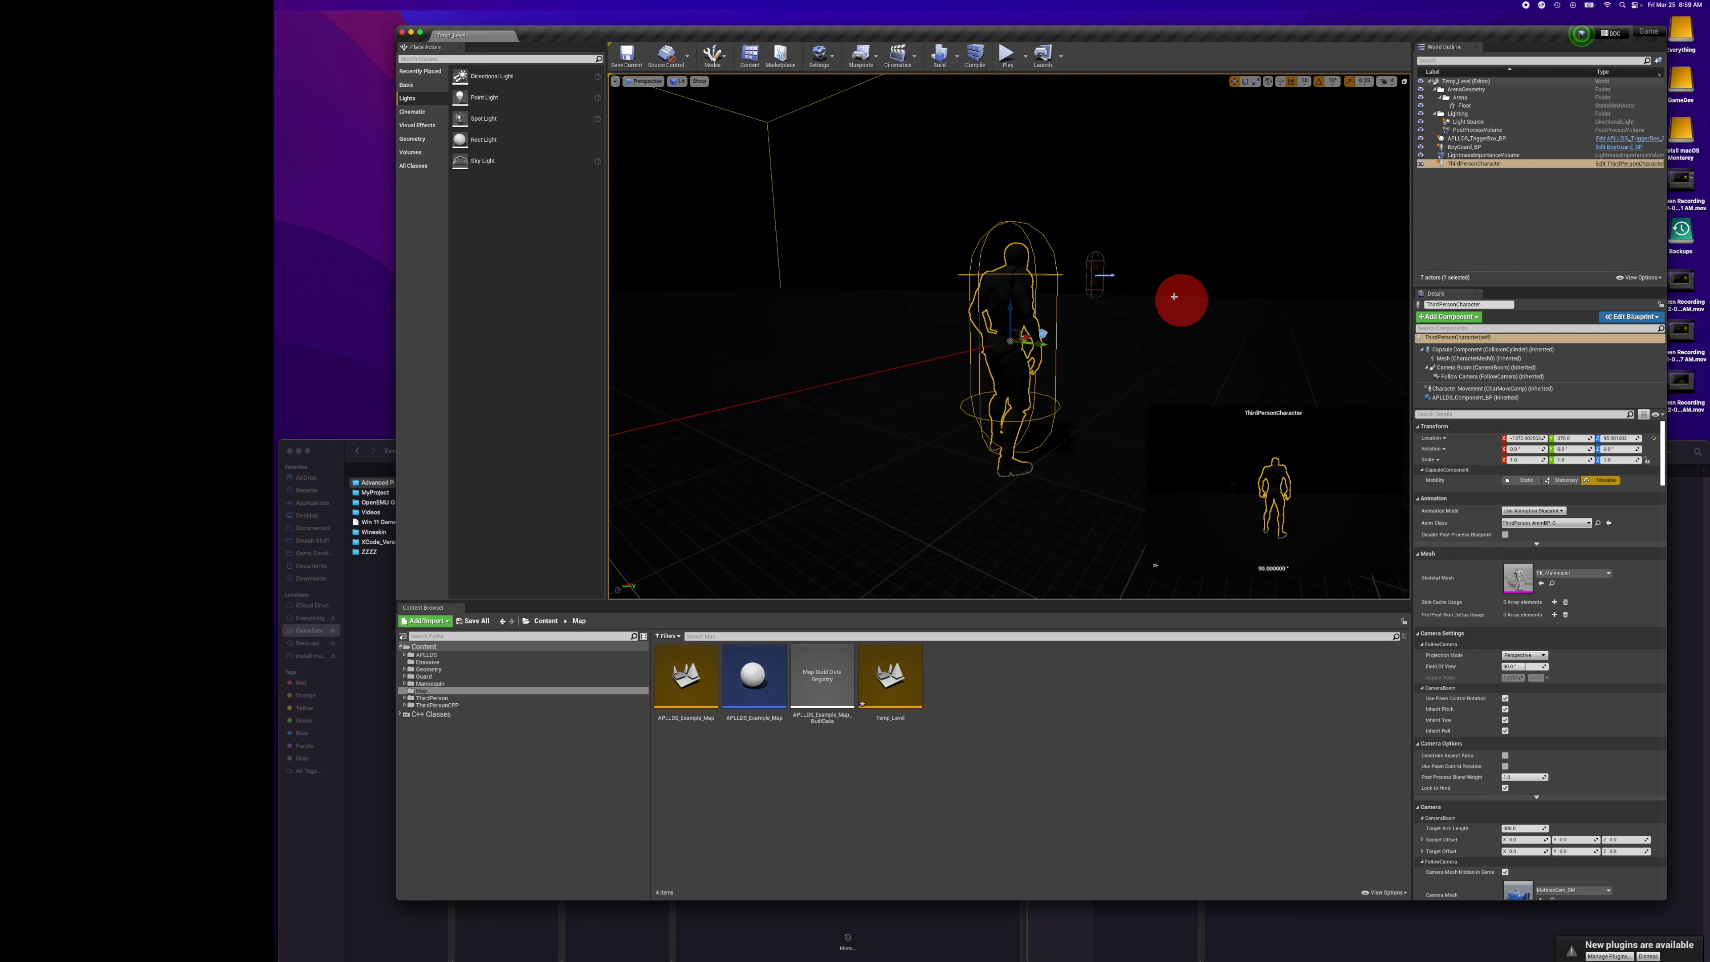
right_click(1465, 167)
click(1515, 188)
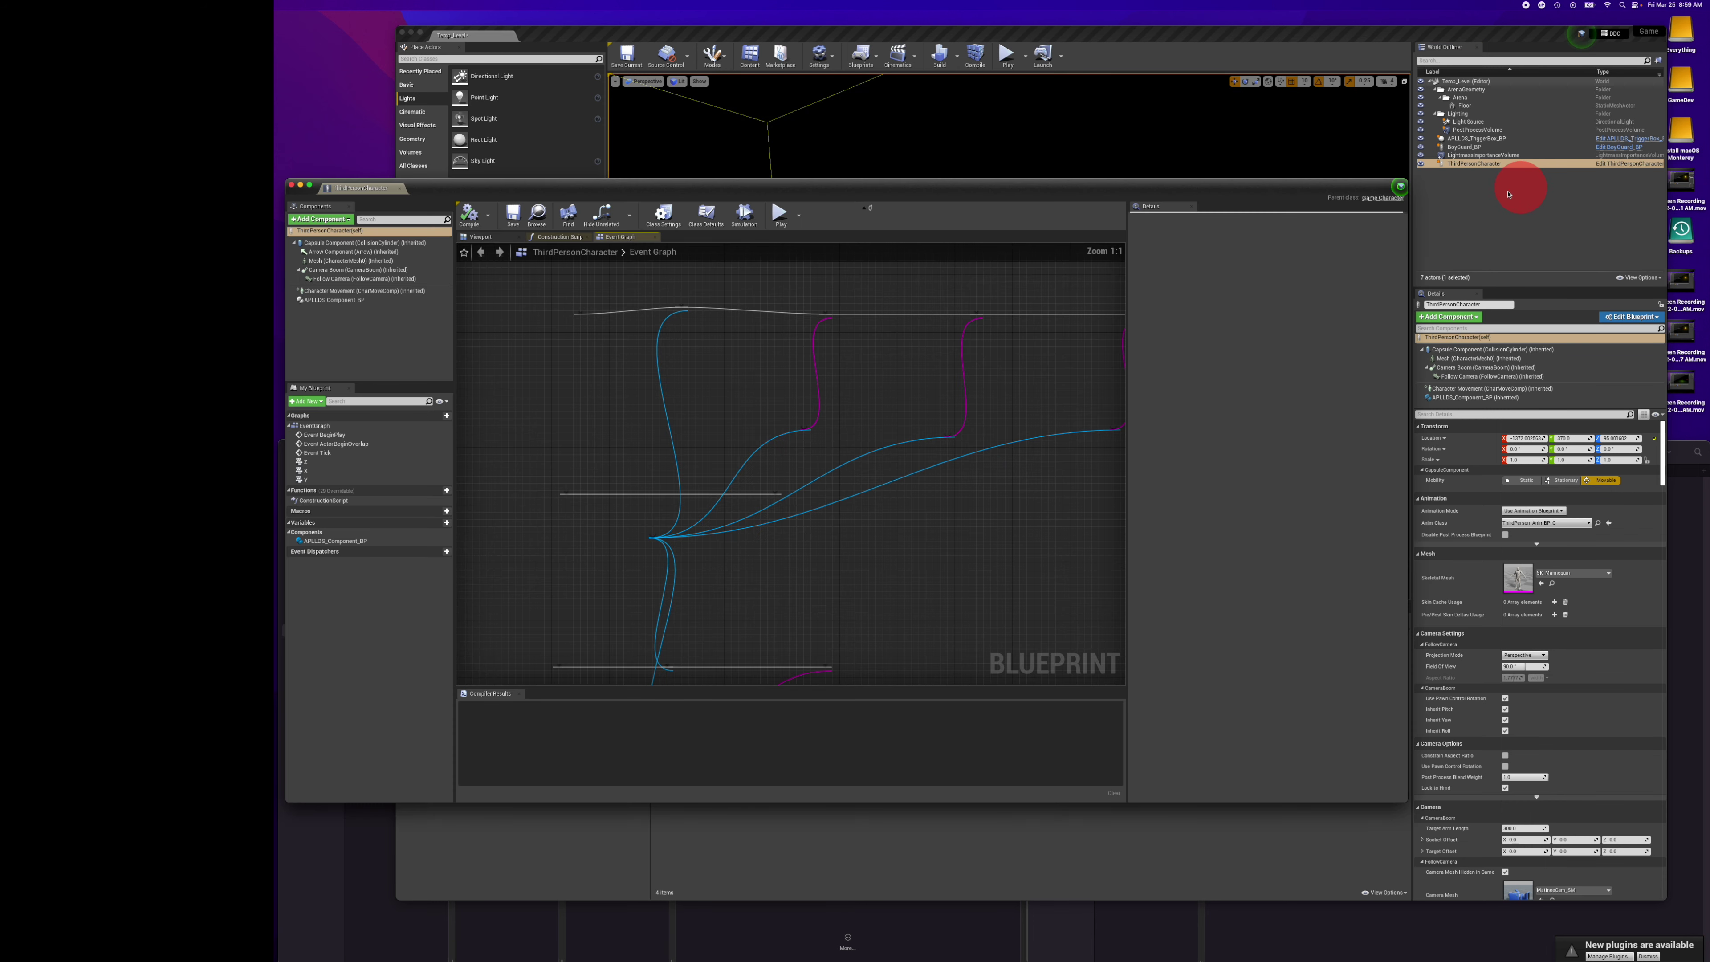
drag(370, 192, 564, 38)
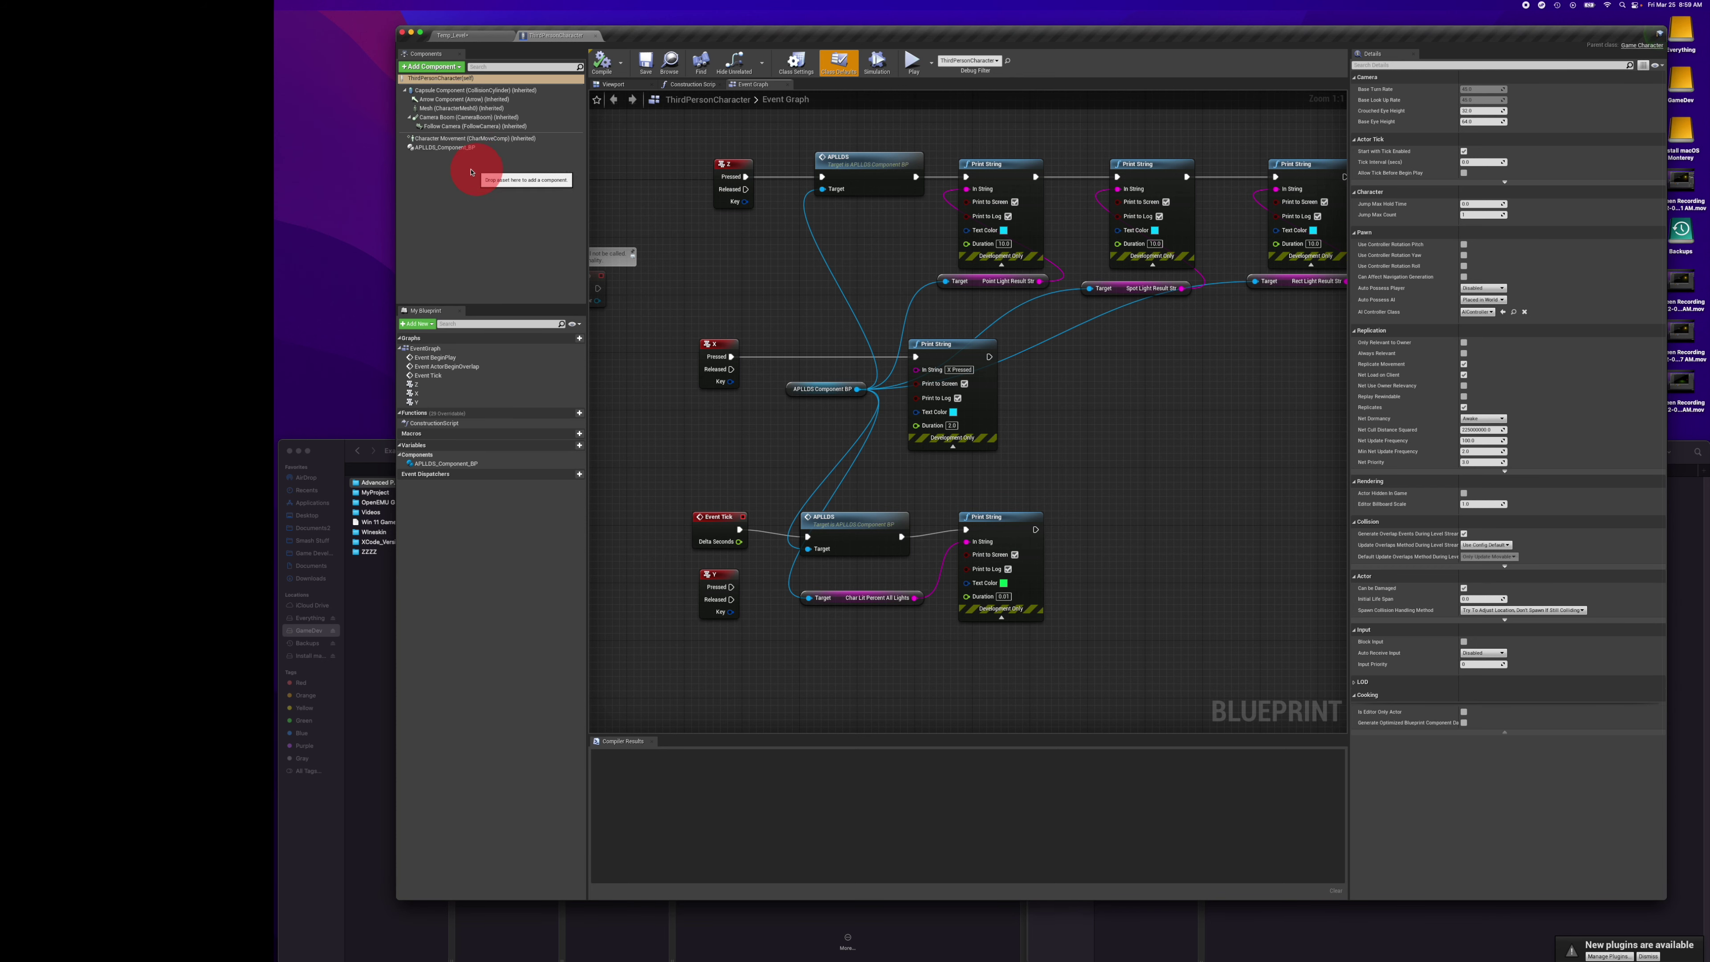
click(445, 148)
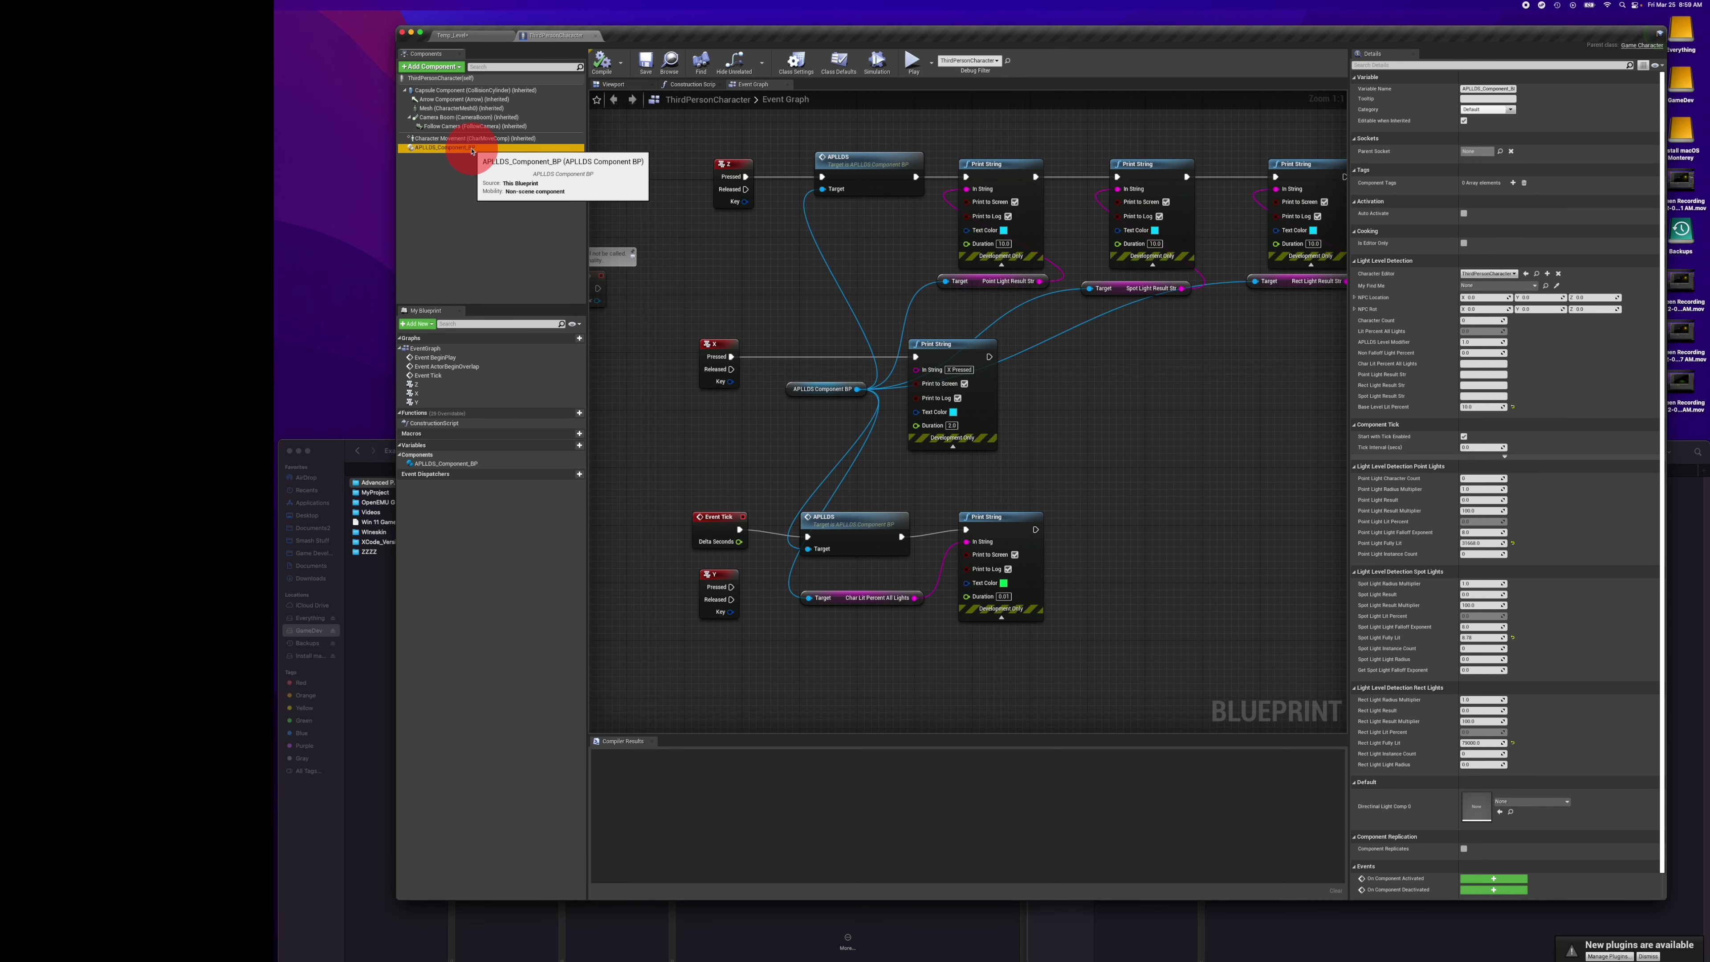
click(1031, 382)
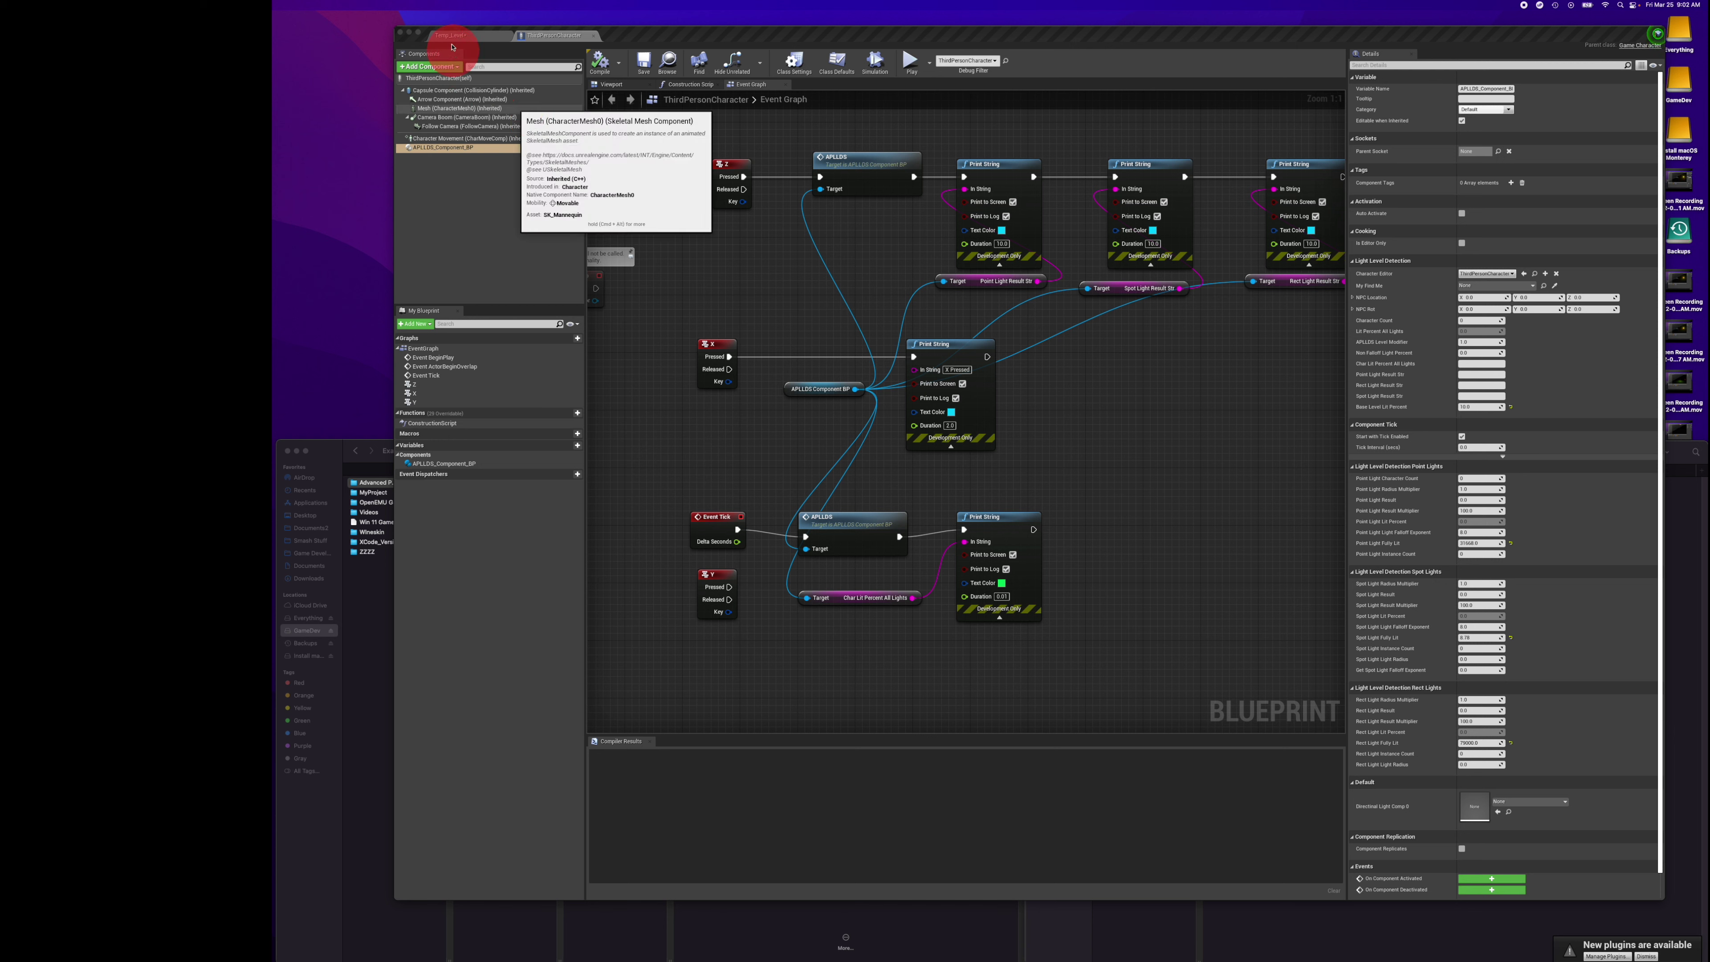
Return to Temp_Level and look over the unlit area around the third-person character.
click(477, 38)
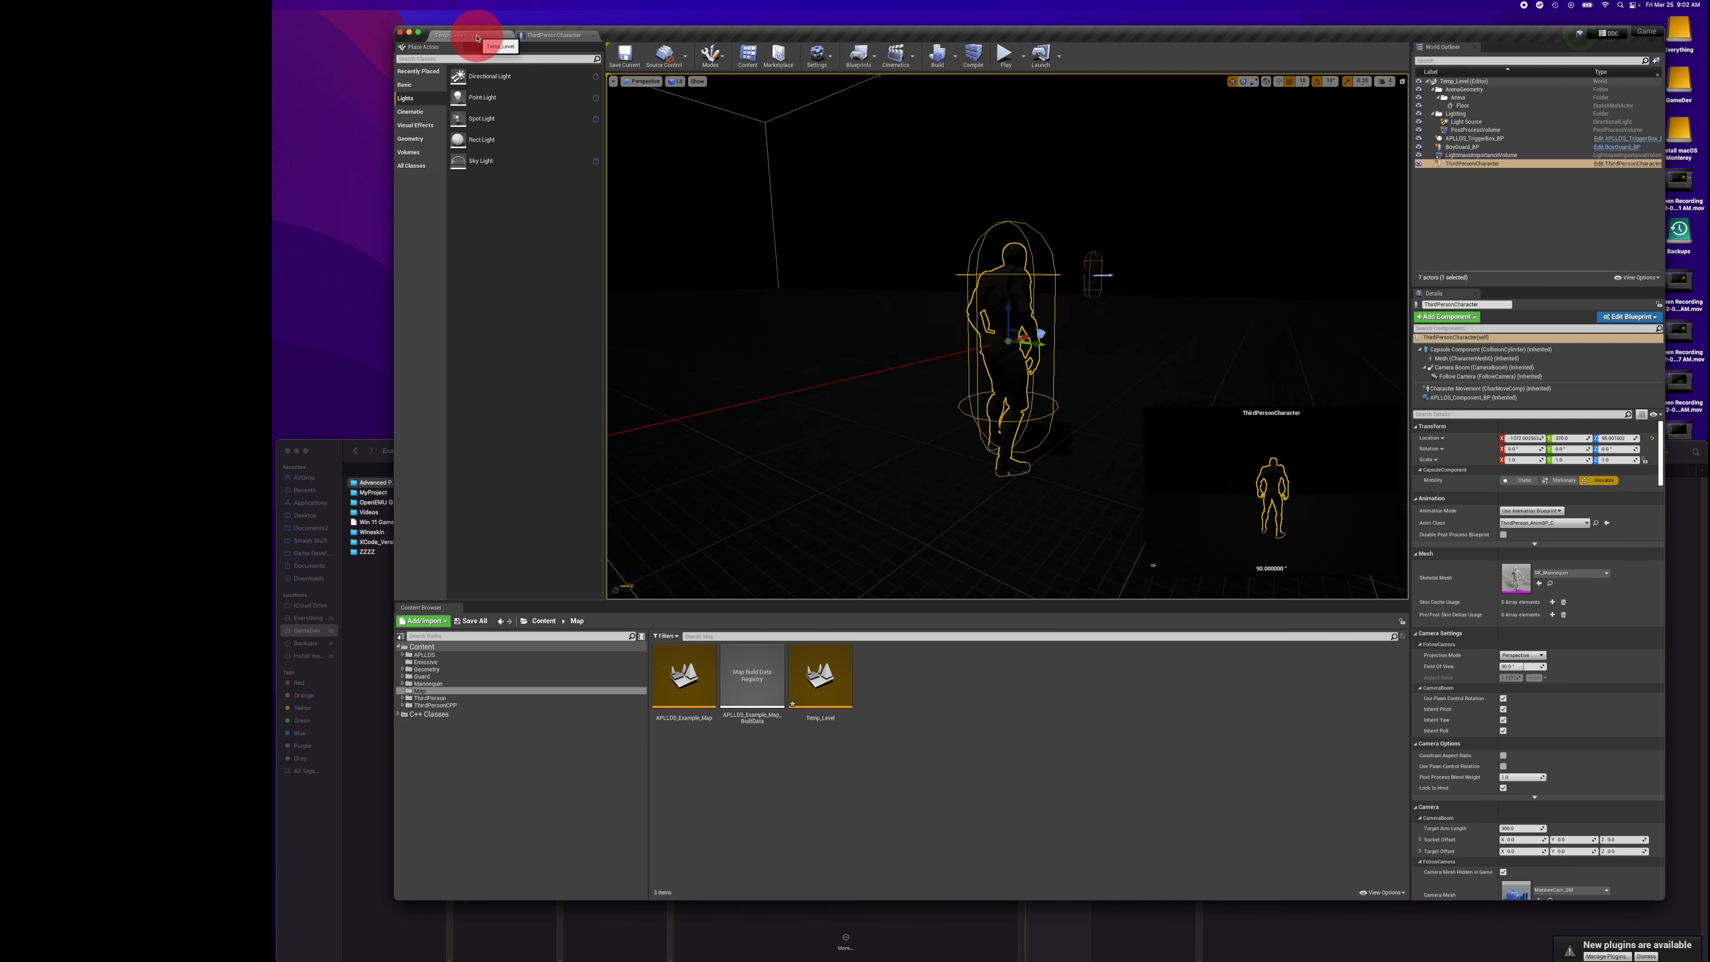
right_drag(873, 302, 872, 305)
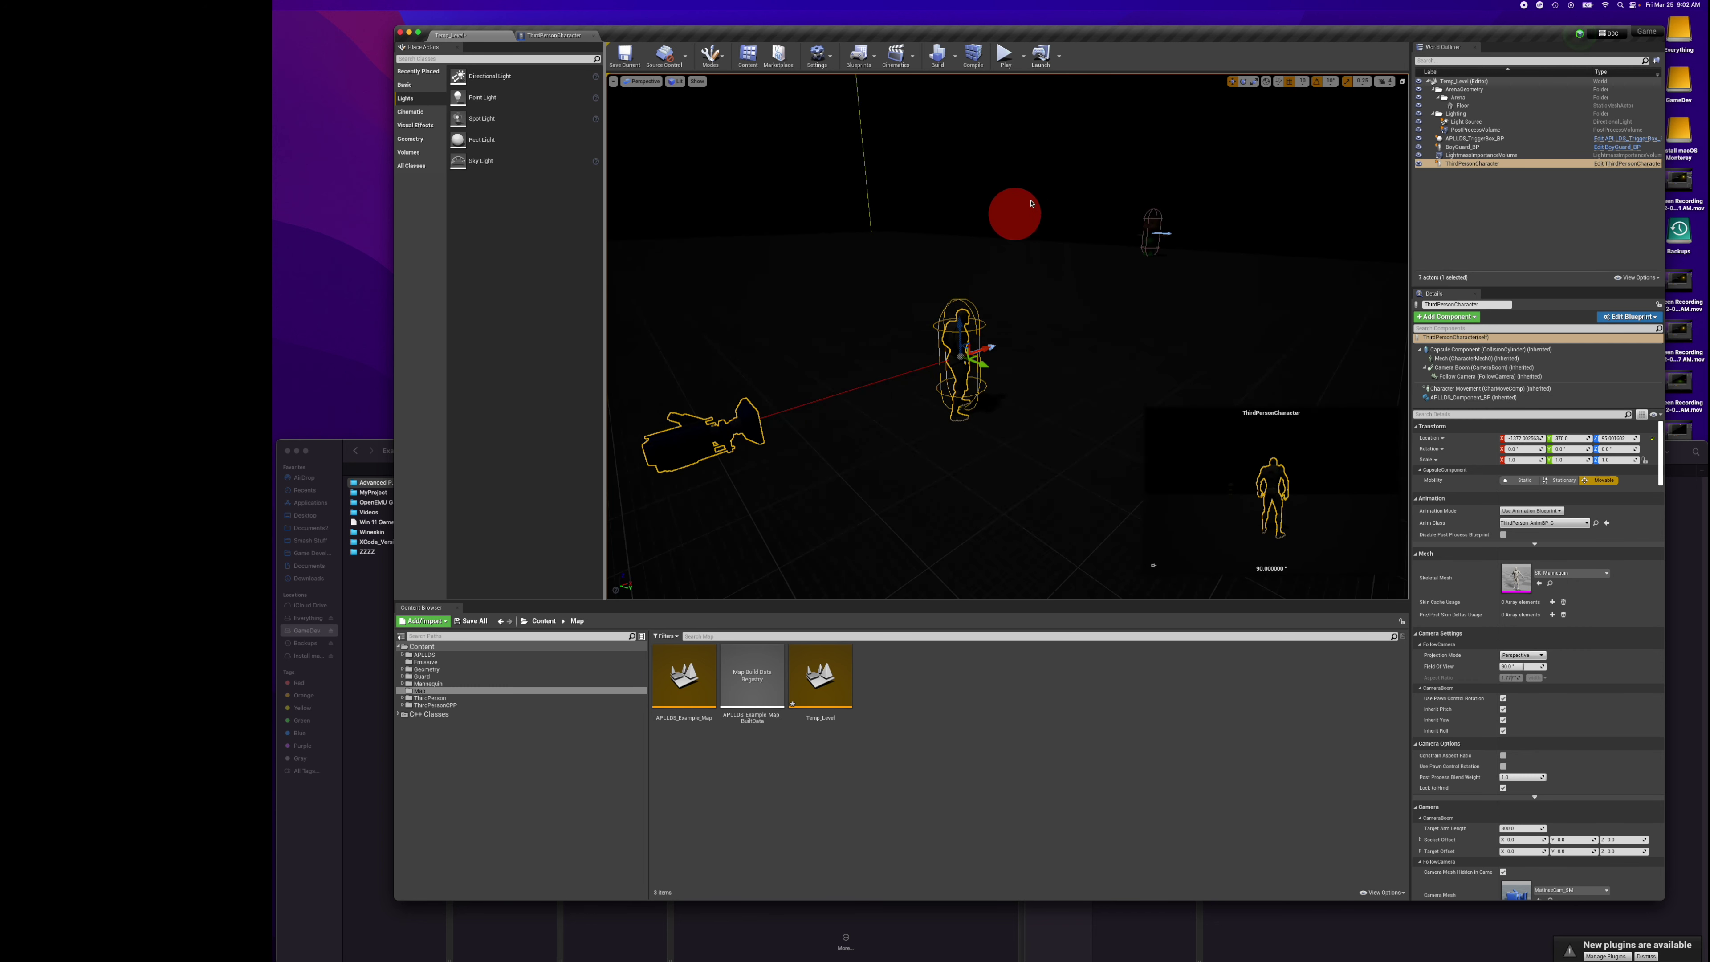
click(1055, 188)
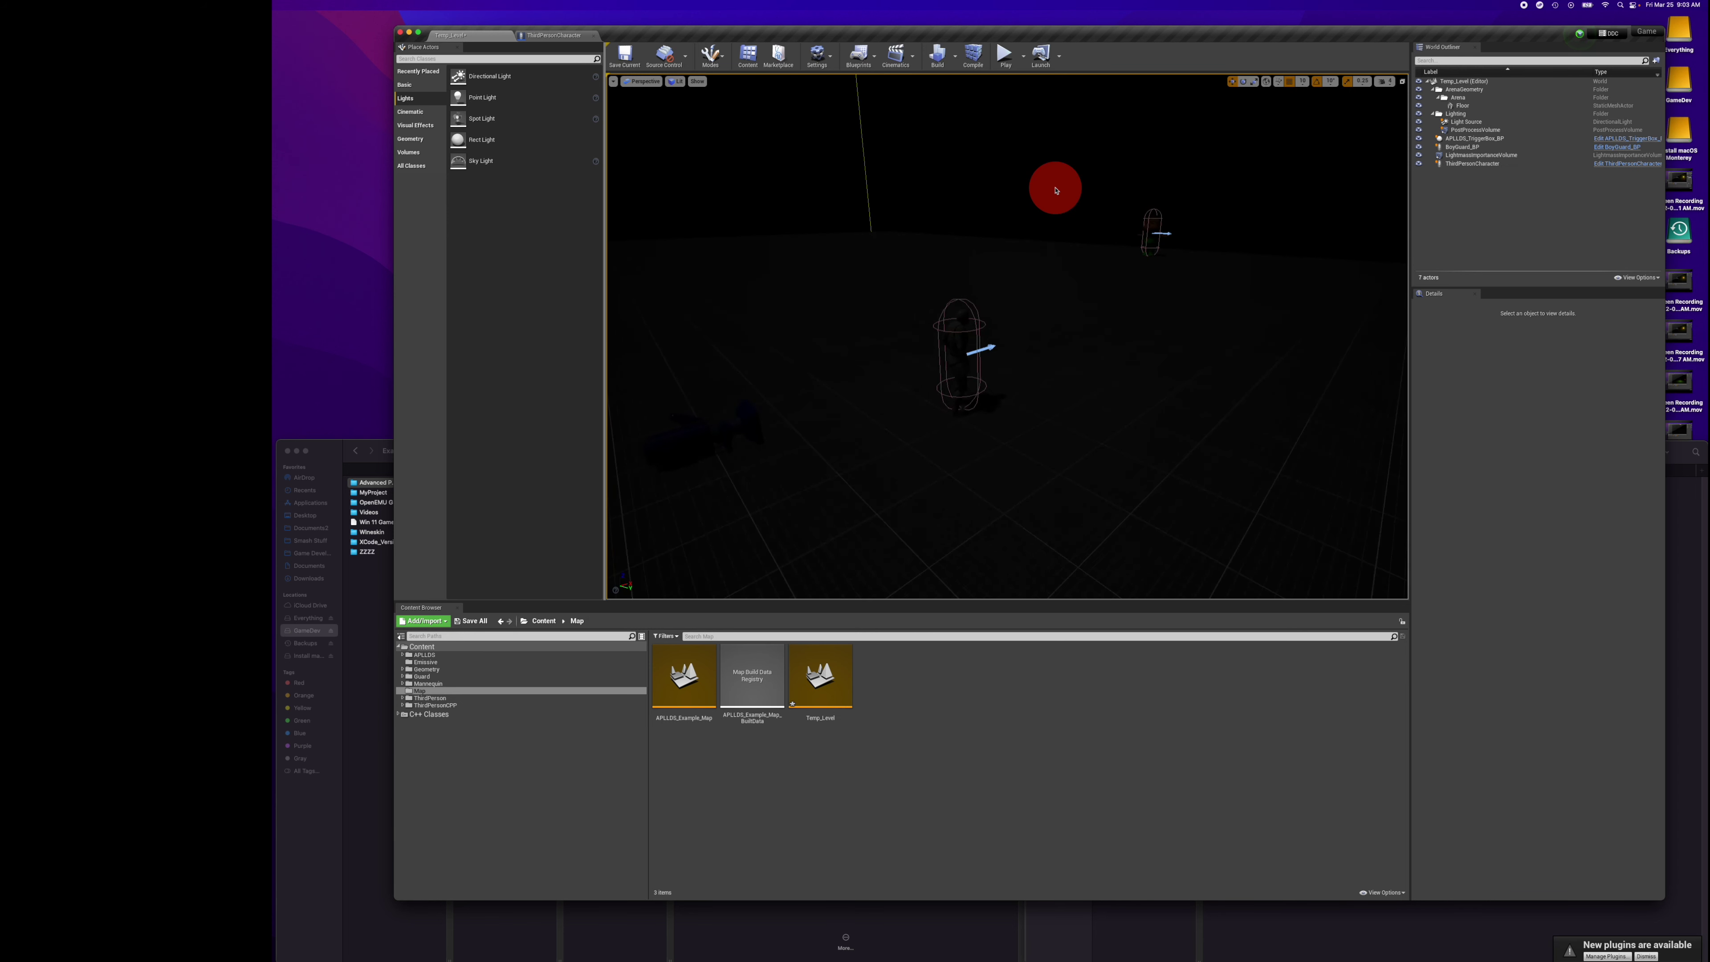
mouse_move(1044, 296)
right_down()
mouse_move(1104, 298)
mouse_move(1050, 299)
right_up()
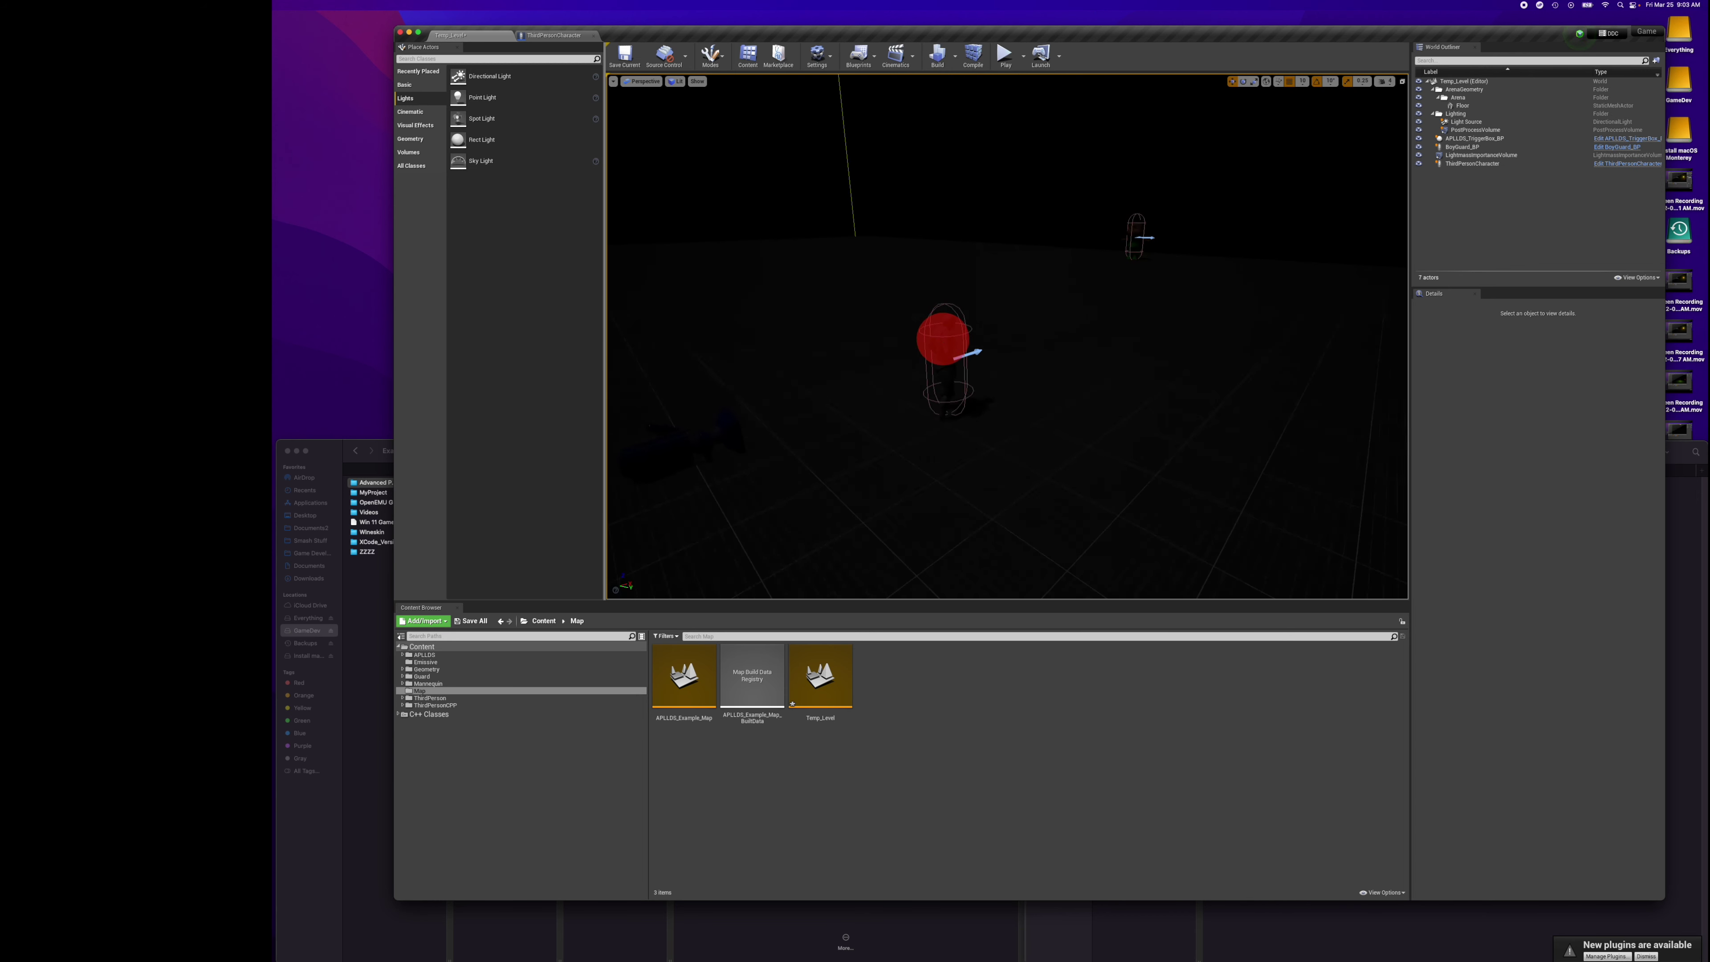
click(991, 333)
click(1003, 231)
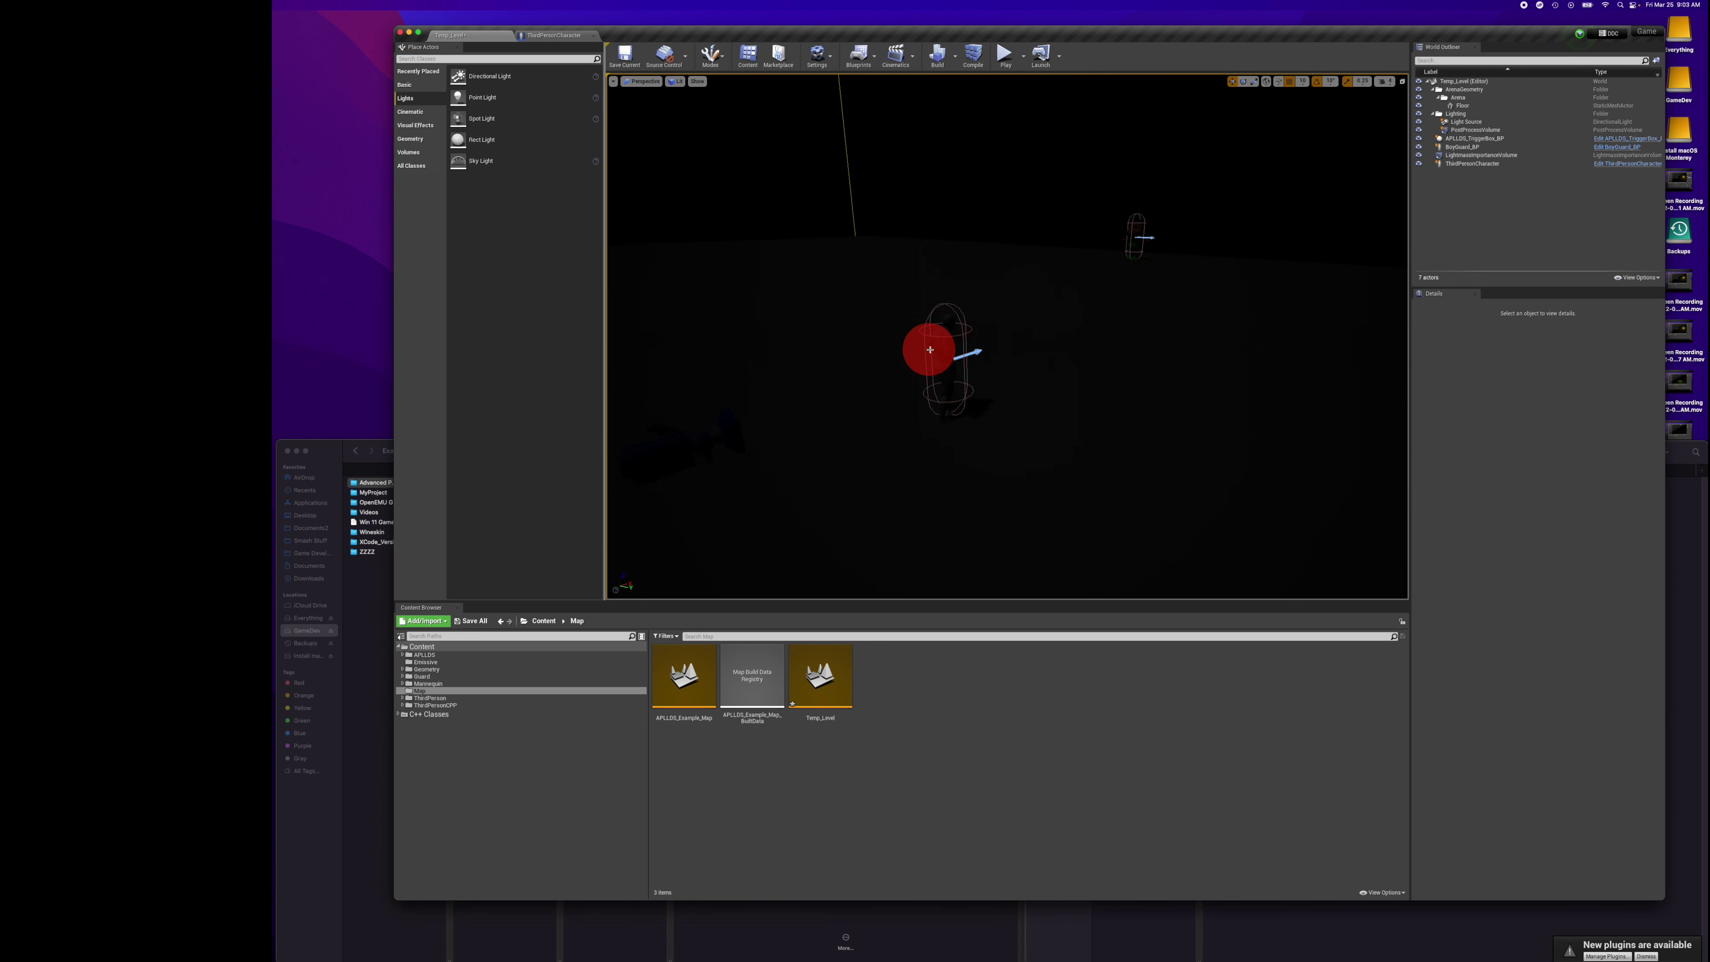
mouse_move(1019, 348)
right_down()
mouse_move(986, 336)
mouse_move(1015, 339)
right_up()
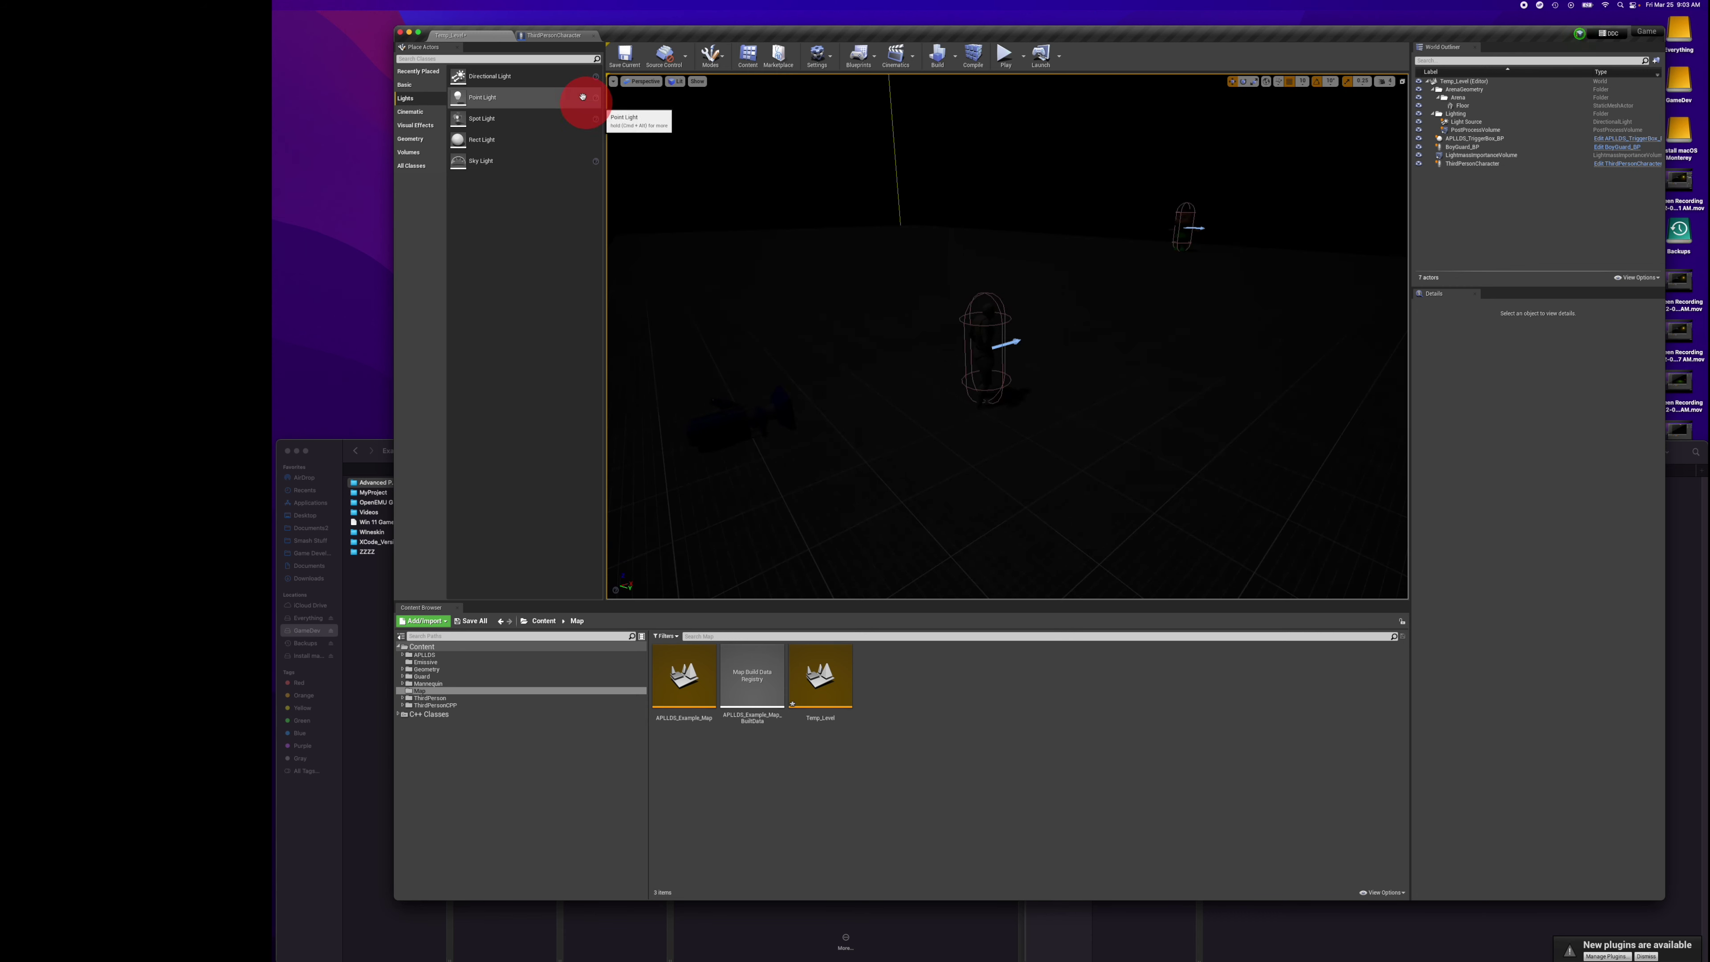
Check the APLLDS component's Base Level Lit Percent setting in the ThirdPersonCharacter blueprint, and save the blueprint.
click(561, 36)
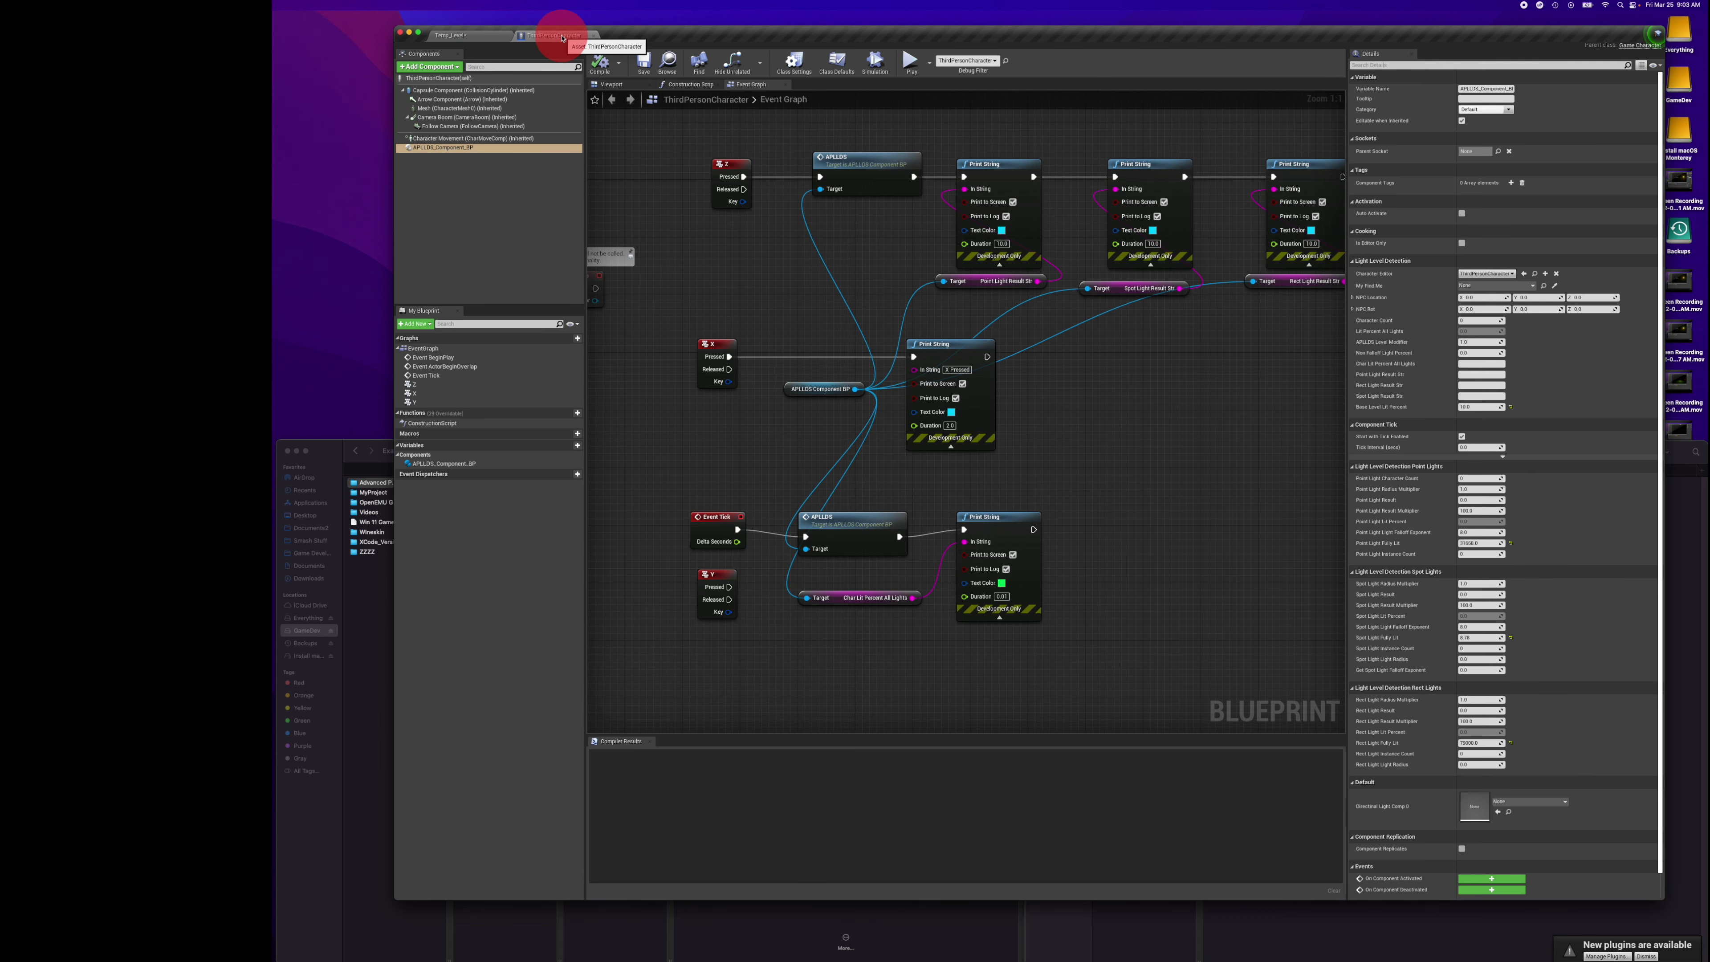
click(1479, 407)
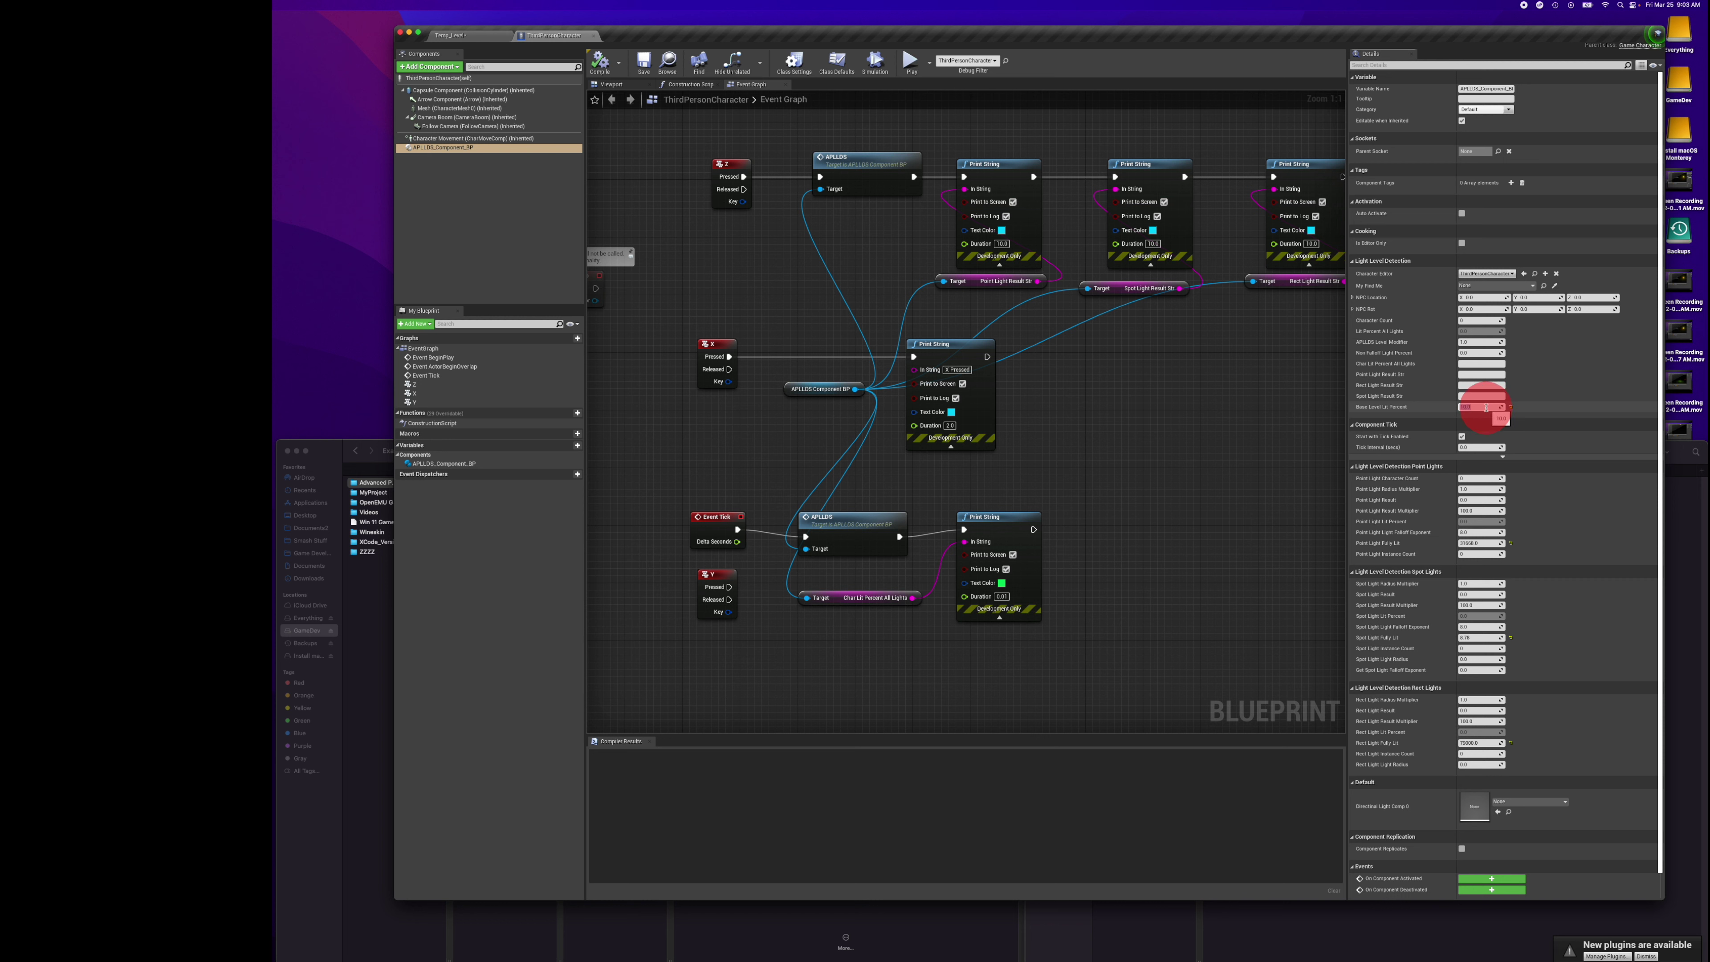
click(879, 246)
click(643, 60)
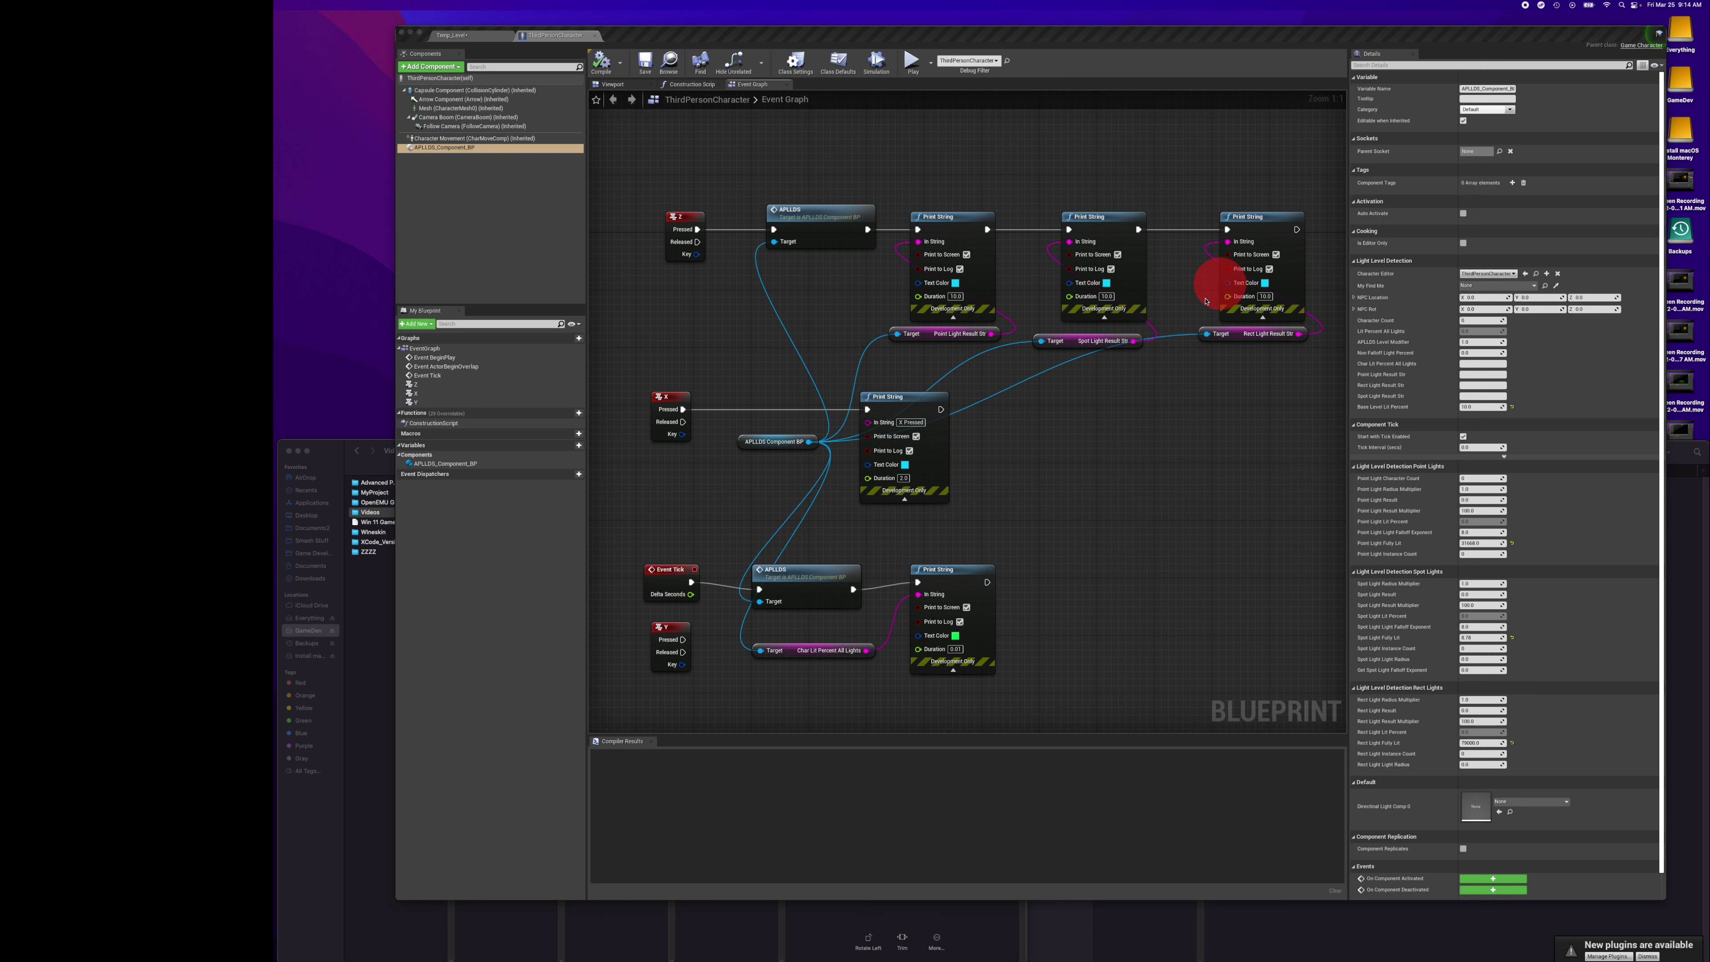
Delete all Event Graph nodes except the Z, X and Y key events and Event Tick.
click(633, 166)
drag(627, 163, 1293, 681)
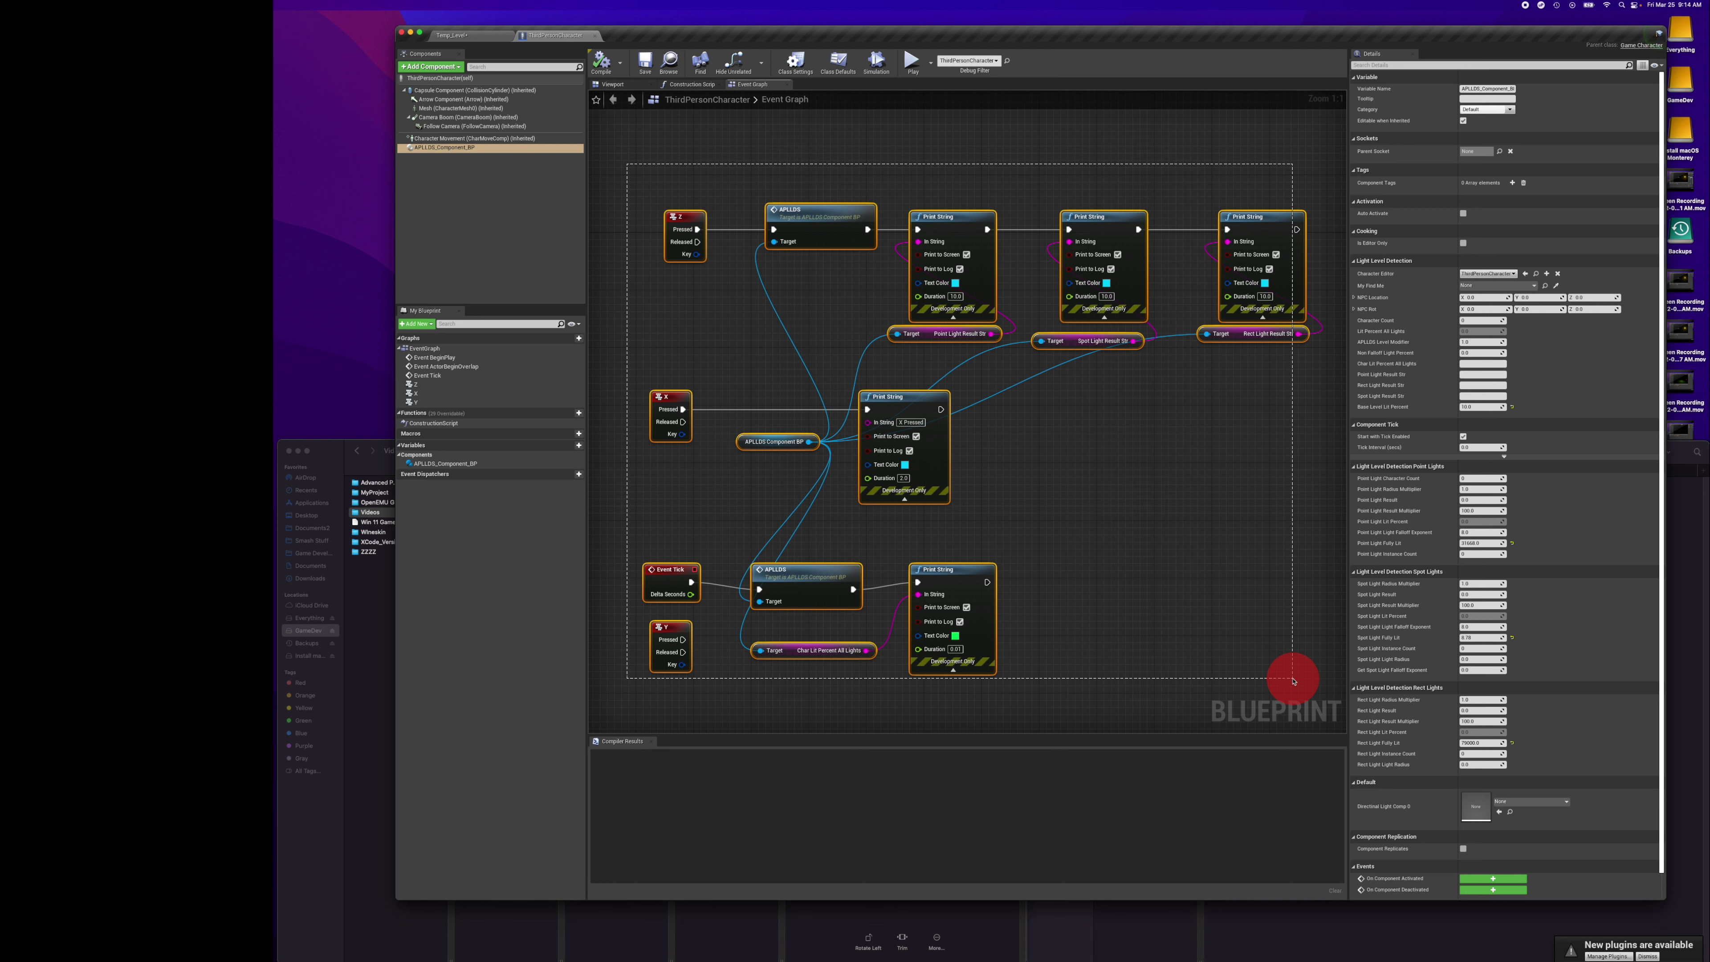
drag(1293, 681, 1287, 688)
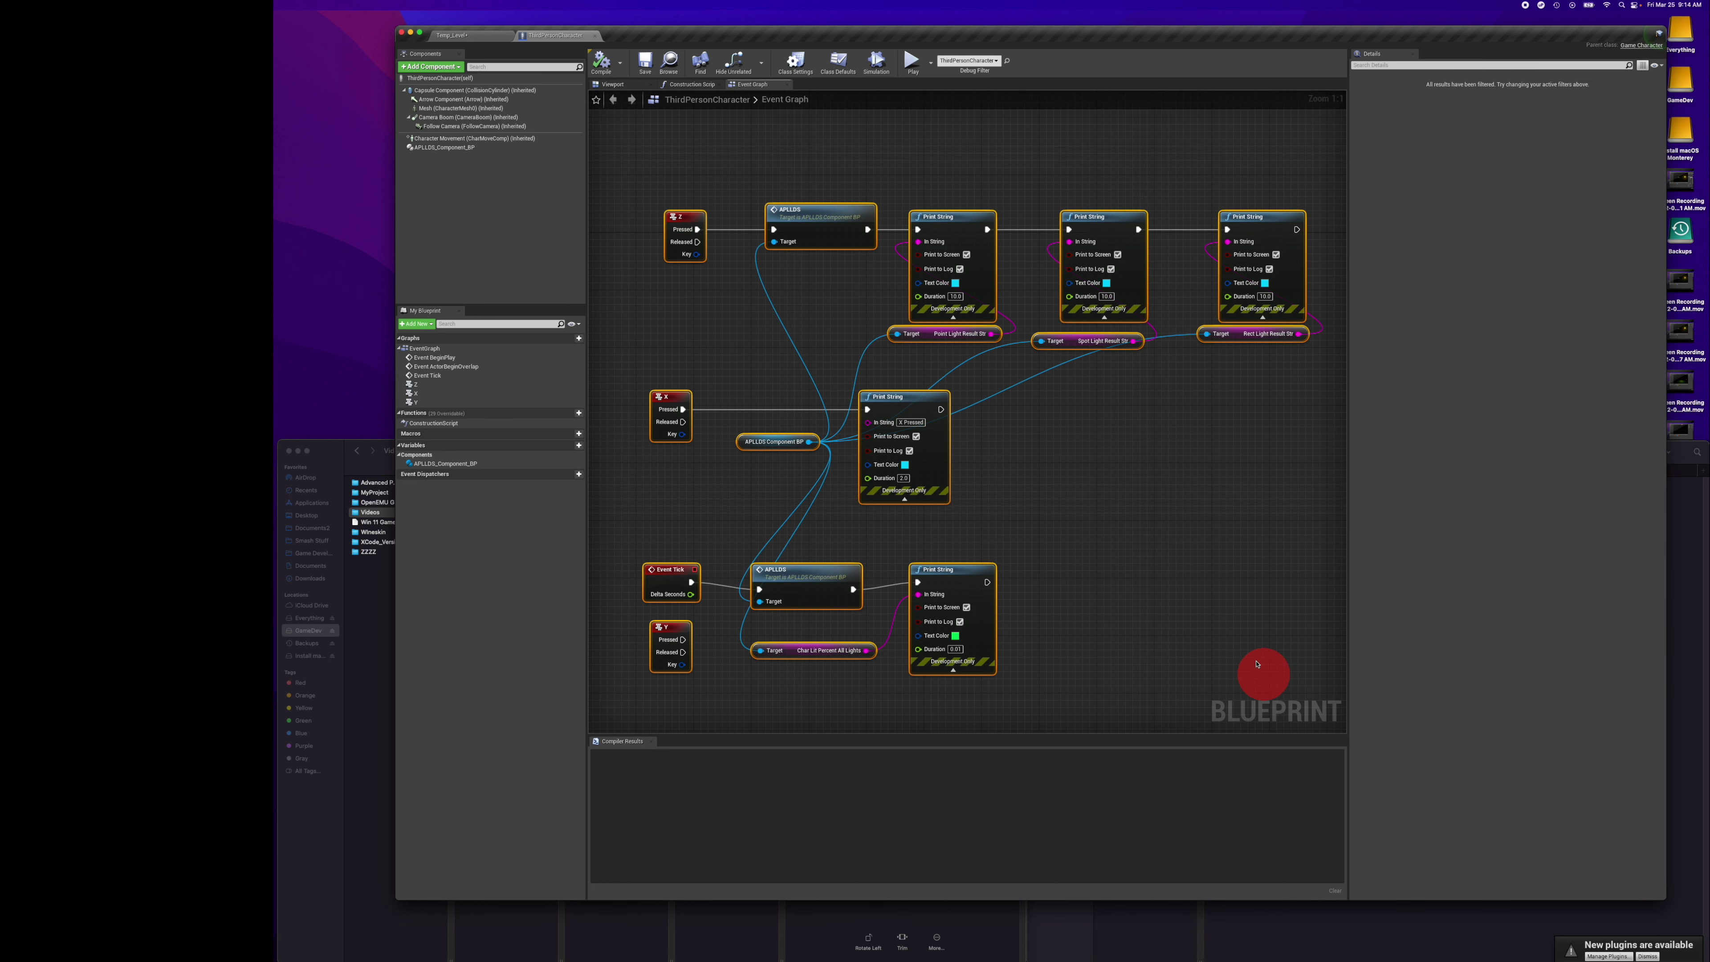
click(763, 412)
click(682, 221)
click(668, 401)
click(671, 574)
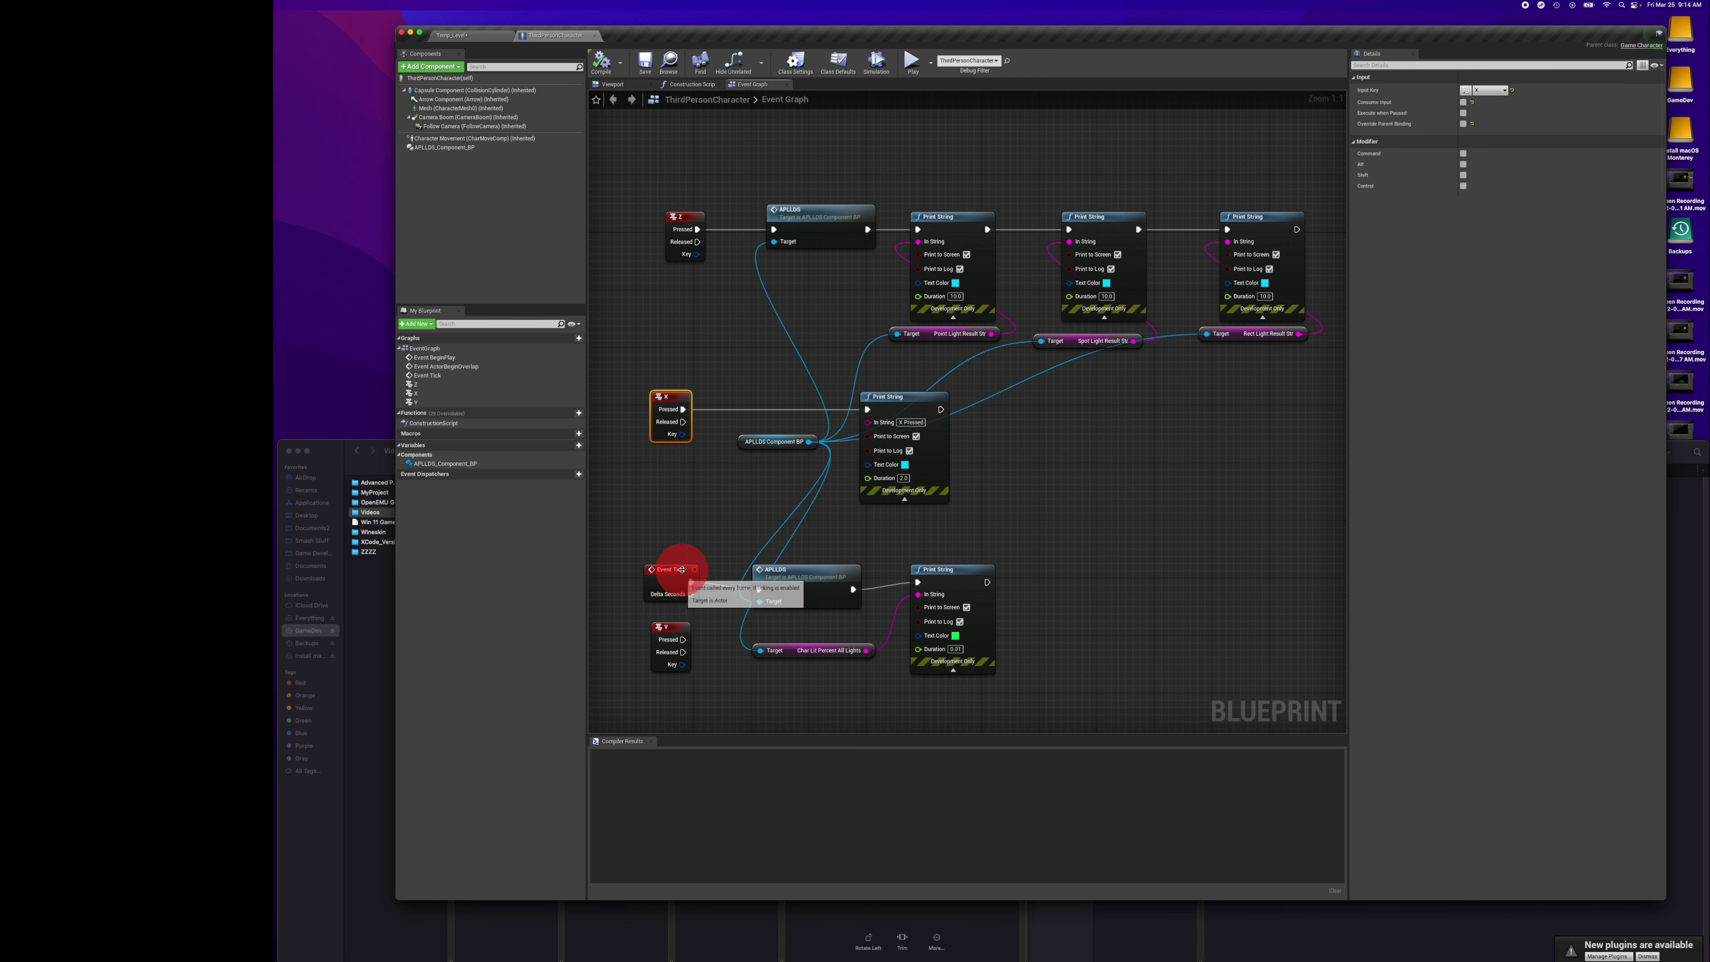
click(1145, 610)
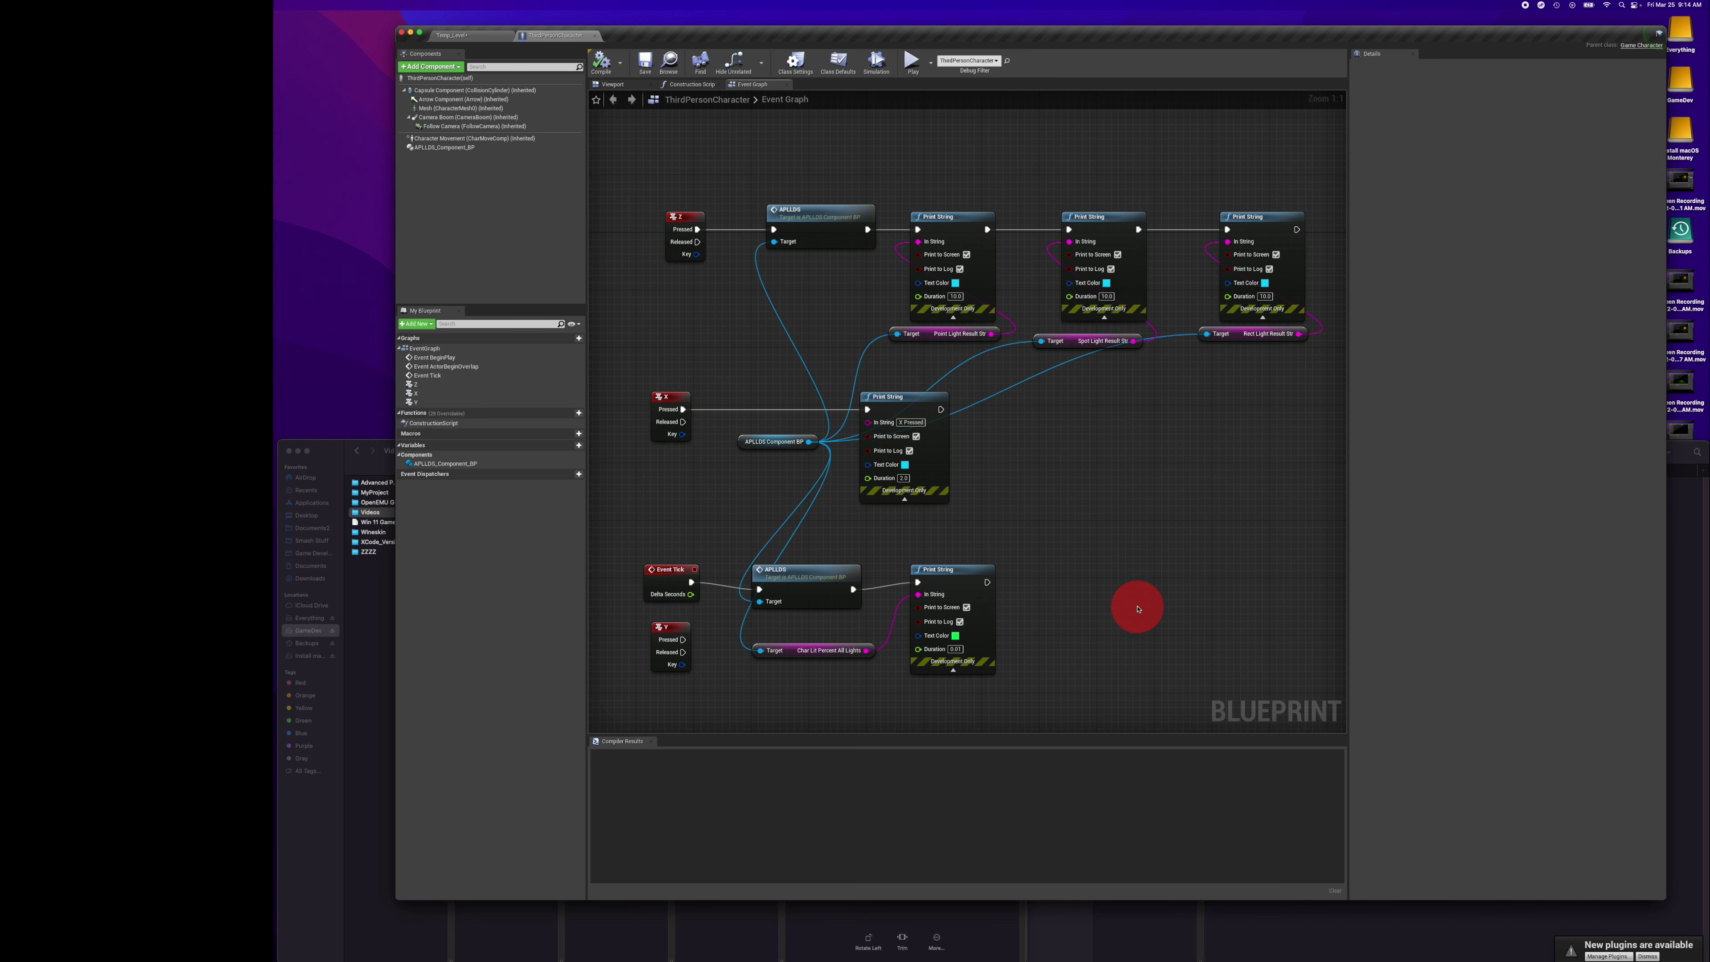
drag(1305, 151, 751, 698)
key(Delete)
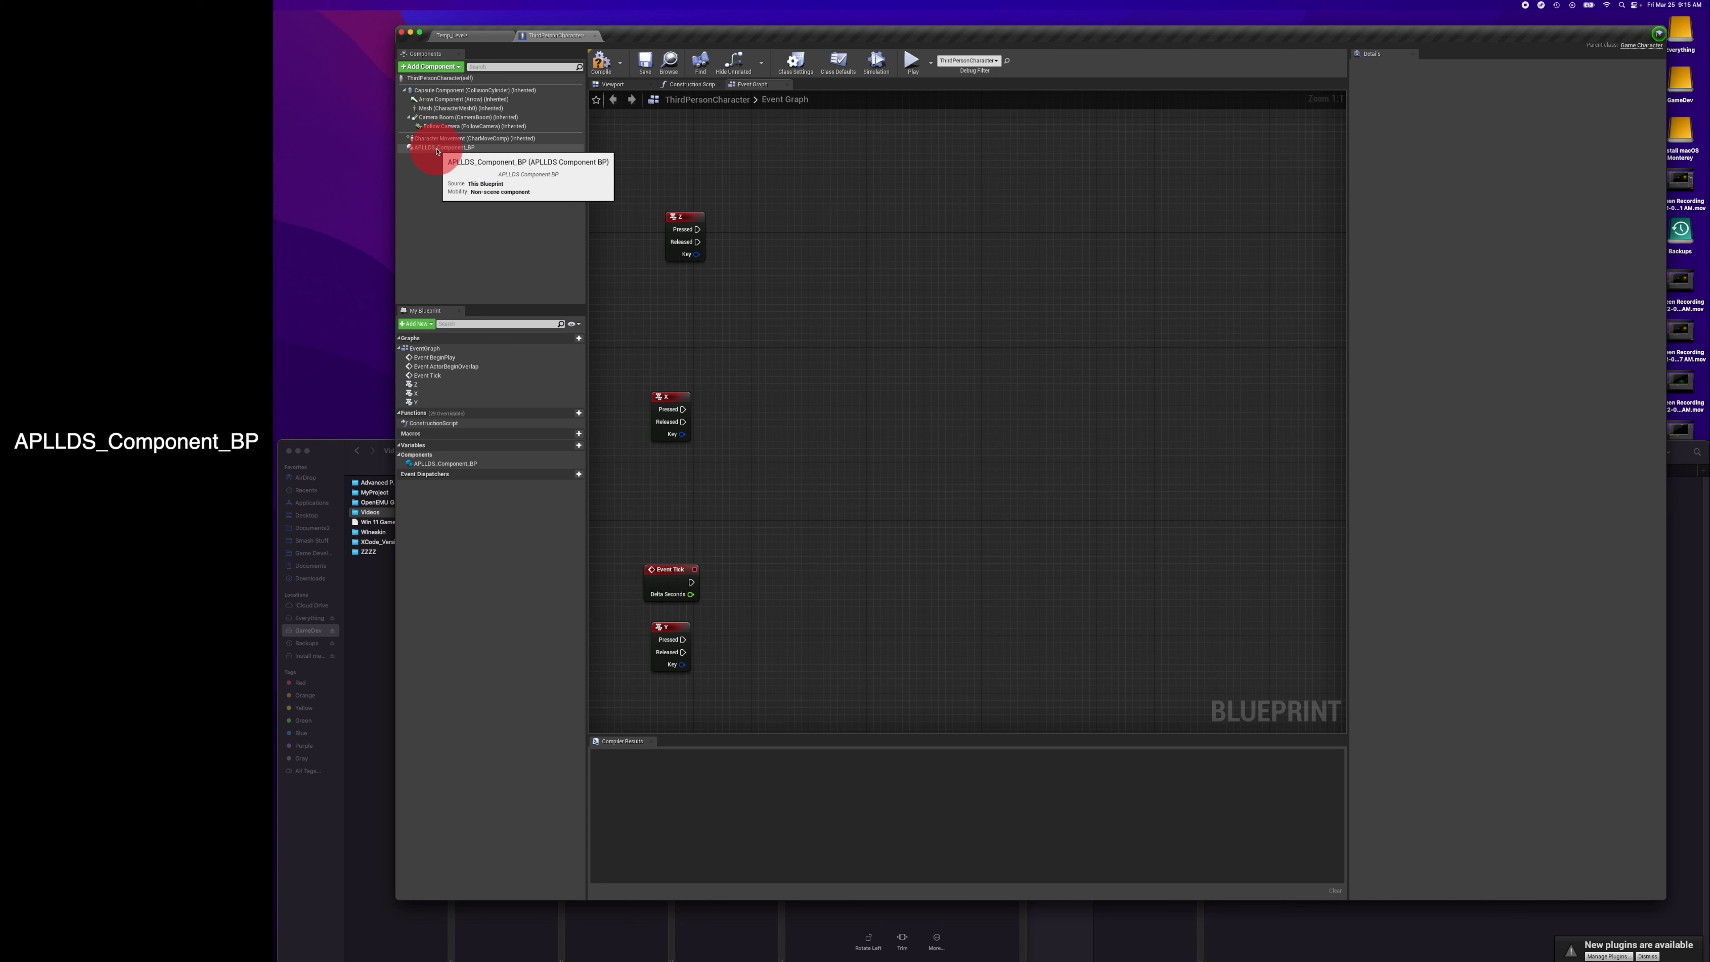
Place an APLLDS_Component_BP reference in the Event Graph and add an APLLDS function call targeting it.
drag(441, 151, 784, 423)
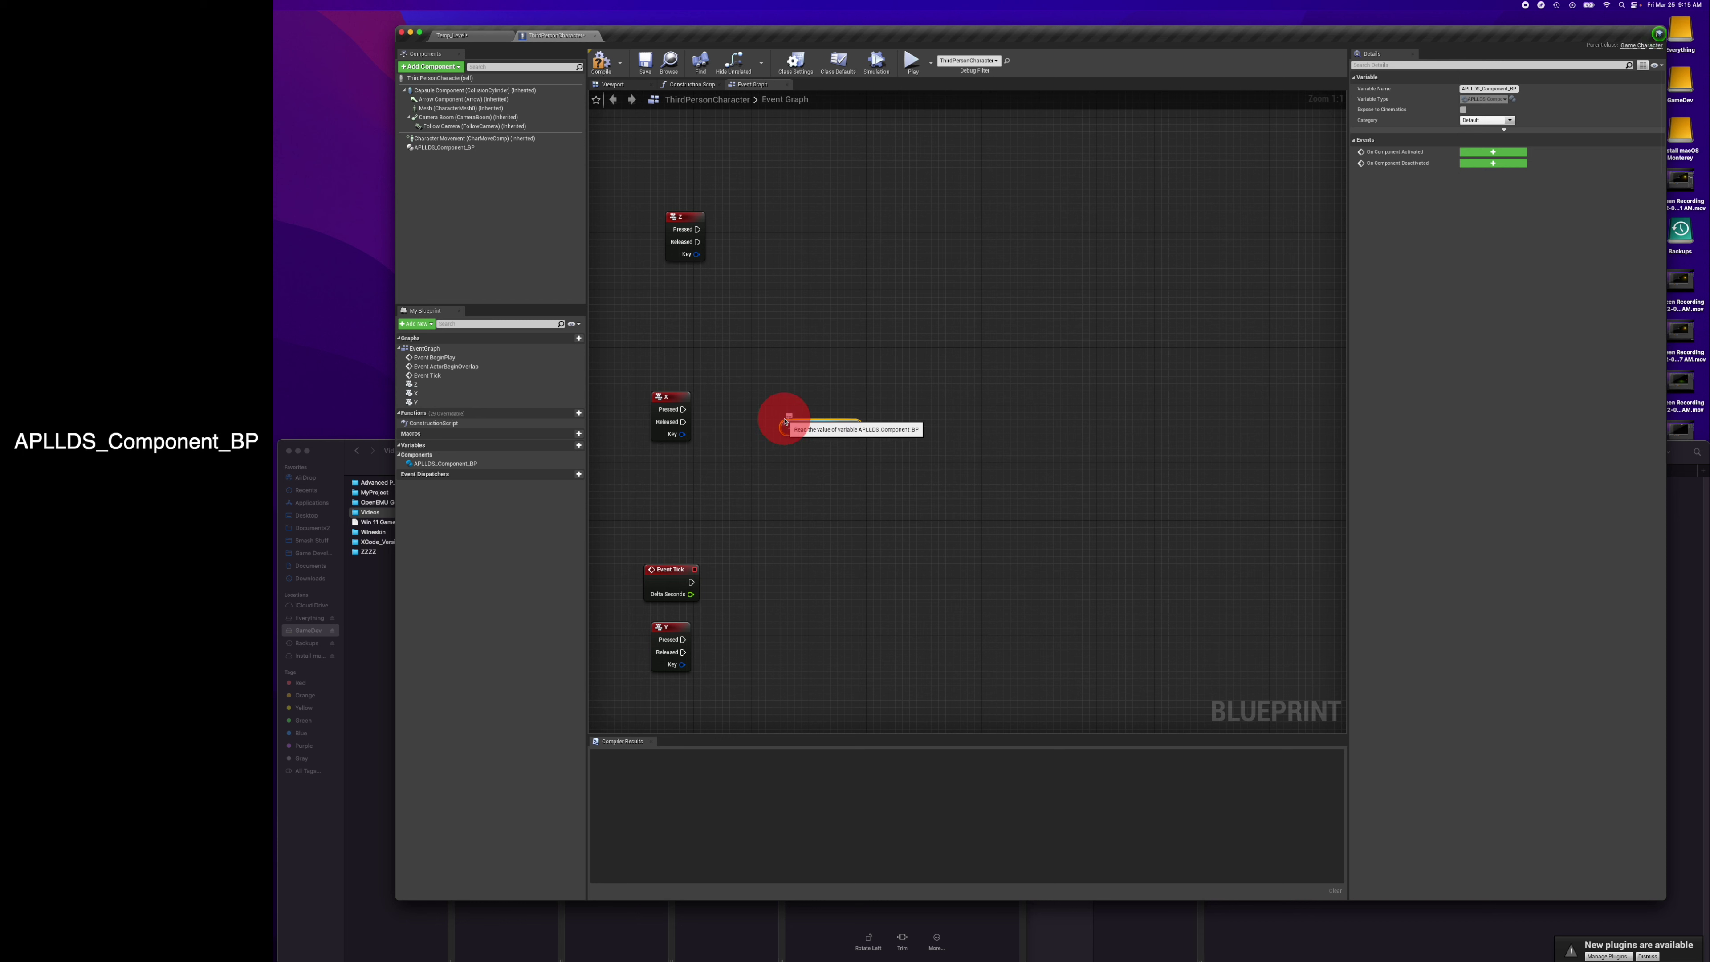
drag(851, 427, 808, 250)
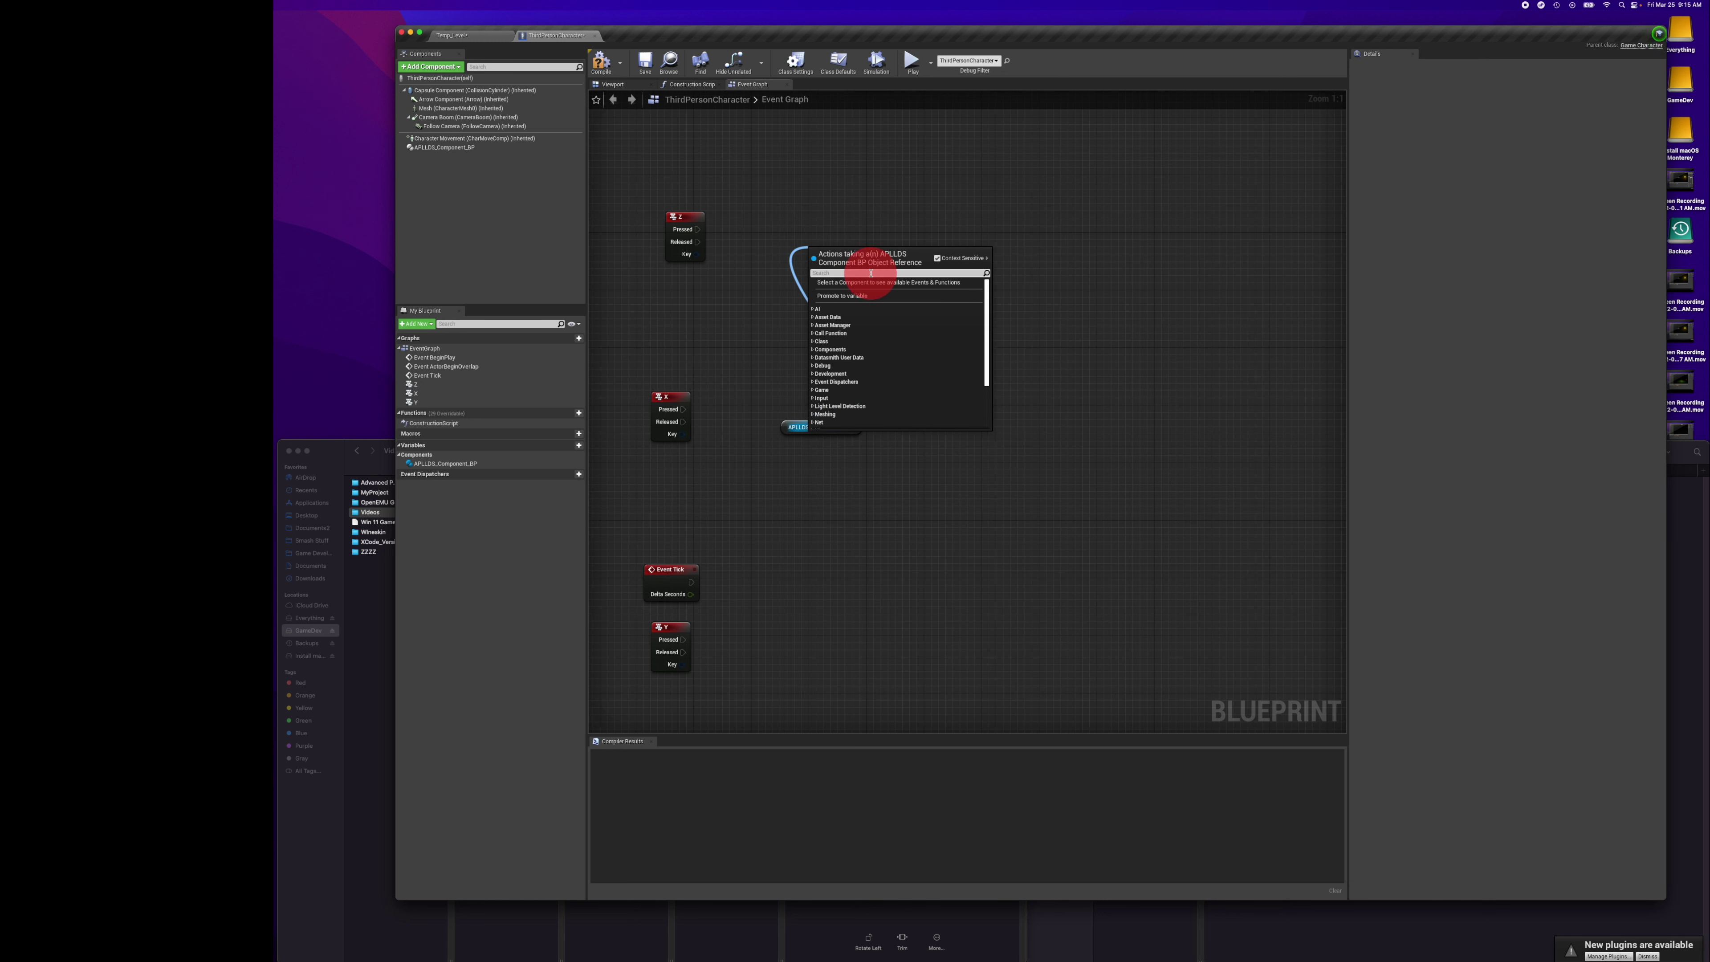
text(AP)
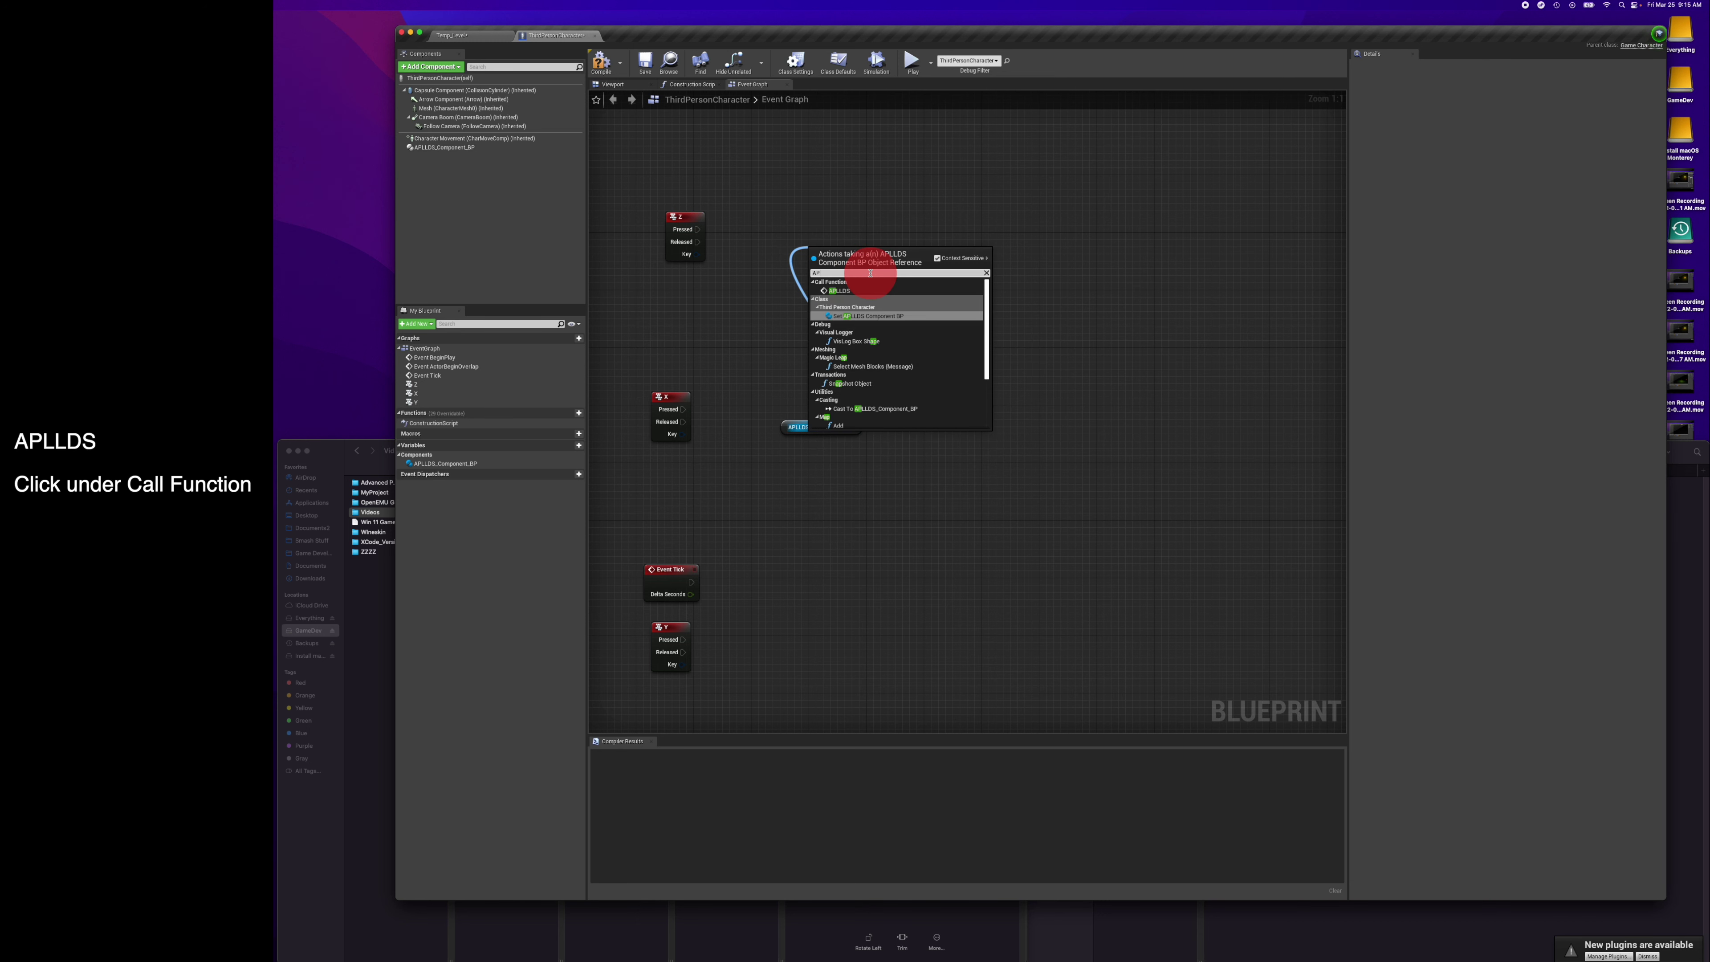
text(LLDS)
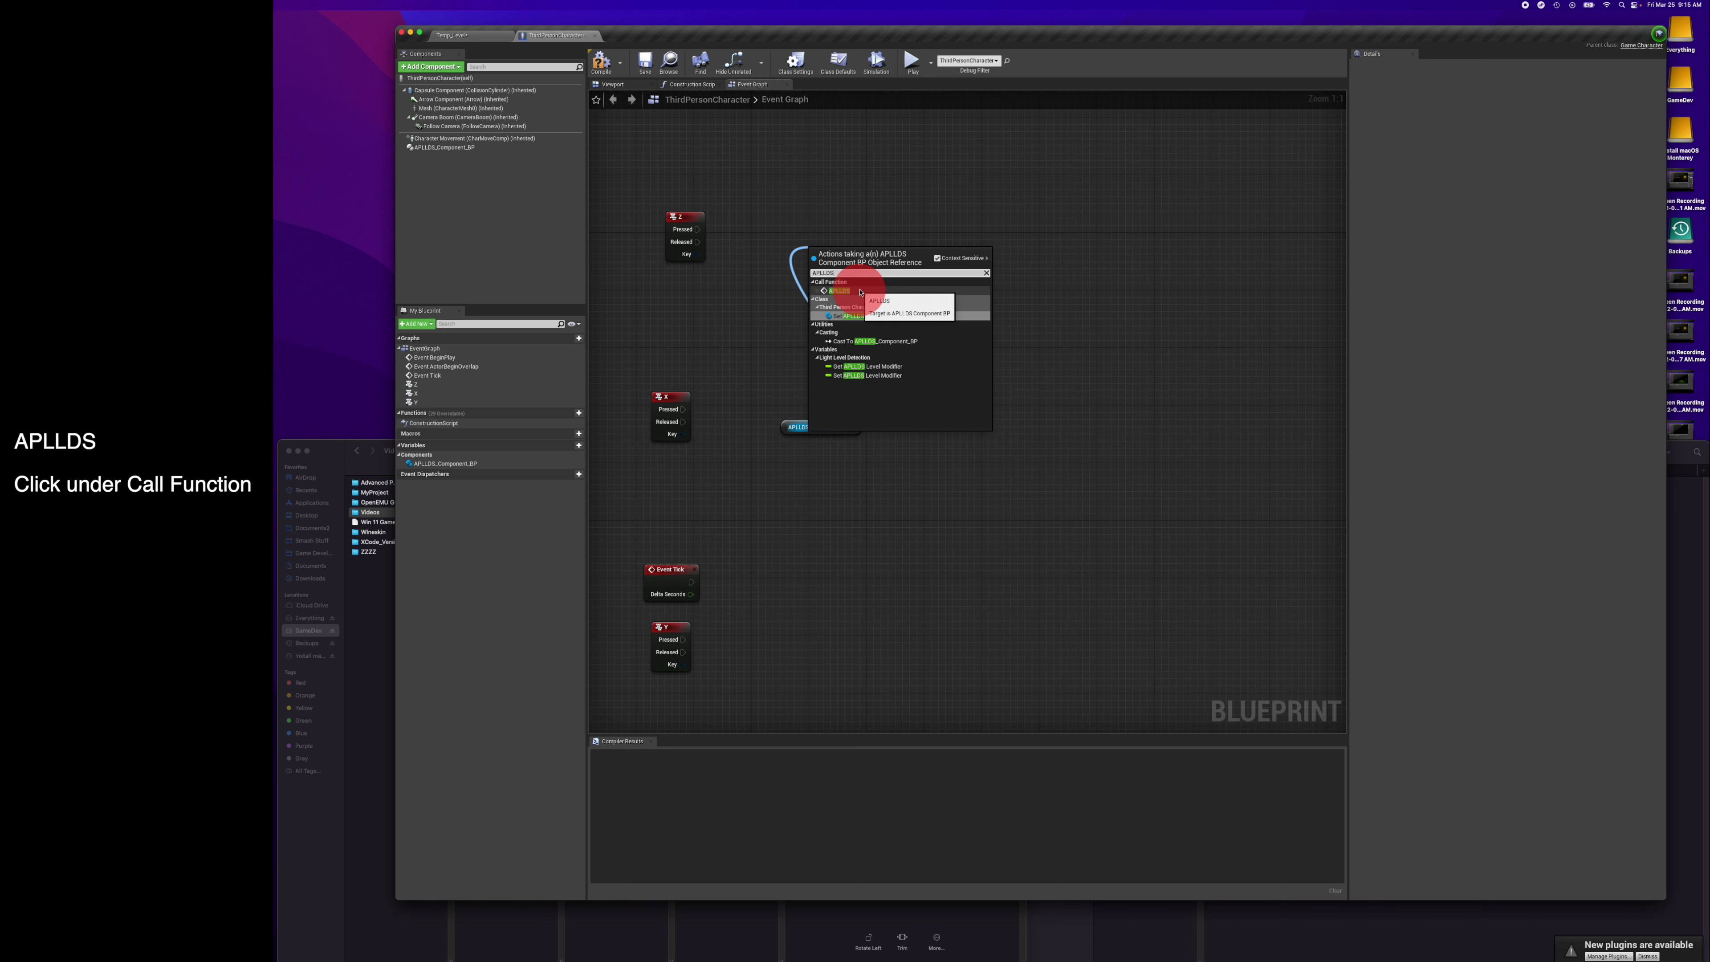
click(876, 292)
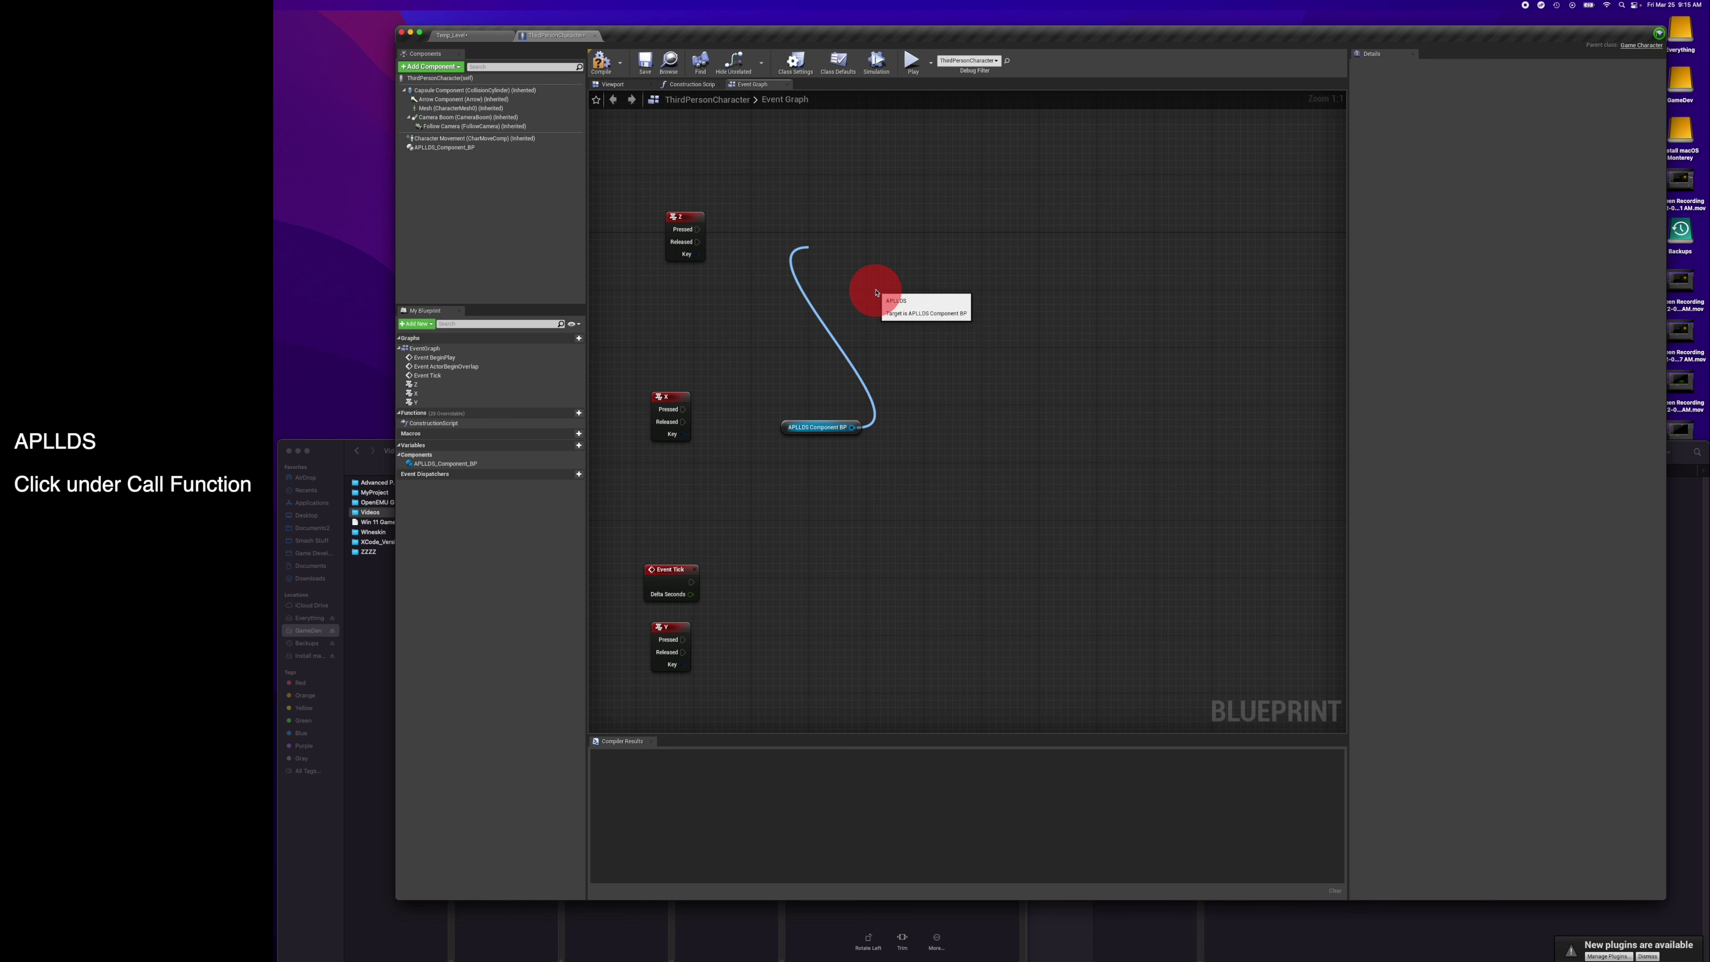
Connect the Z key event's Pressed output to the APLLDS call and line the call up beside the event.
drag(870, 261, 848, 231)
drag(674, 234, 797, 246)
drag(822, 229, 820, 223)
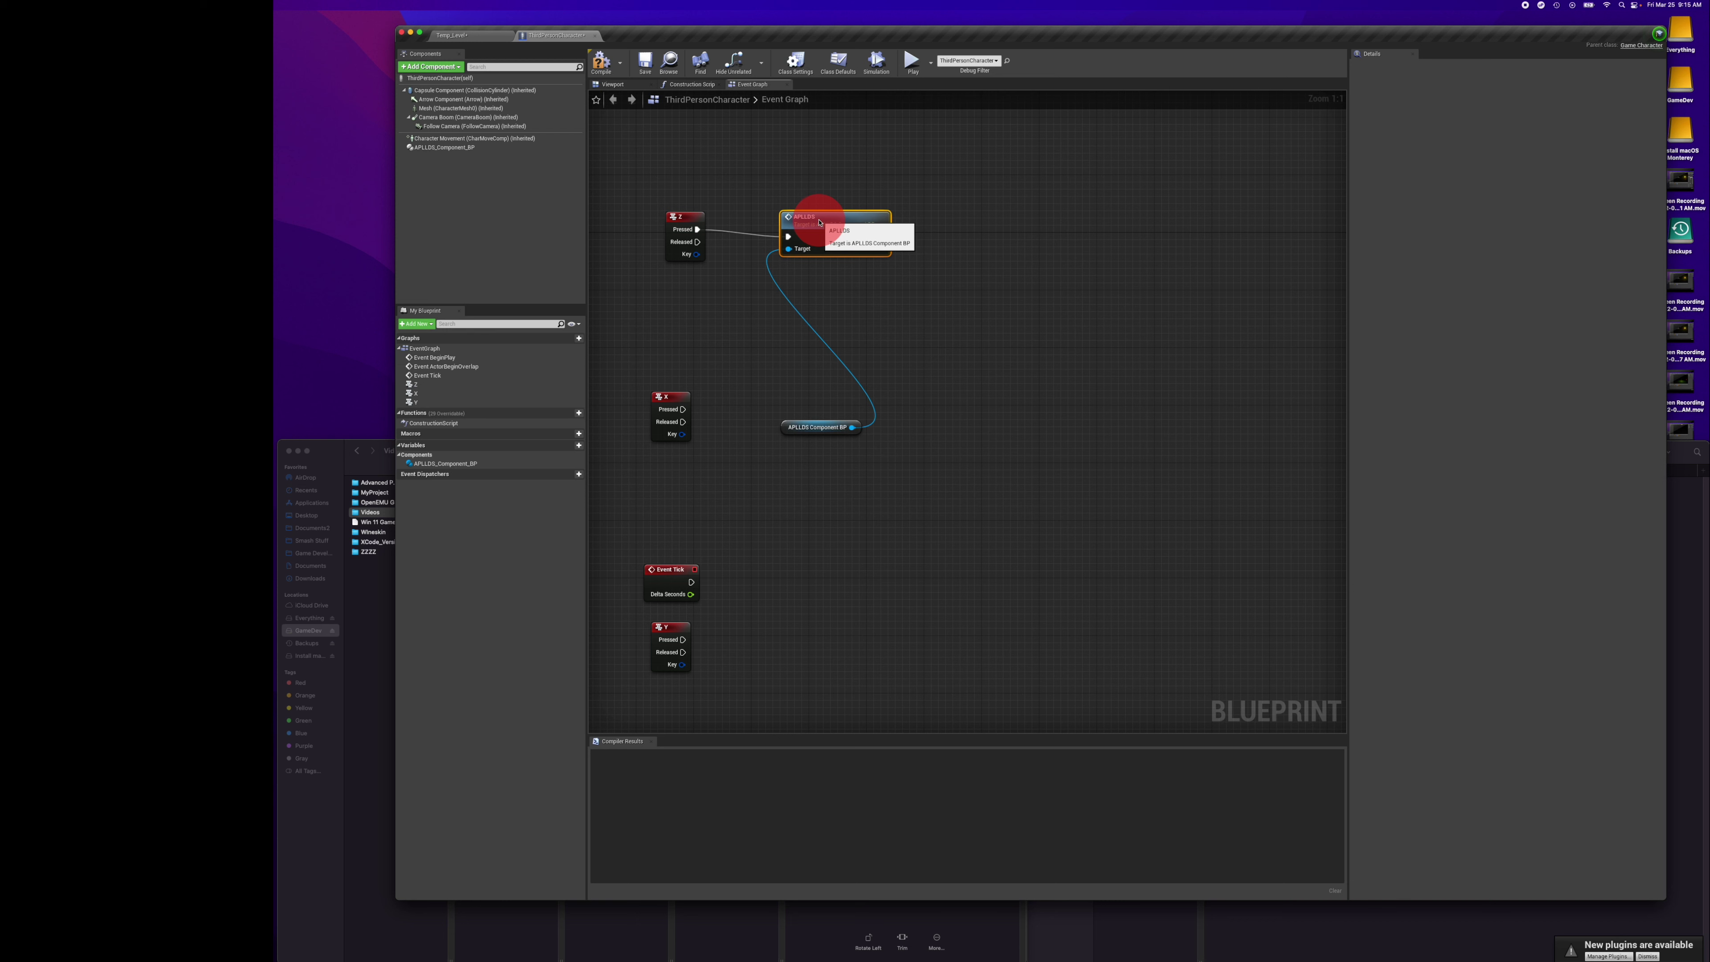
click(1018, 241)
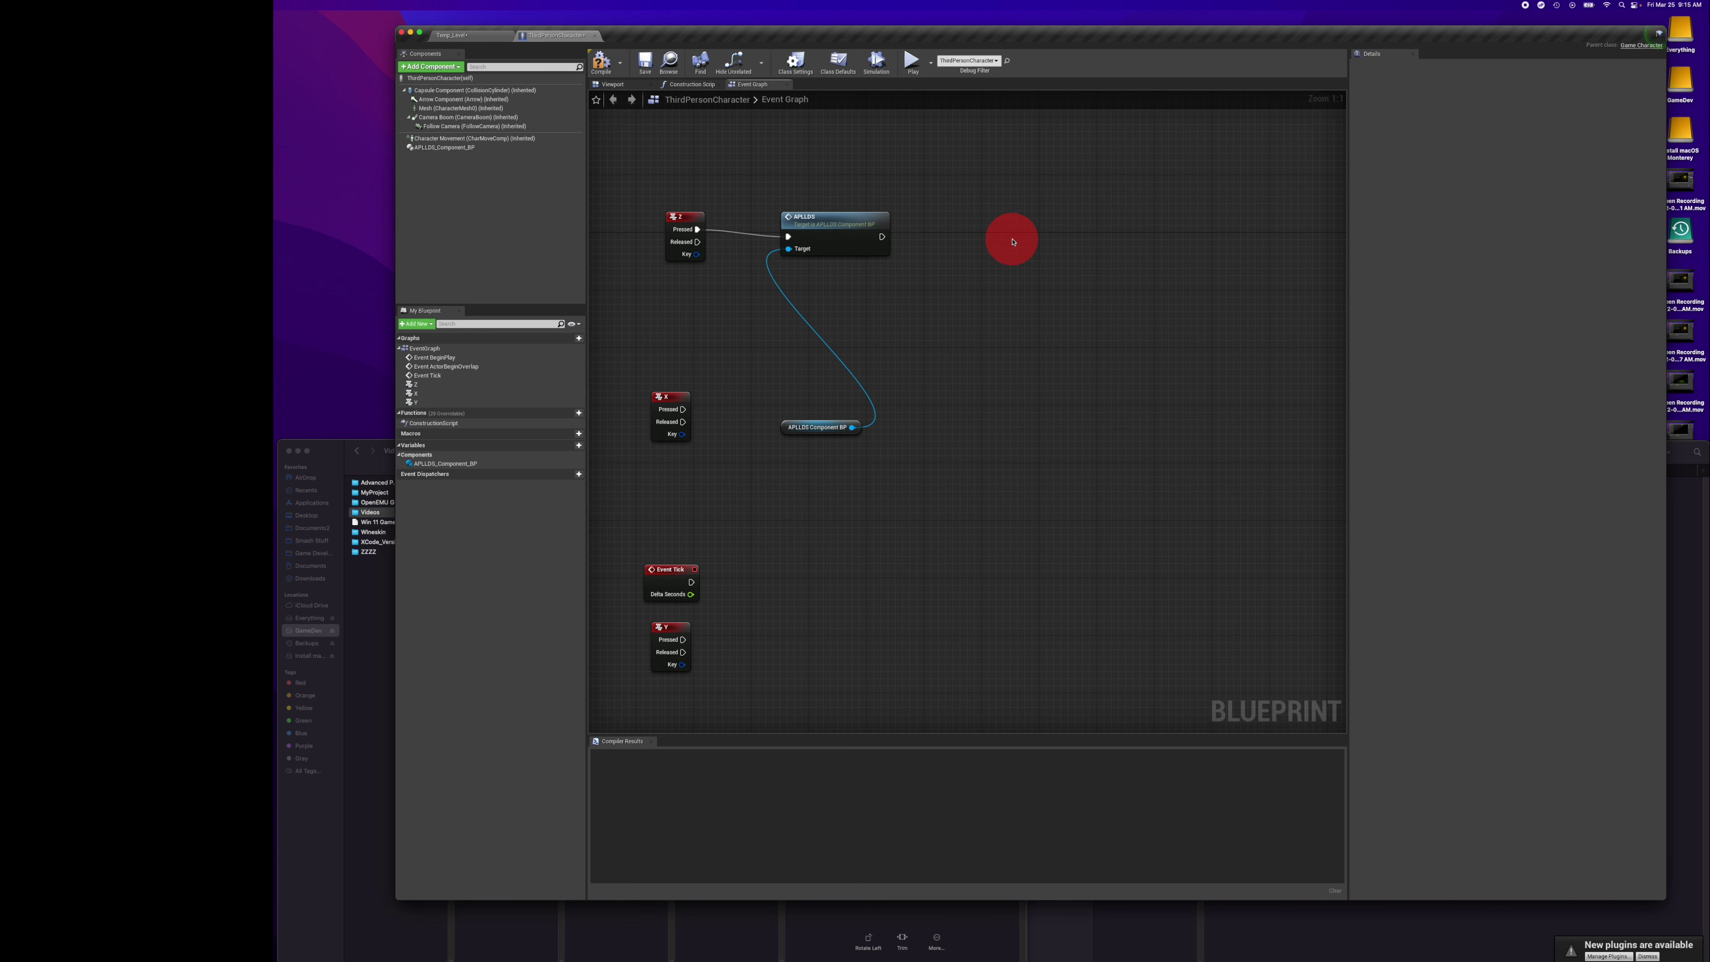
Add a Print String node beside the APLLDS call, expand its advanced options, and set its duration to 10.0.
right_click(1014, 242)
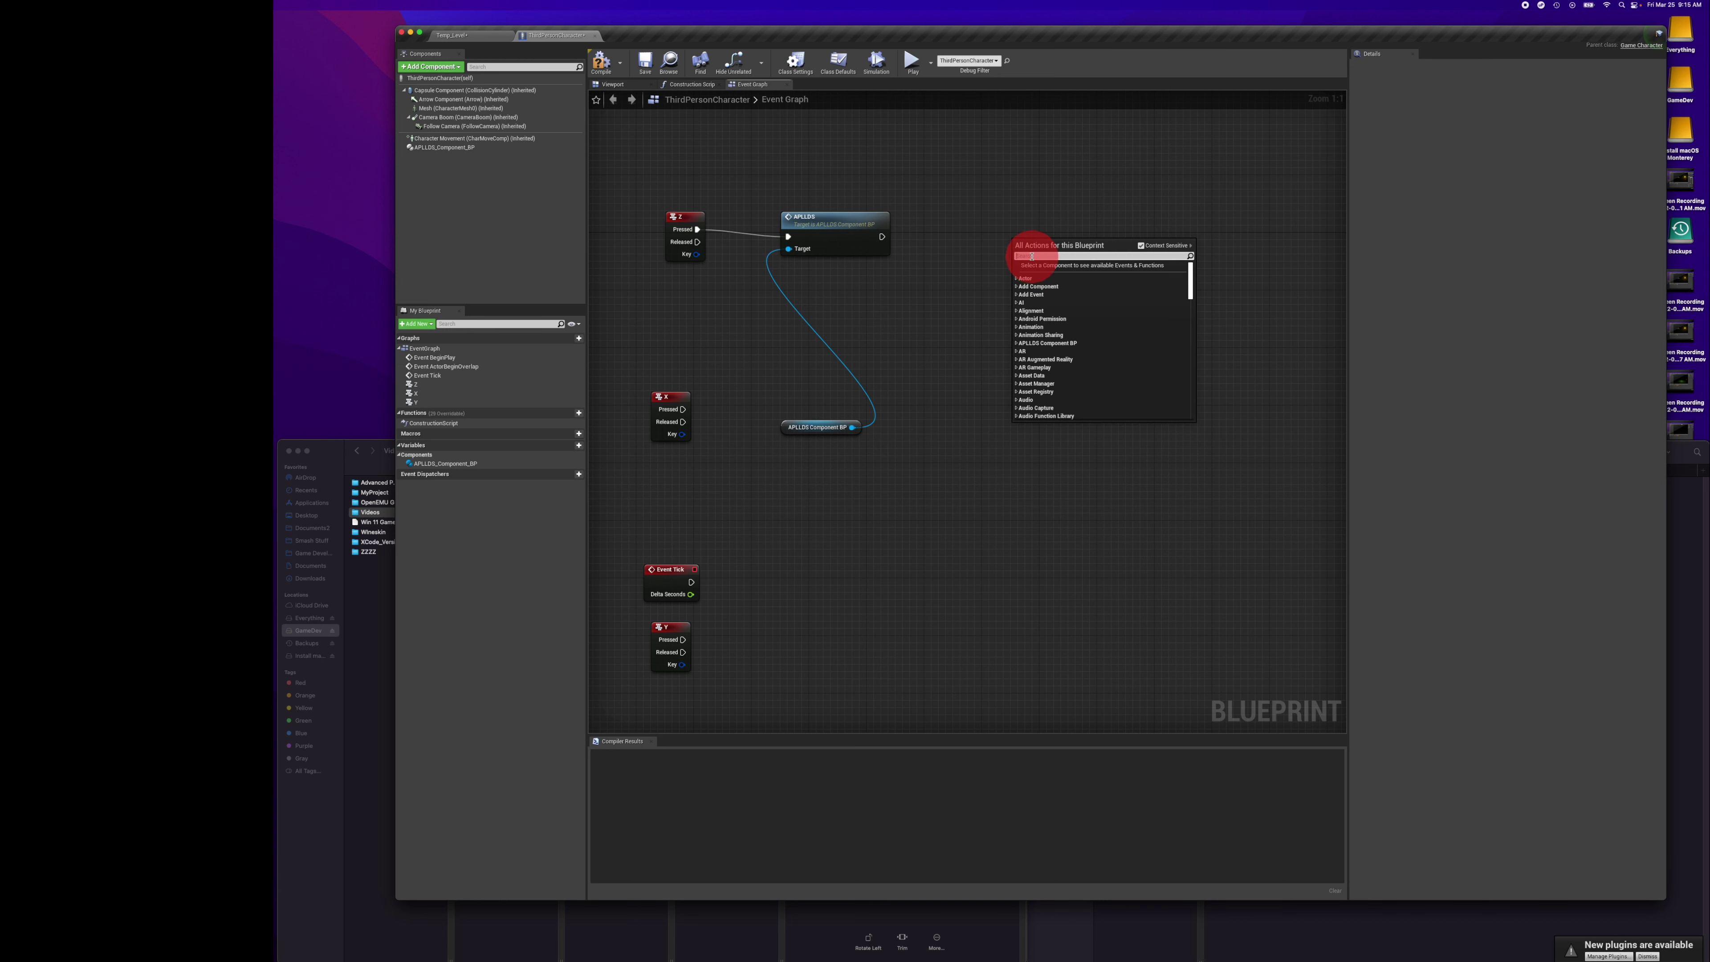
text(Print Str)
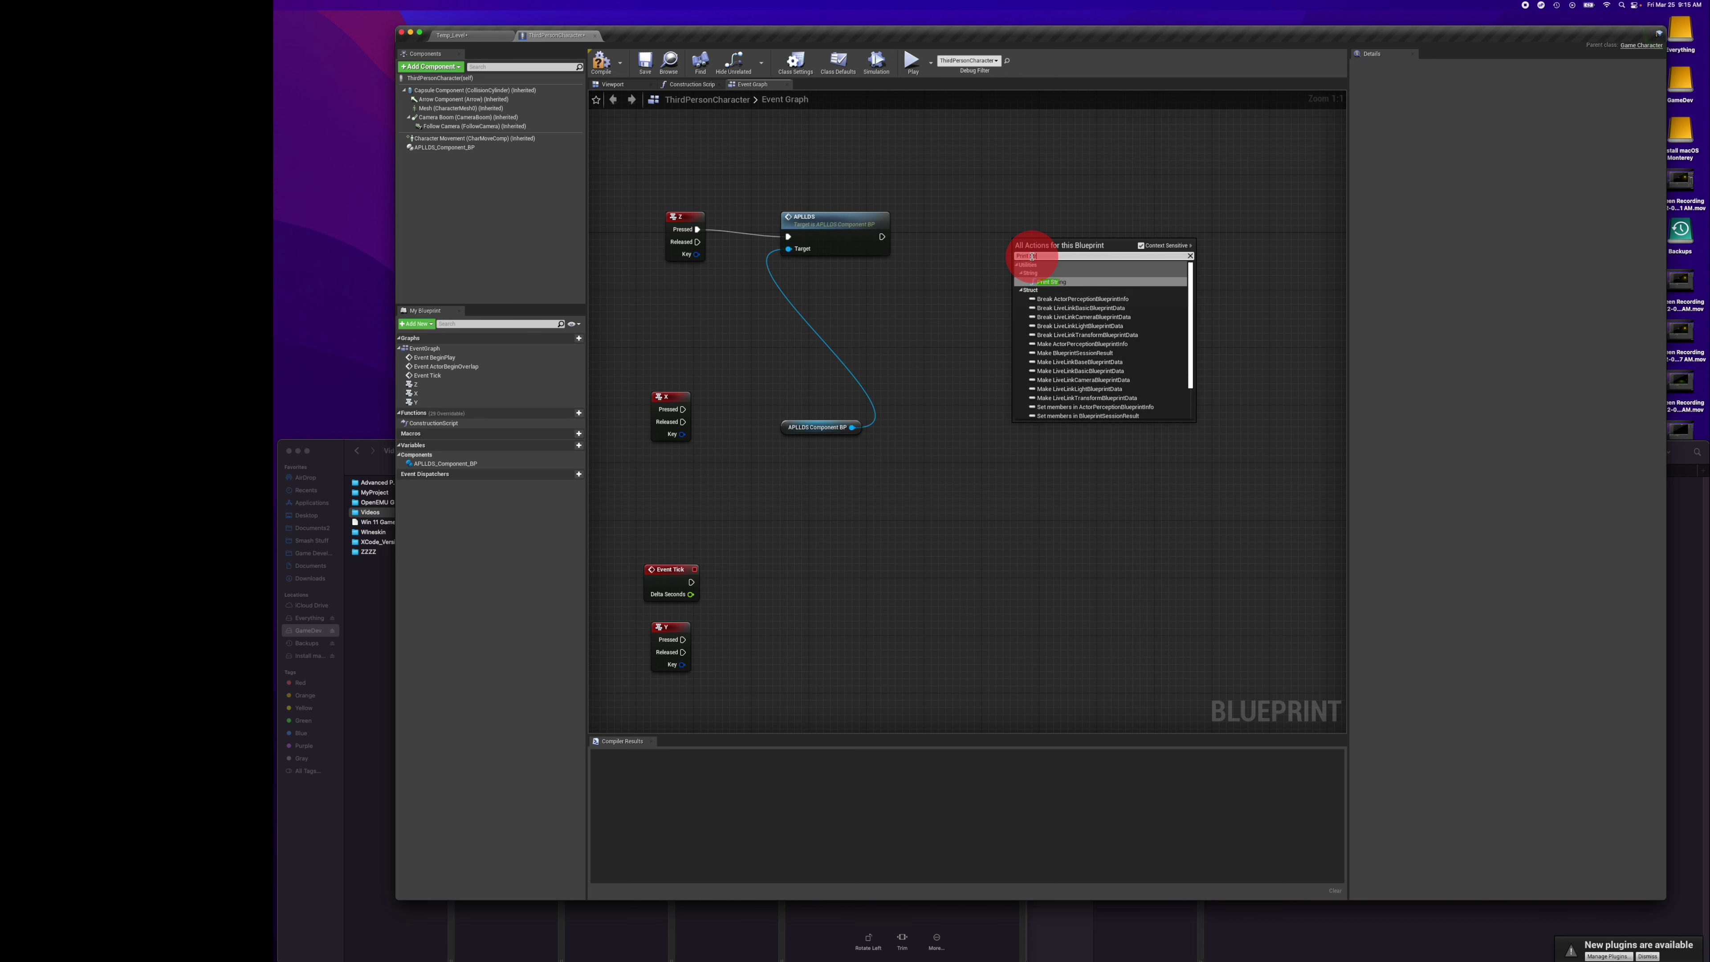
text(ing)
key(Return)
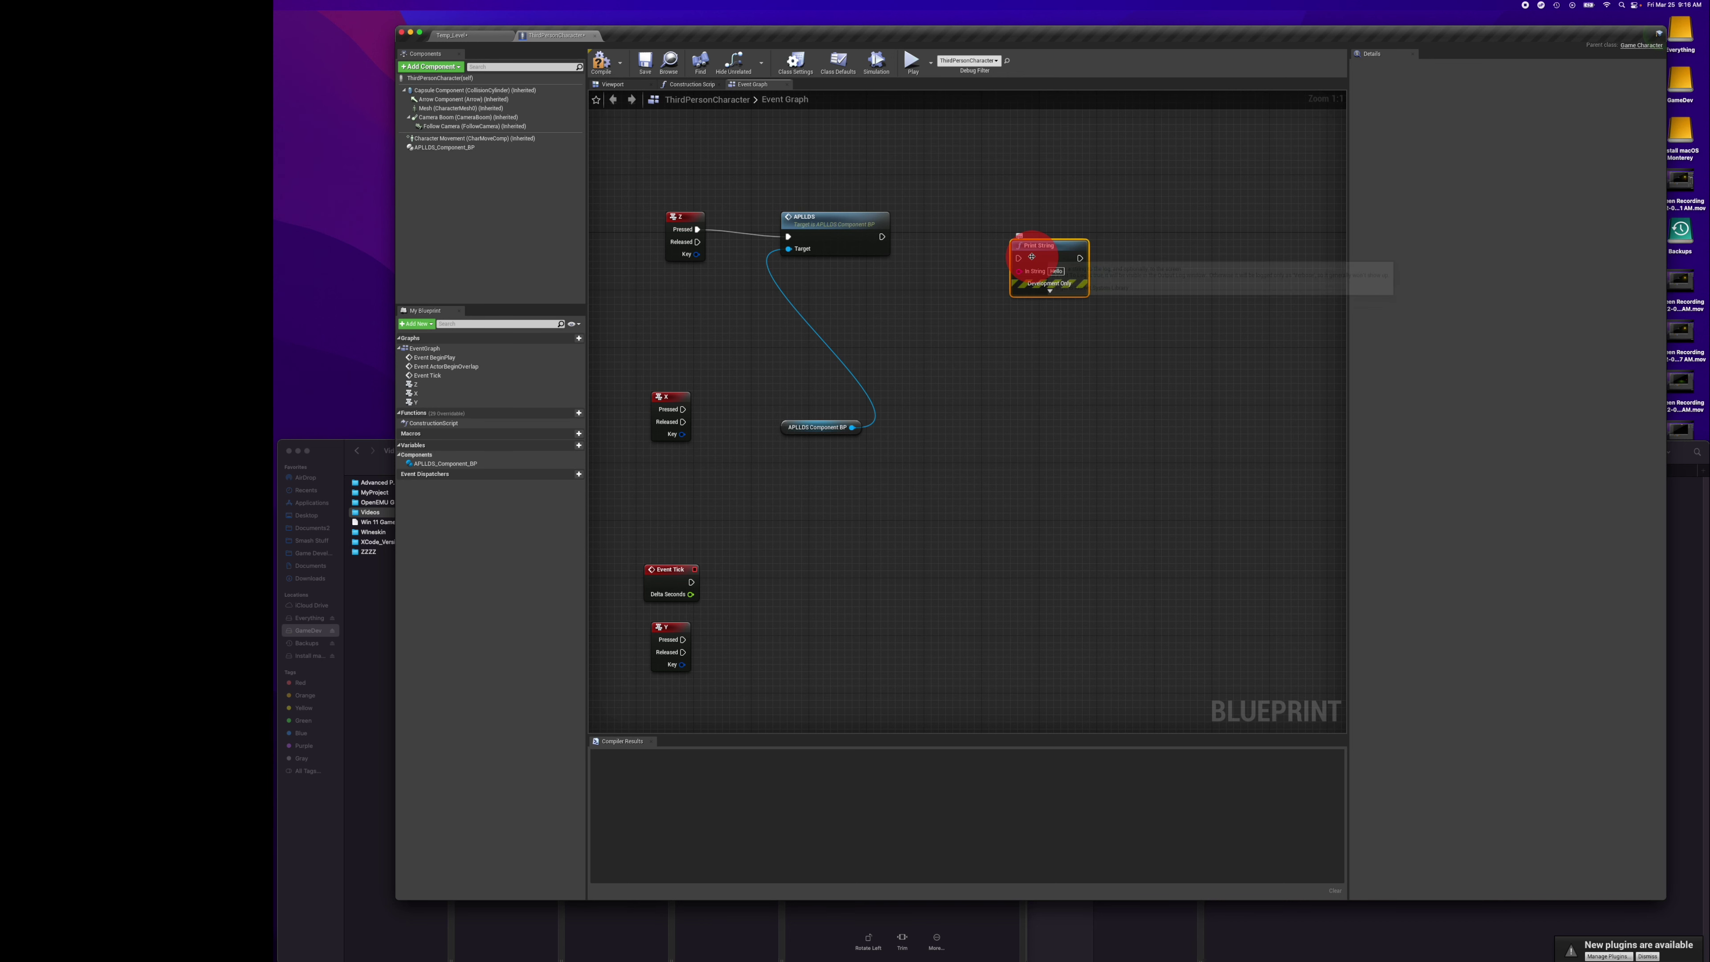
click(1051, 293)
drag(1050, 248, 1023, 218)
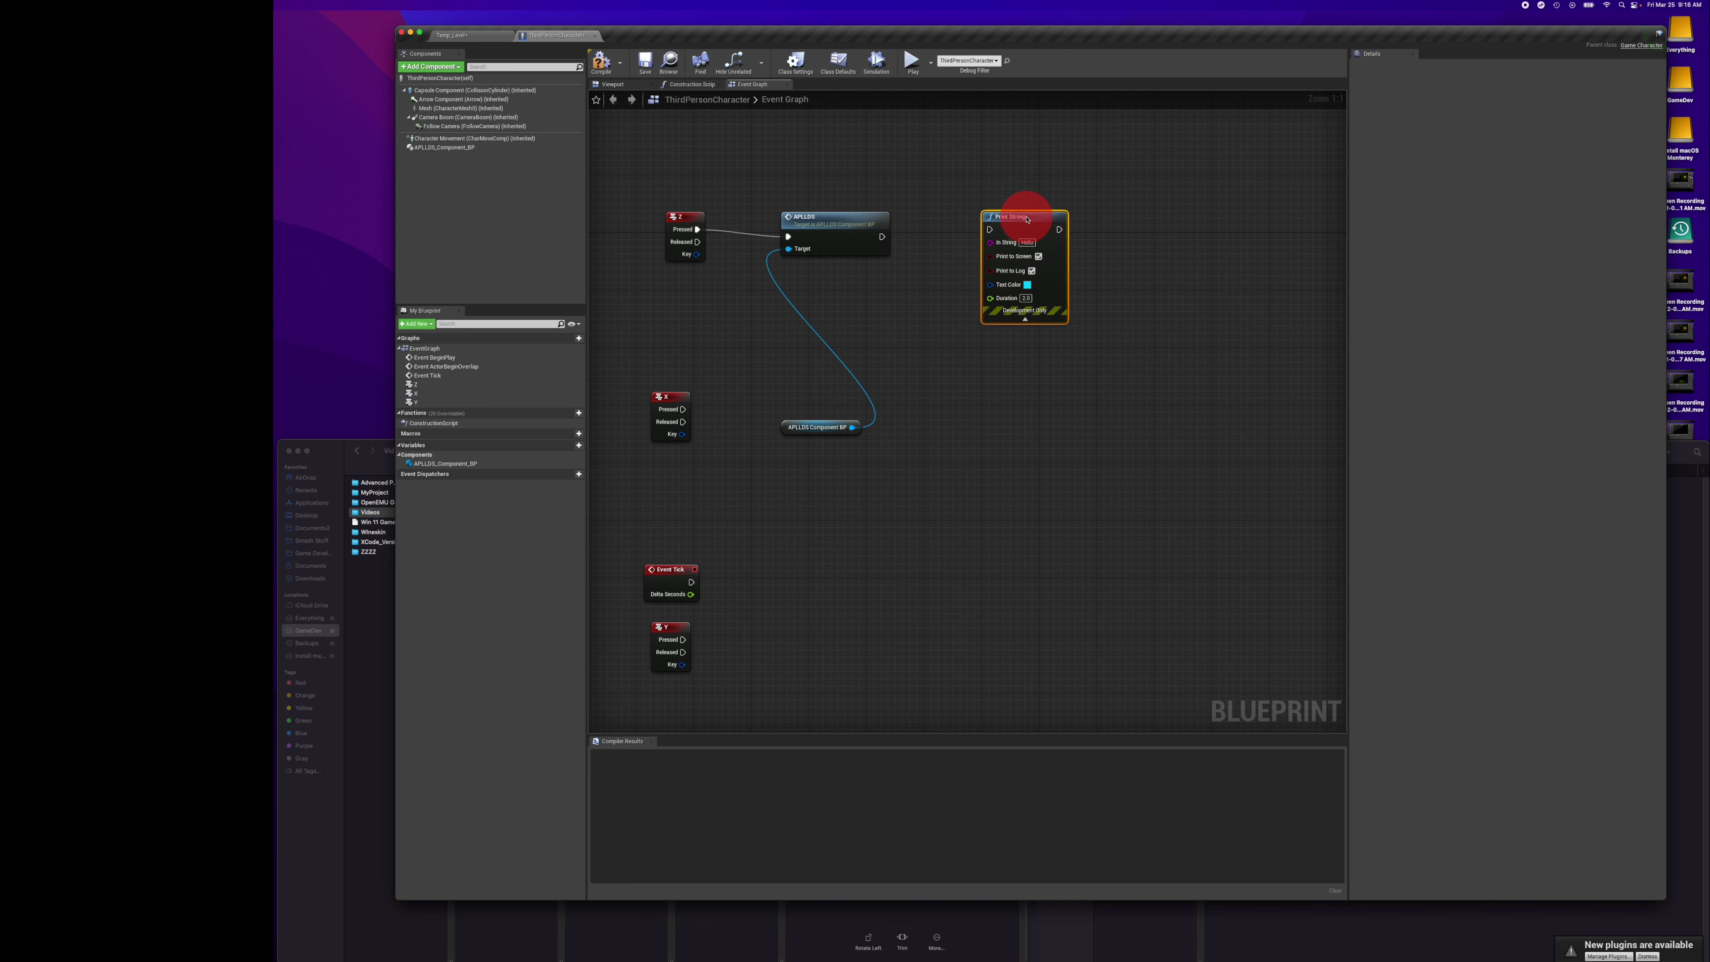
click(1024, 299)
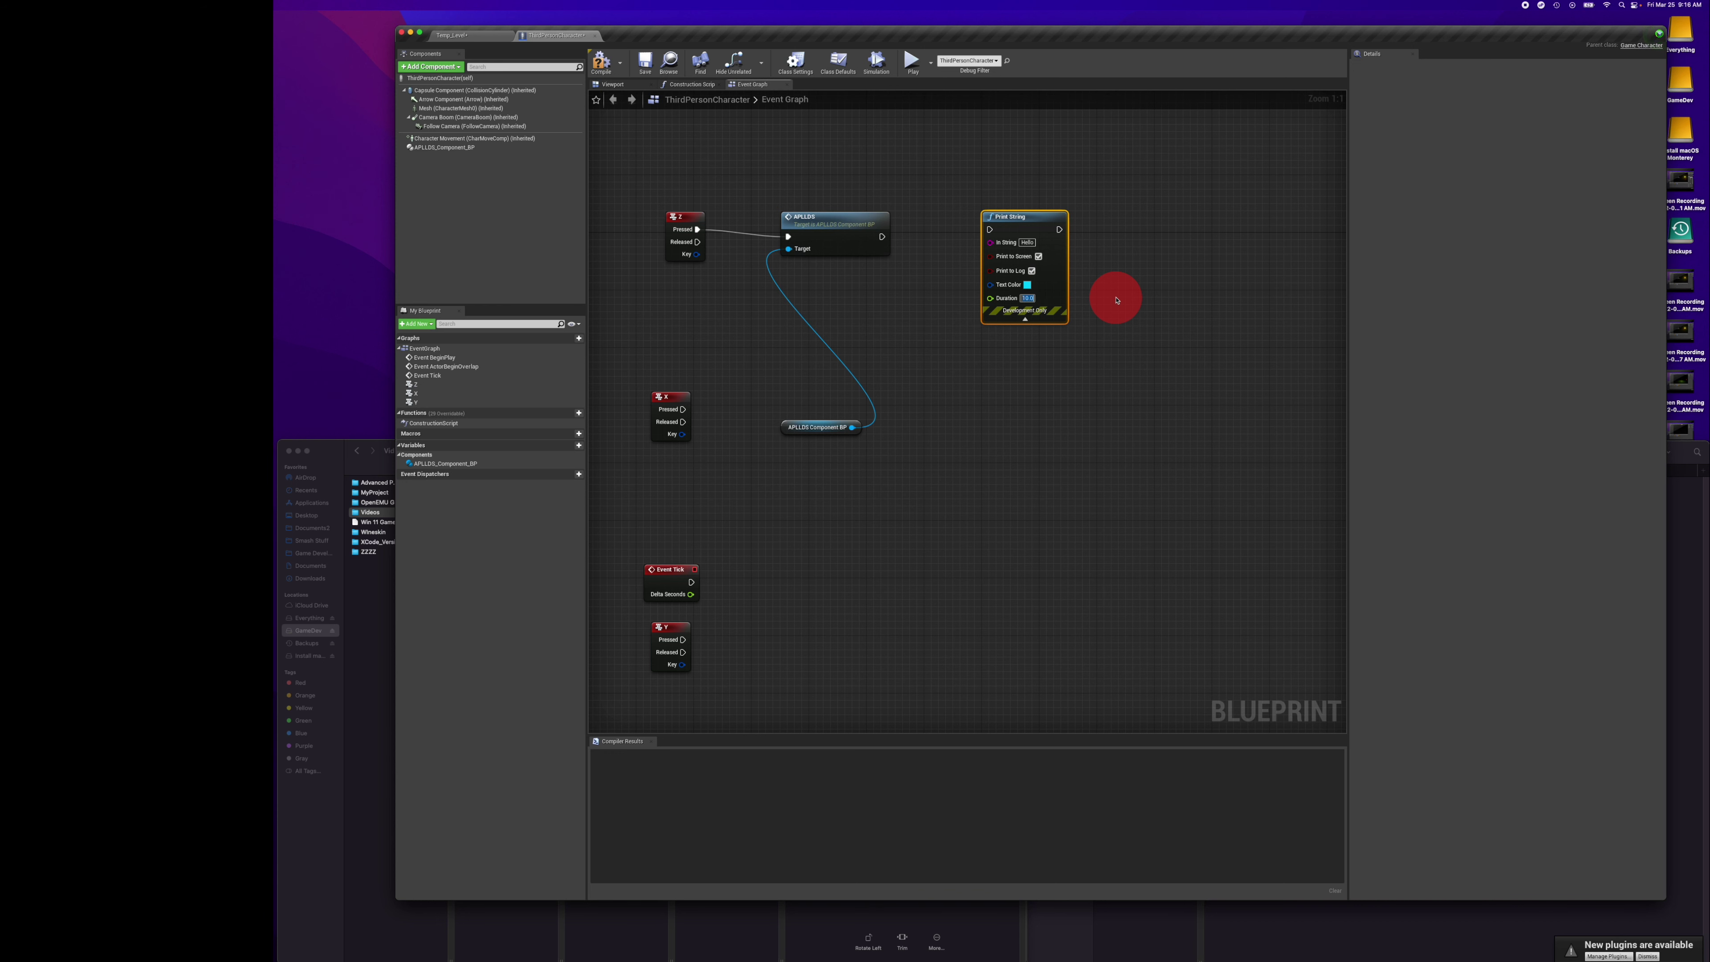
Duplicate the Print String node twice and arrange the three nodes in a row after the APLLDS call.
scroll(1117, 301, right, 5)
drag(986, 259, 938, 258)
key(super+c)
key(super+v)
drag(1114, 350, 1036, 261)
click(1195, 351)
key(super+v)
drag(1181, 335, 1153, 260)
click(1043, 434)
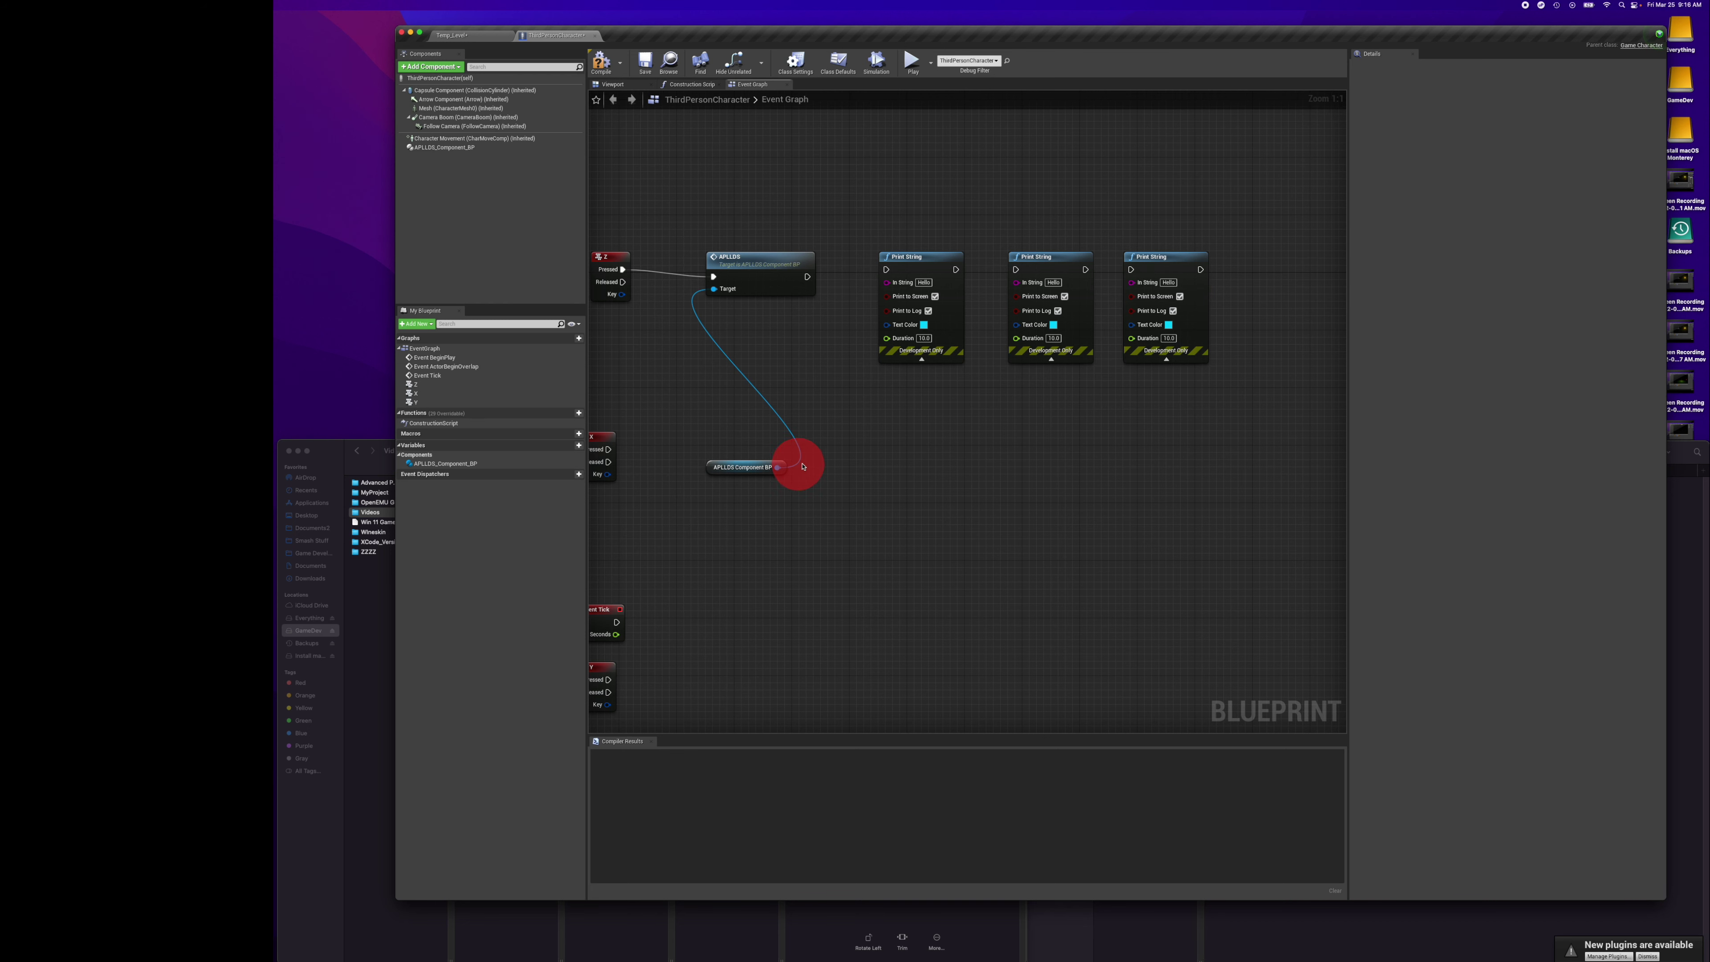
Add a Get Point Light Result Str node from the component, feed it into the first Print String, and link that node after the APLLDS call.
right_drag(794, 463, 805, 463)
drag(861, 459, 1006, 463)
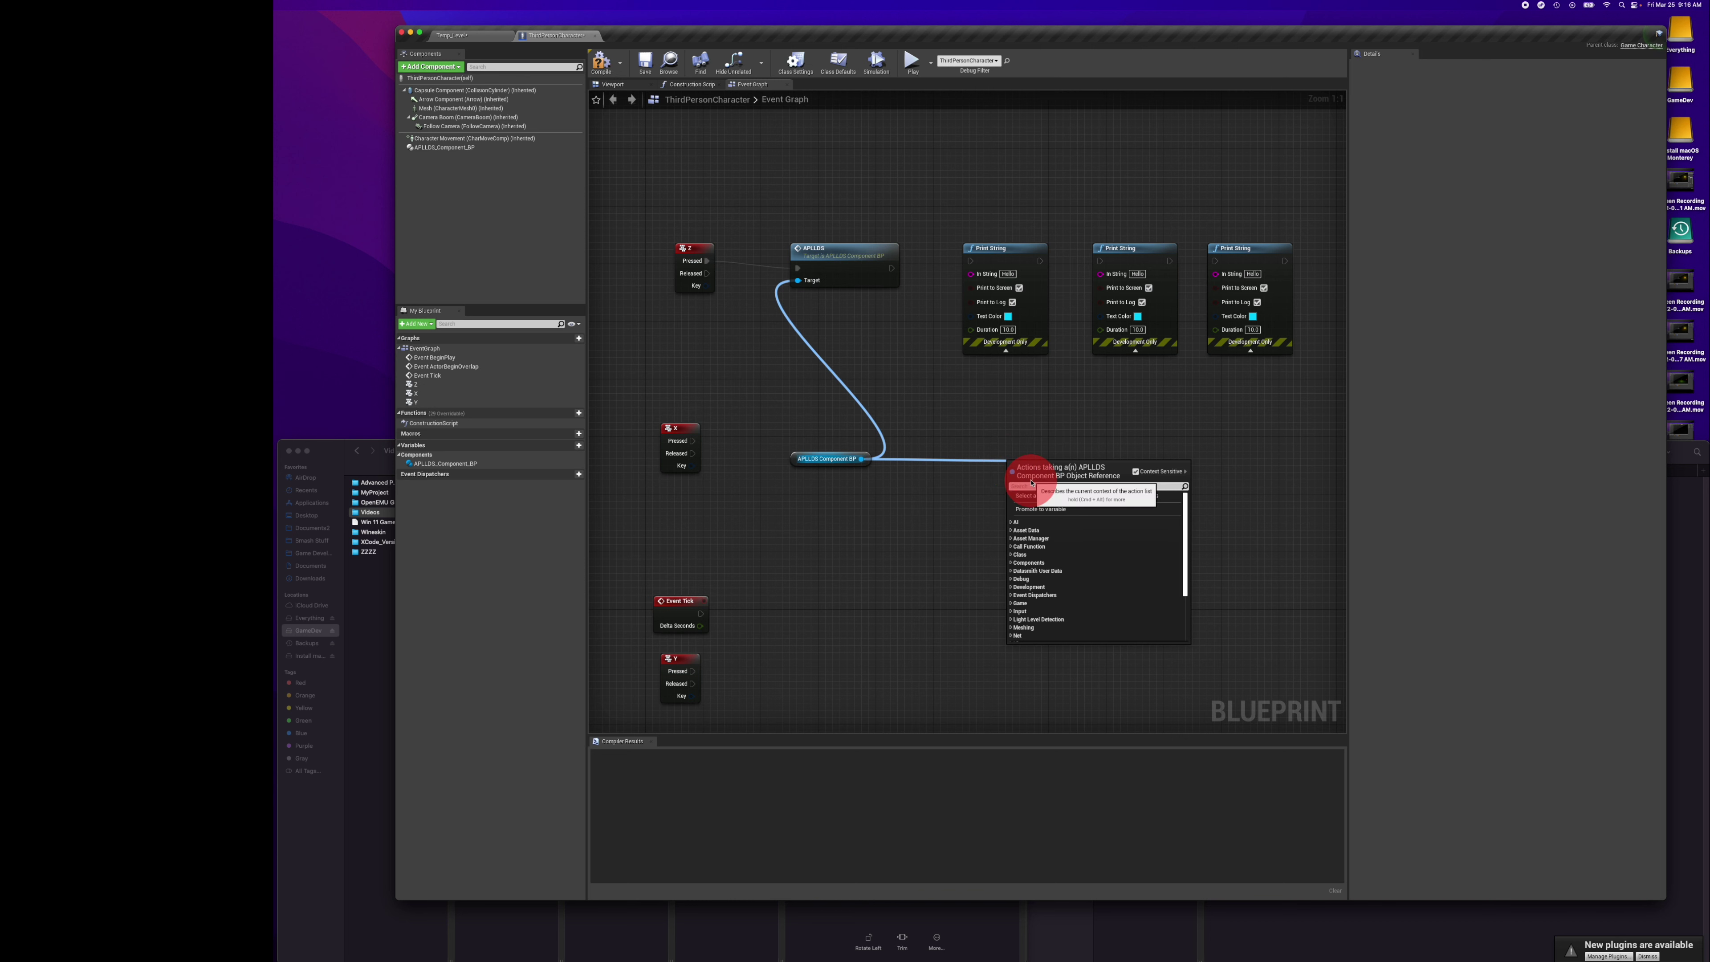
text(Point Lig)
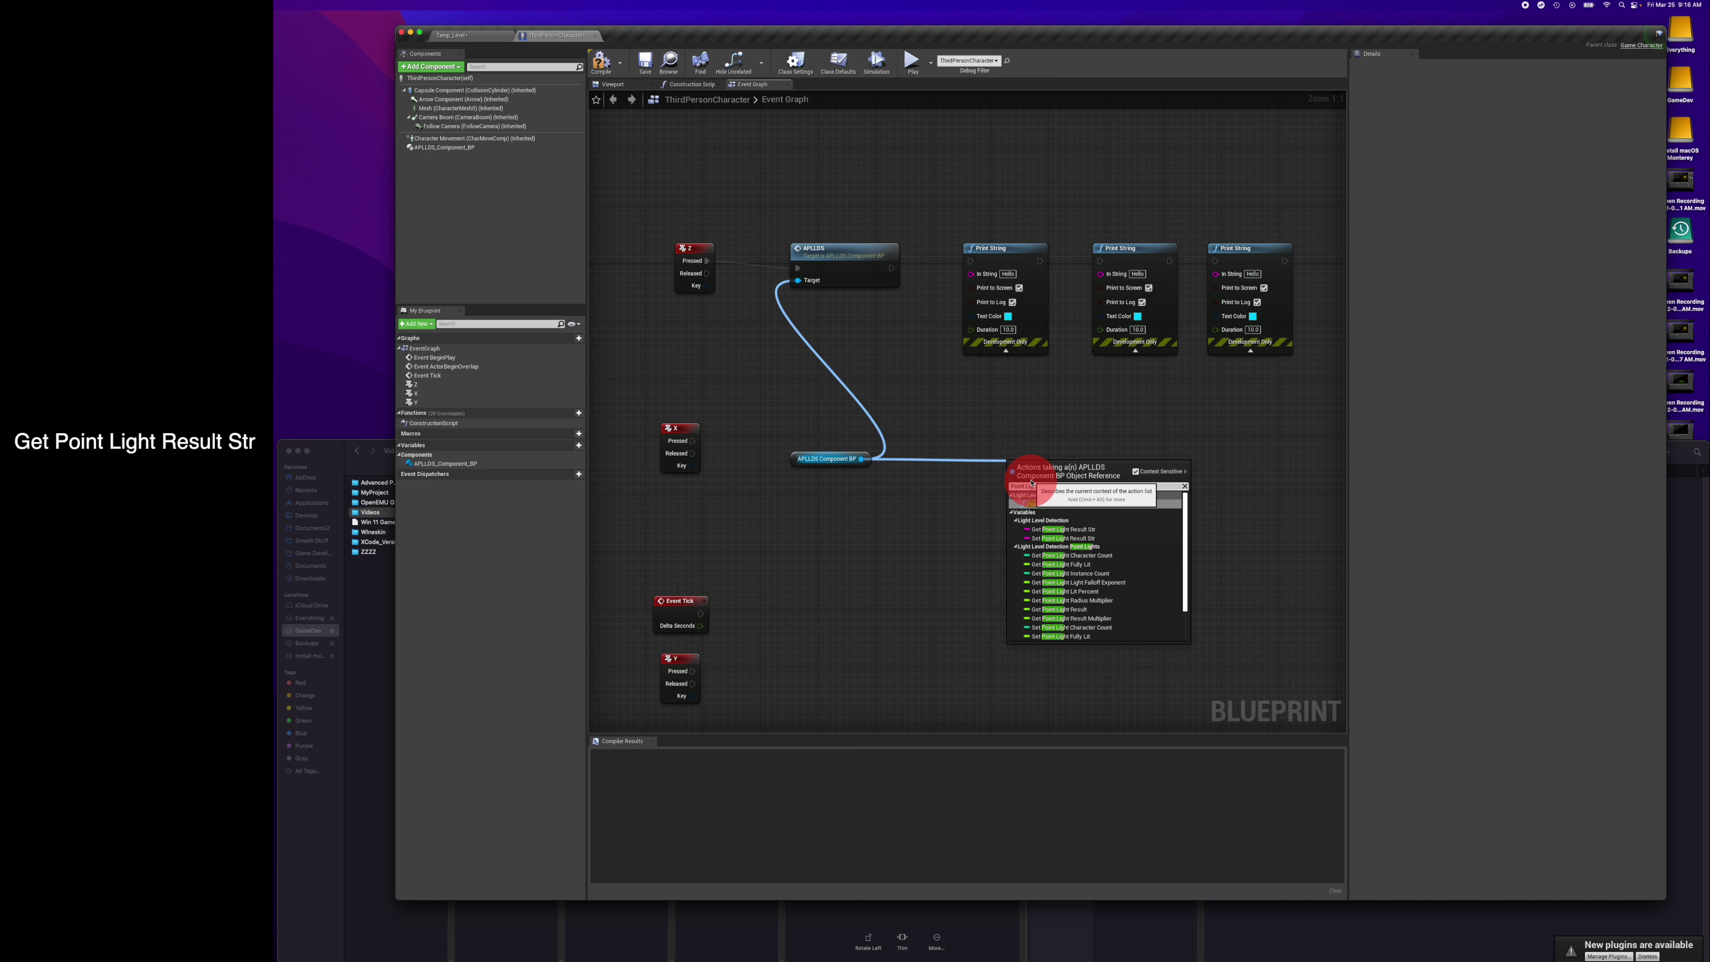
text(ht Result)
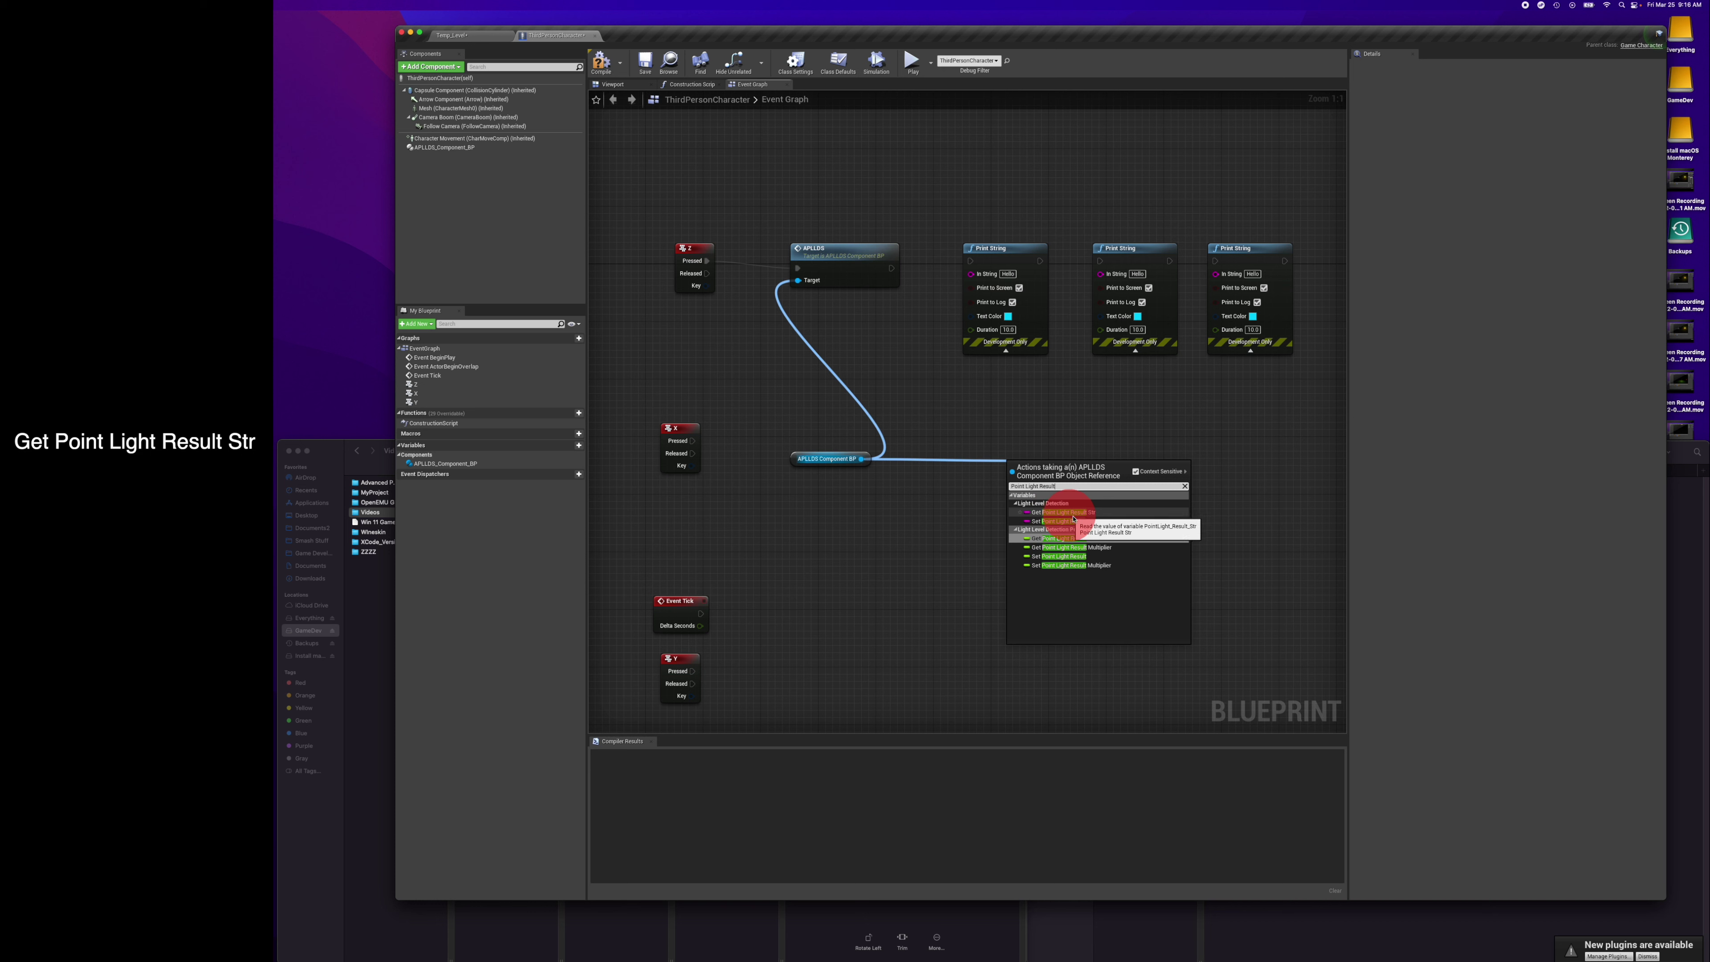
click(1108, 515)
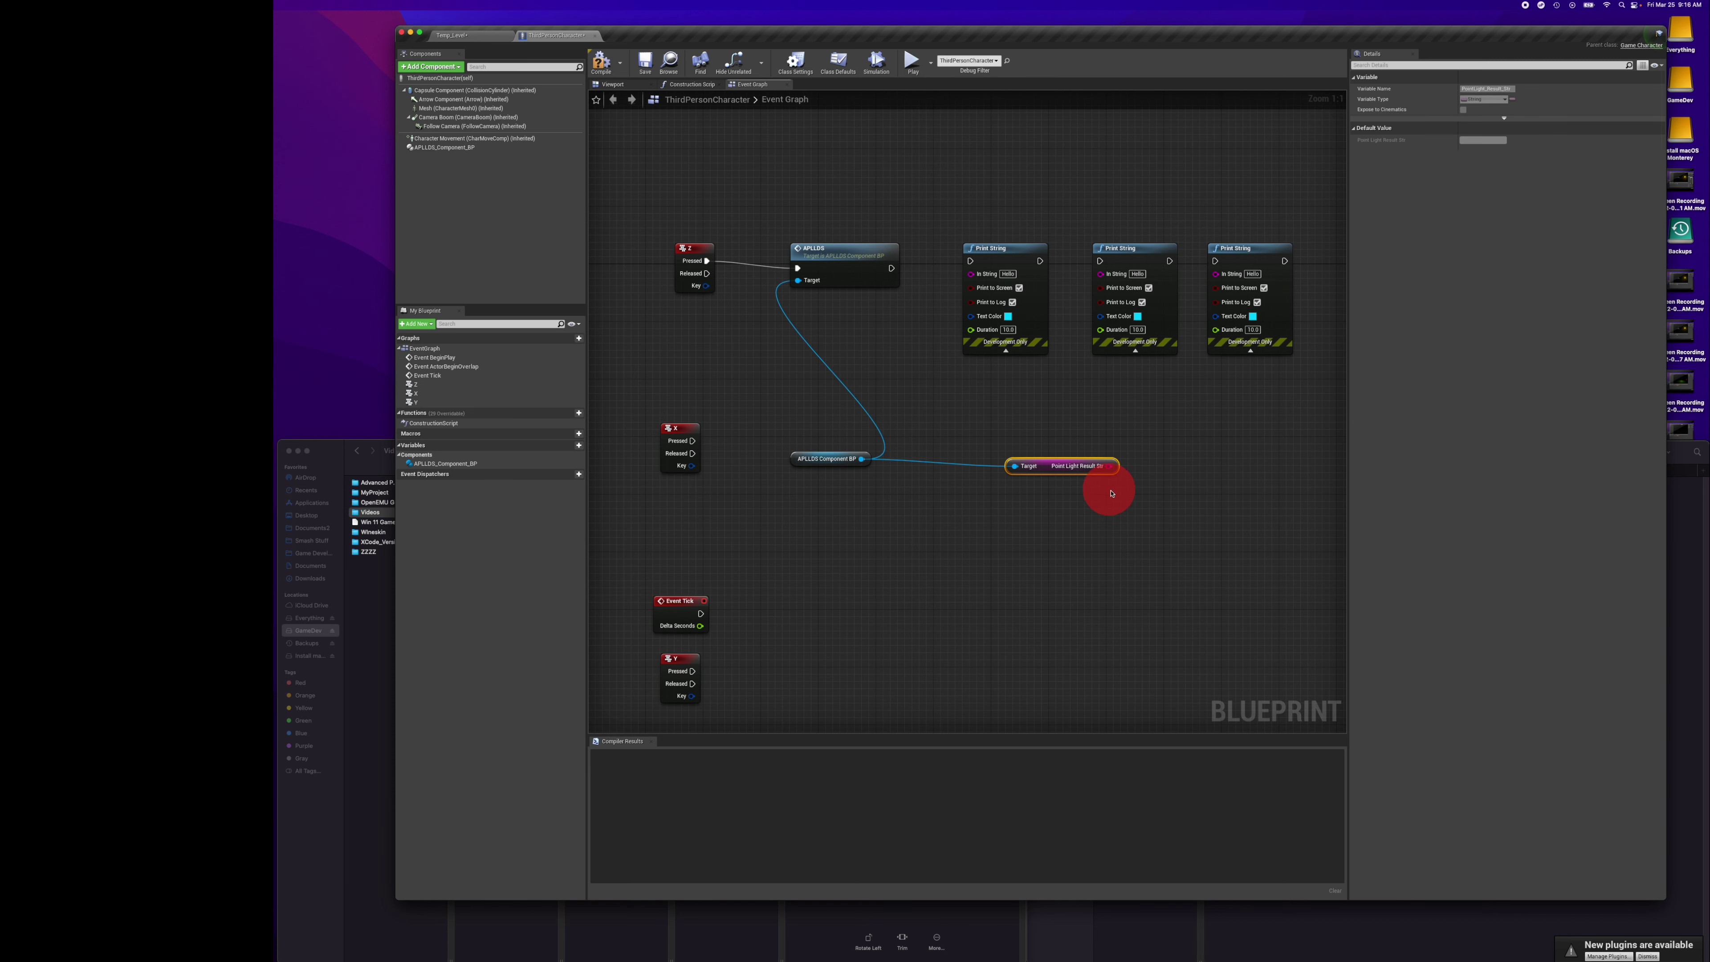
drag(1109, 465, 970, 262)
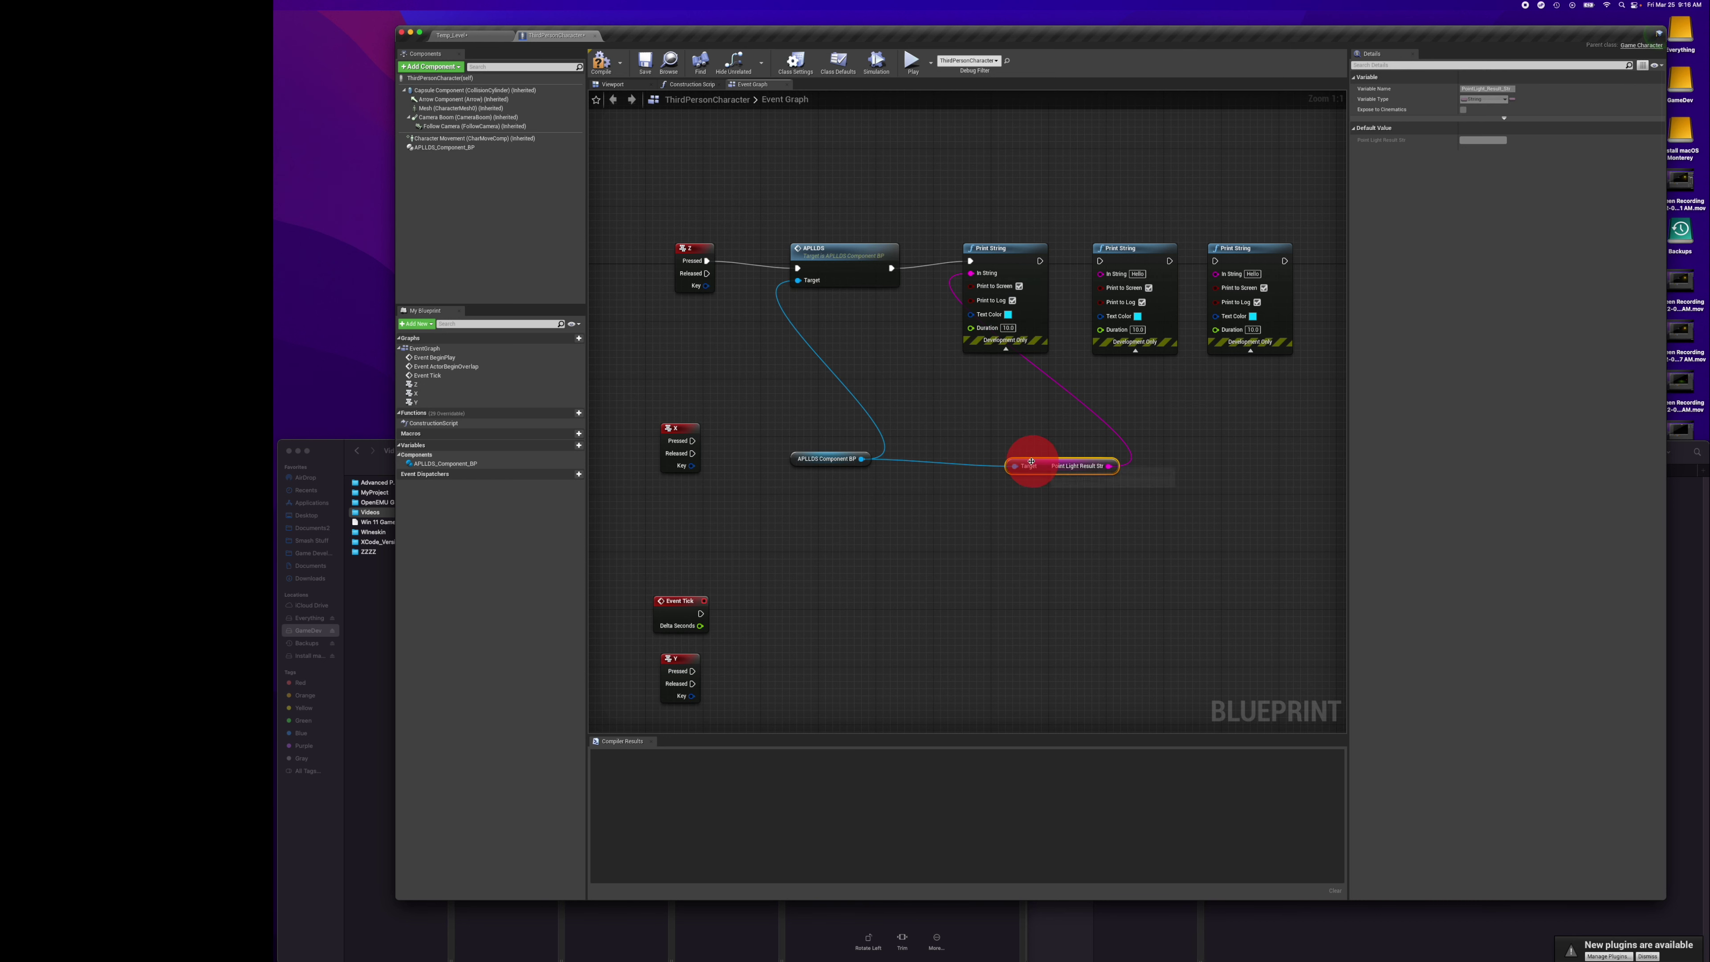
drag(1043, 469, 976, 376)
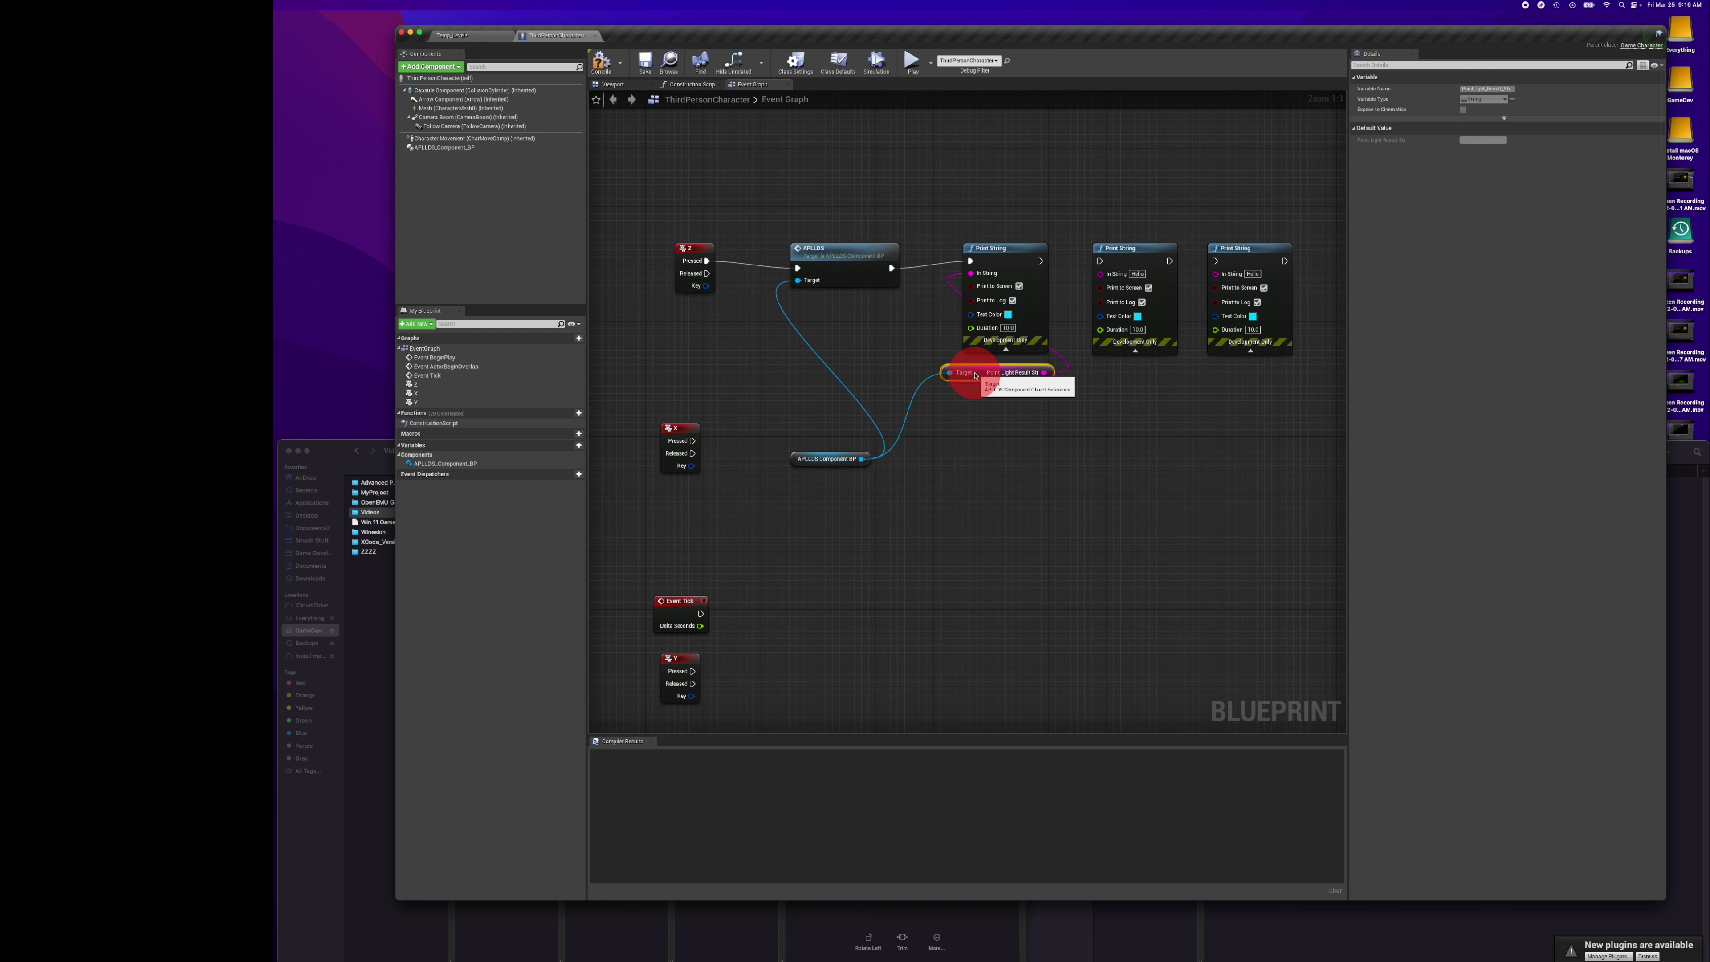
Add a Get Spot Light Result Str node from the component, feed it into the second Print String, and chain that after the first.
ctrl+drag(975, 375, 1064, 432)
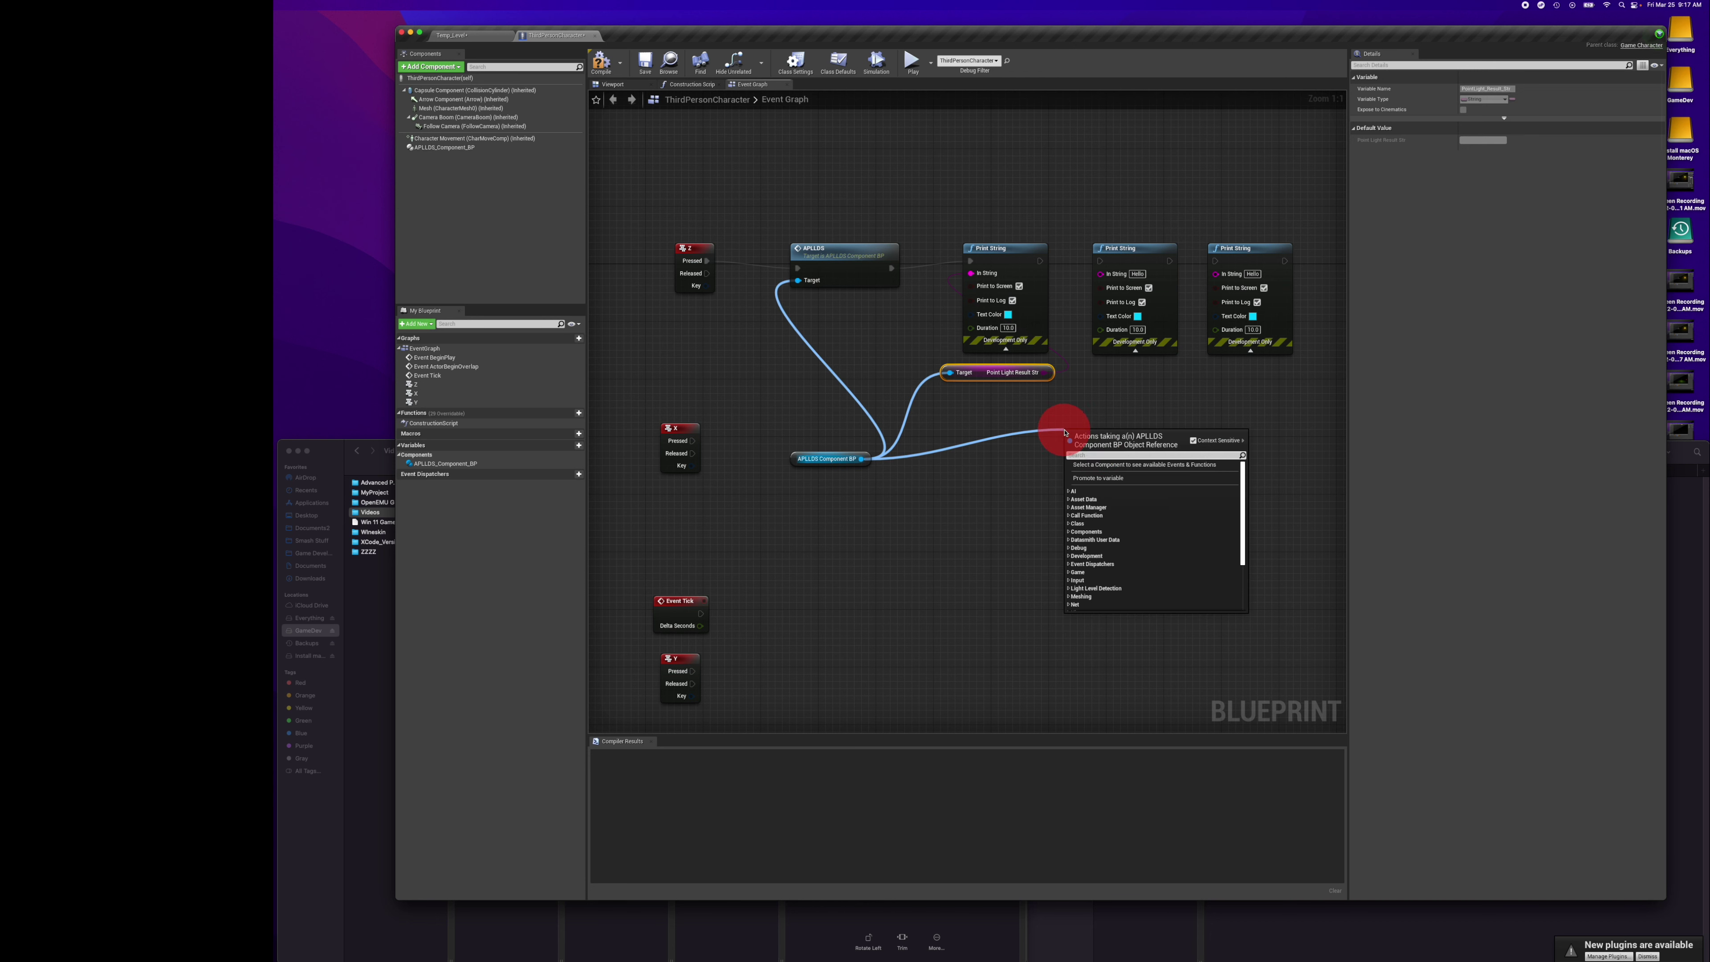
text(Spot)
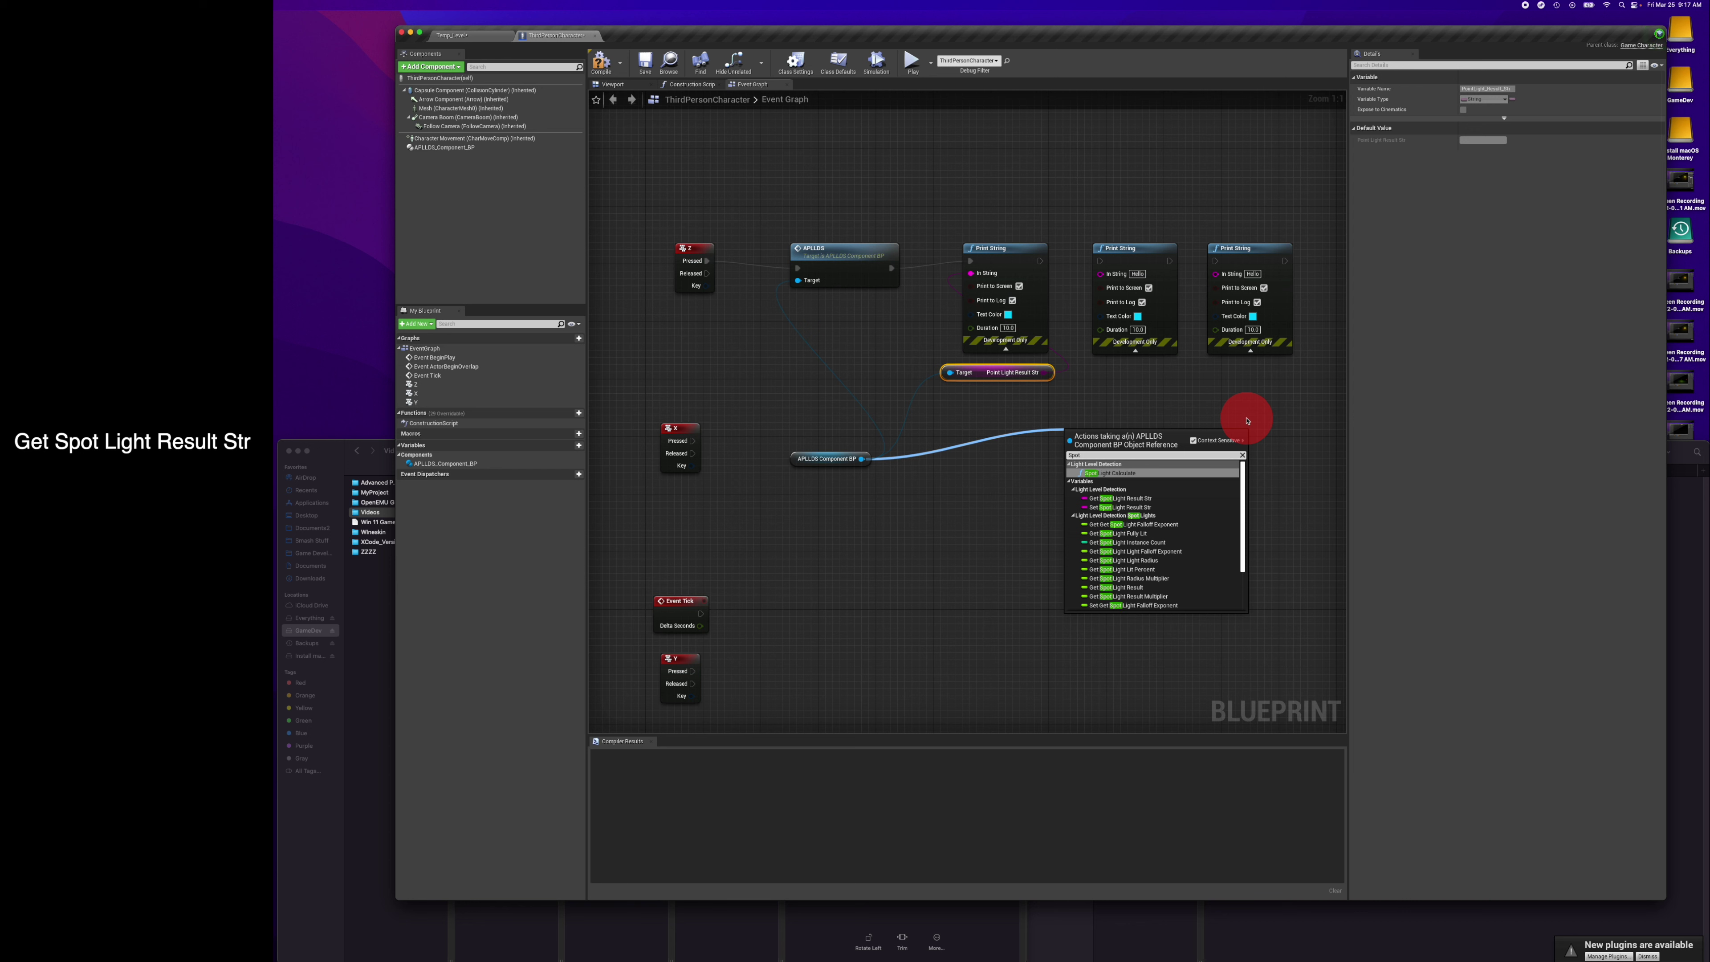
text( Light)
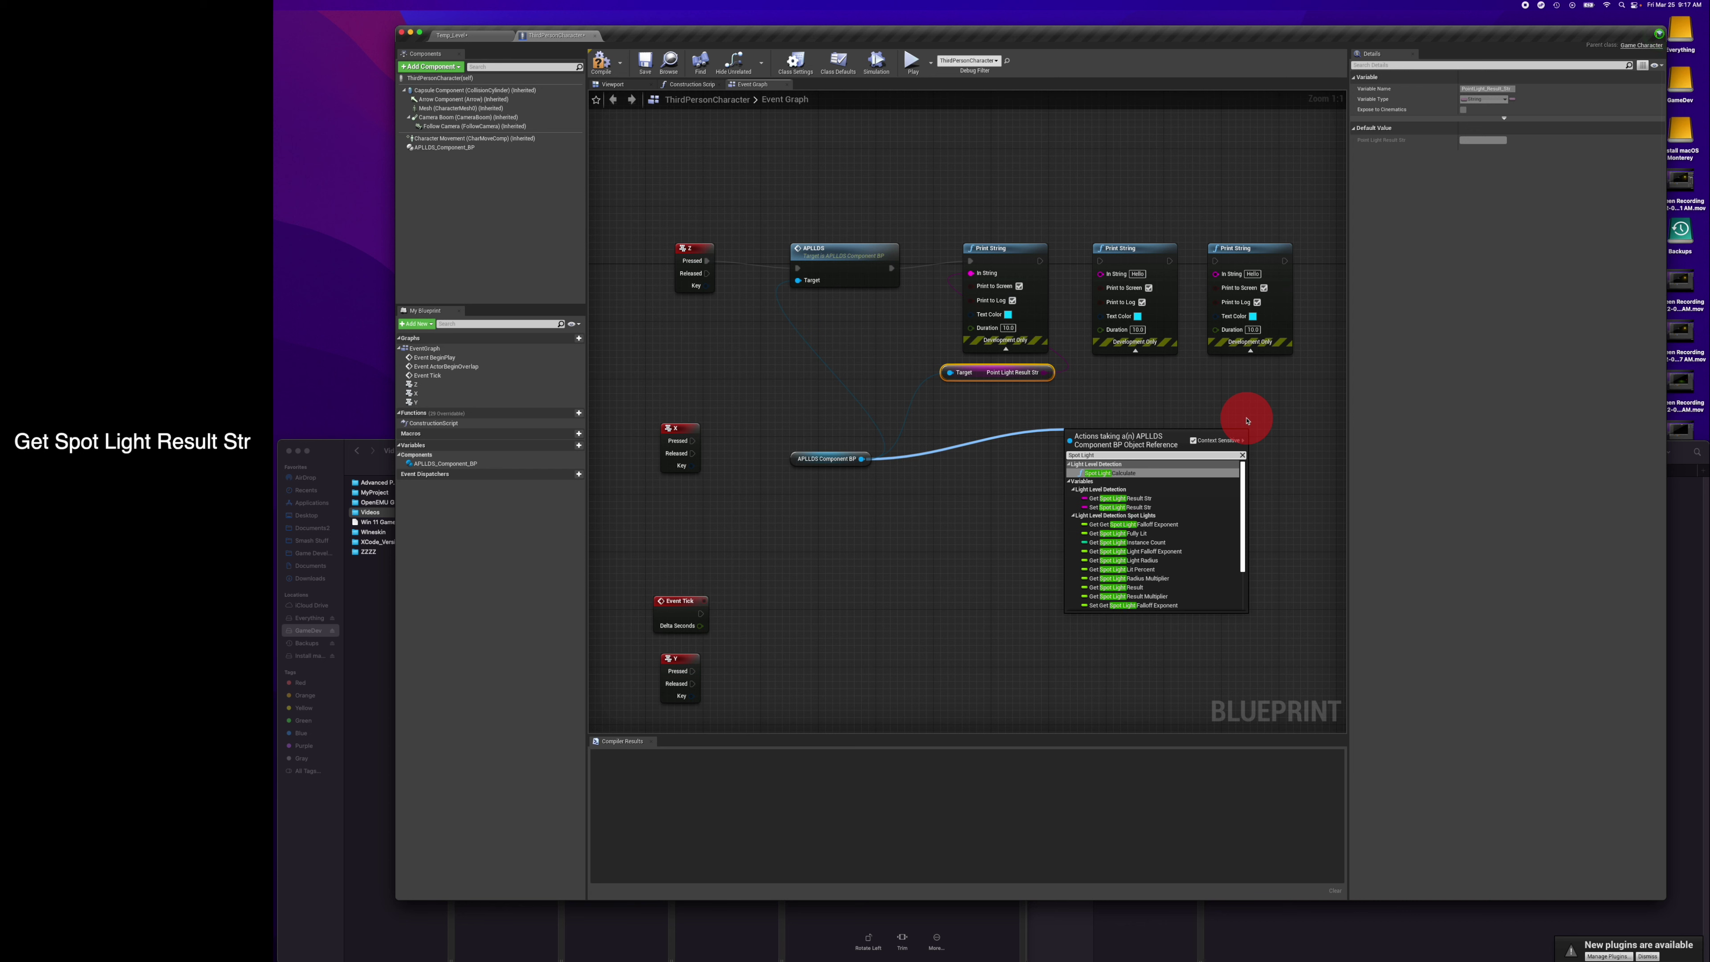
text( Resu)
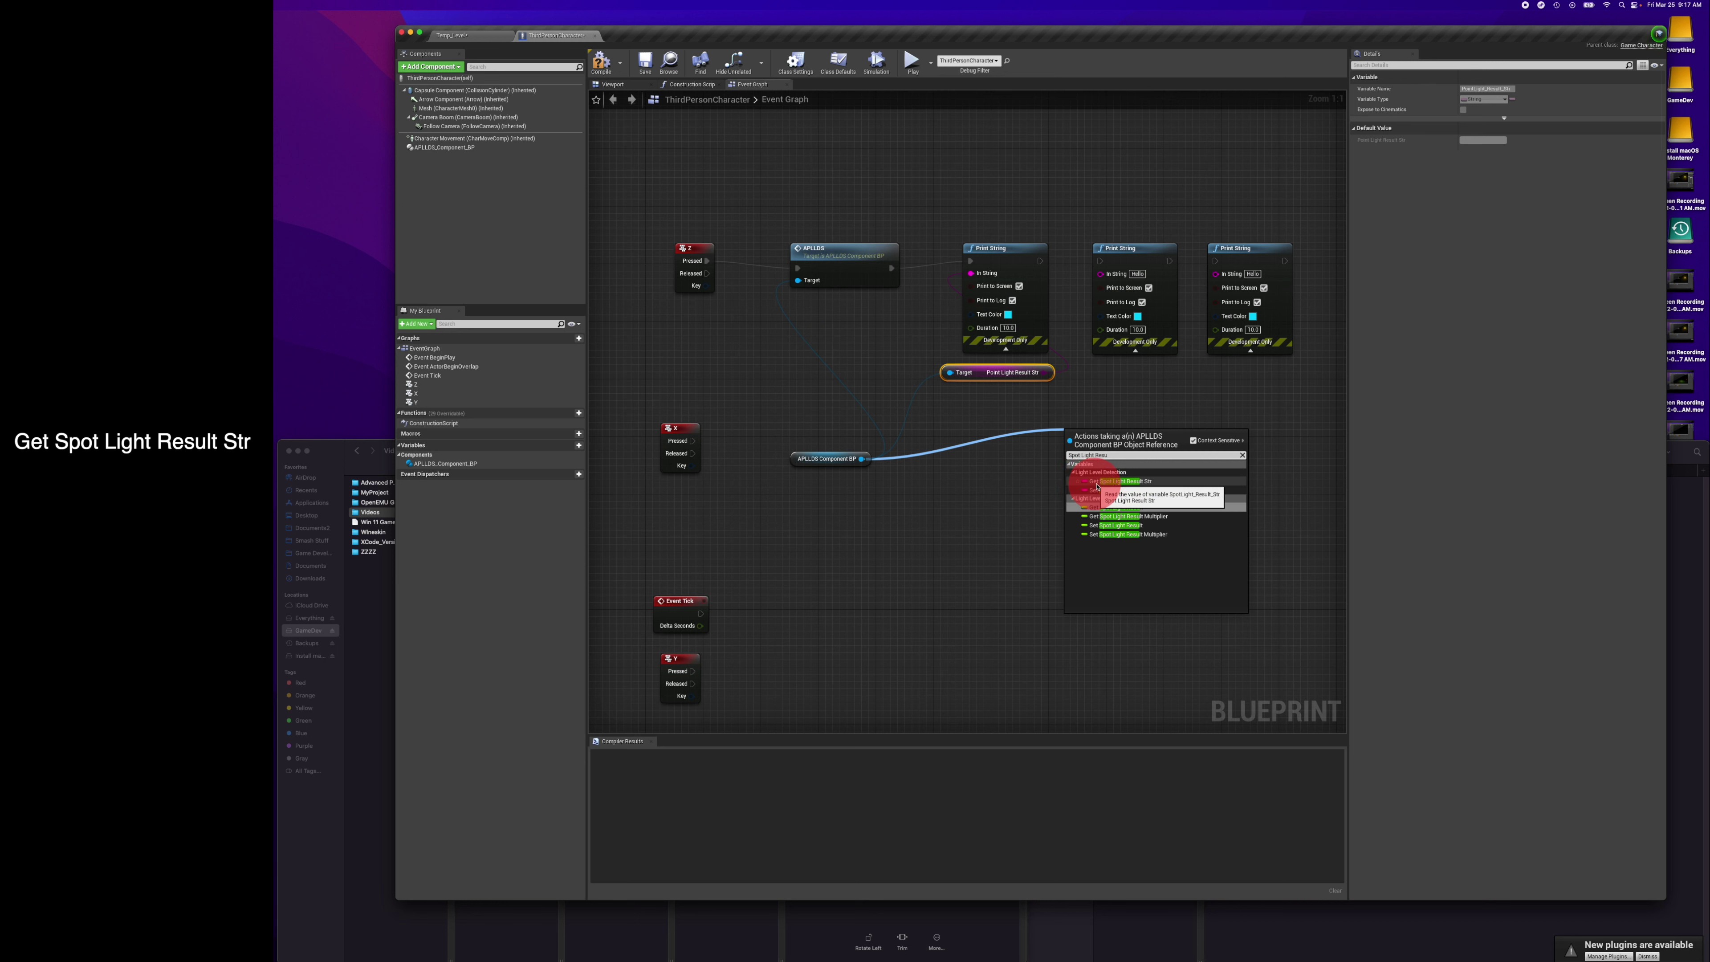
click(1132, 483)
drag(1100, 443, 1106, 369)
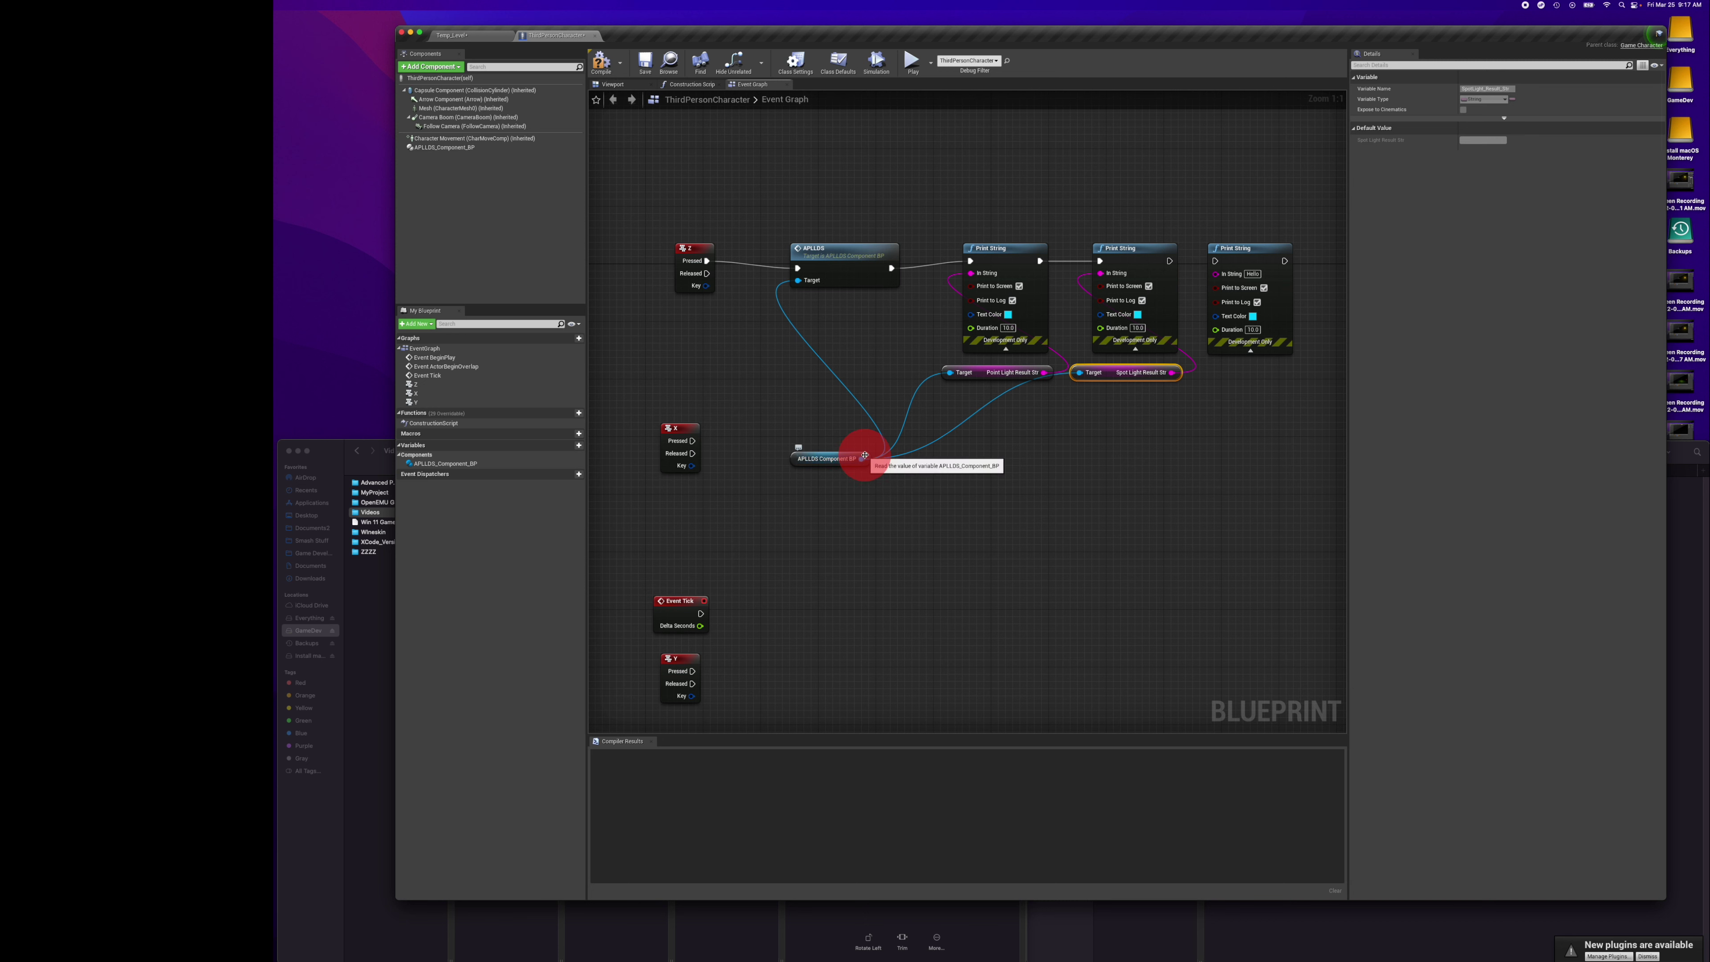
Add a Get Rect Light Result Str node from the component, feed it into the third Print String, and chain that after the second.
drag(864, 456, 1119, 485)
click(1137, 510)
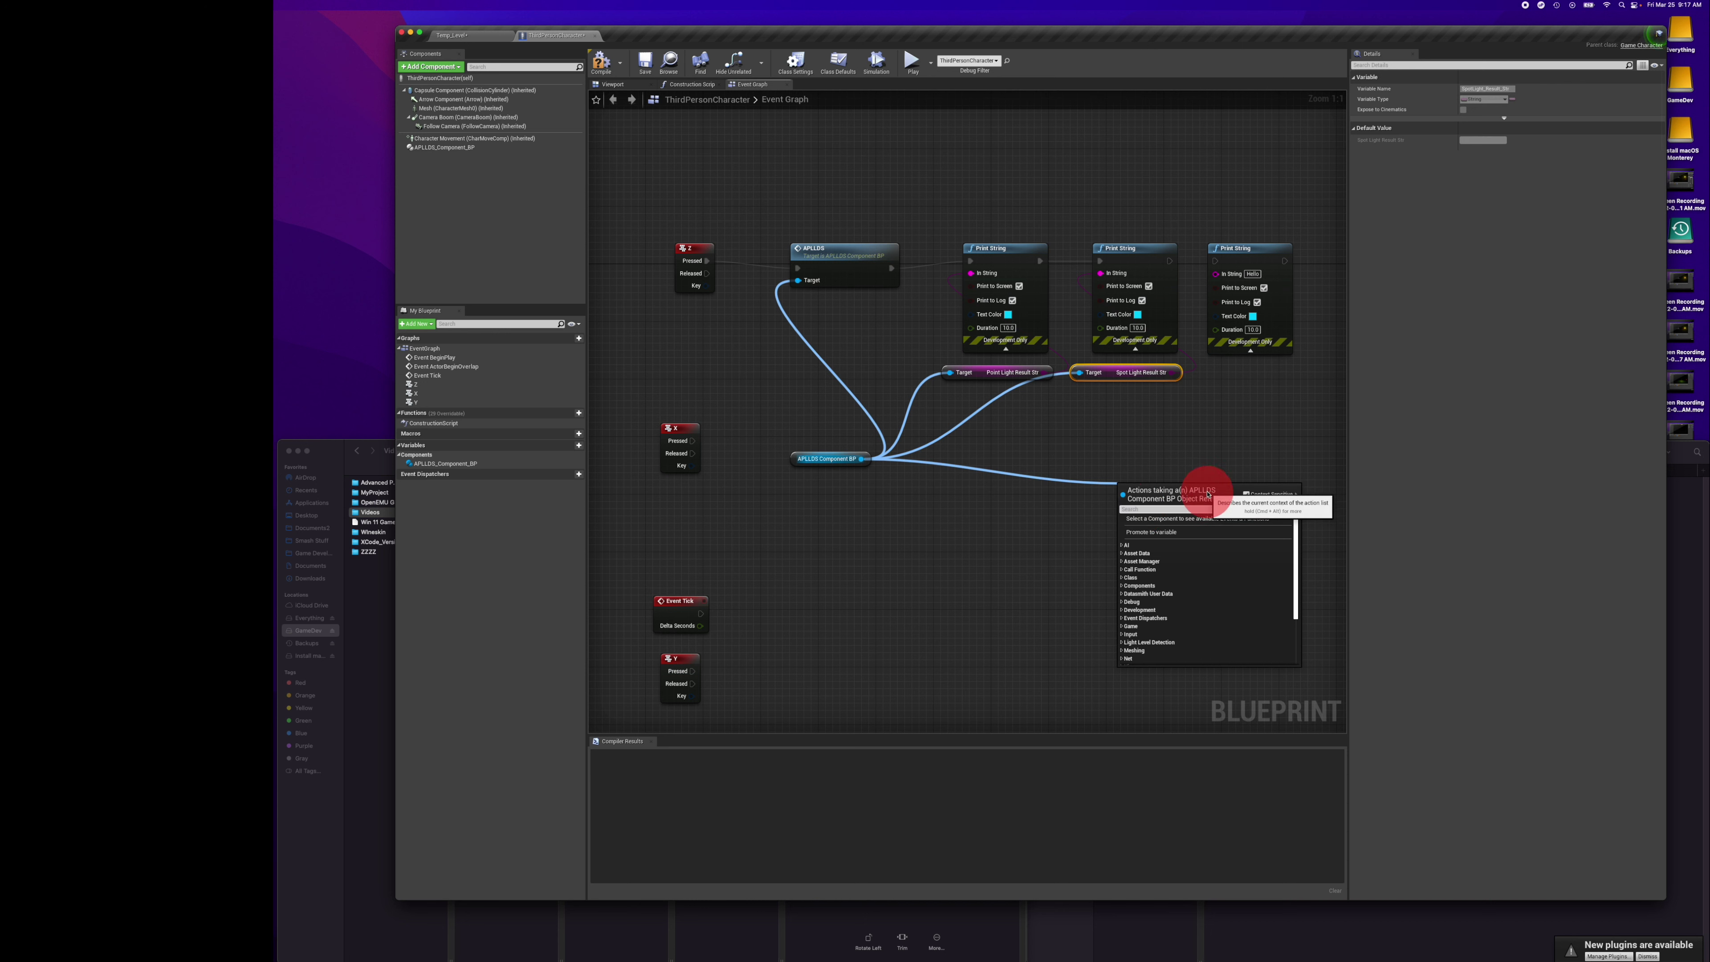
text(Rect)
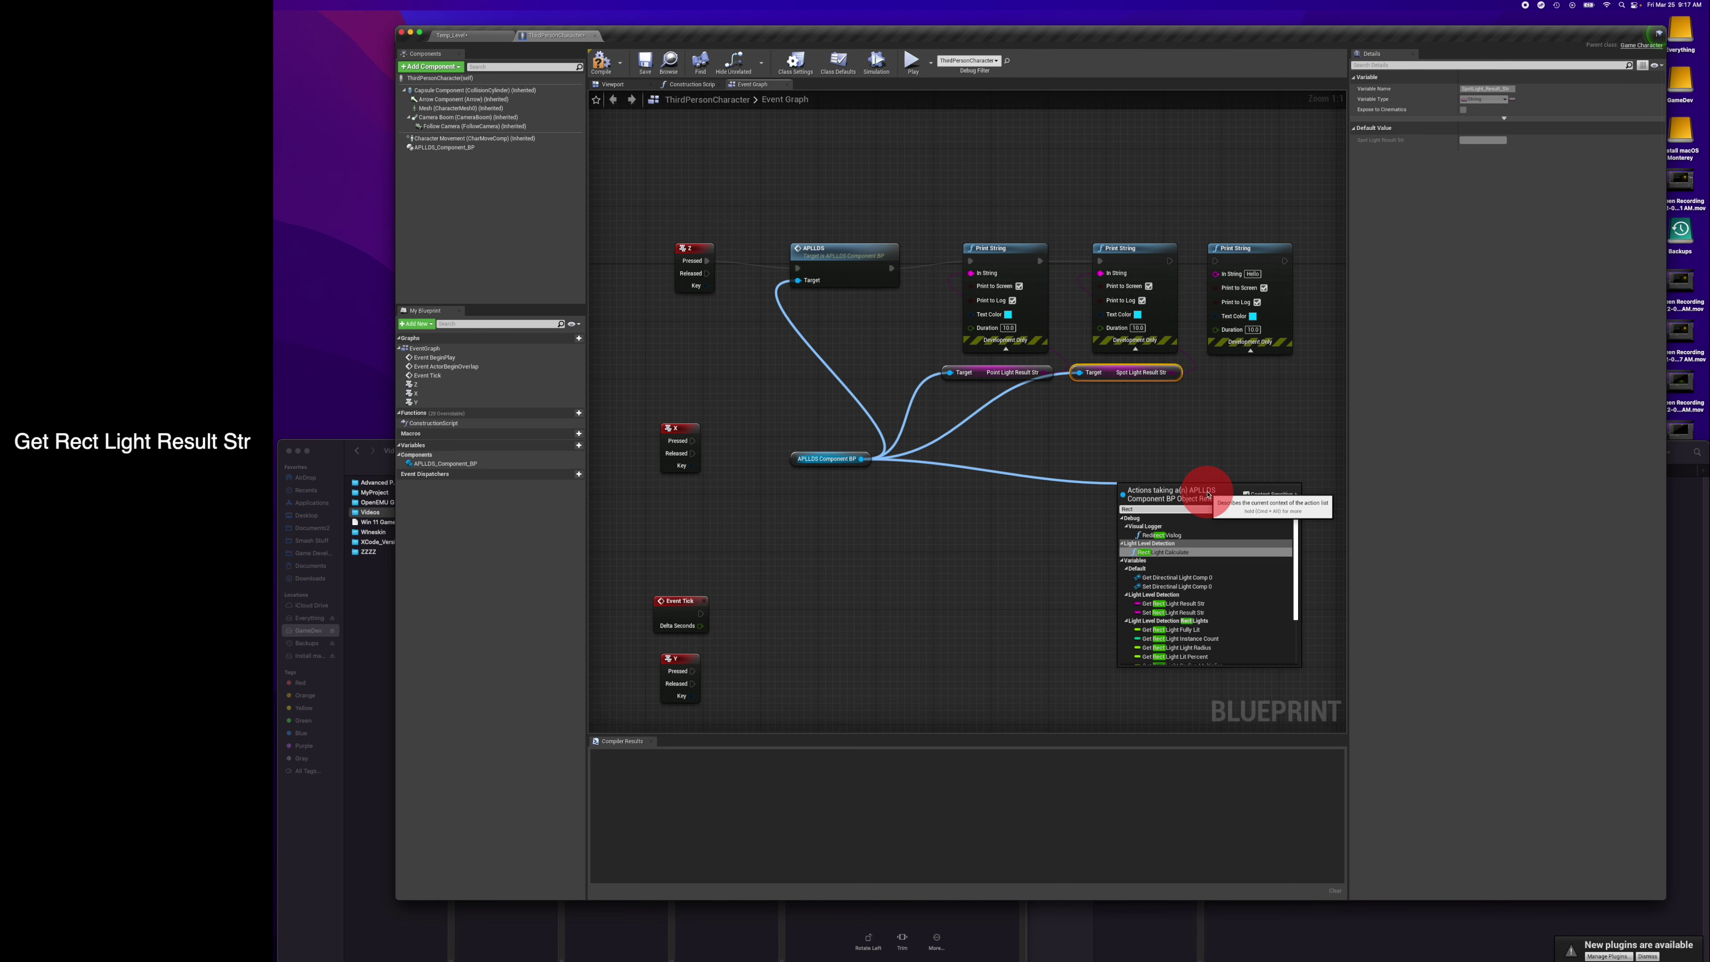
text( Light Resu)
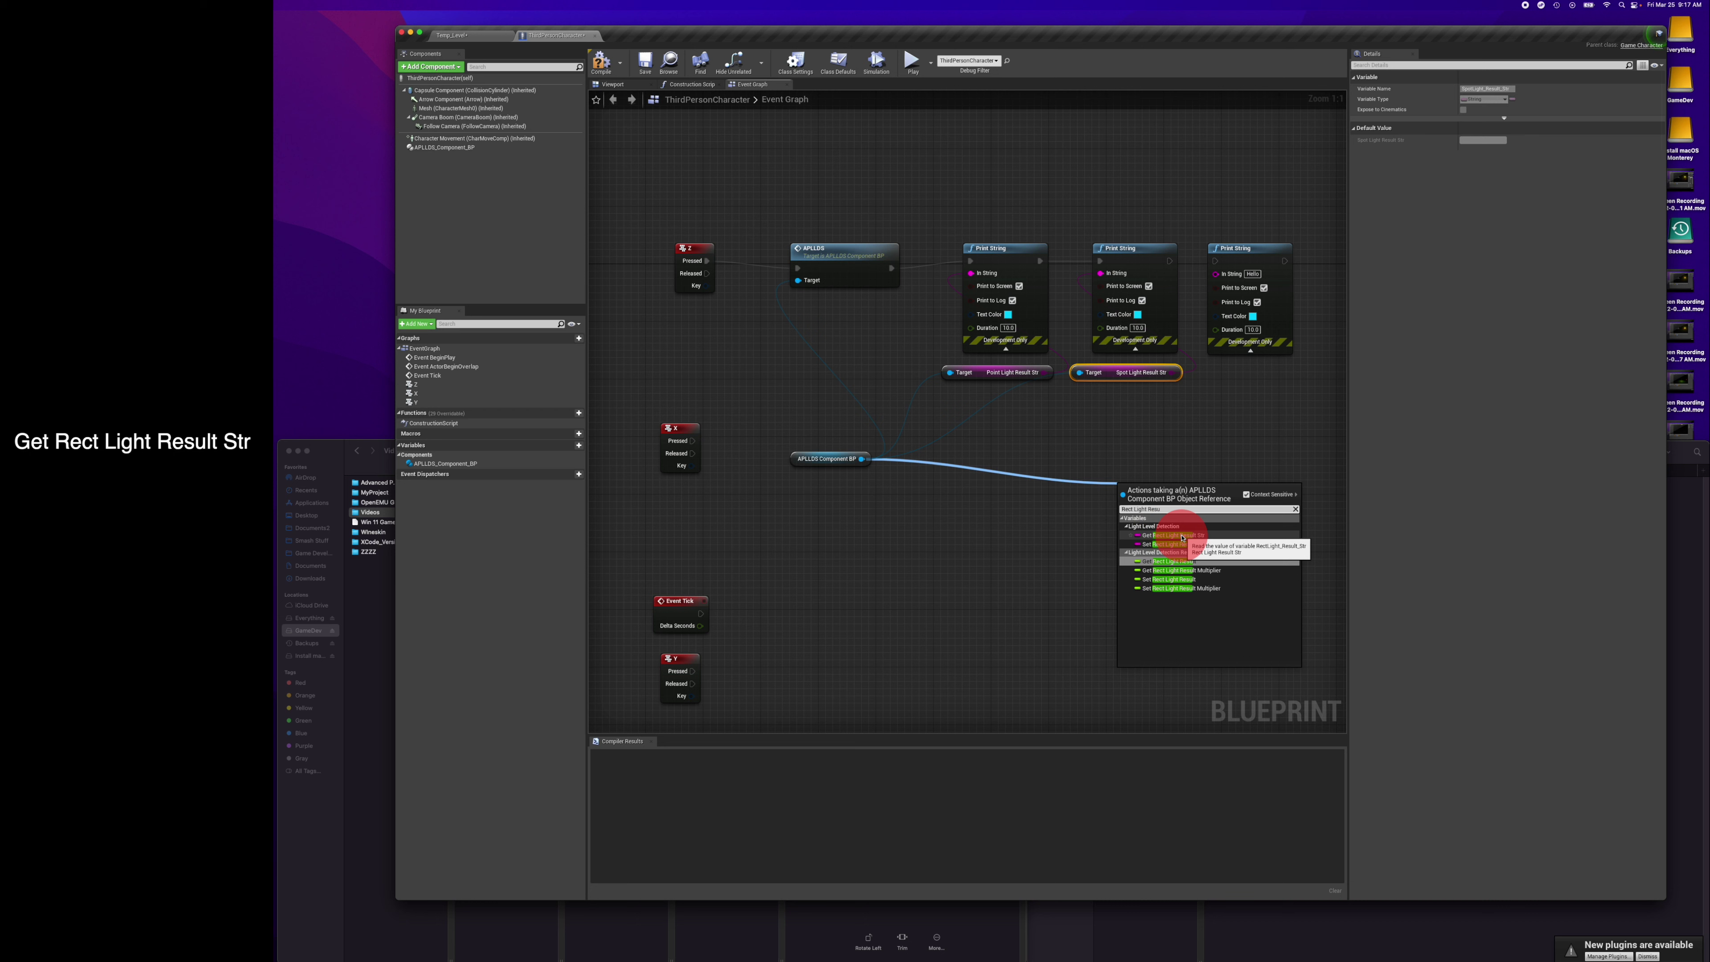
click(1197, 537)
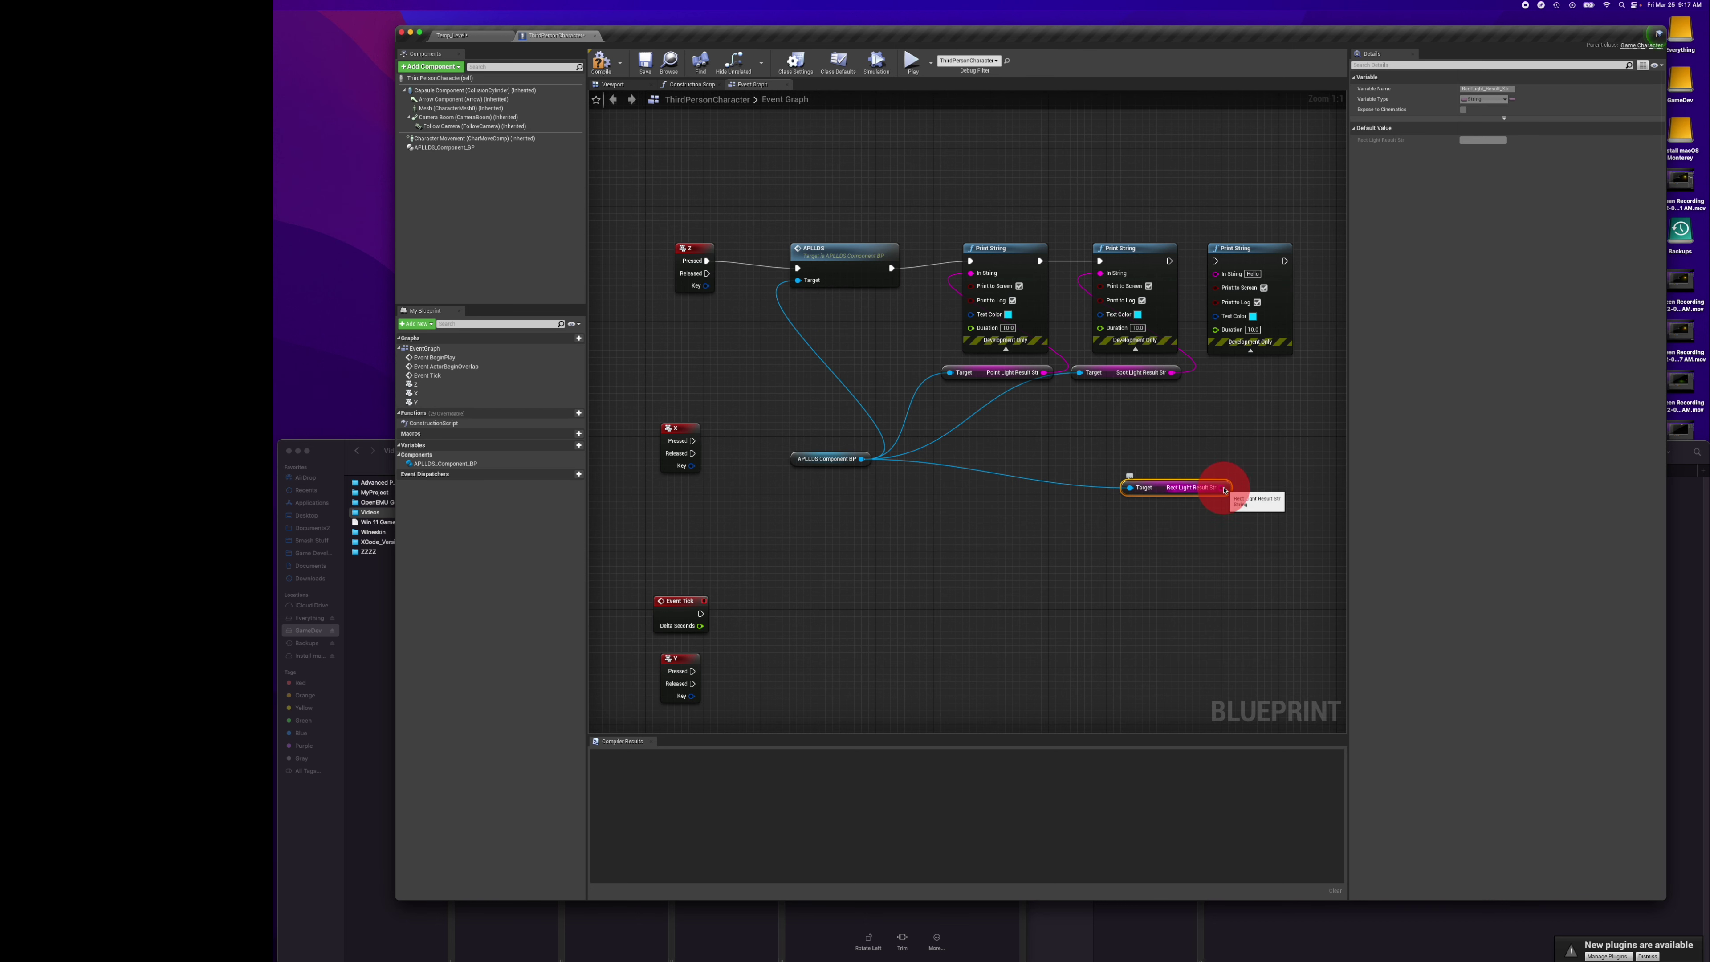
drag(1222, 488, 1215, 261)
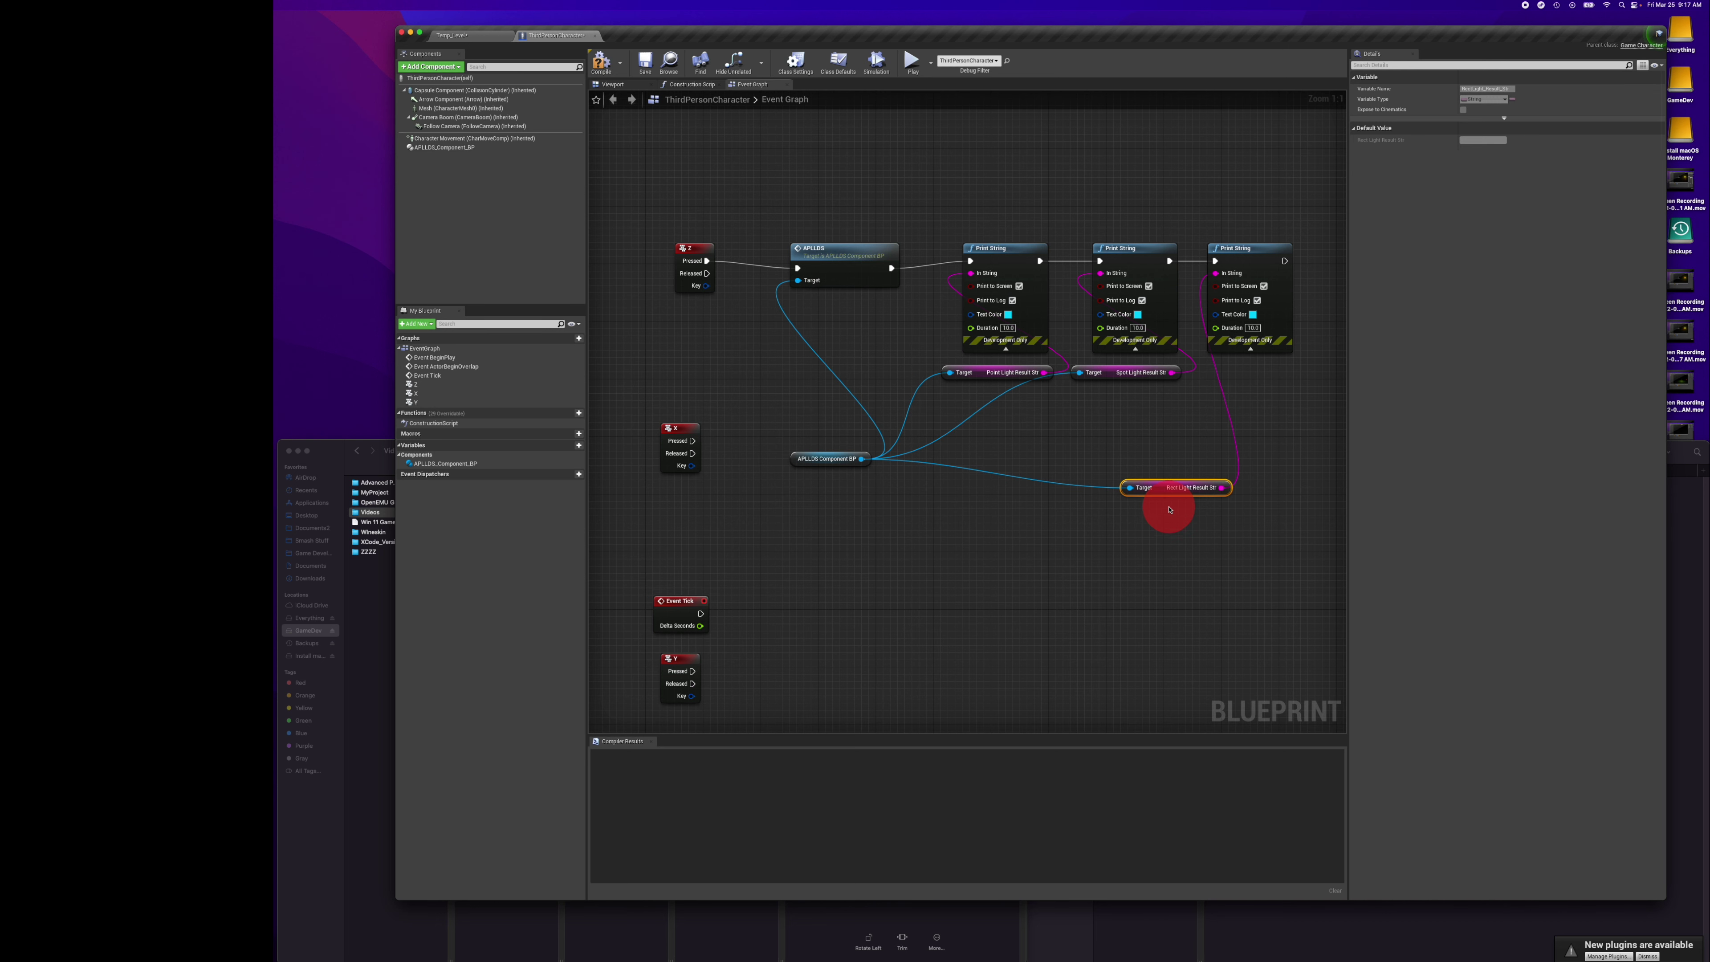
drag(1165, 487, 1238, 381)
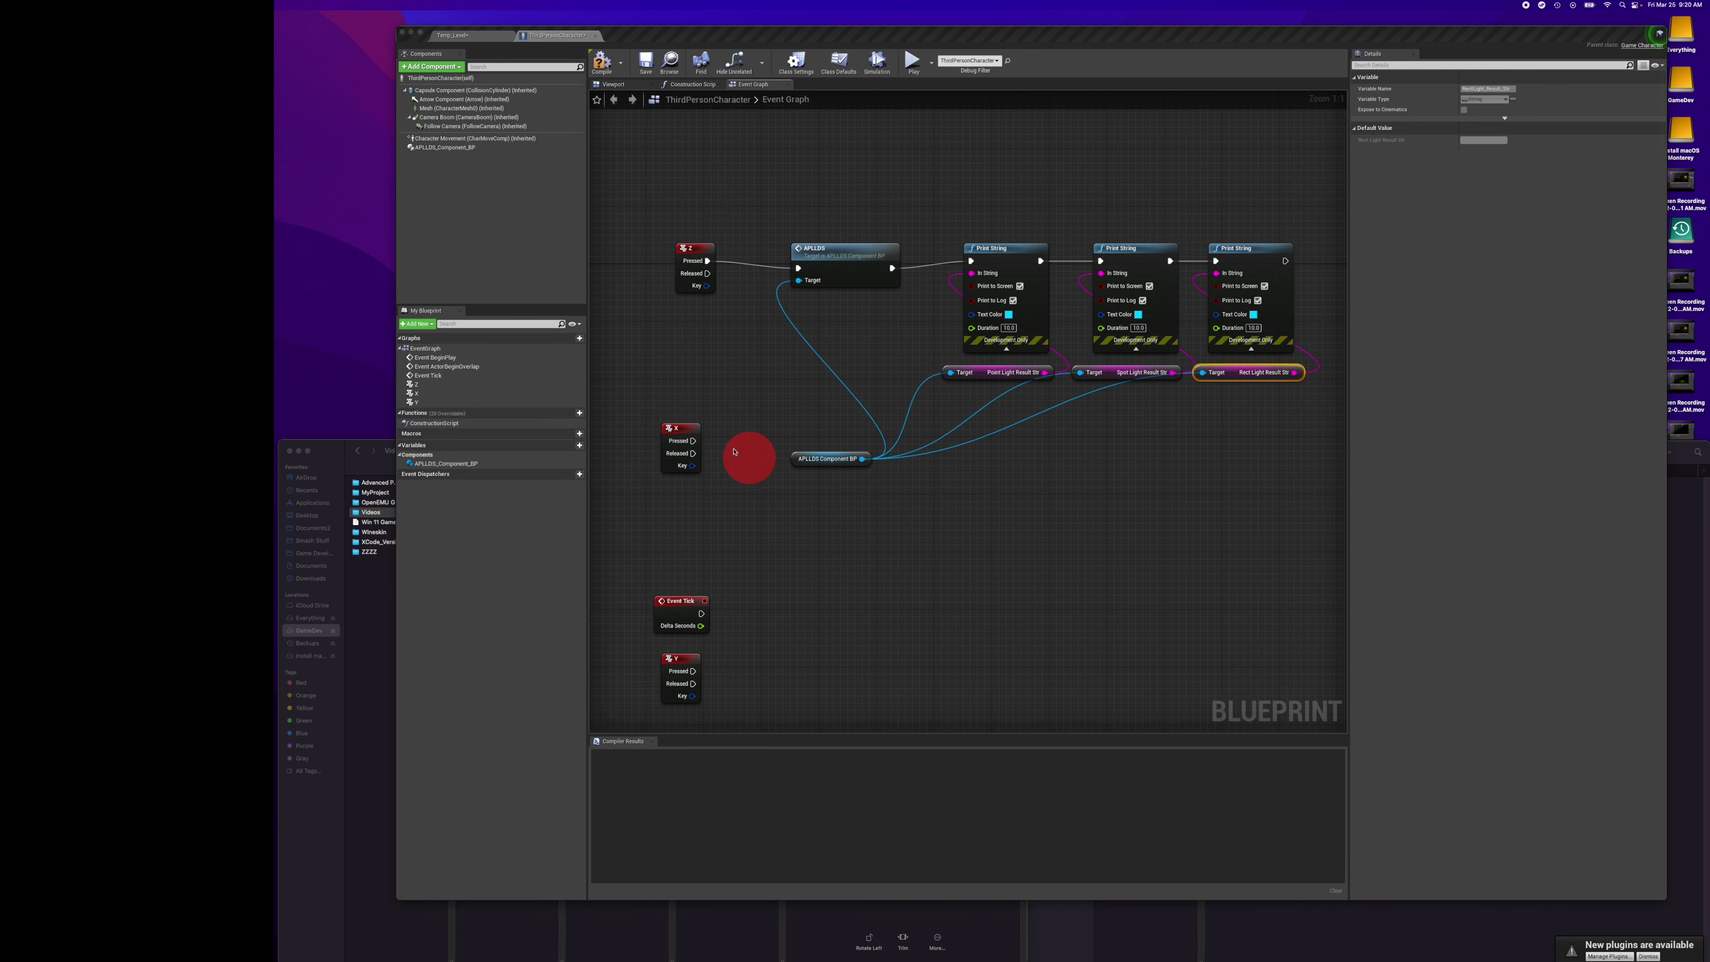
Delete the two unused keyboard event nodes above and below Event Tick and compile the Blueprint.
click(637, 401)
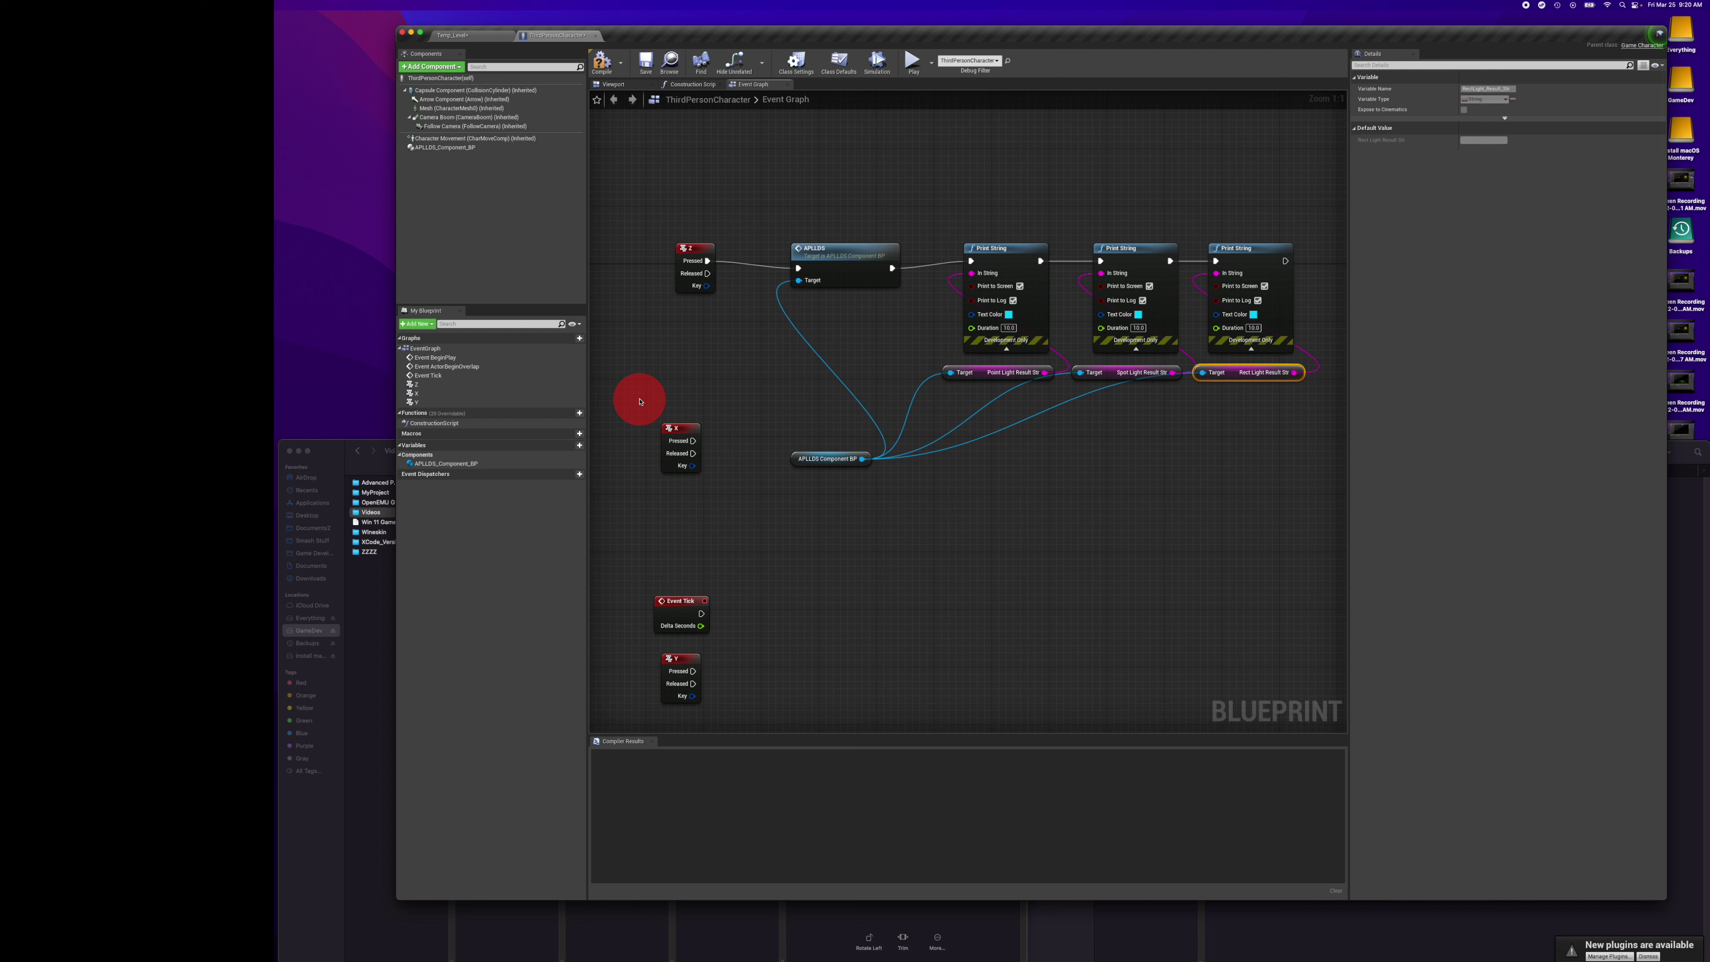
drag(635, 396, 724, 495)
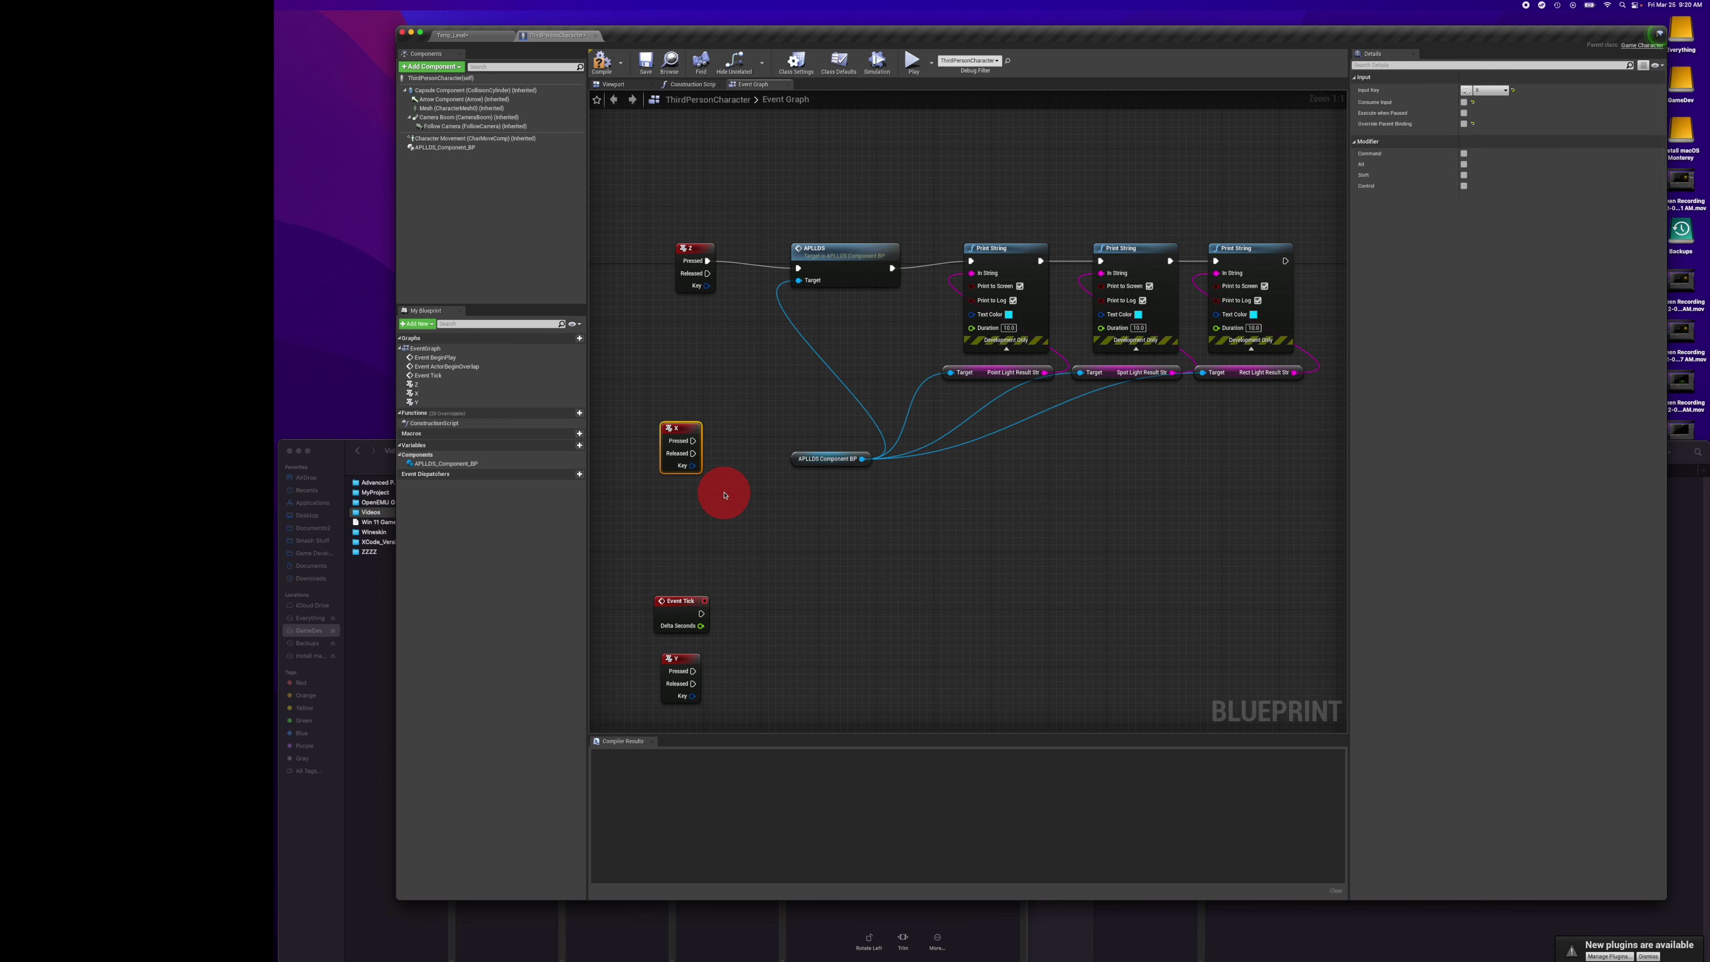
key(Delete)
click(687, 657)
key(Delete)
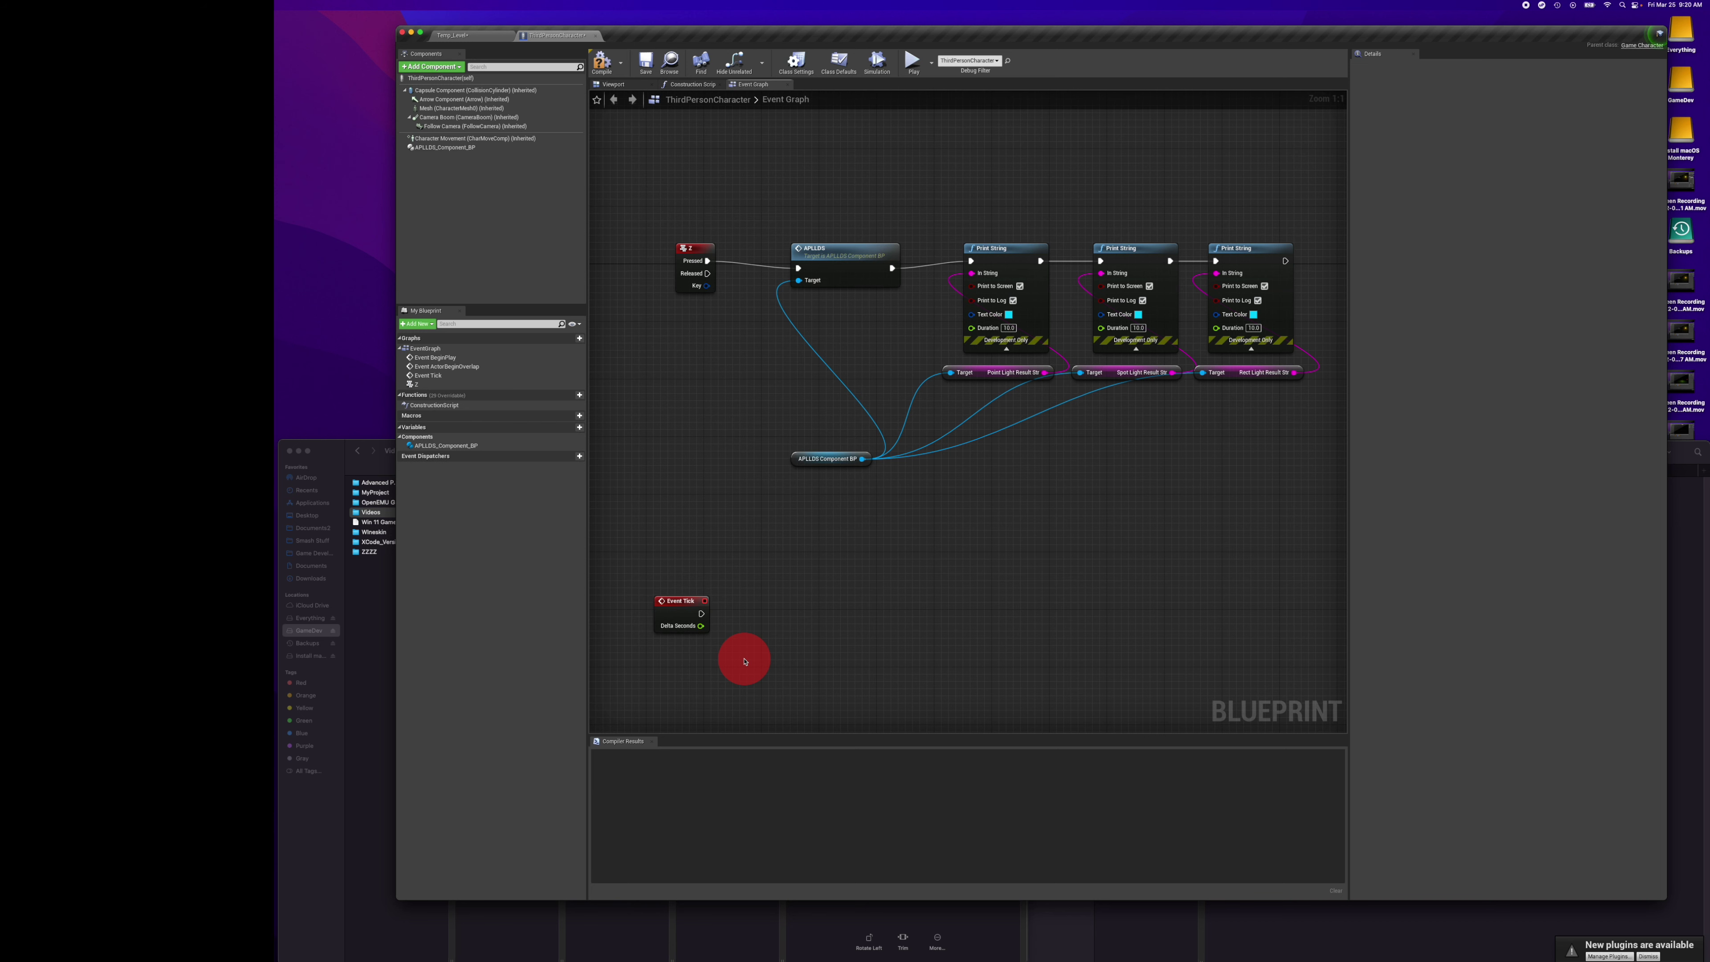
key(F7)
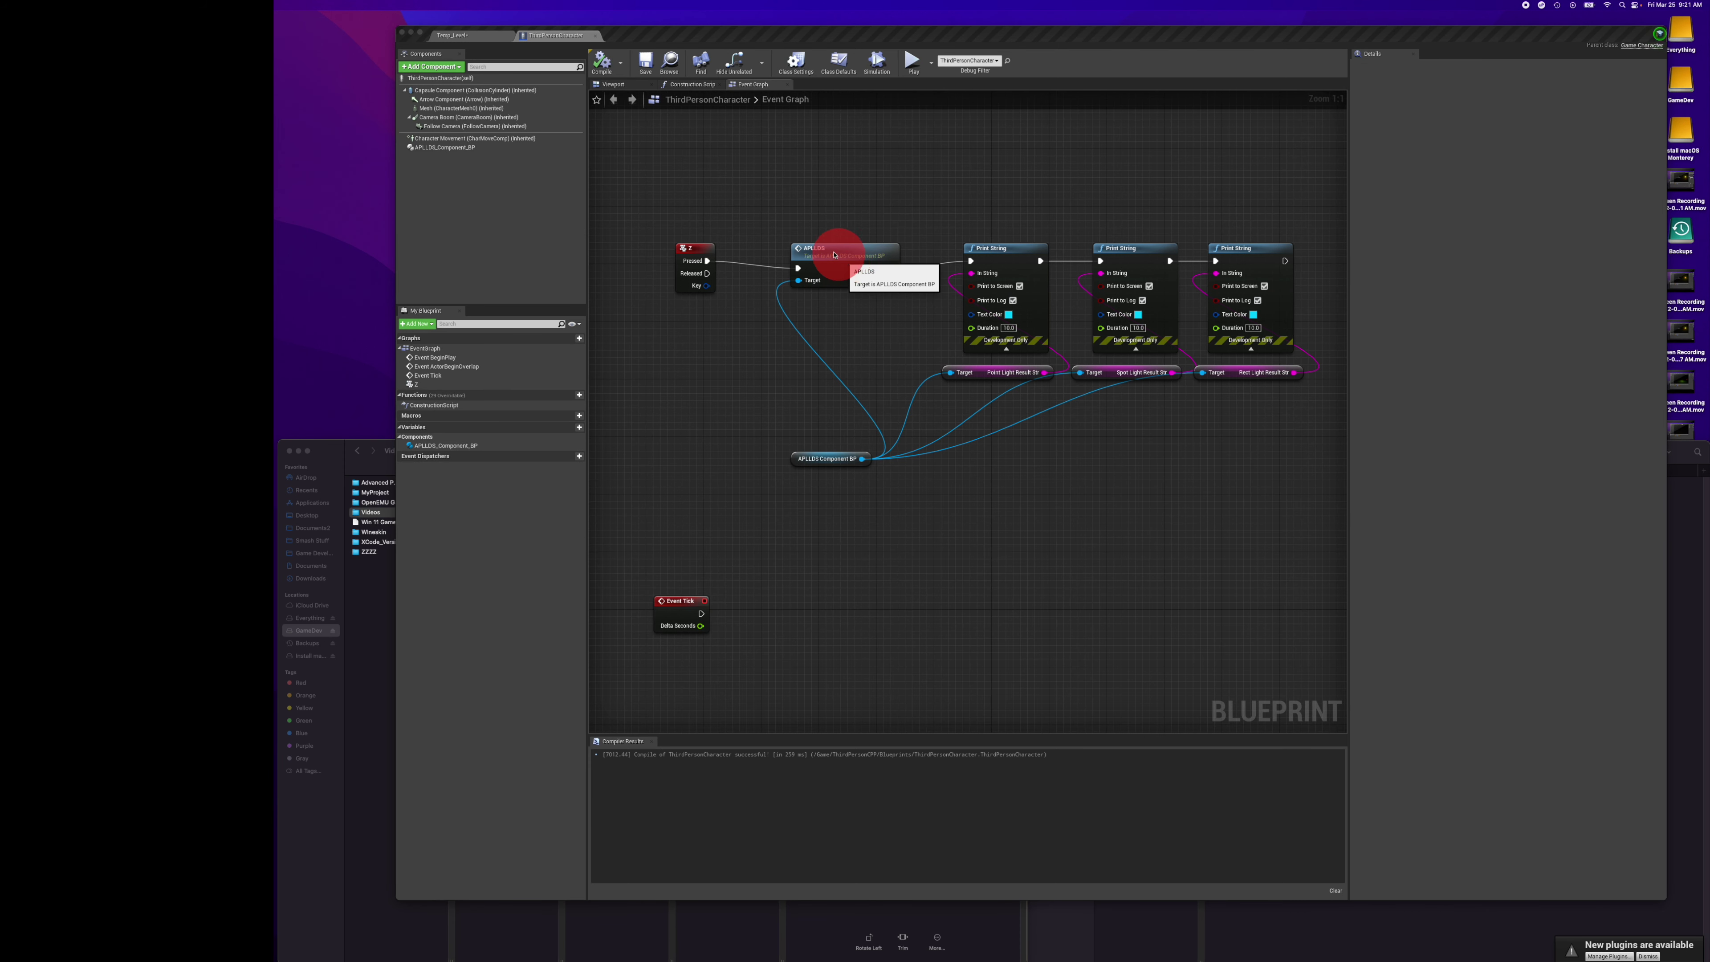
Copy the APLLDS call next to Event Tick, connect the APLLDS component as its target, and link Event Tick to it.
click(805, 259)
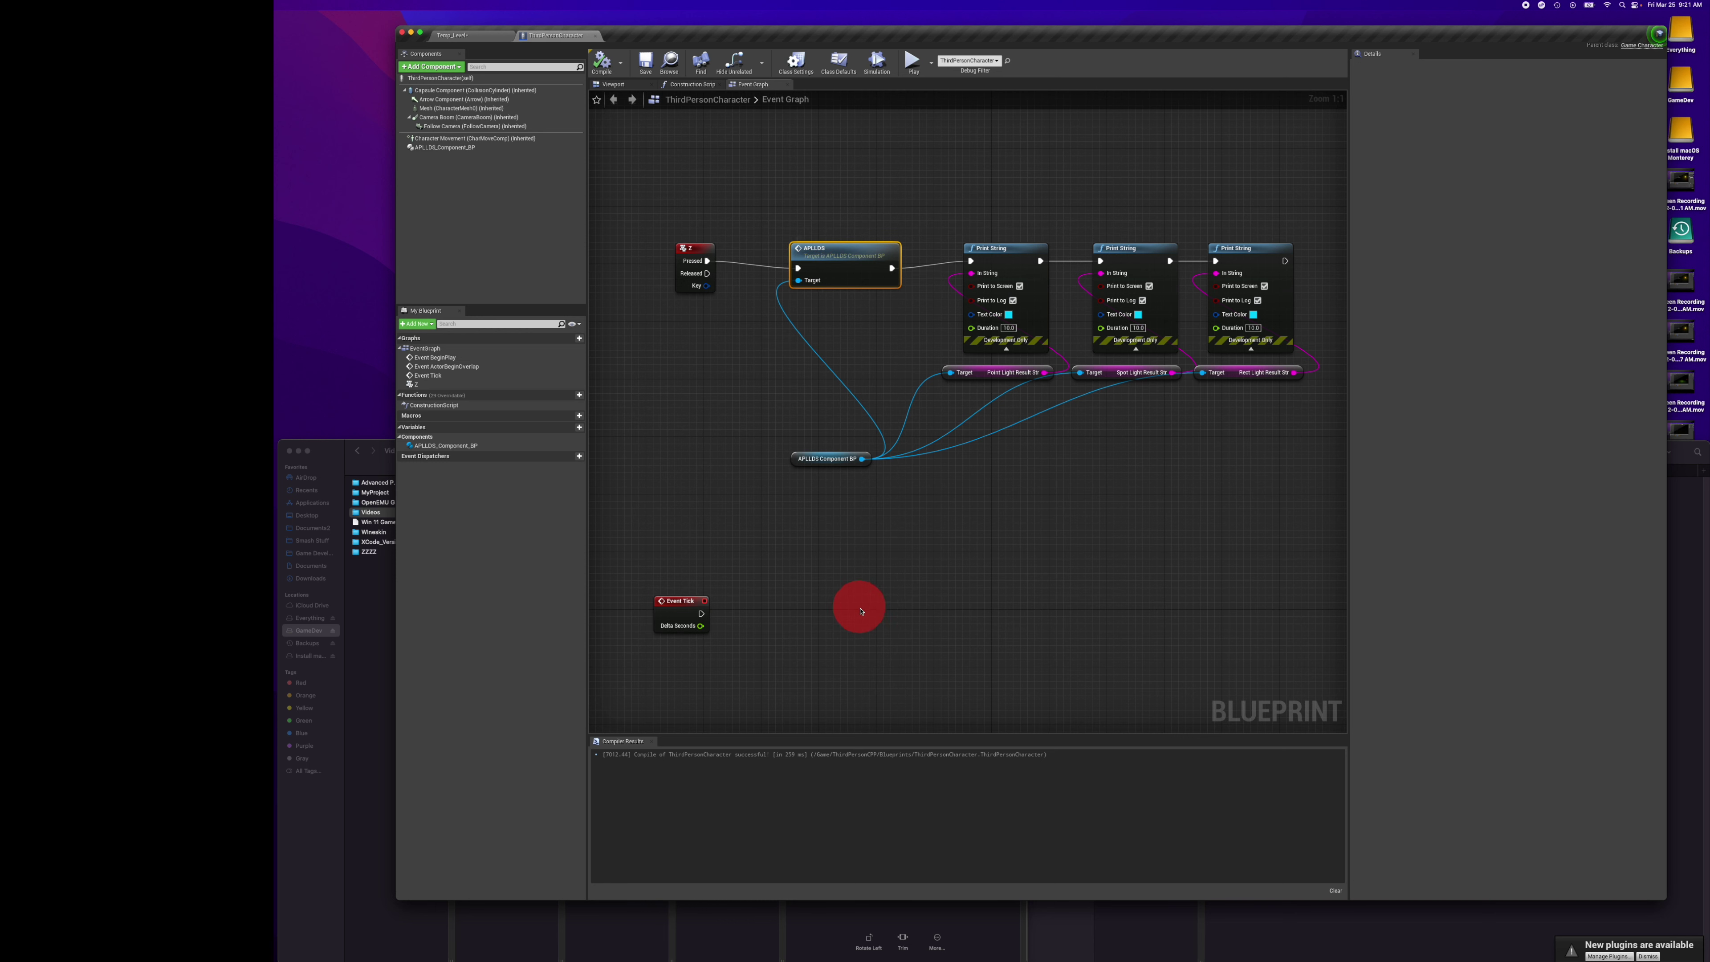
click(851, 610)
key(super+v)
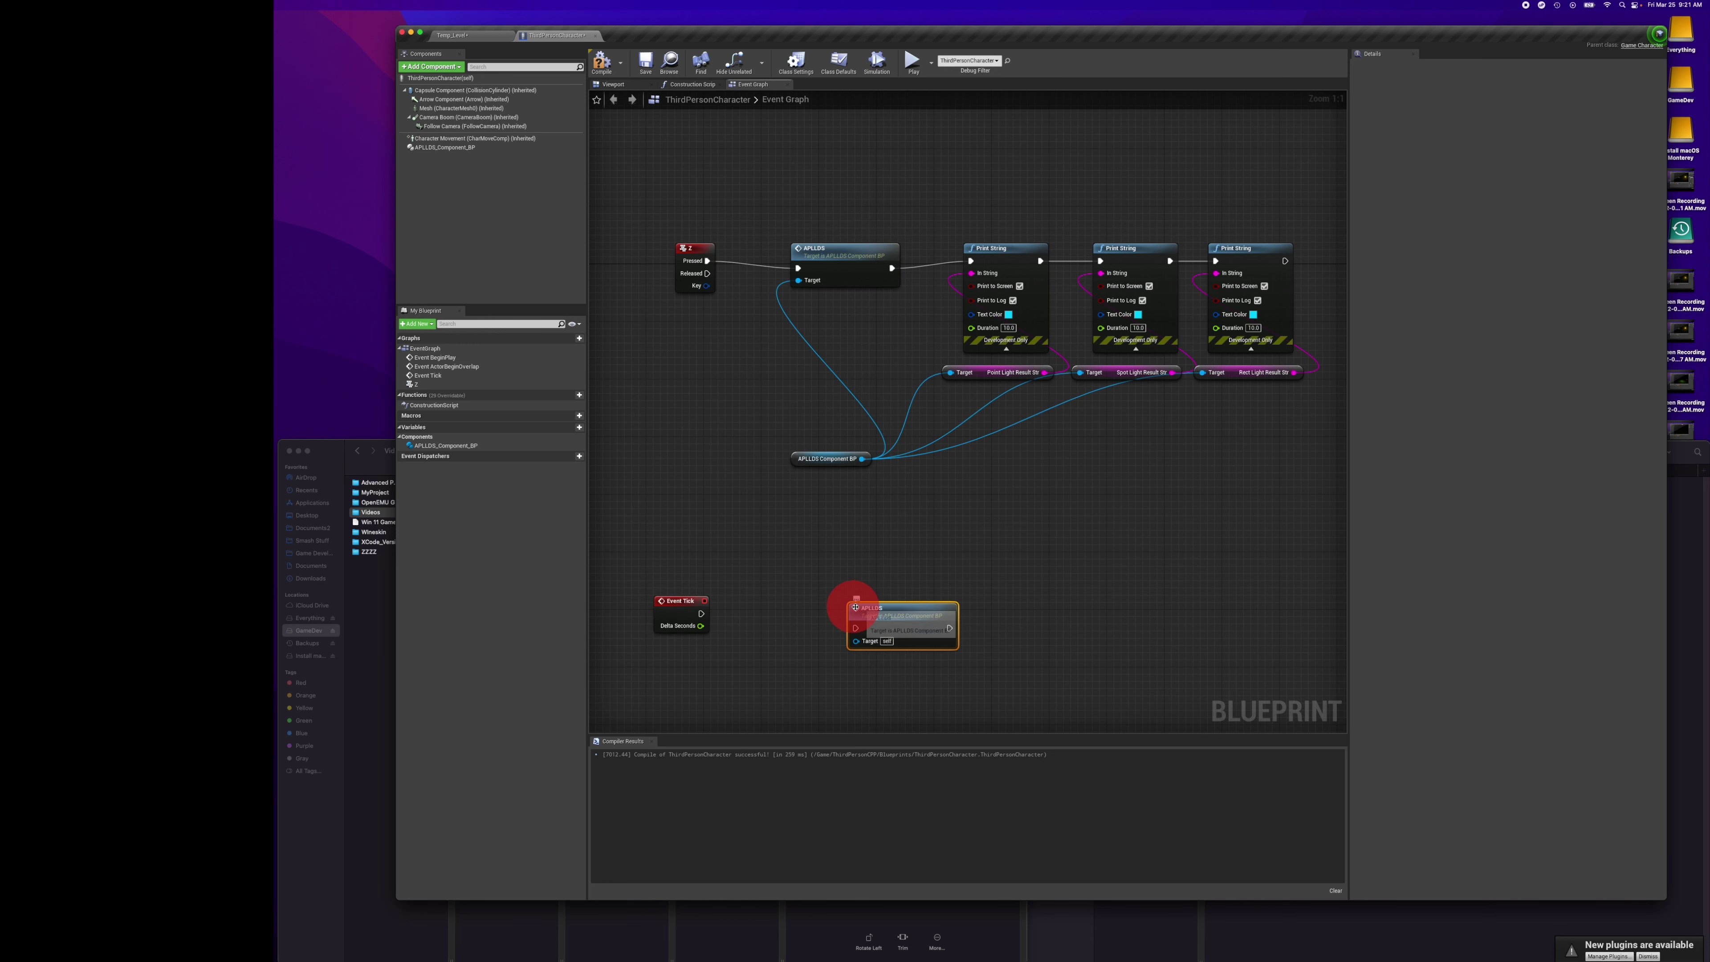
click(892, 527)
drag(862, 459, 846, 613)
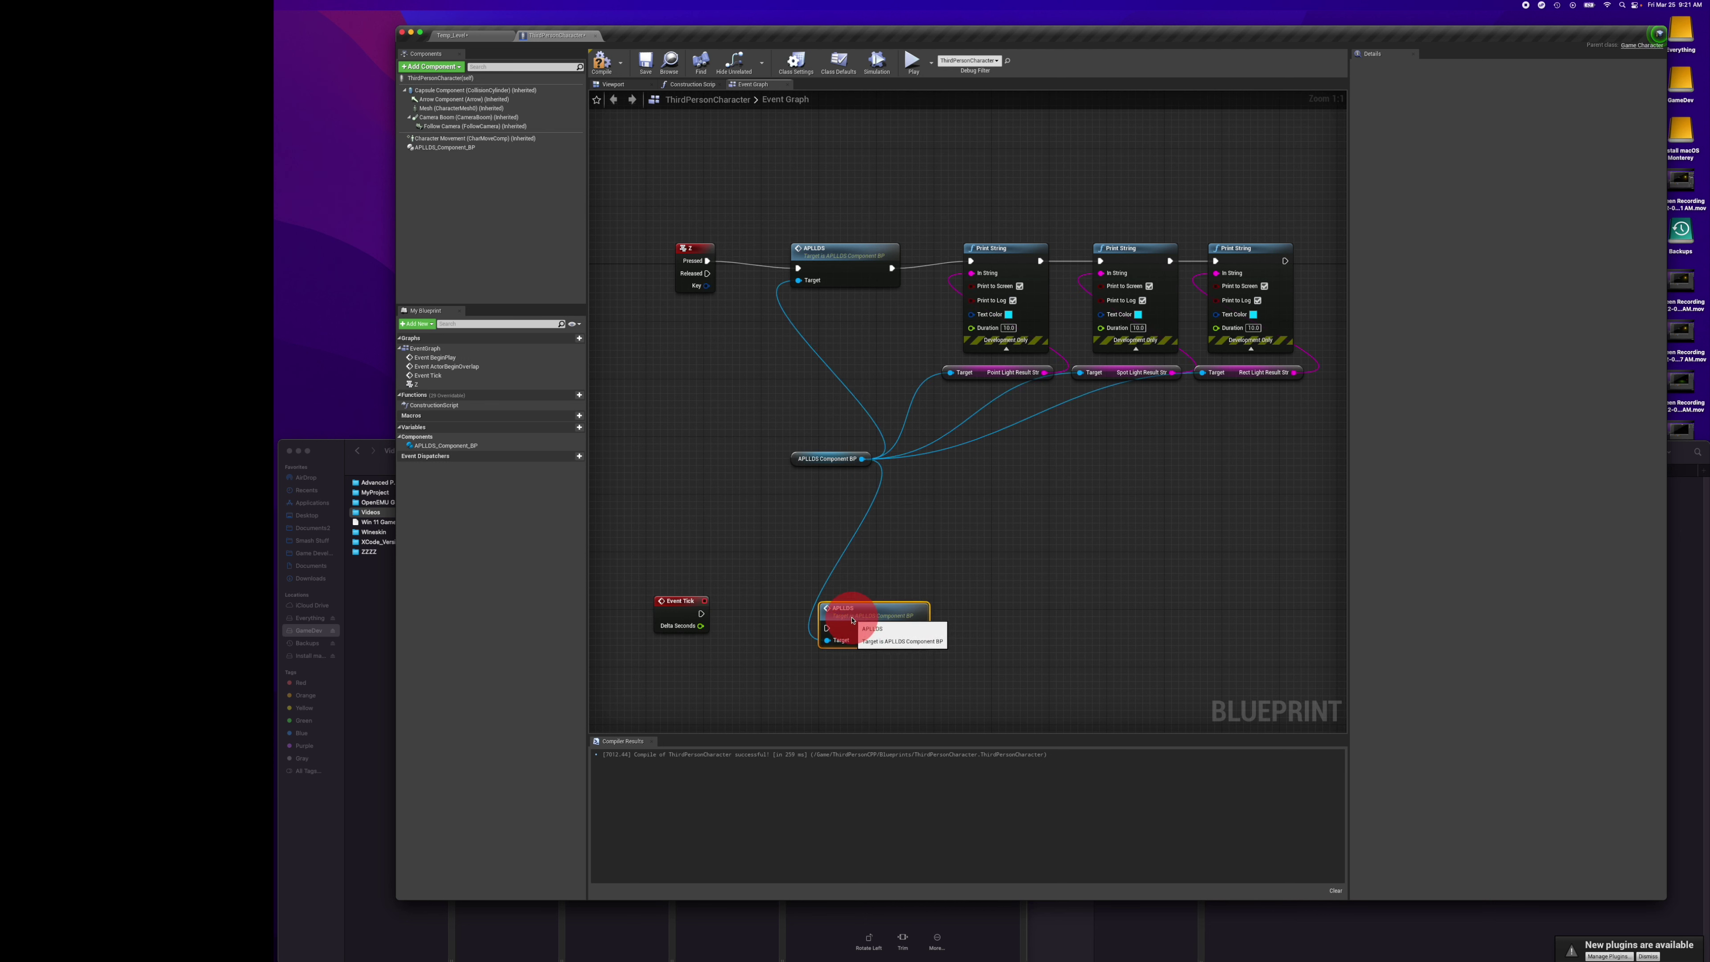
drag(702, 612, 847, 609)
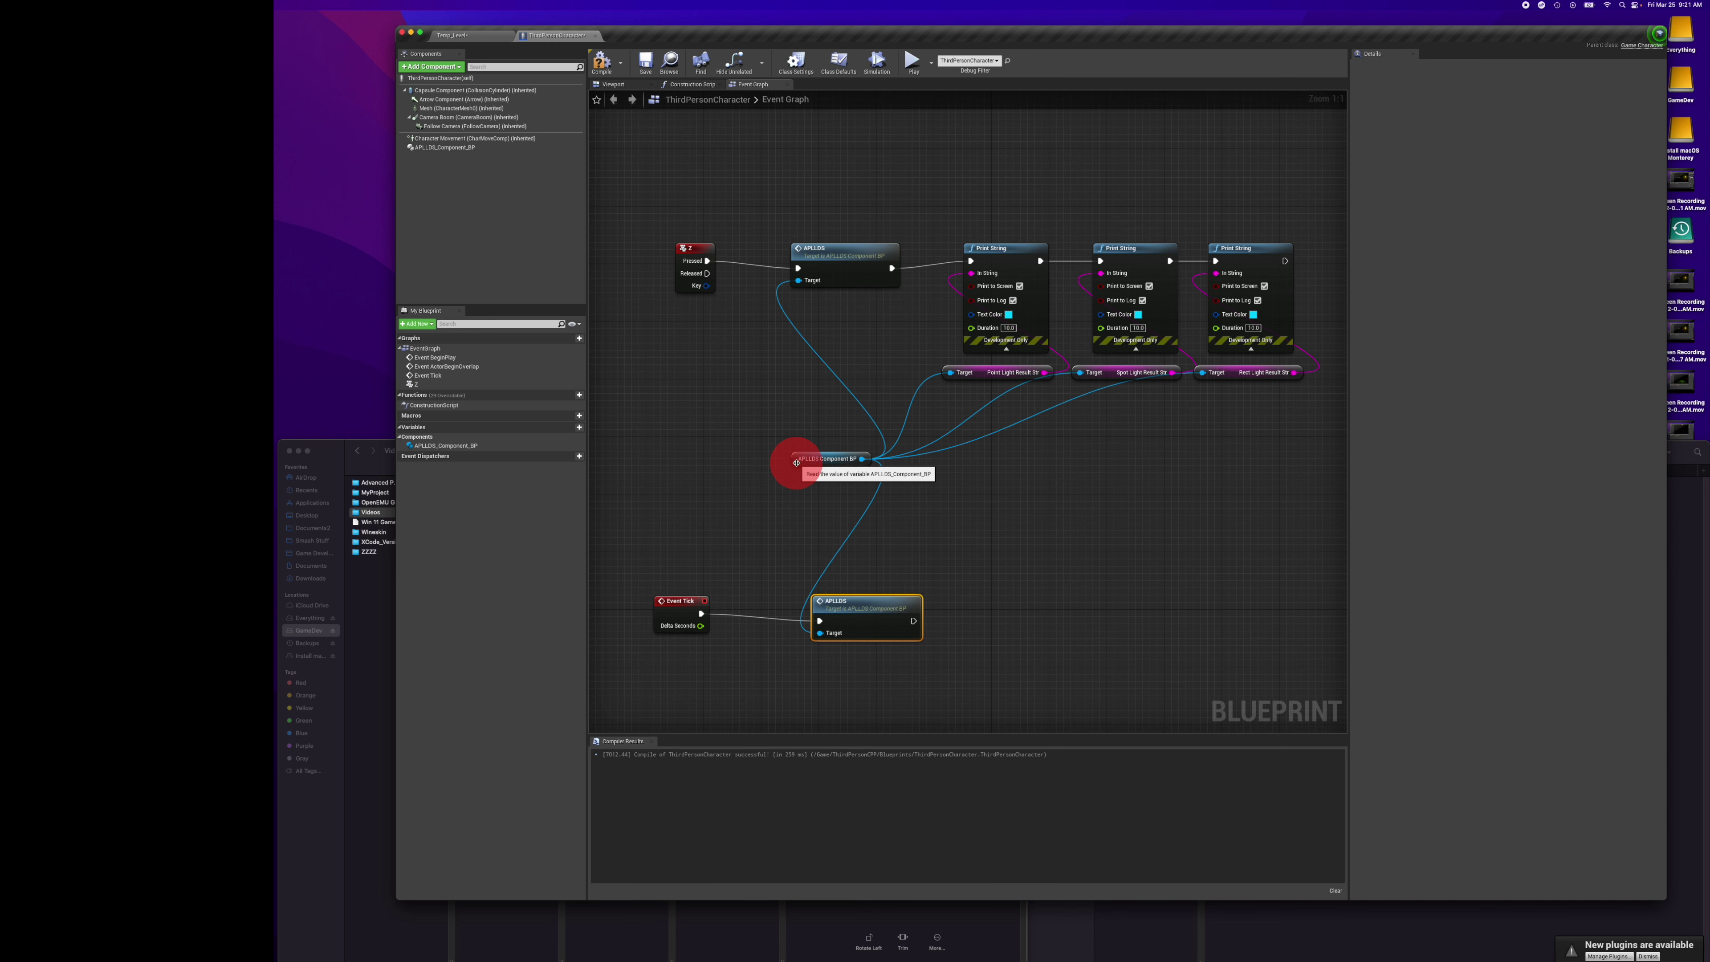
Add a Get Char Lit Percent All Lights node from the APLLDS component and place it below the second APLLDS call.
click(796, 463)
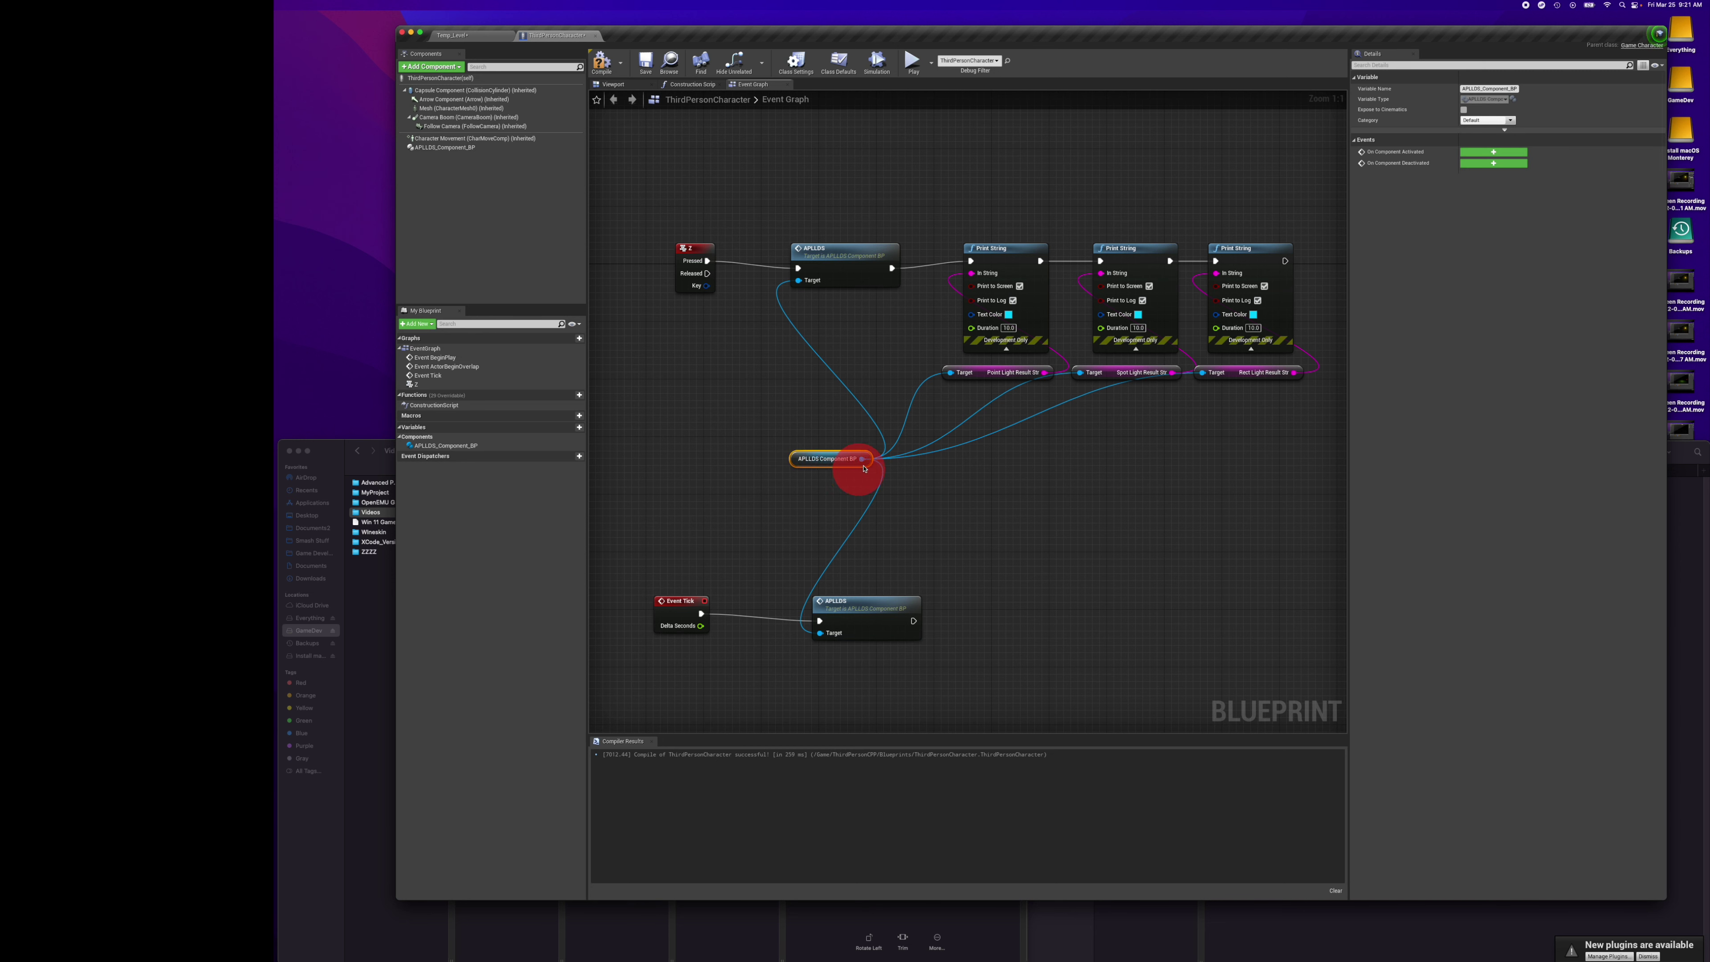
drag(863, 460, 1040, 608)
click(1087, 629)
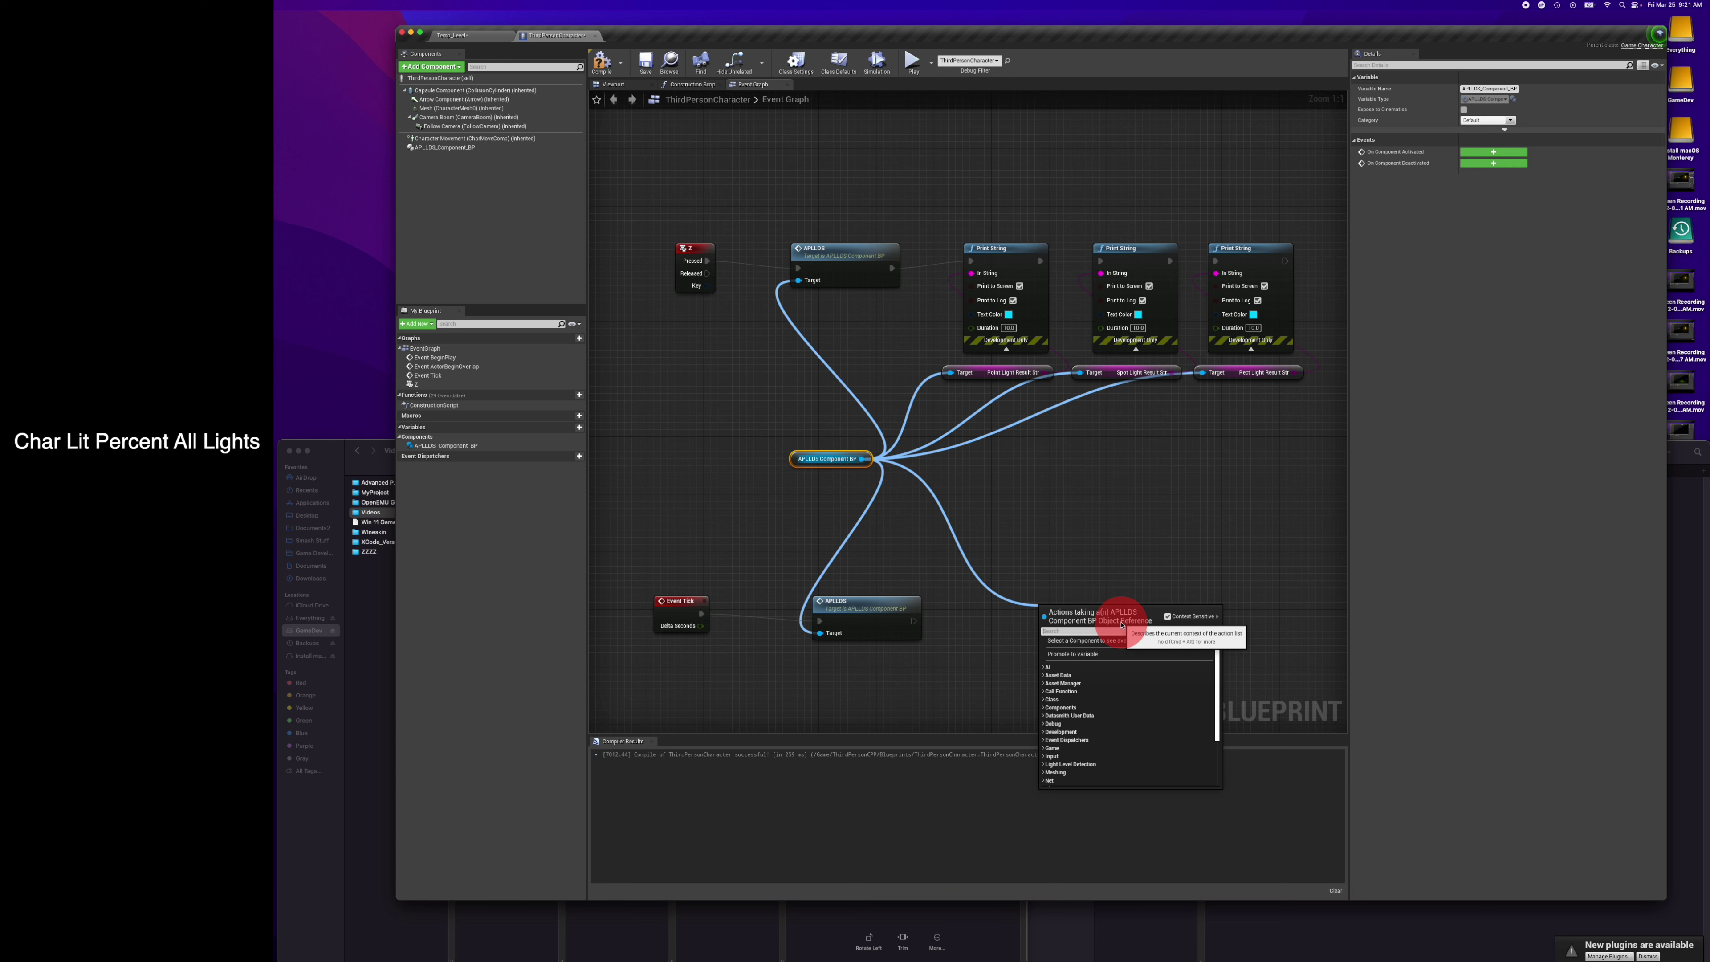
text(Char)
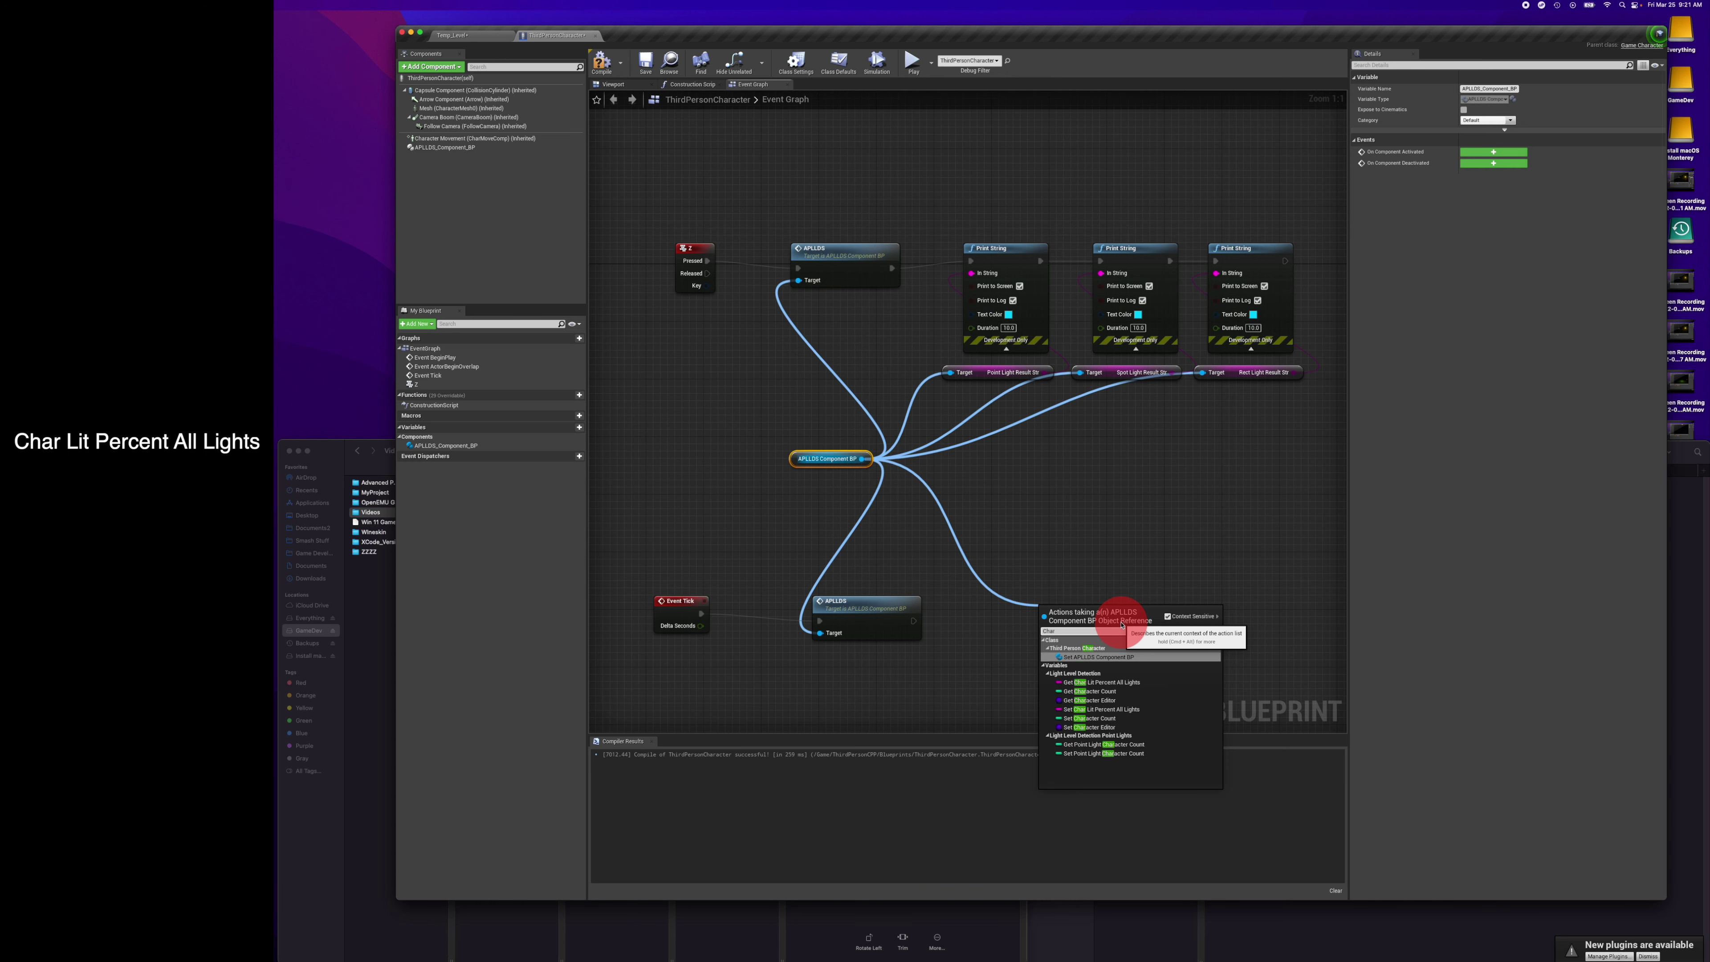
text( Lit Percent All)
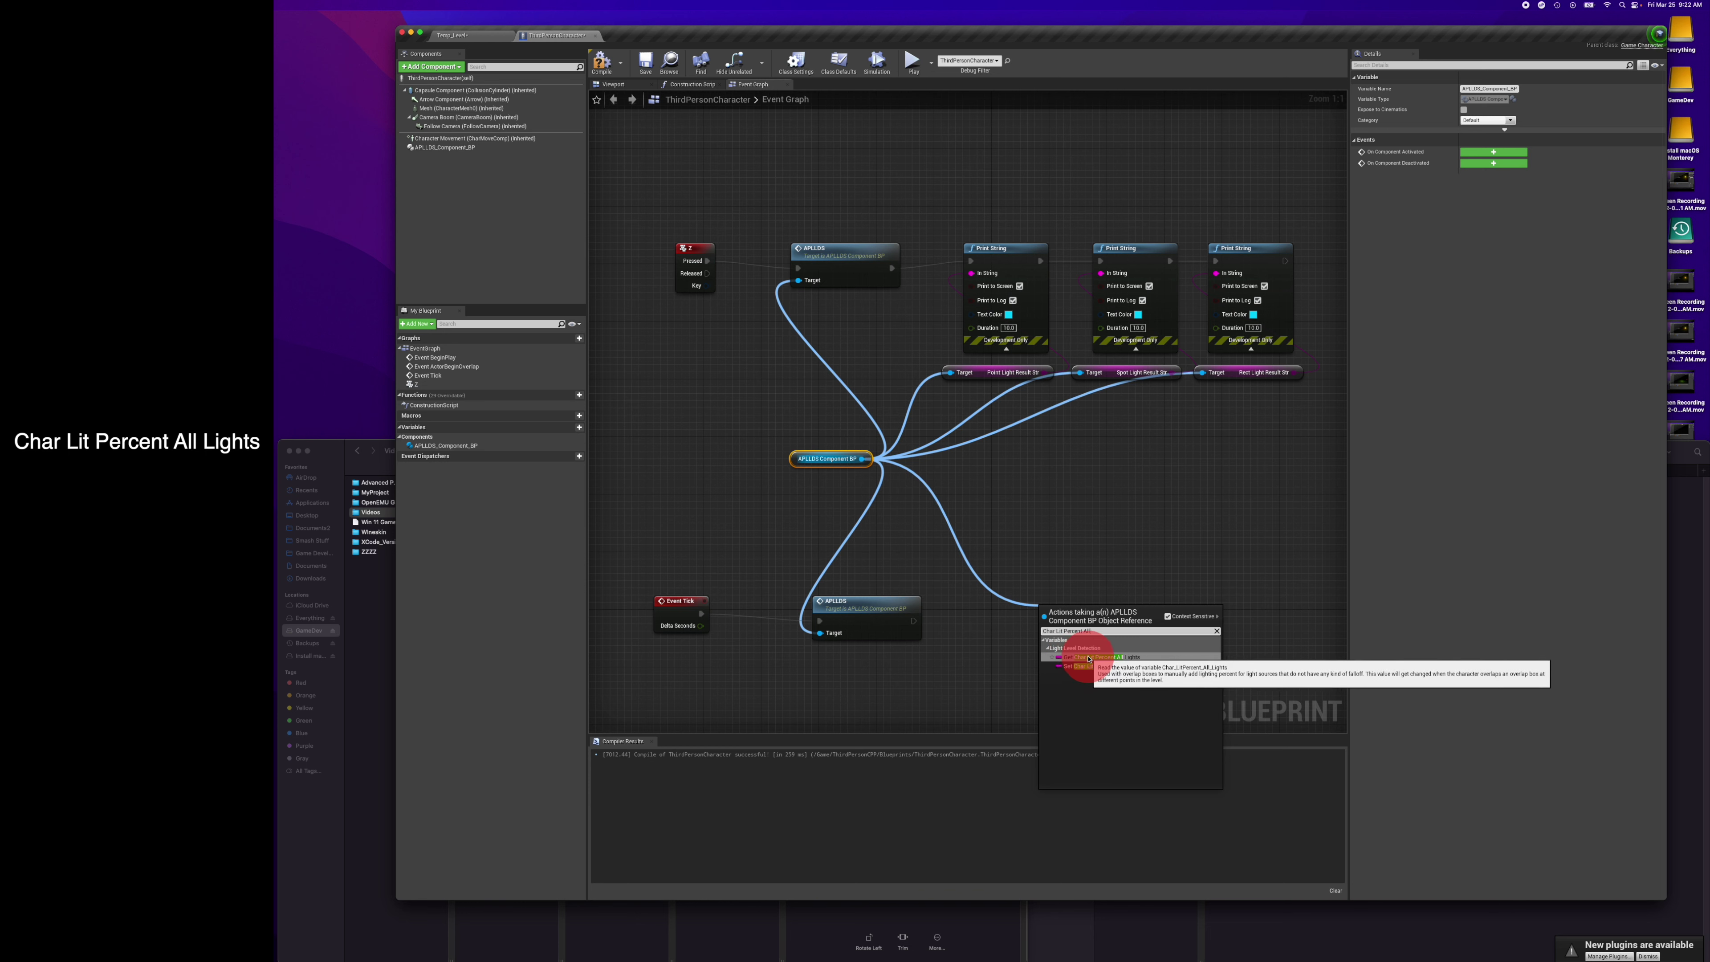
click(1120, 657)
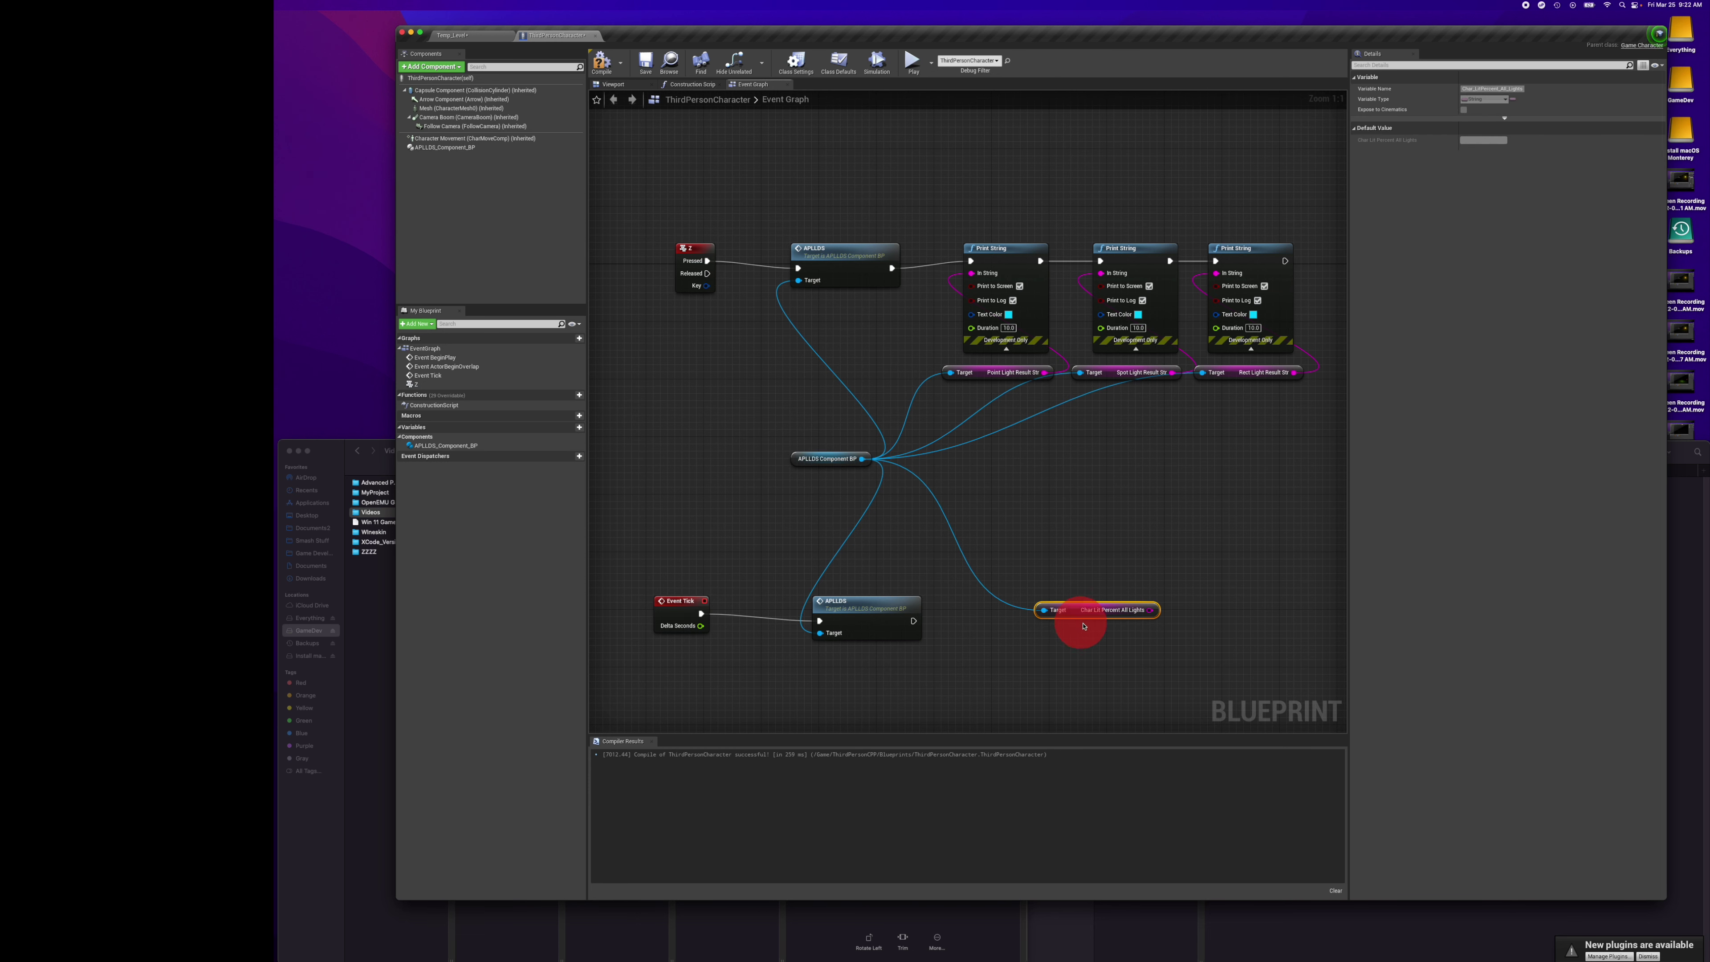
drag(1076, 611, 847, 669)
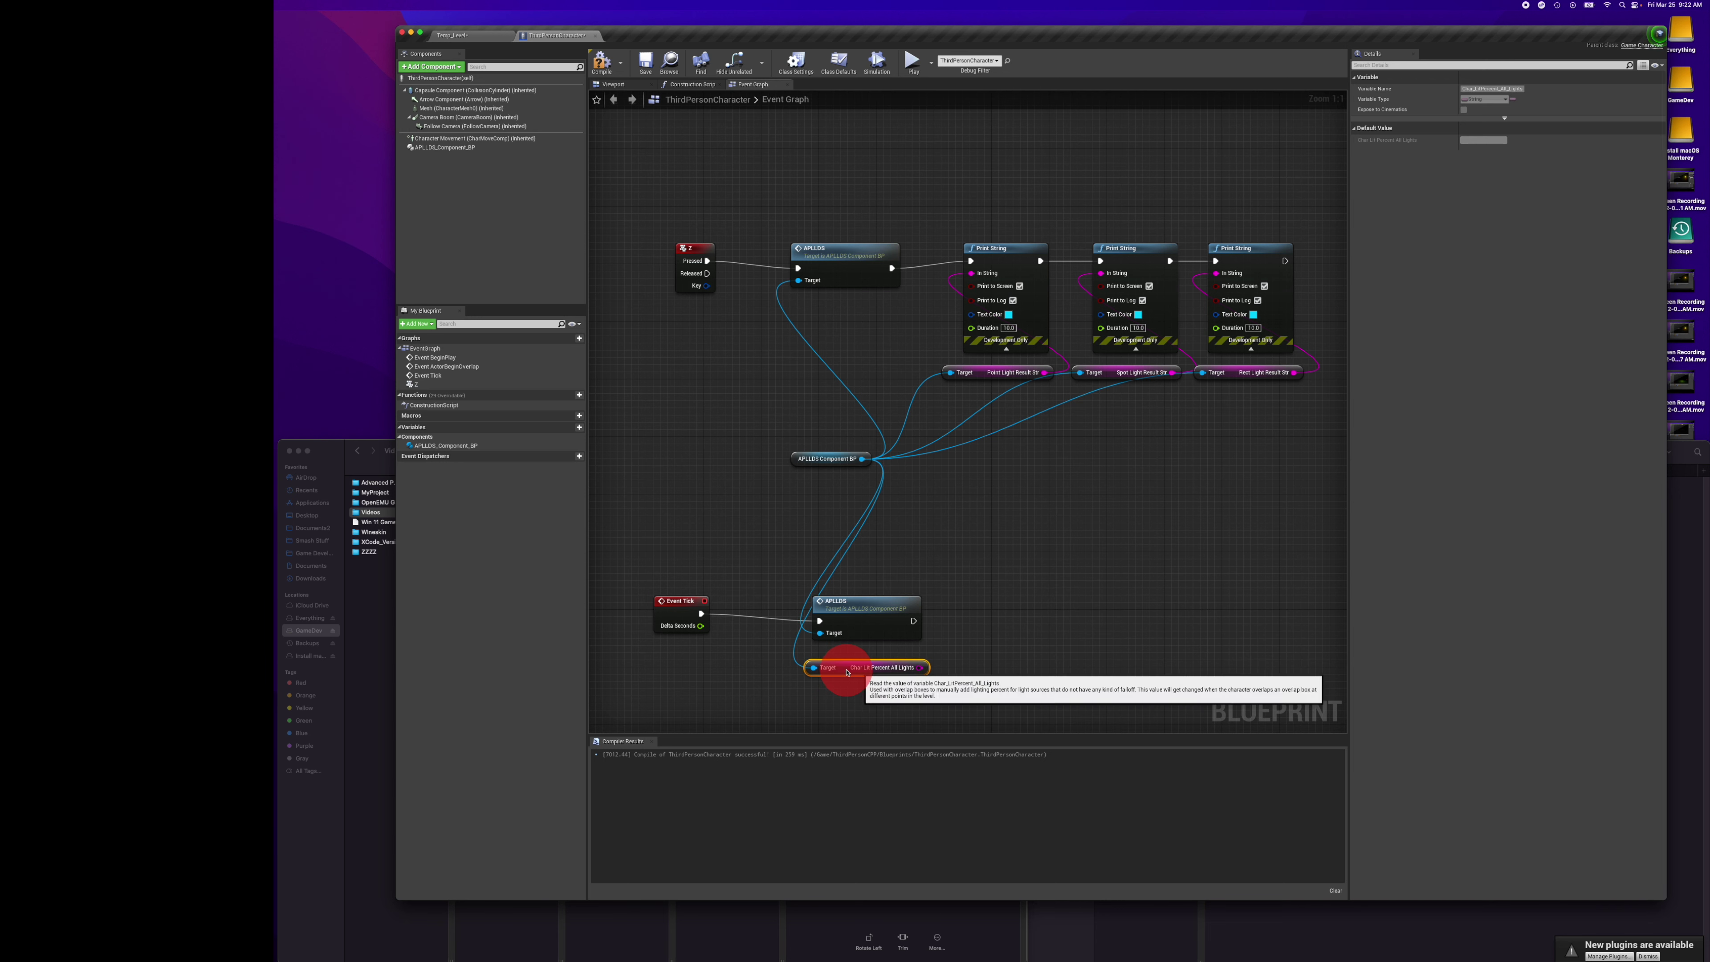
Duplicate a Print String node beside the Event Tick APLLDS call and set its duration to 0.01.
right_drag(1096, 612, 1102, 602)
click(1101, 602)
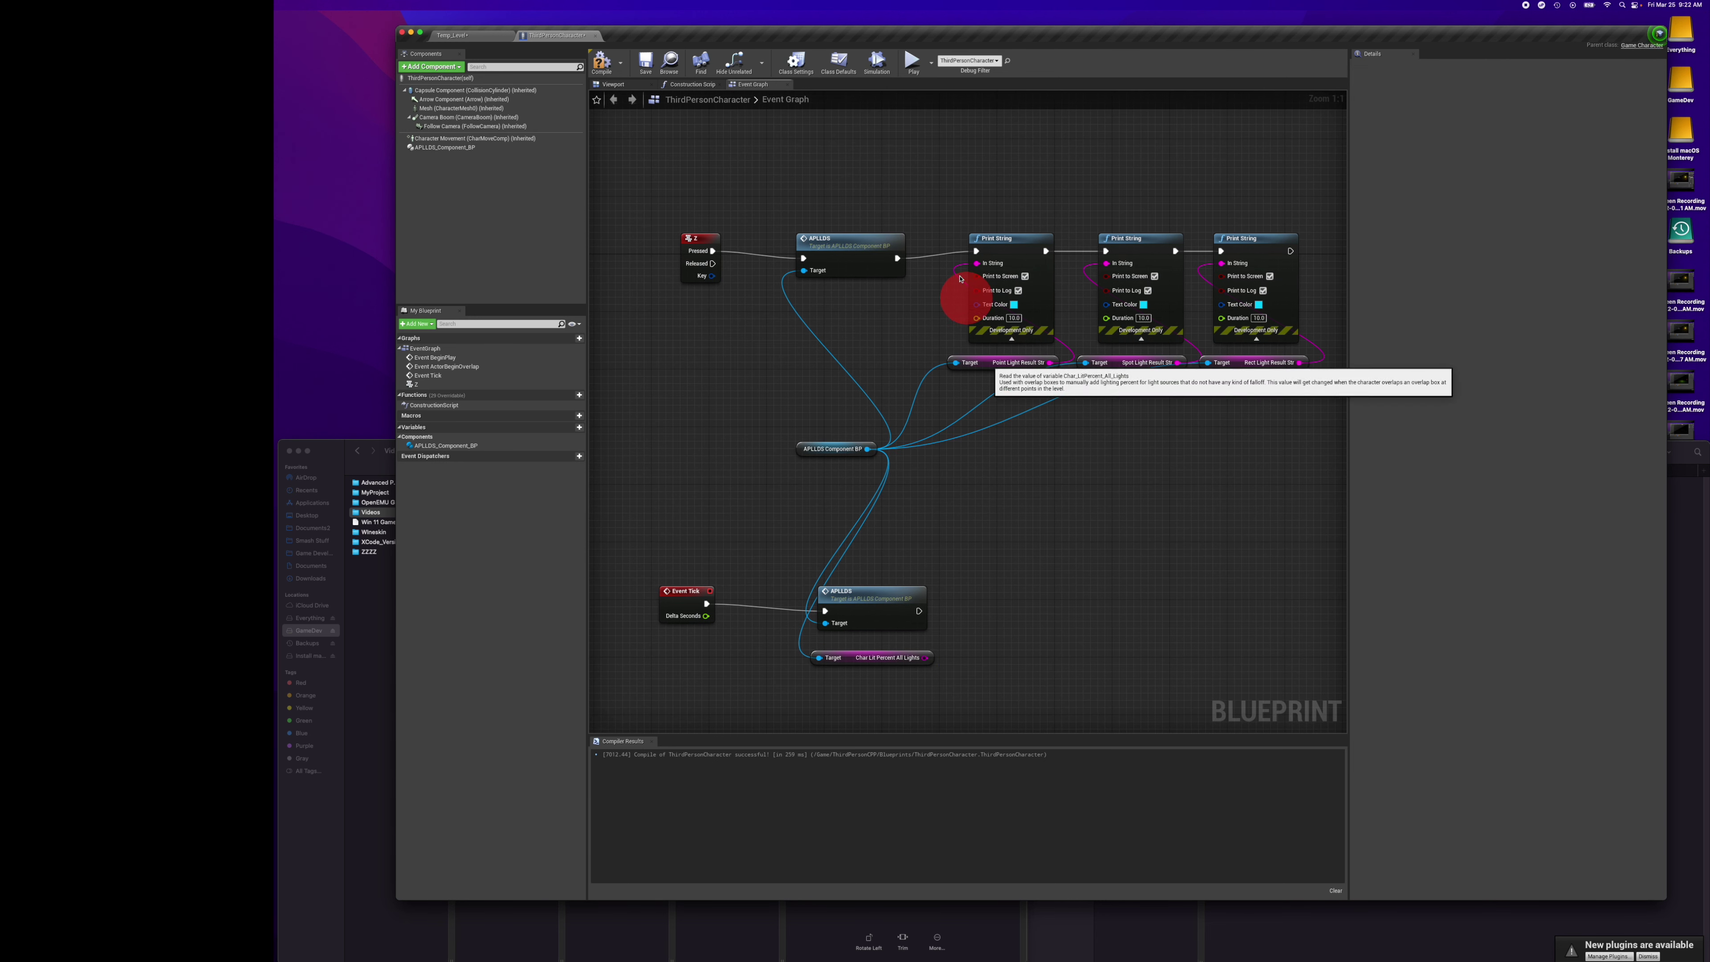
click(1021, 244)
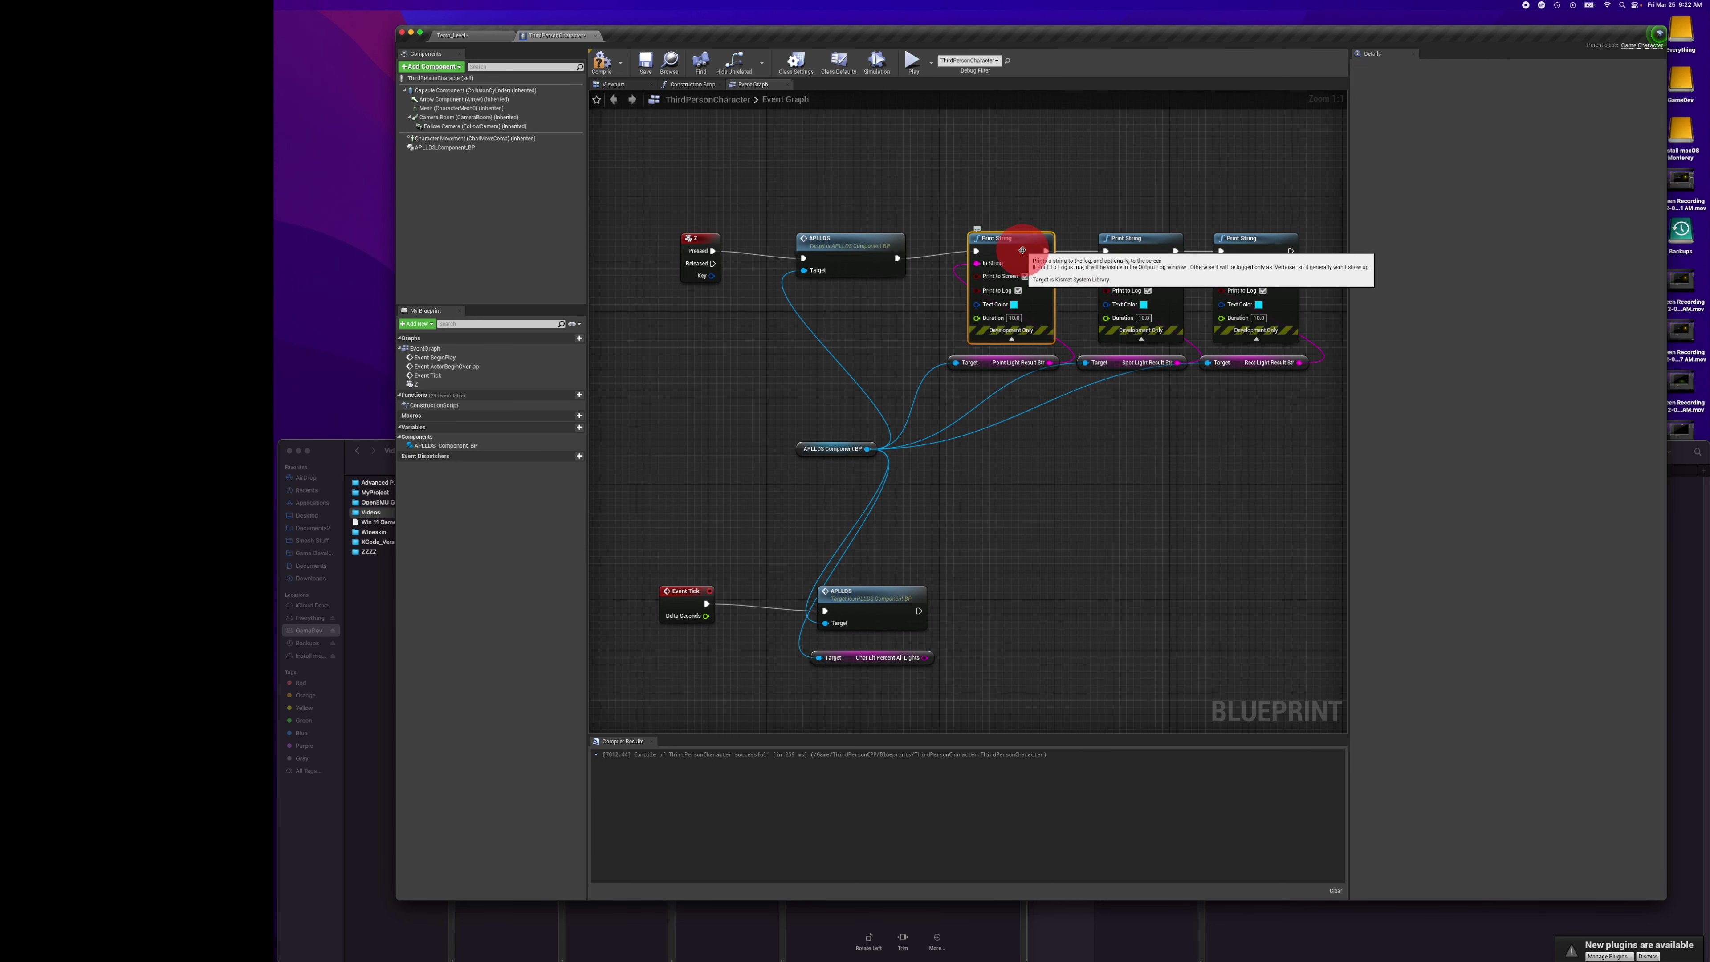
key(ctrl+c)
key(ctrl+v)
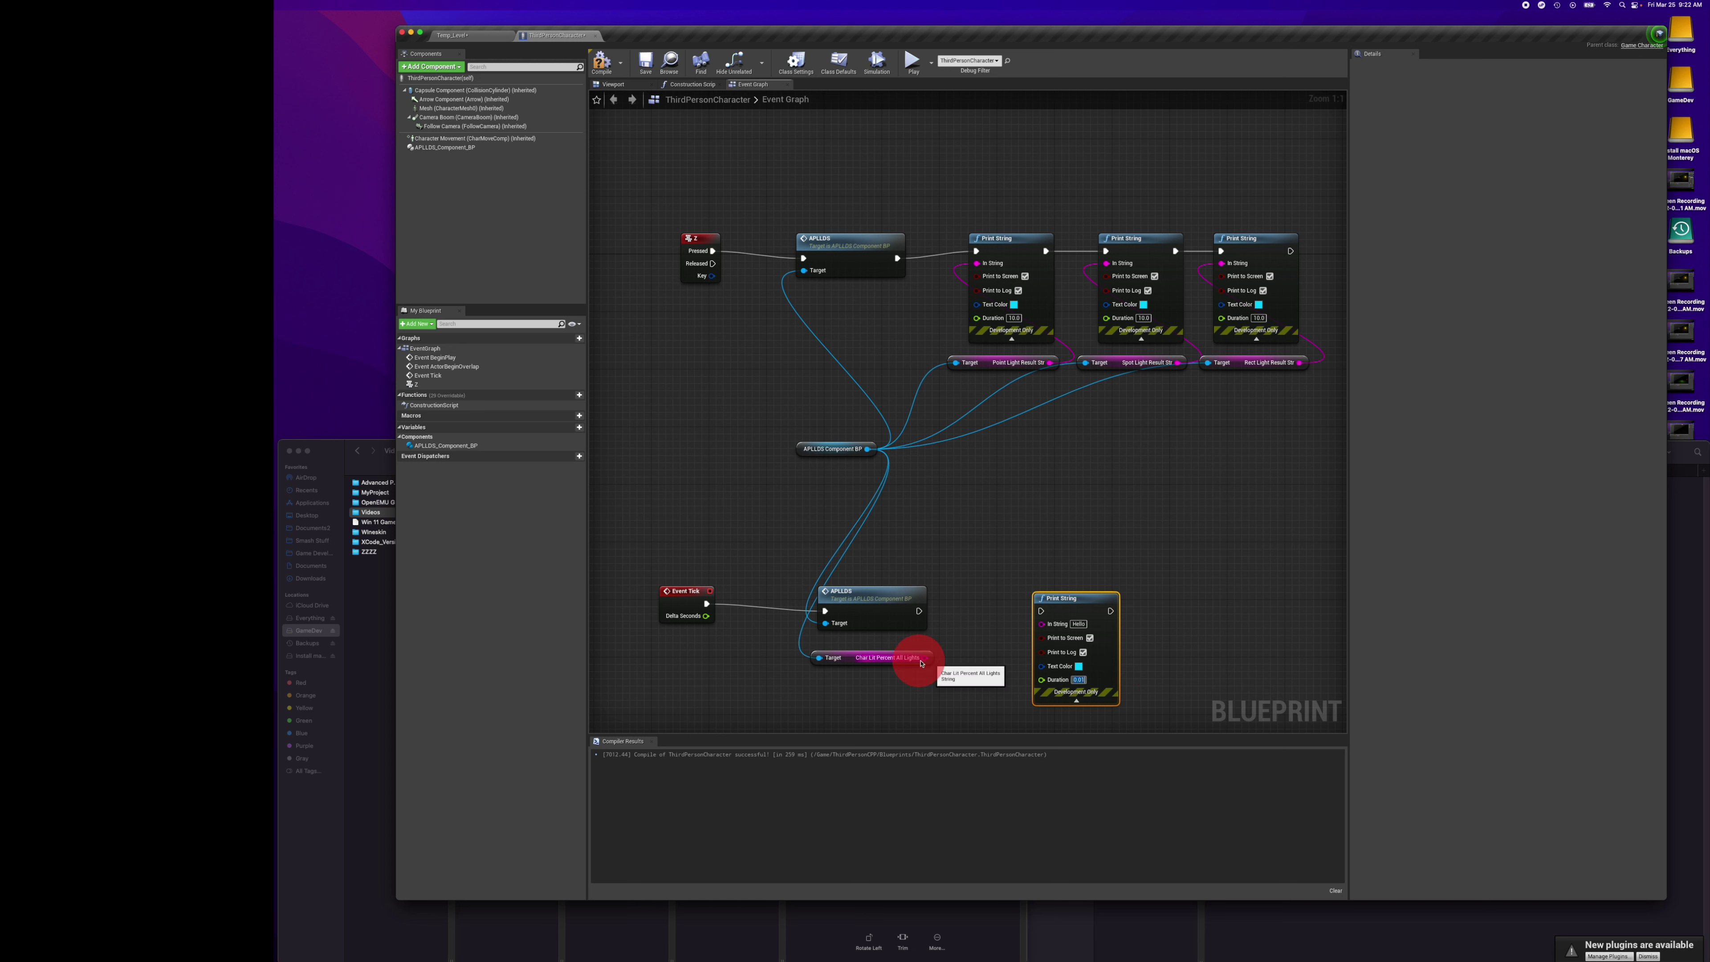
Feed Char Lit Percent All Lights into the new Print String and chain that node closely after the Event Tick APLLDS call.
drag(925, 657, 1041, 623)
click(977, 696)
drag(919, 611, 1046, 610)
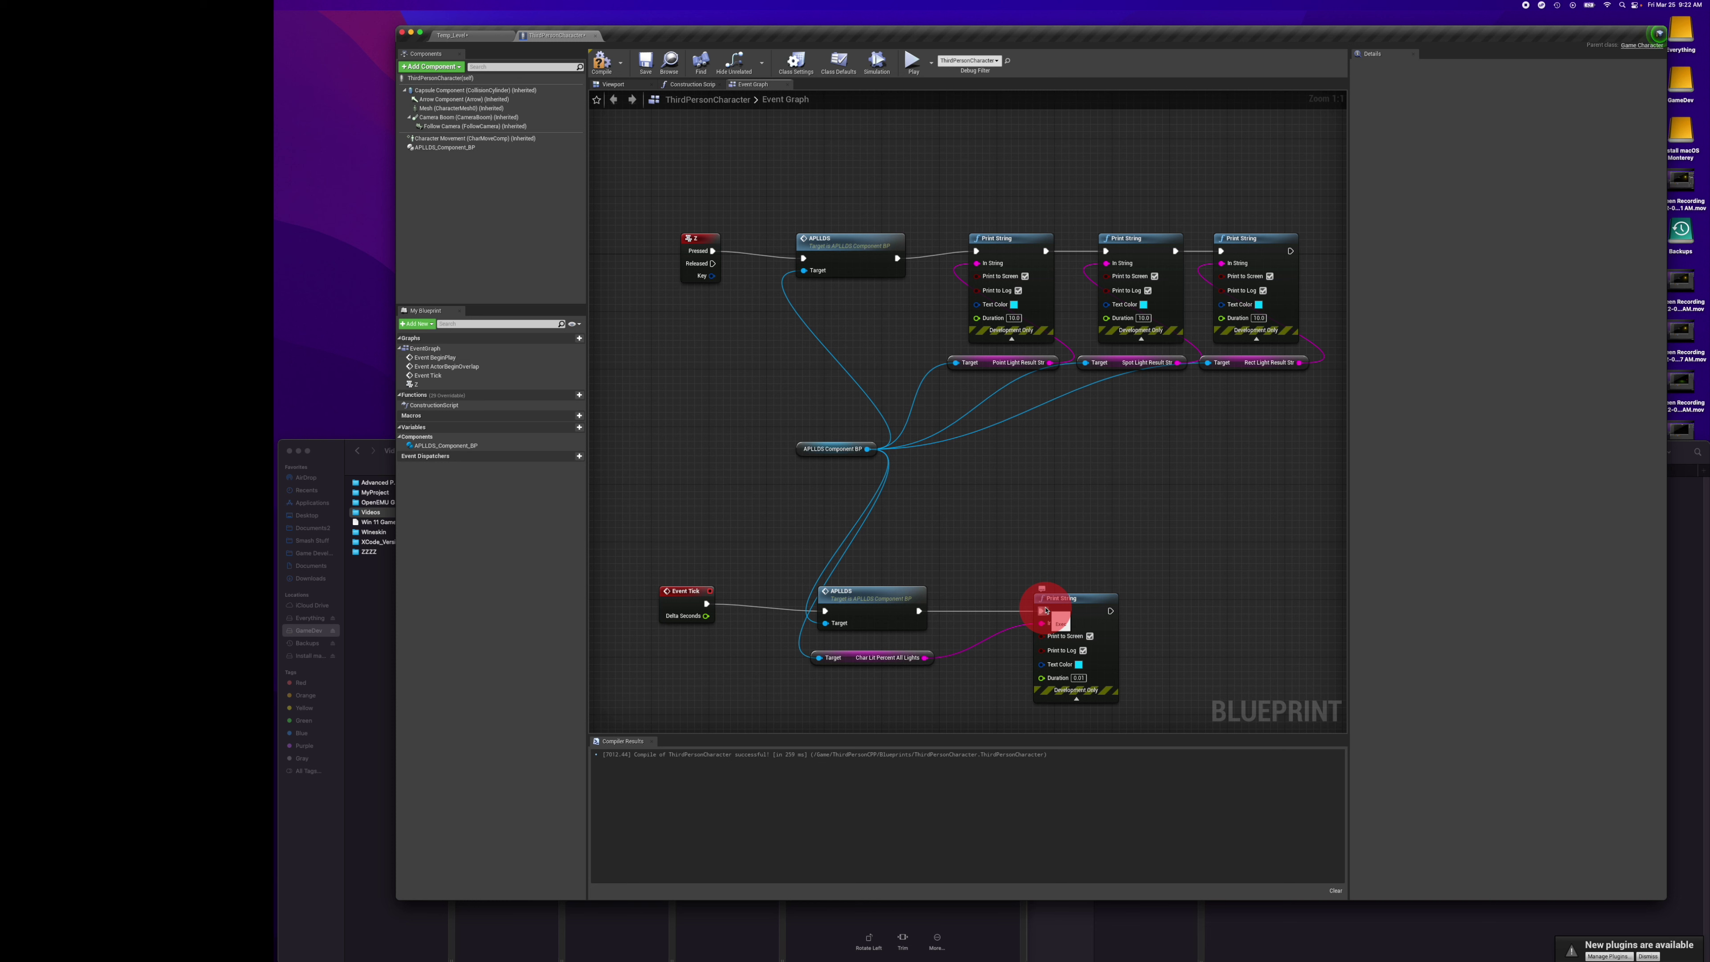
drag(1072, 600, 1034, 605)
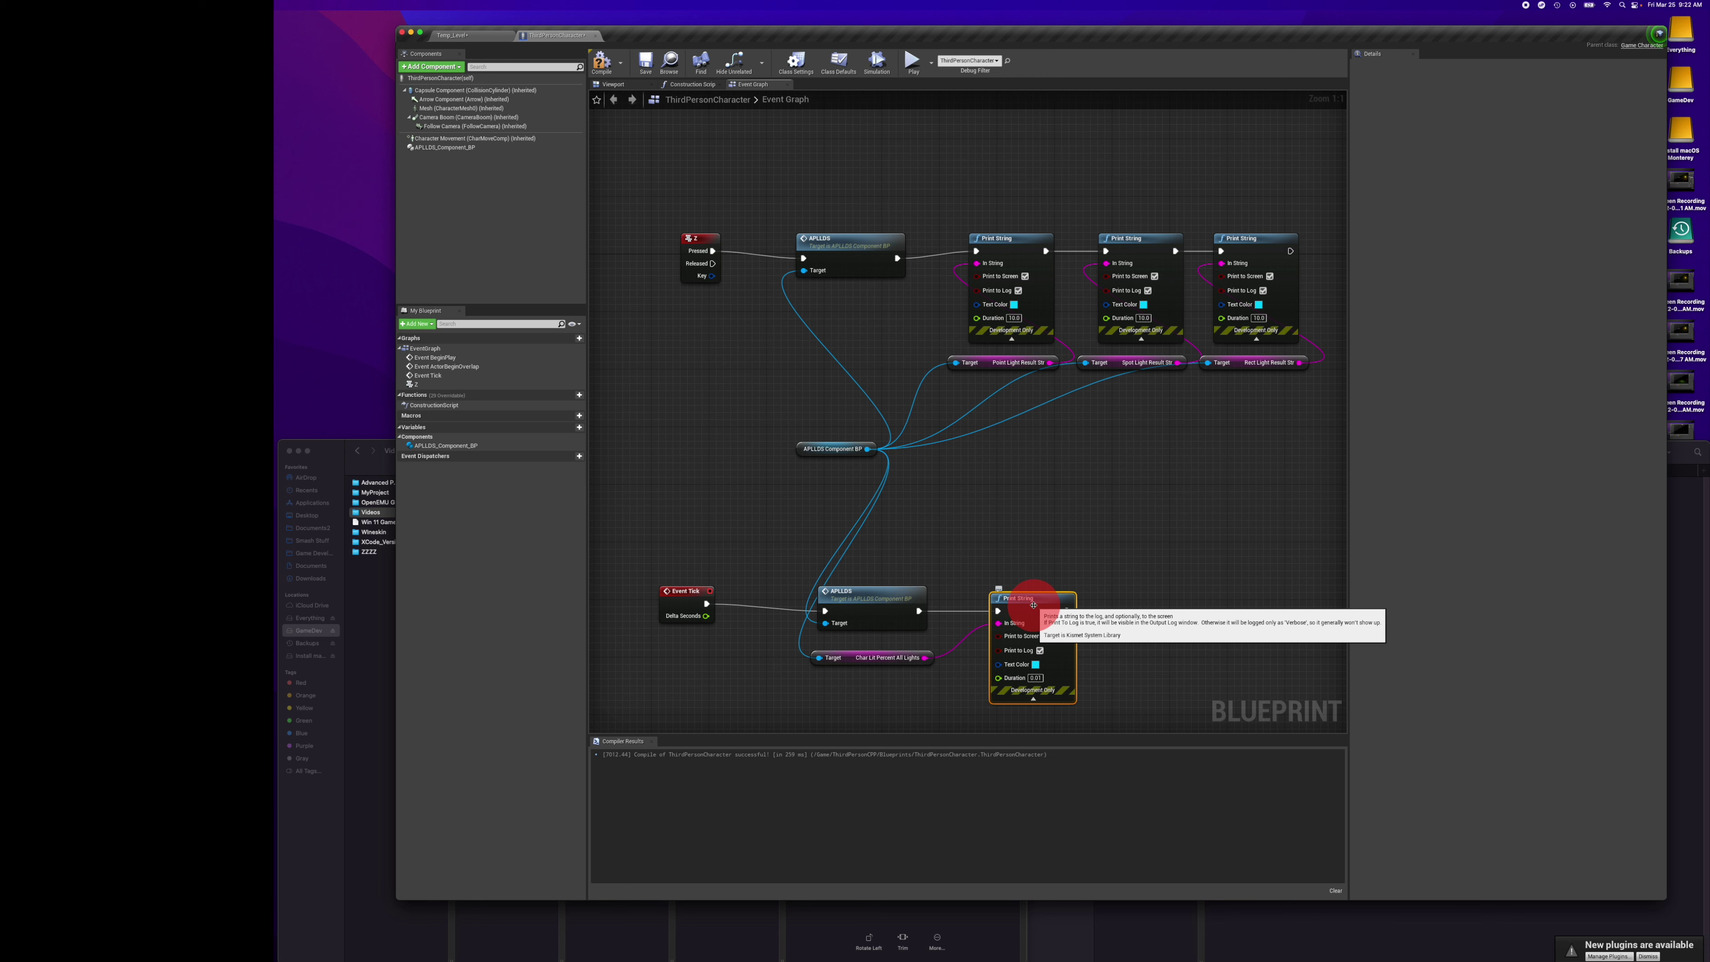
Save and compile the ThirdPersonCharacter Blueprint and return to the Temp_Level editor.
click(638, 64)
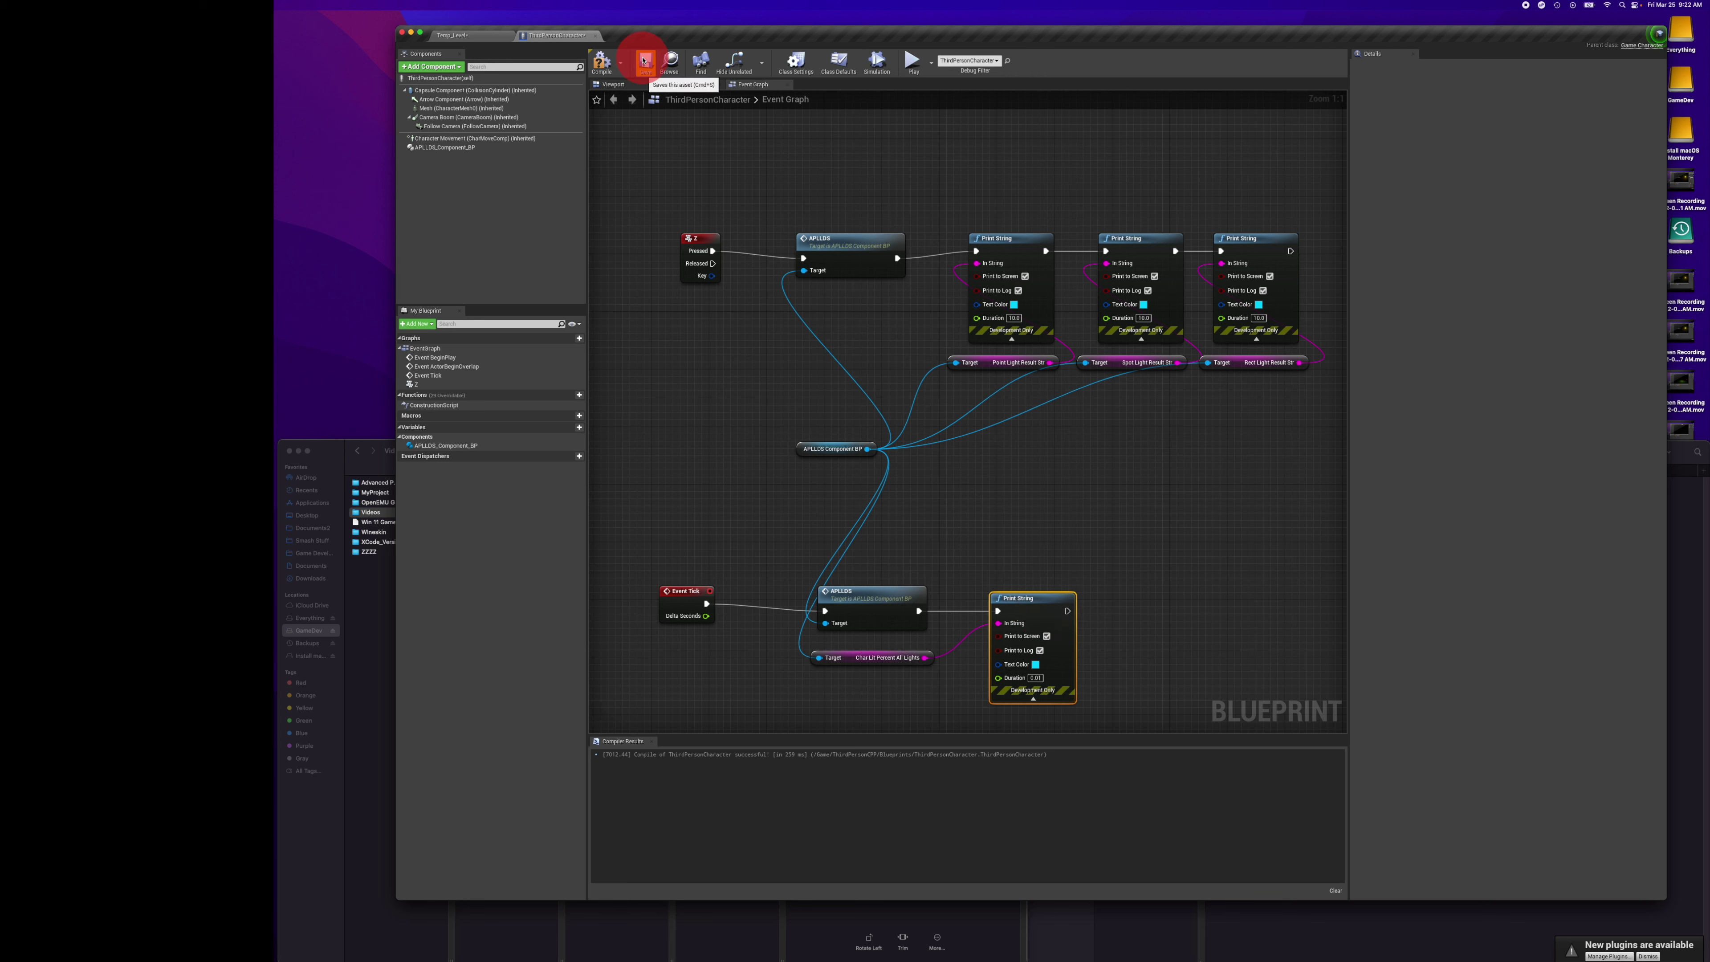
click(606, 66)
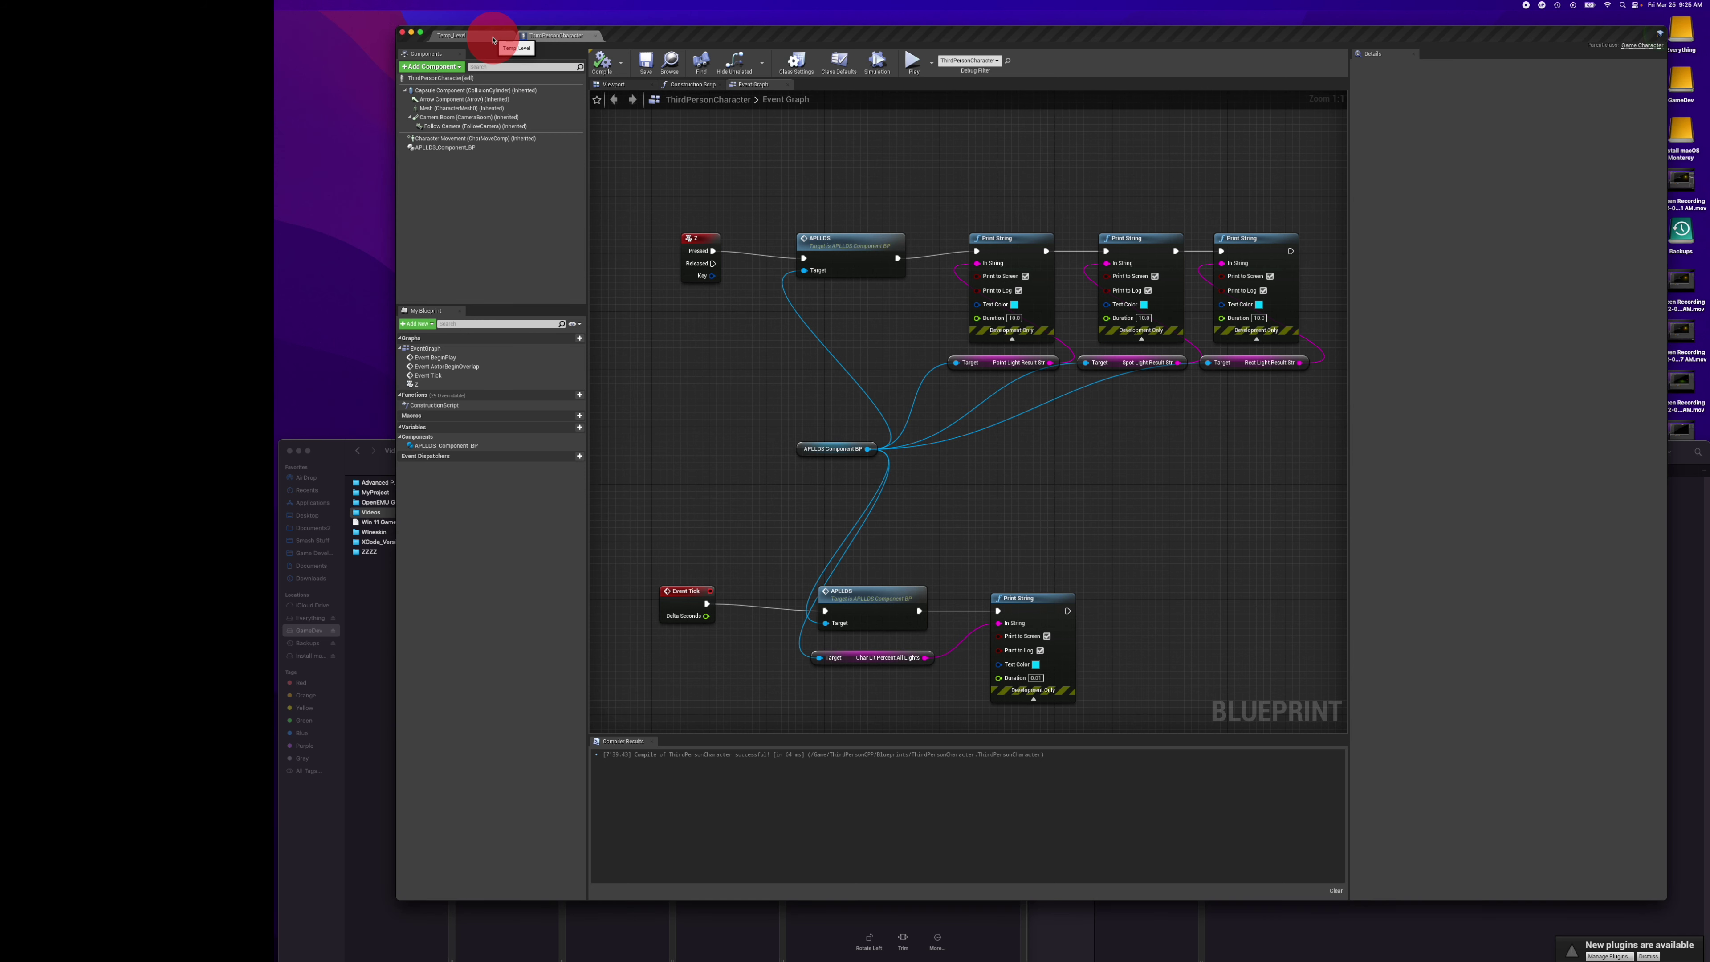
click(493, 39)
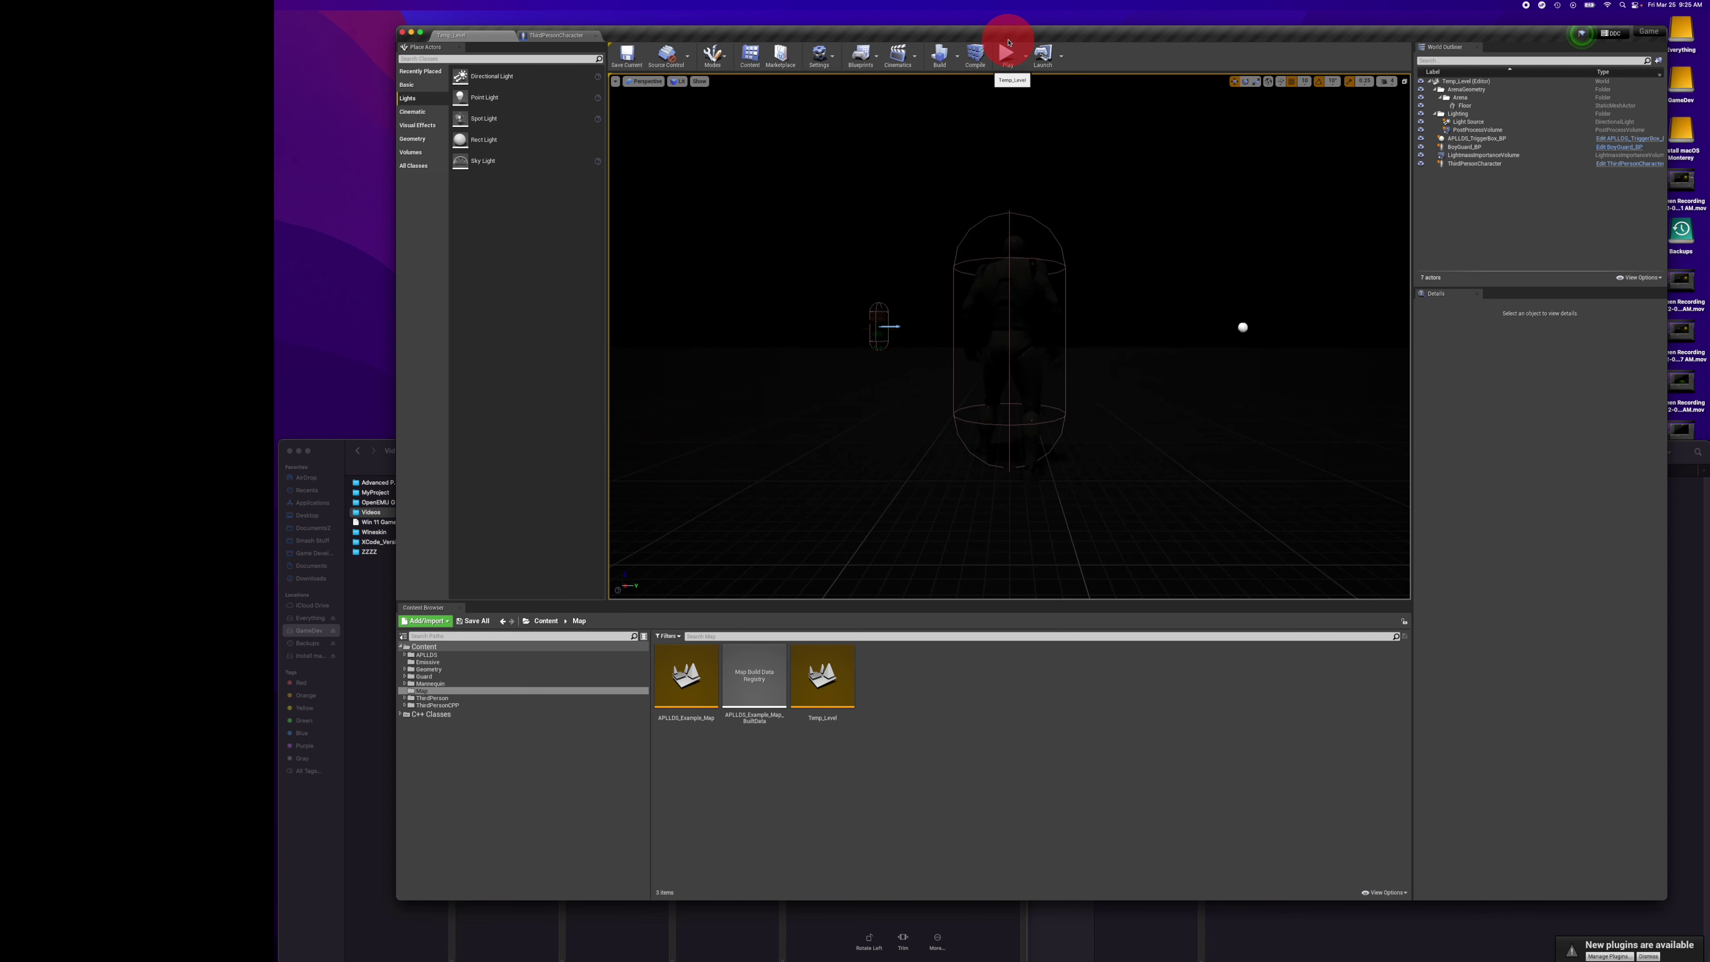
Play the level and run the character around to check the printed total character lit percent.
click(1007, 54)
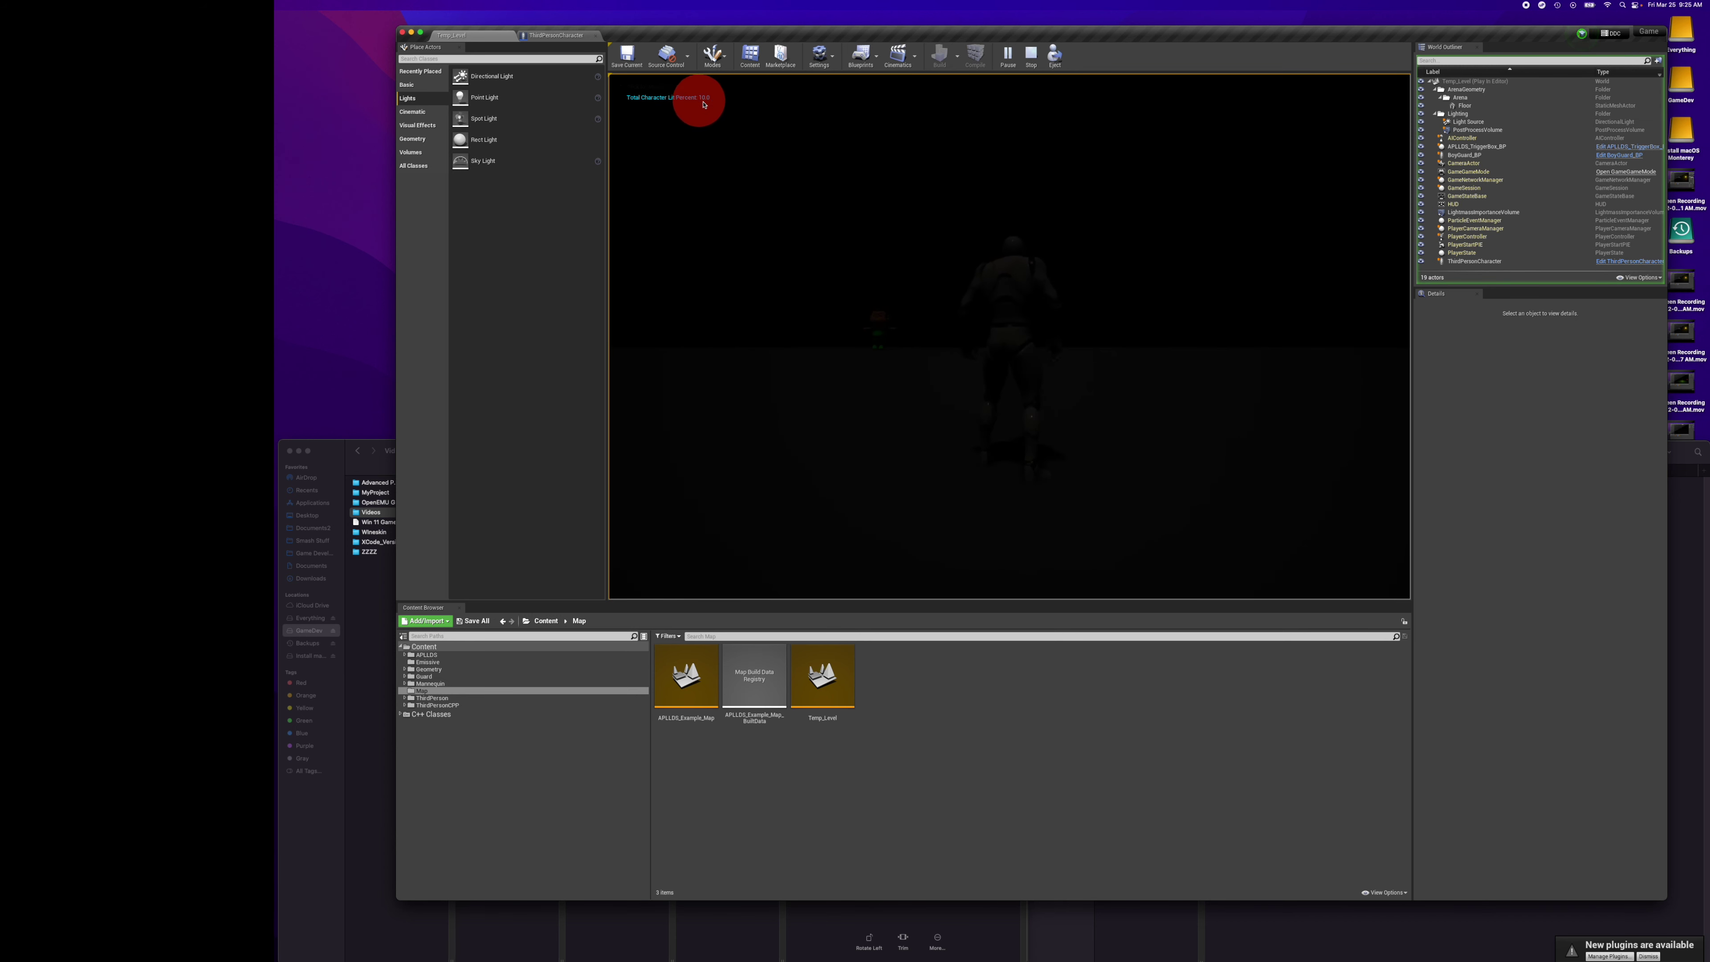
click(883, 179)
key(w)
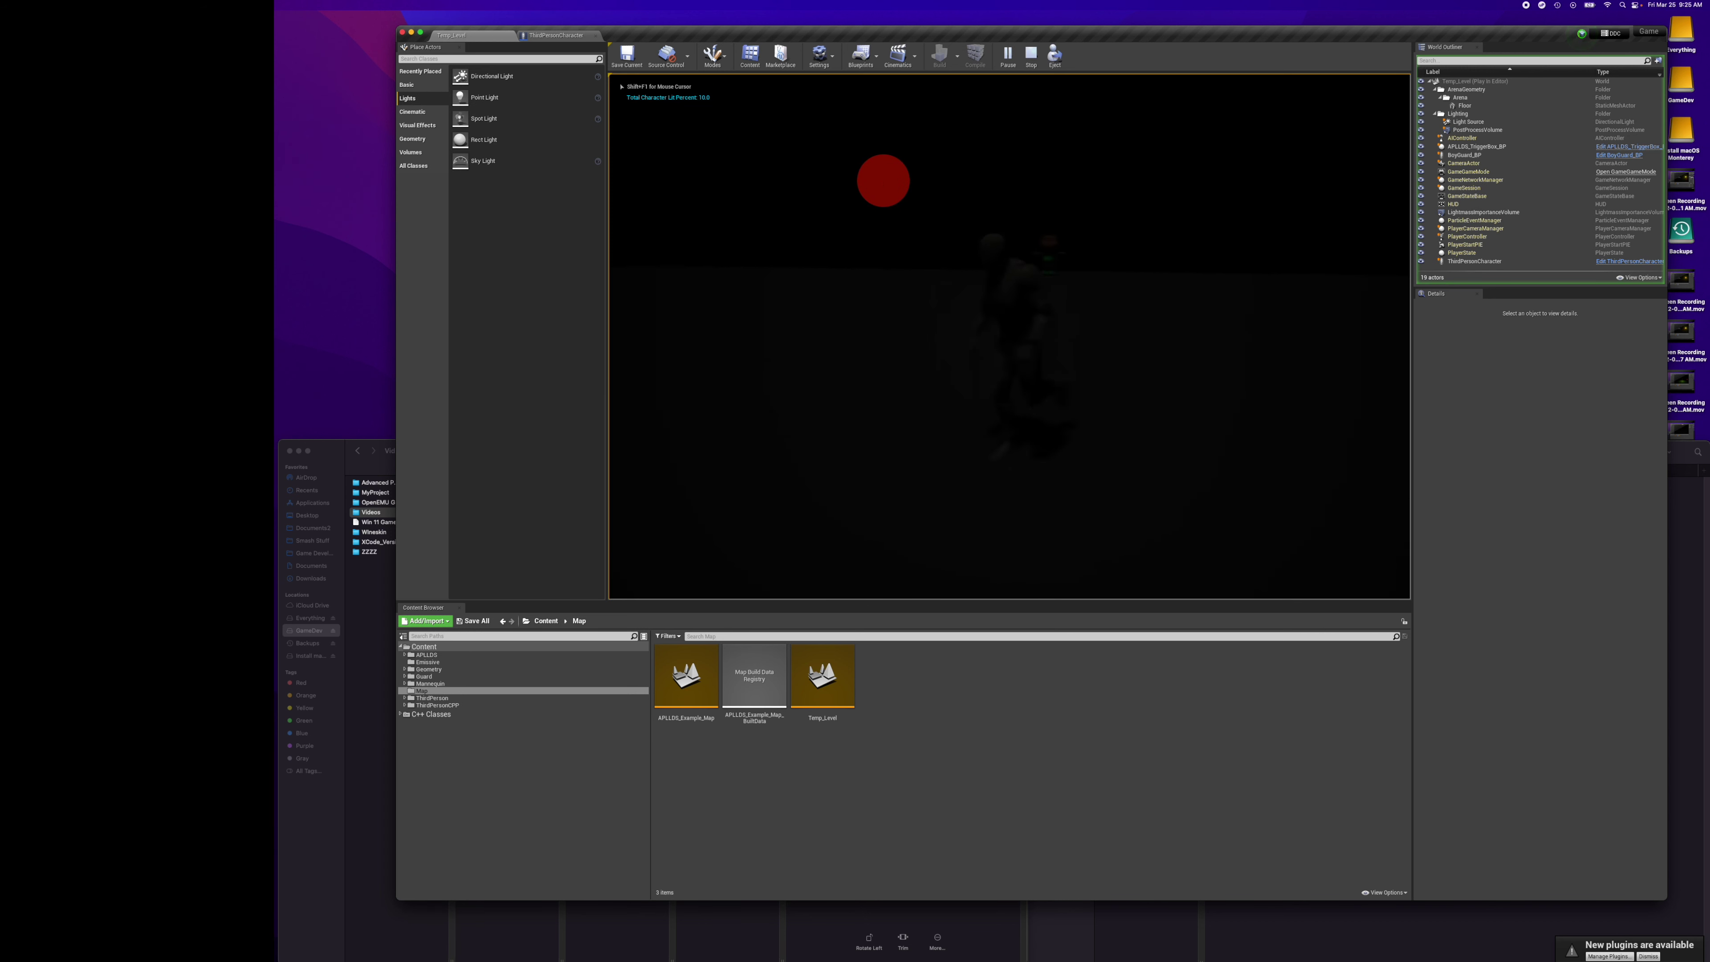
key(d)
key(w)
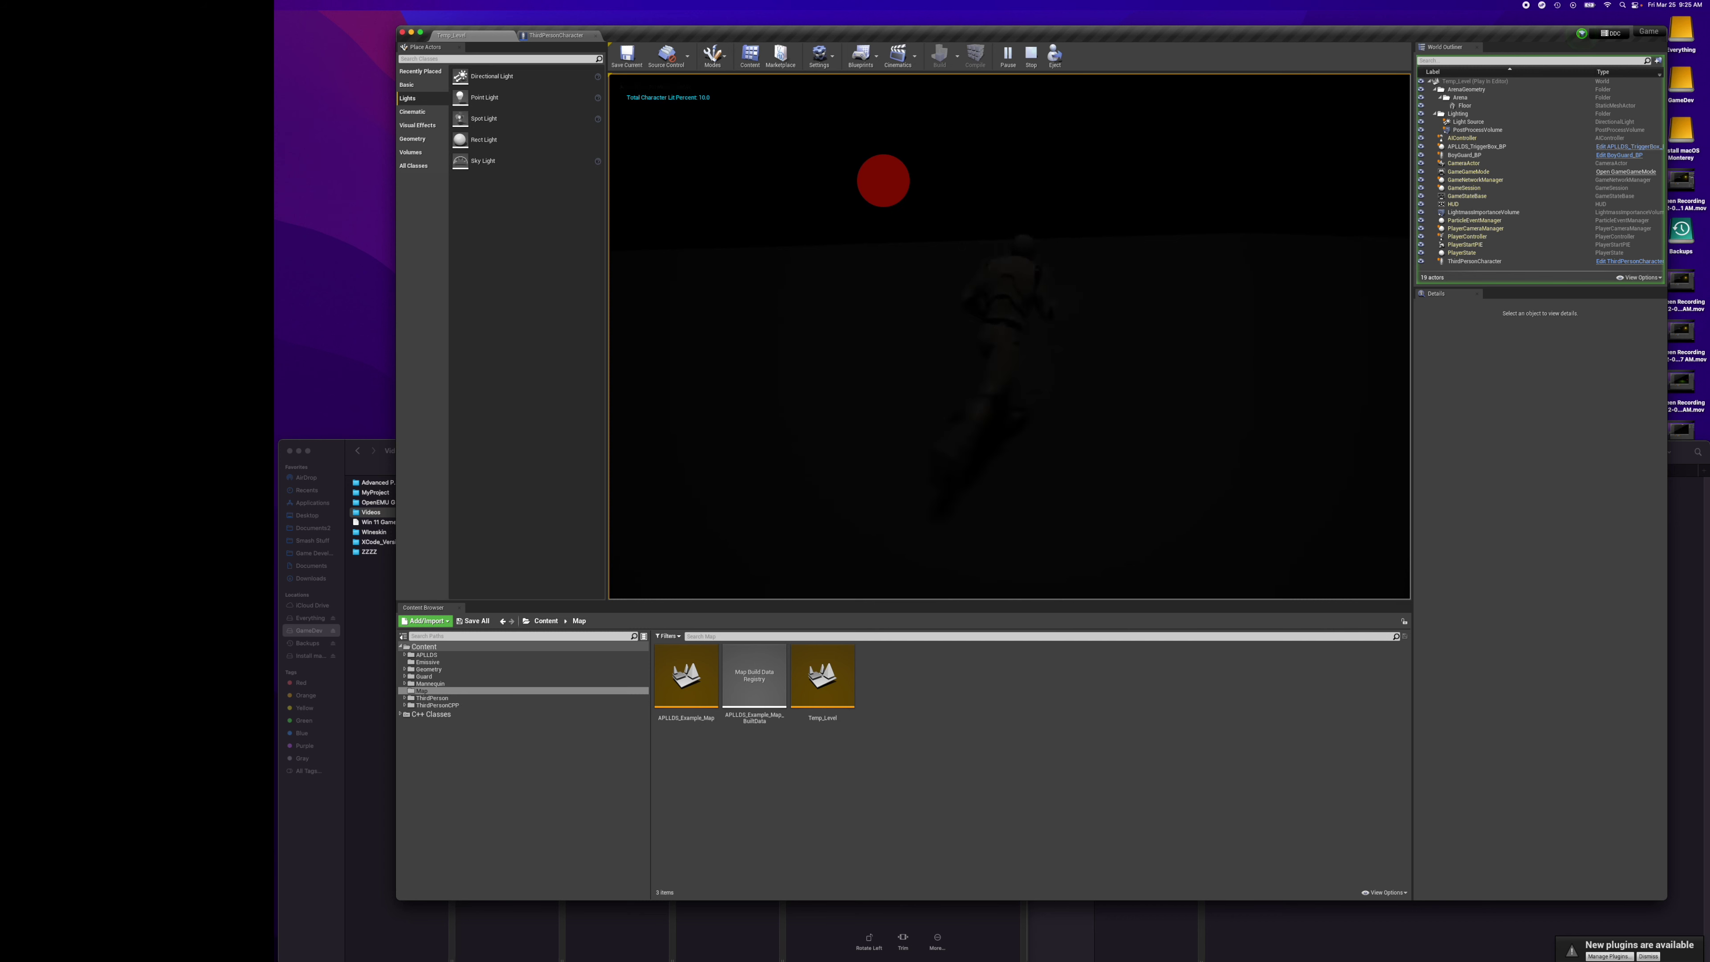
key(a)
key(a)
key(w)
key(d)
key(w)
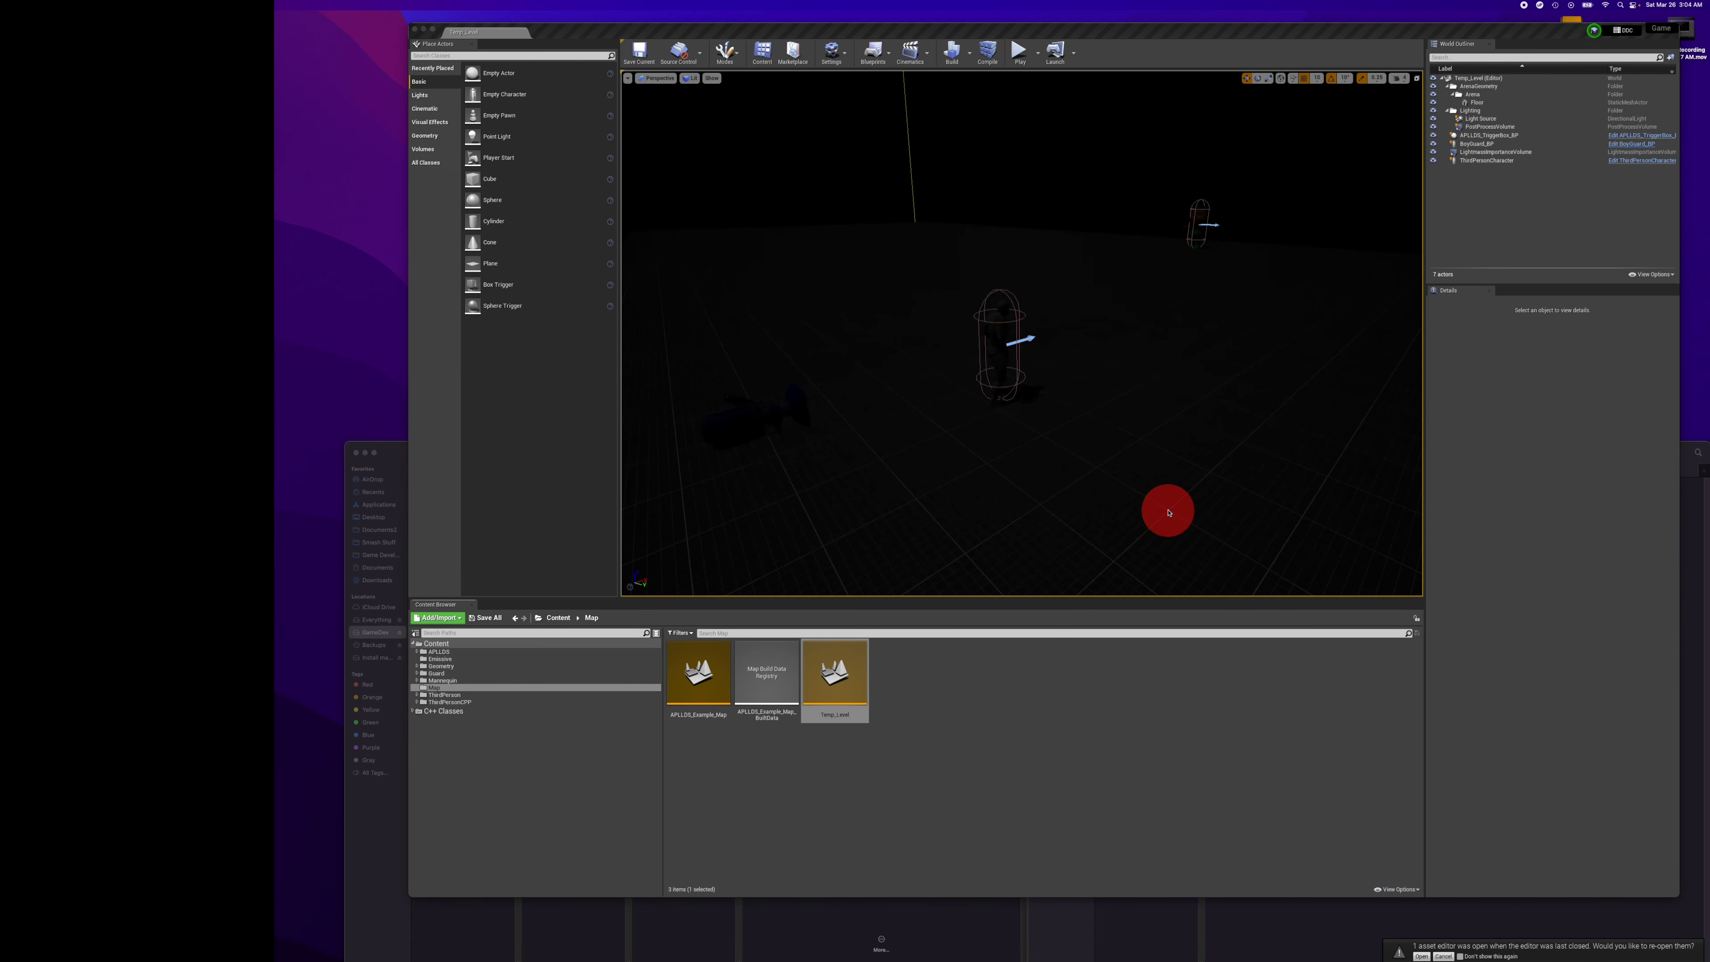
Open the APLLDS_Example_Map level from the Map folder.
click(726, 787)
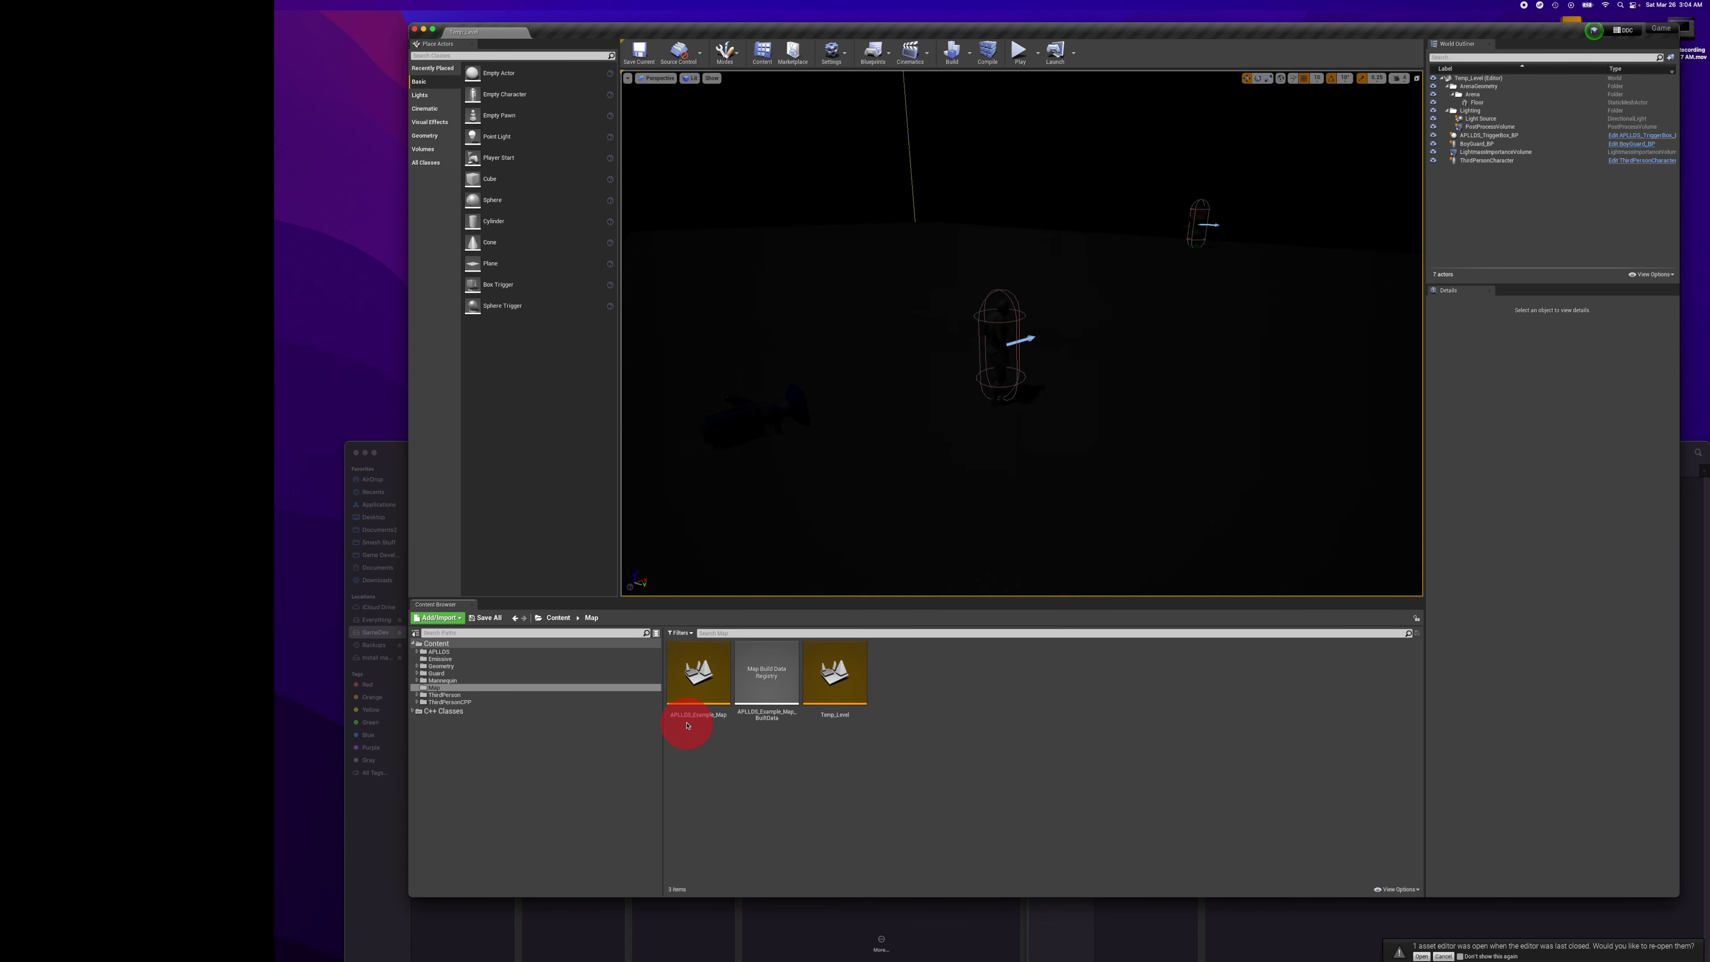
click(703, 665)
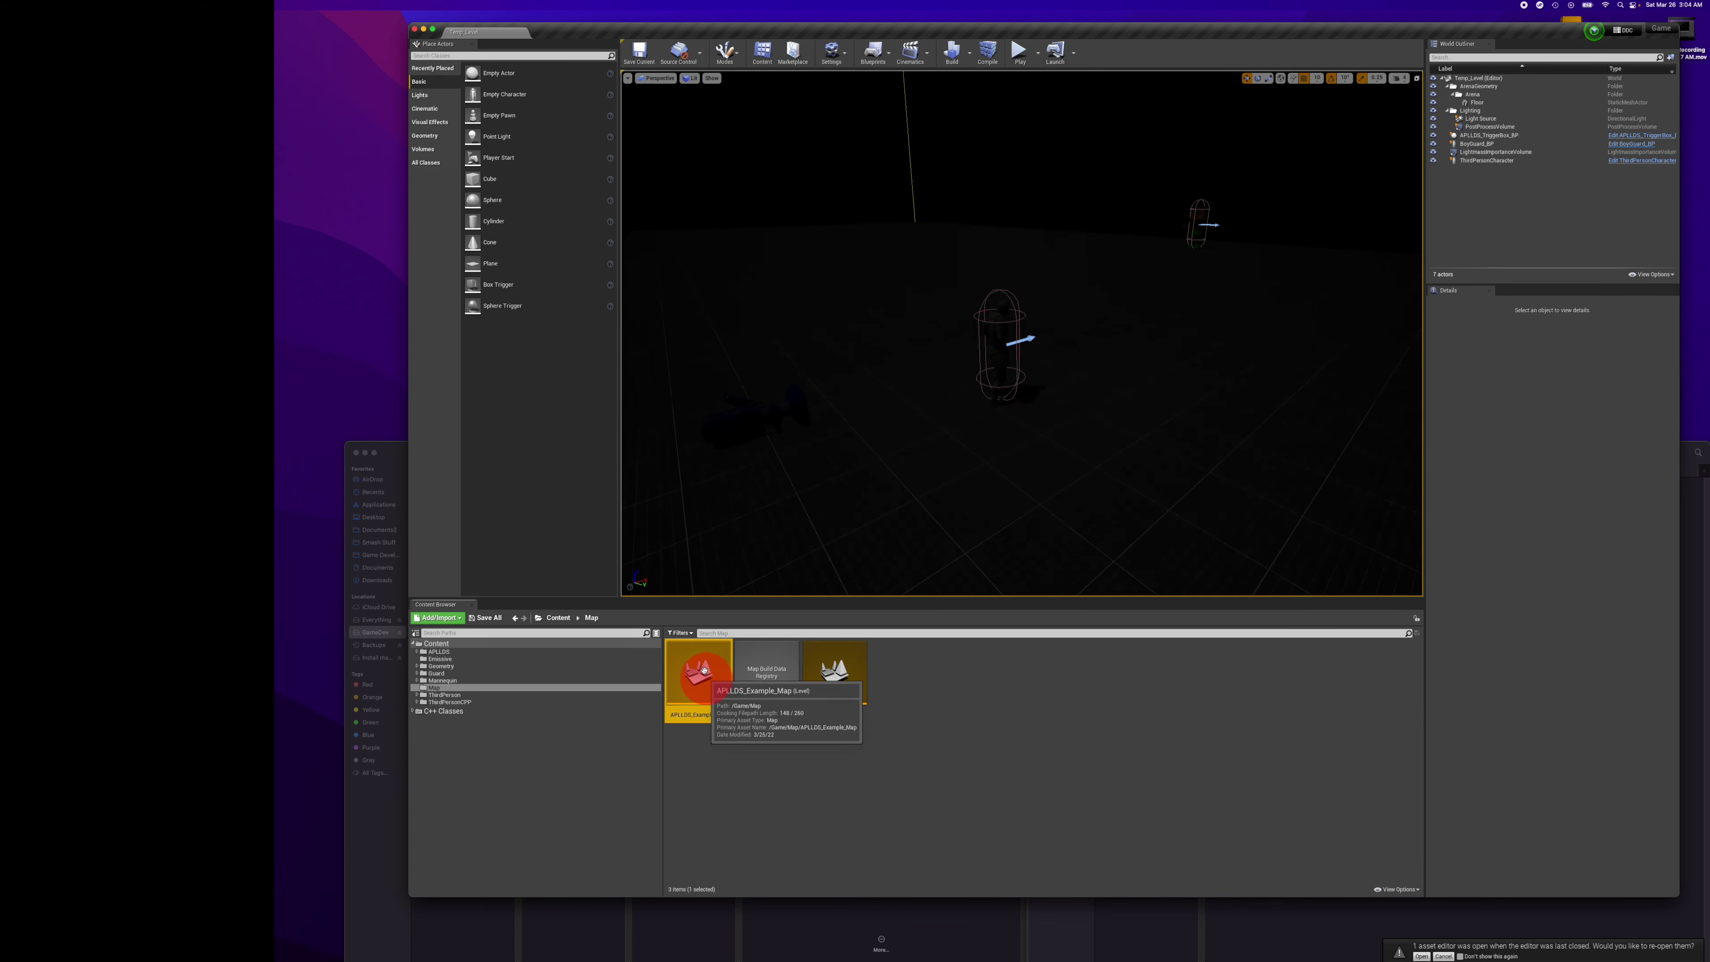
double_click(703, 665)
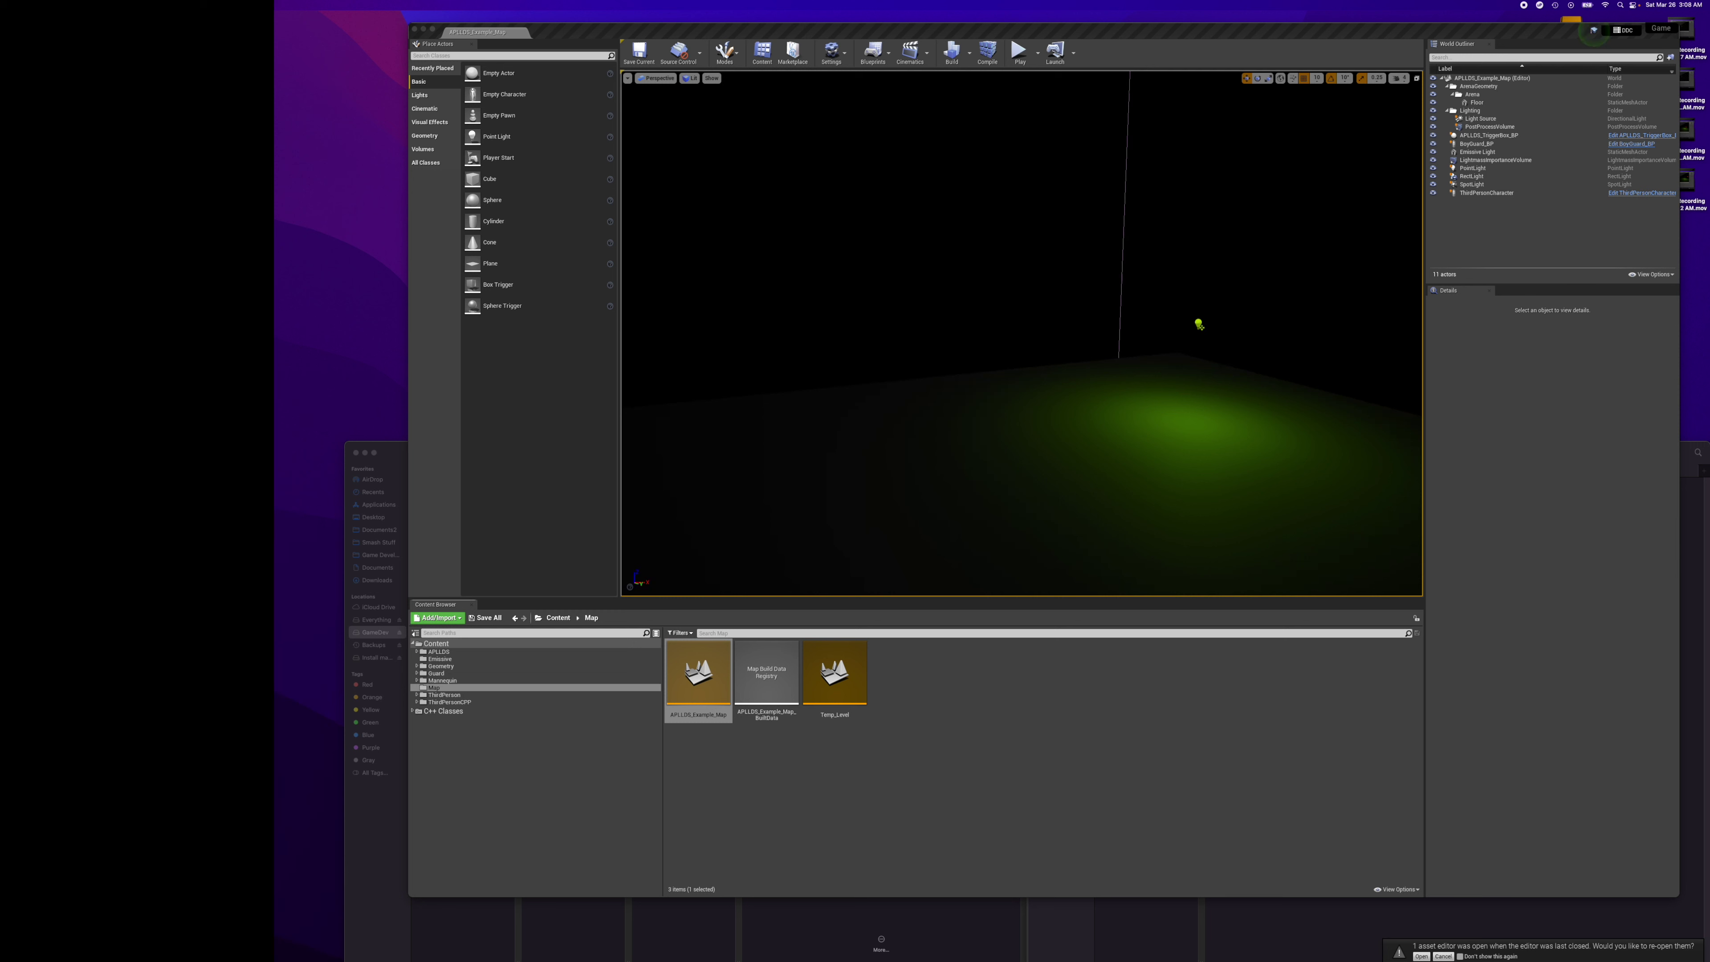
click(535, 408)
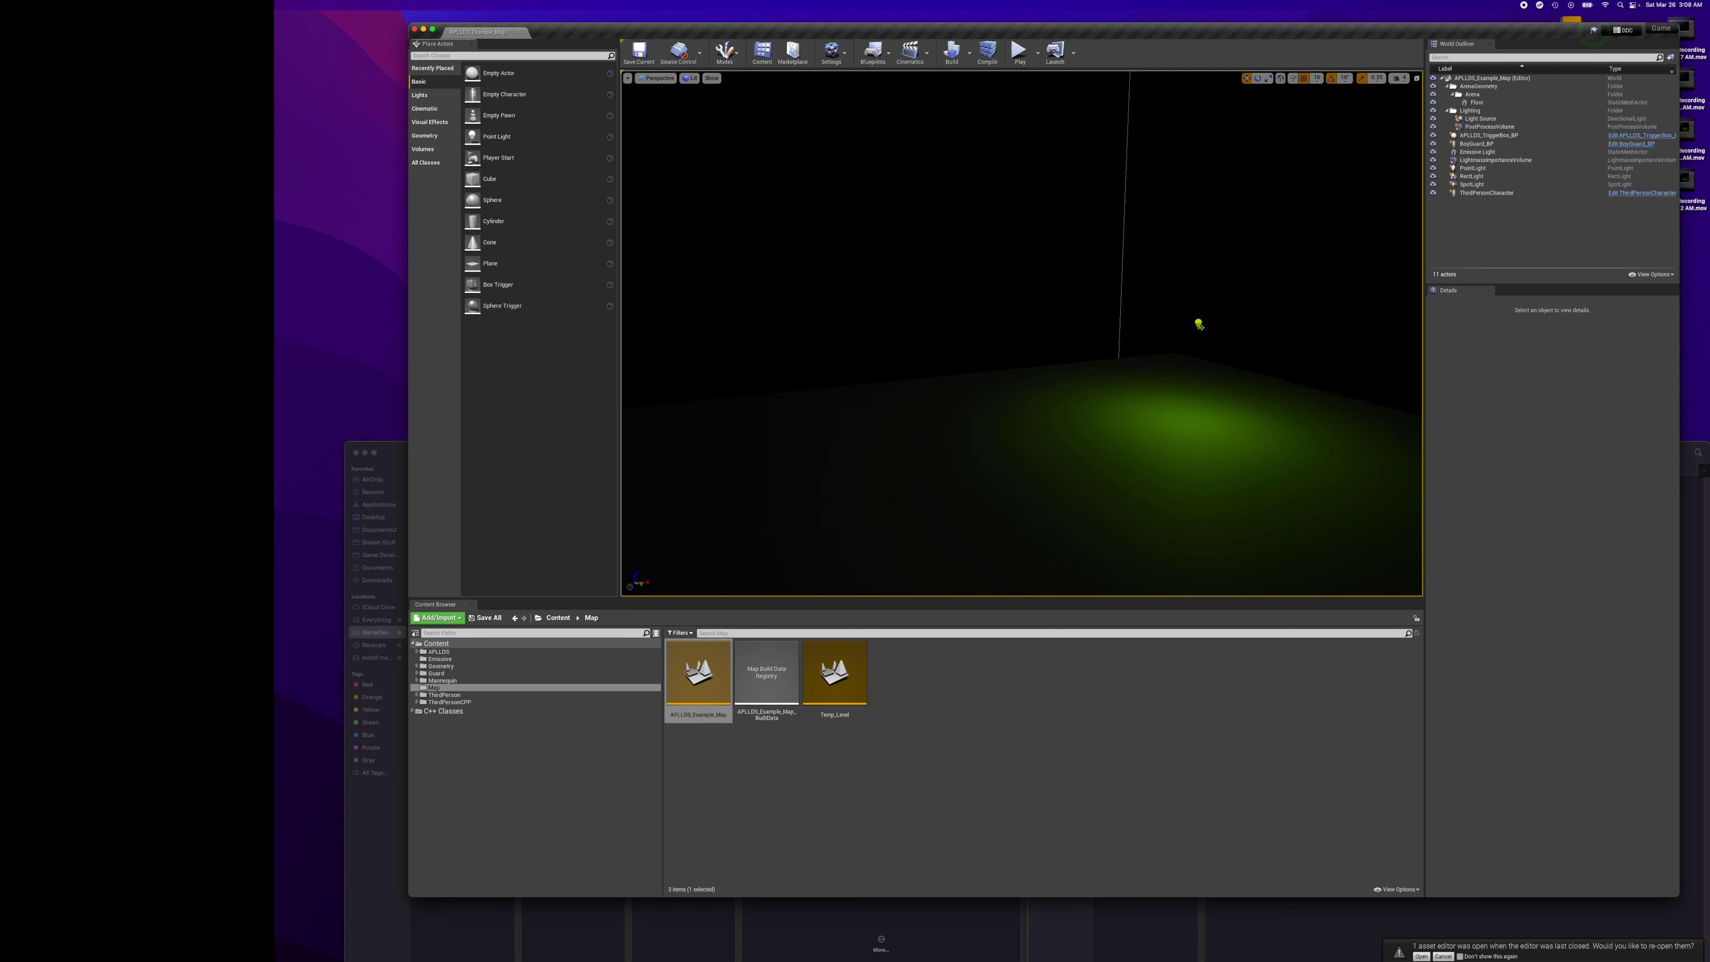
Save the open example map as Temp_Level, replacing the existing level.
key(super+alt+s)
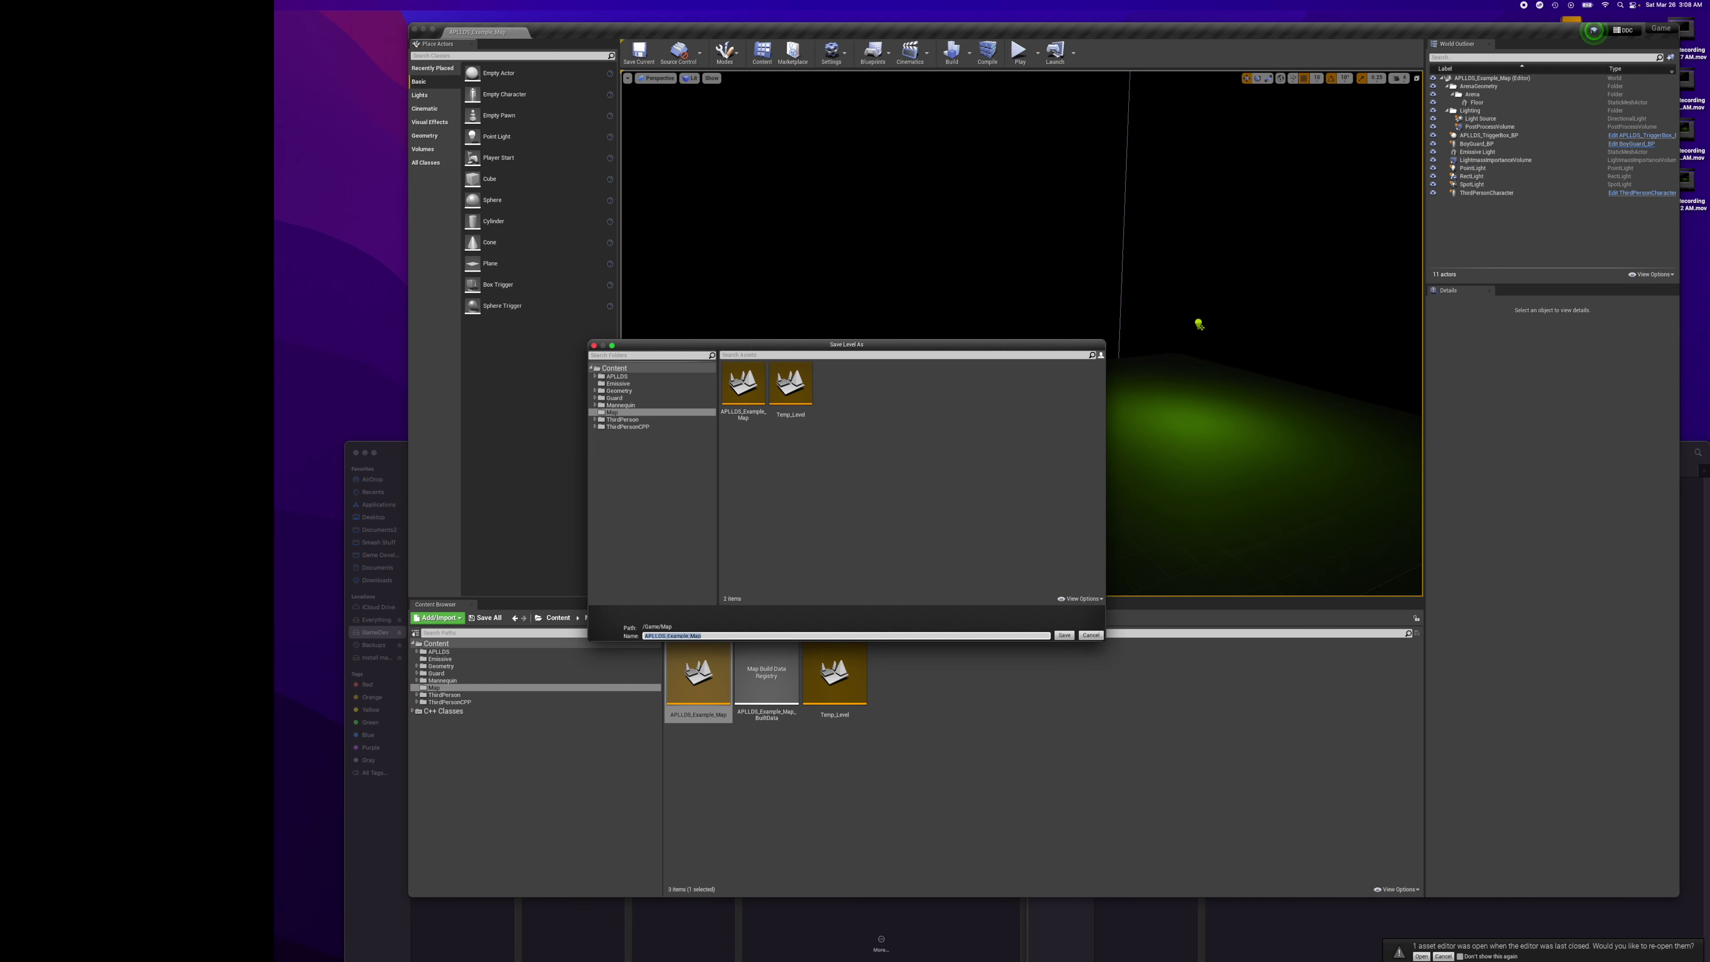
double_click(793, 383)
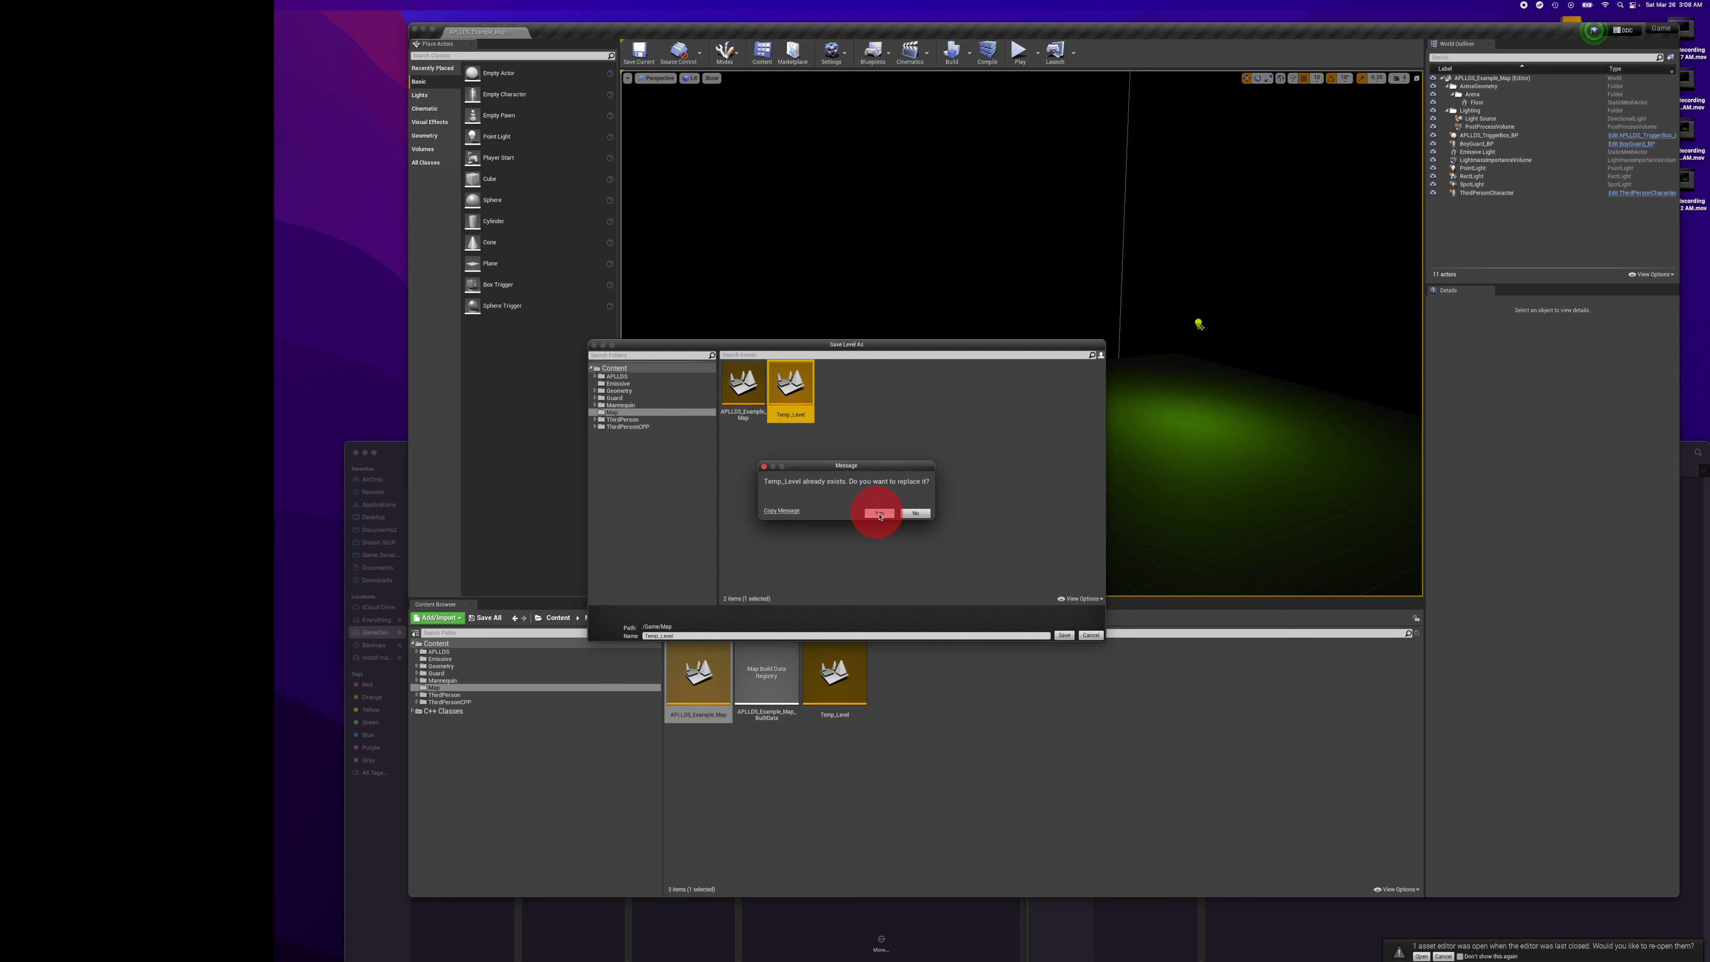
click(879, 515)
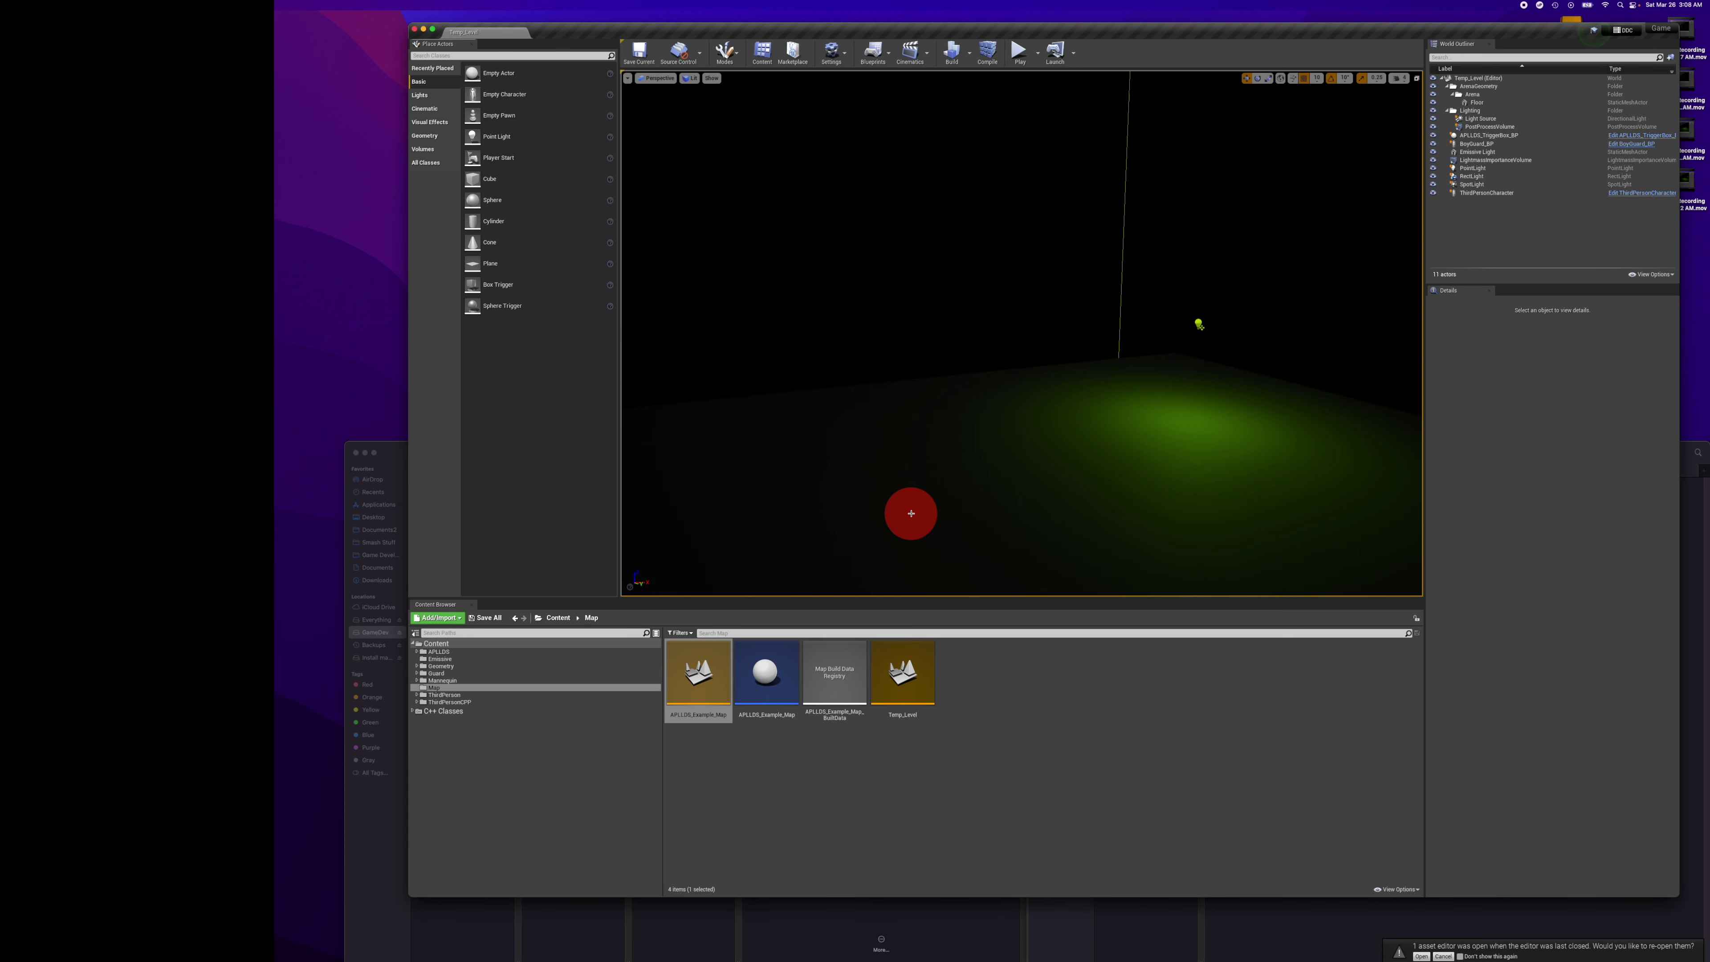
Duplicate the green point light in the level and place the copy away from the original.
right_drag(955, 448, 1050, 448)
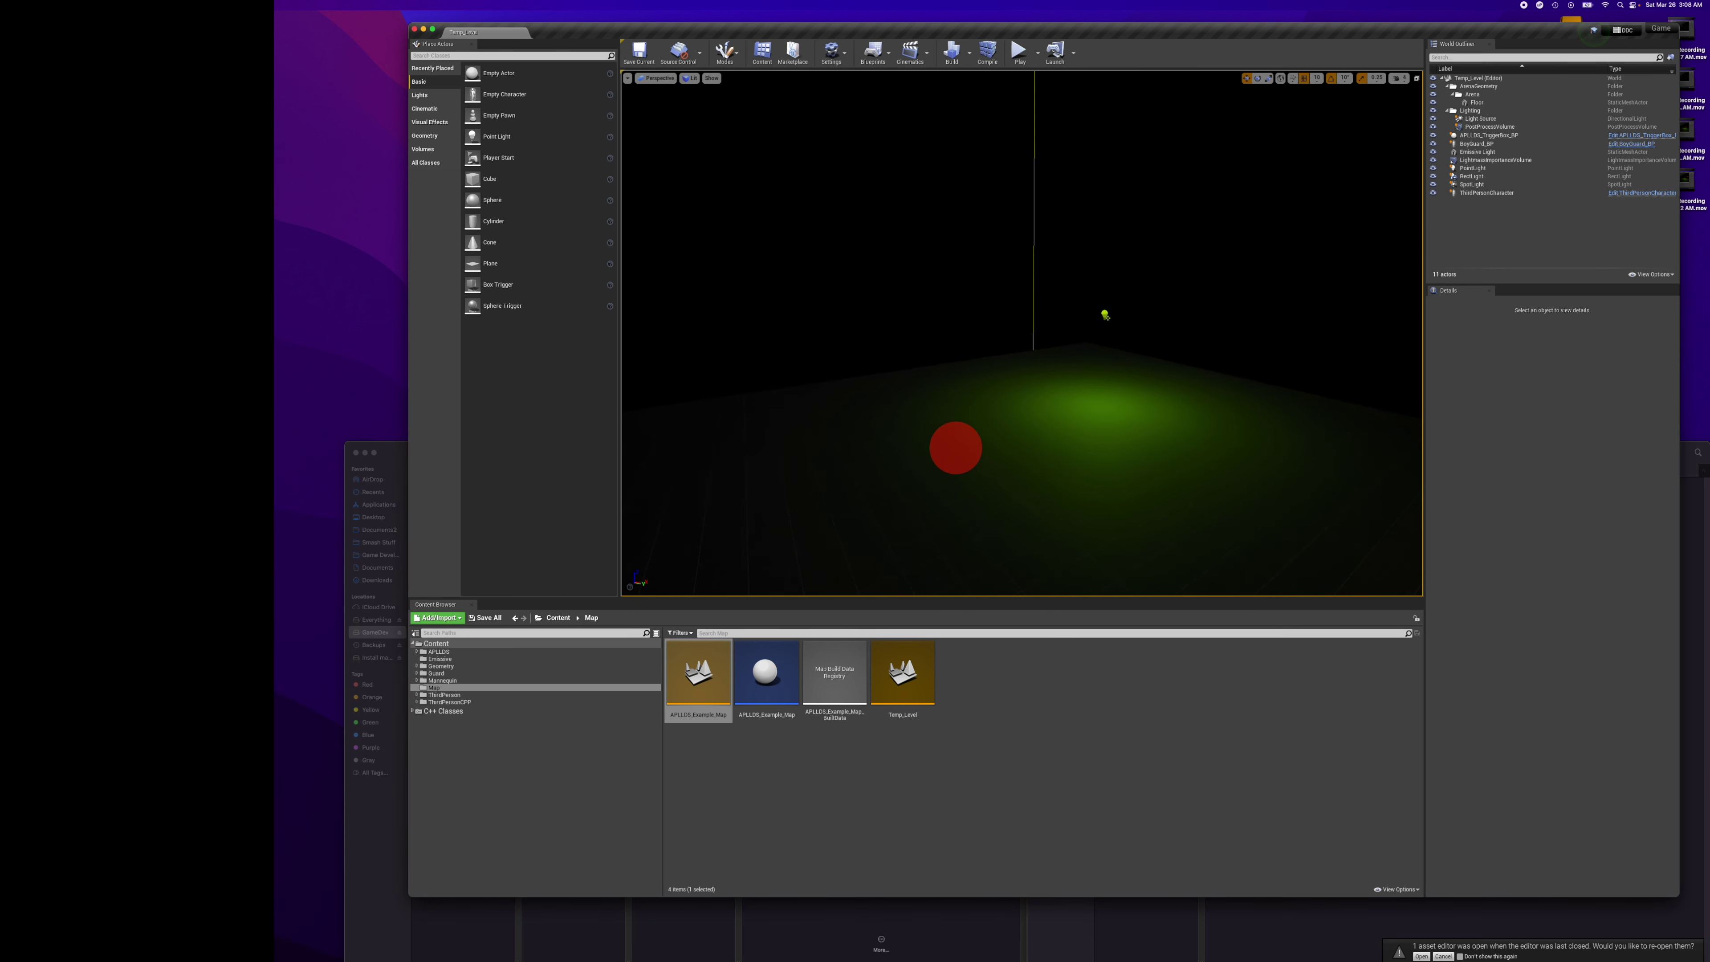
click(1103, 316)
right_drag(1103, 394, 1096, 411)
drag(1078, 359, 1056, 274)
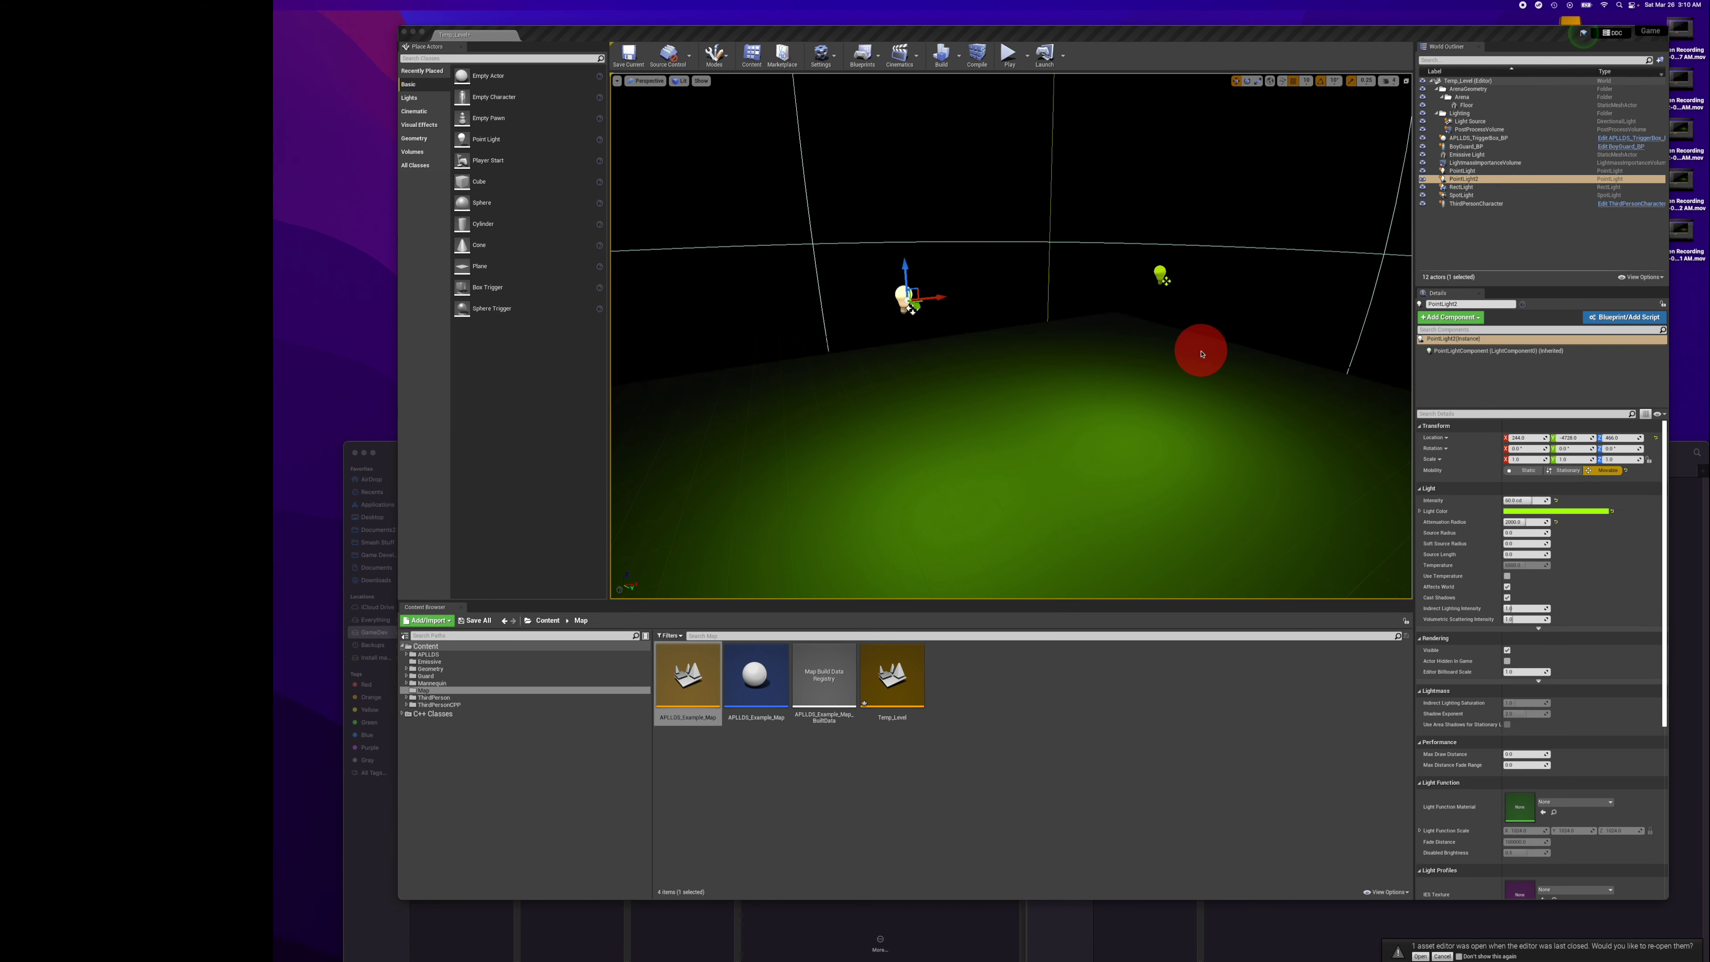
Increase the intensity of the duplicated green point light and delete the original point light from Temp_Level.
click(1533, 501)
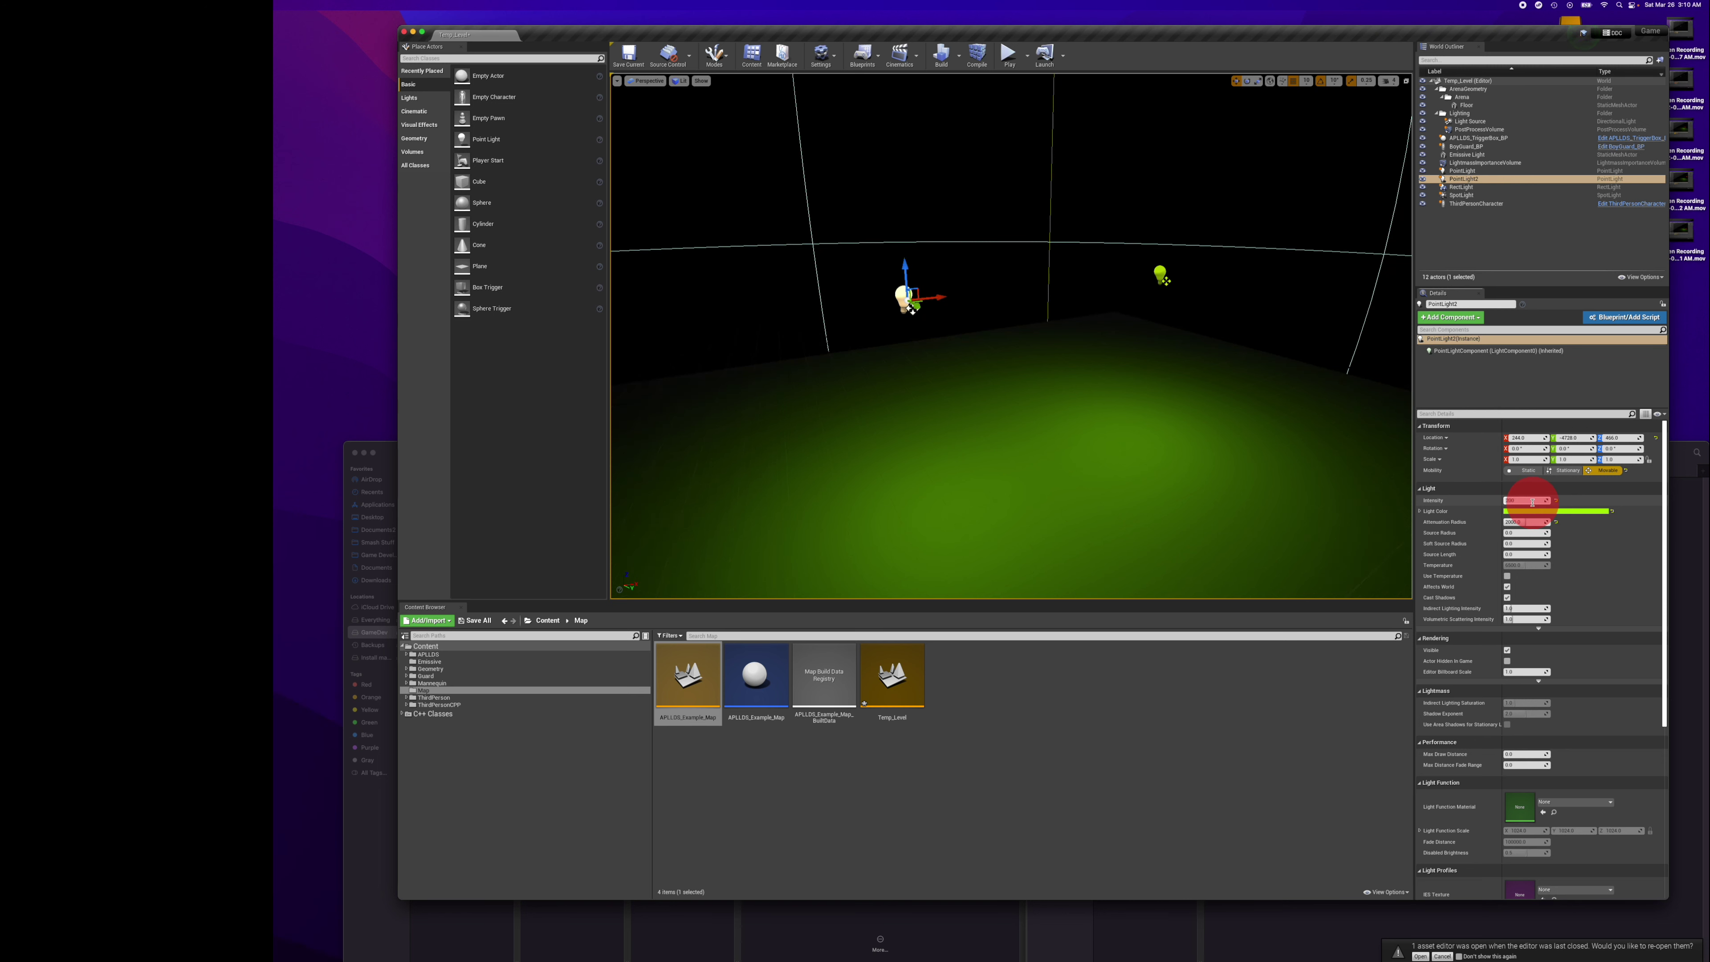
key(Return)
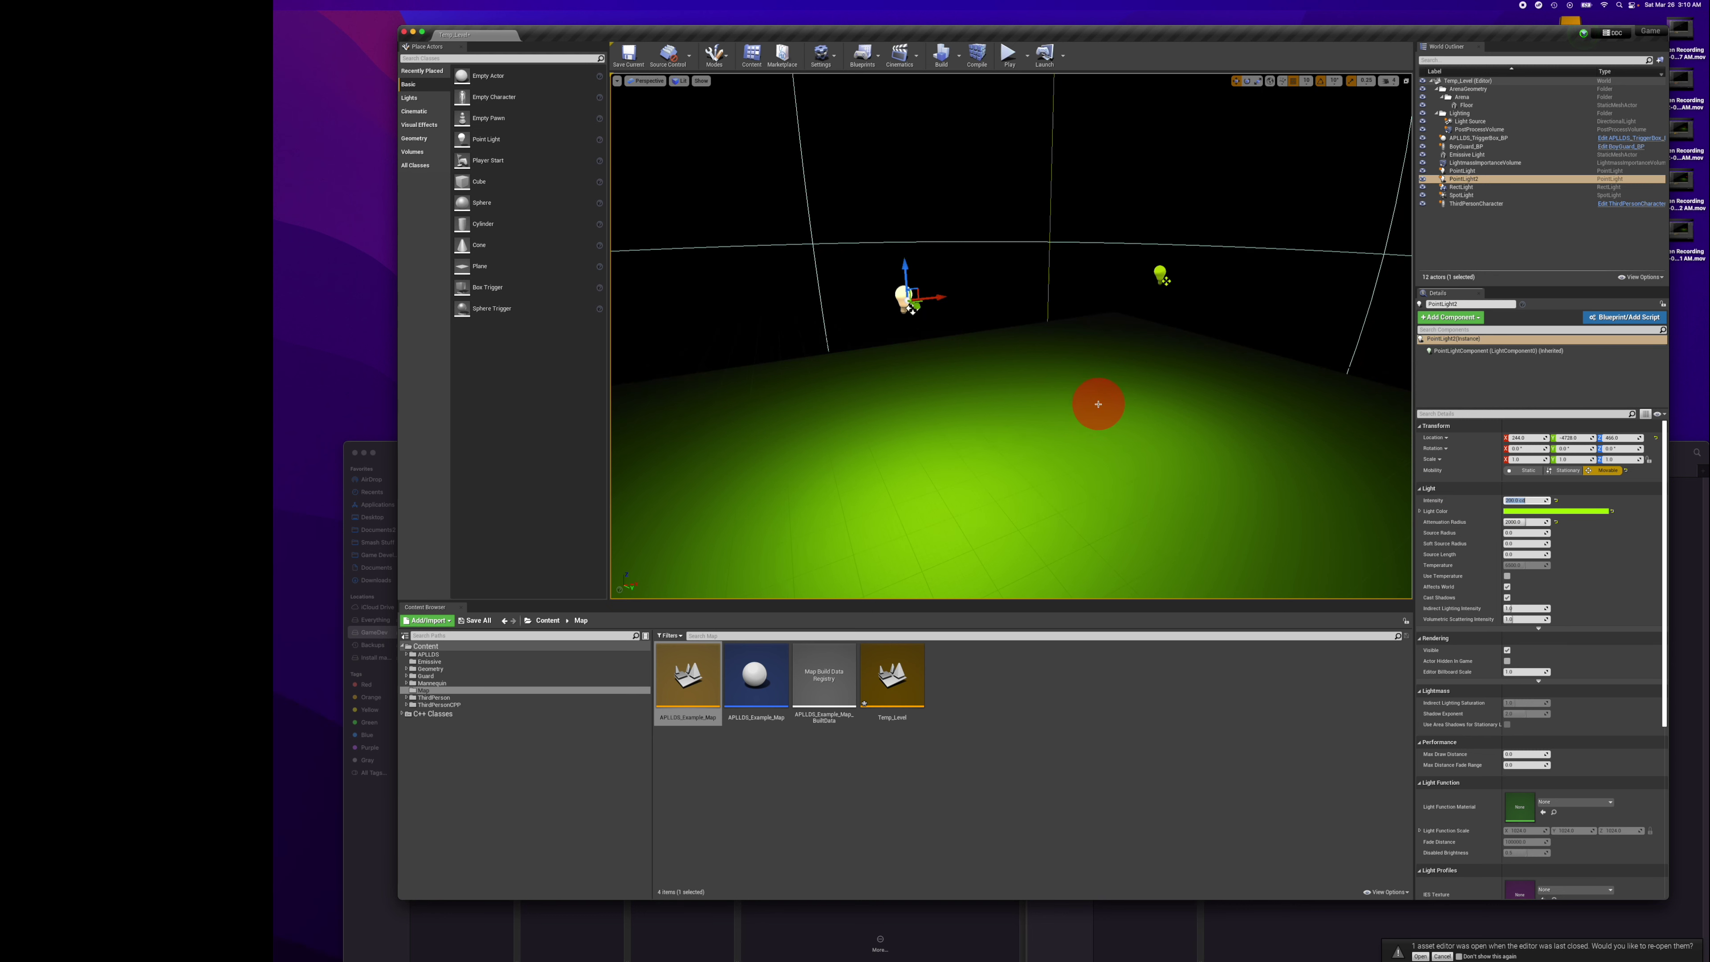
drag(1099, 401, 1062, 250)
click(1065, 288)
key(Delete)
drag(1058, 327, 1054, 320)
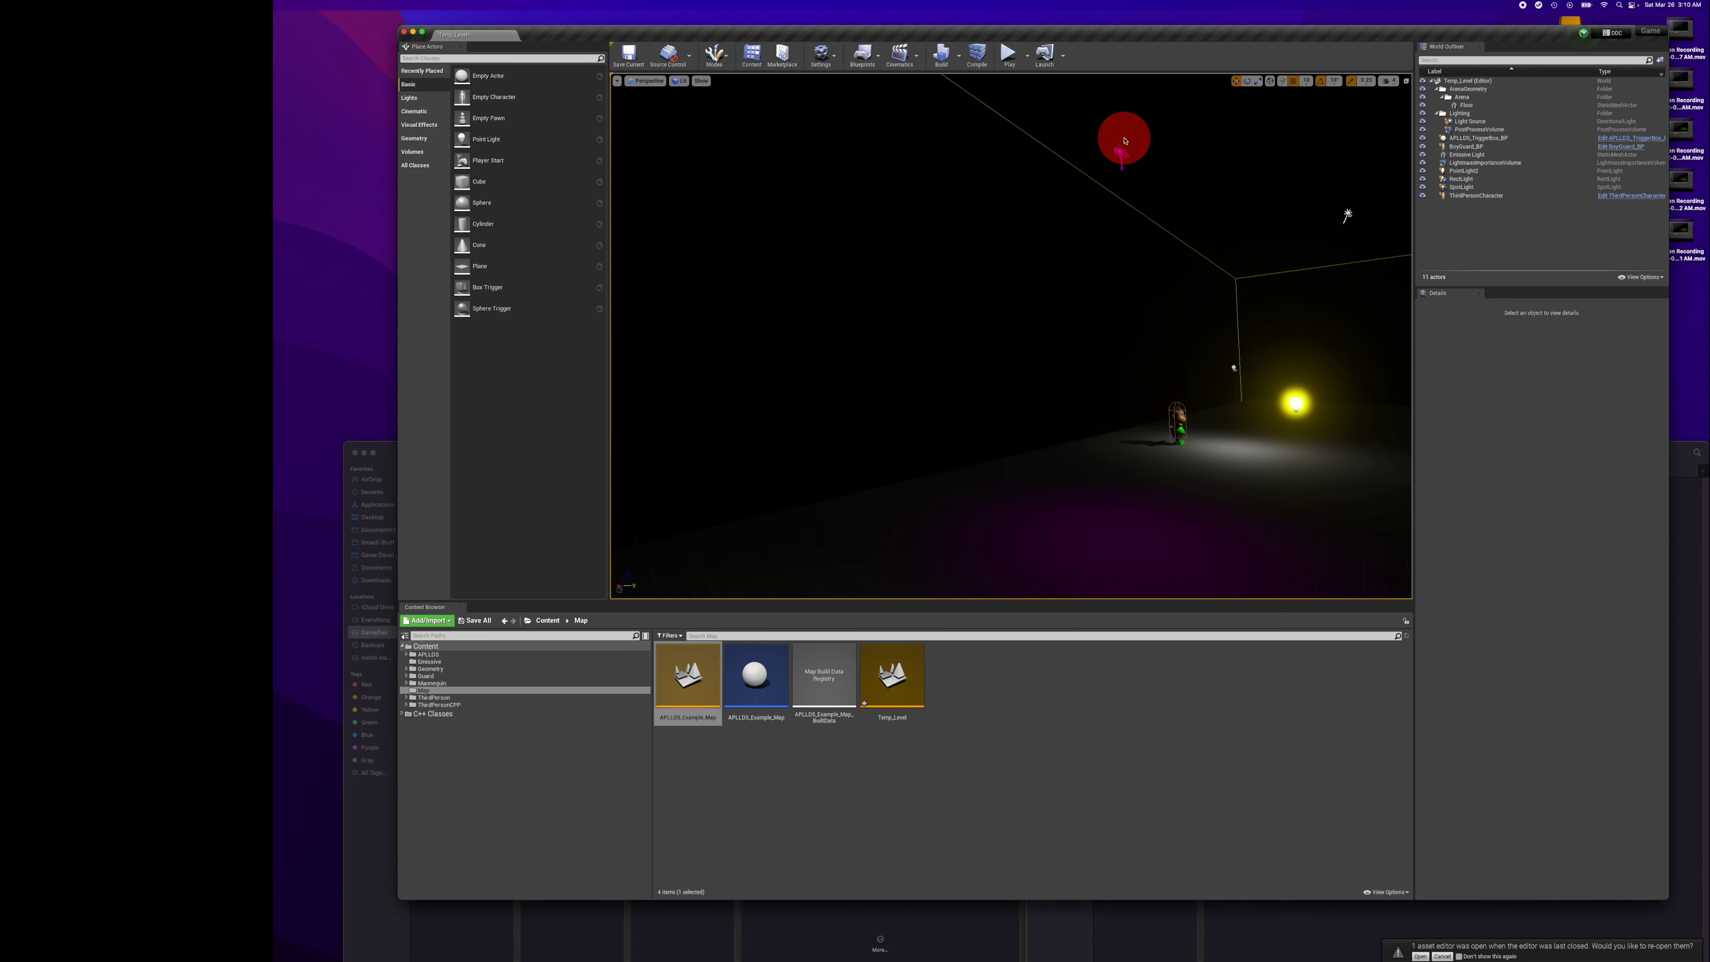
Delete the magenta spot light, the white rect light and the yellow emissive light from Temp_Level.
click(1116, 163)
key(Delete)
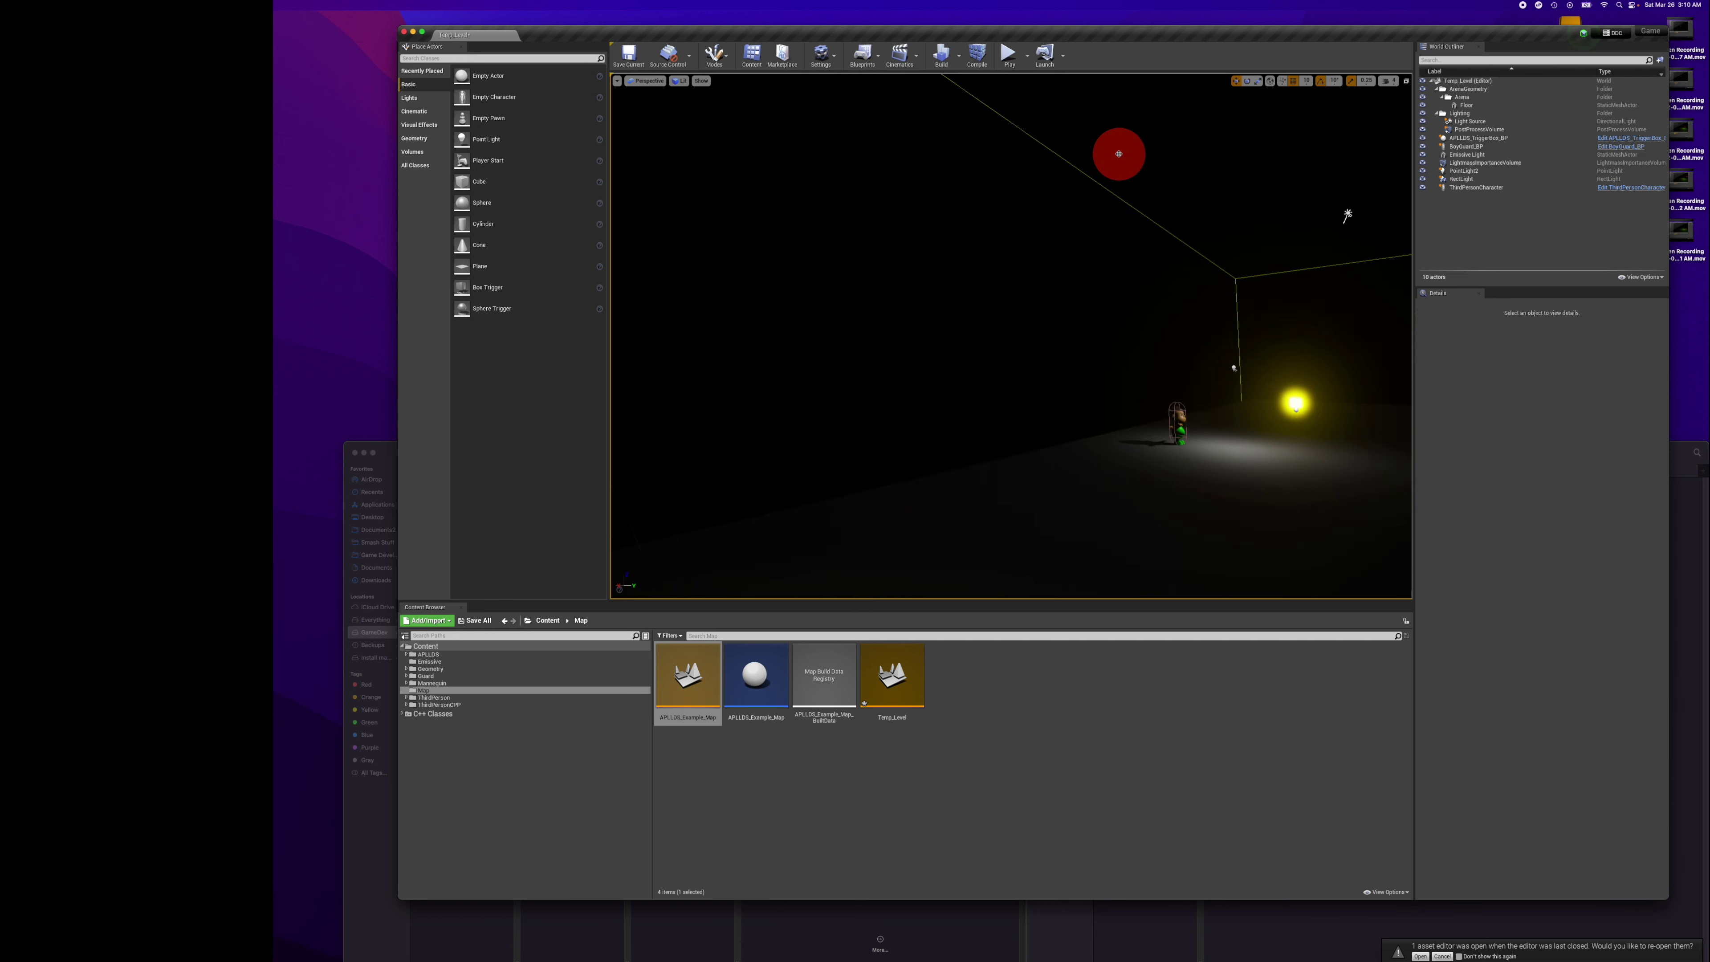
drag(1113, 370, 1111, 333)
click(1130, 332)
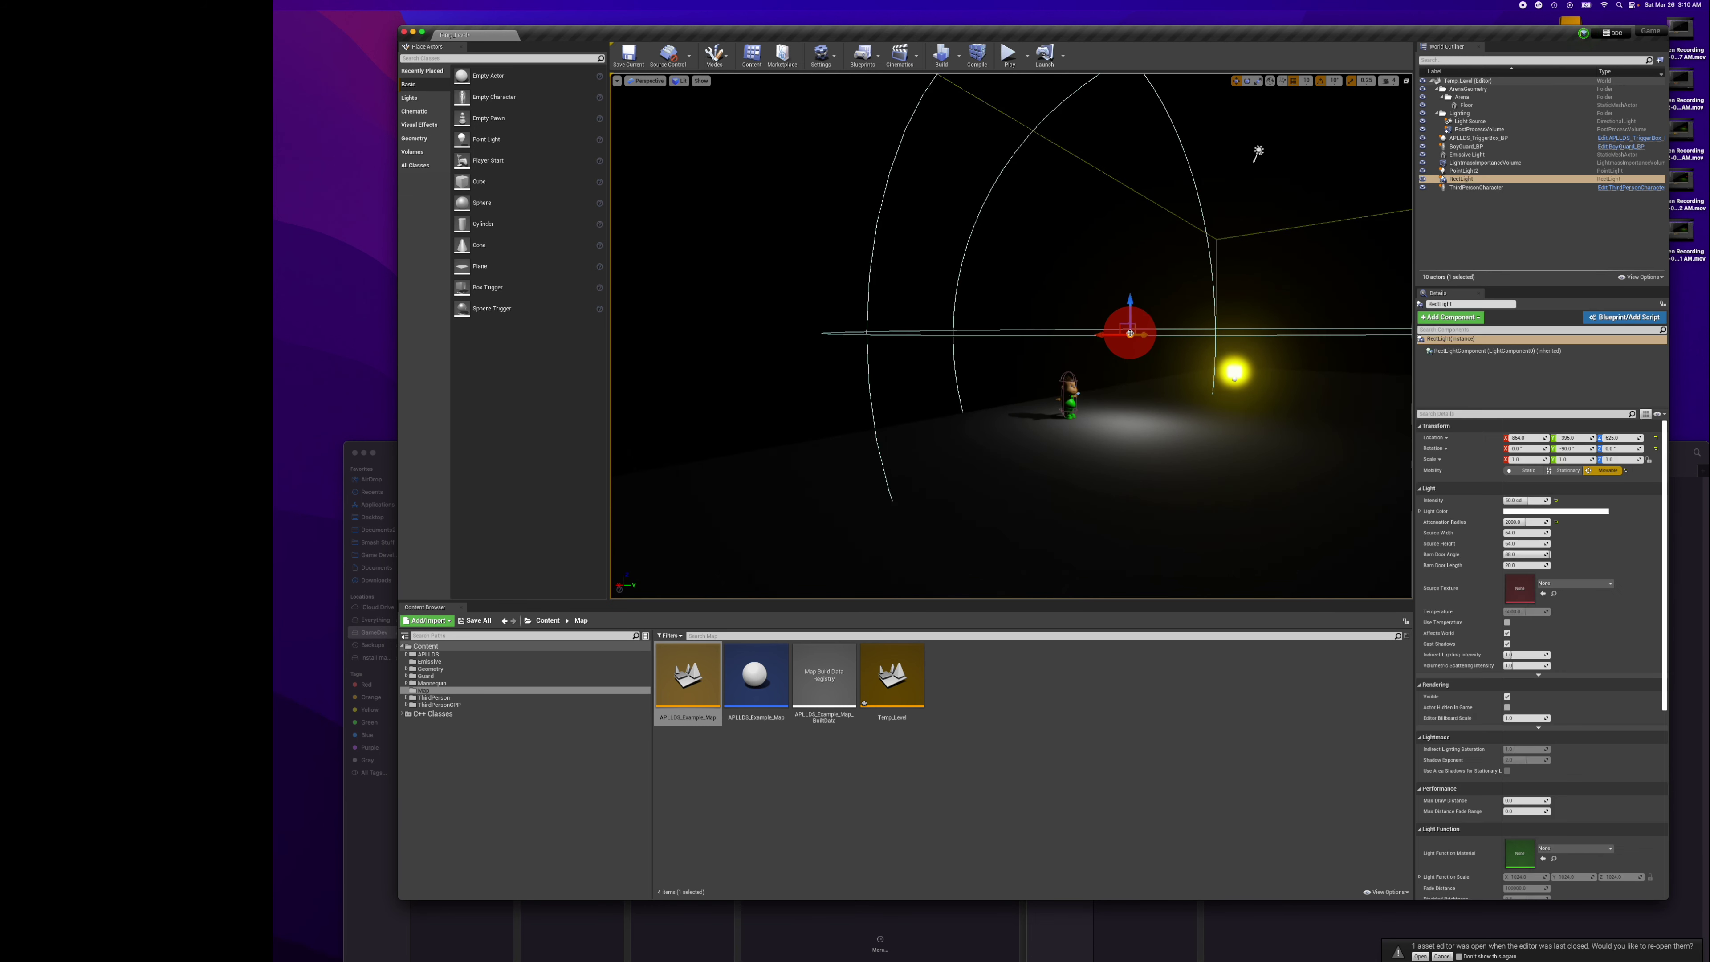
key(Delete)
drag(1128, 332, 1113, 355)
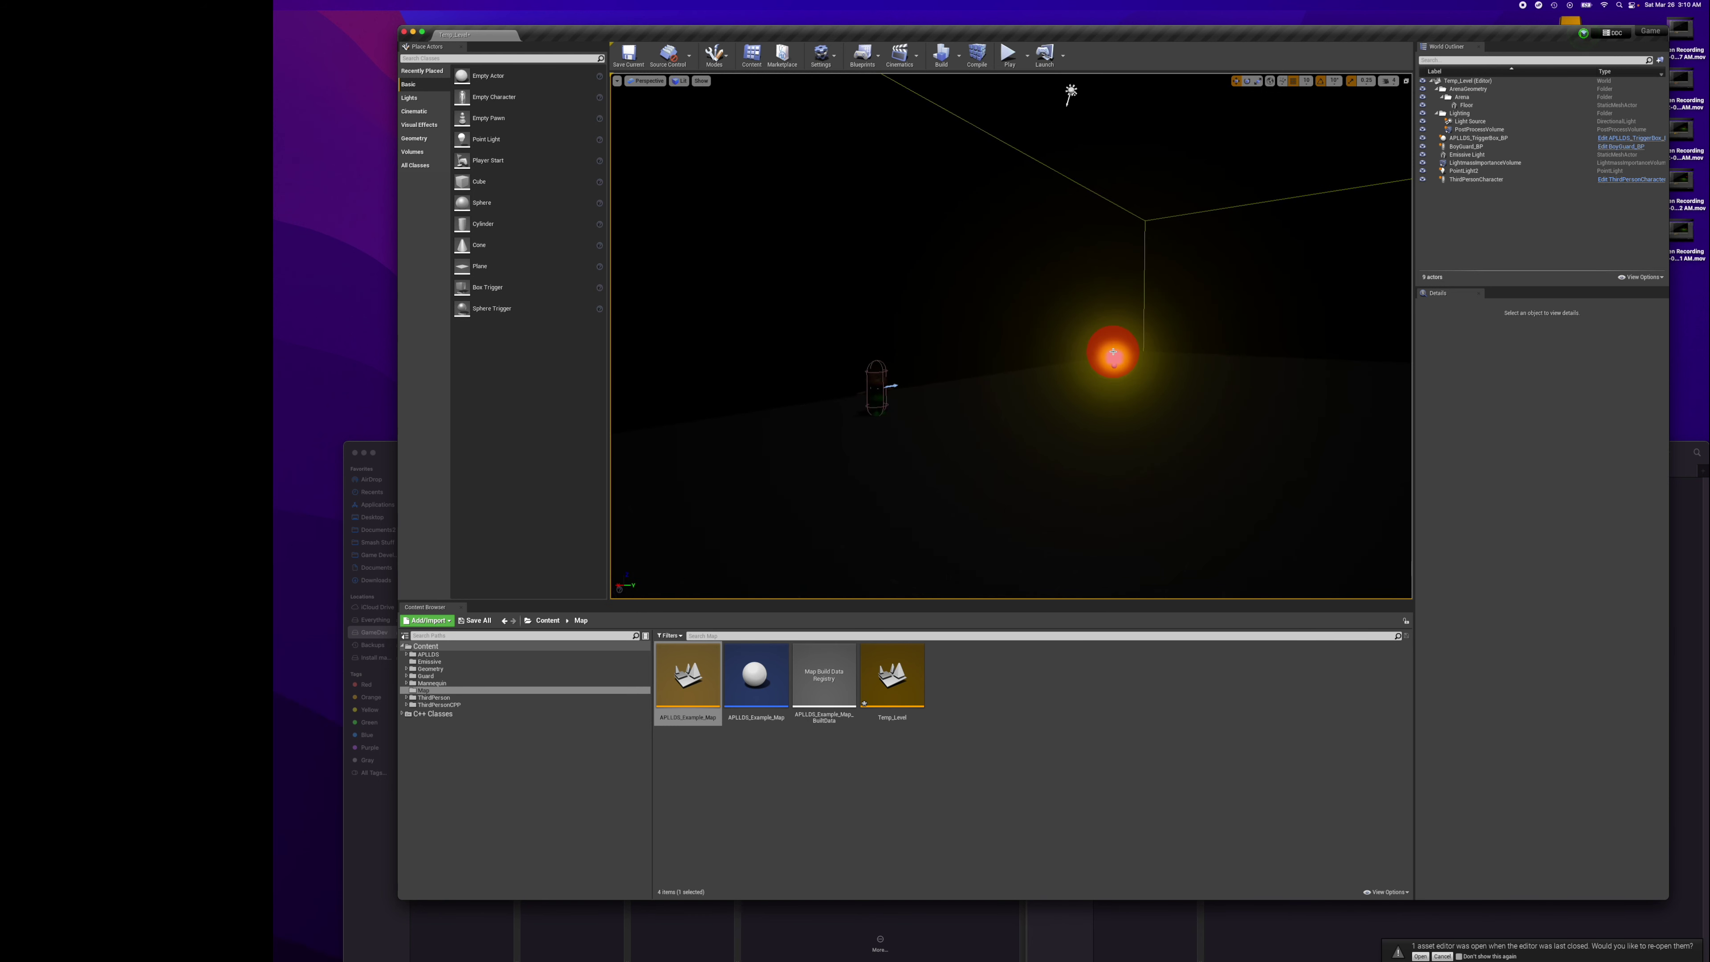
click(1113, 355)
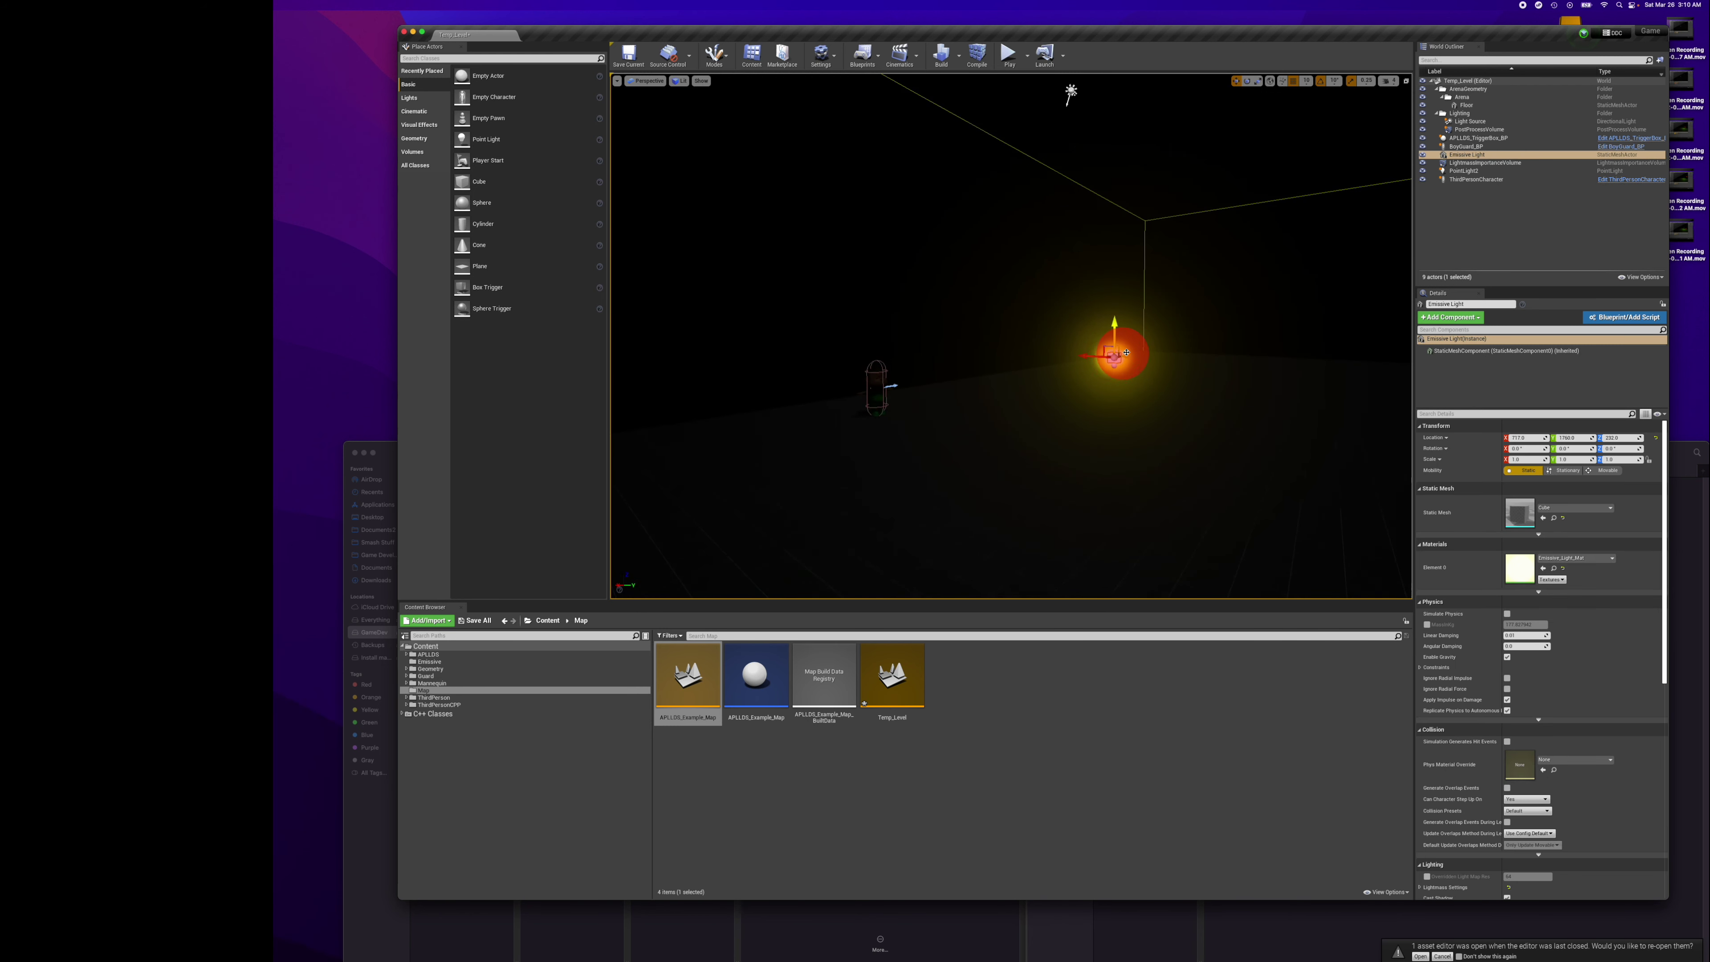
key(Delete)
Select the directional Light Source and build the level's lighting.
drag(1119, 355, 1036, 142)
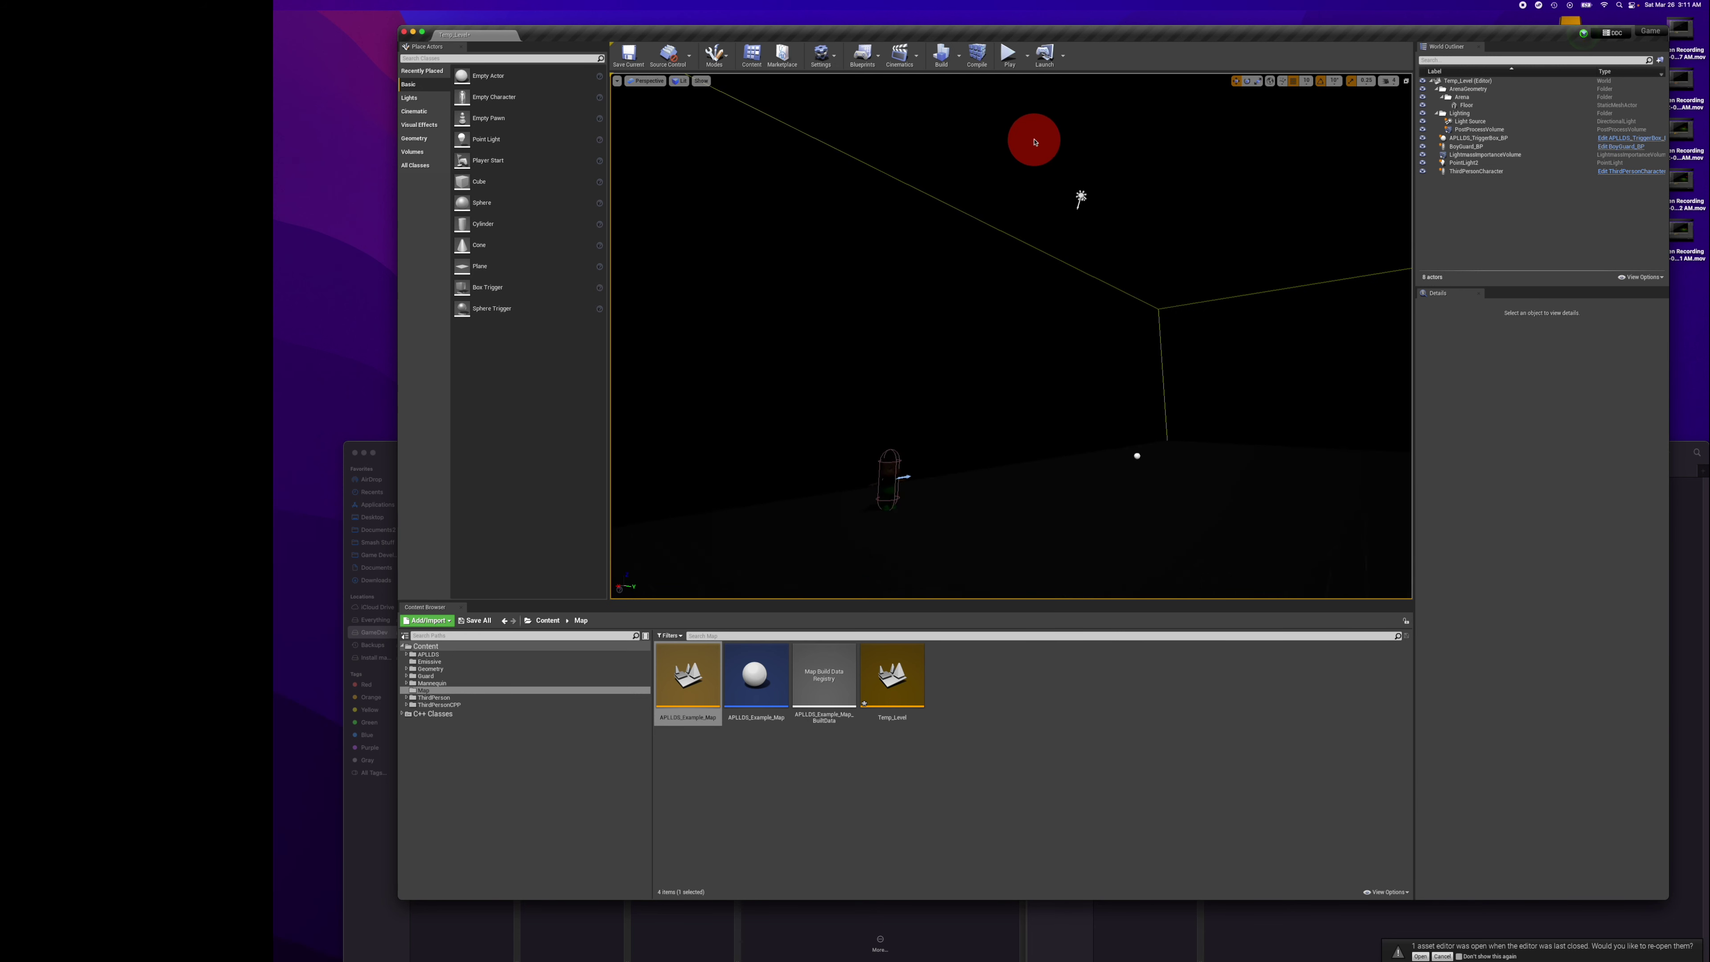
click(1080, 196)
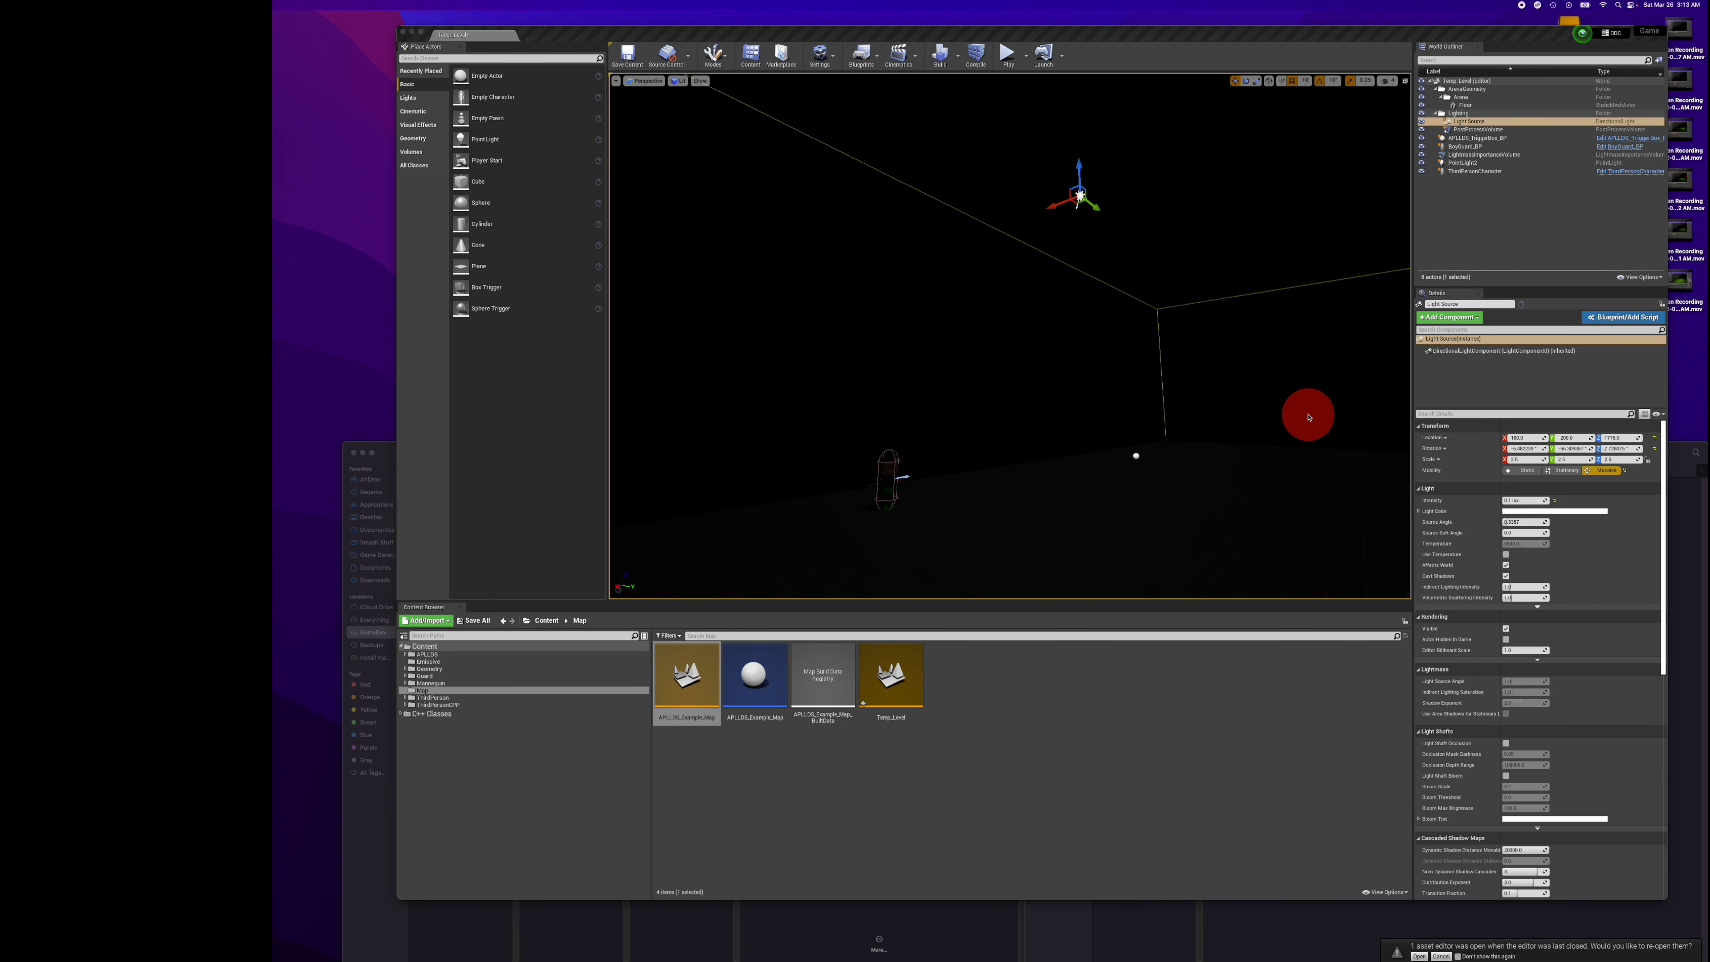
click(940, 59)
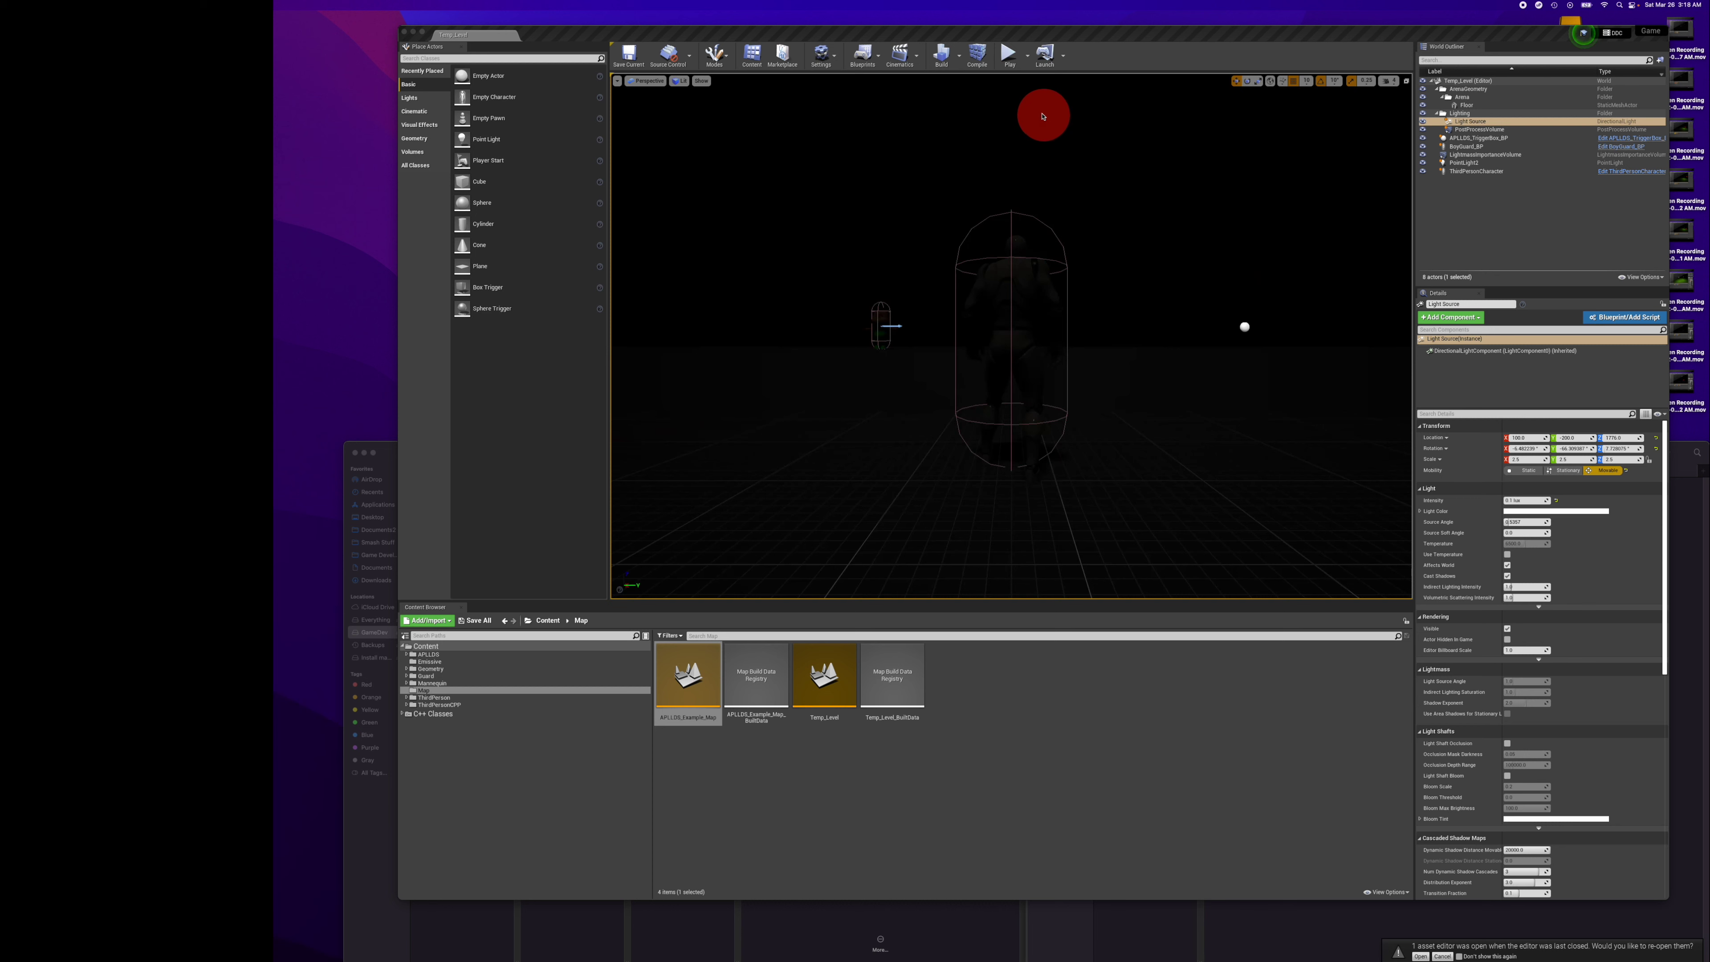
Play the level, run the character under the green point light, and capture the printed point light result in a screenshot.
click(1012, 59)
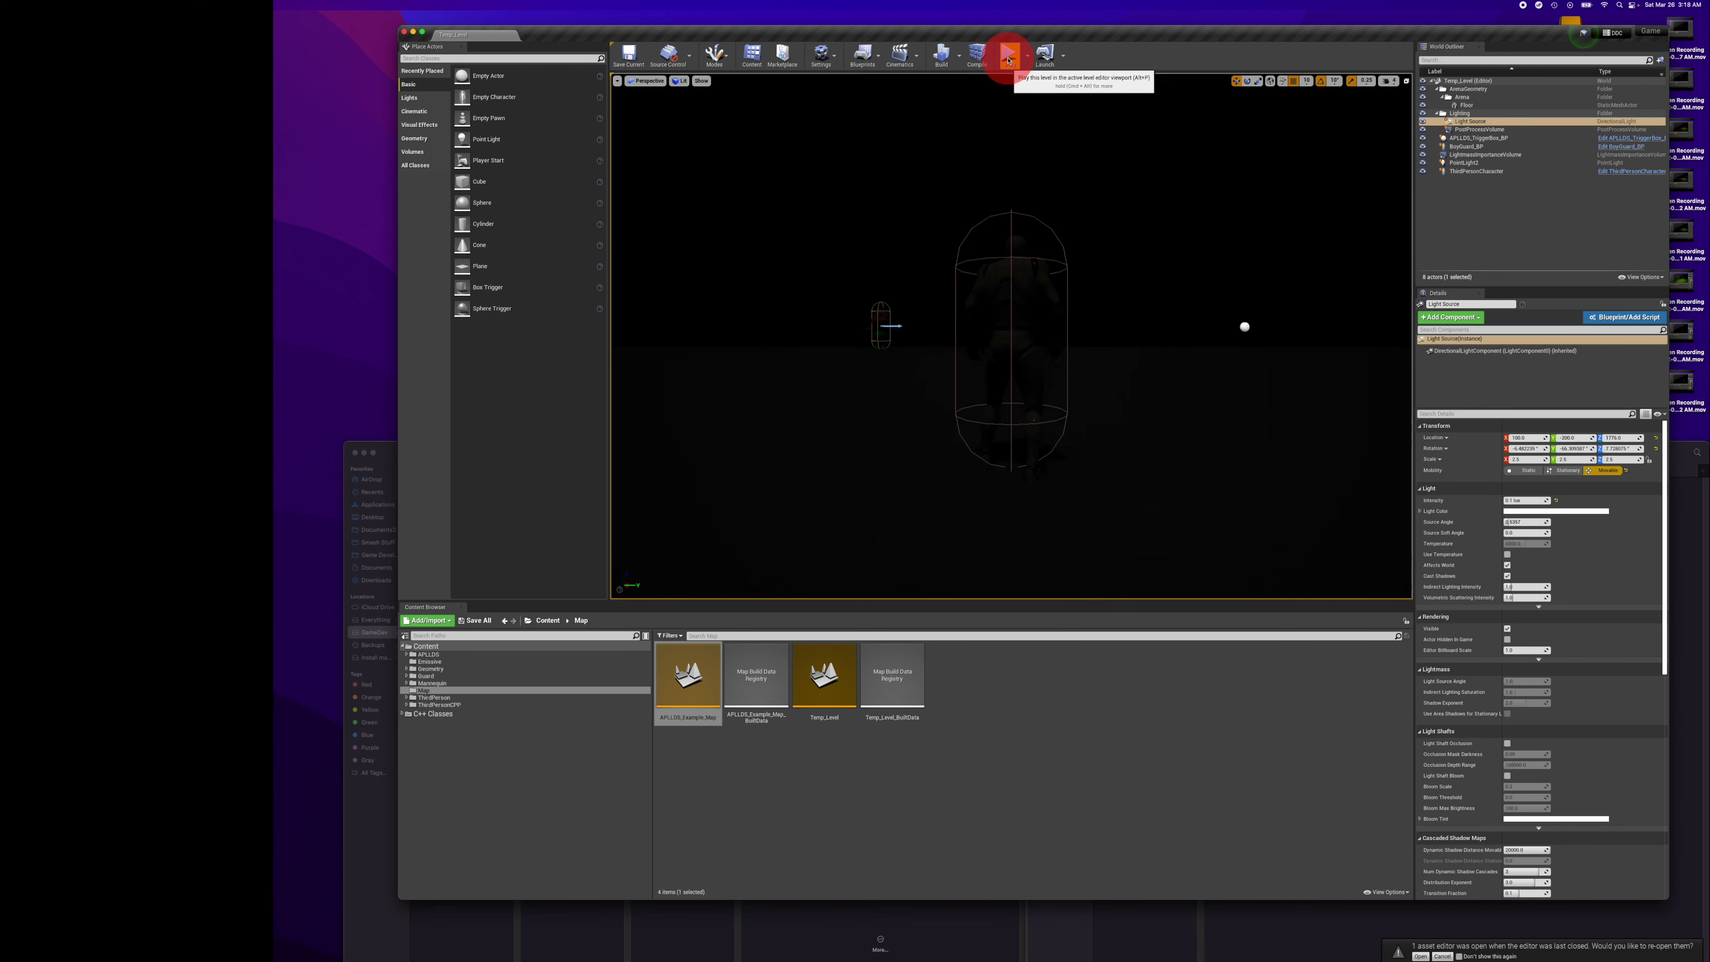
click(1190, 399)
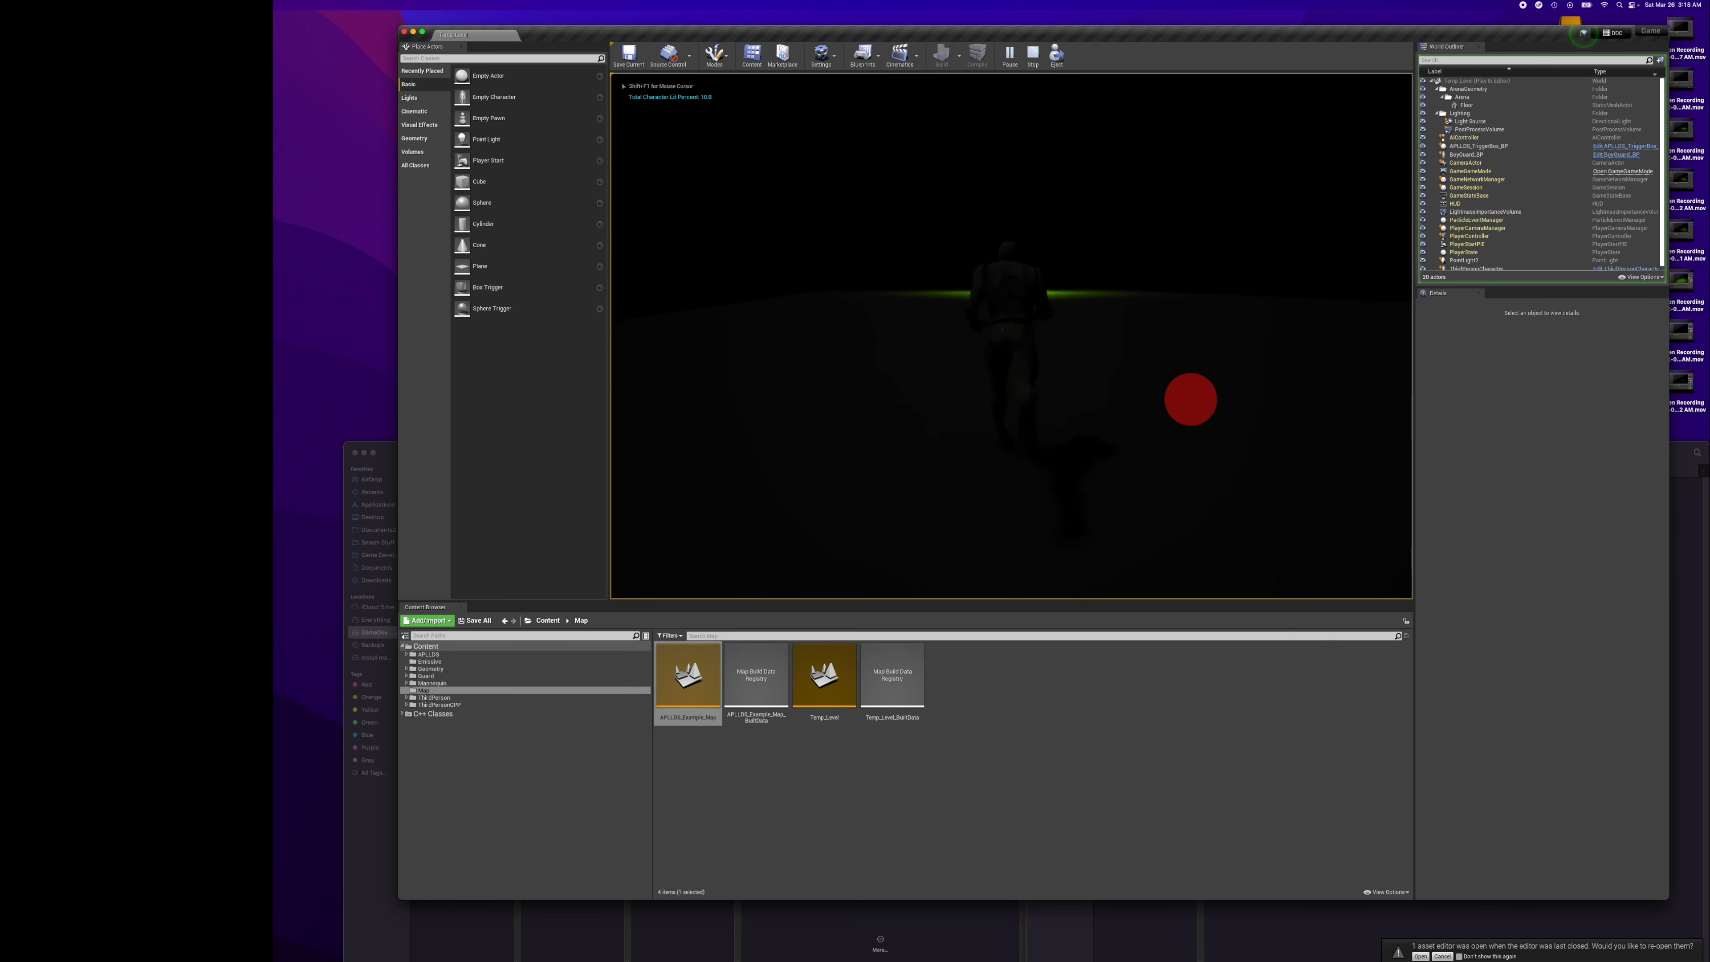
key(w)
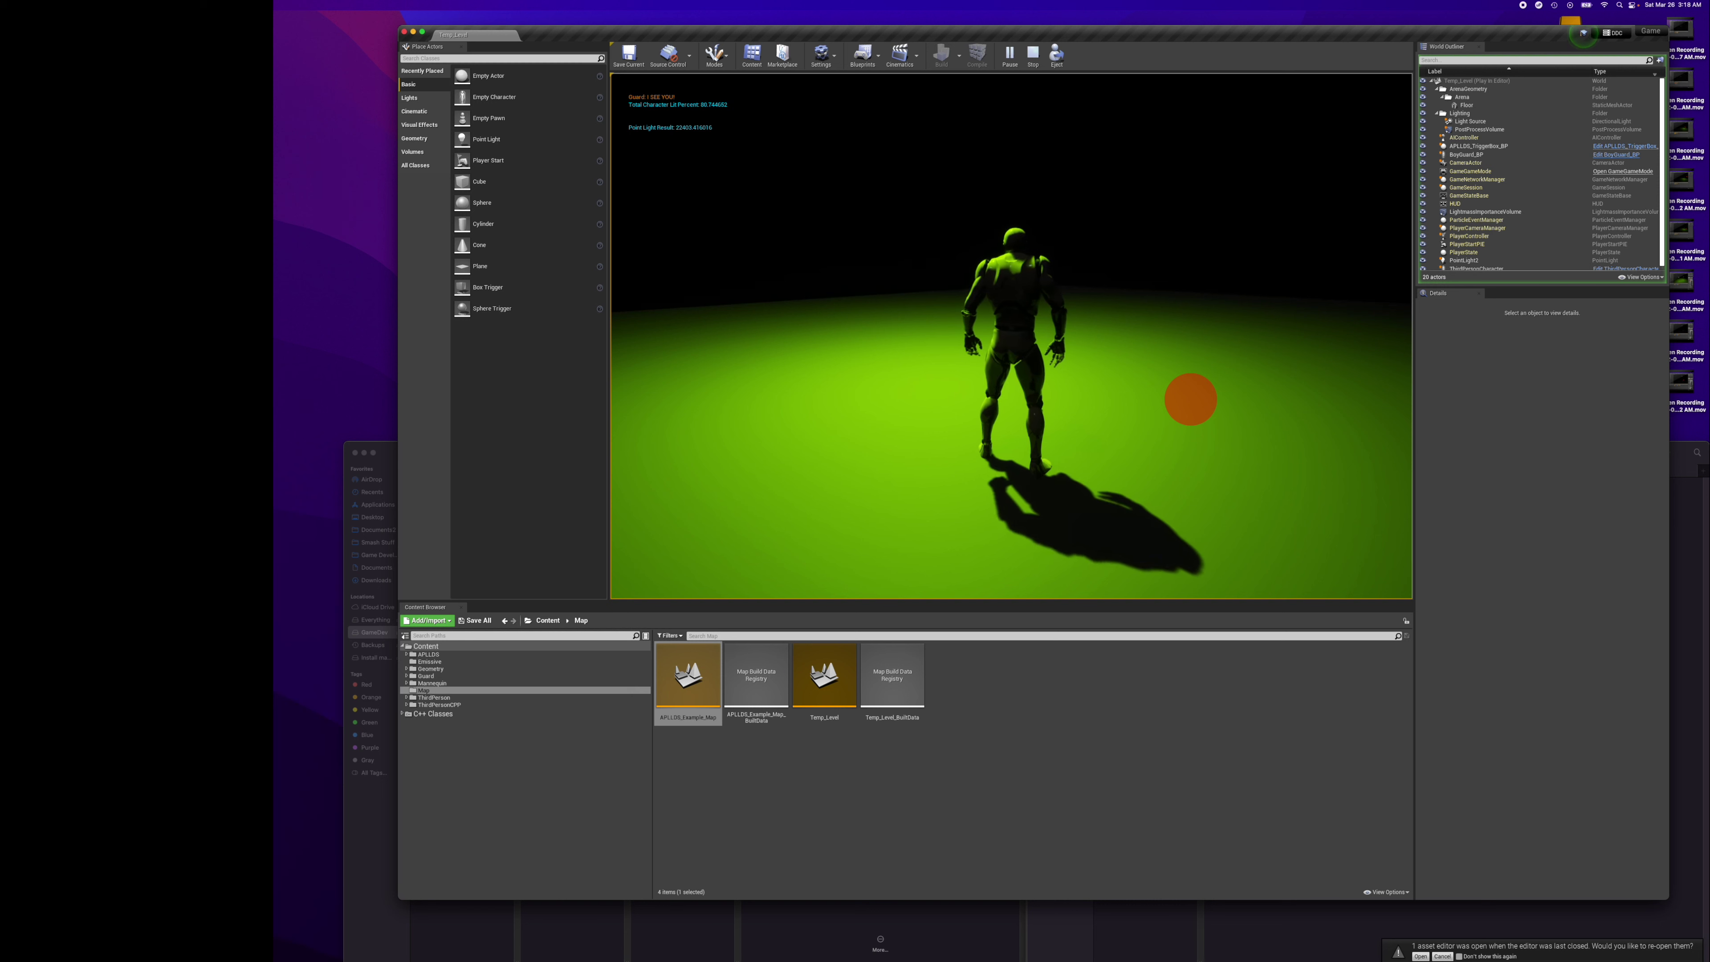
key(super+shift+3)
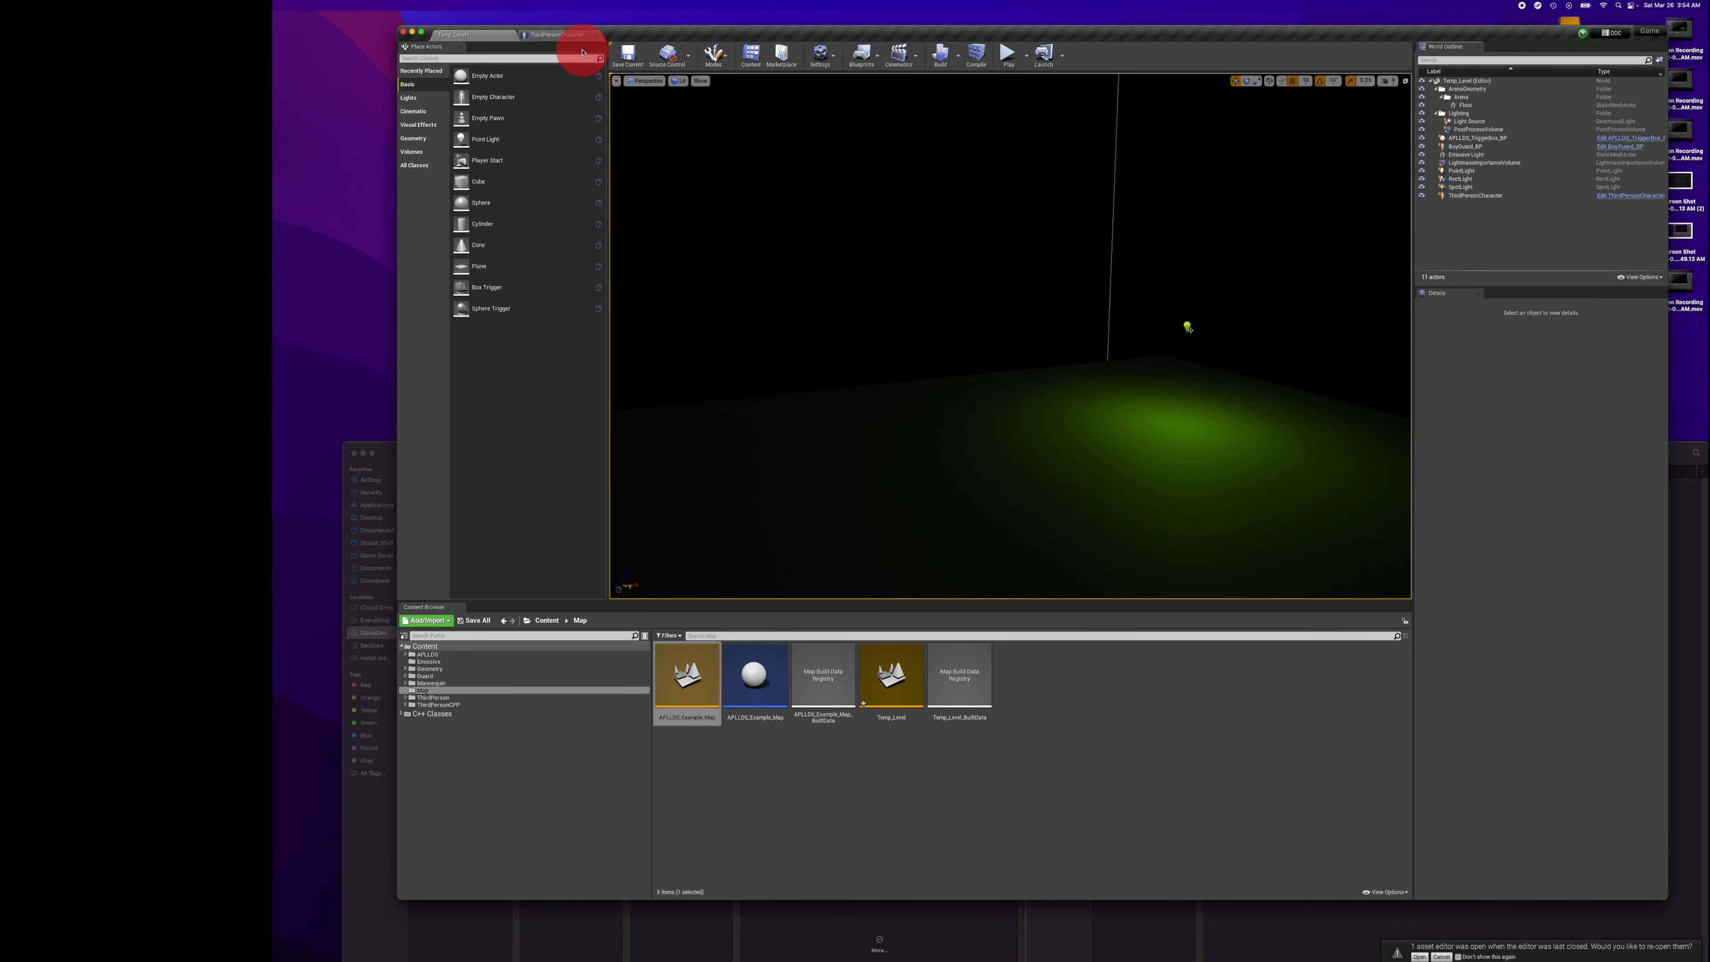
In the ThirdPersonCharacter blueprint, set the APLLDS component's Point Light Result to the captured point light value, then compile and save.
click(571, 35)
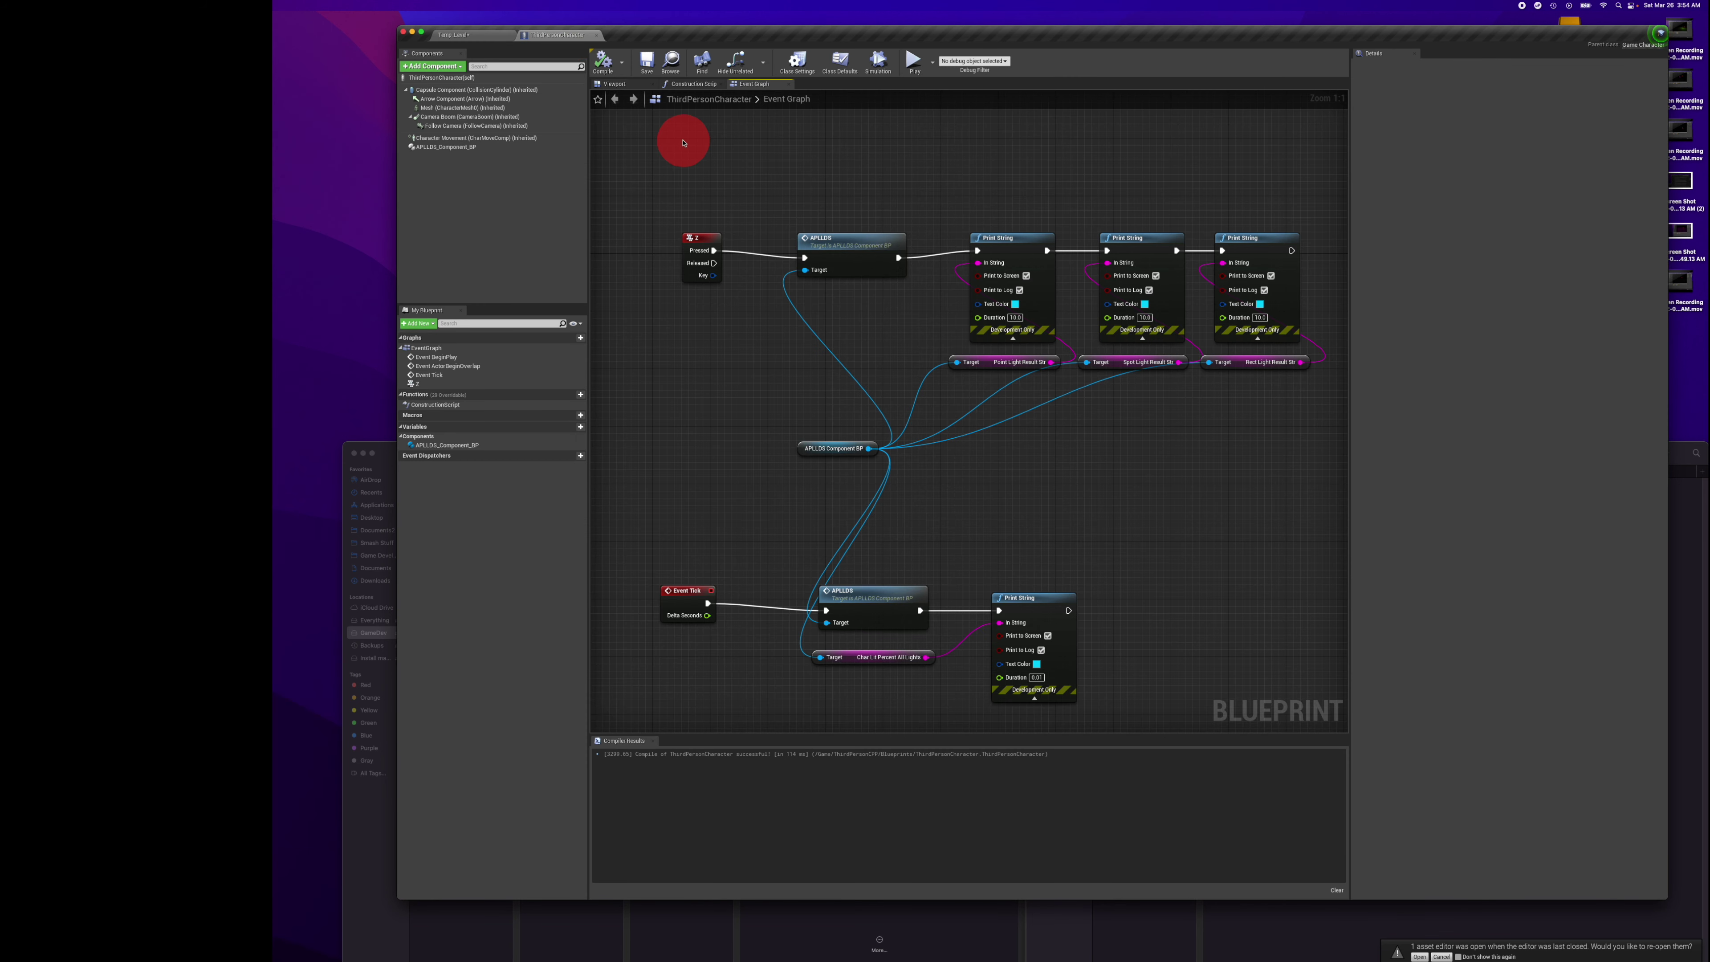
click(470, 147)
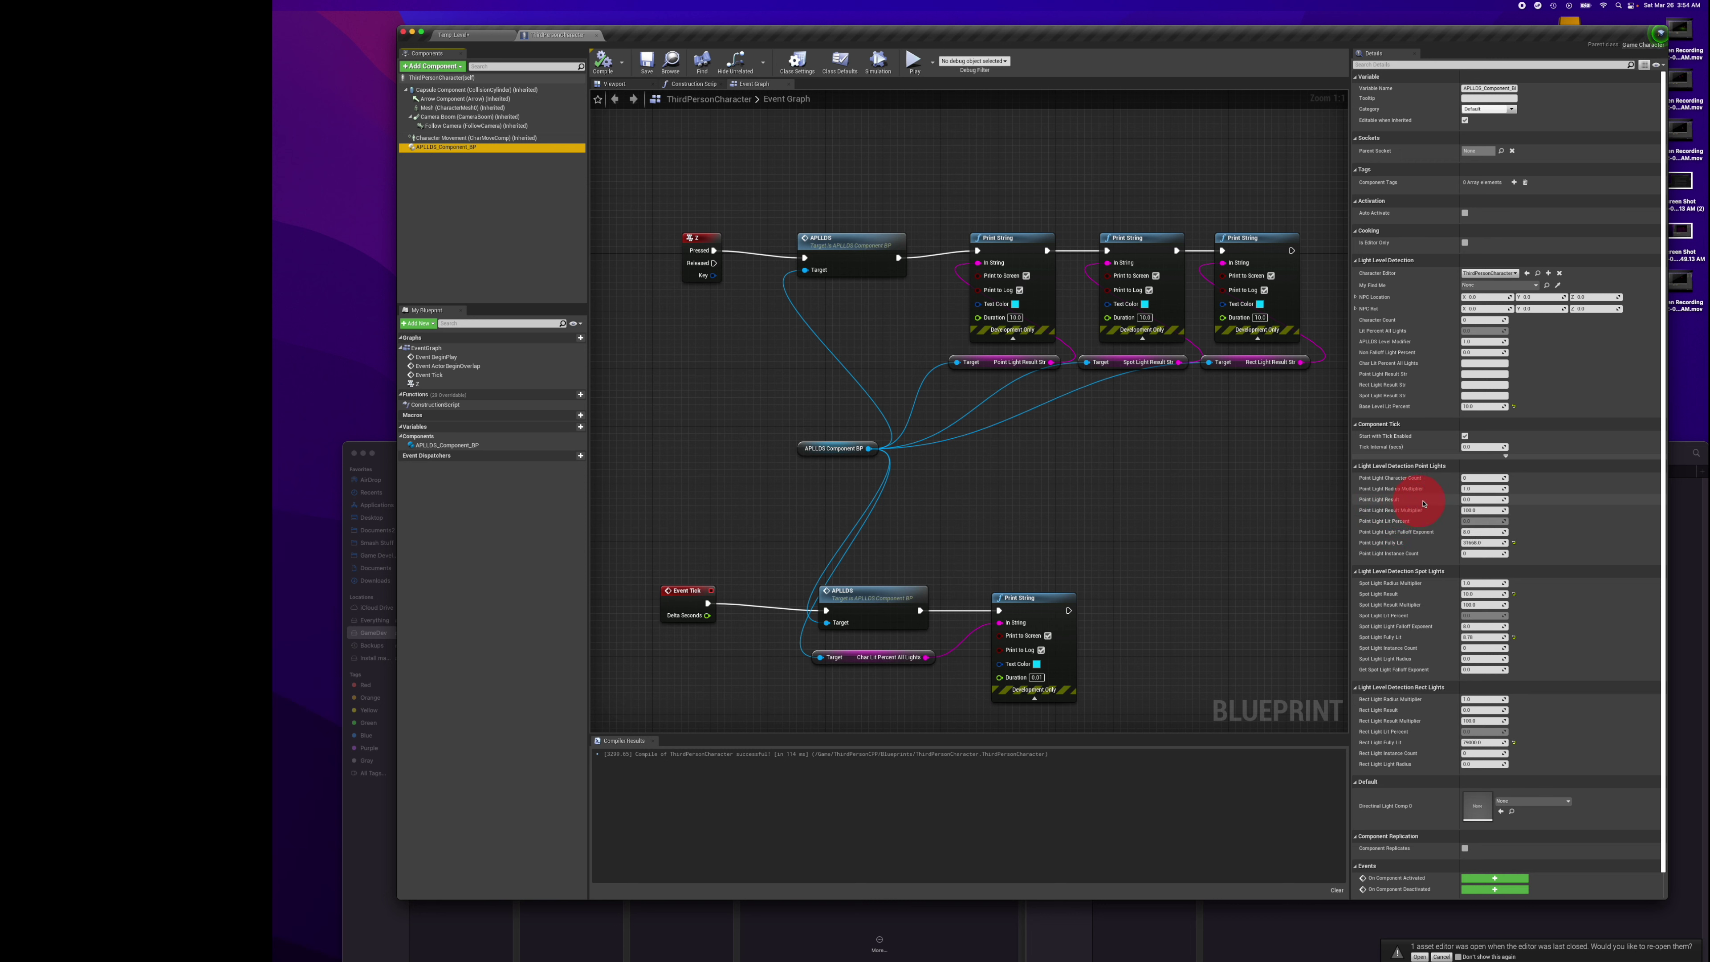
click(1480, 500)
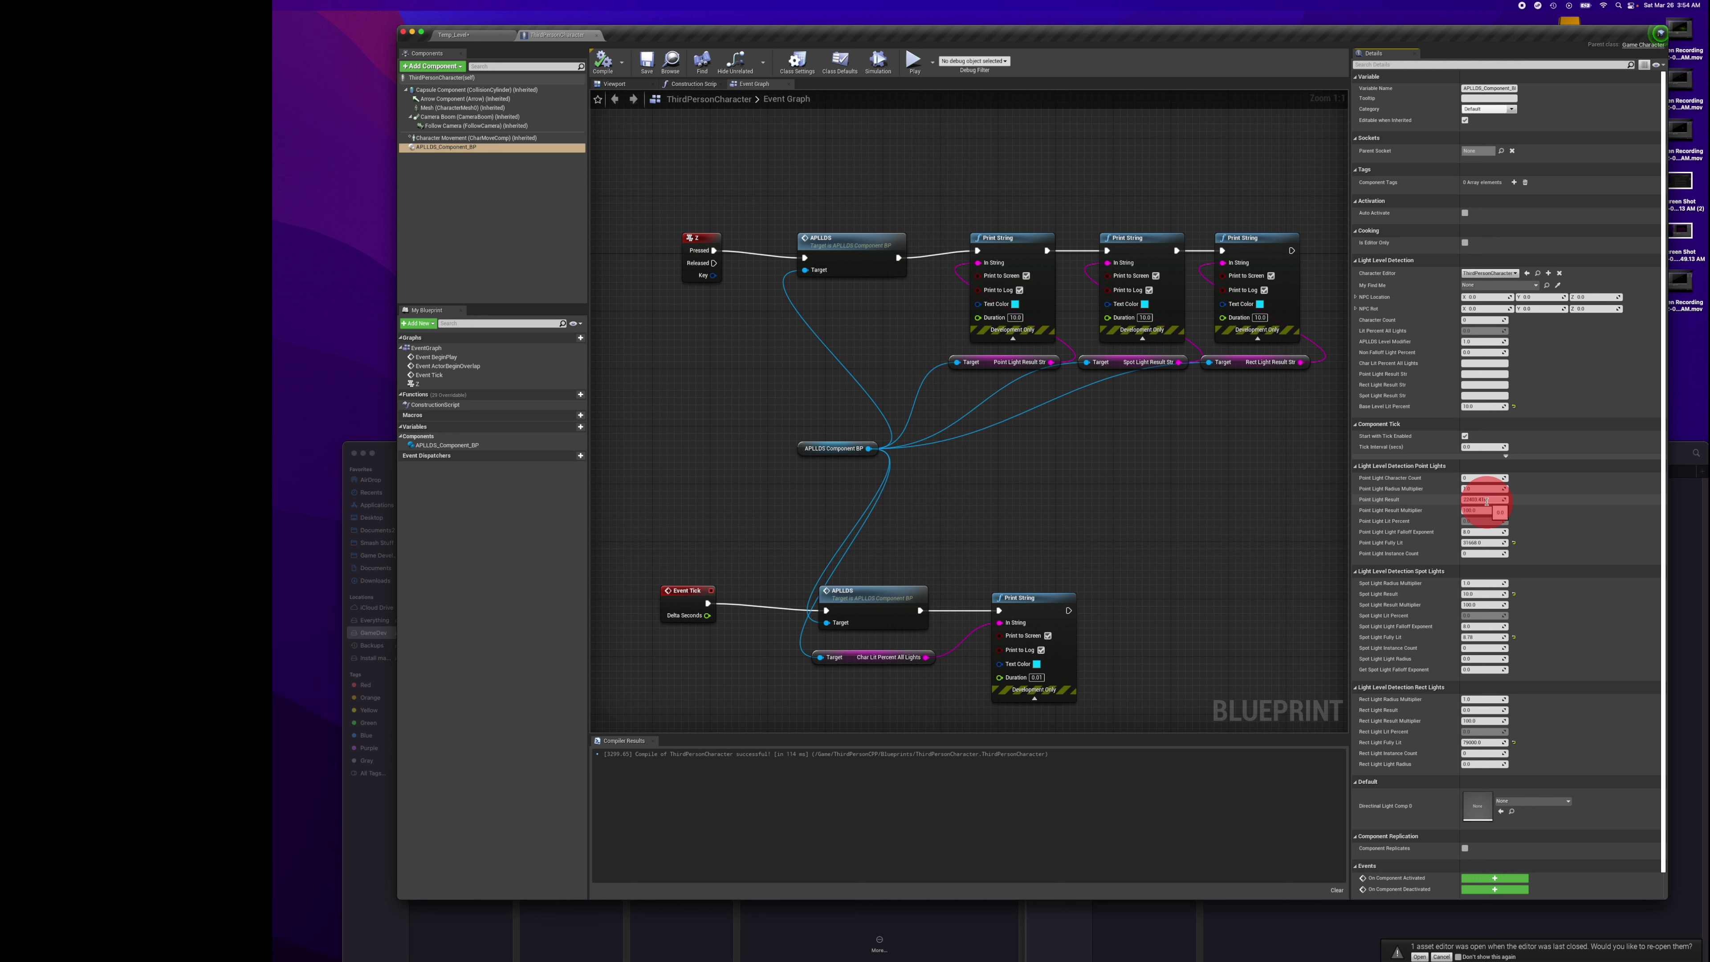
key(Return)
click(604, 62)
click(647, 61)
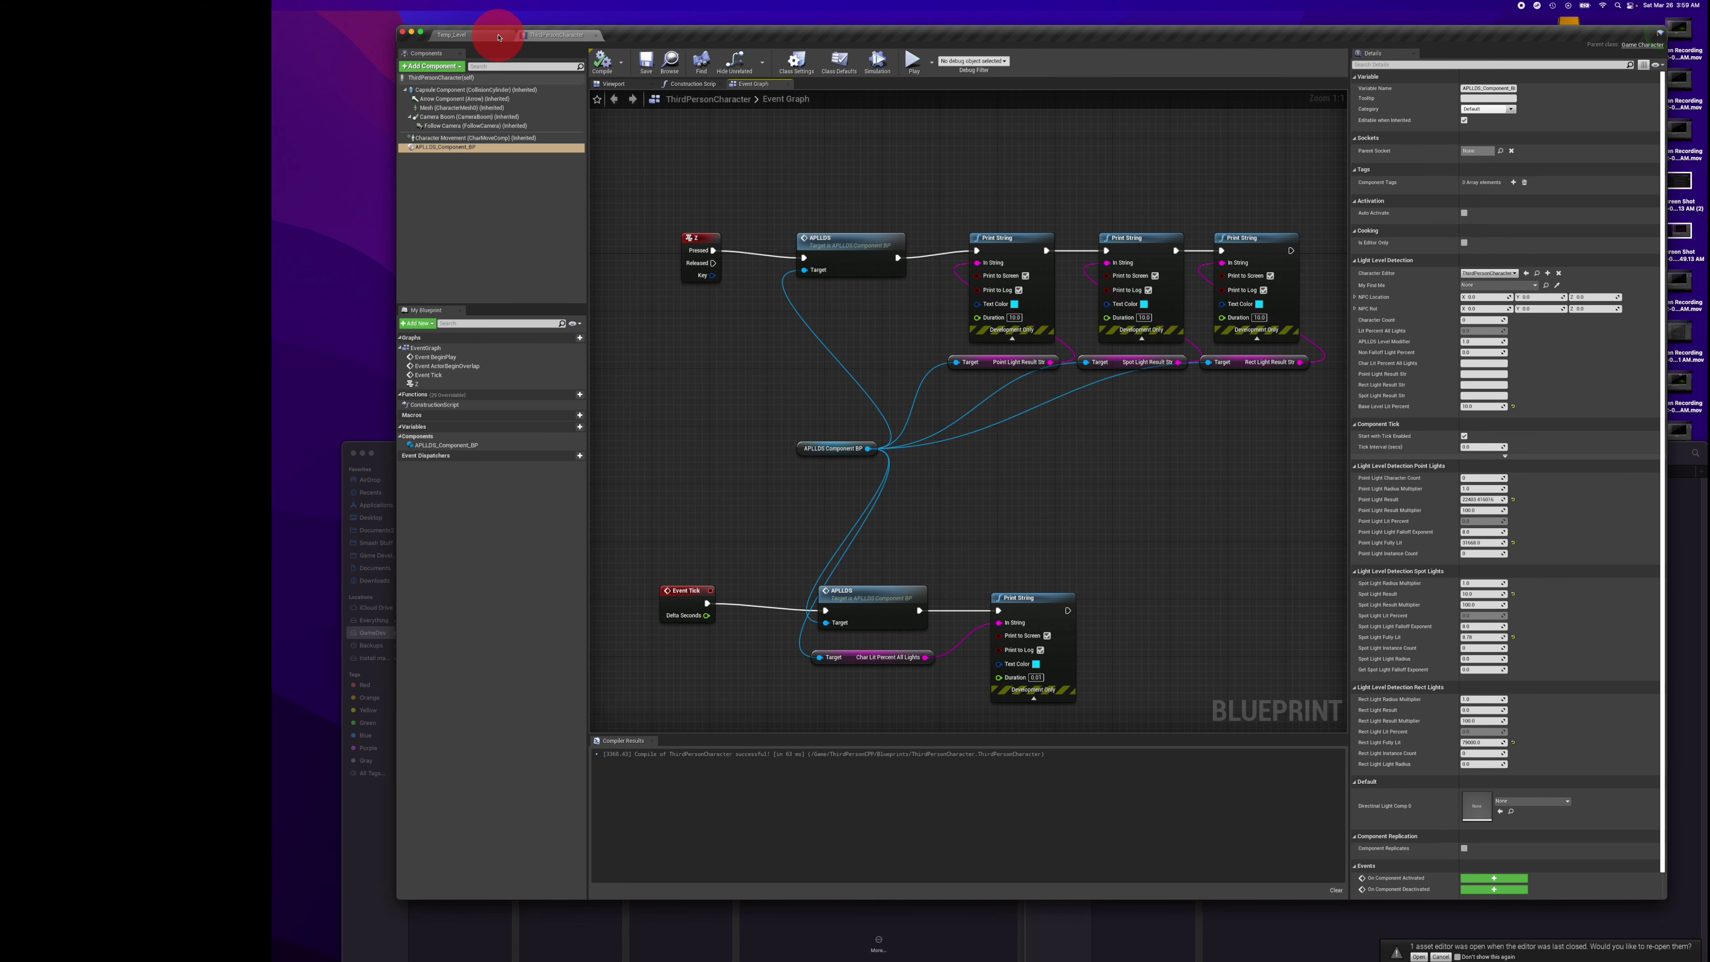
Play Temp_Level and run the character into the green point light to check the total character lit percent.
click(498, 37)
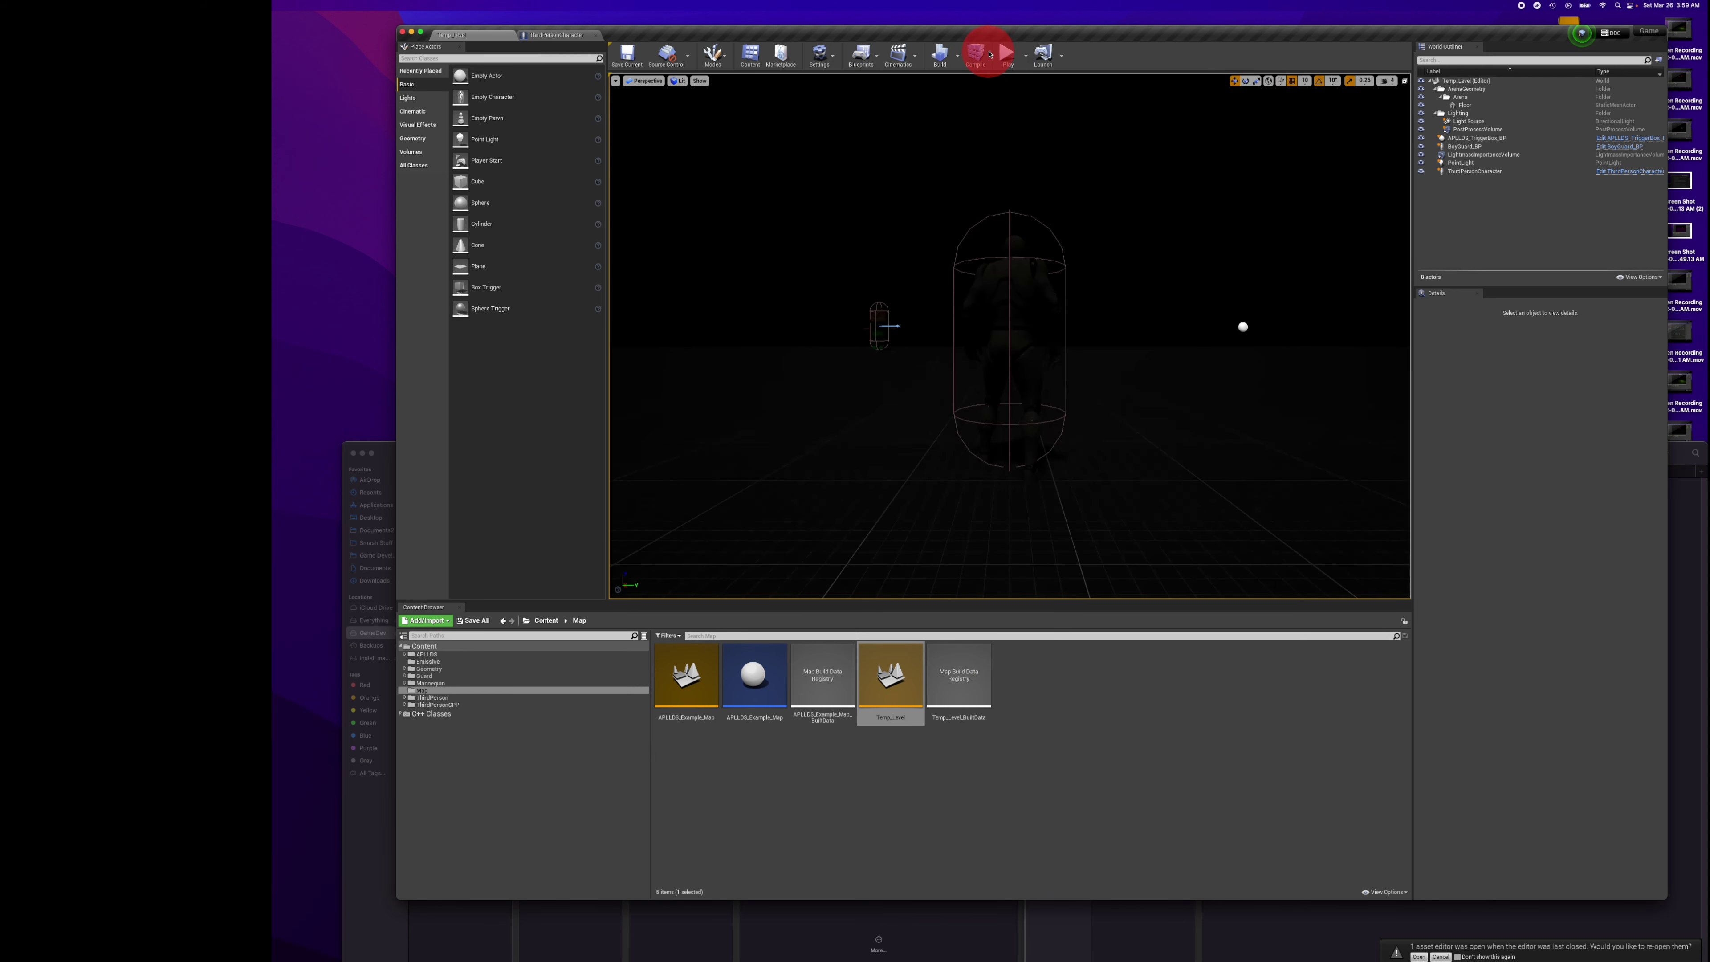
click(1005, 52)
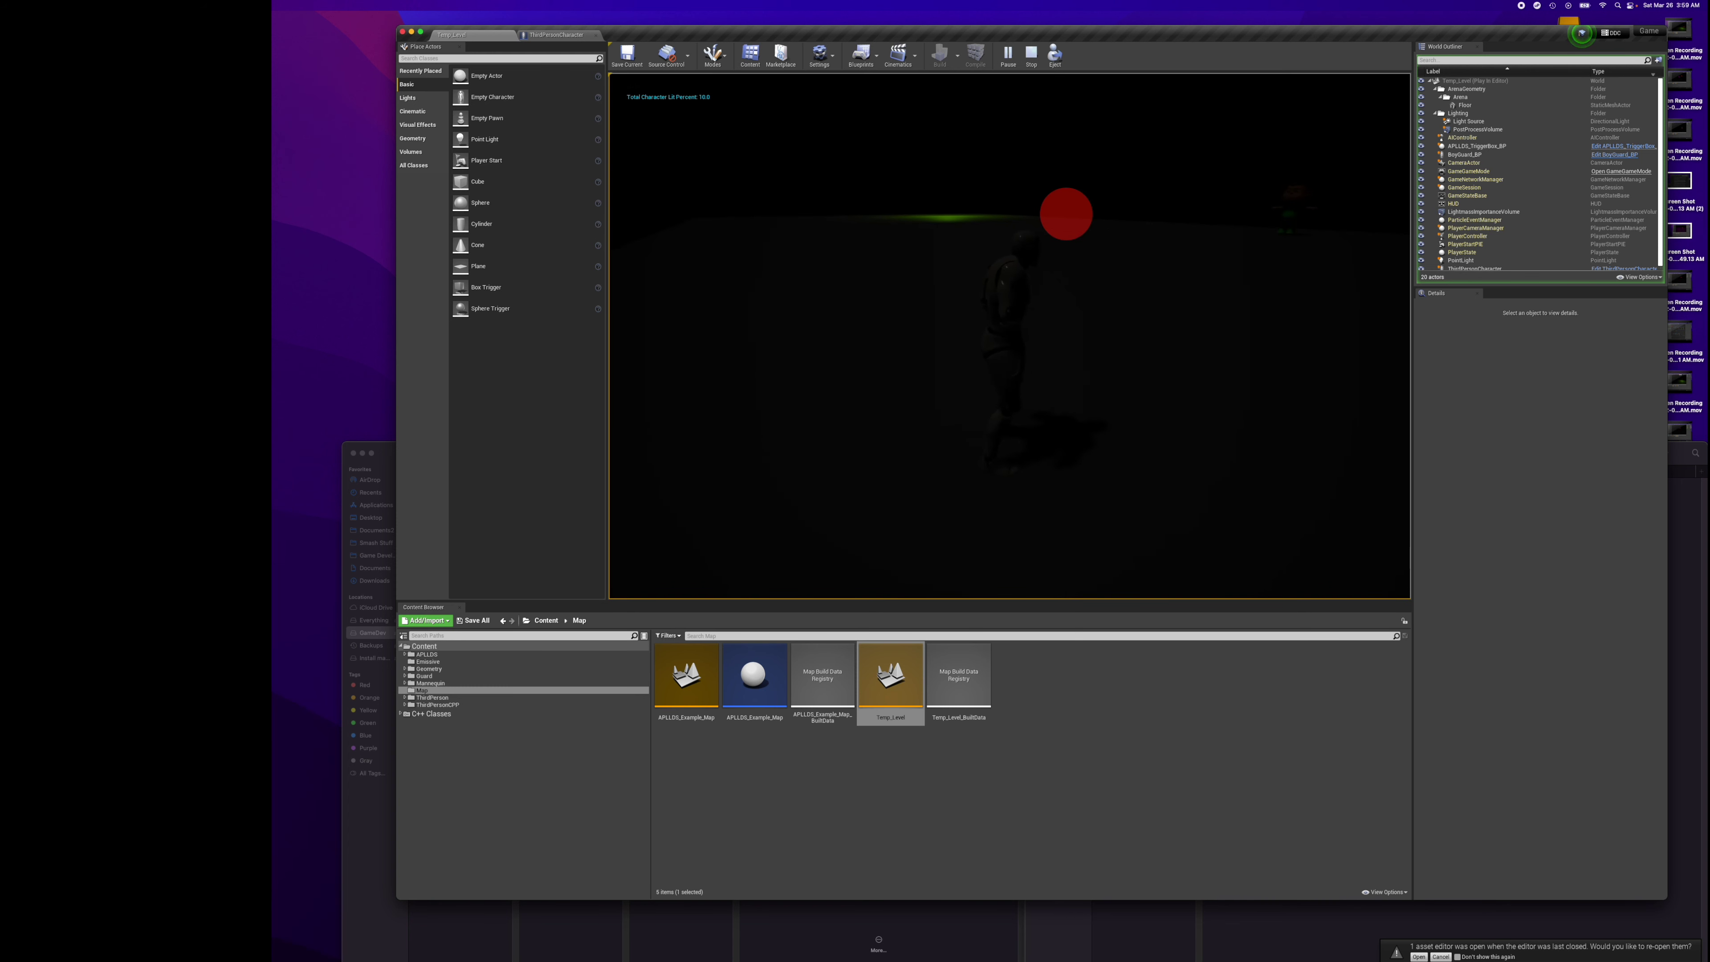
key(w)
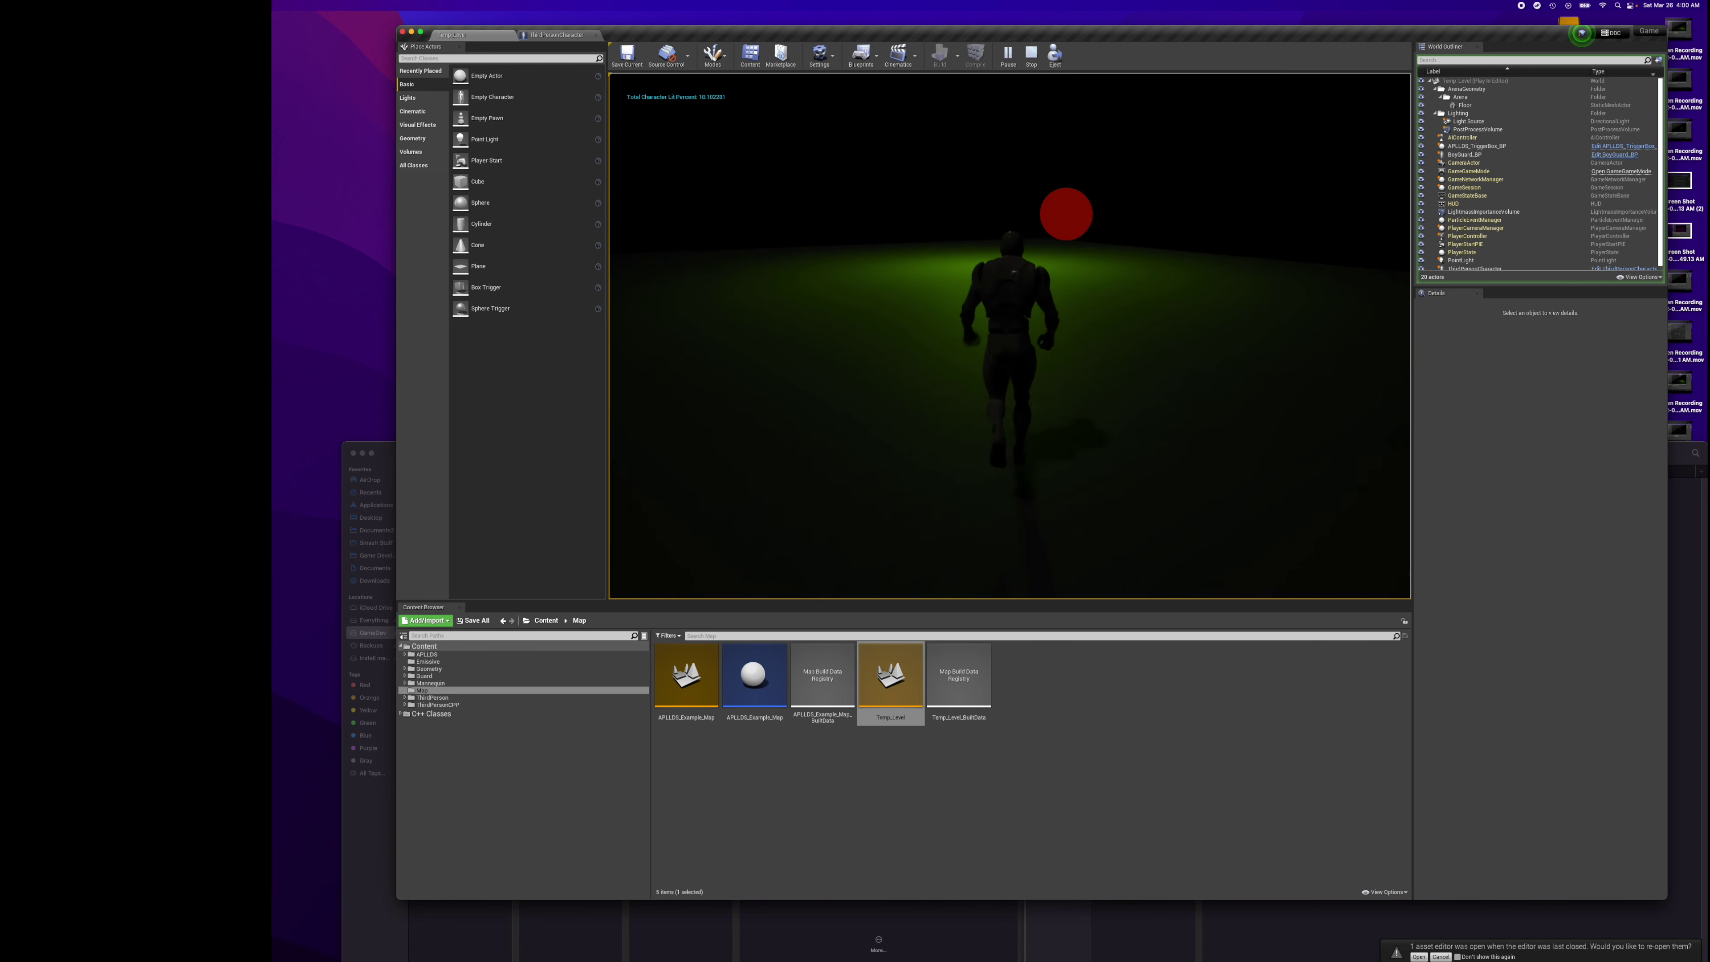
key(w)
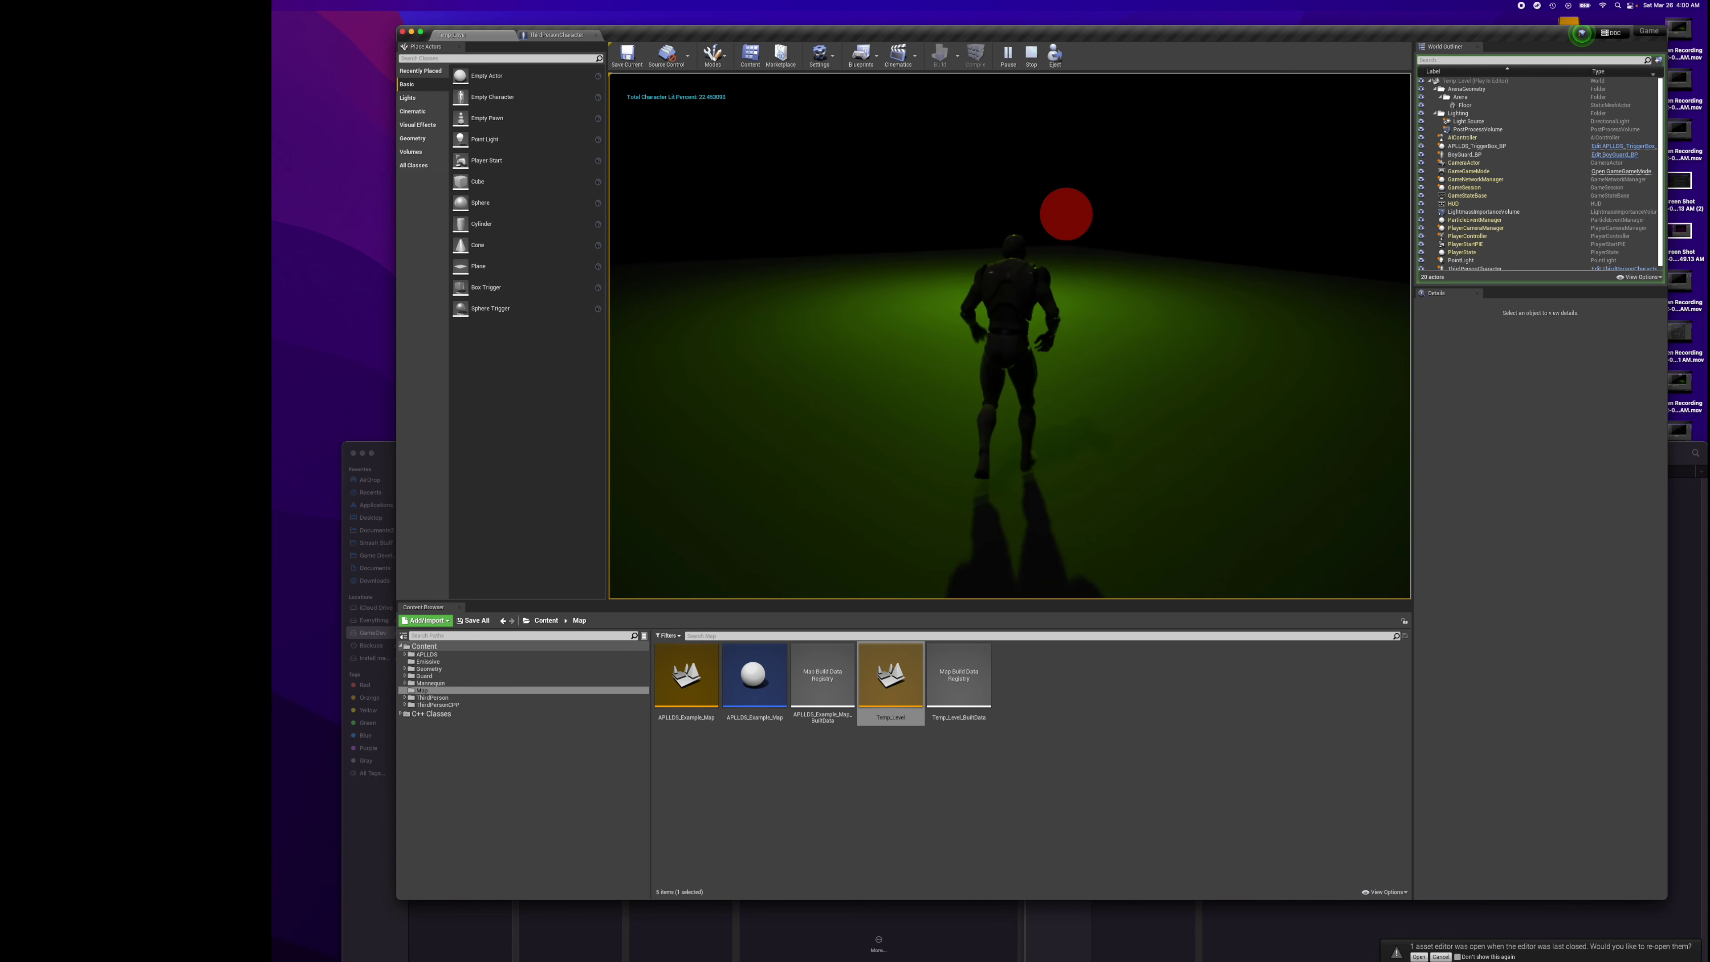
key(w)
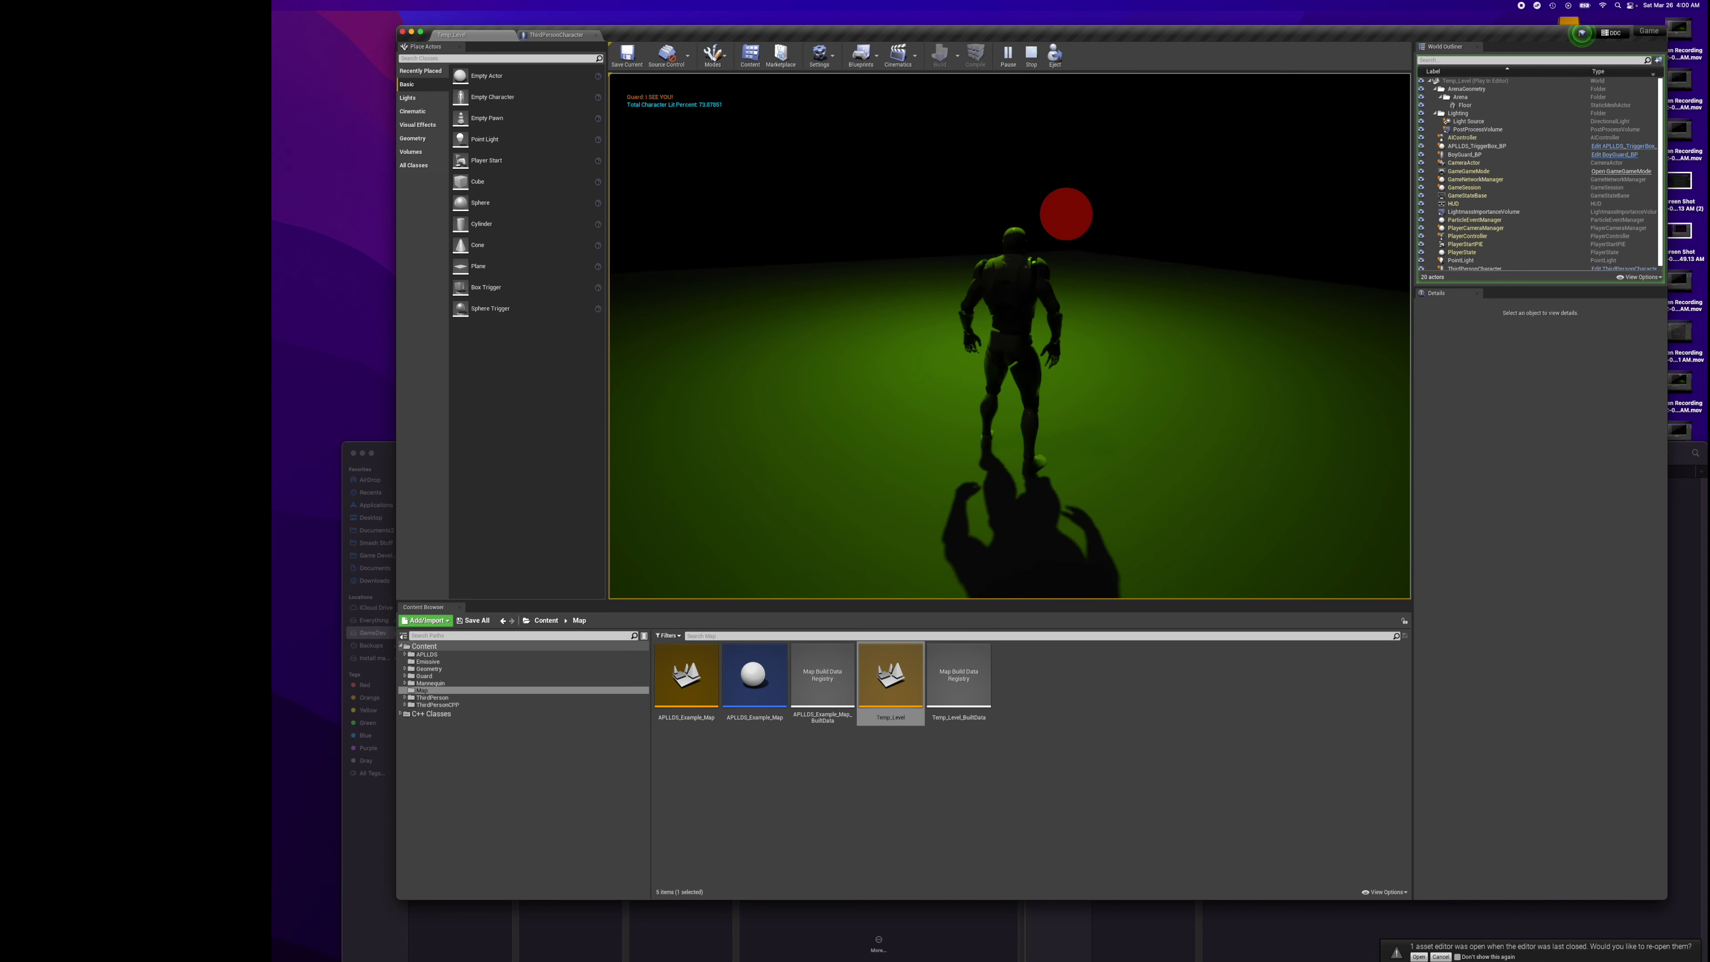
key(w)
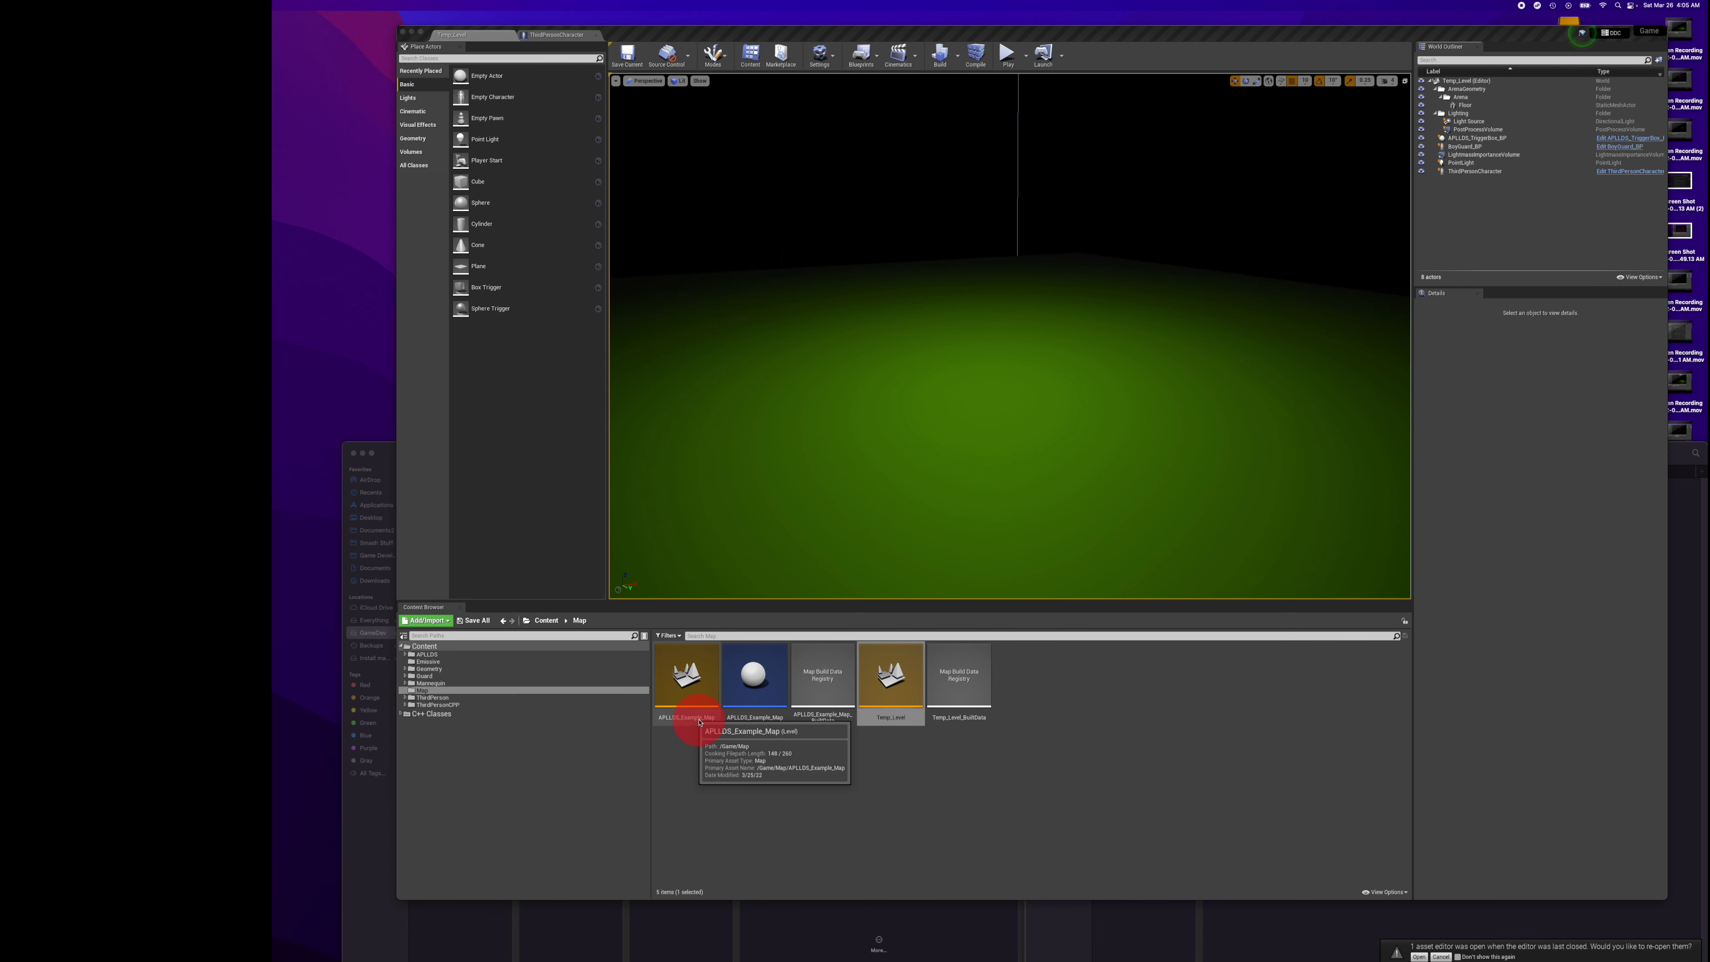
Open APLLDS_Example_Map from the Map folder and save it as Temp_Level, replacing the existing level.
click(684, 666)
drag(684, 667, 682, 660)
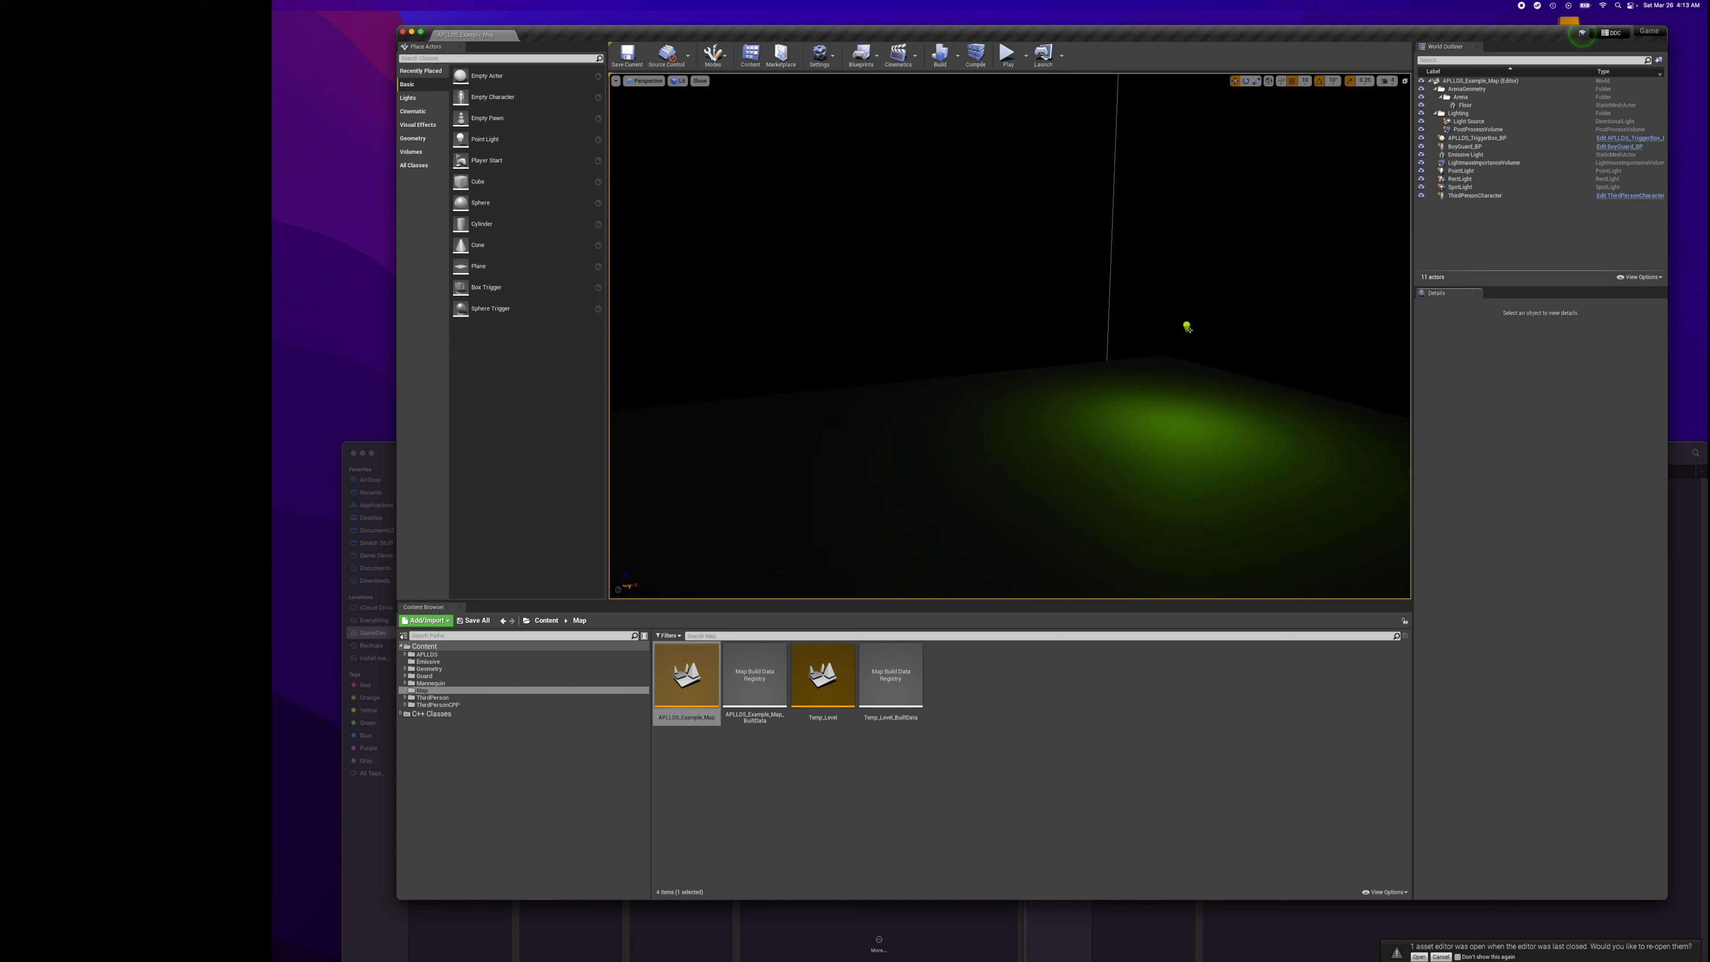
key(super+alt+s)
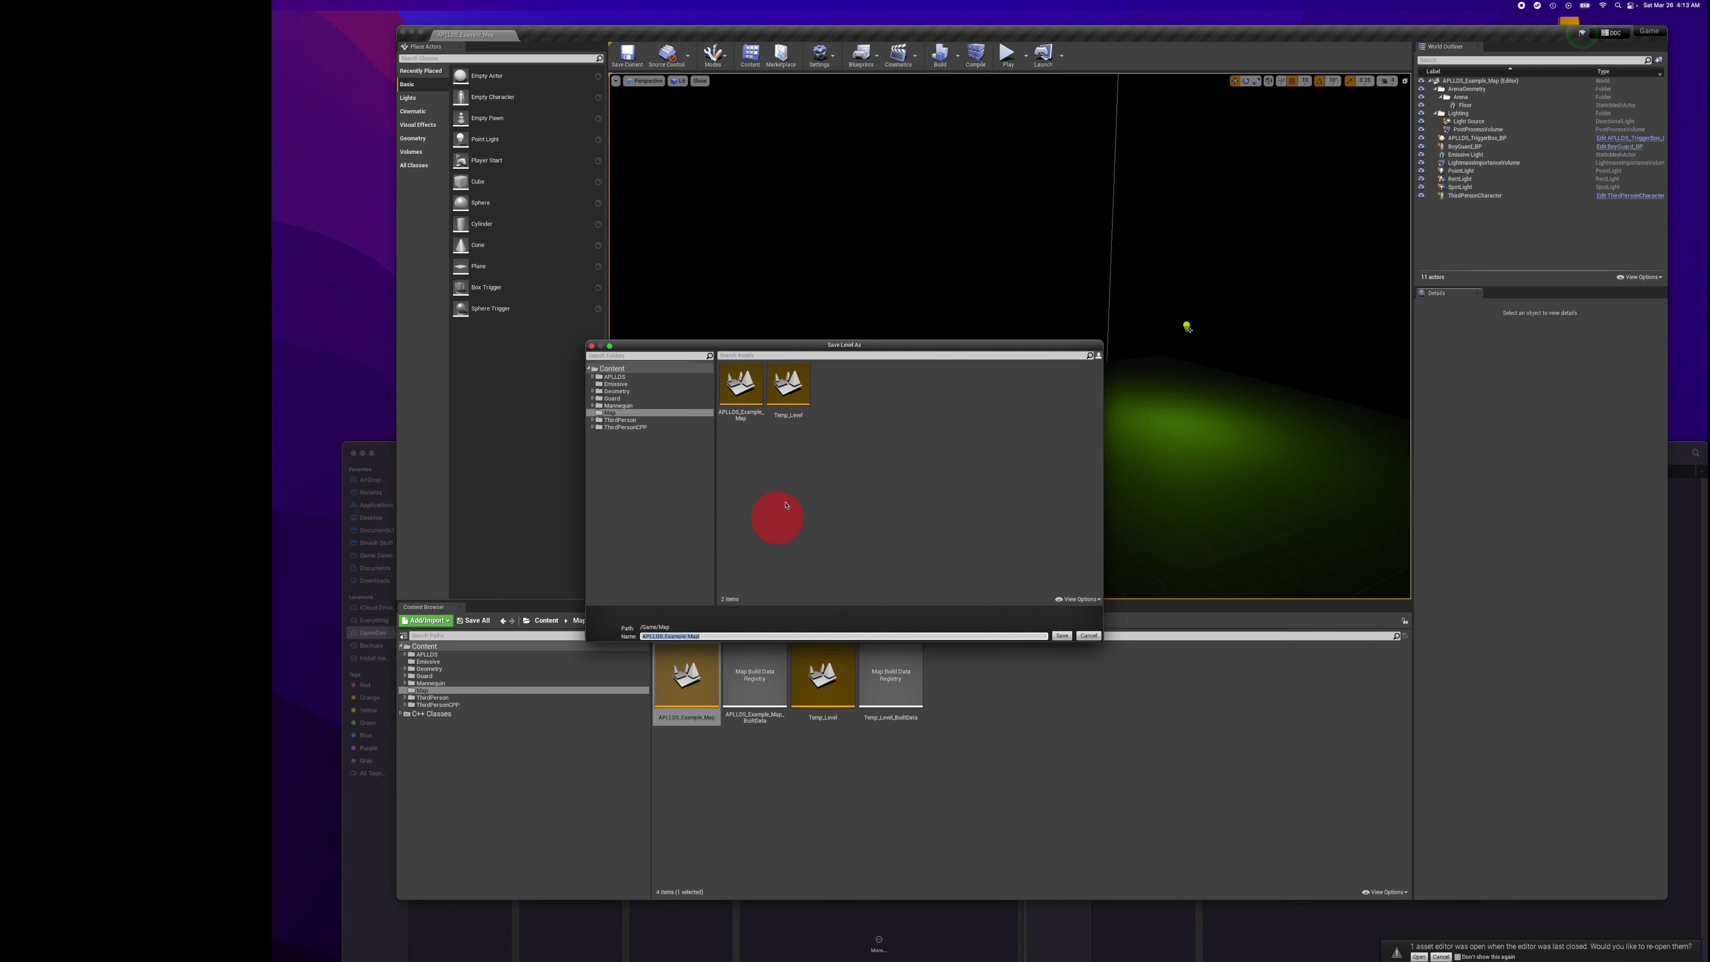
click(789, 381)
double_click(791, 381)
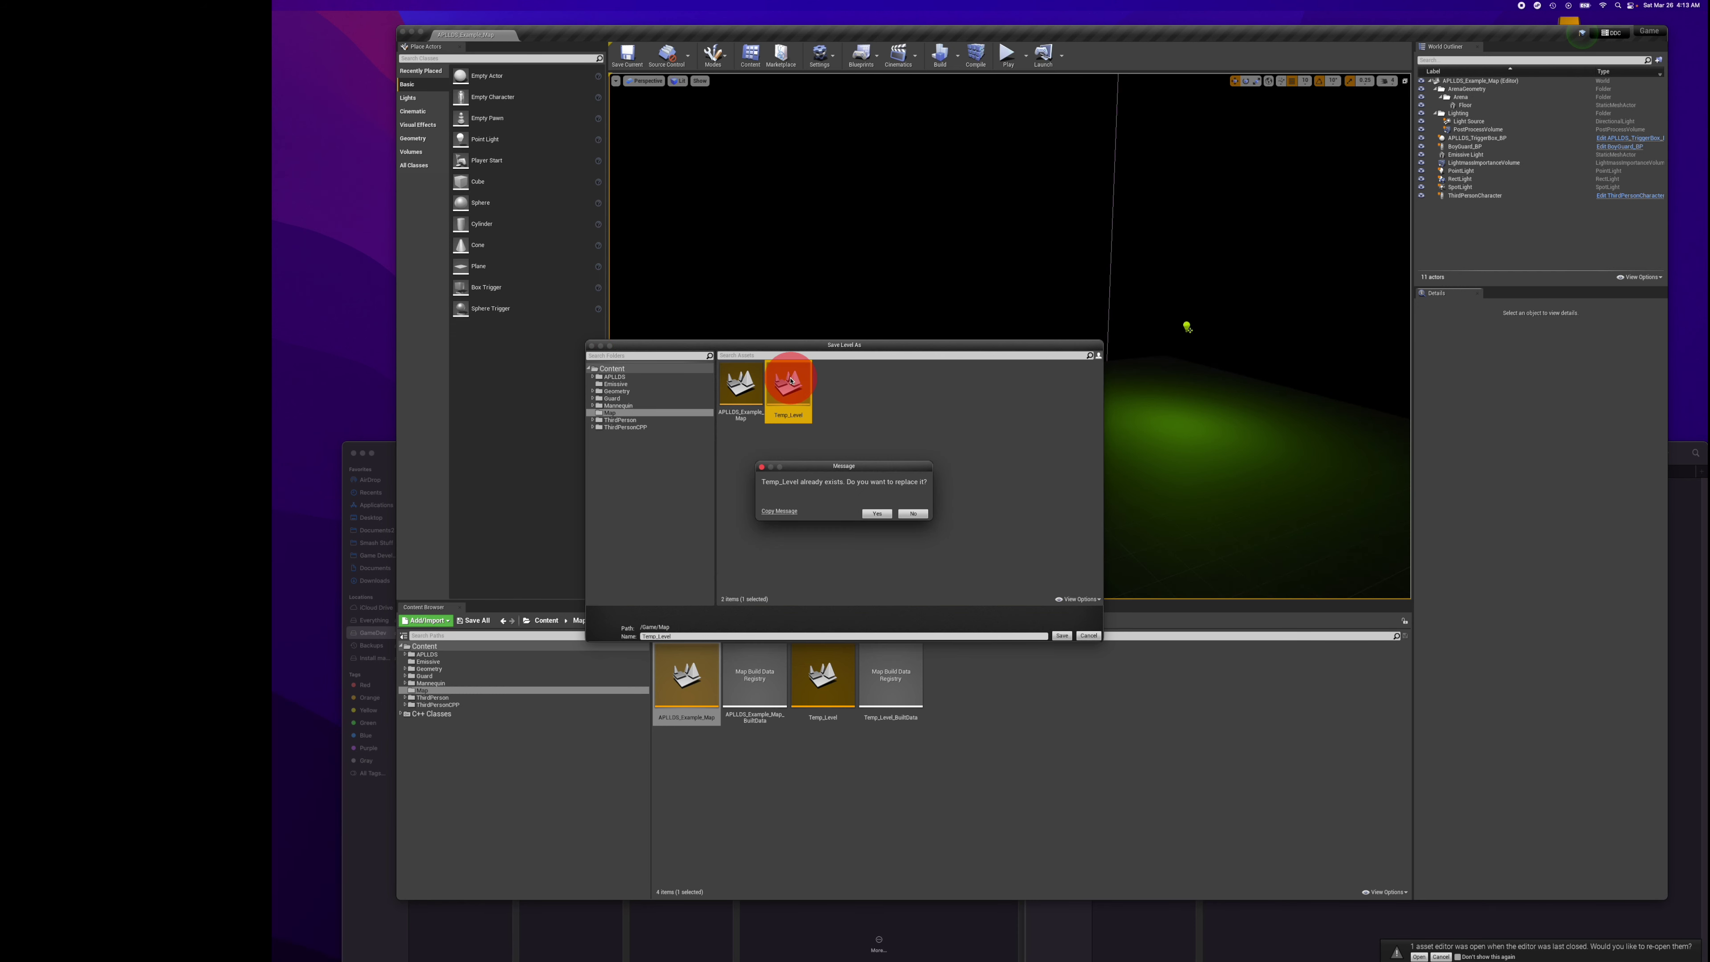
click(877, 513)
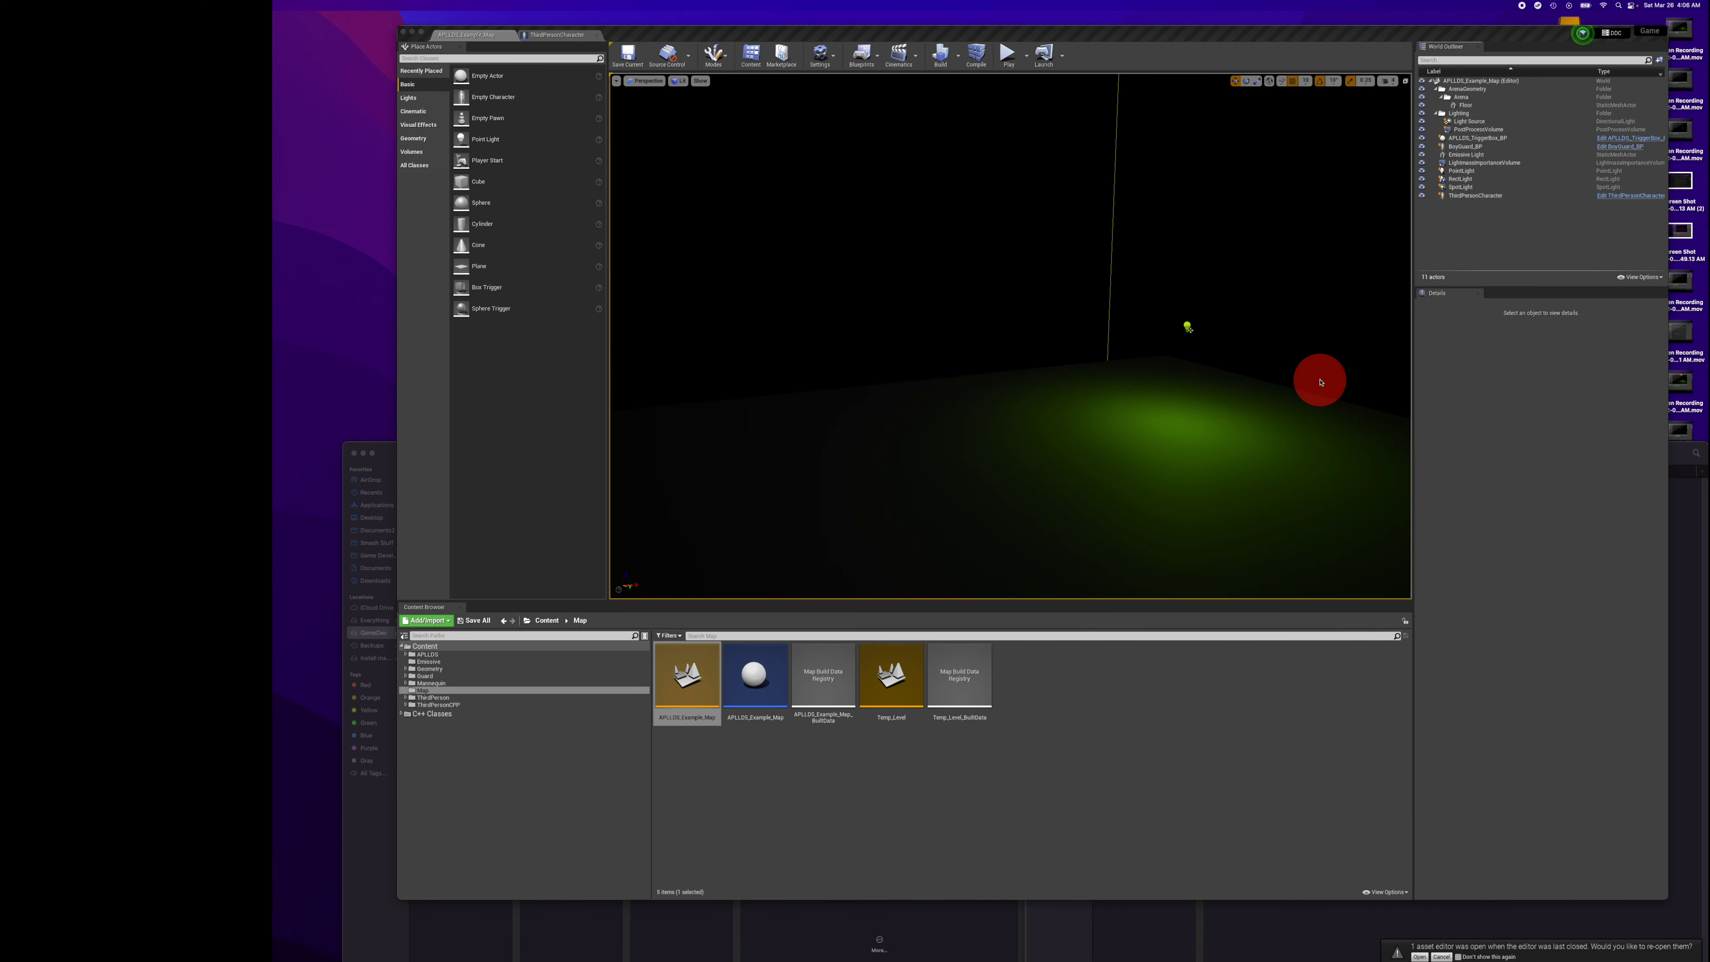
Delete the green point light, the white rect light and the yellow emissive light from the level.
click(1187, 327)
click(1187, 327)
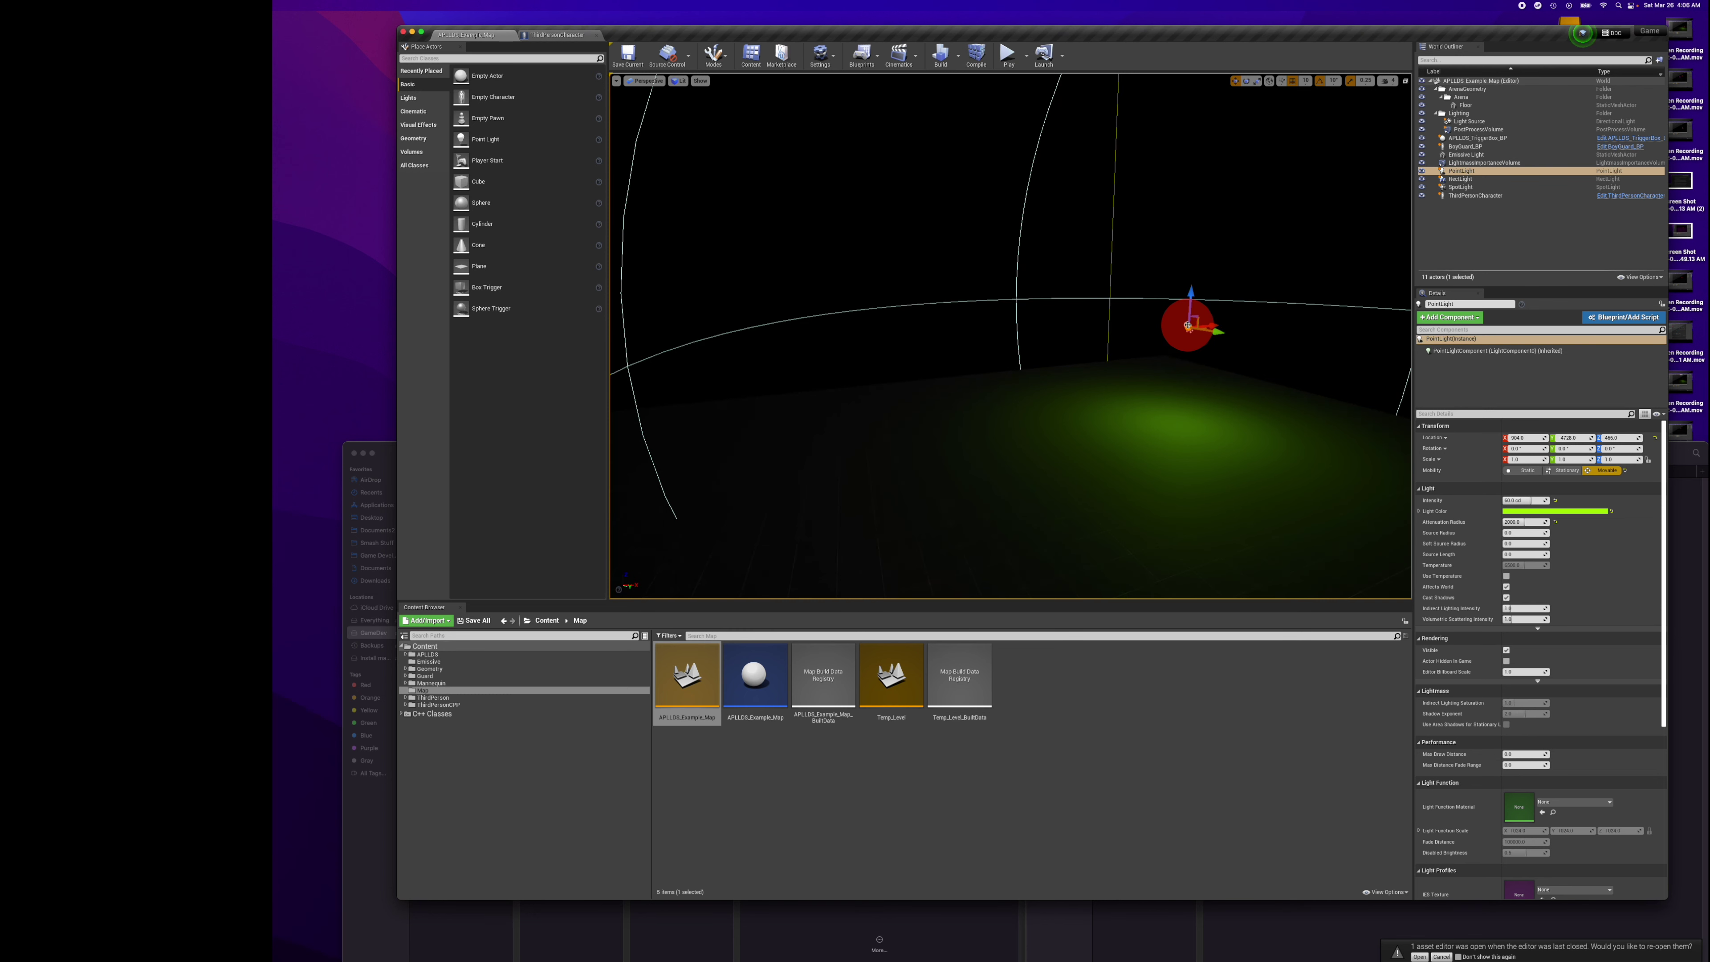
key(Delete)
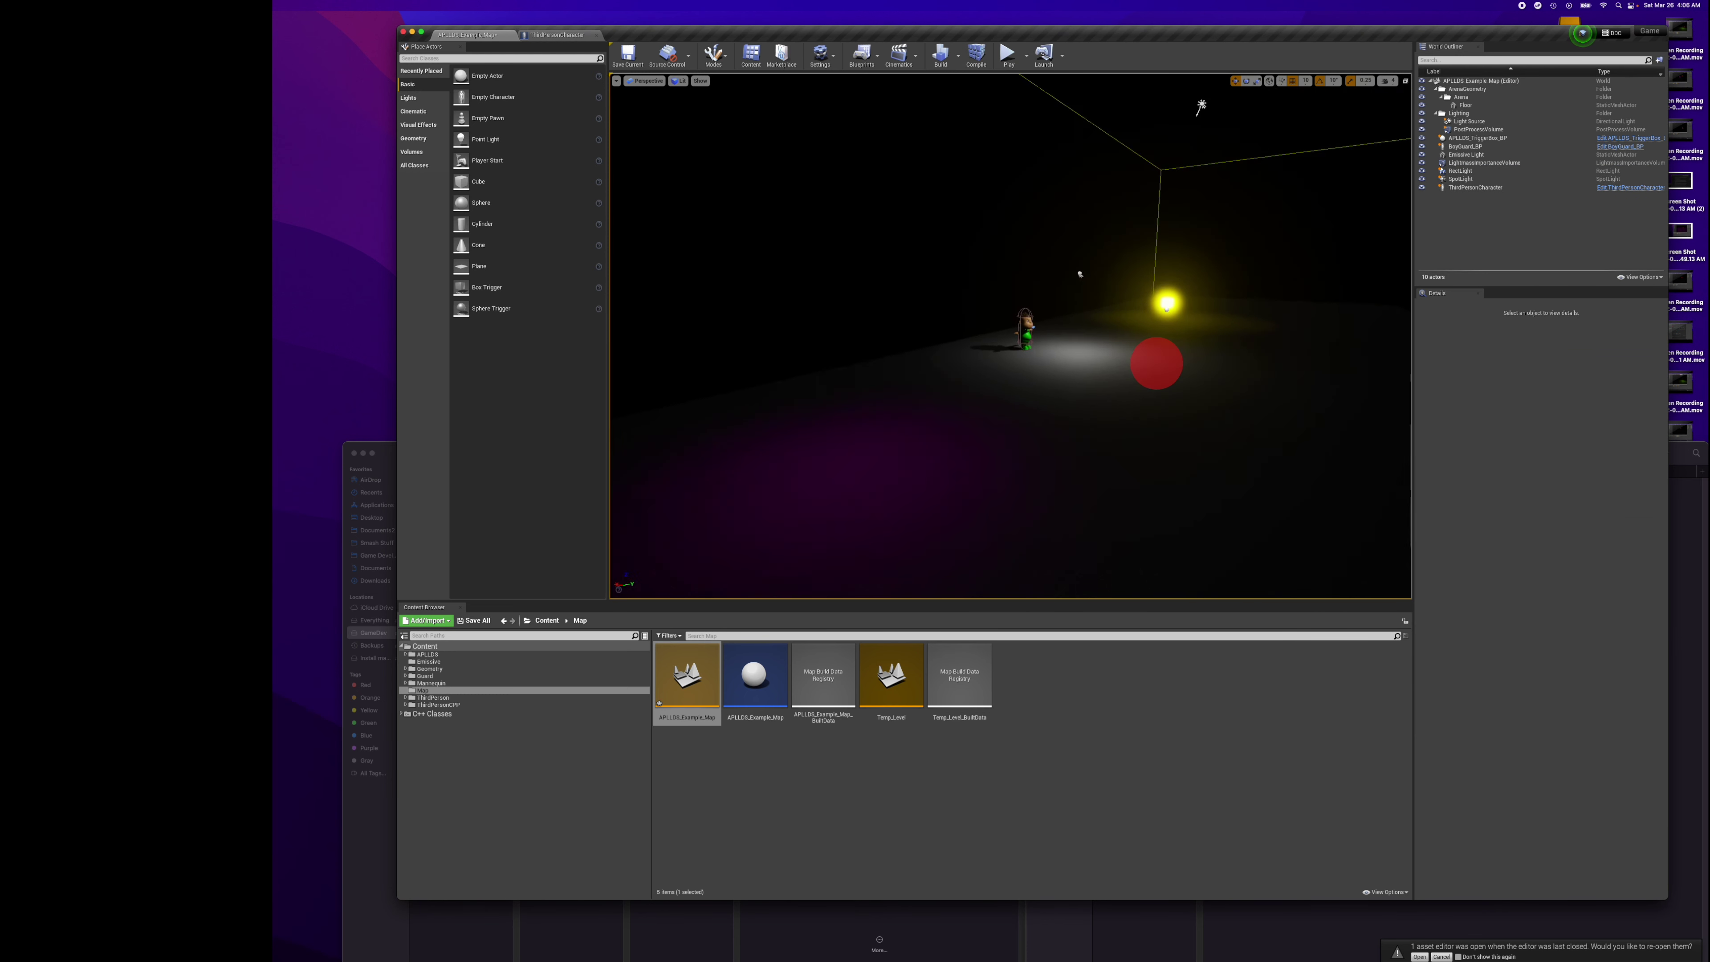
click(1176, 314)
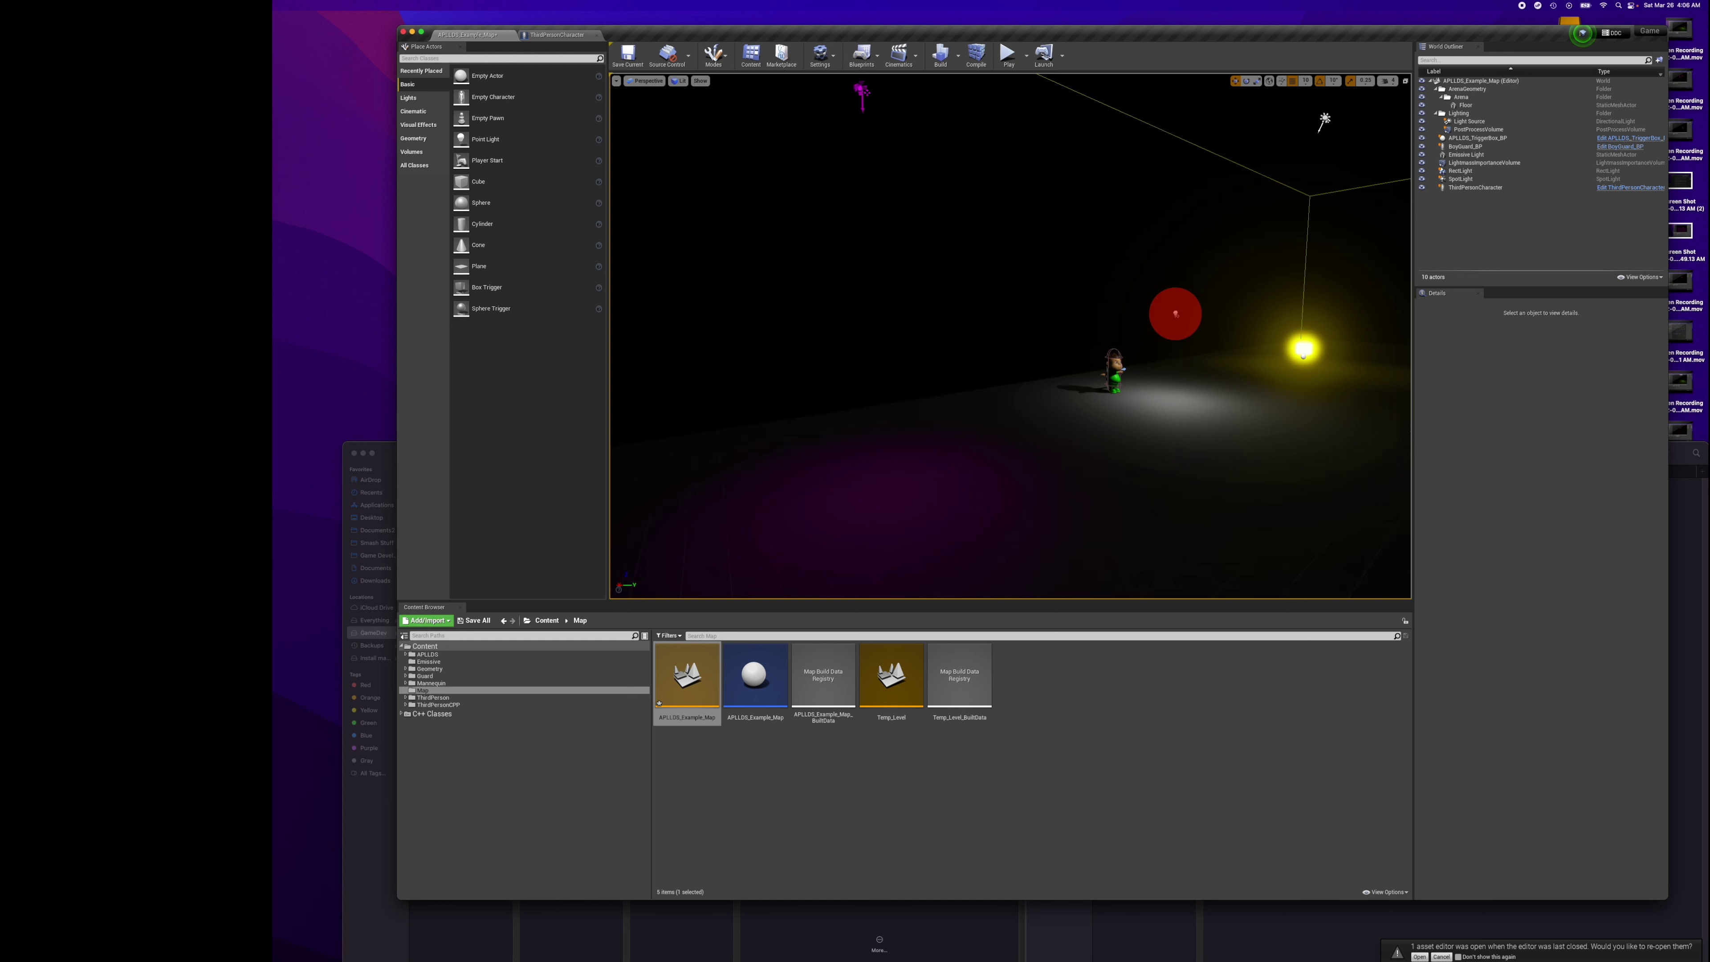
key(Delete)
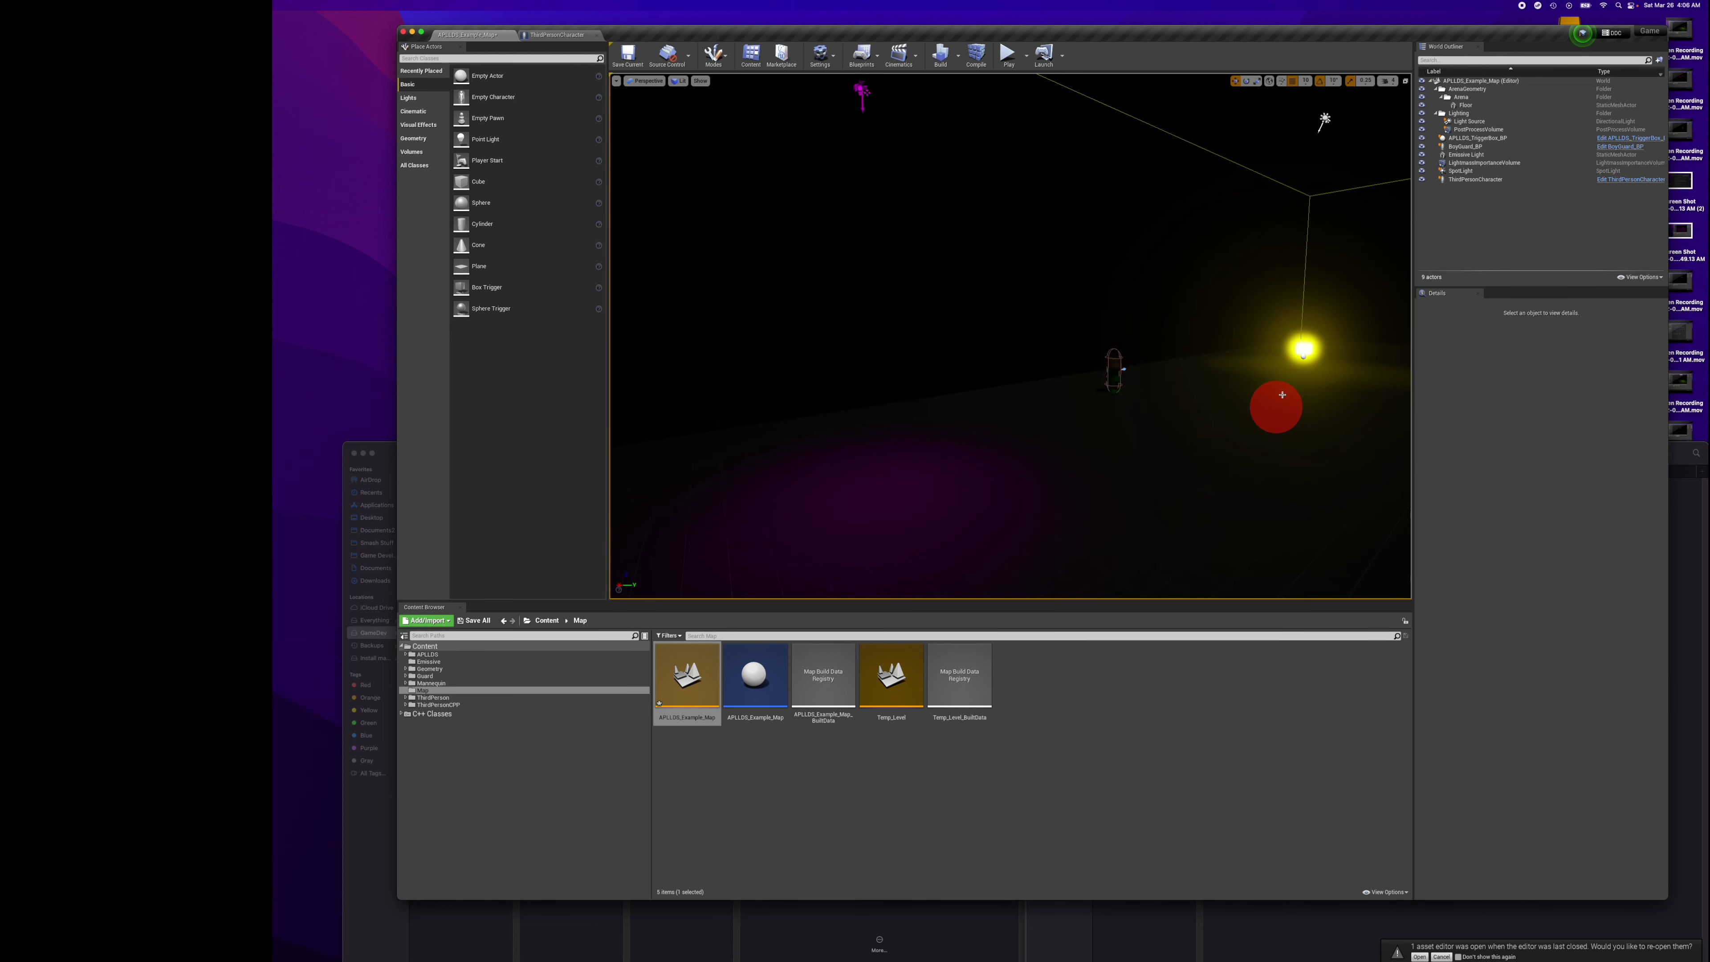
click(1305, 348)
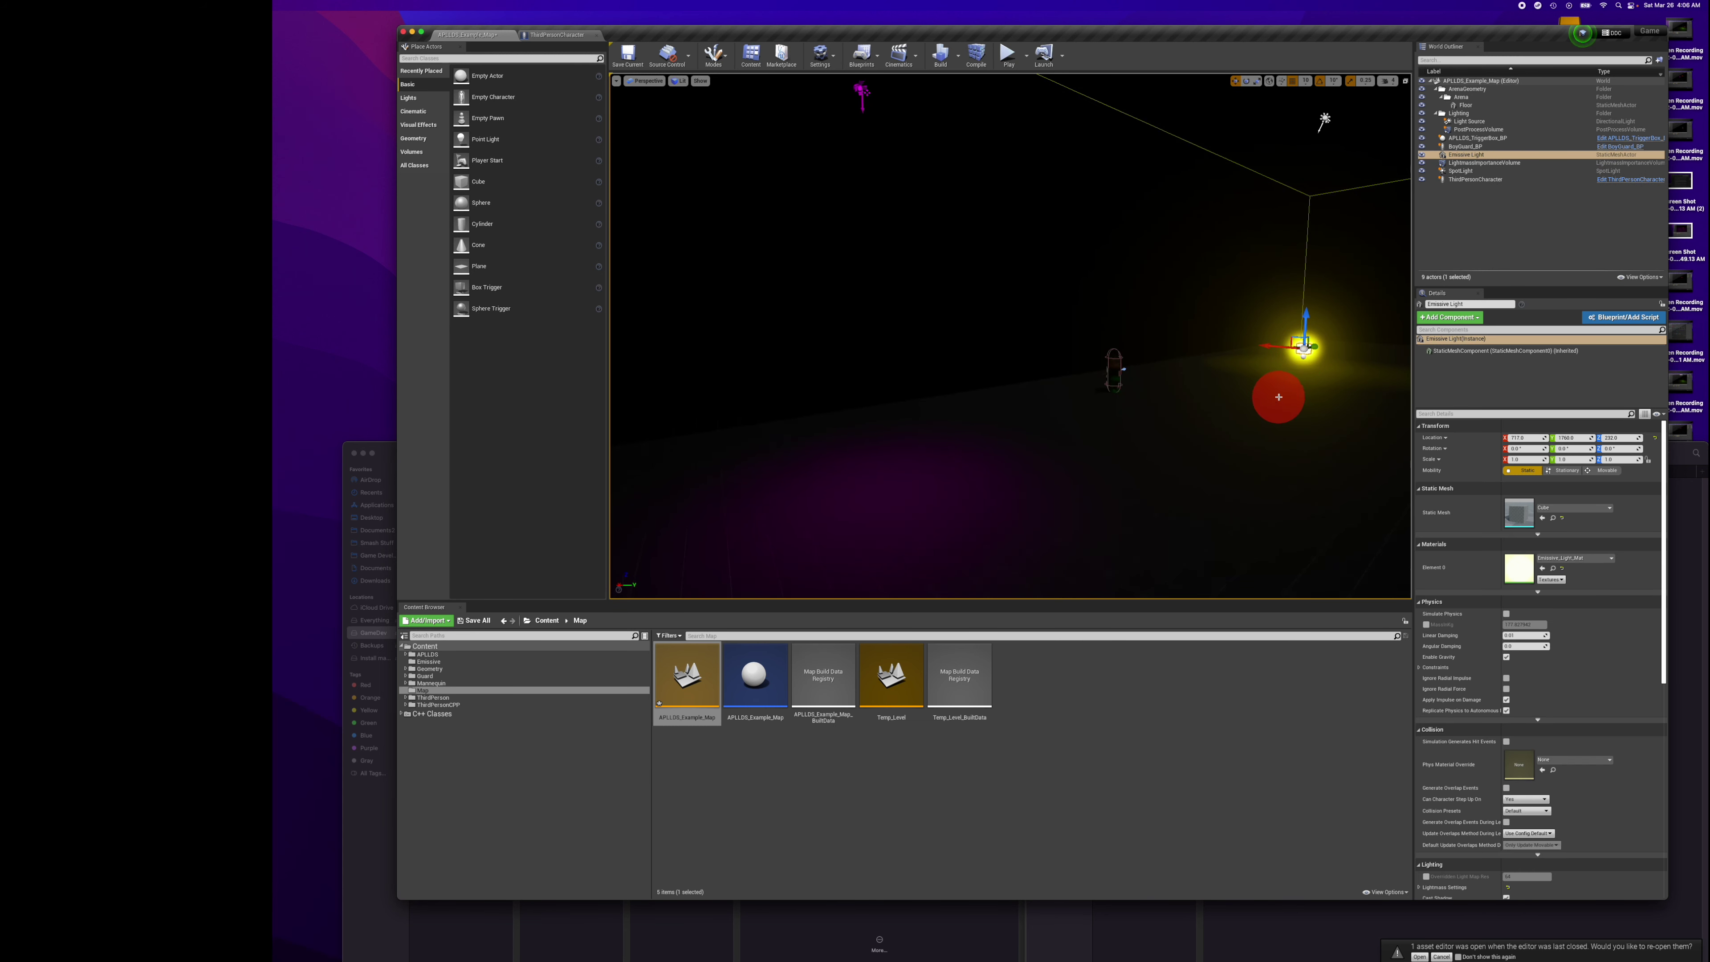
key(Delete)
Inspect the remaining directional light and magenta spot light, then build the level's lighting.
right_drag(1263, 411, 1263, 410)
click(1223, 236)
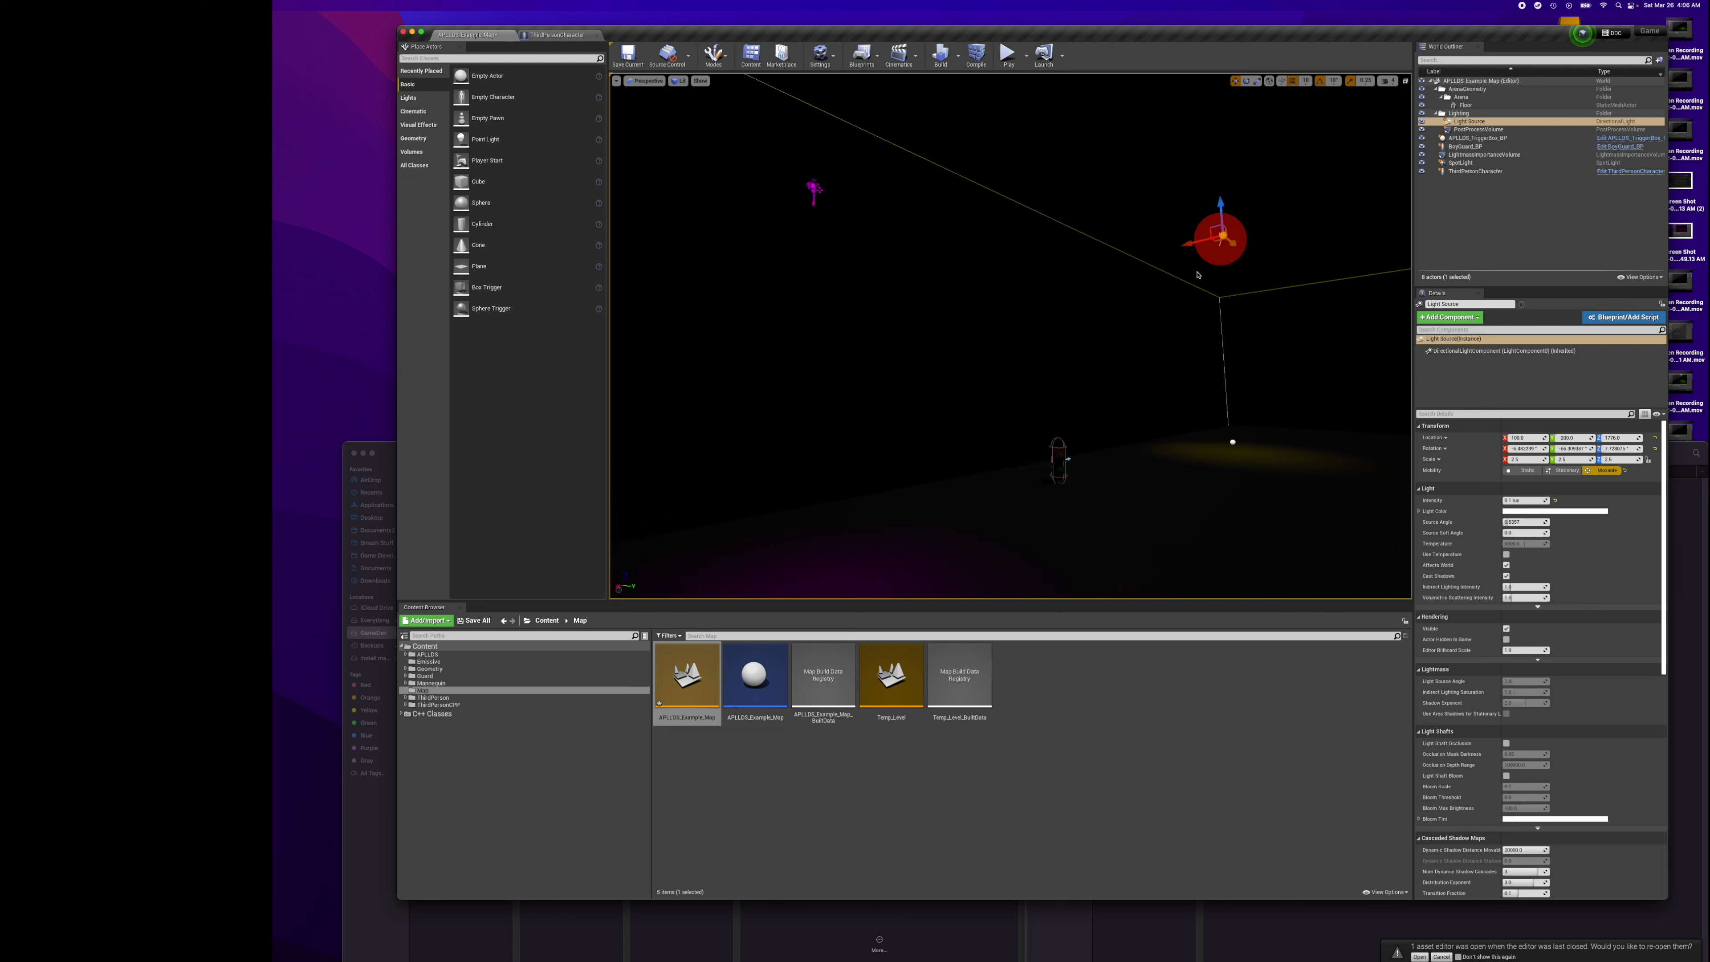
drag(1145, 366, 979, 171)
click(979, 171)
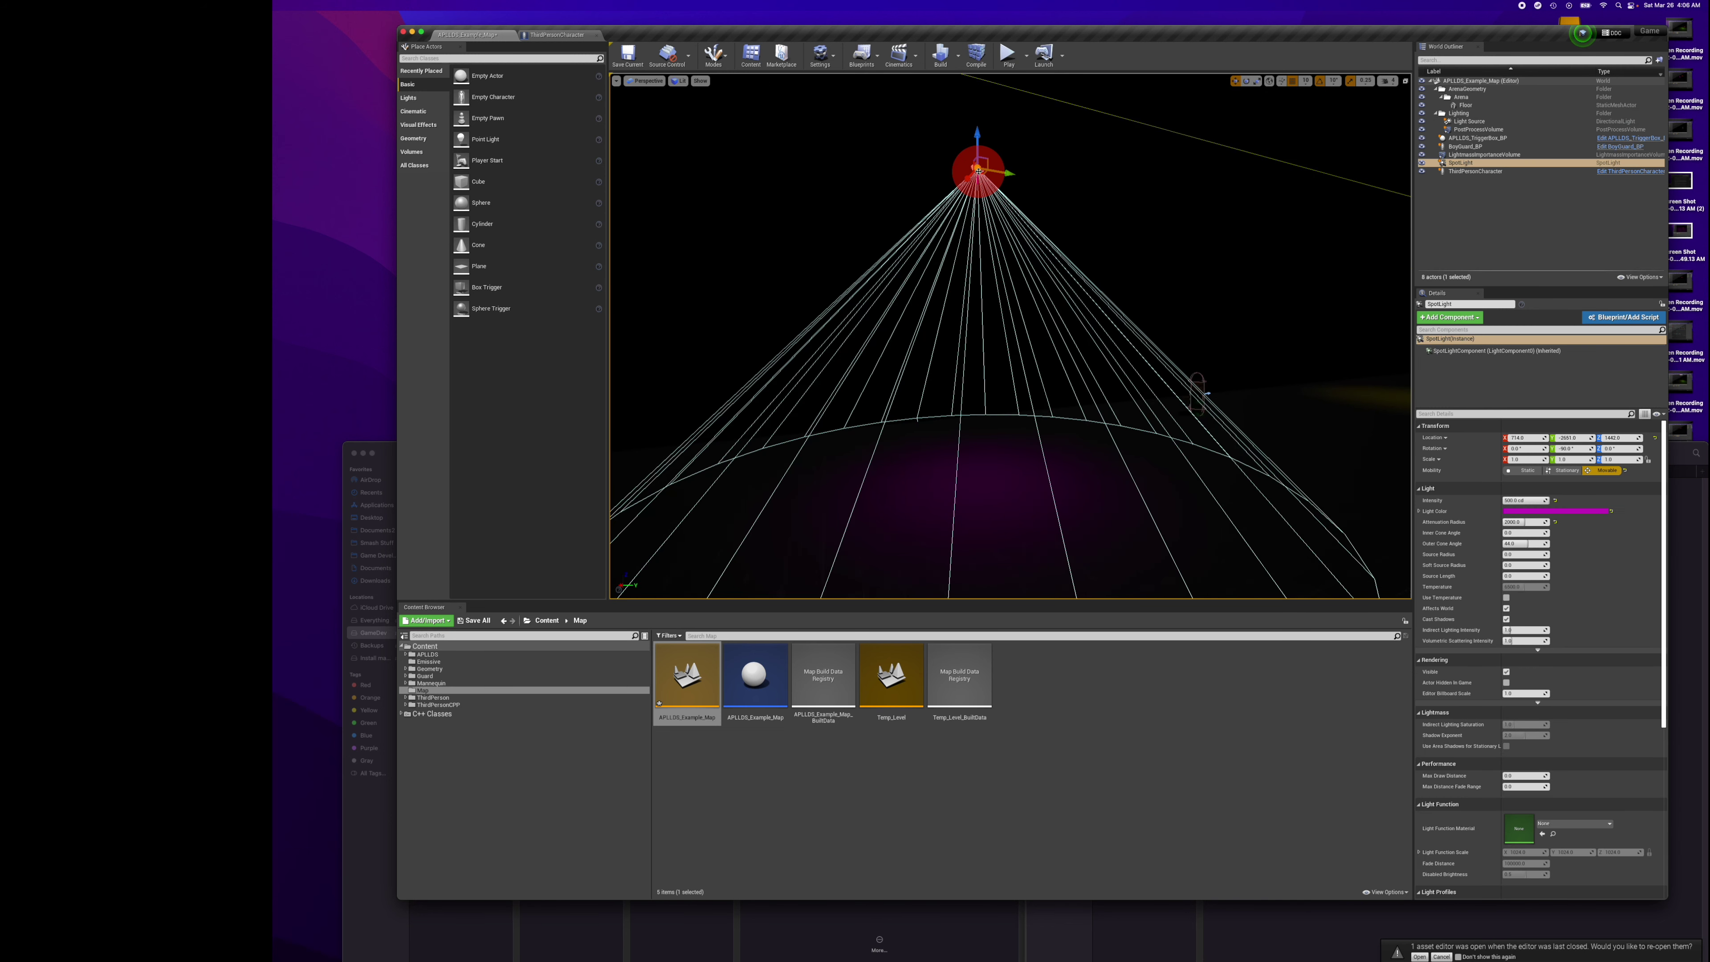
drag(1207, 363, 1210, 370)
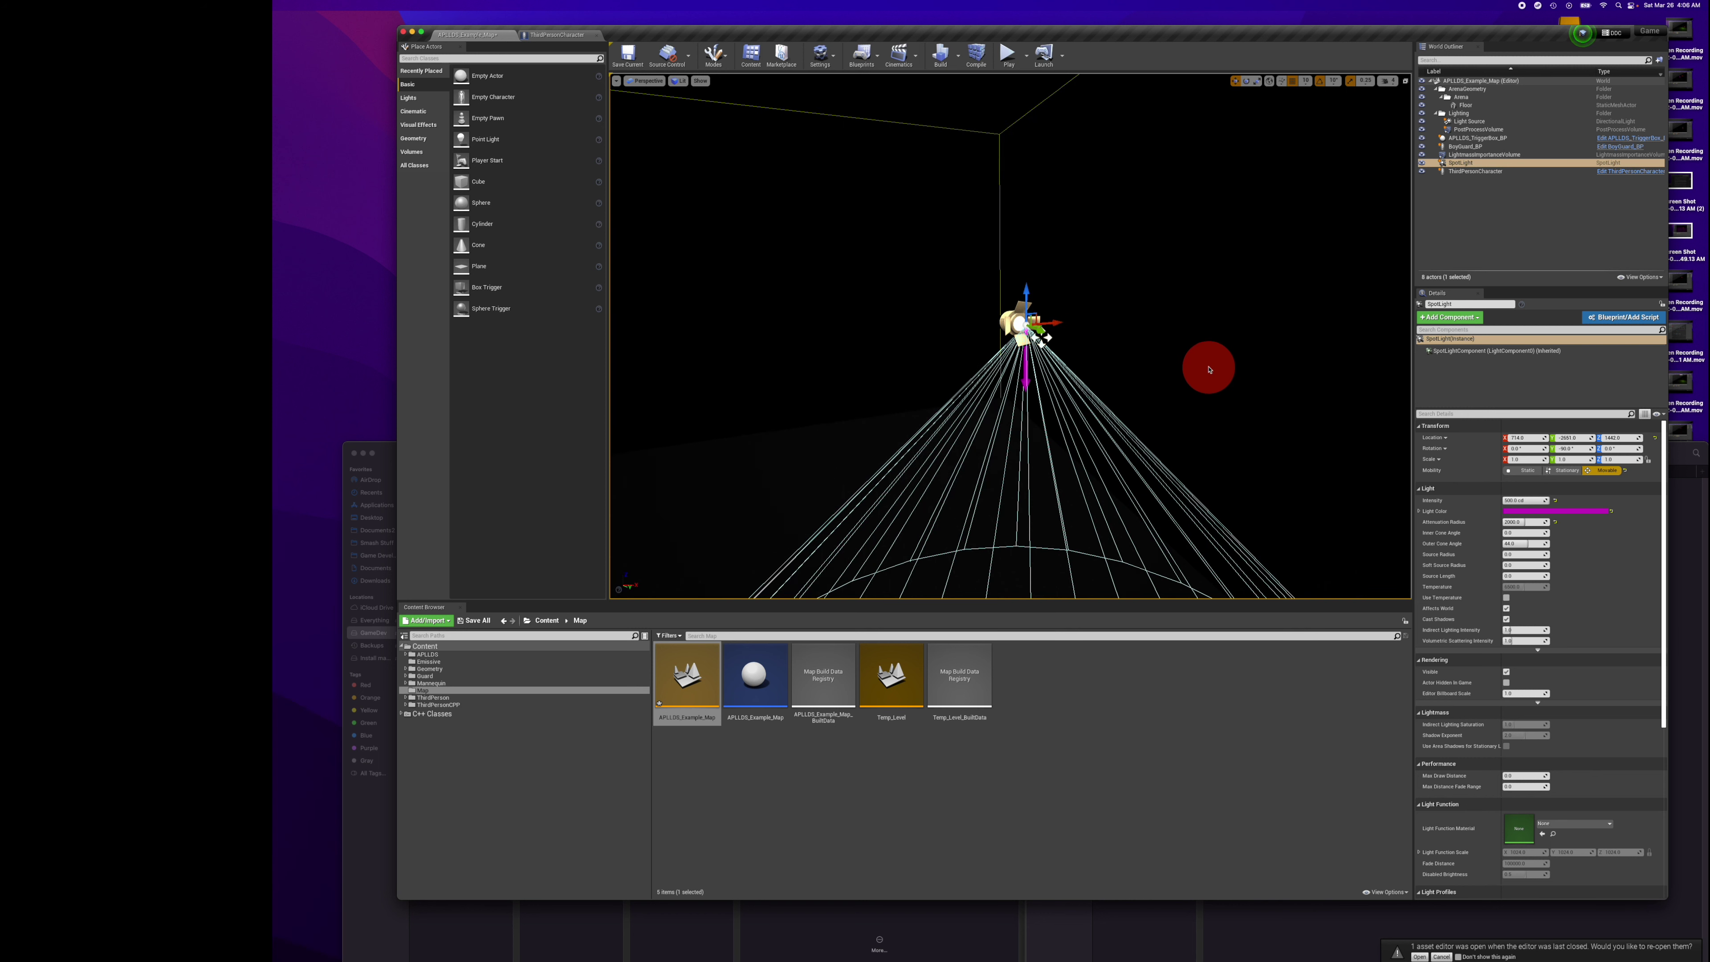
drag(1209, 370, 1205, 361)
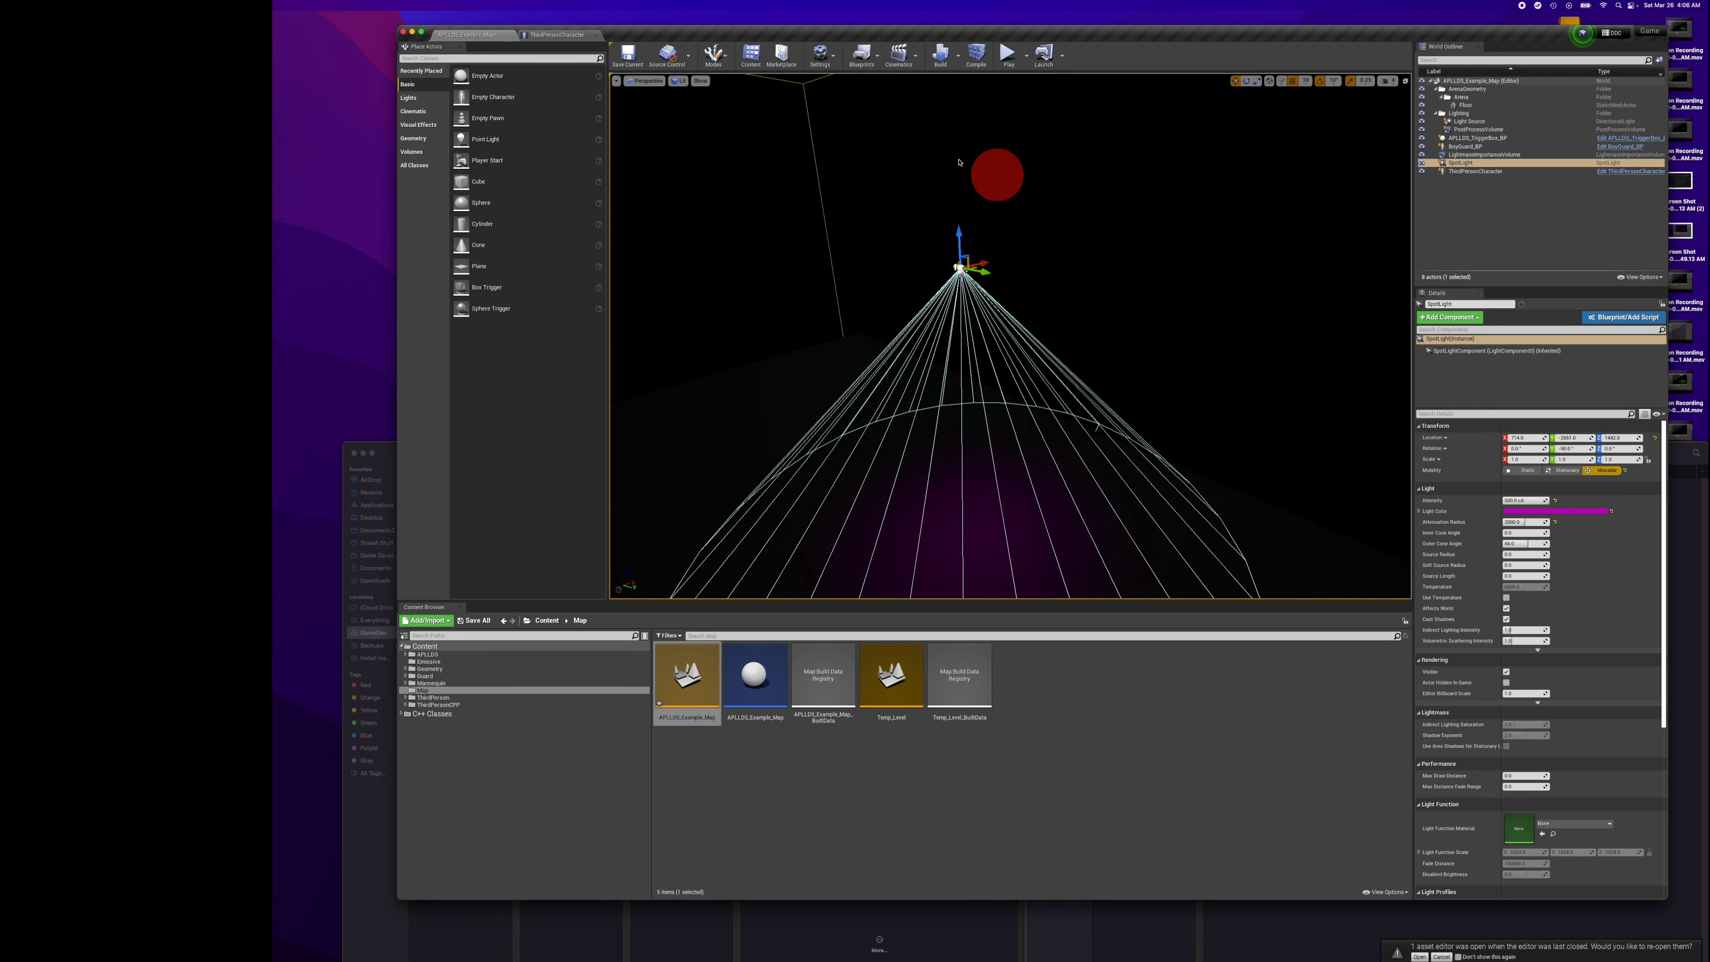
click(942, 55)
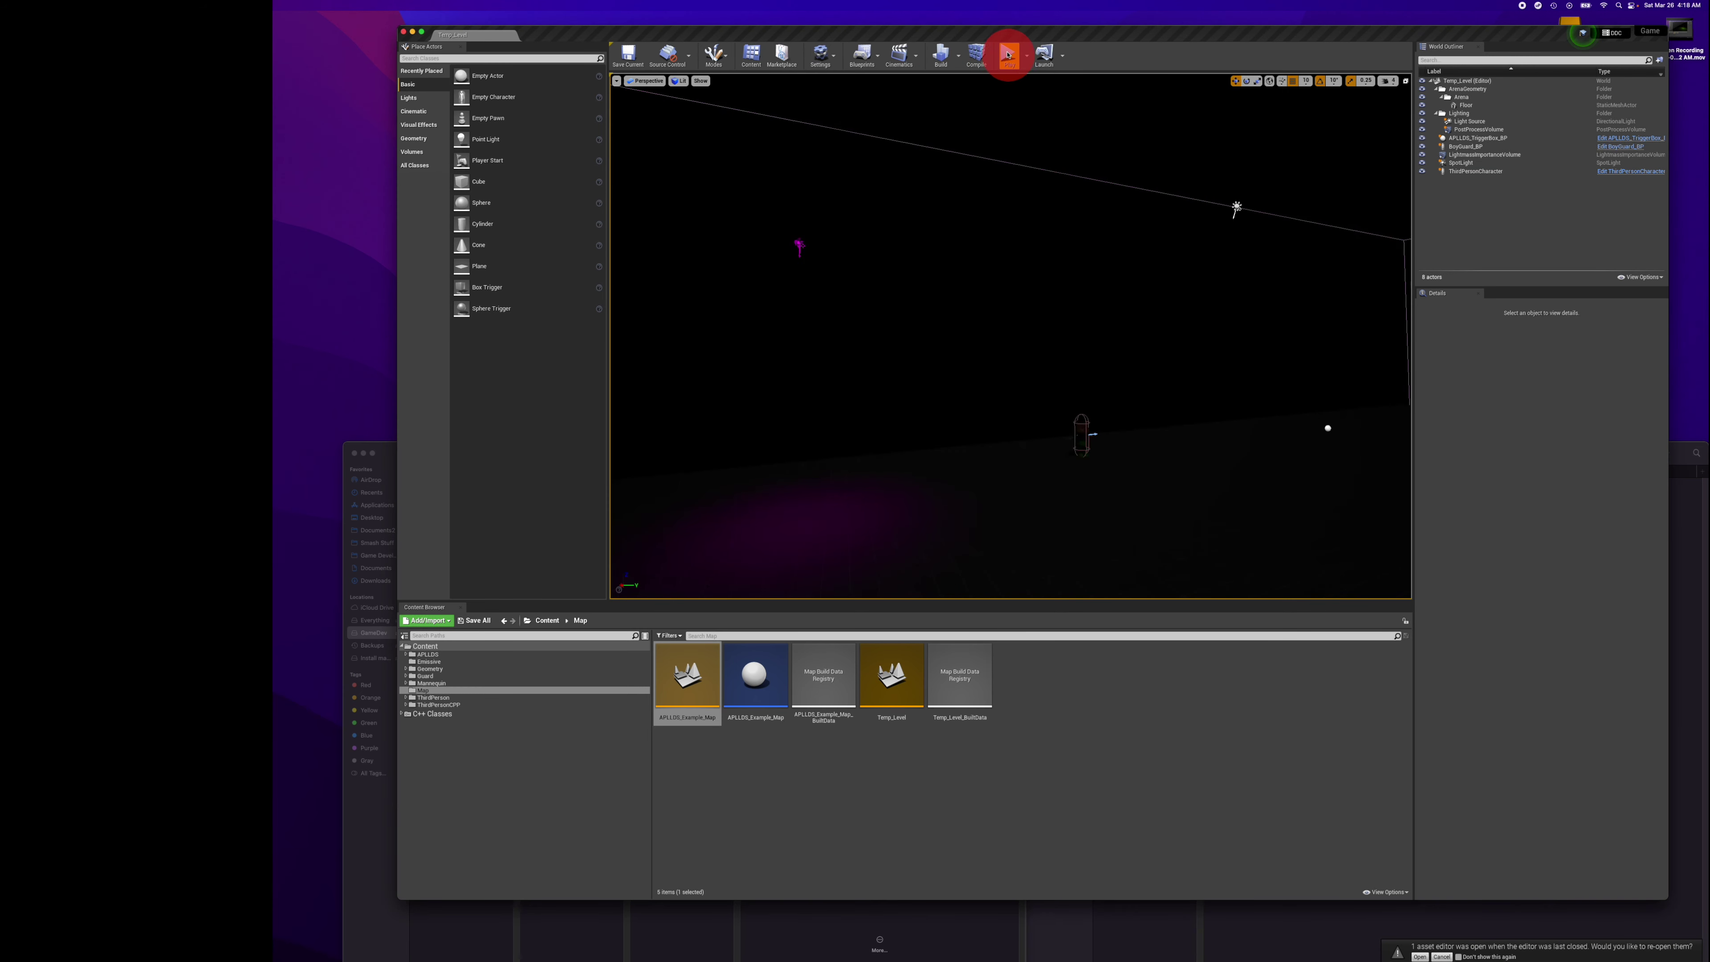
Play Temp_Level, run the character into the magenta spot light and capture a screenshot of the printed Spot Light Result.
click(1011, 56)
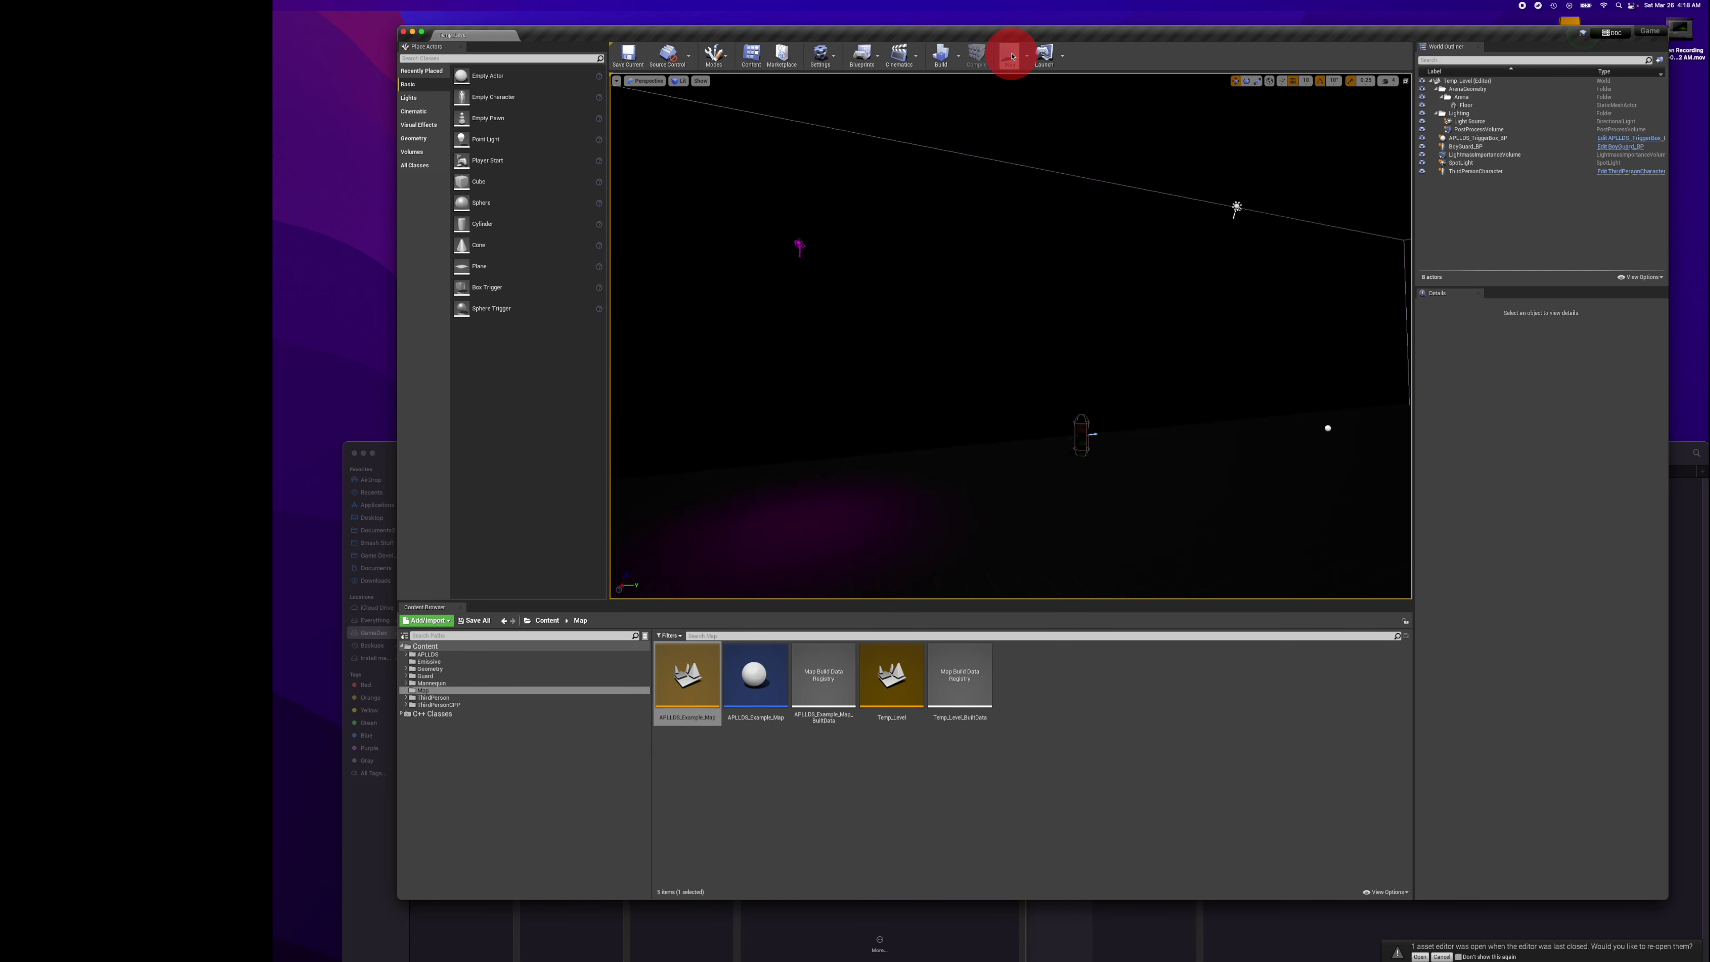
key(w)
key(a)
key(w)
key(w)
key(w)
key(w)
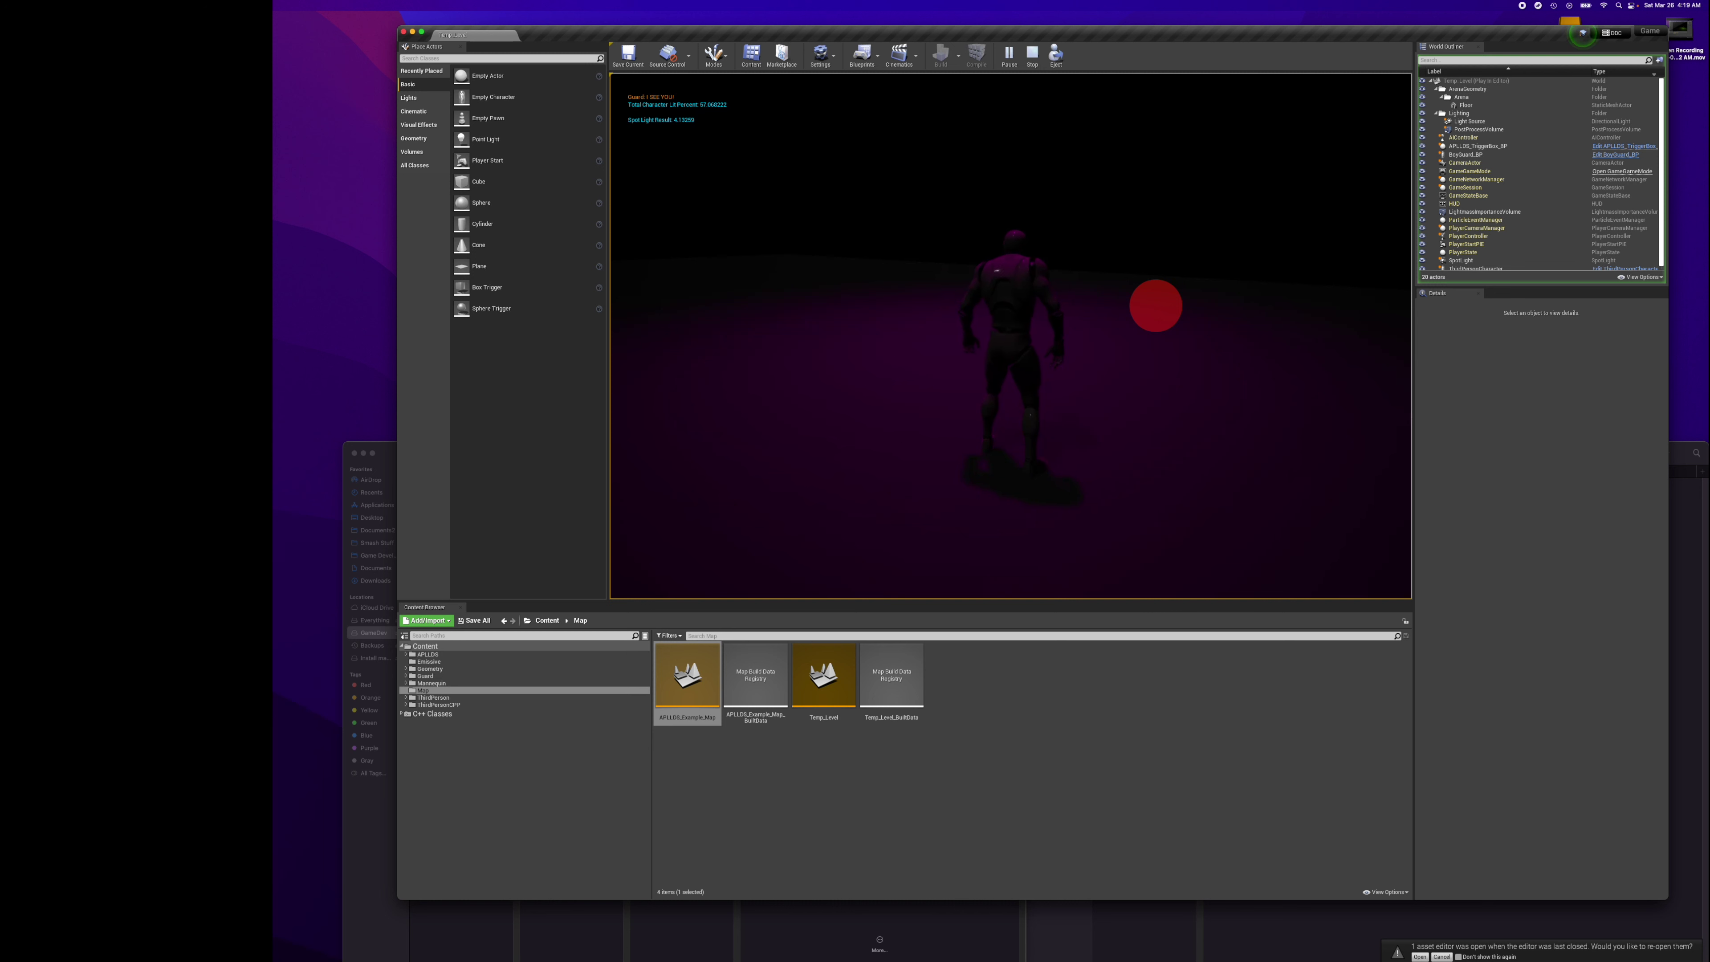
key(super+shift+3)
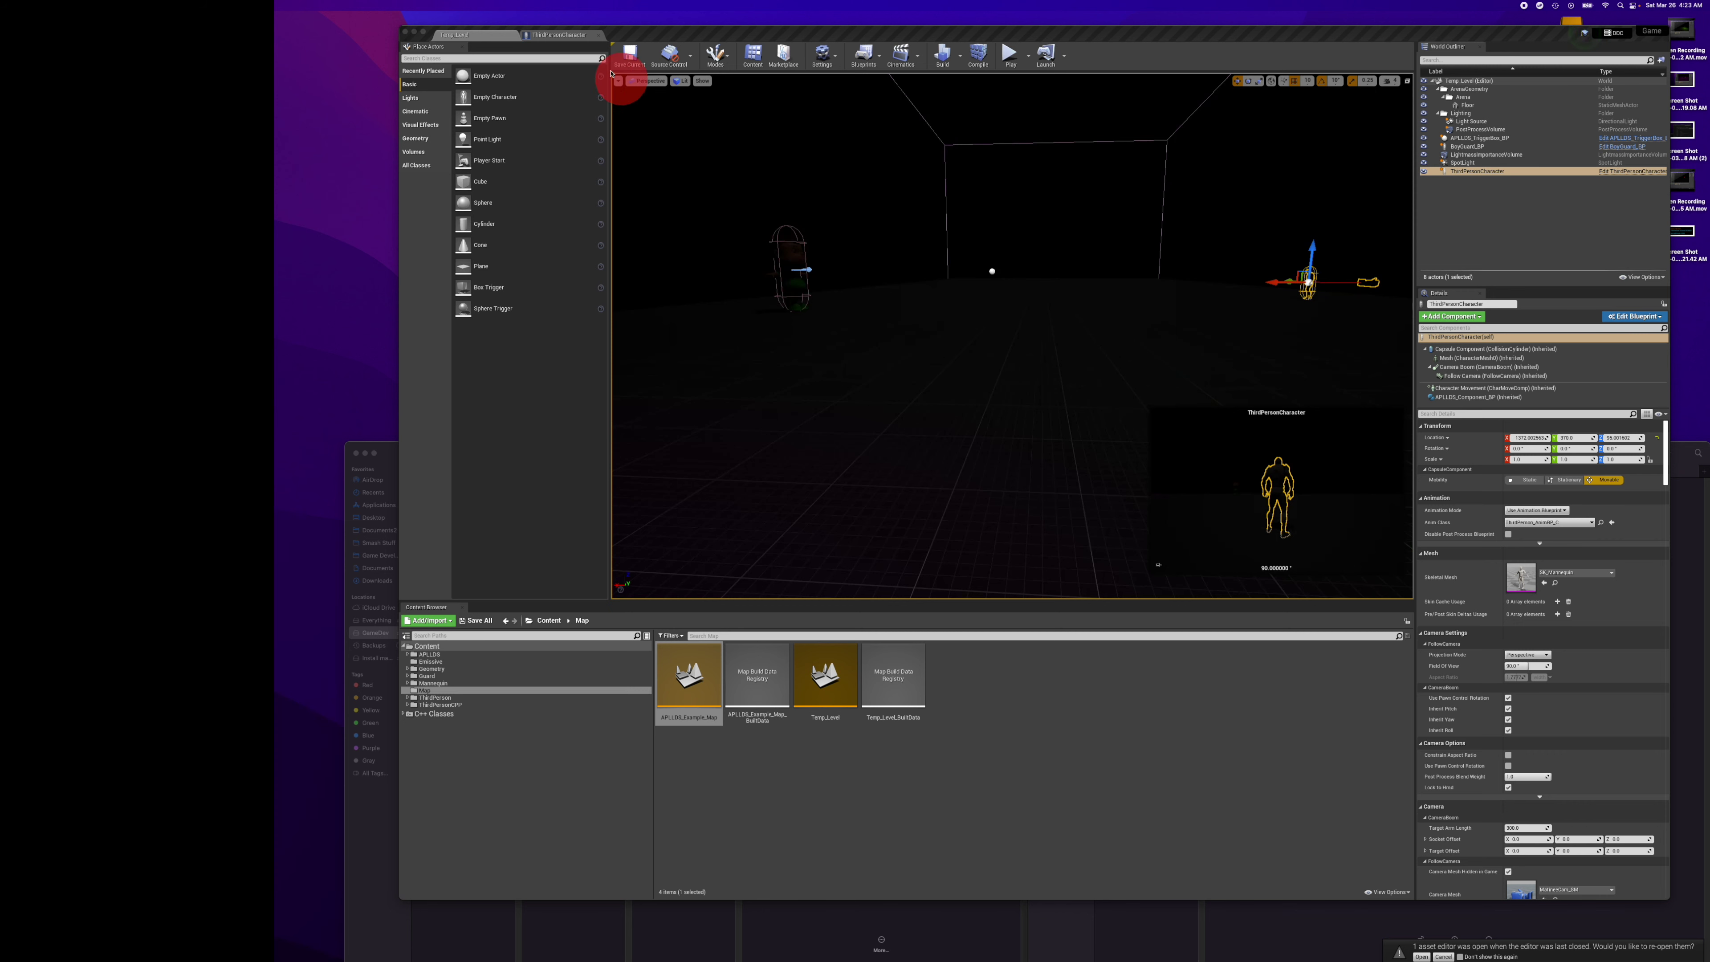
In the ThirdPersonCharacter blueprint, set the APLLDS component's Spot Light Result to the captured spot light value, then compile and save.
click(569, 35)
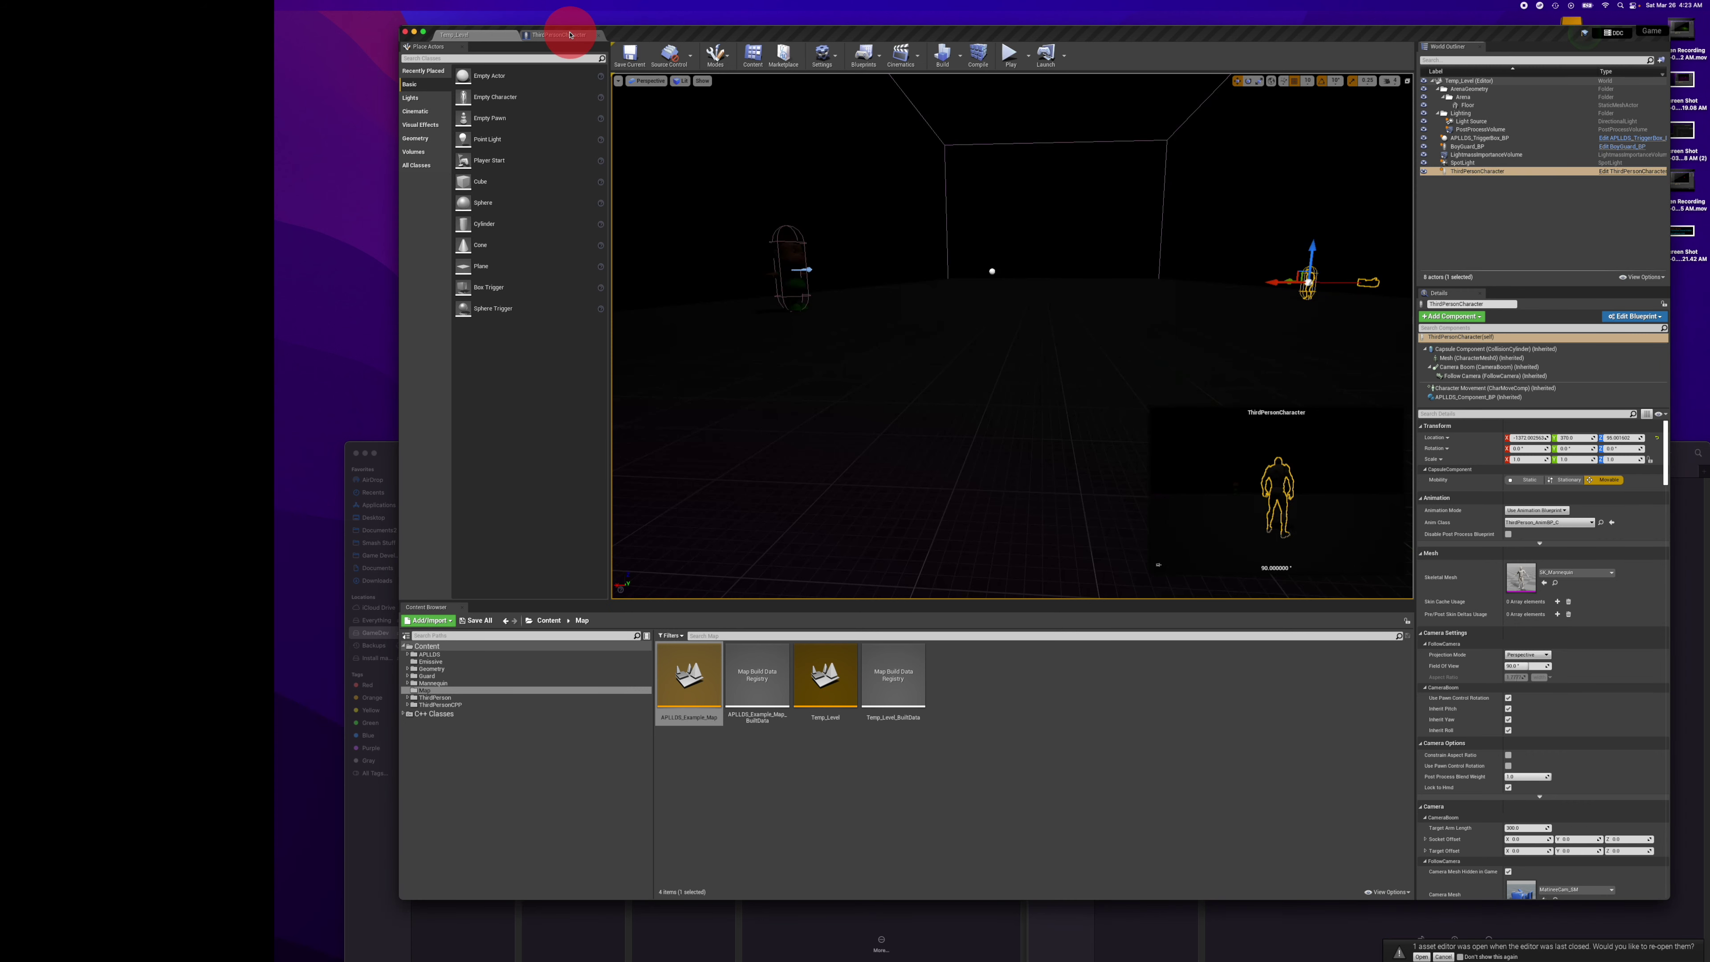
click(515, 165)
drag(436, 148, 479, 155)
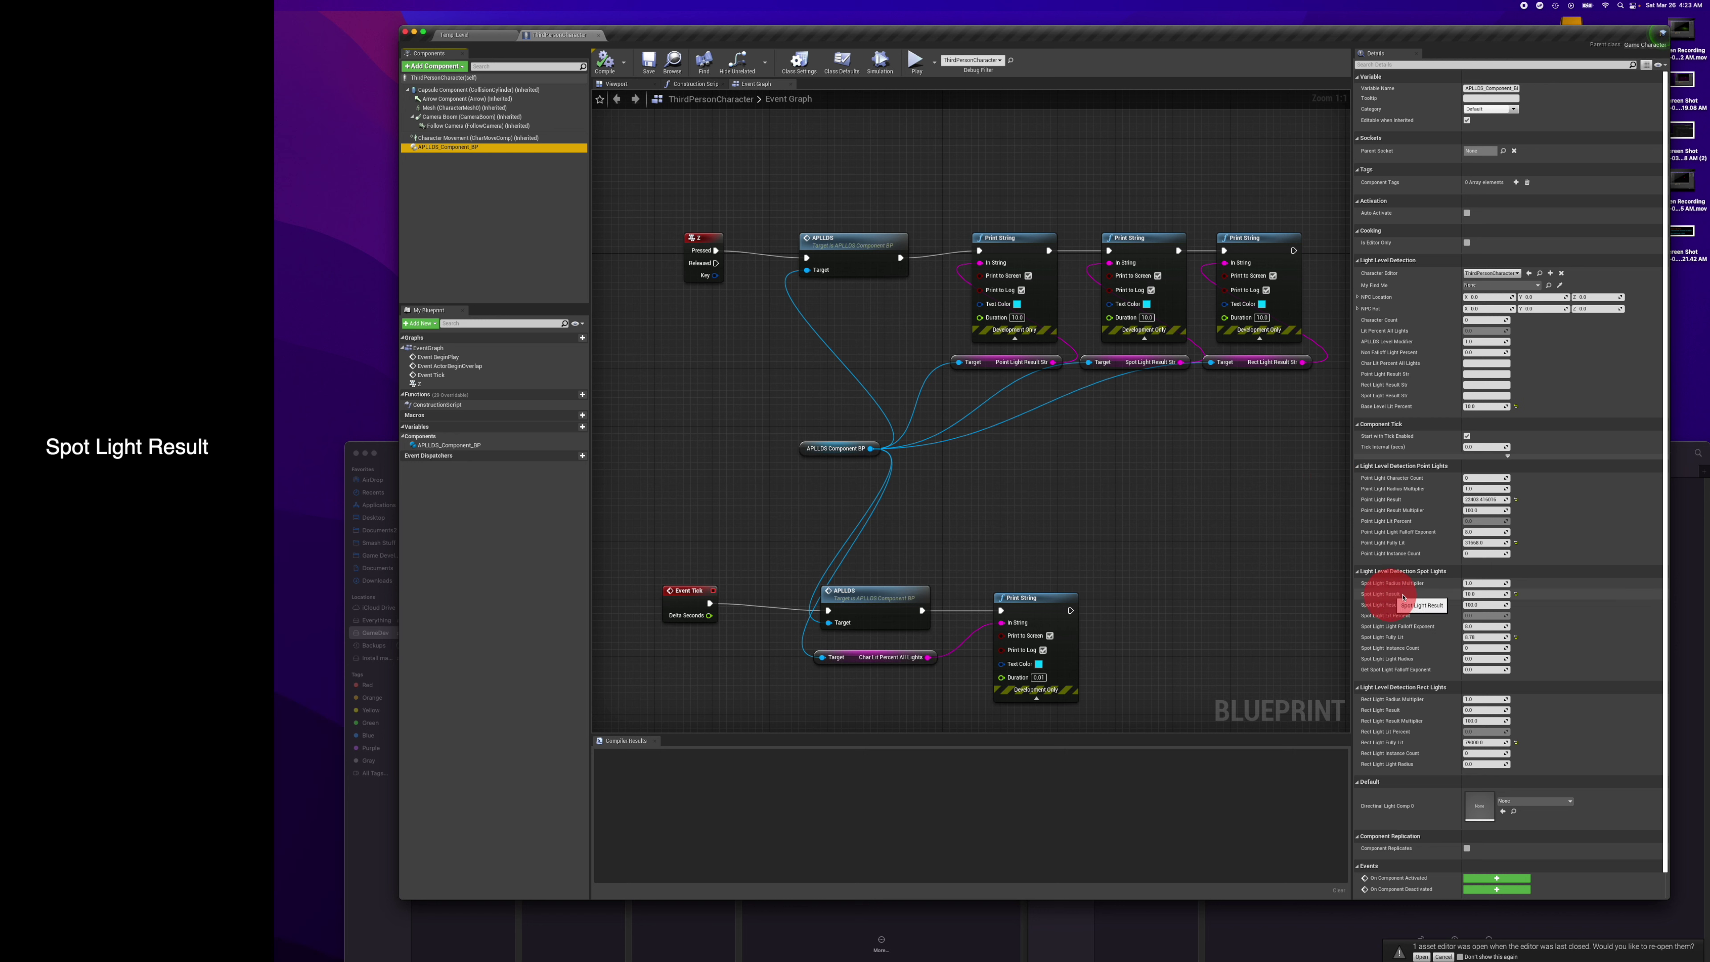
click(1488, 596)
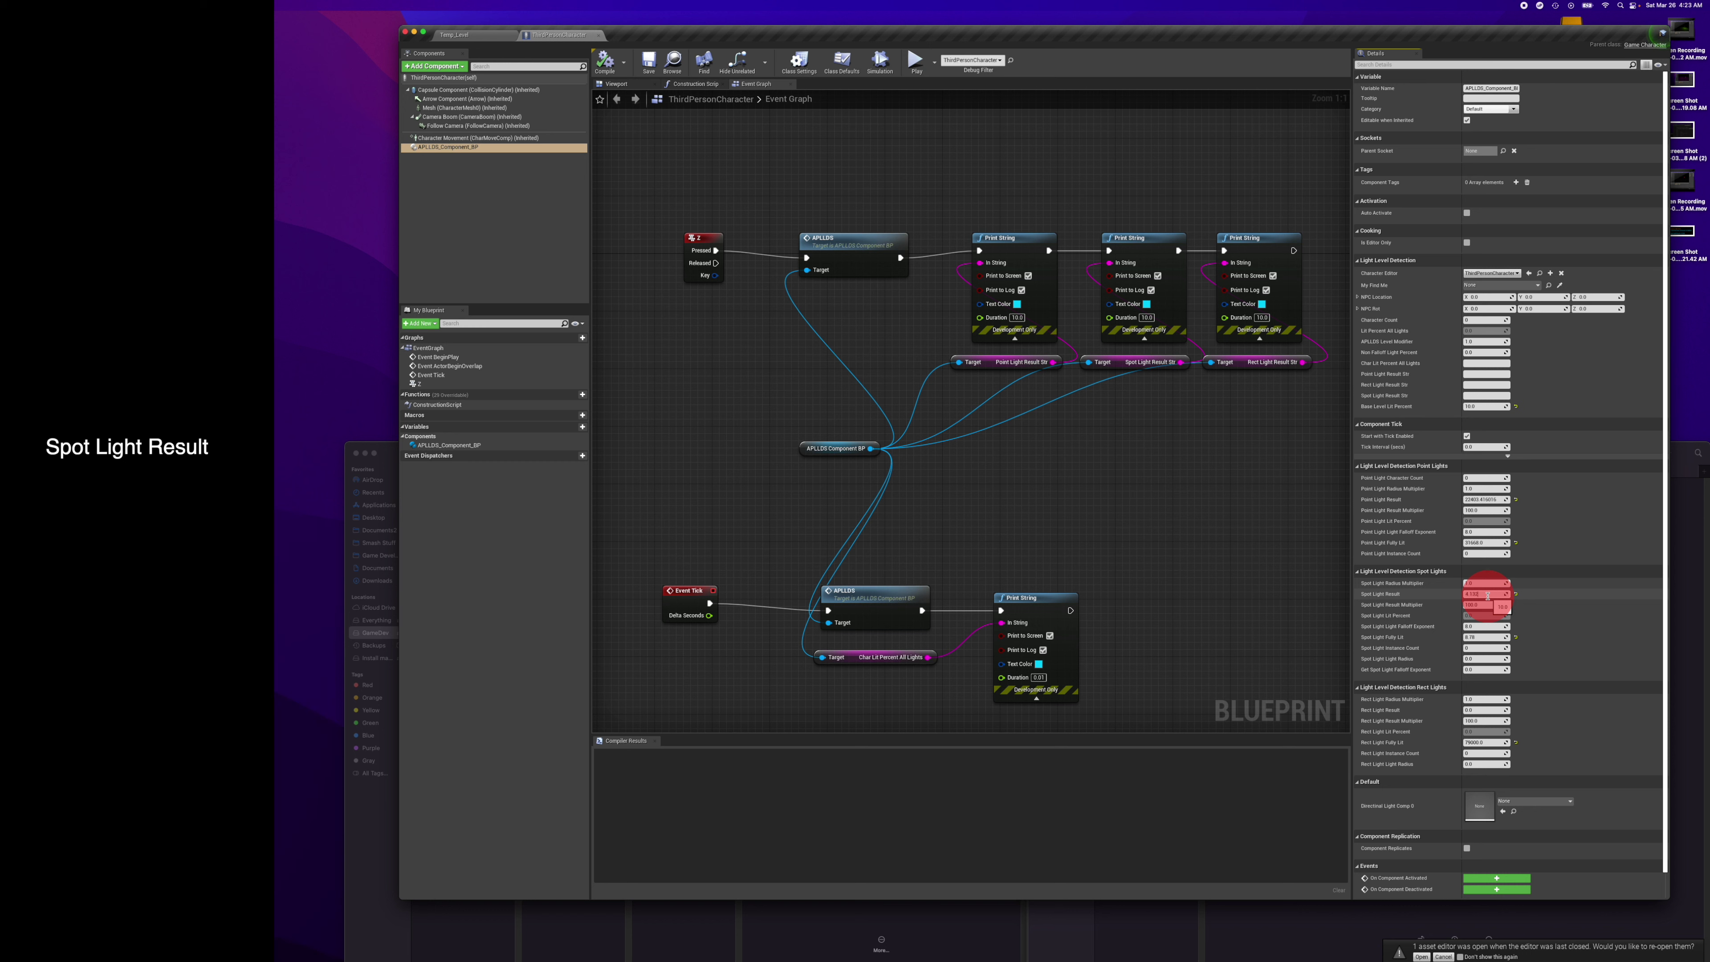
key(Return)
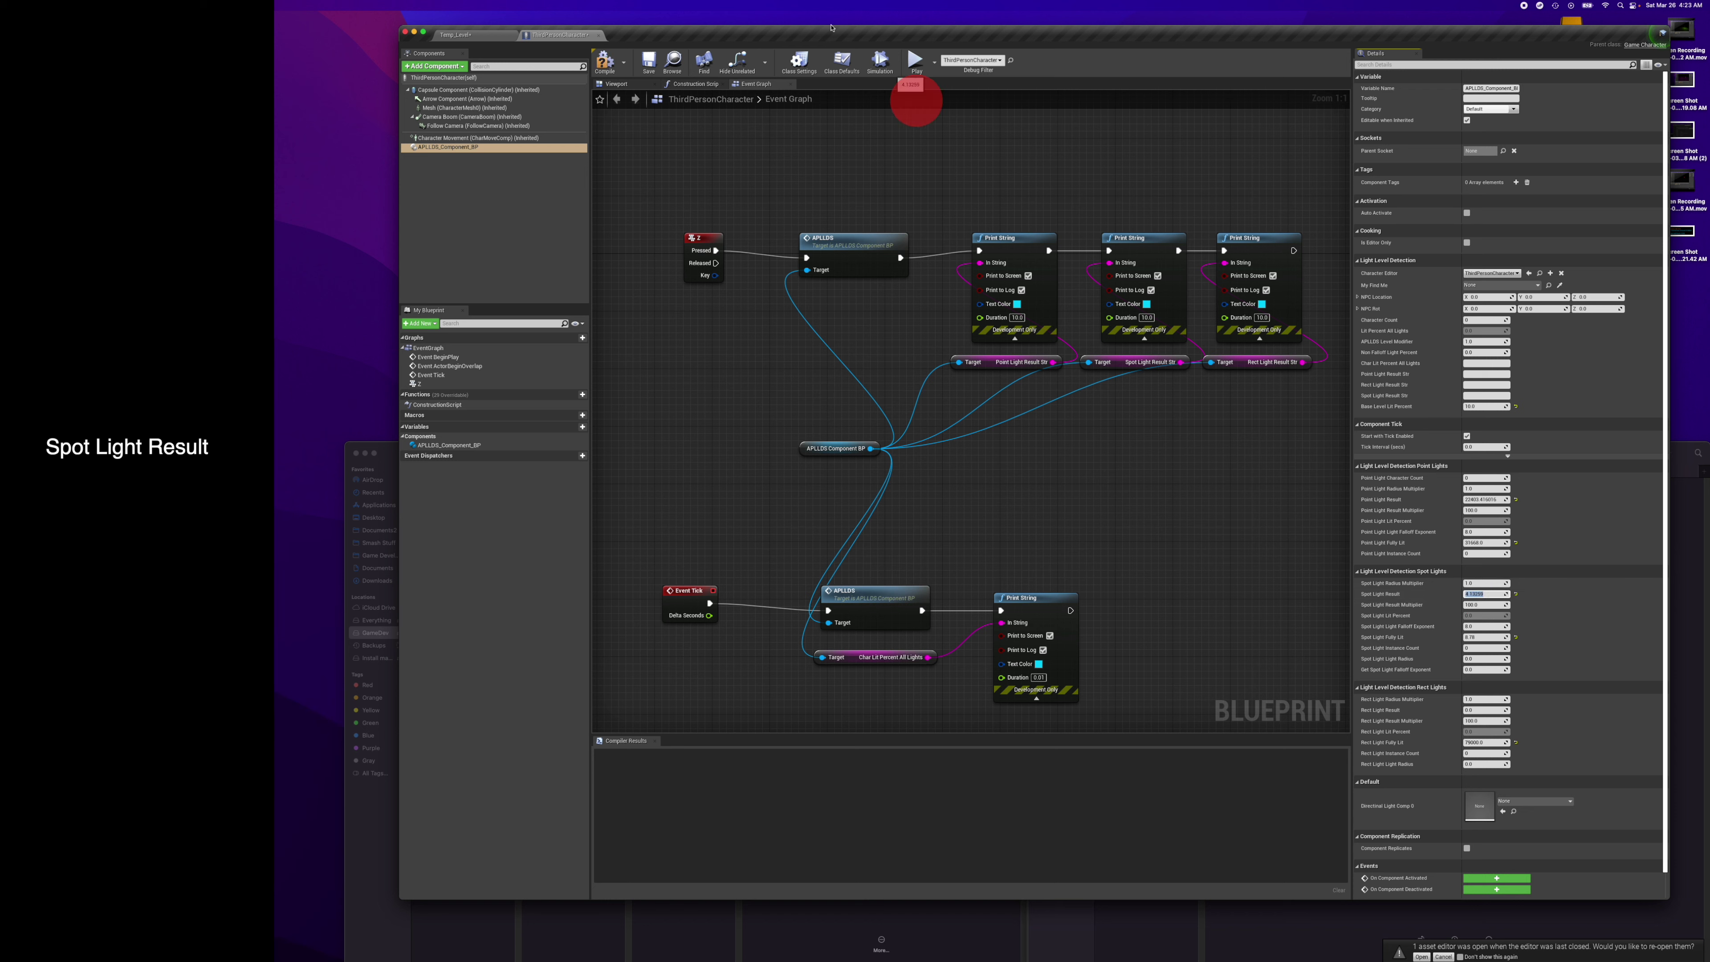
click(604, 62)
click(649, 62)
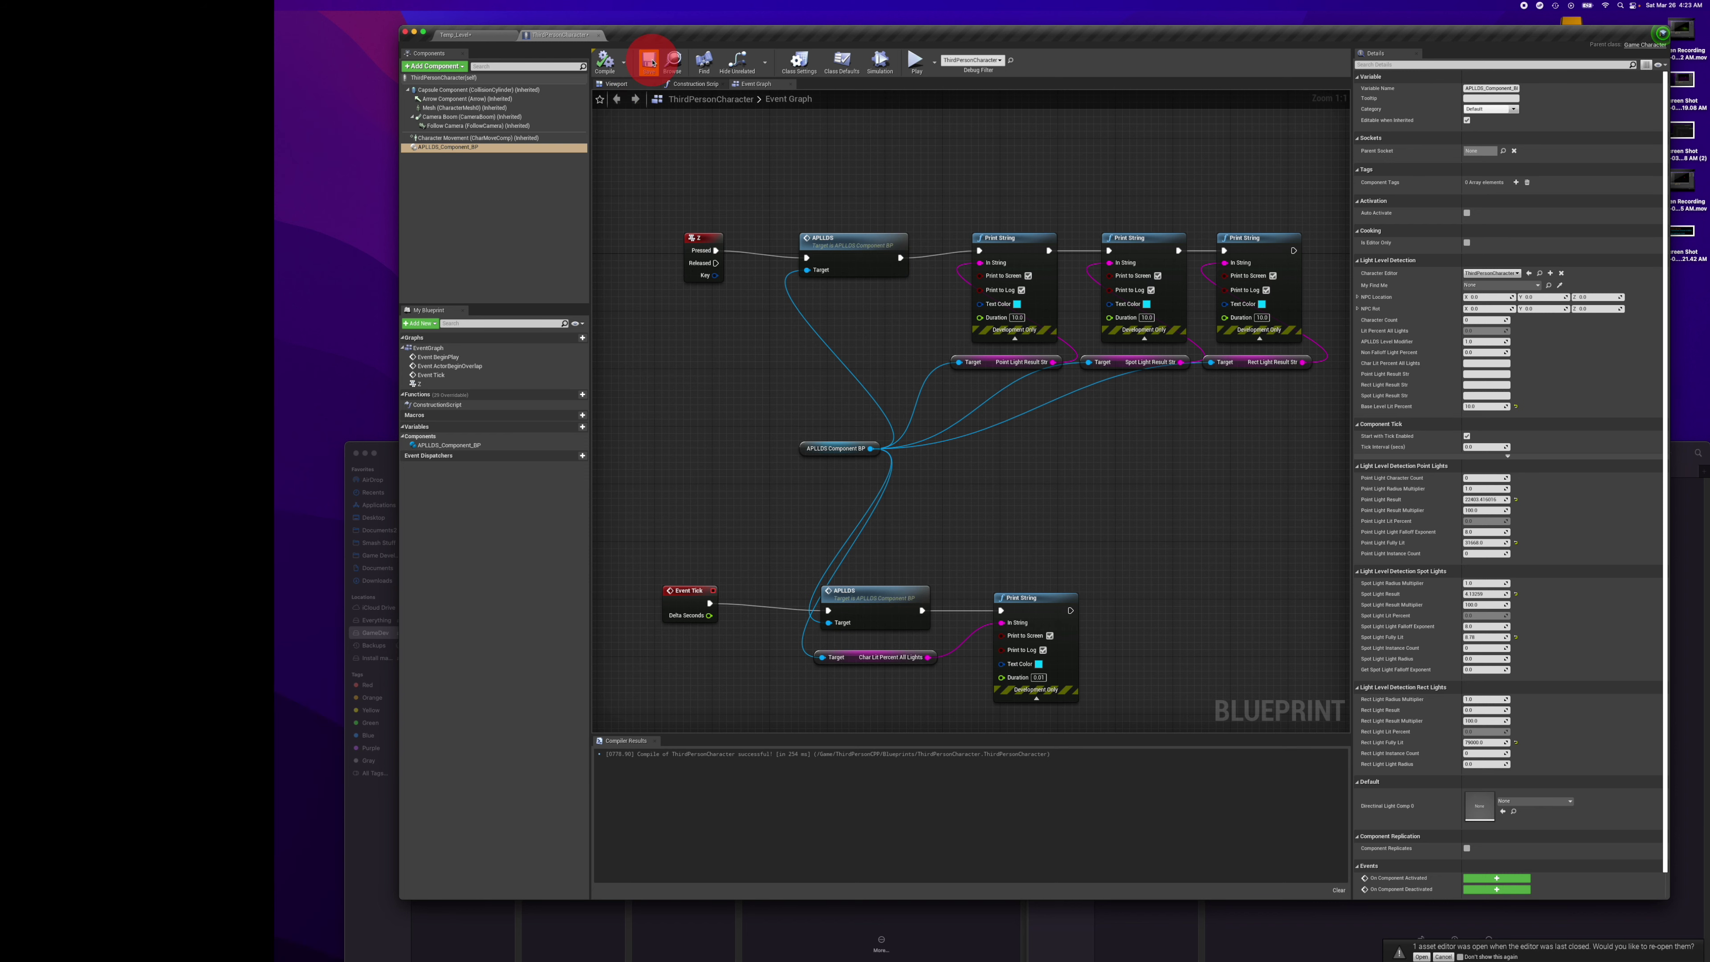
click(722, 173)
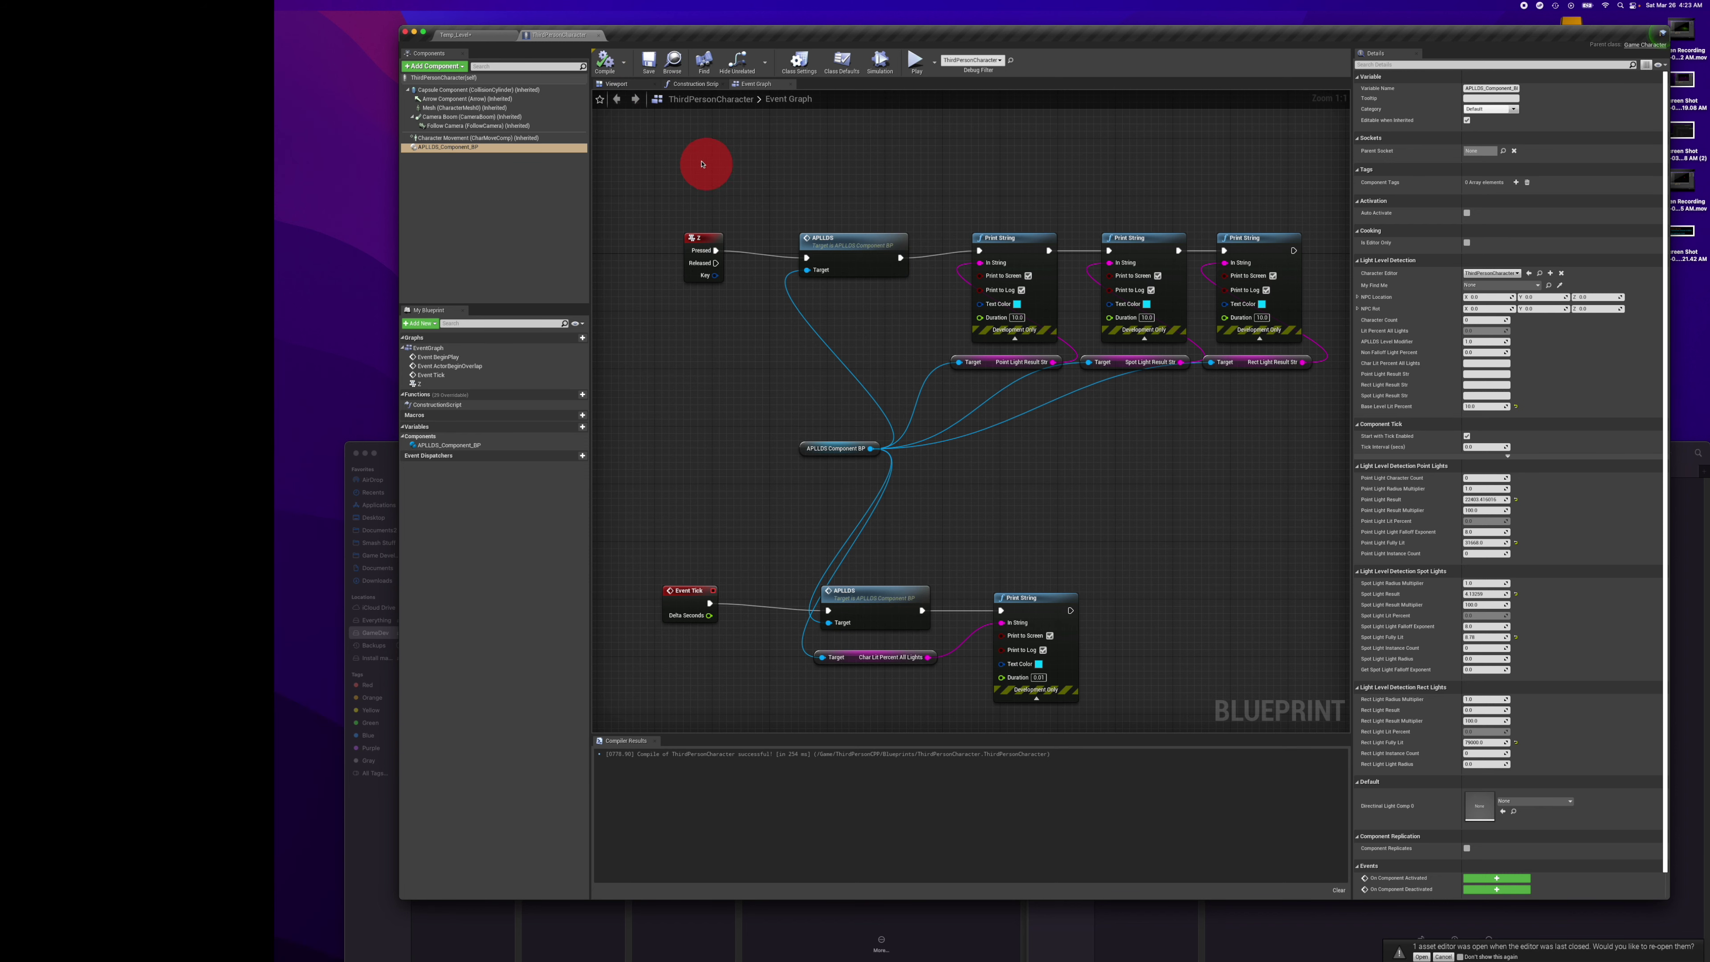
Play Temp_Level again and run the character toward the magenta spot light to check the total character lit percent.
click(496, 35)
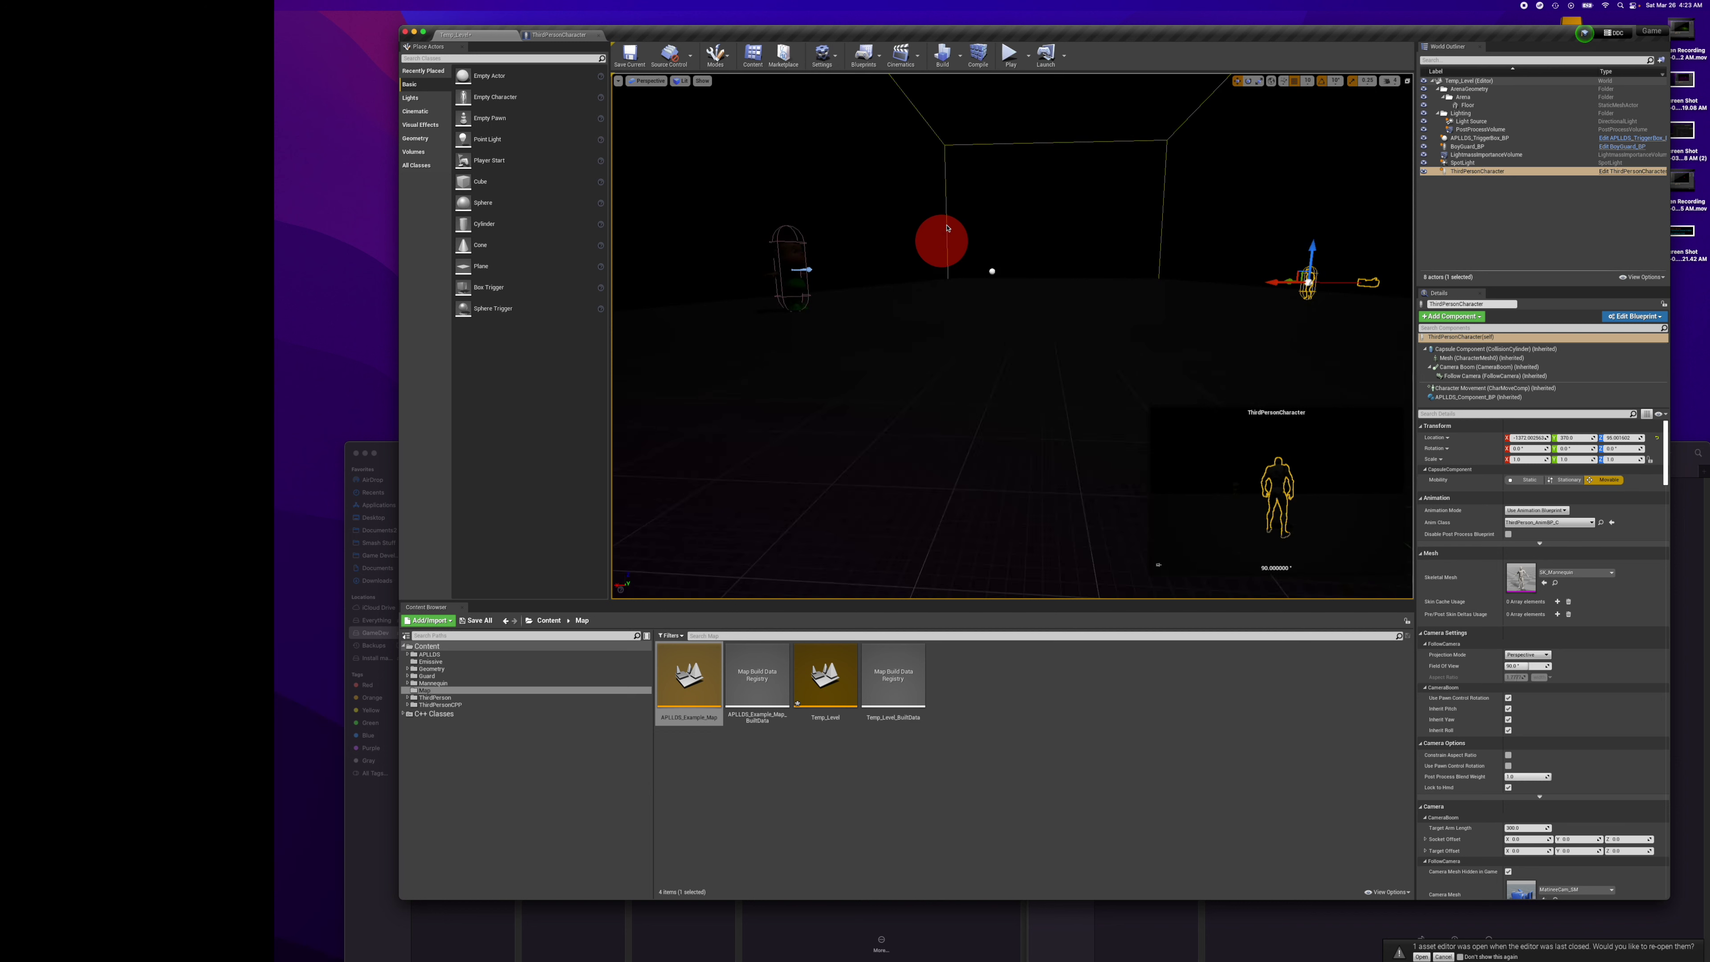
click(1010, 54)
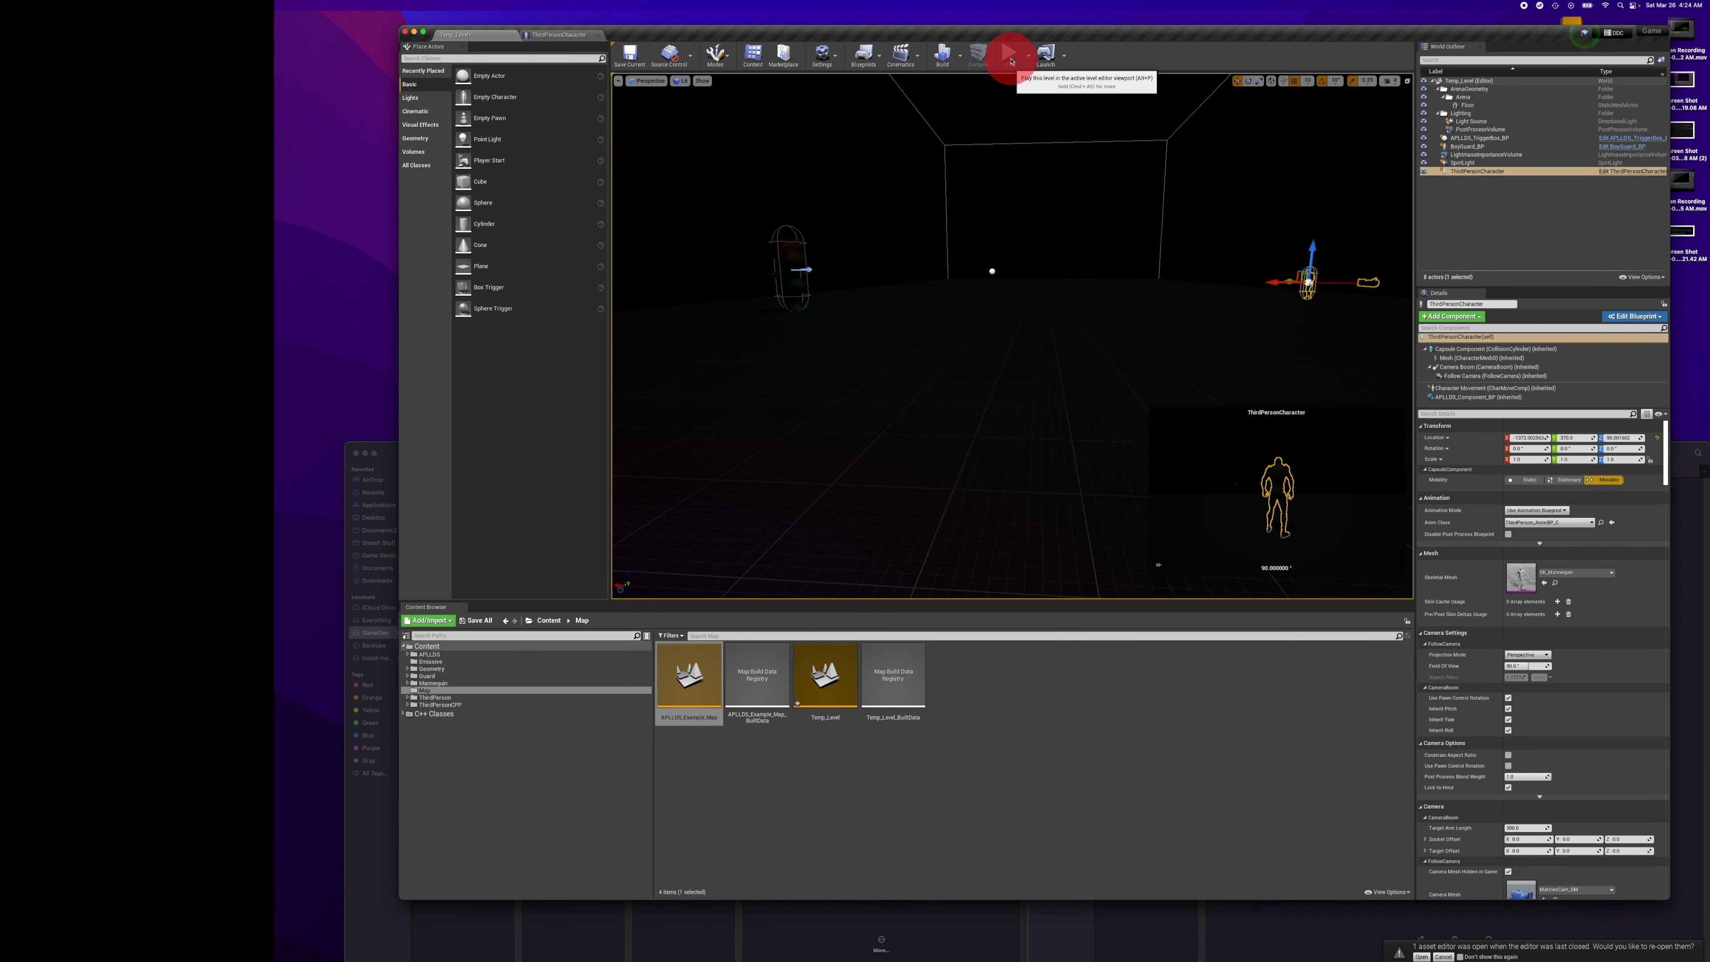
click(1063, 256)
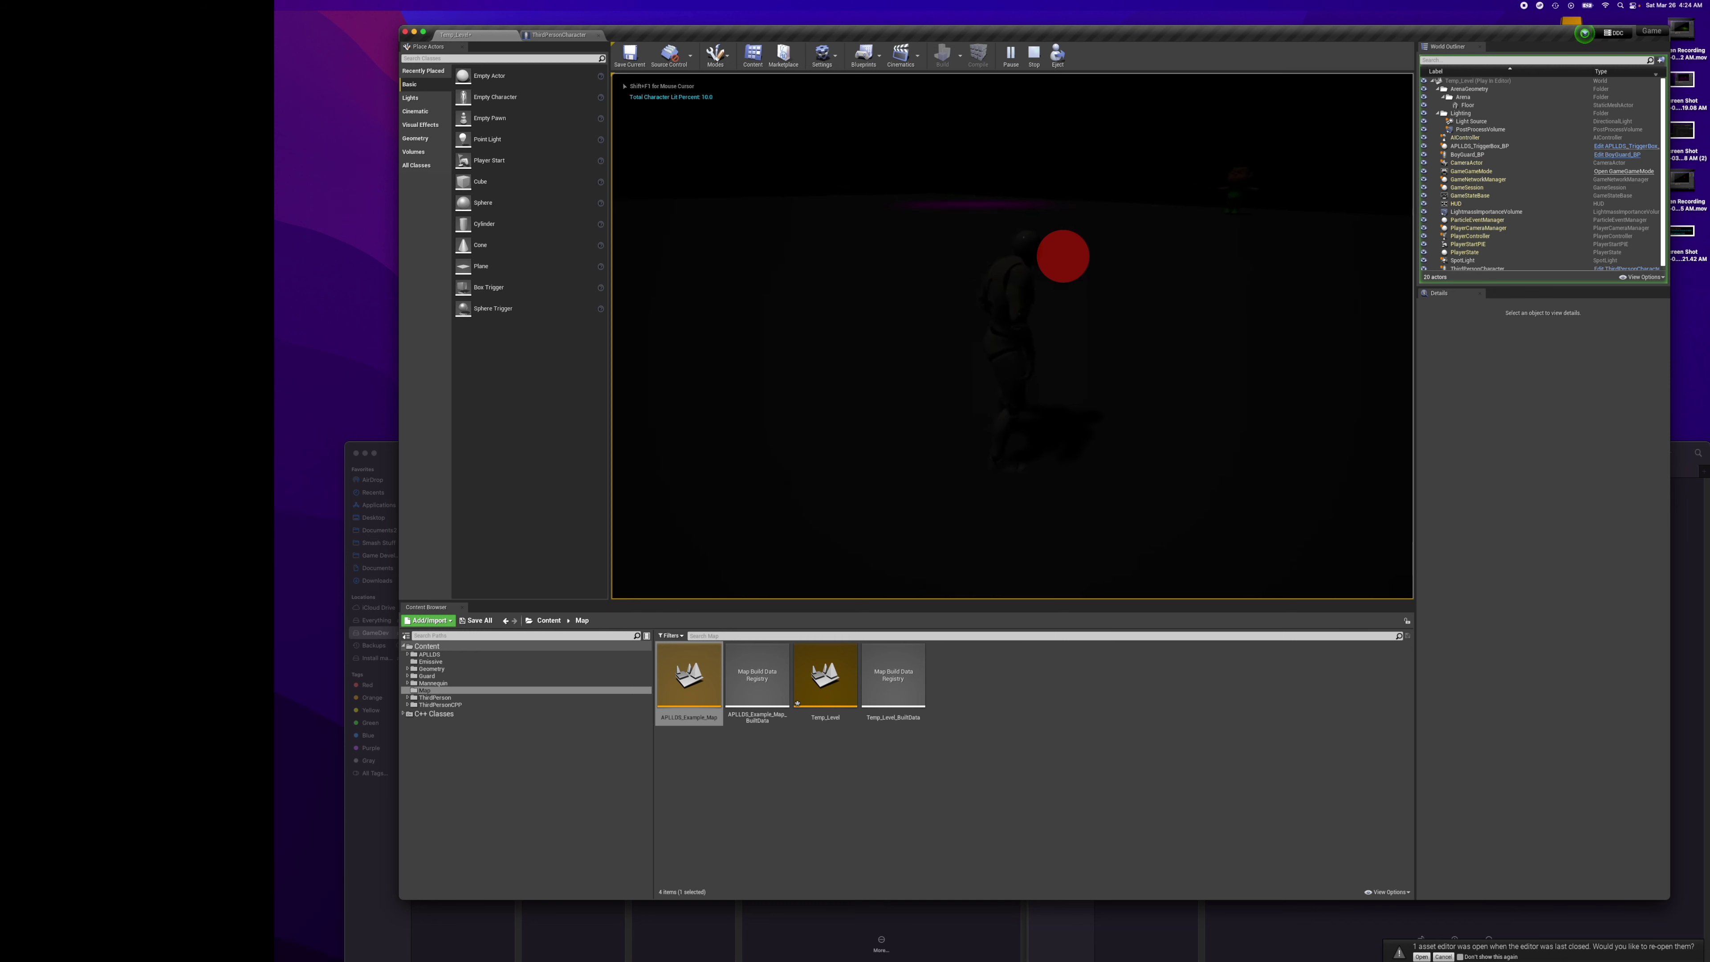
key(w)
key(a)
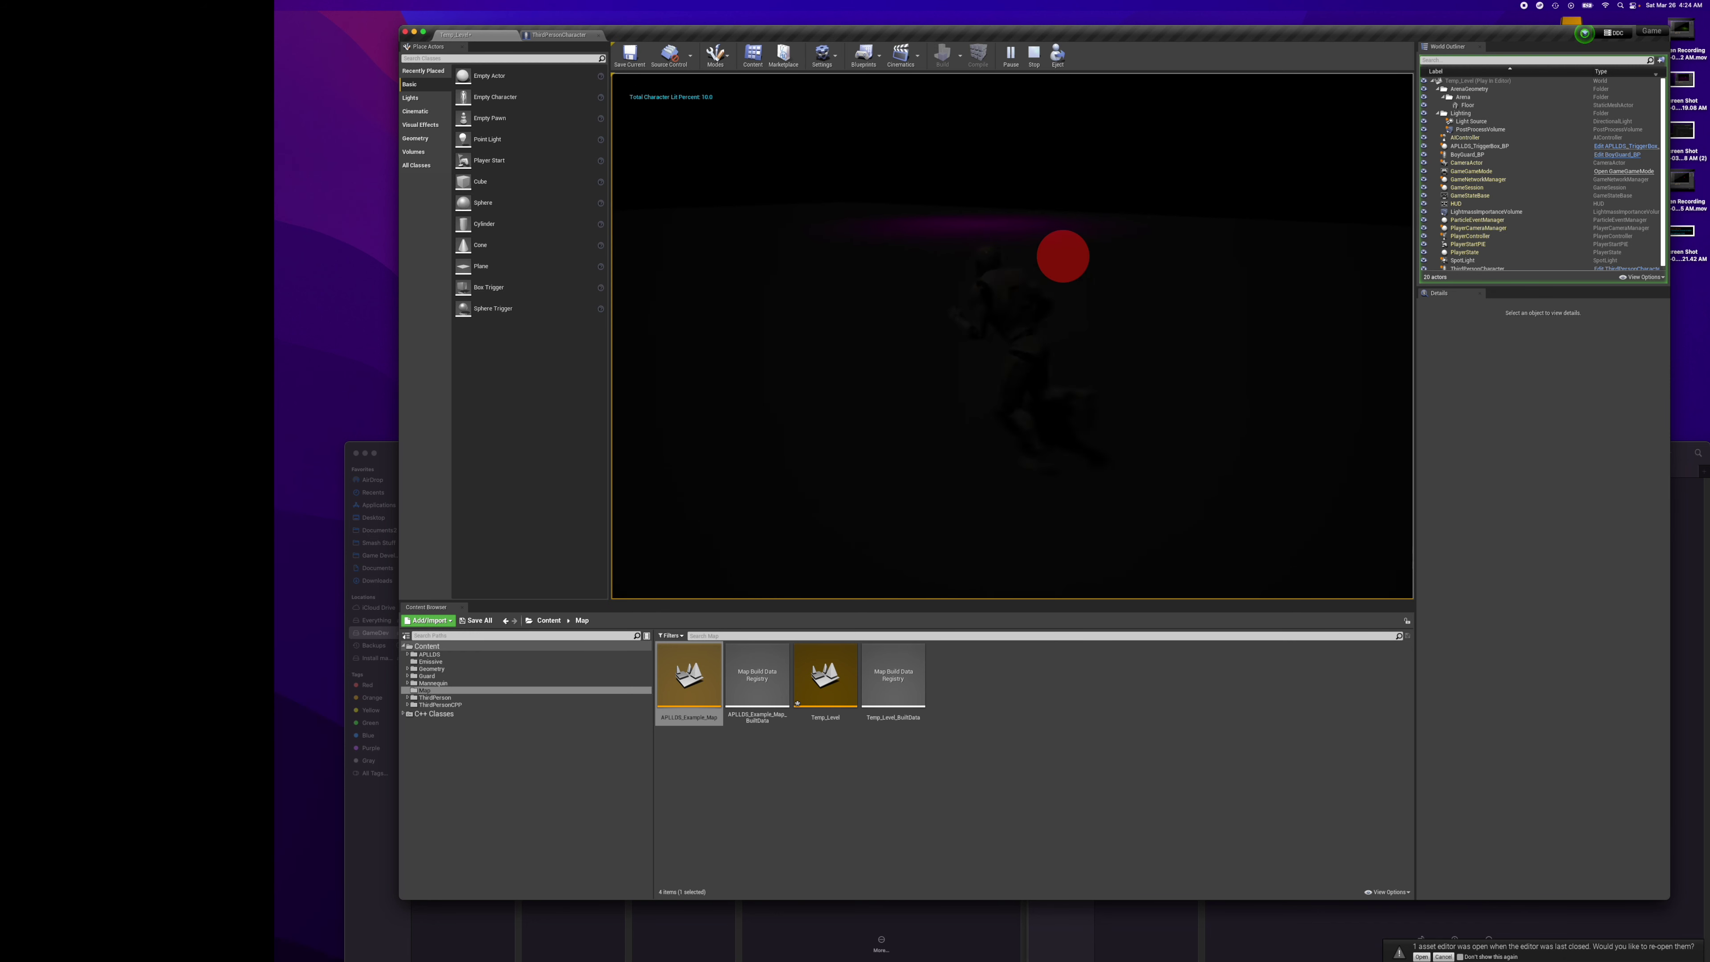
key(w)
key(a)
key(w)
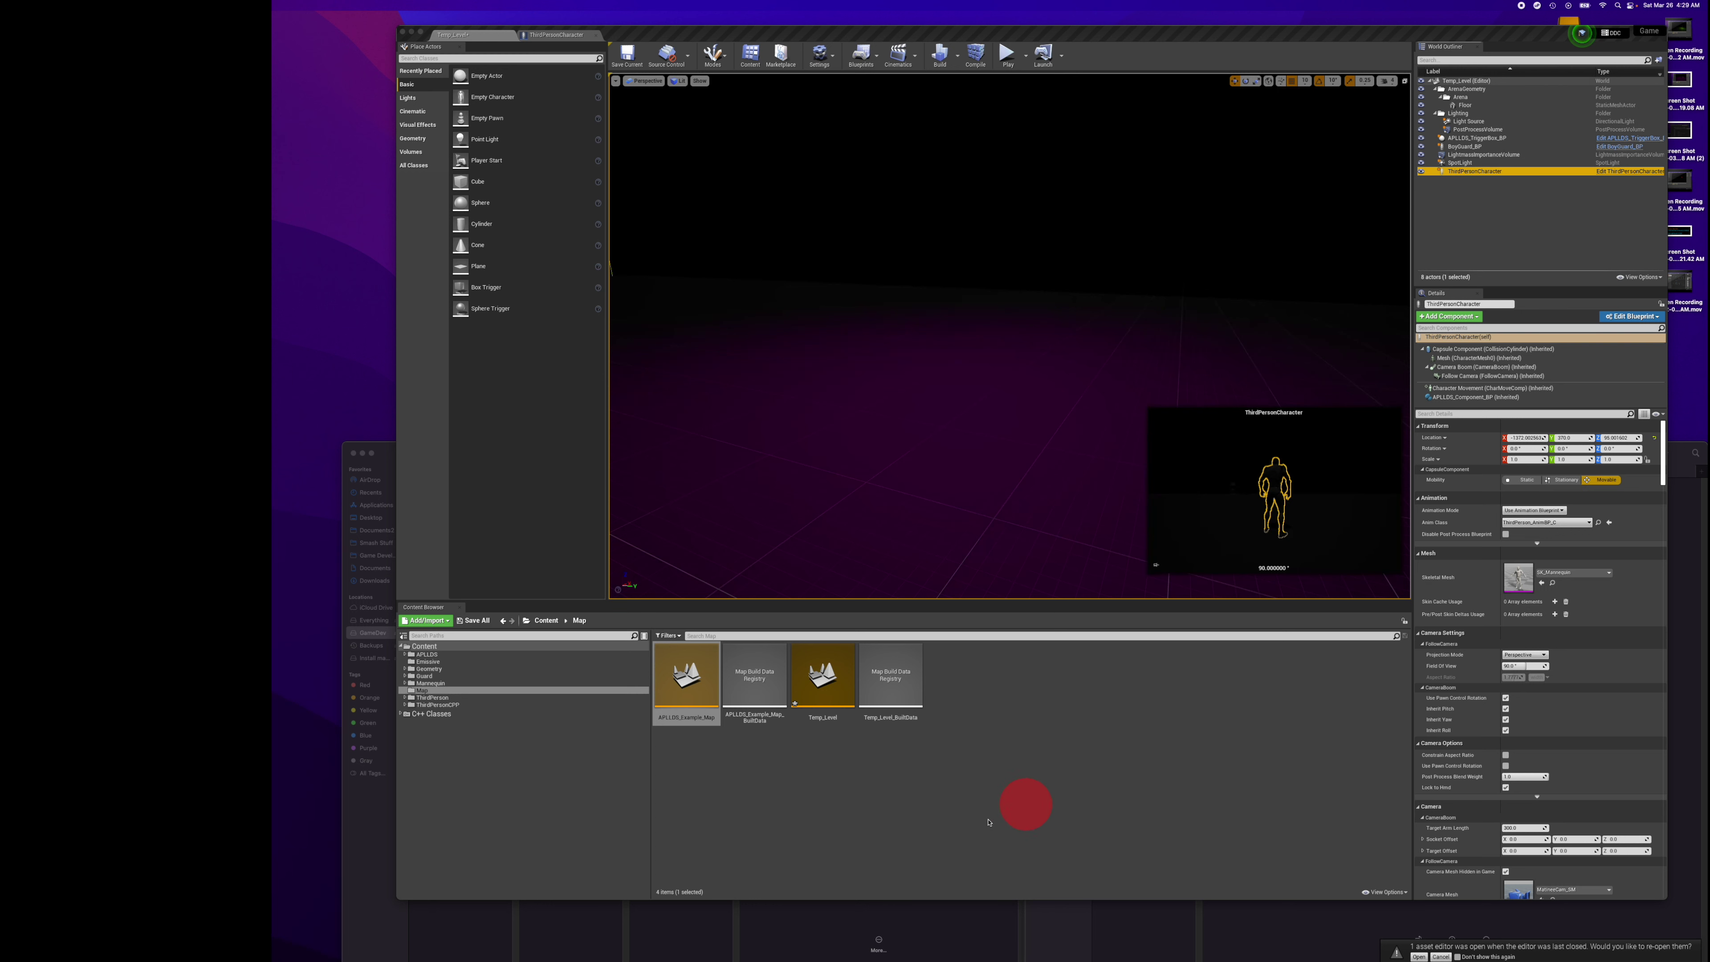
Reopen APLLDS_Example_Map from the Map folder and save it as Temp_Level, replacing the existing level.
click(682, 689)
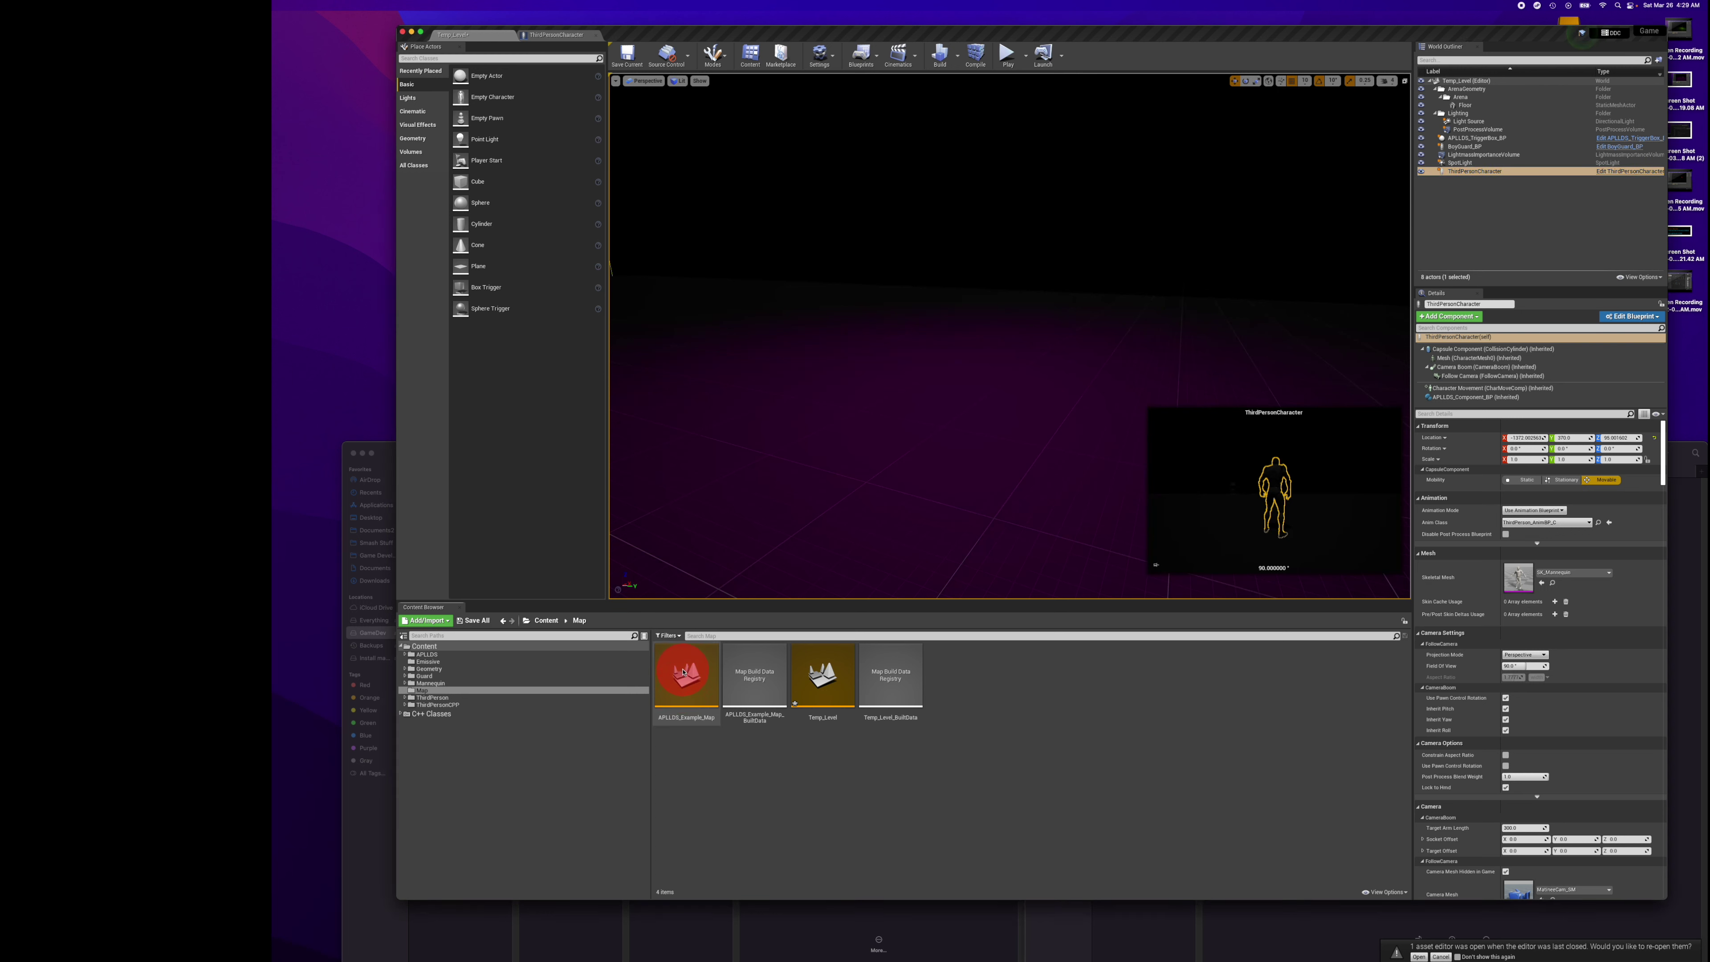
click(683, 667)
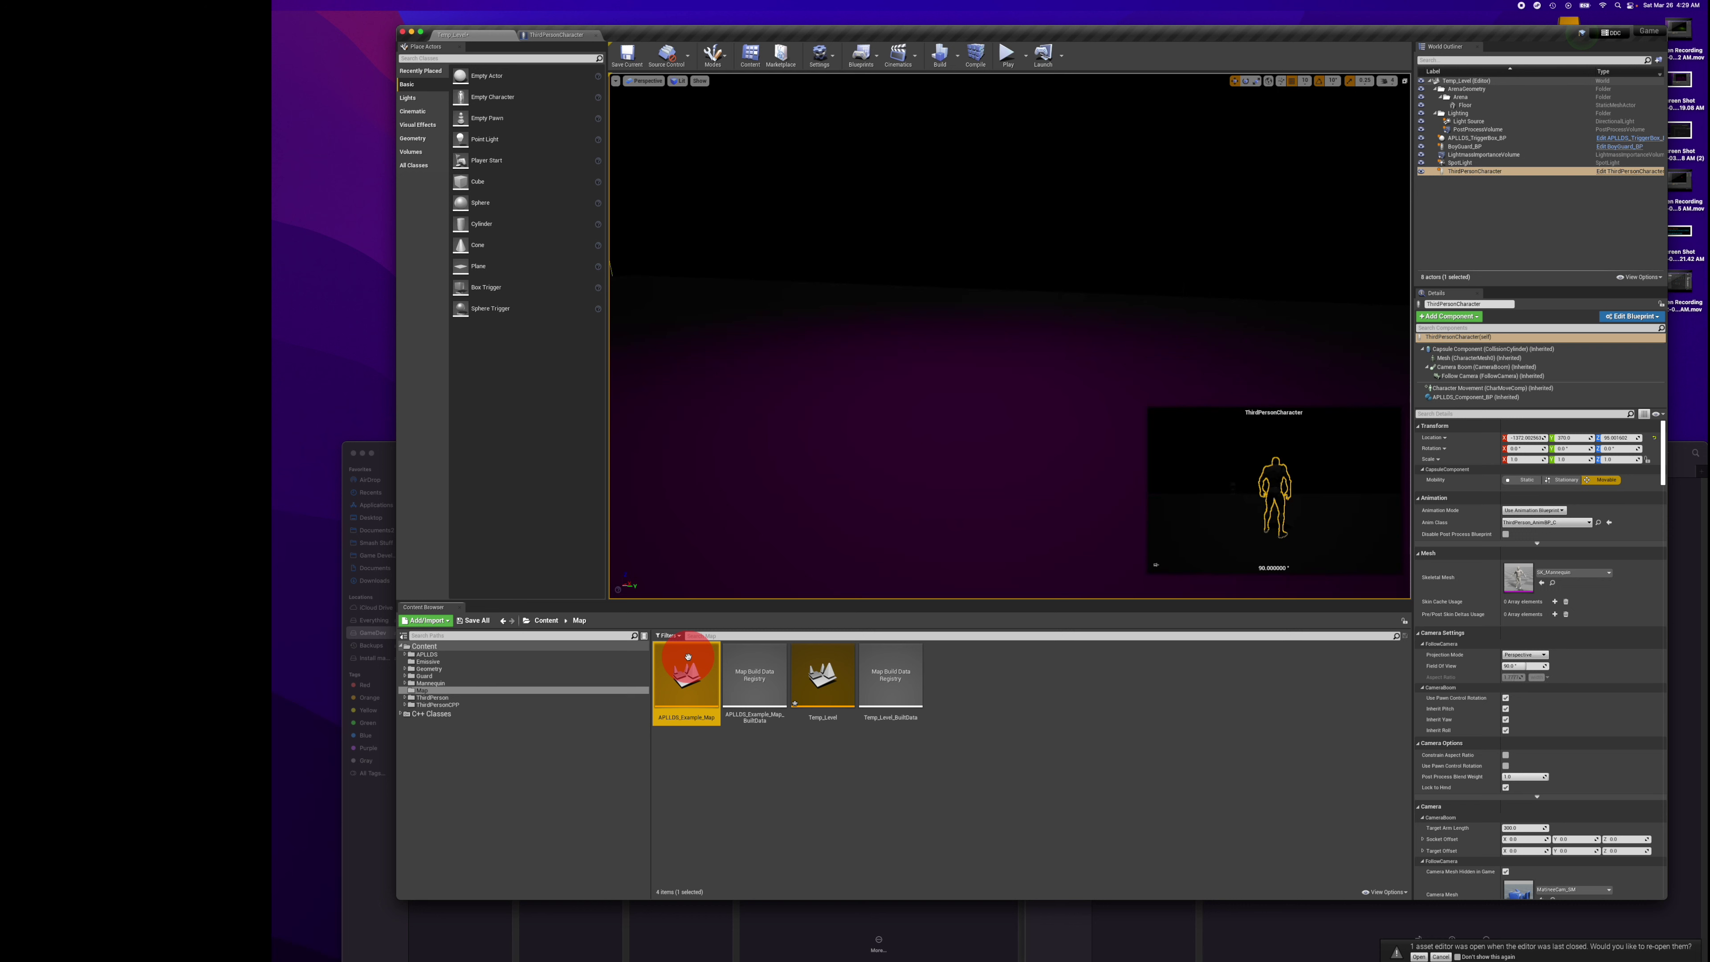
double_click(688, 657)
click(934, 580)
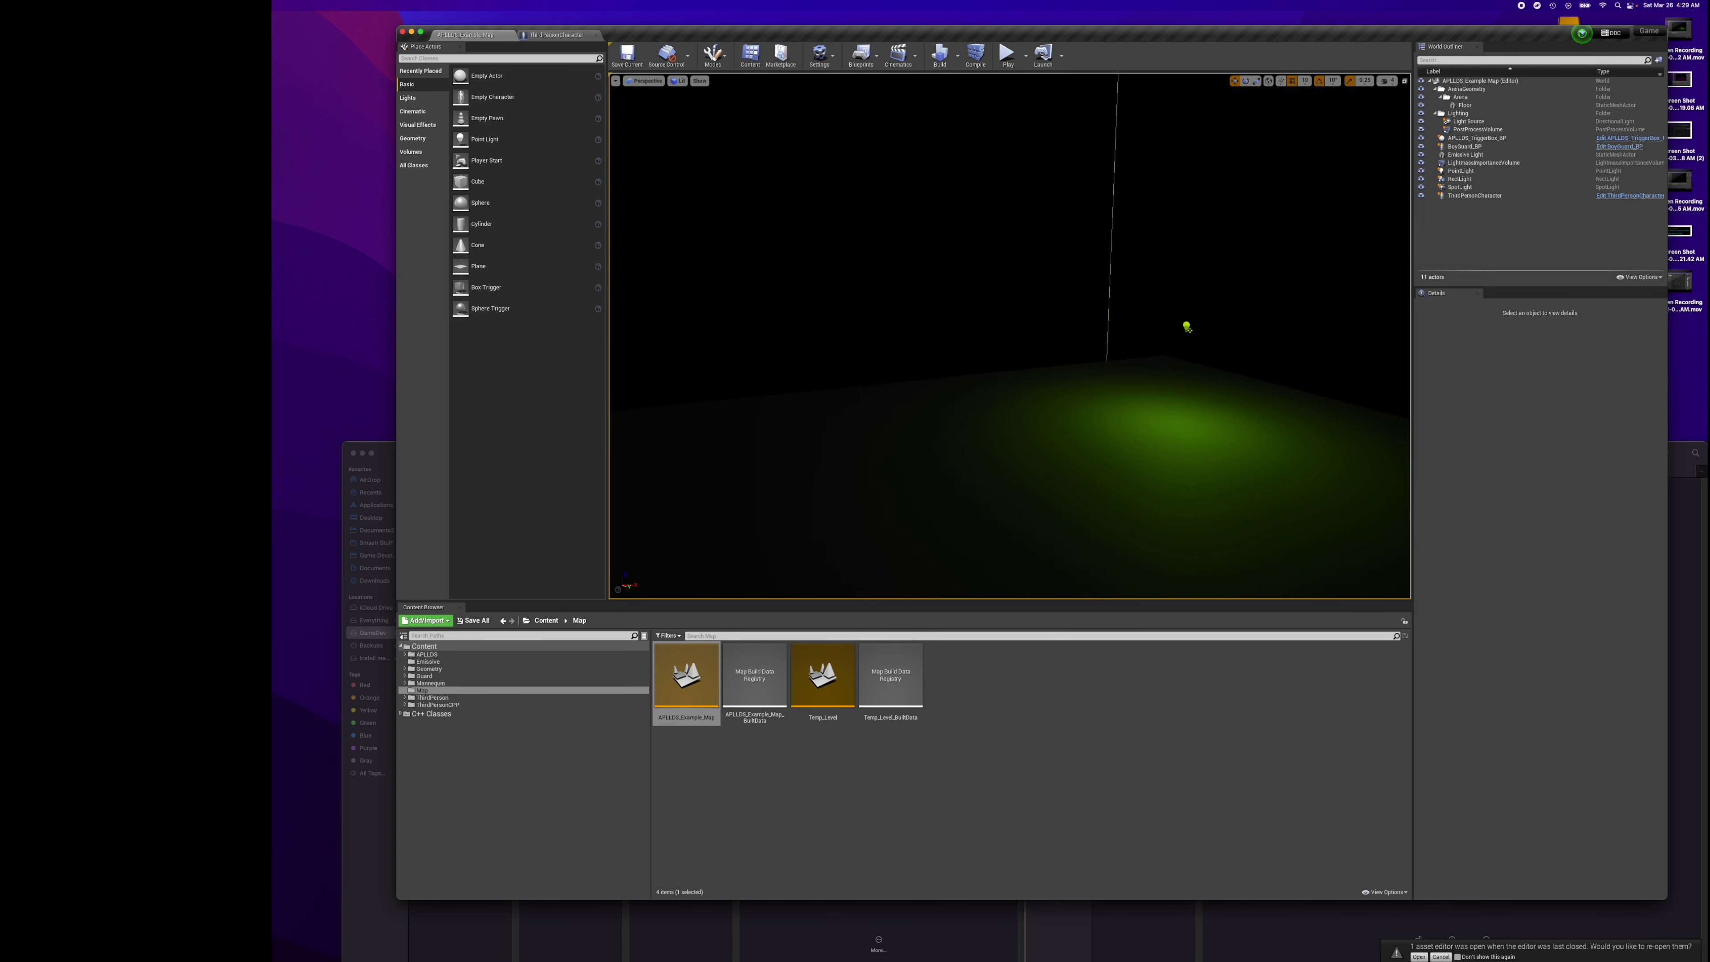
key(super+alt+s)
click(790, 390)
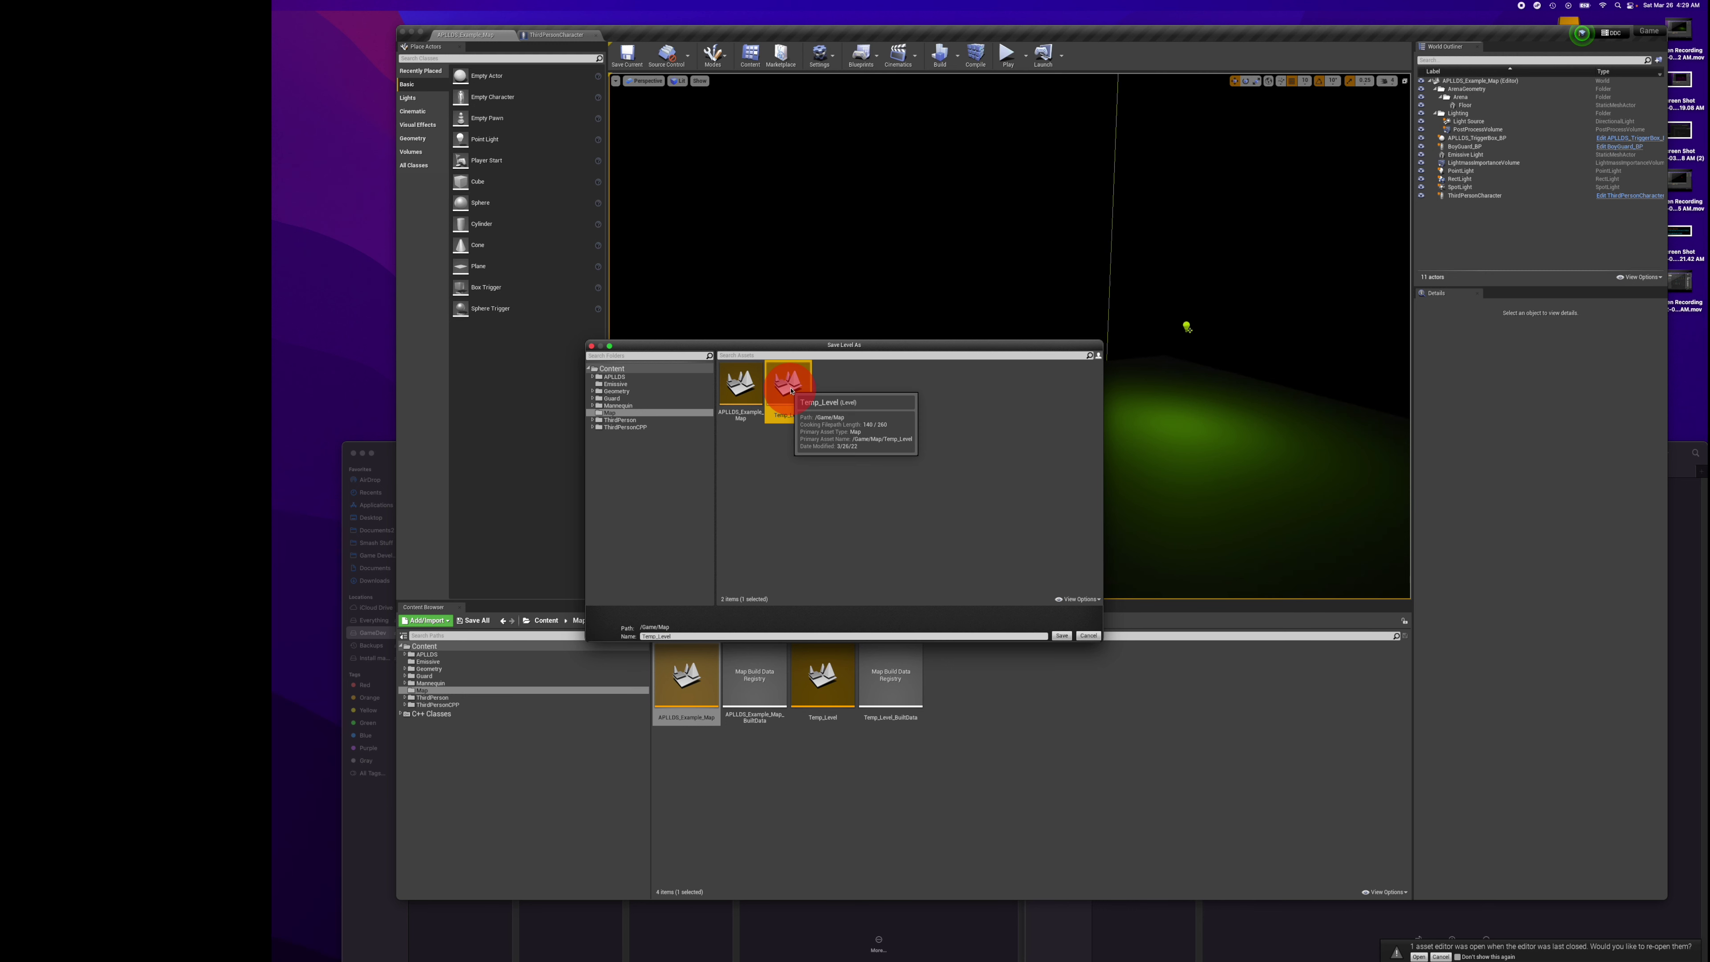
double_click(792, 390)
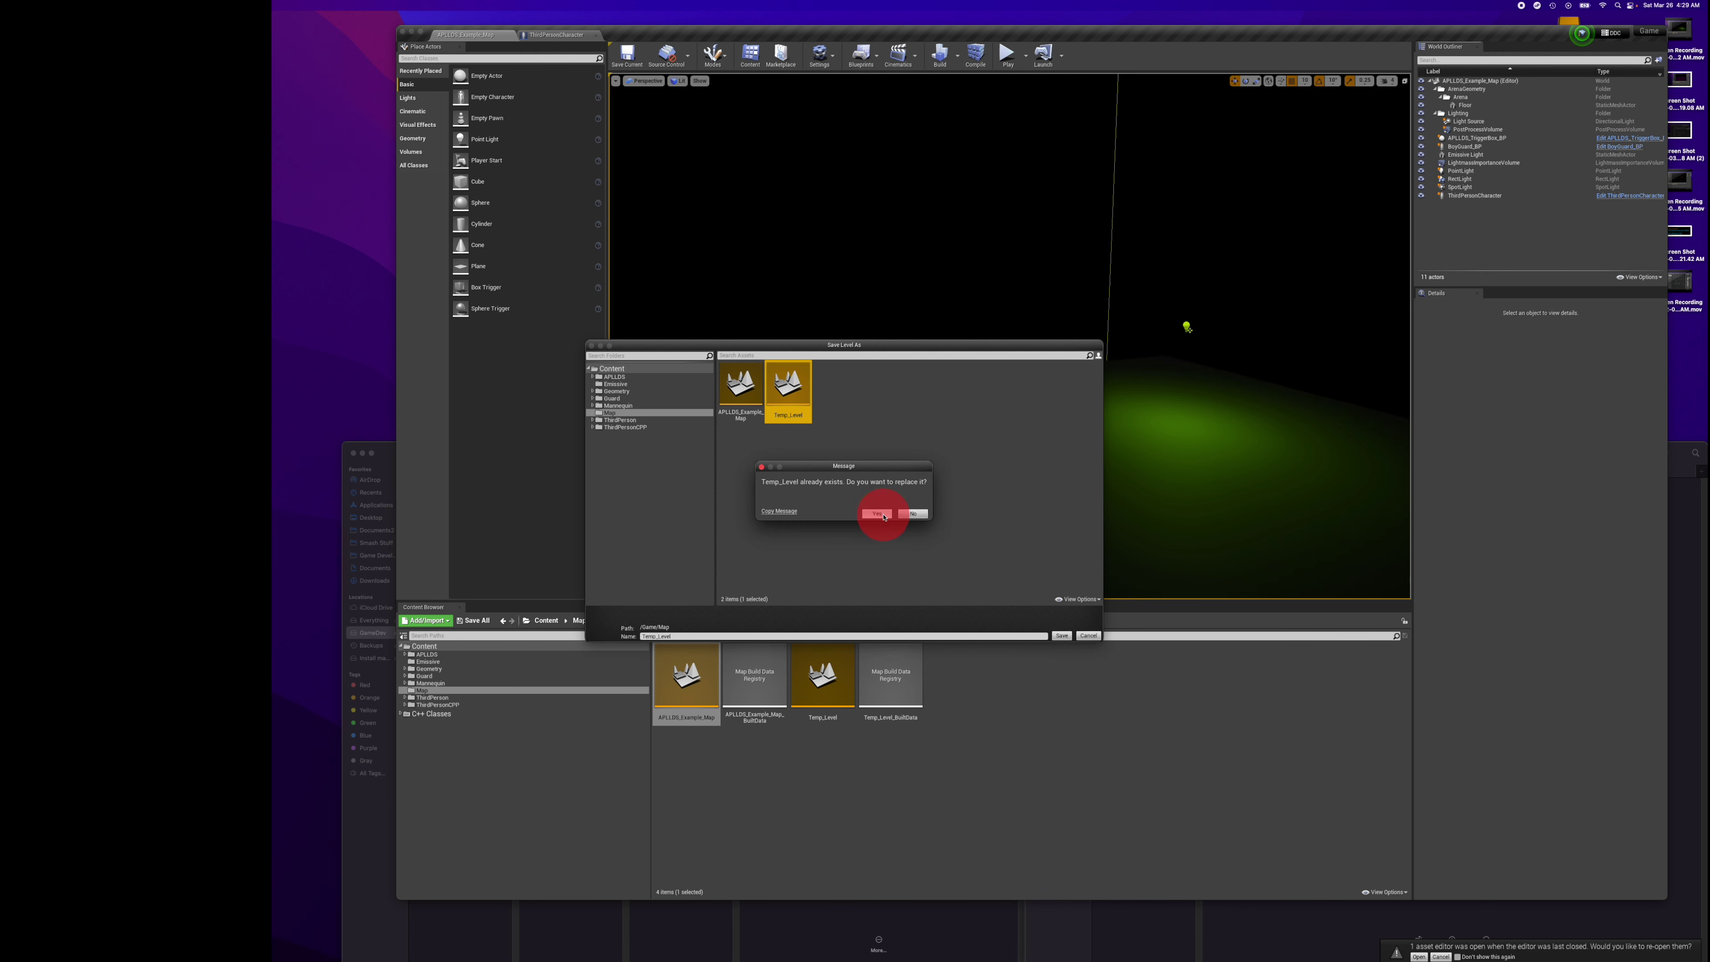
click(878, 514)
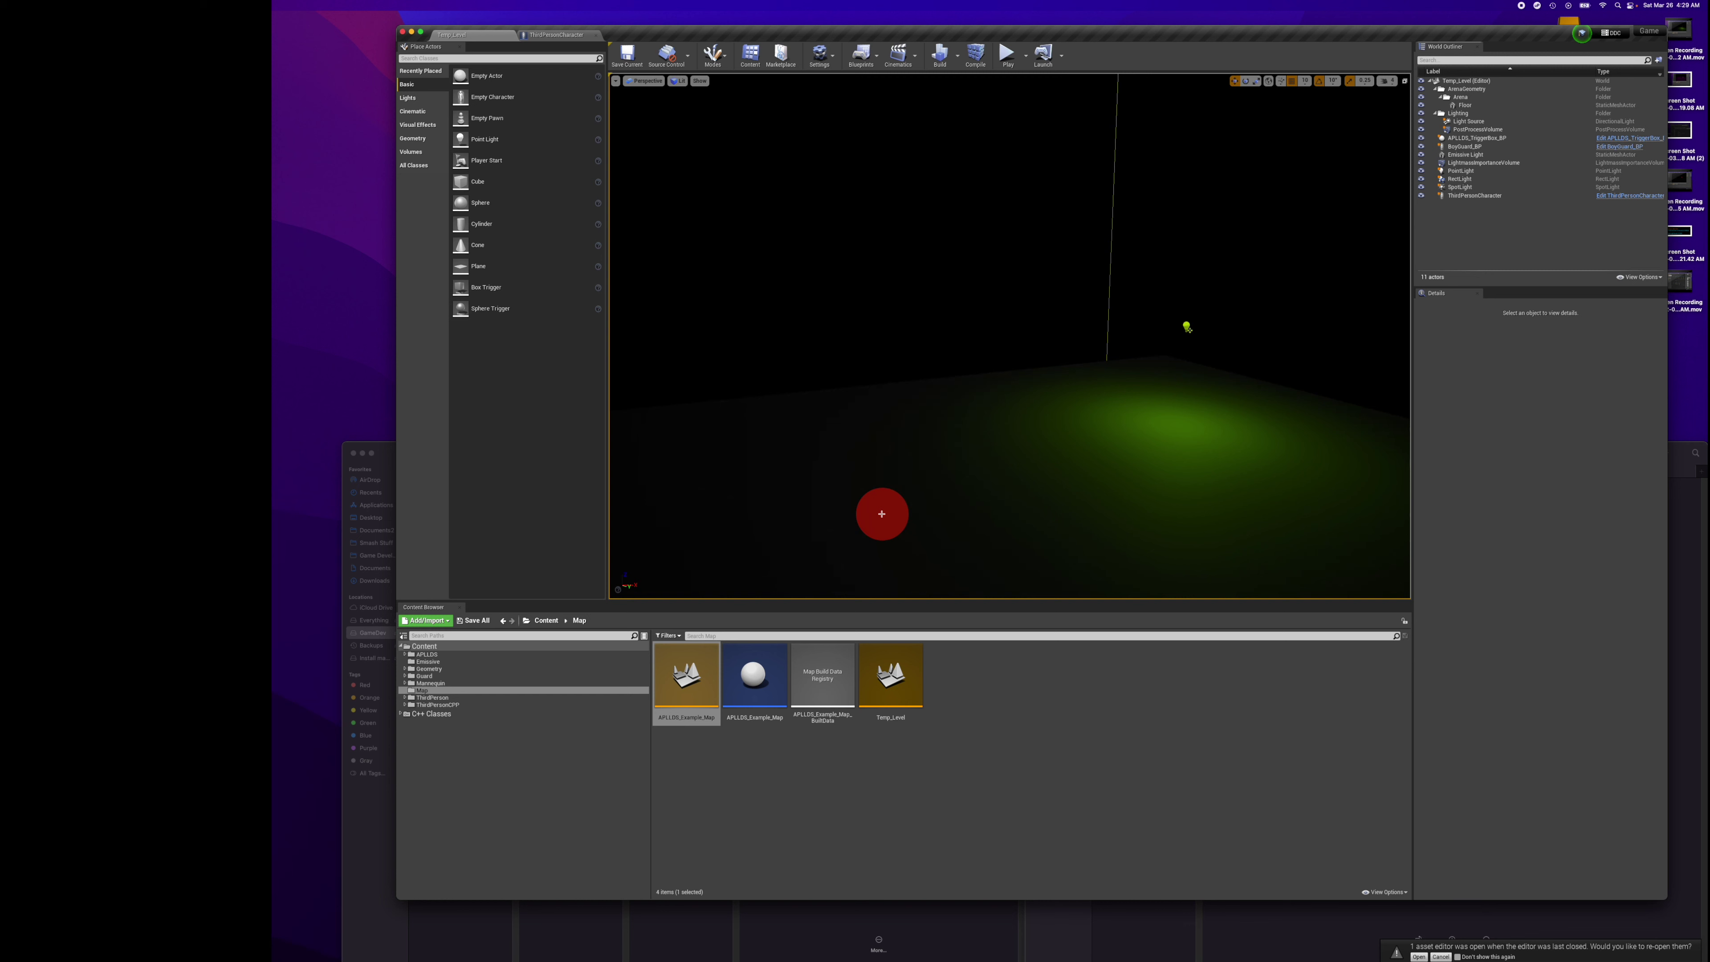
Delete the green point light, the magenta spot light and the yellow emissive light, then build the level's lighting.
drag(919, 446, 913, 337)
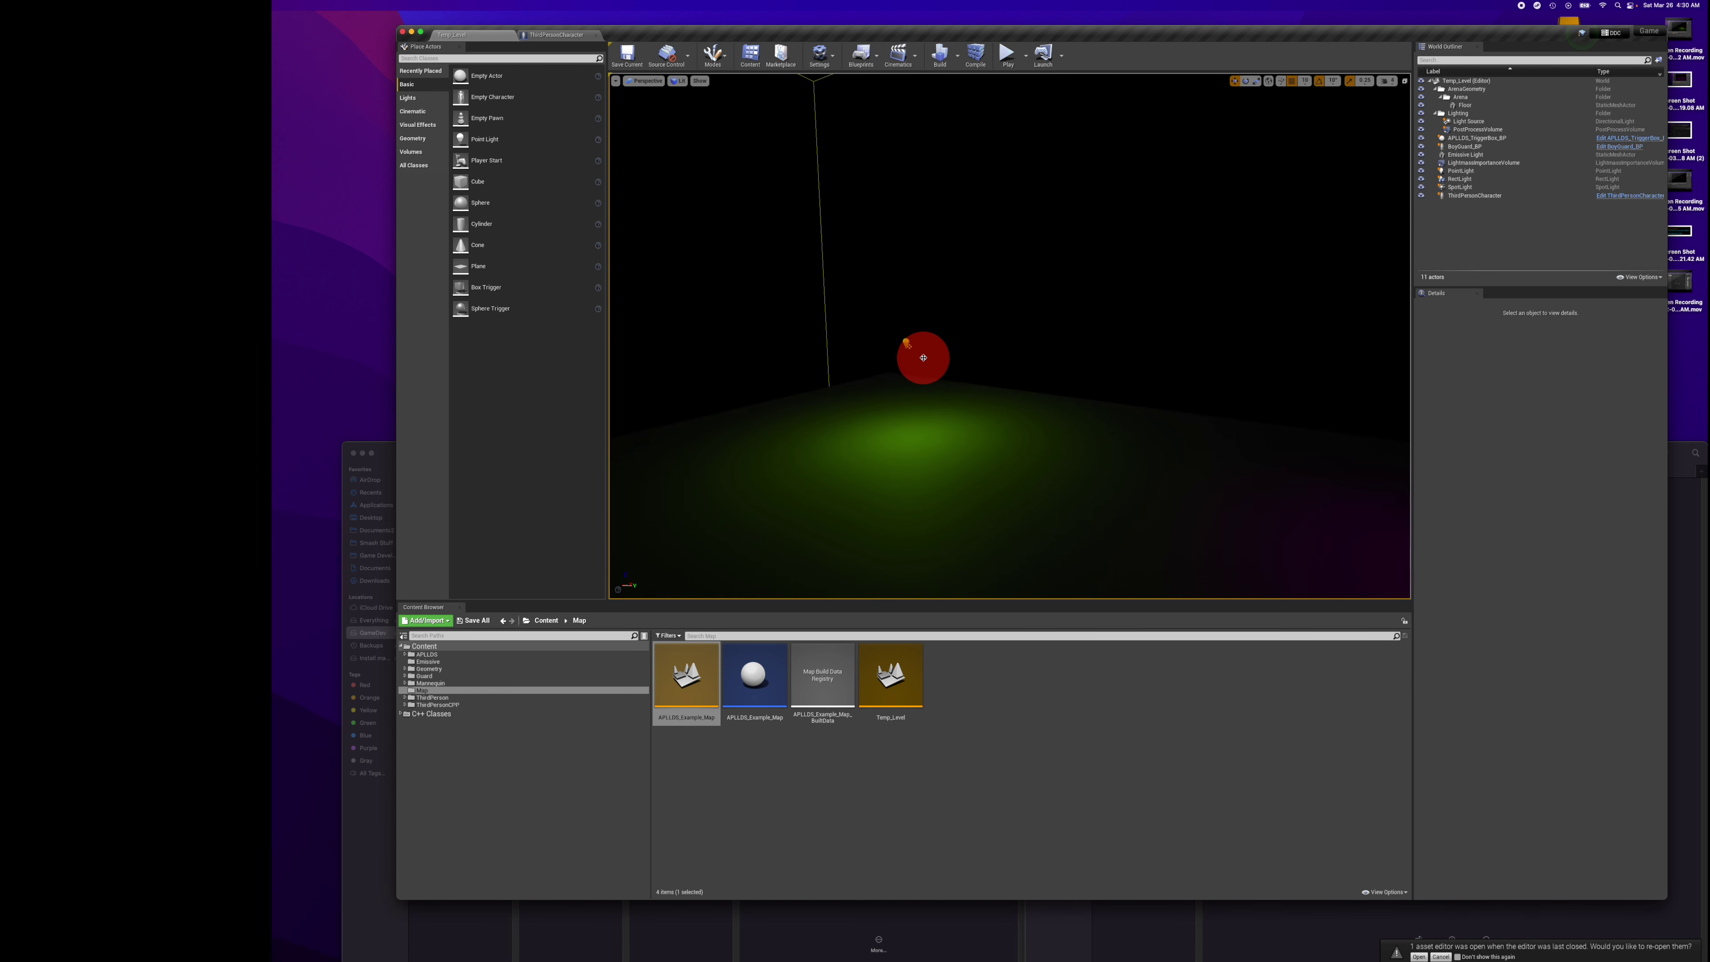
click(922, 362)
key(Delete)
drag(922, 362, 836, 204)
click(836, 204)
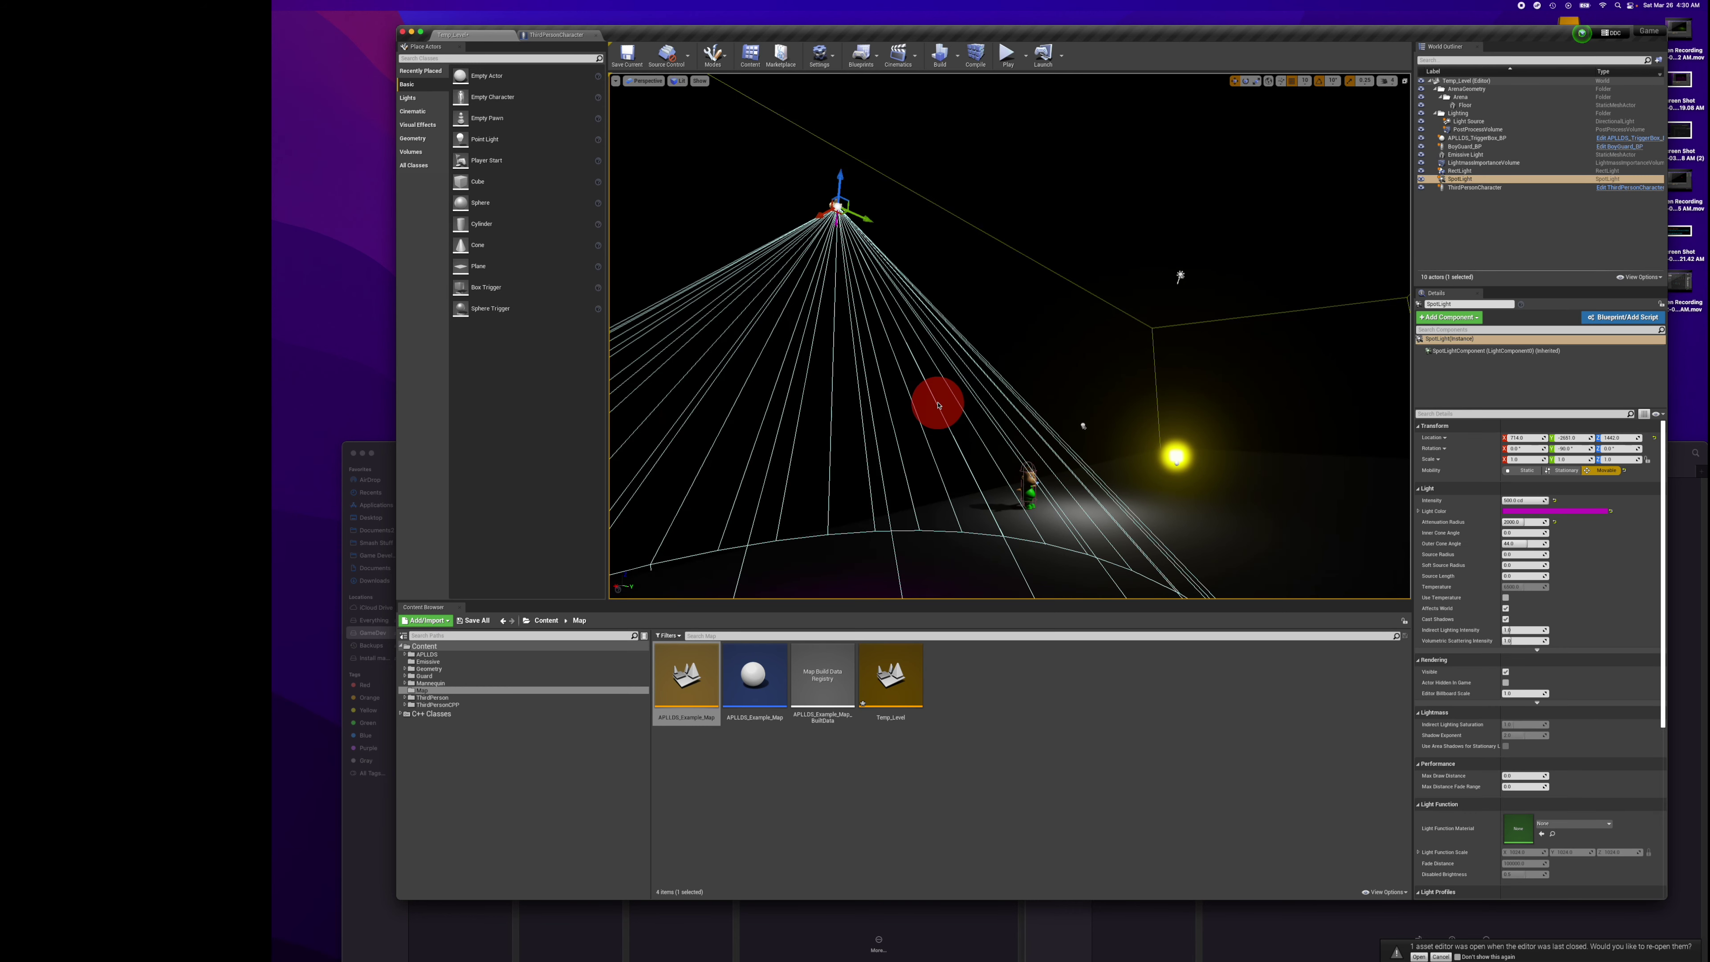
key(Delete)
drag(974, 424, 1064, 373)
click(1070, 379)
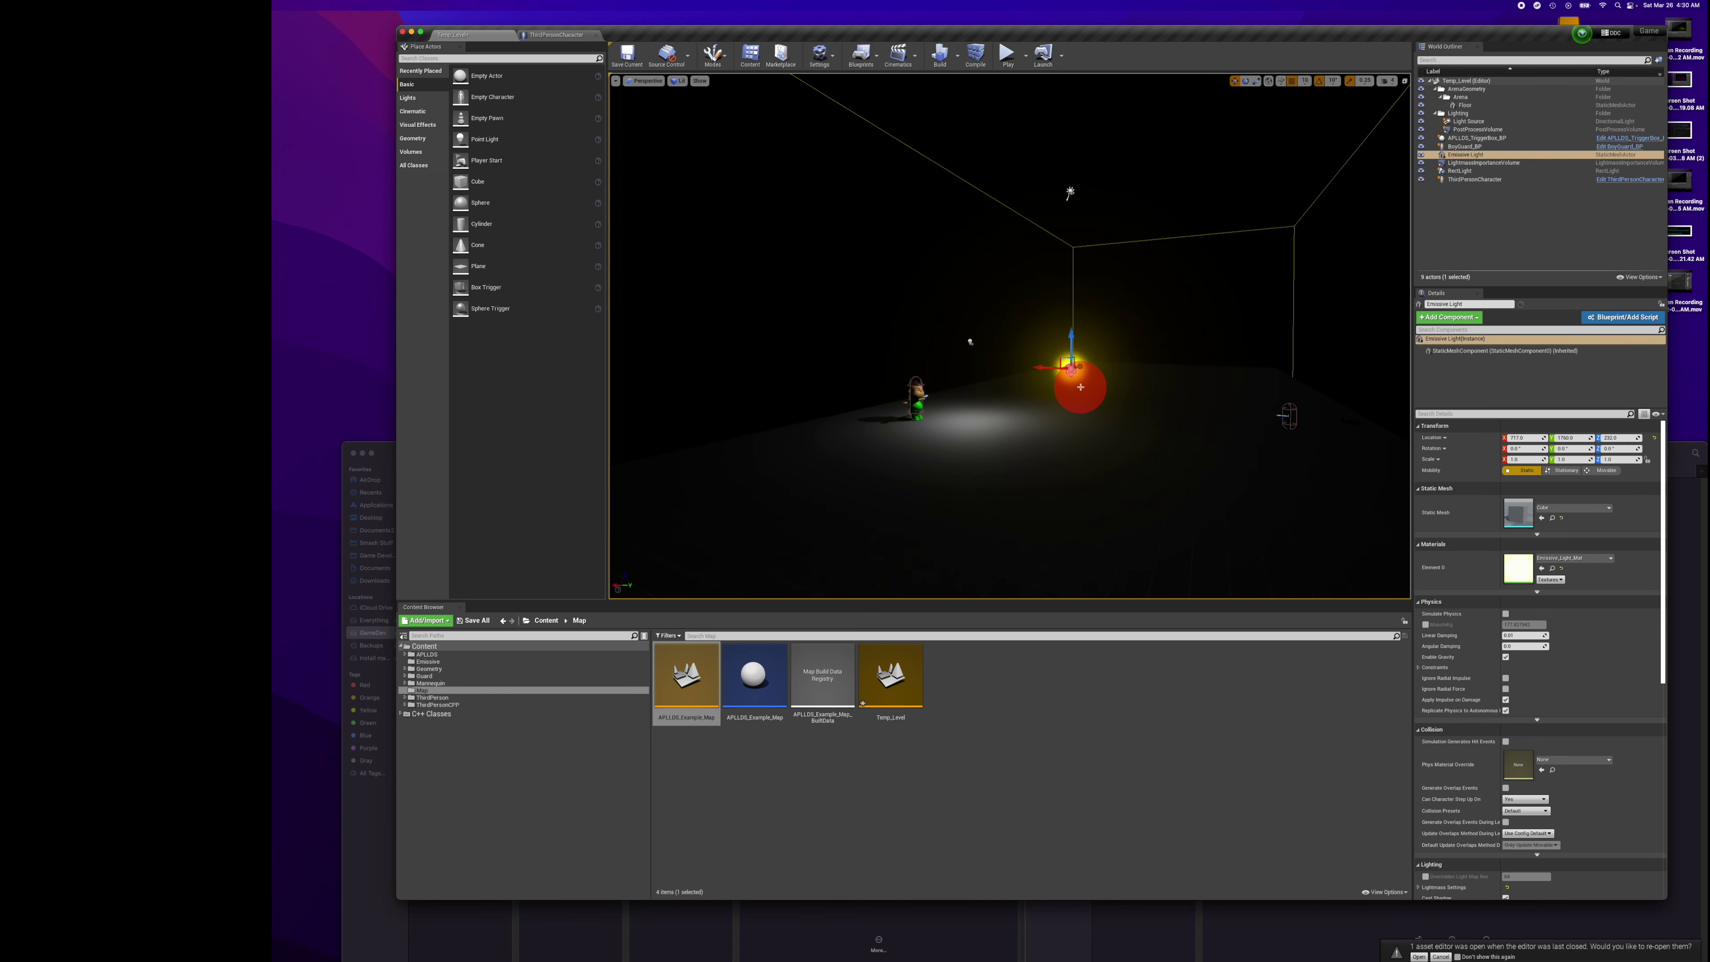
key(Delete)
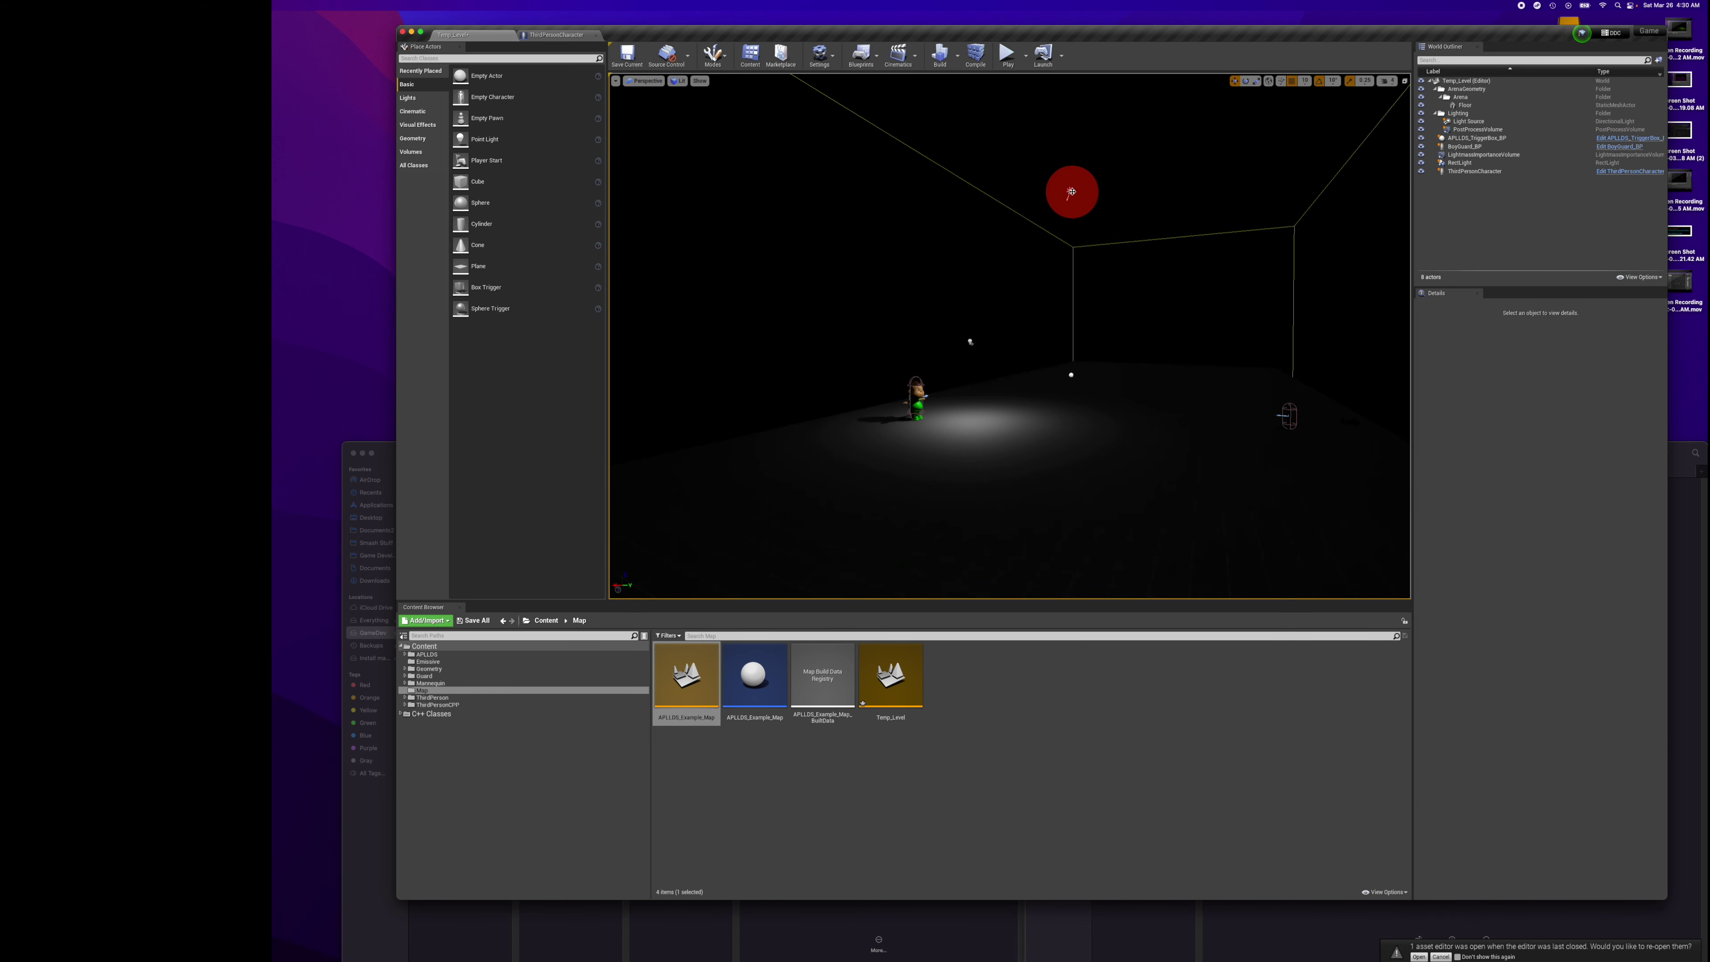
click(1071, 191)
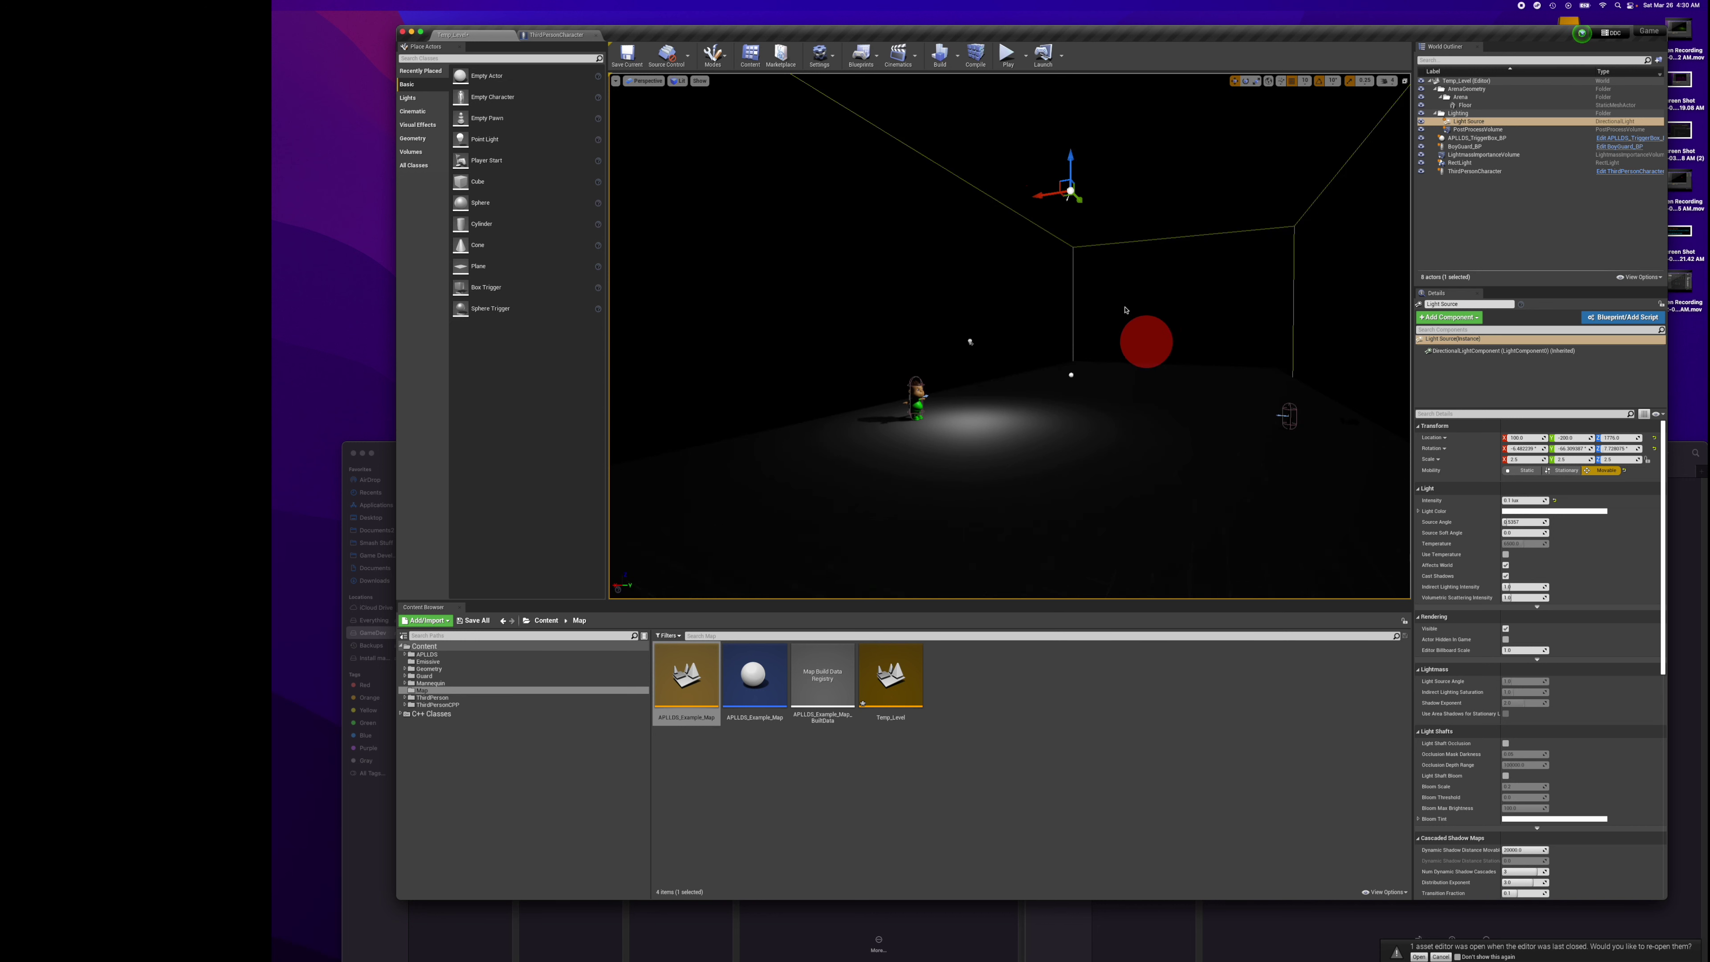
click(941, 56)
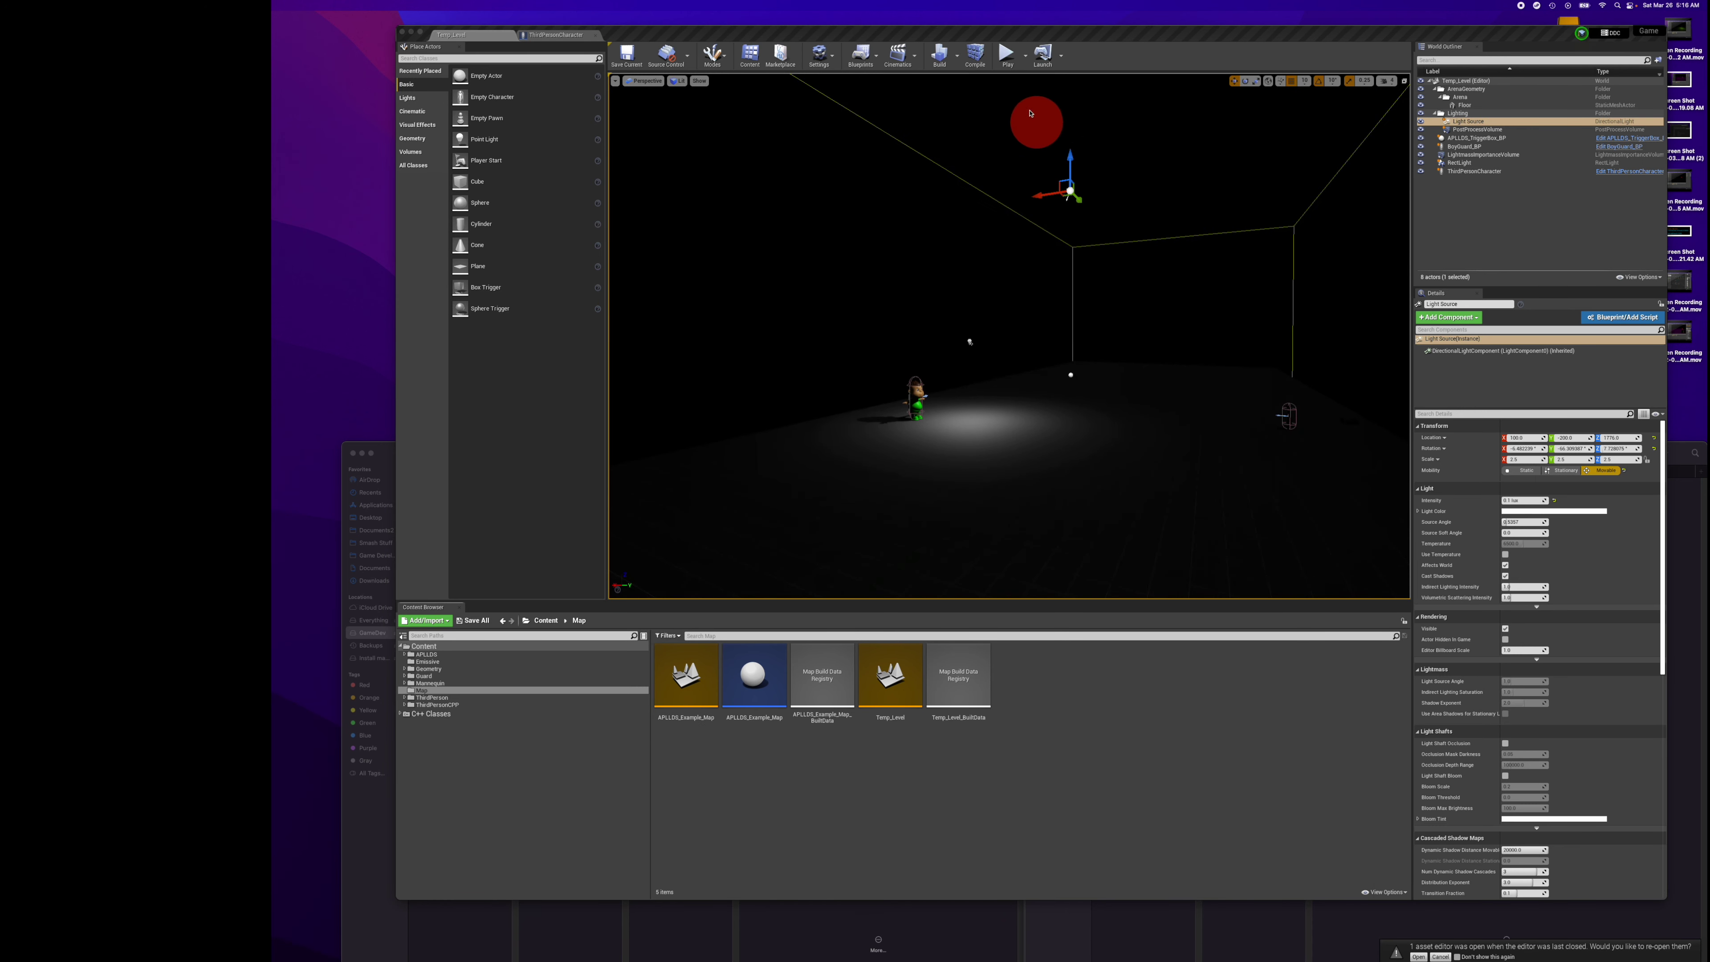
Play Temp_Level, run the character into the white rect light, capture a screenshot of the printed Rect Light Result and stop playing.
click(1006, 55)
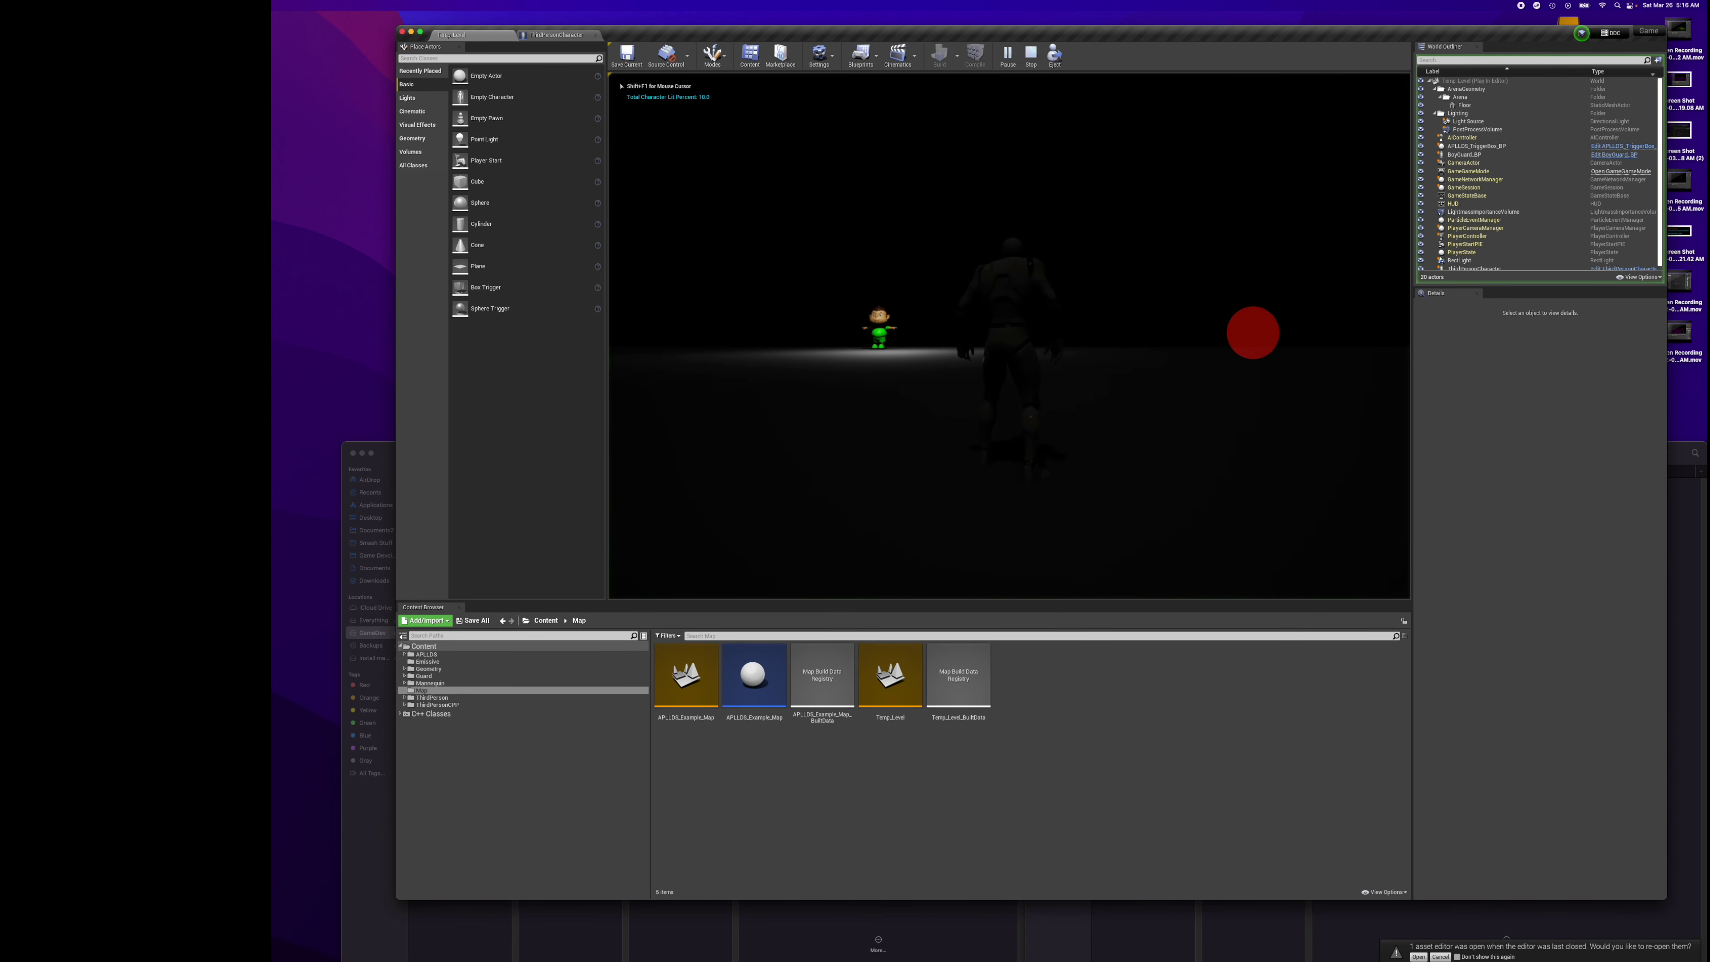
key(w)
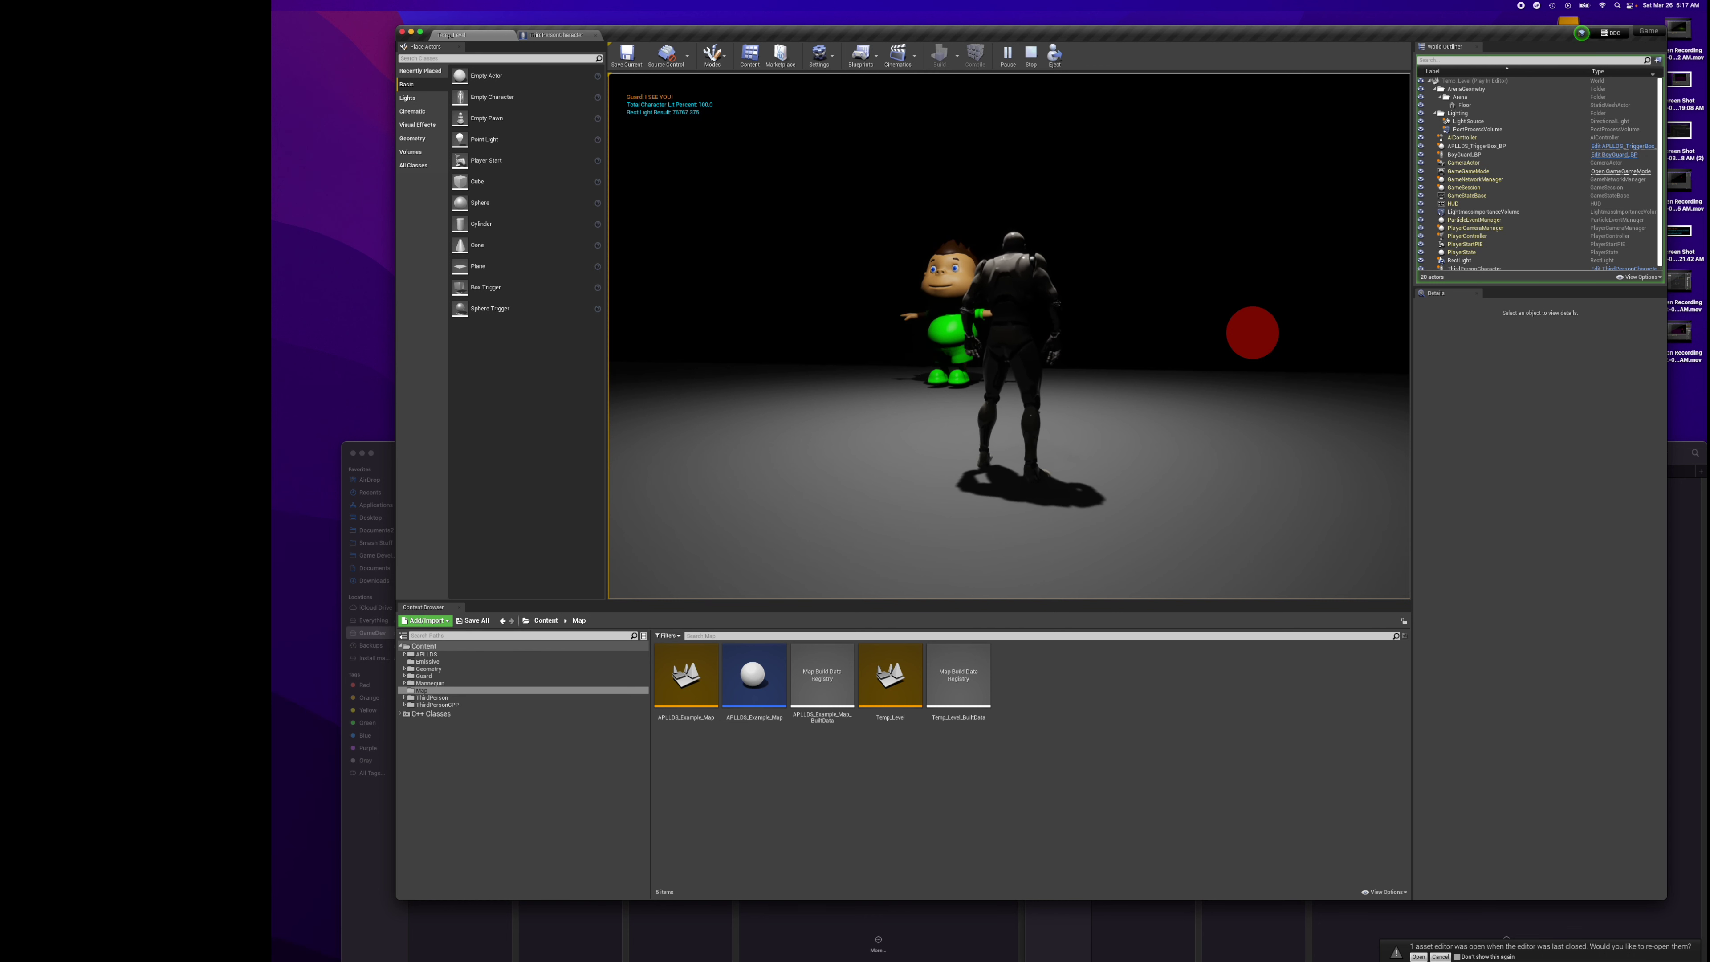
key(super+shift+3)
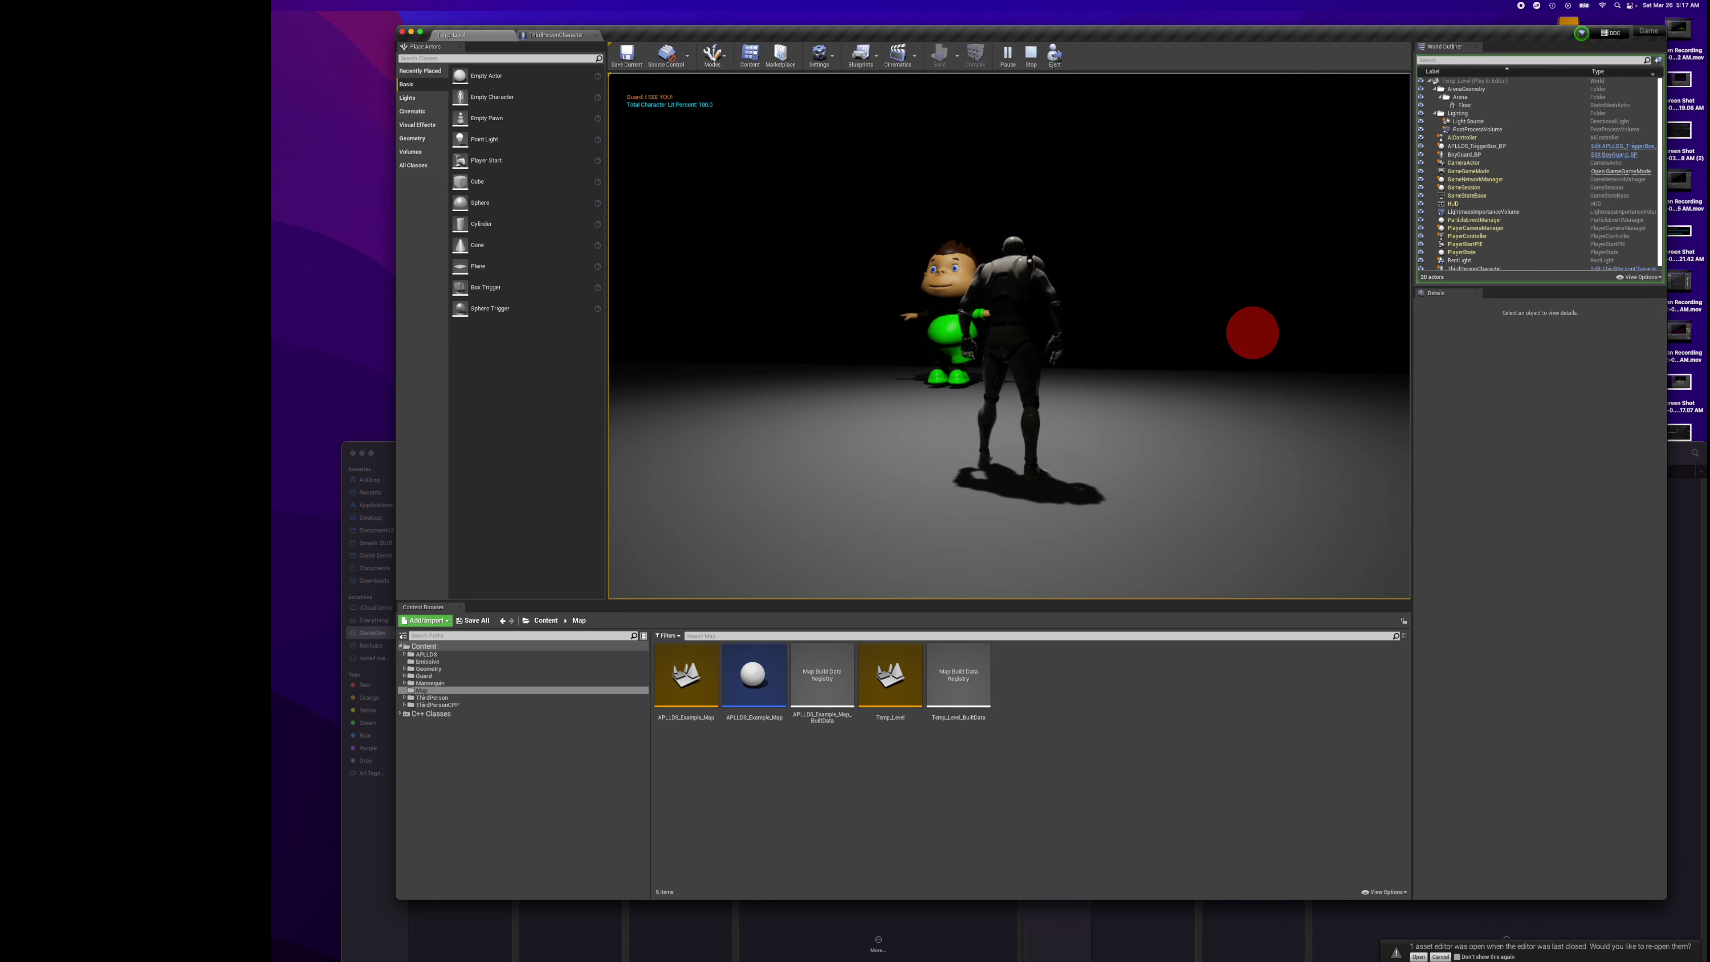
key(Escape)
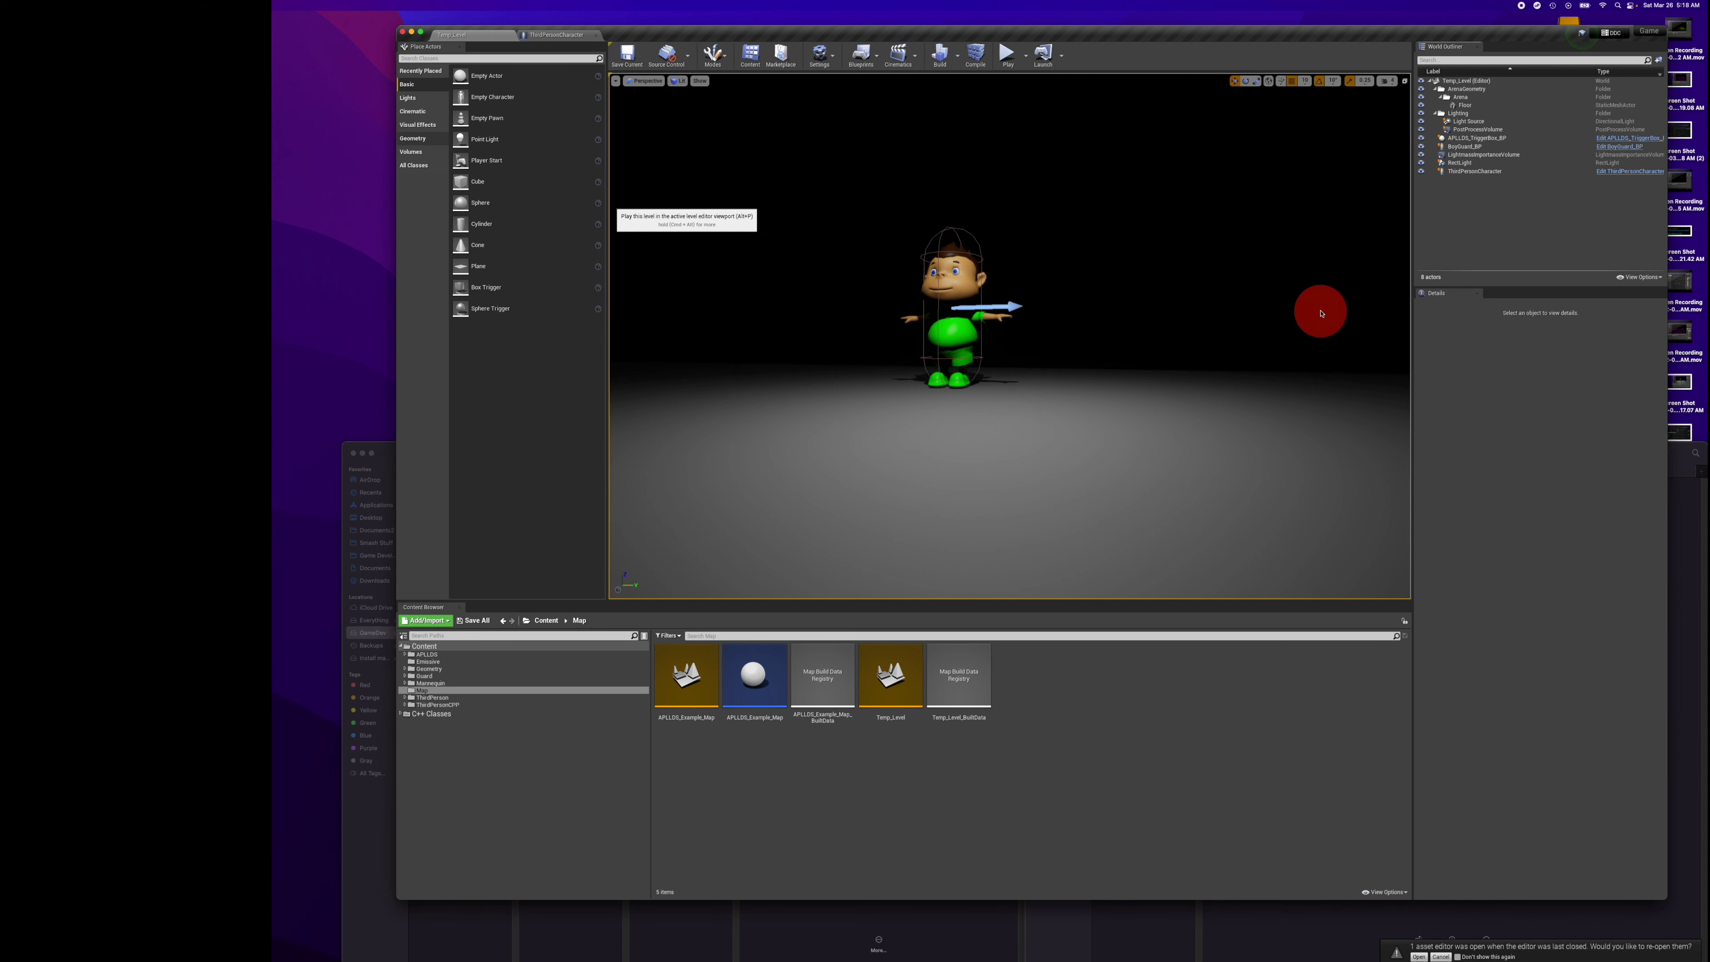
Enter the captured rect light reading as the Rect Light Result of ThirdPersonCharacter's APLLDS component, then compile and save the blueprint.
click(574, 36)
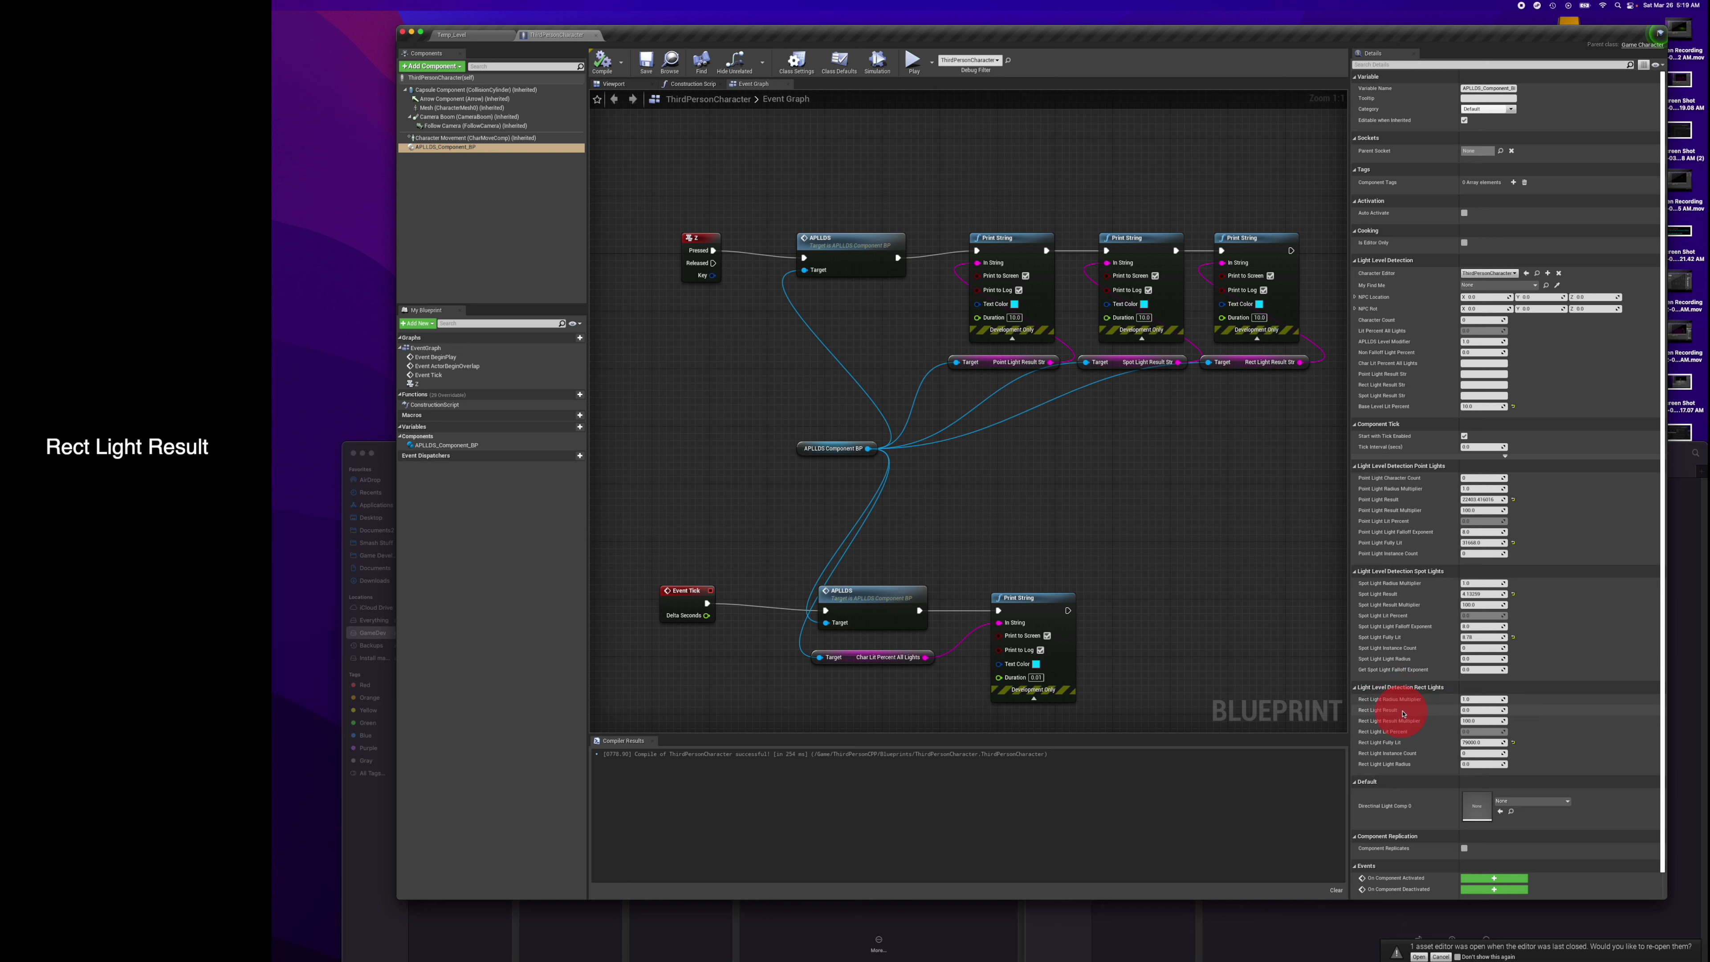
click(1474, 711)
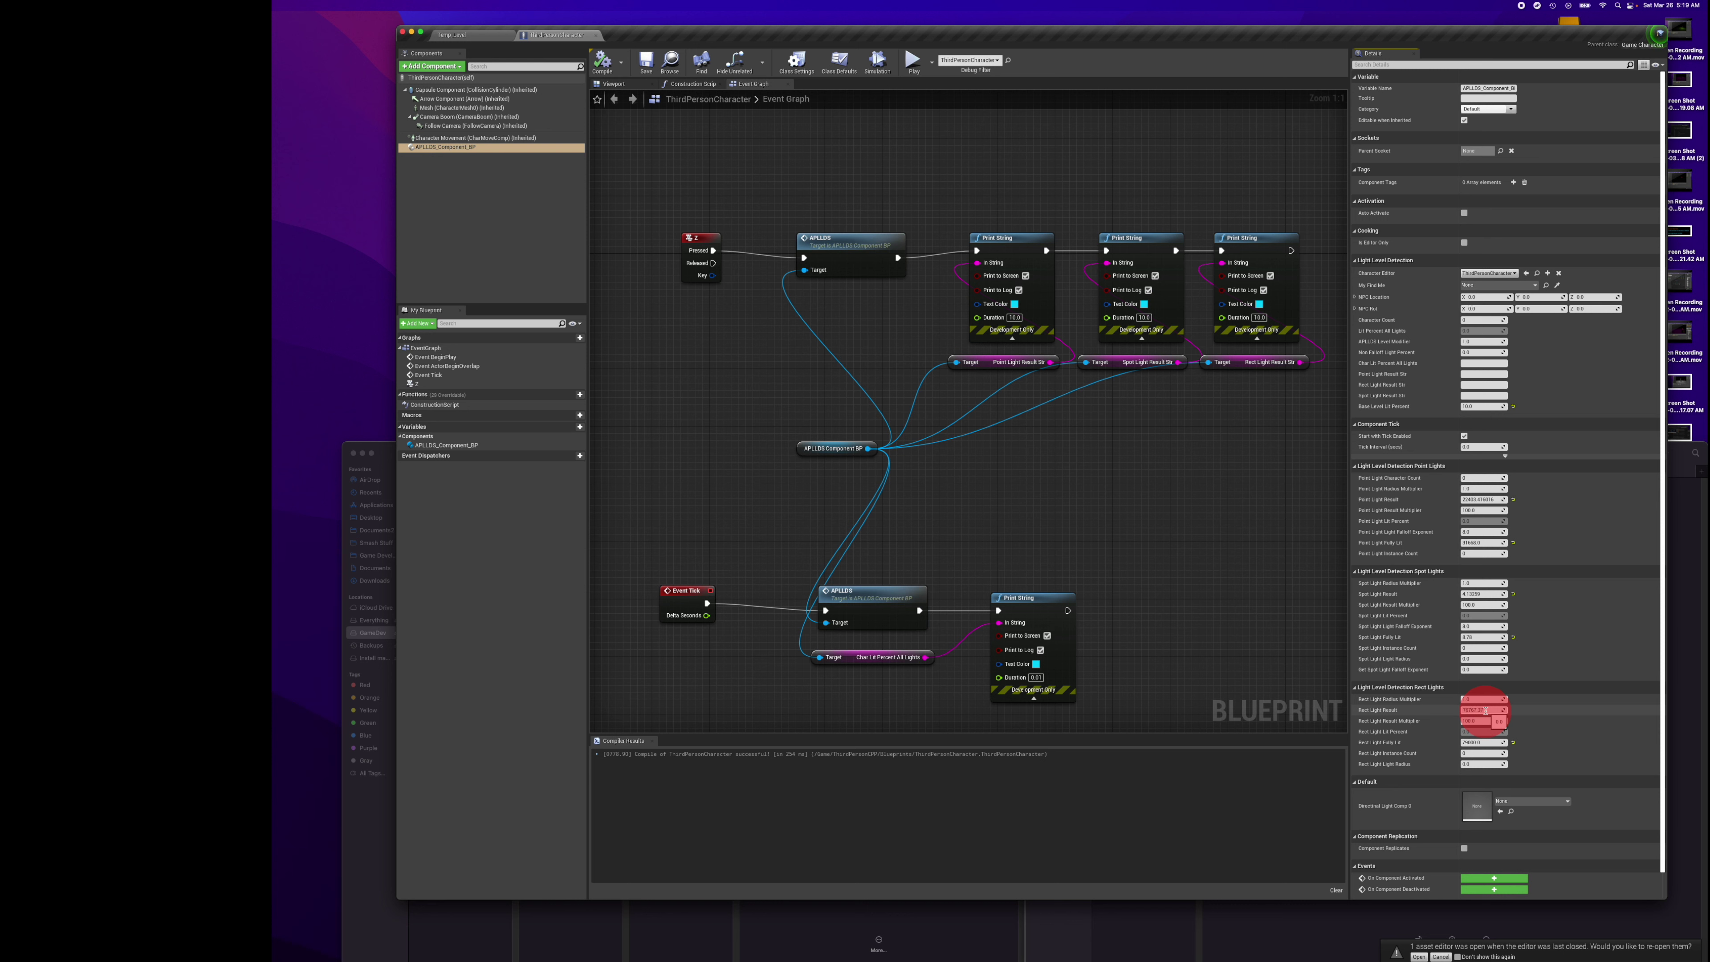
key(Return)
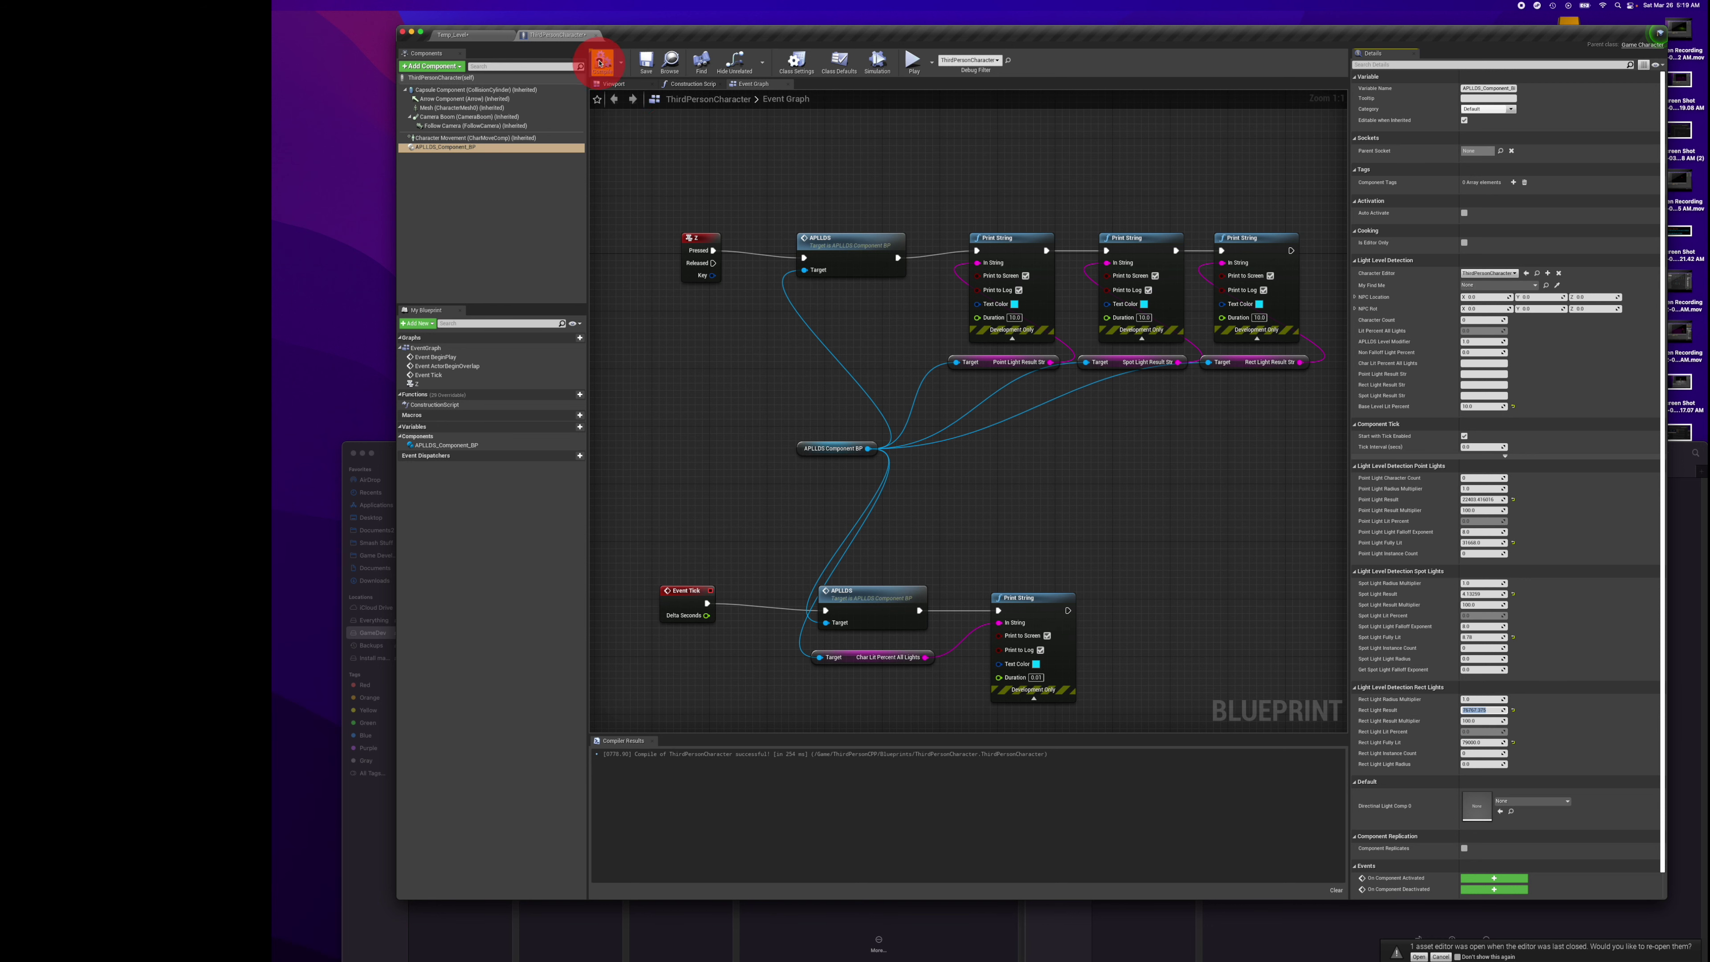
click(600, 62)
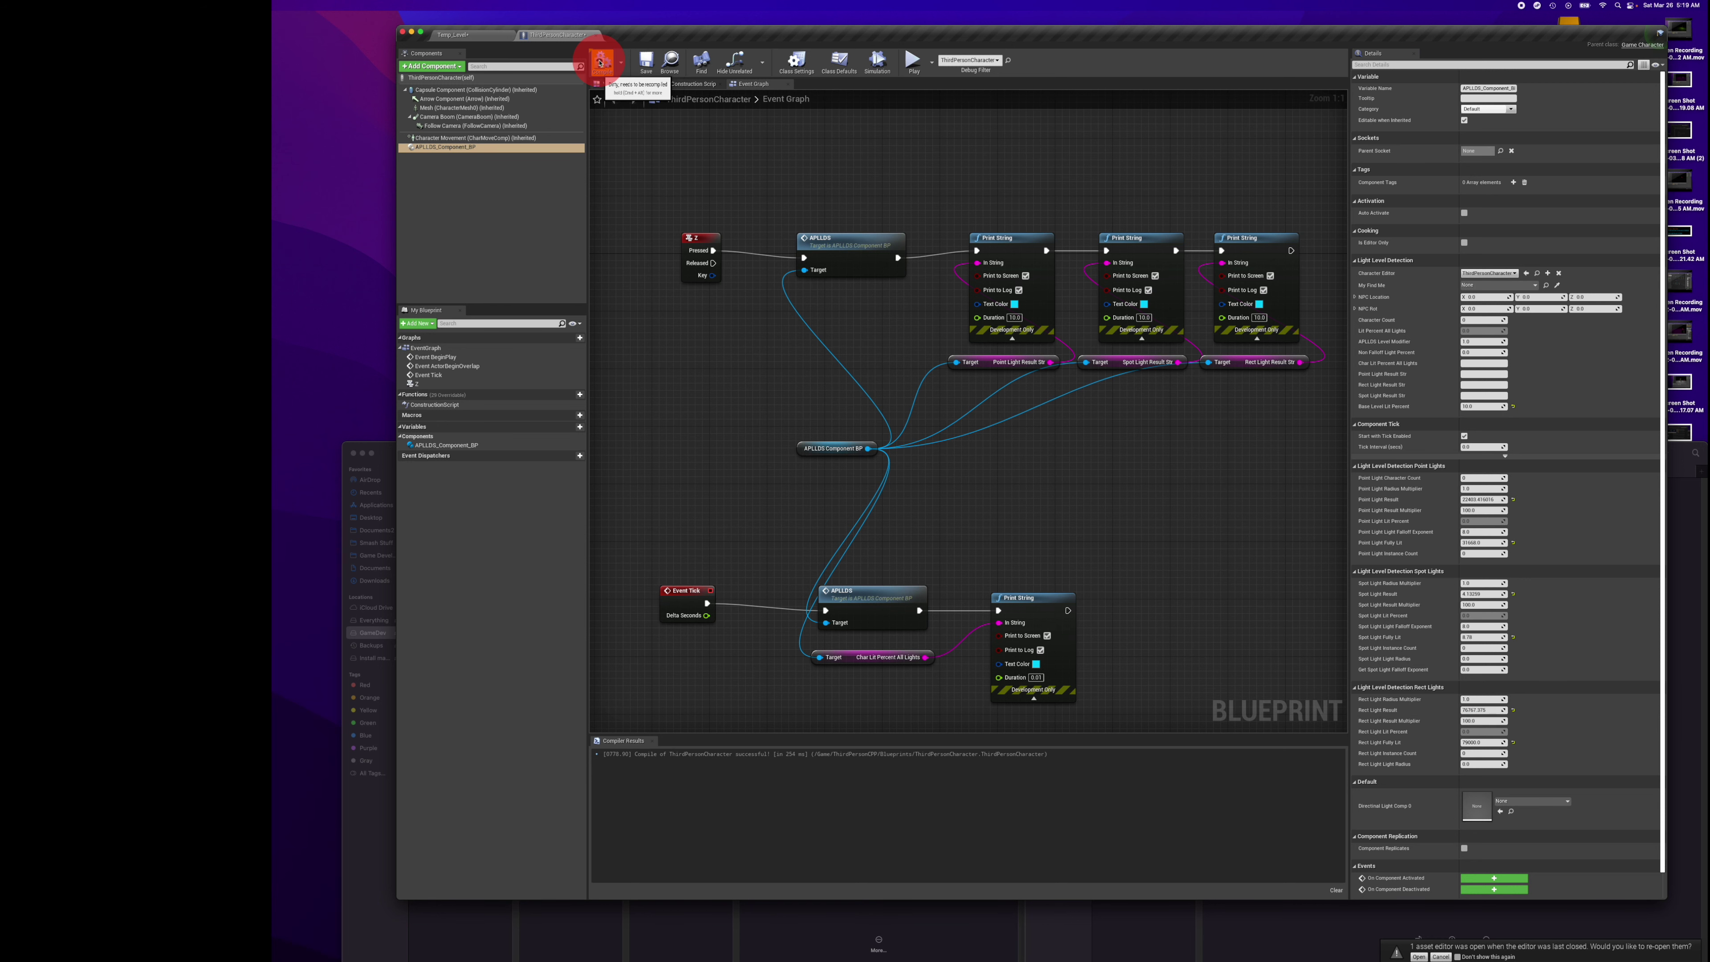
click(646, 65)
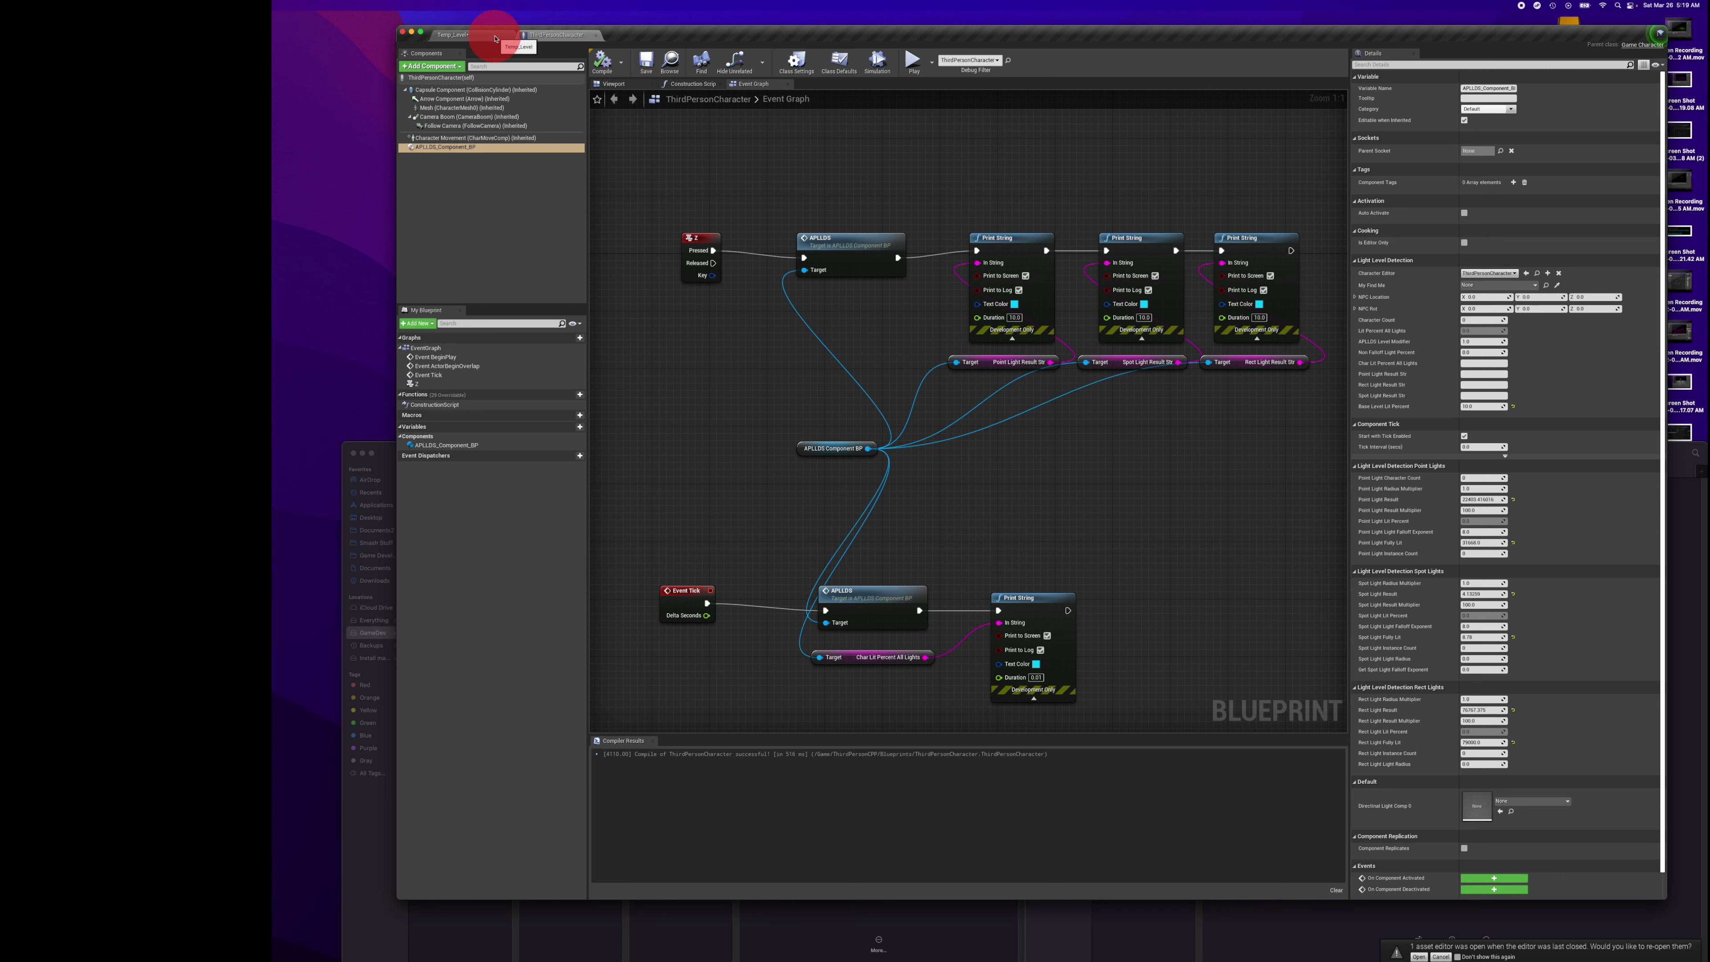
Play Temp_Level again to check the total character lit percent with the white rect light.
click(495, 37)
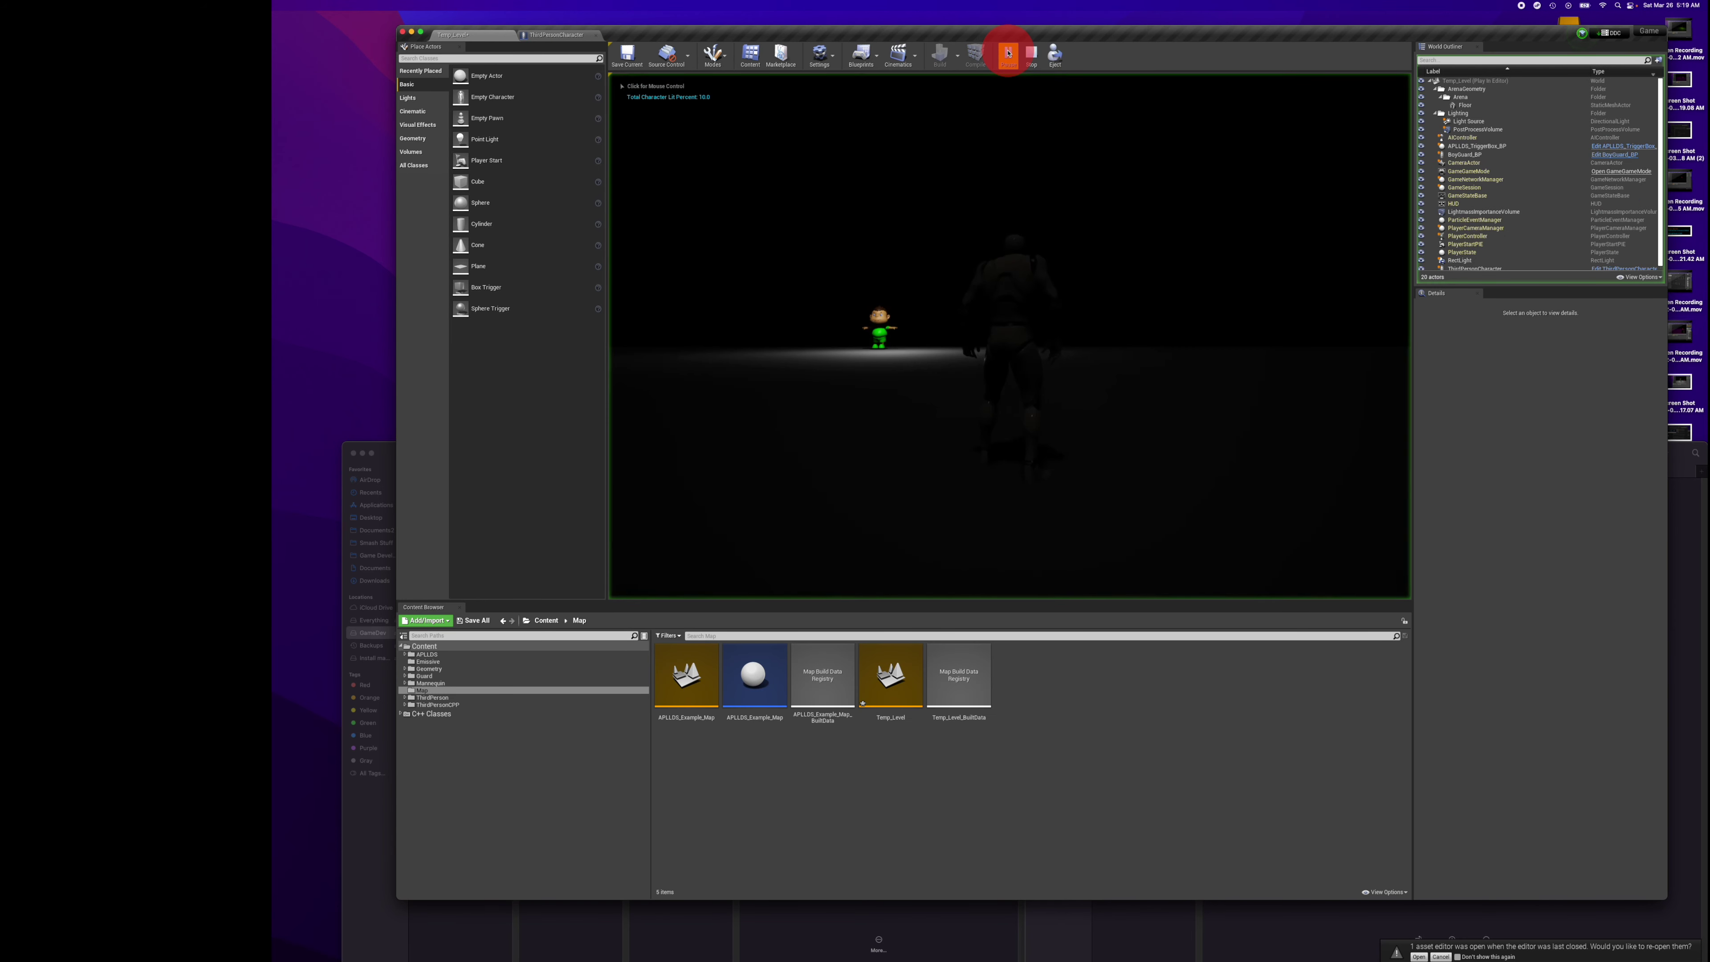
click(1101, 225)
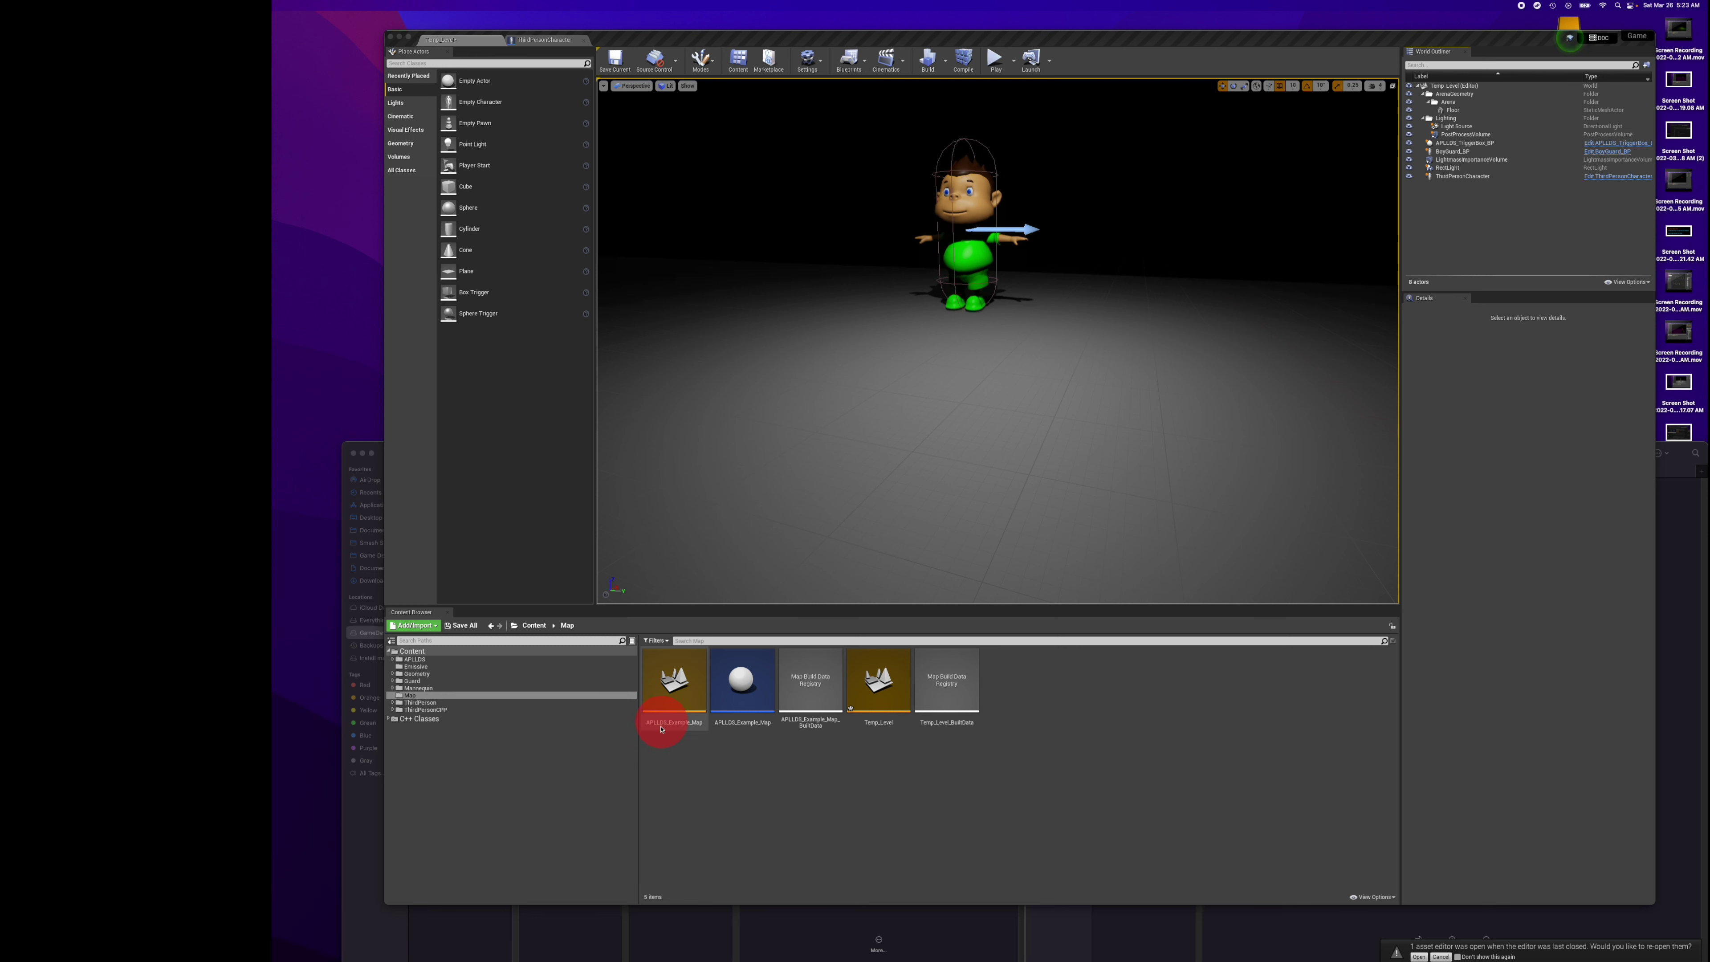
Open APLLDS_Example_Map from the Map folder without saving the changes to Temp_Level.
drag(676, 731, 670, 665)
click(669, 665)
double_click(668, 665)
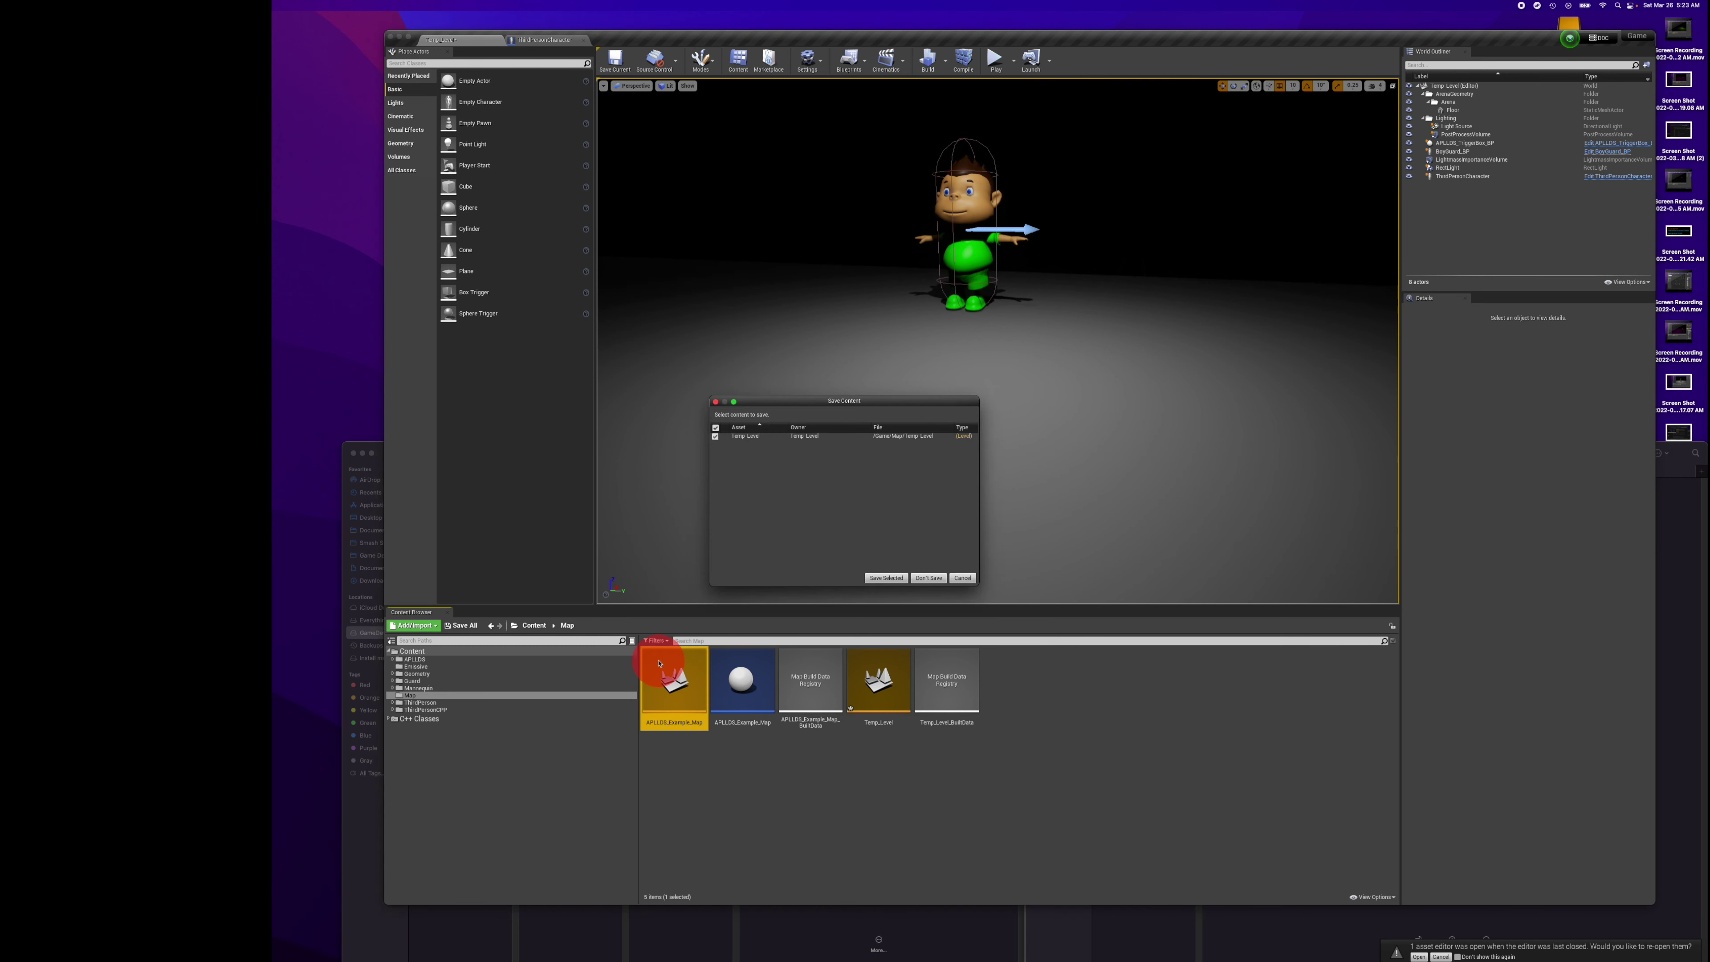
click(927, 577)
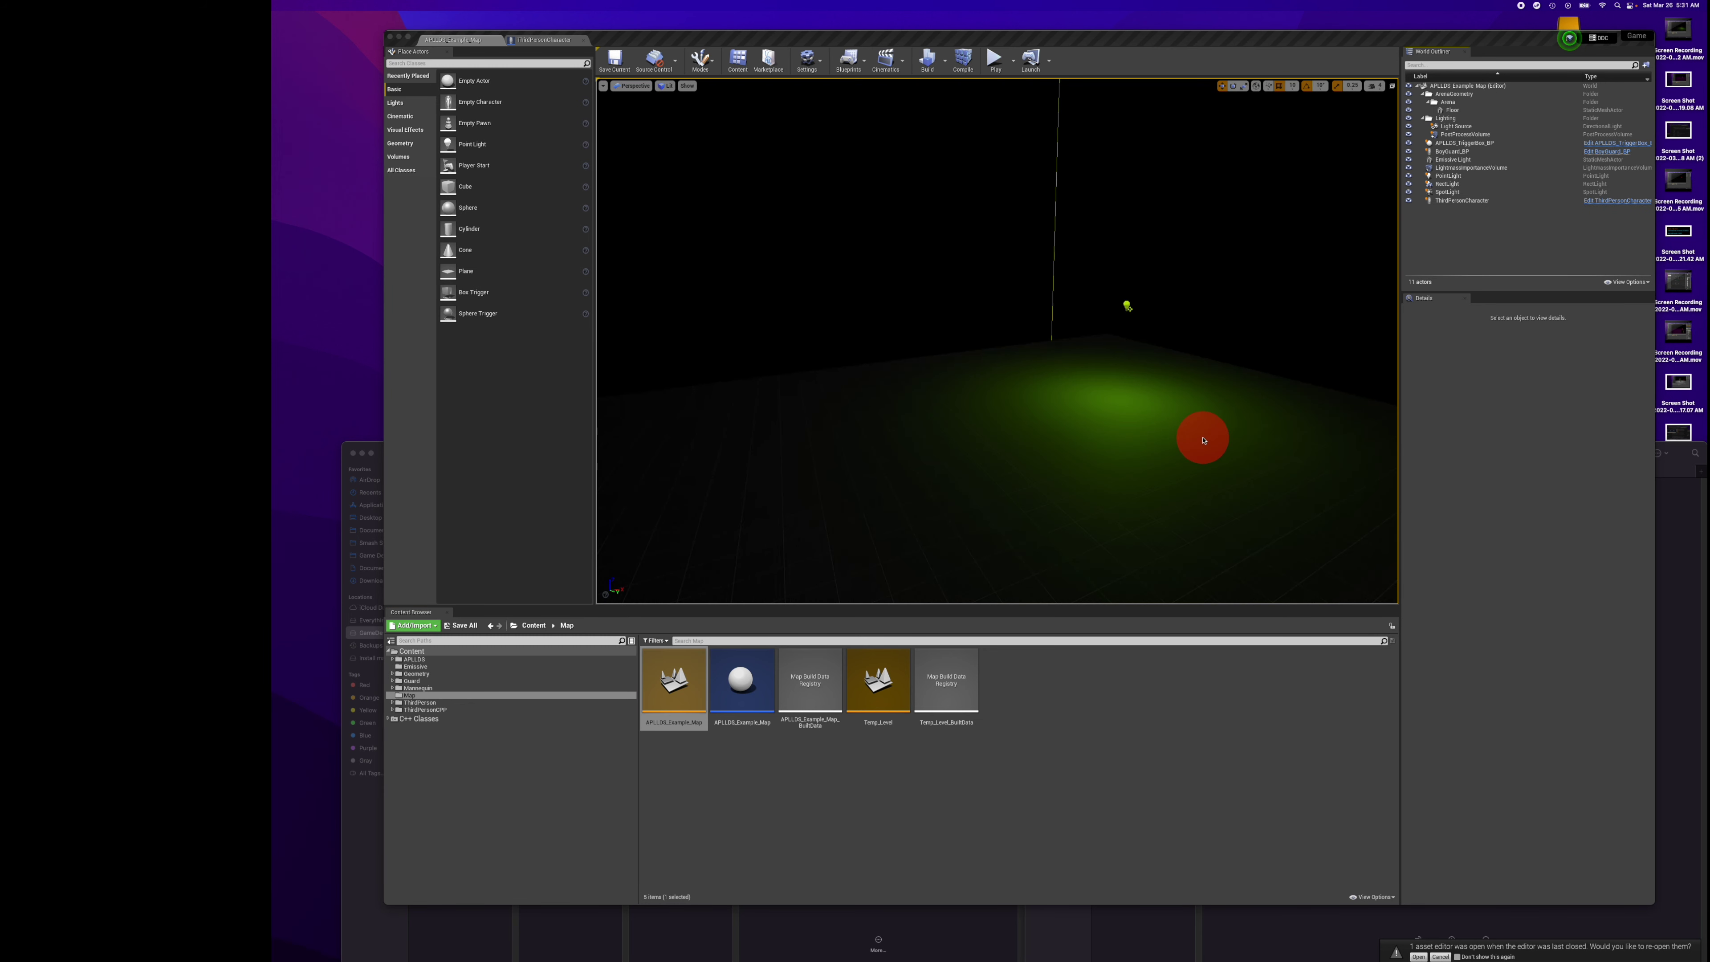
Look around the example map at the green, magenta, white and yellow lights and the guard.
right_click(1255, 425)
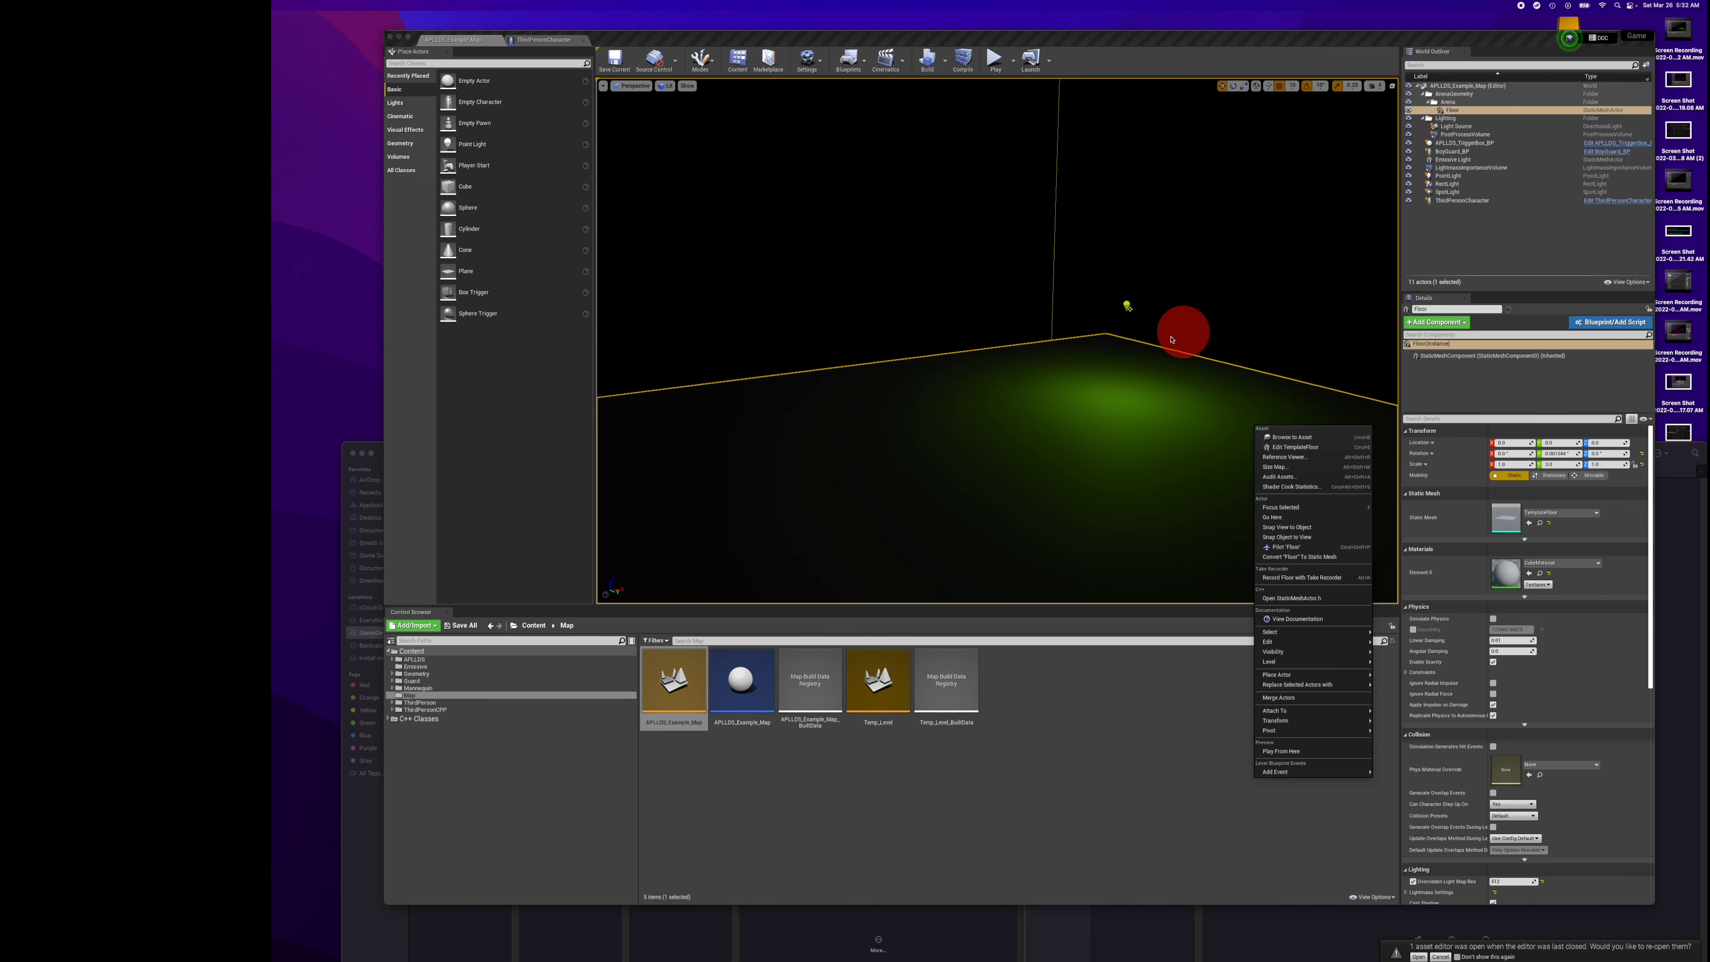
click(1149, 357)
right_click(1212, 338)
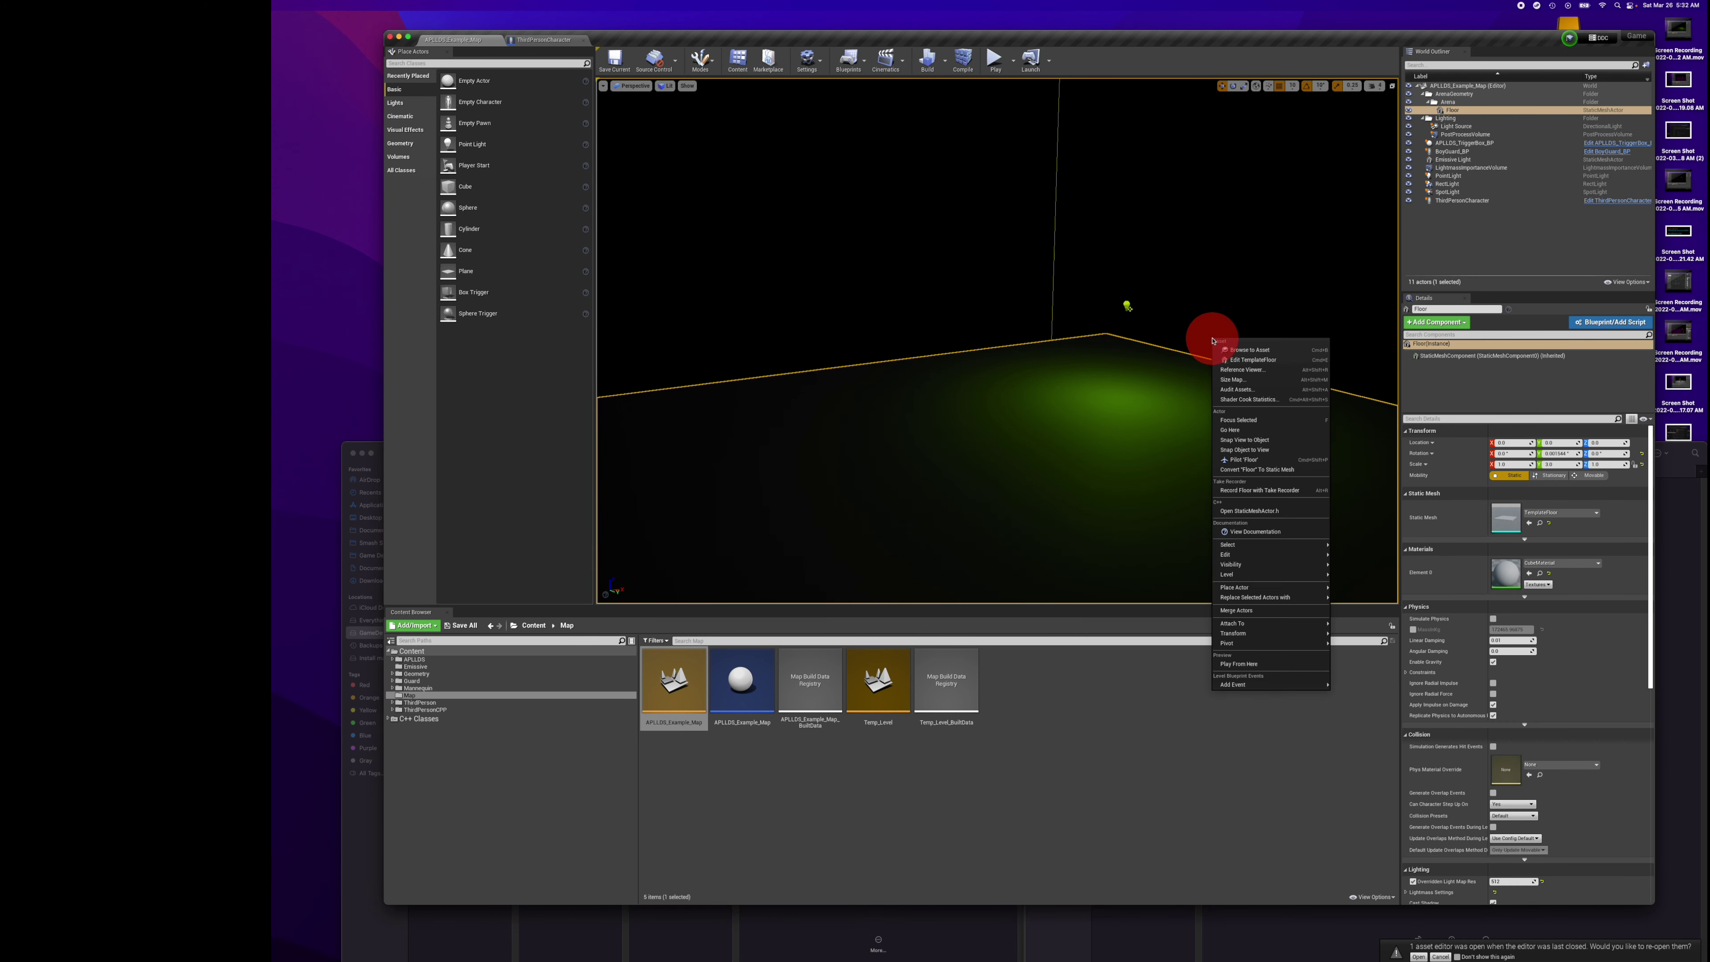
click(1175, 324)
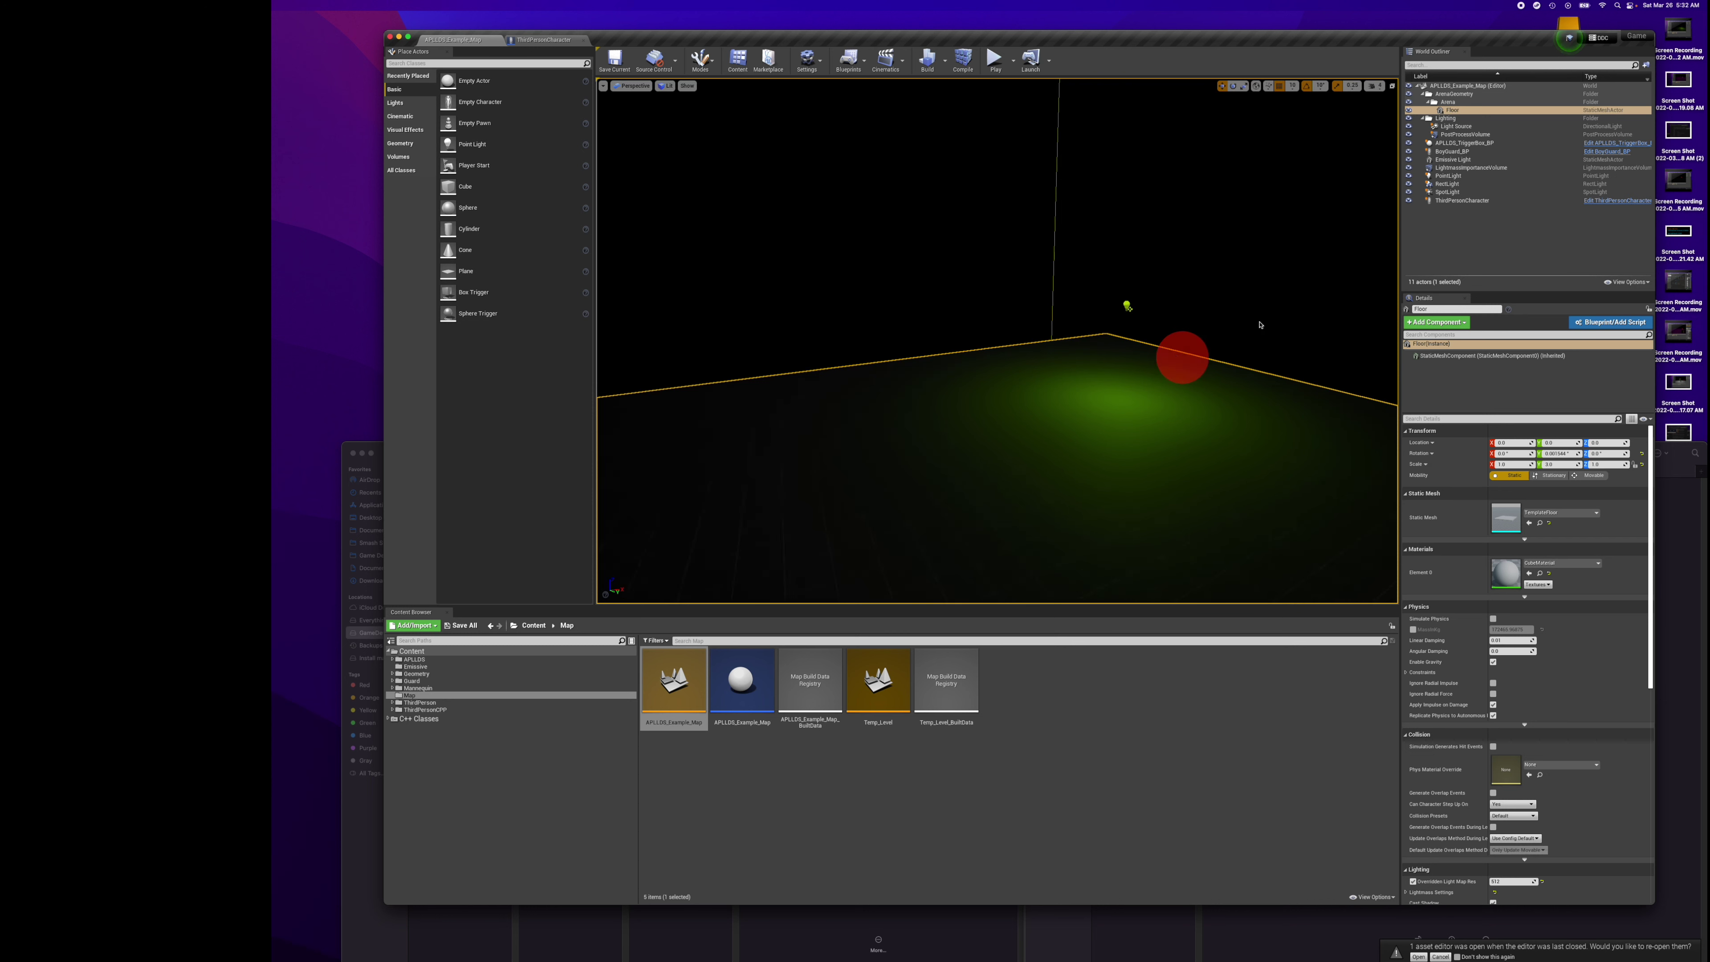
click(1301, 288)
mouse_move(1144, 368)
right_down()
mouse_move(1183, 357)
mouse_move(1144, 368)
right_up()
click(1124, 410)
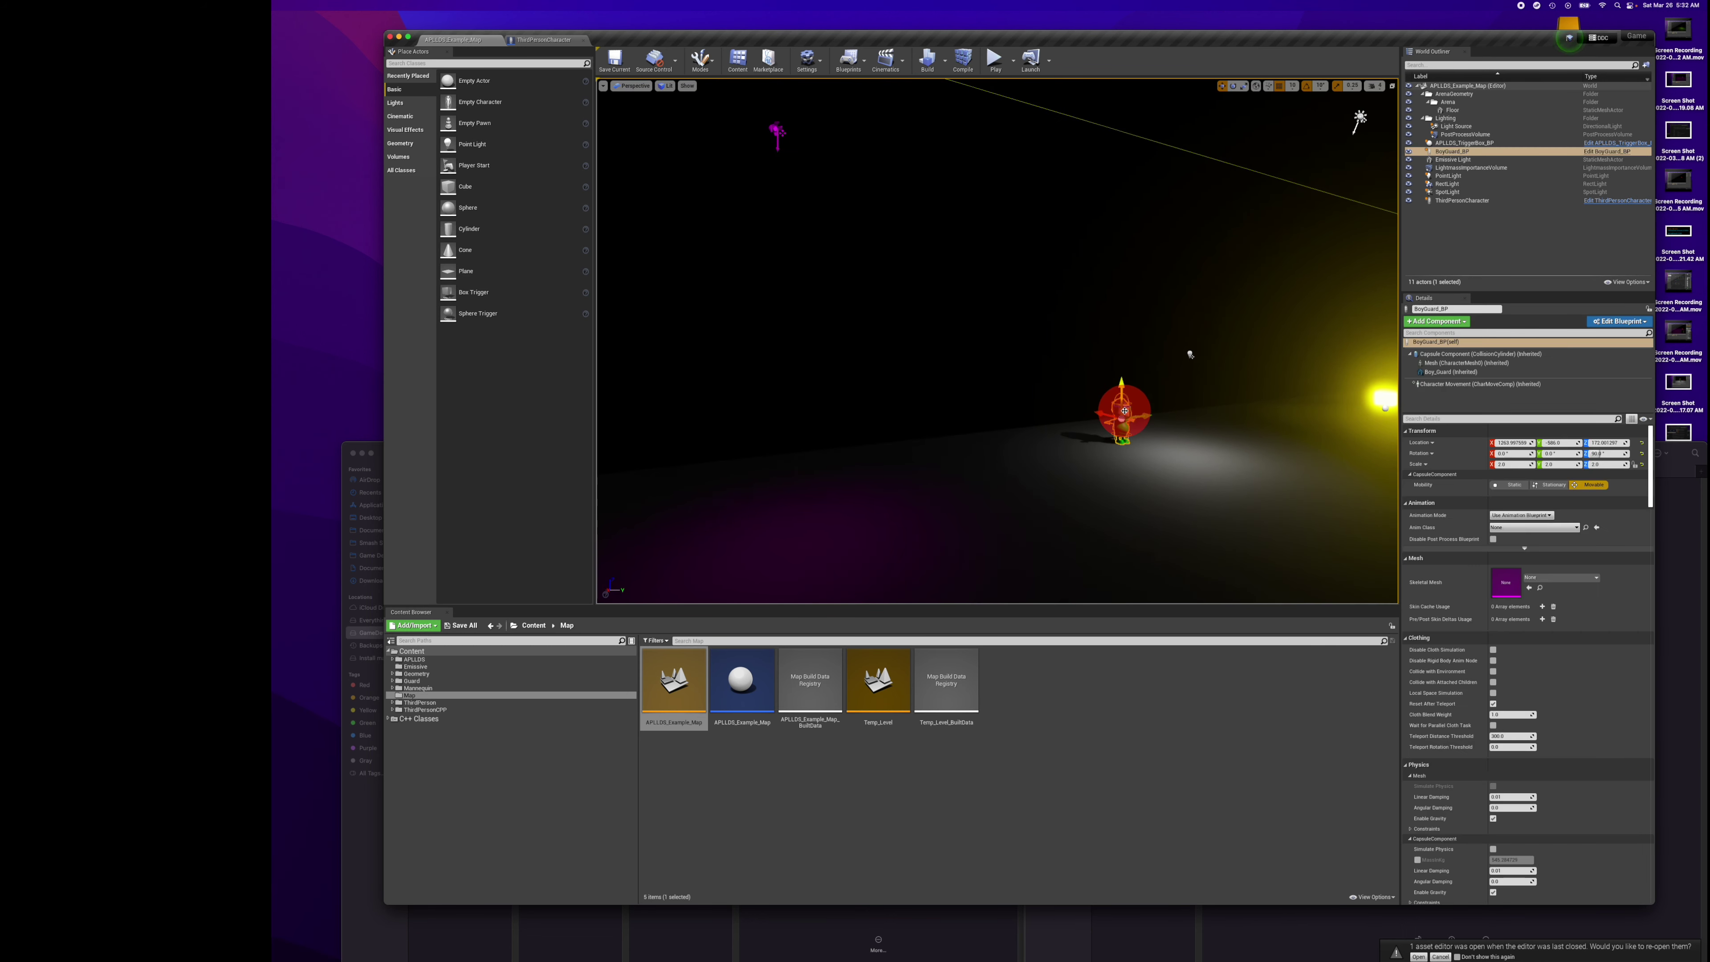
click(1129, 355)
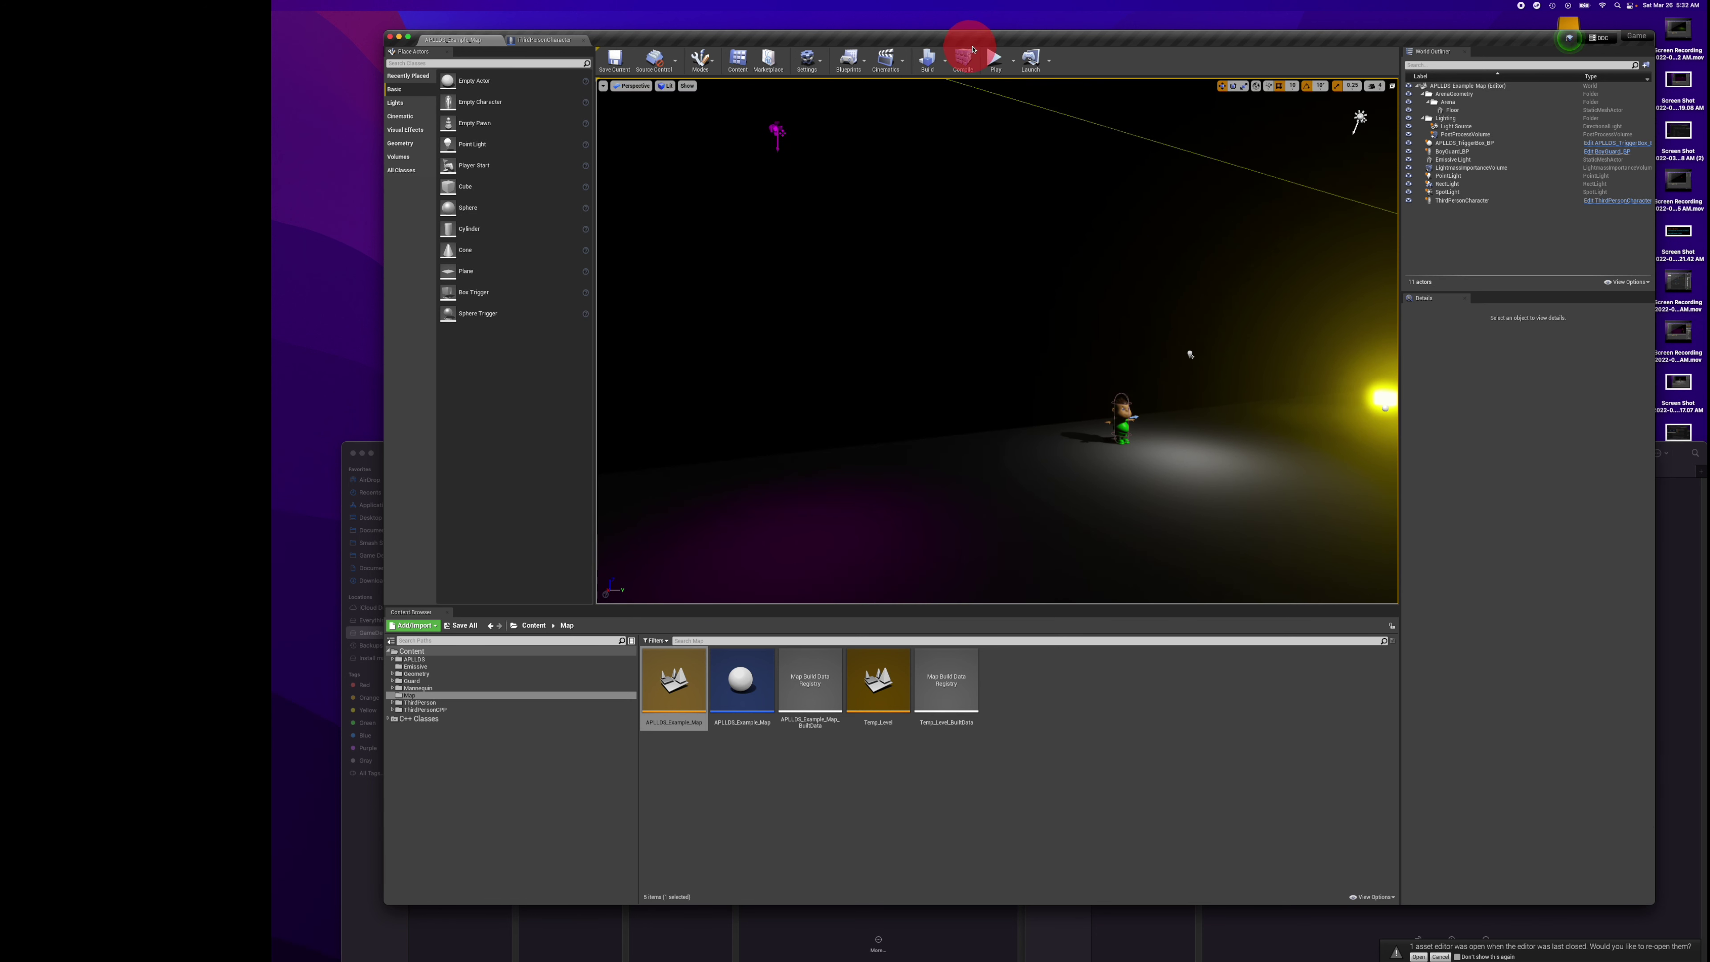
Play the example map and run the character into the white rect light by the guard to check the total lit percent.
click(1002, 56)
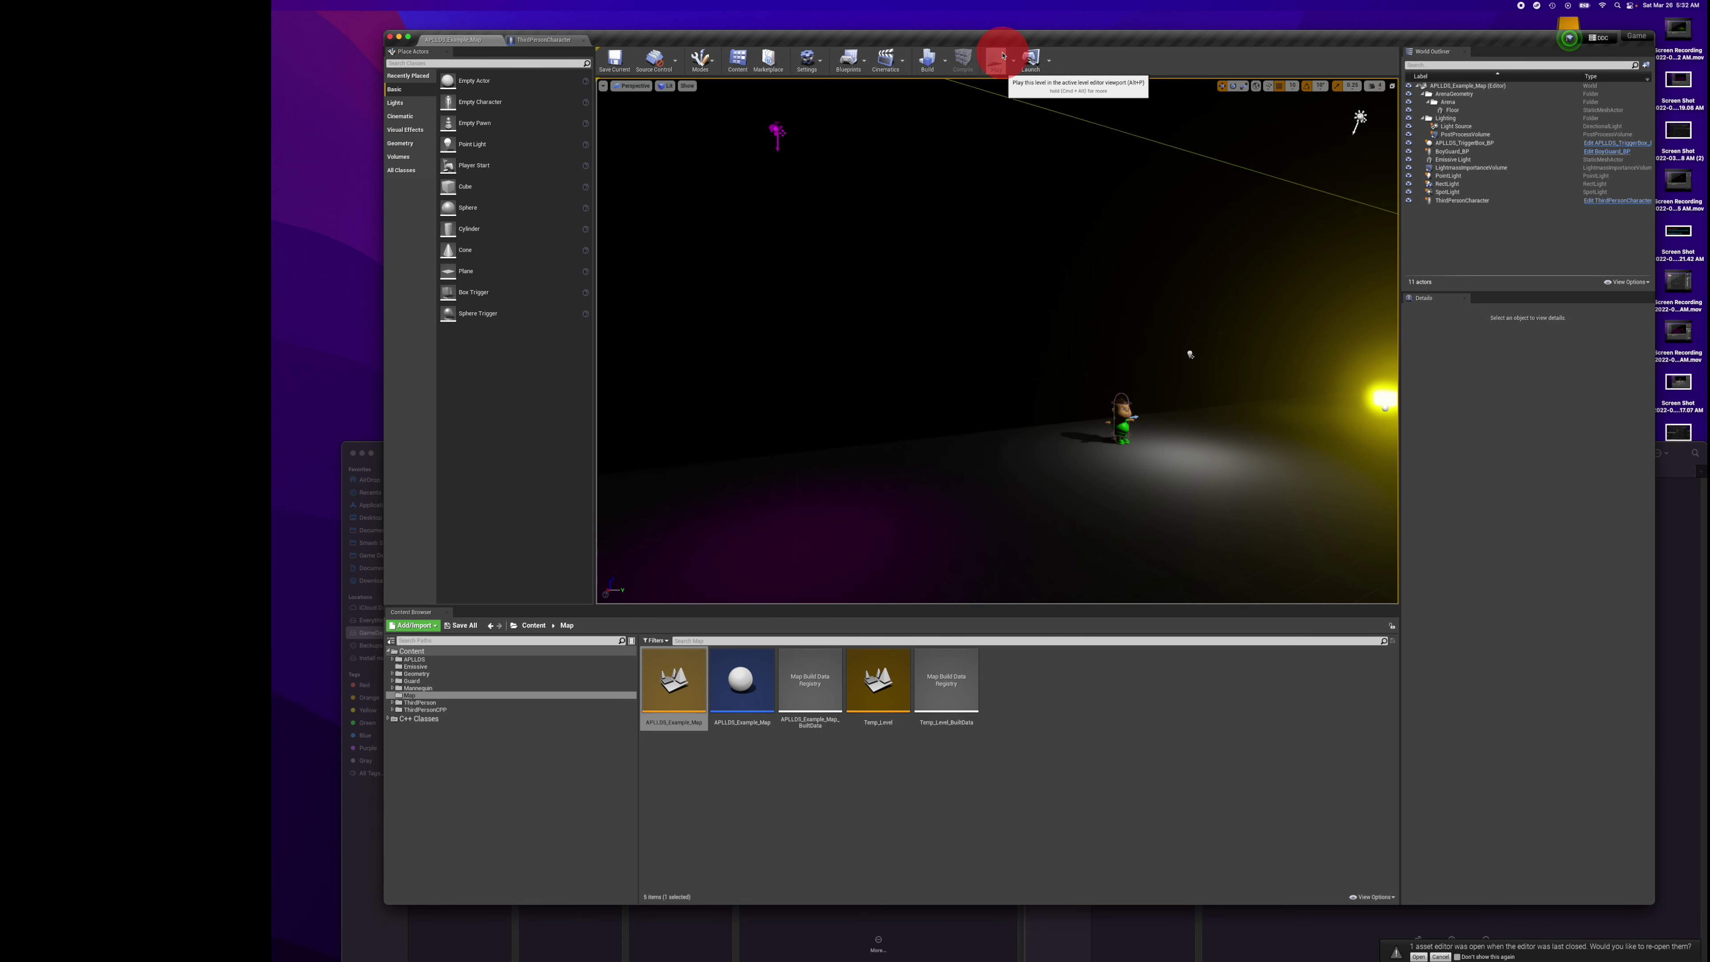
click(1067, 339)
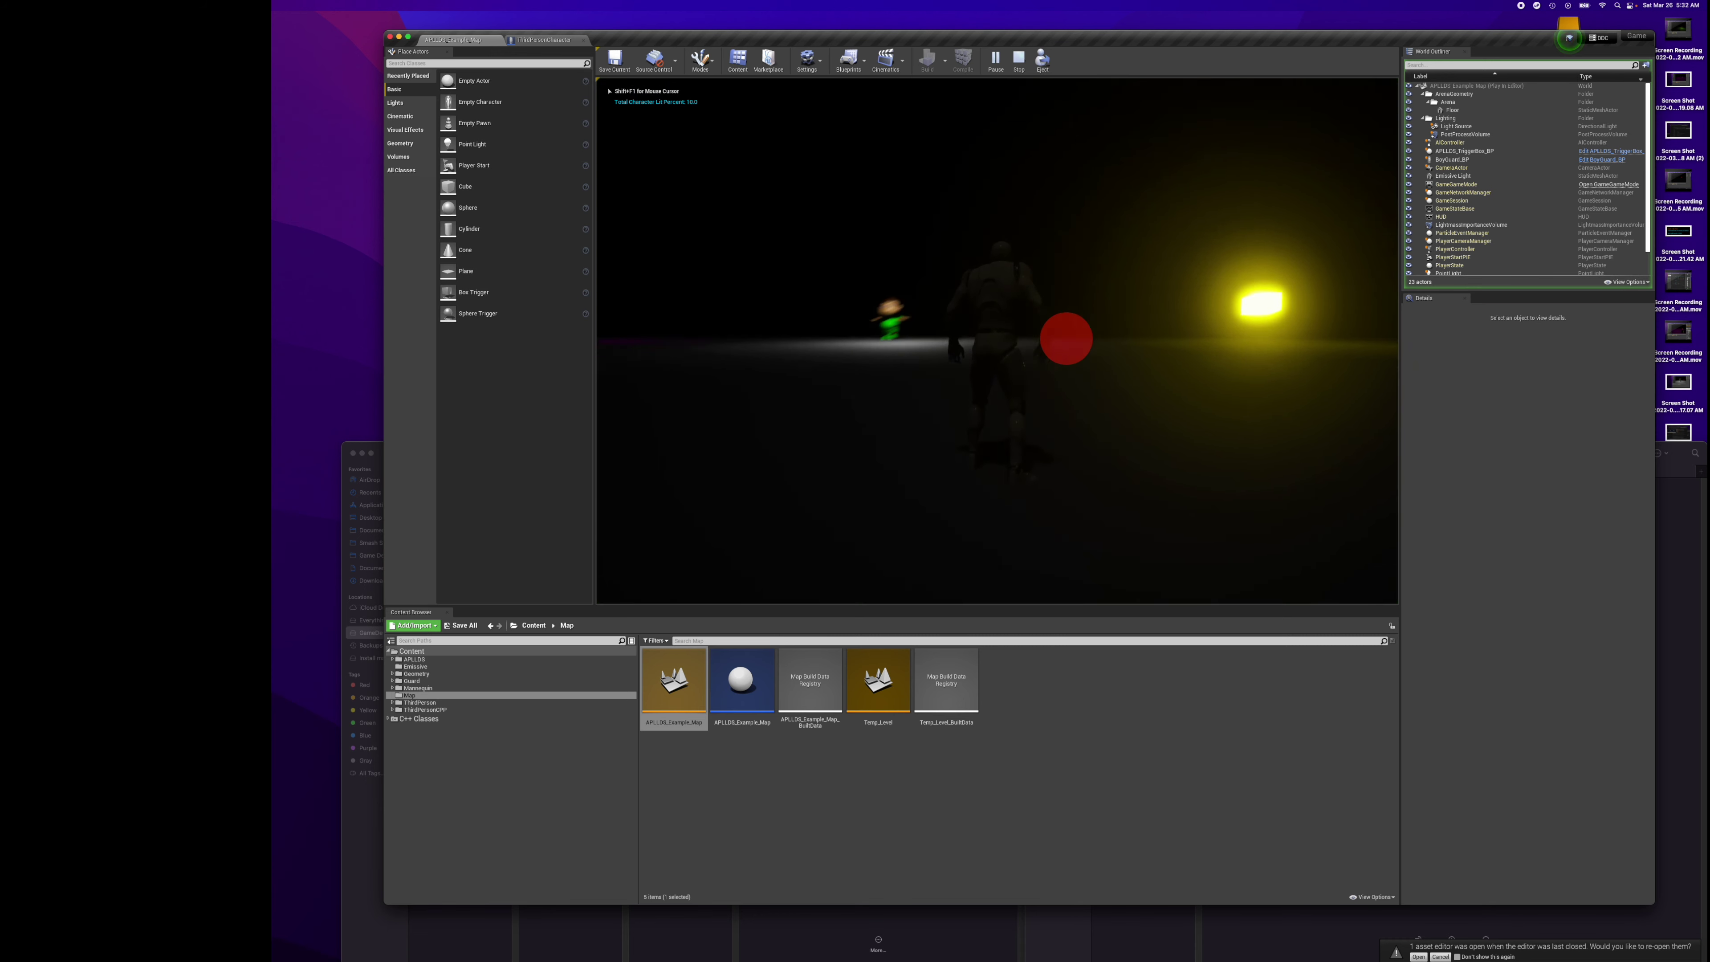
key(w)
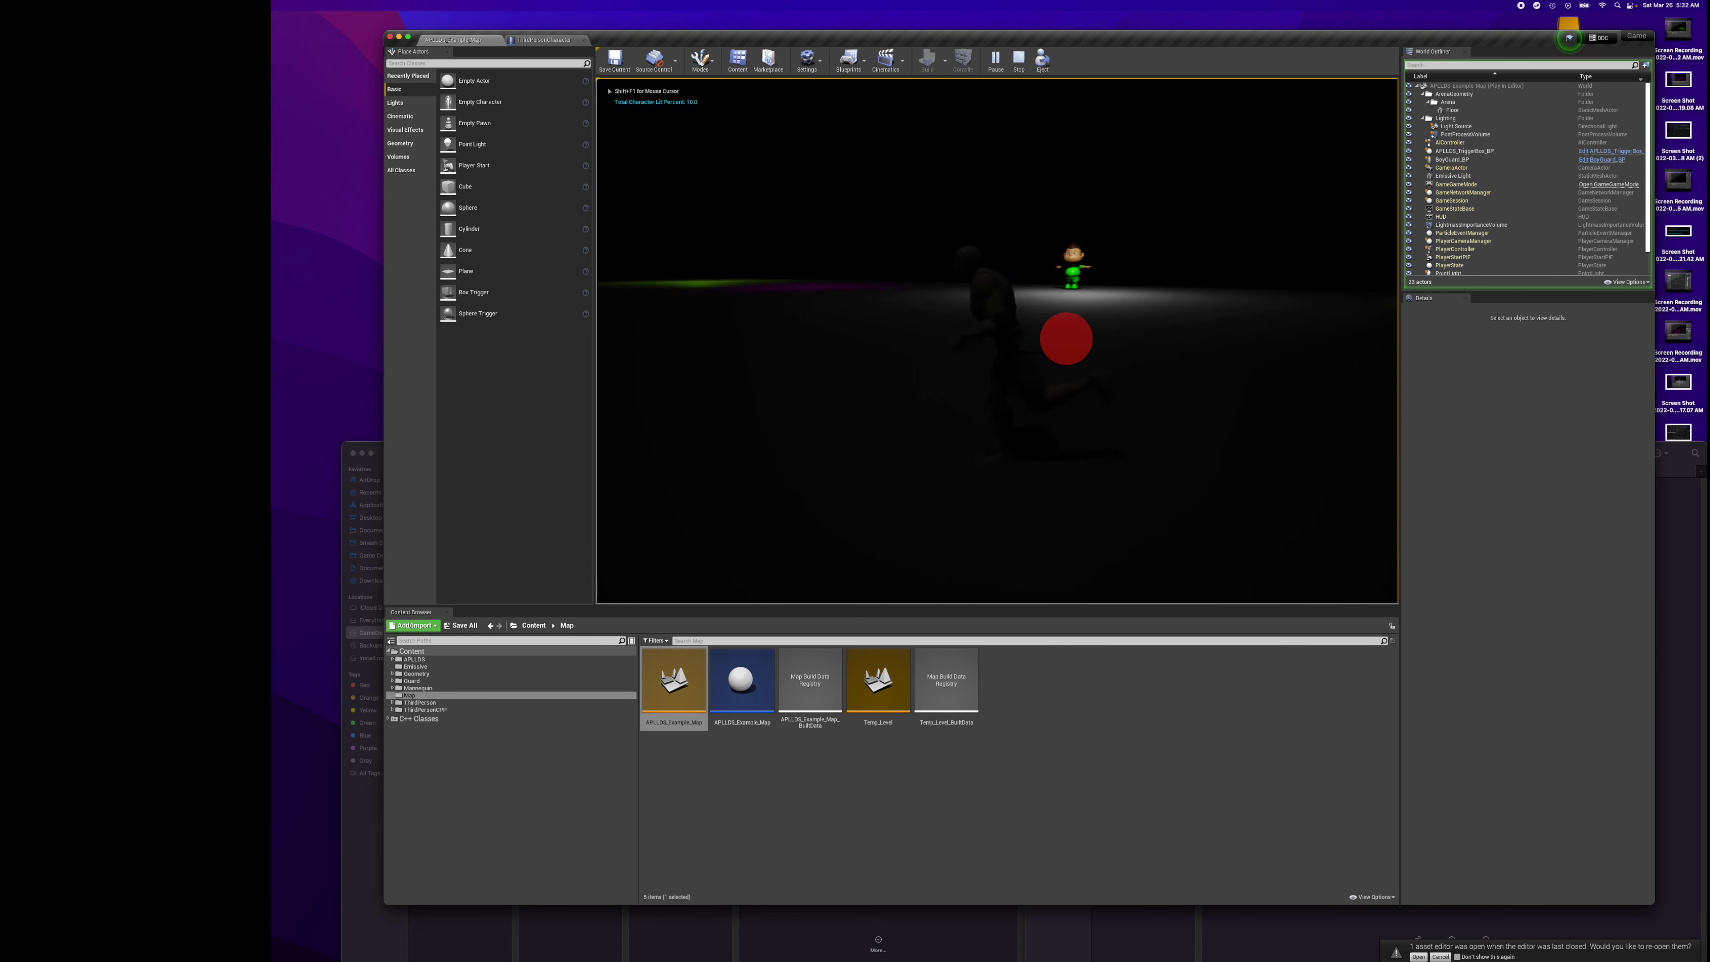
key(w)
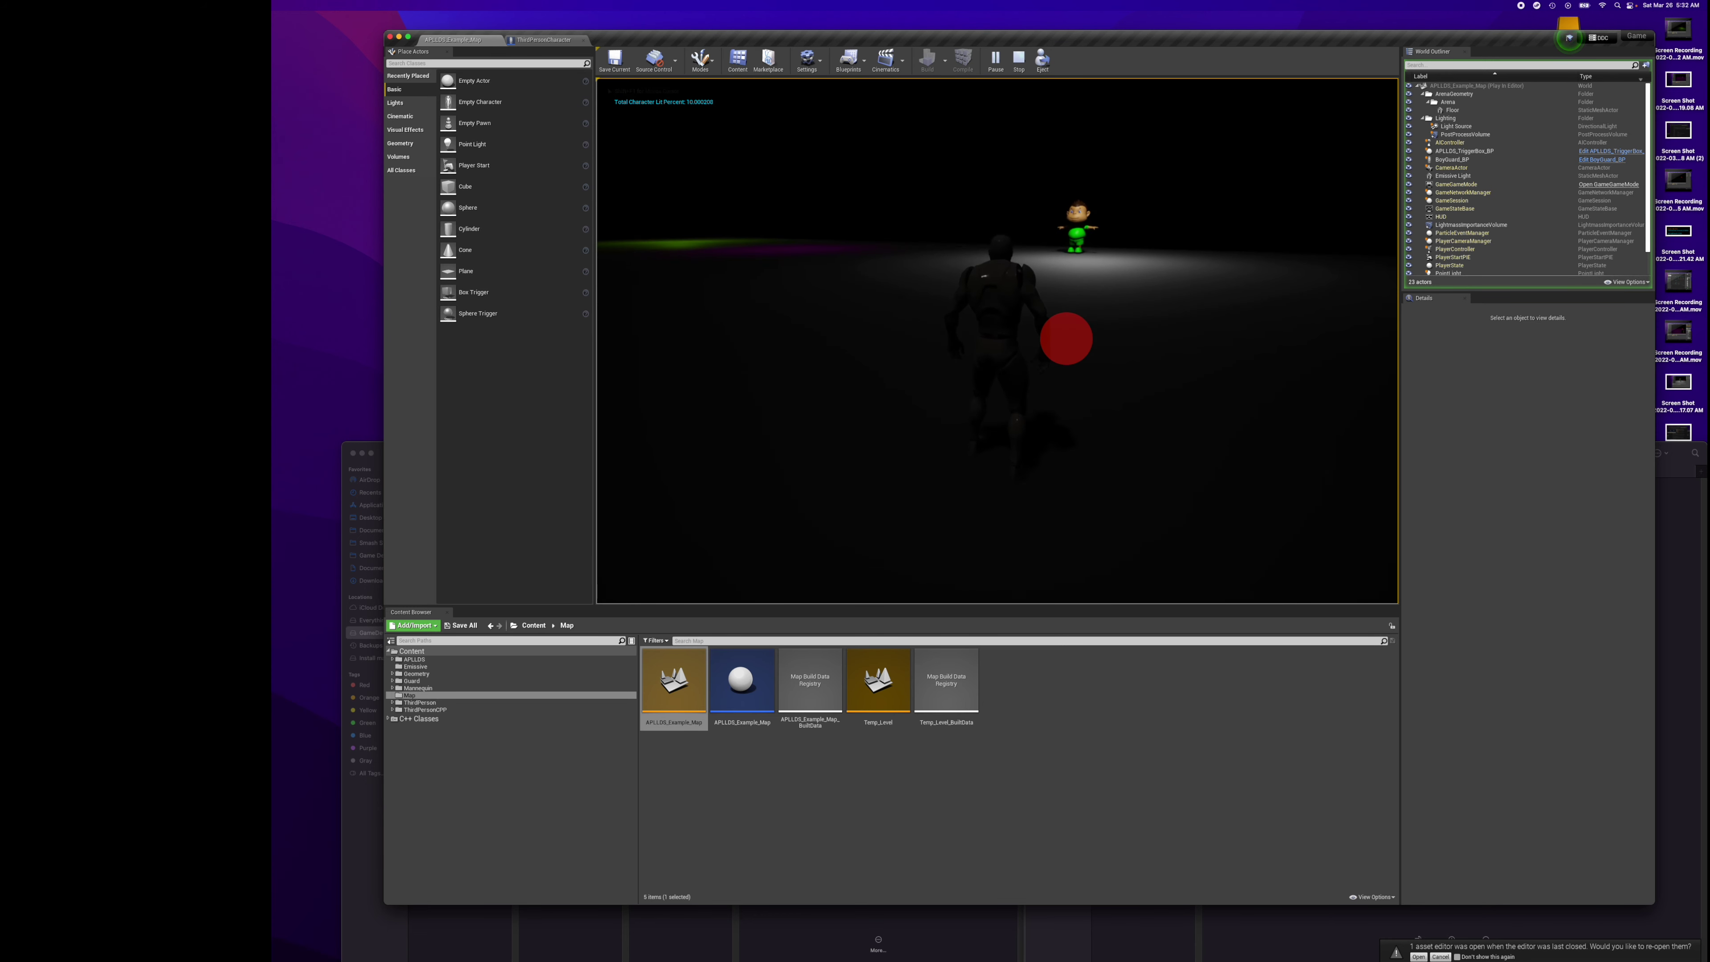
key(w)
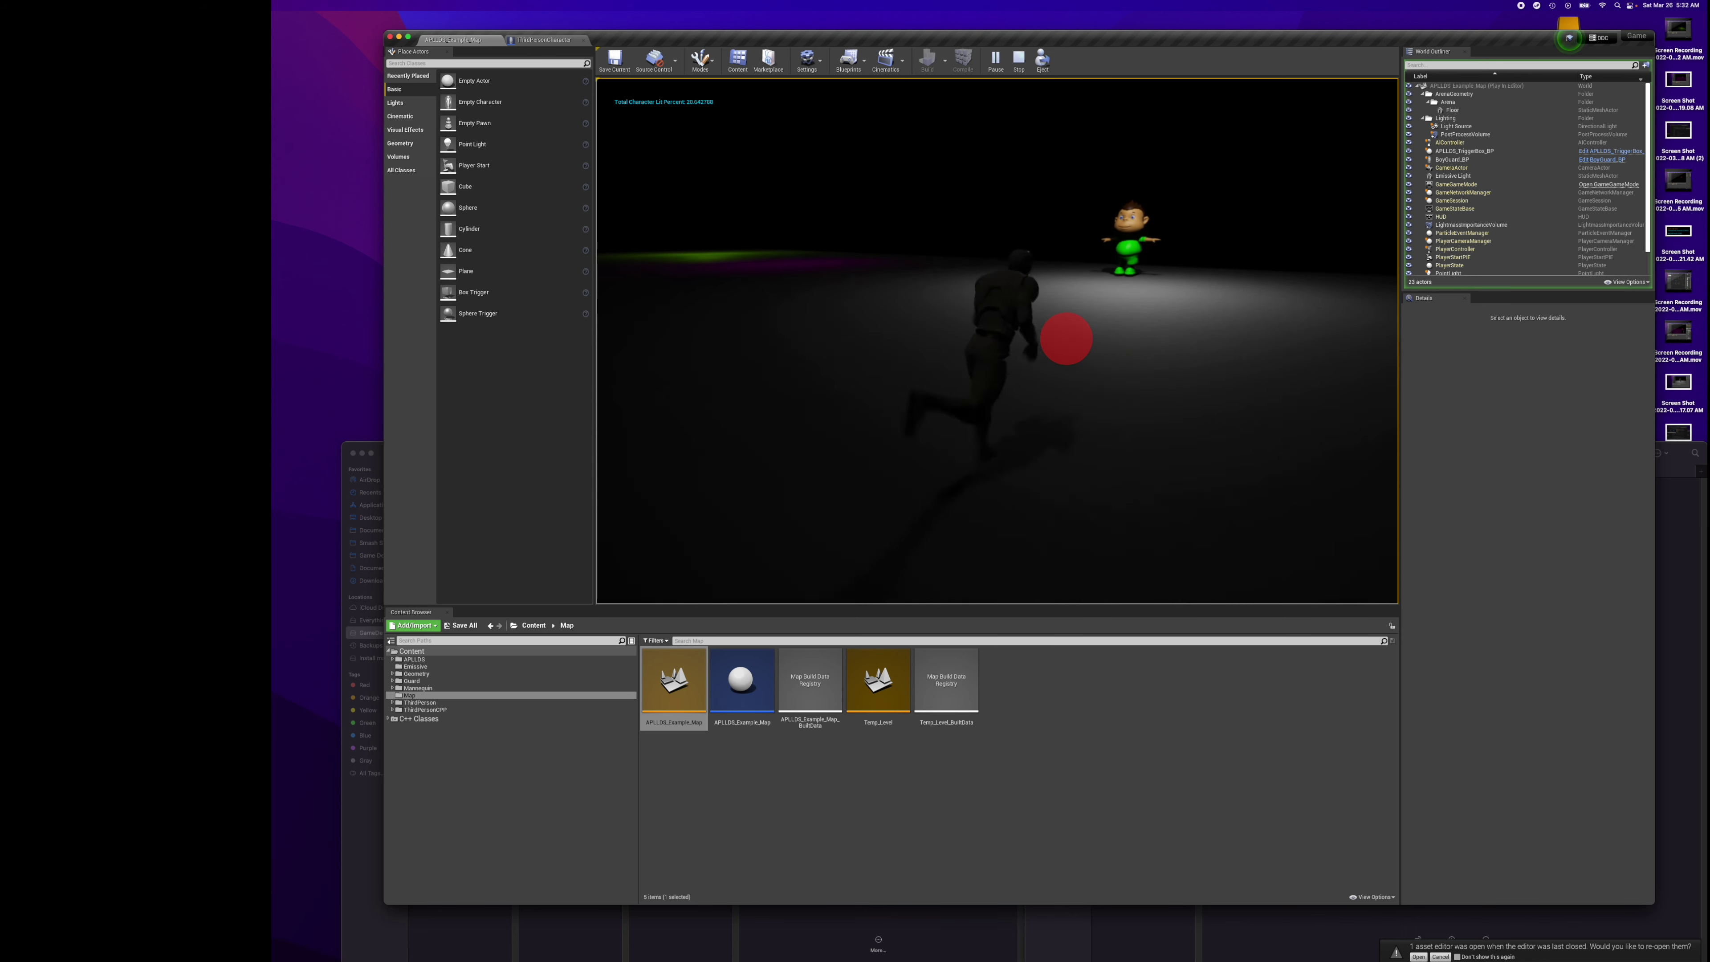
key(w)
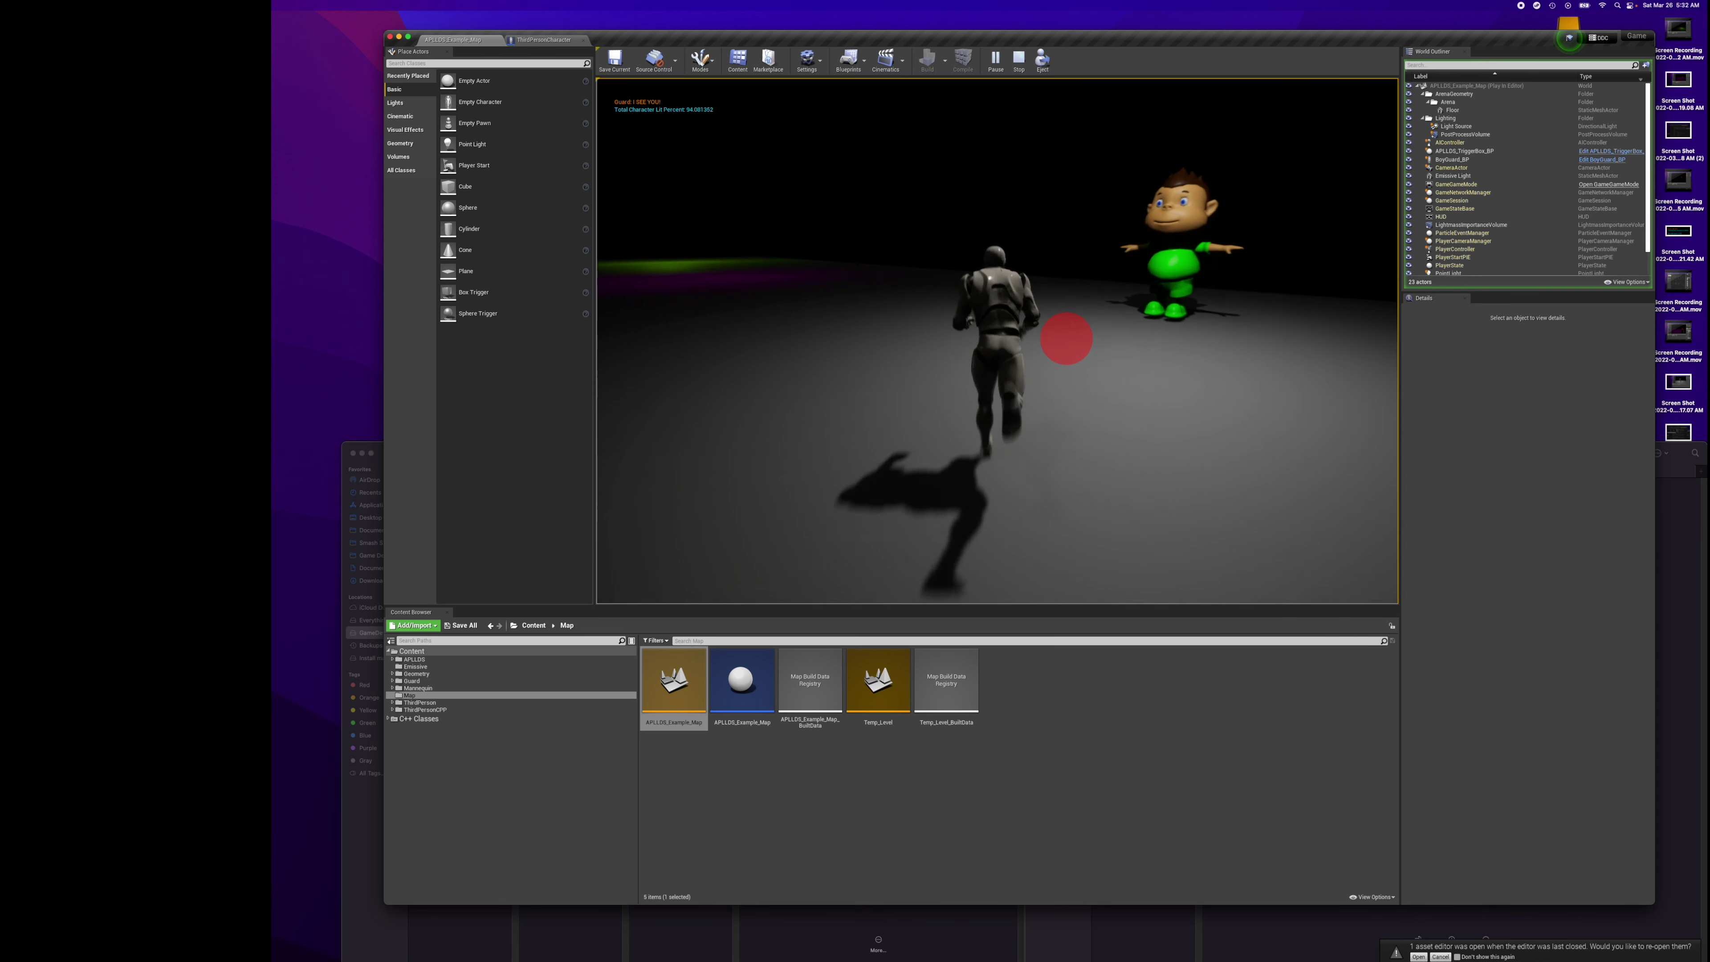
Run the character through the magenta spot light and the green point light to check the total lit percent.
key(w)
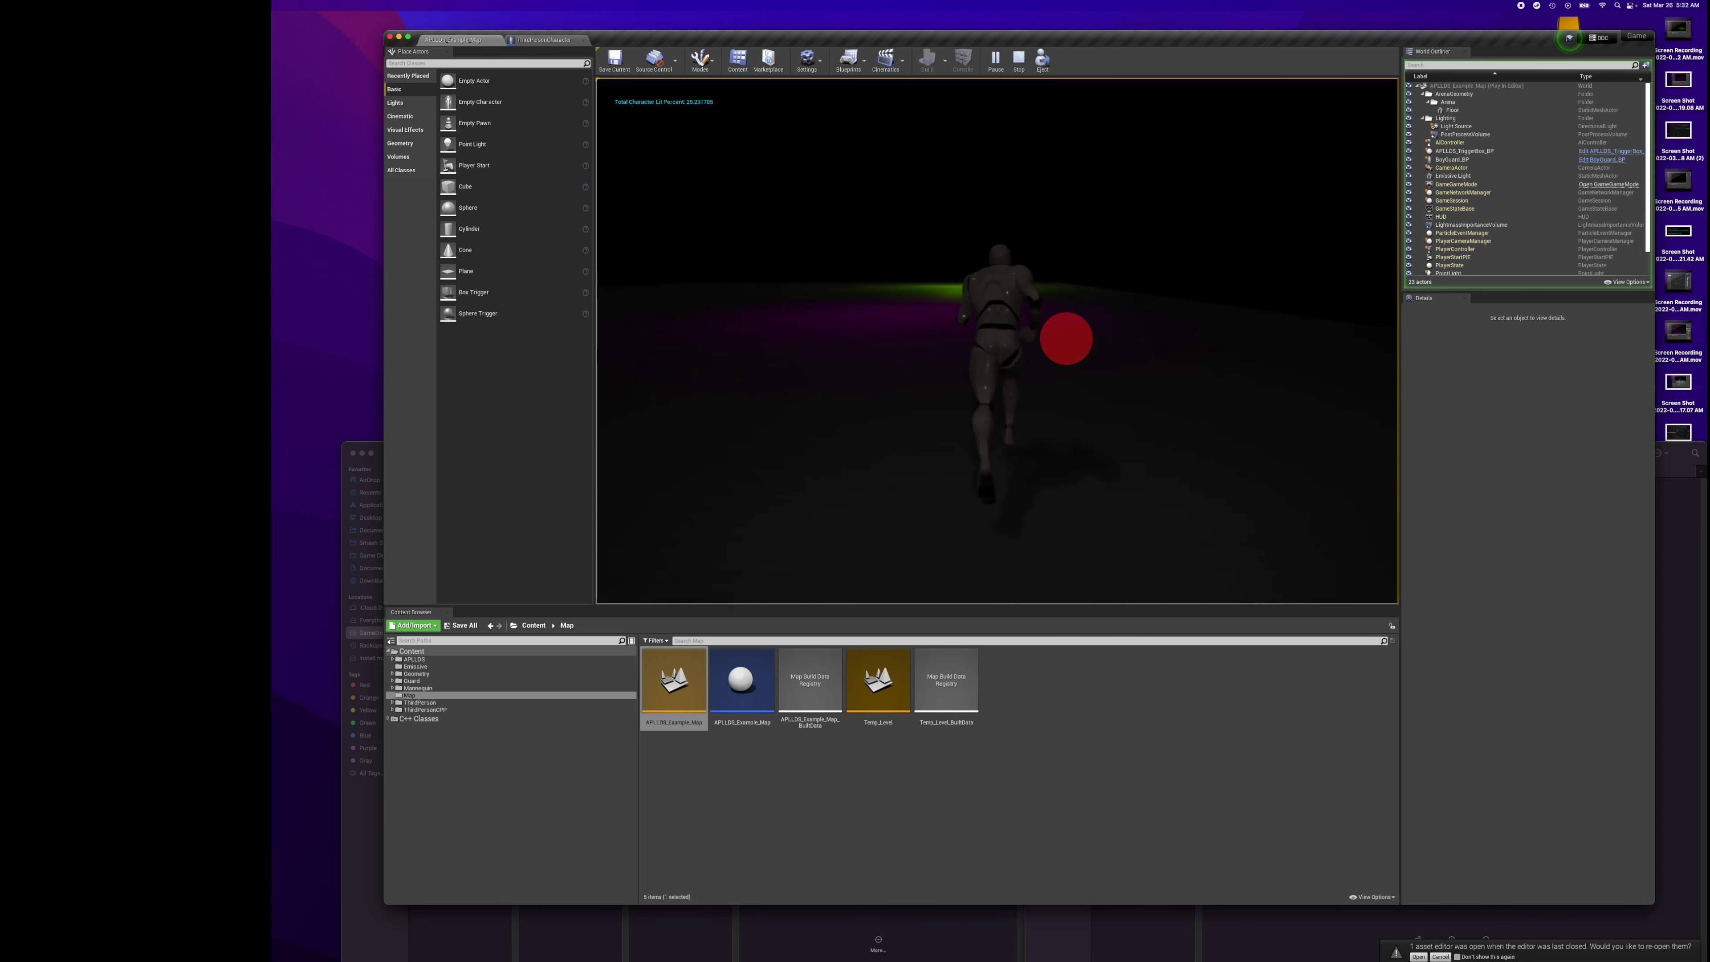
key(w)
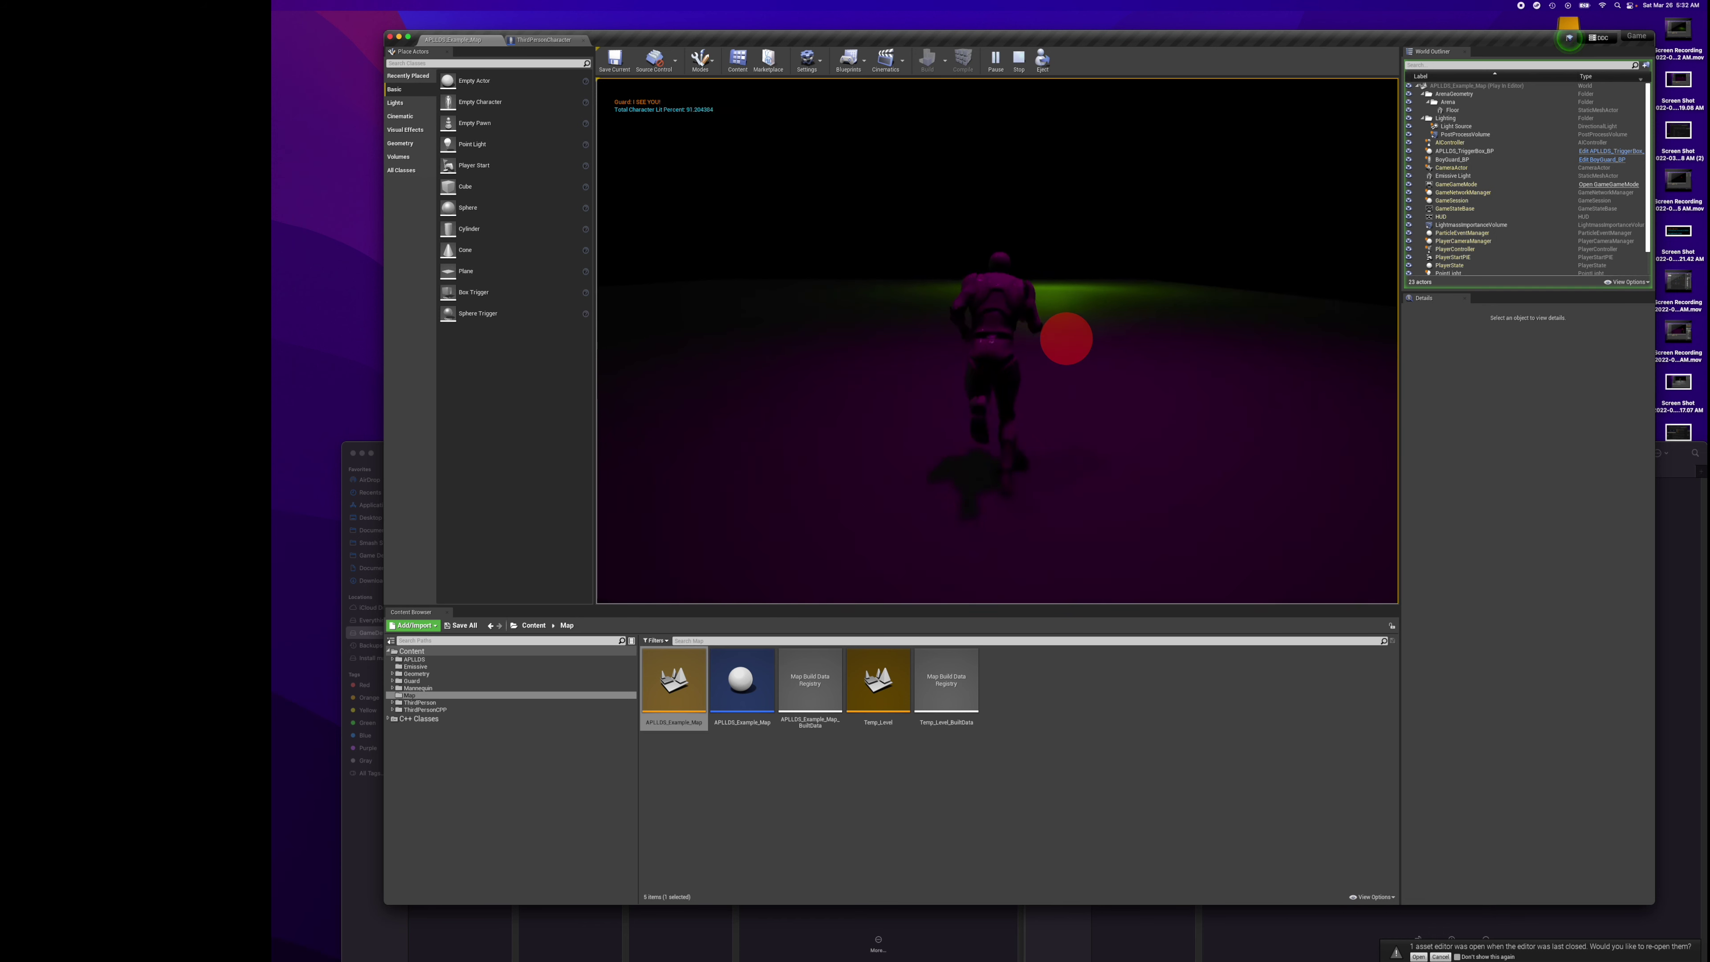
key(w)
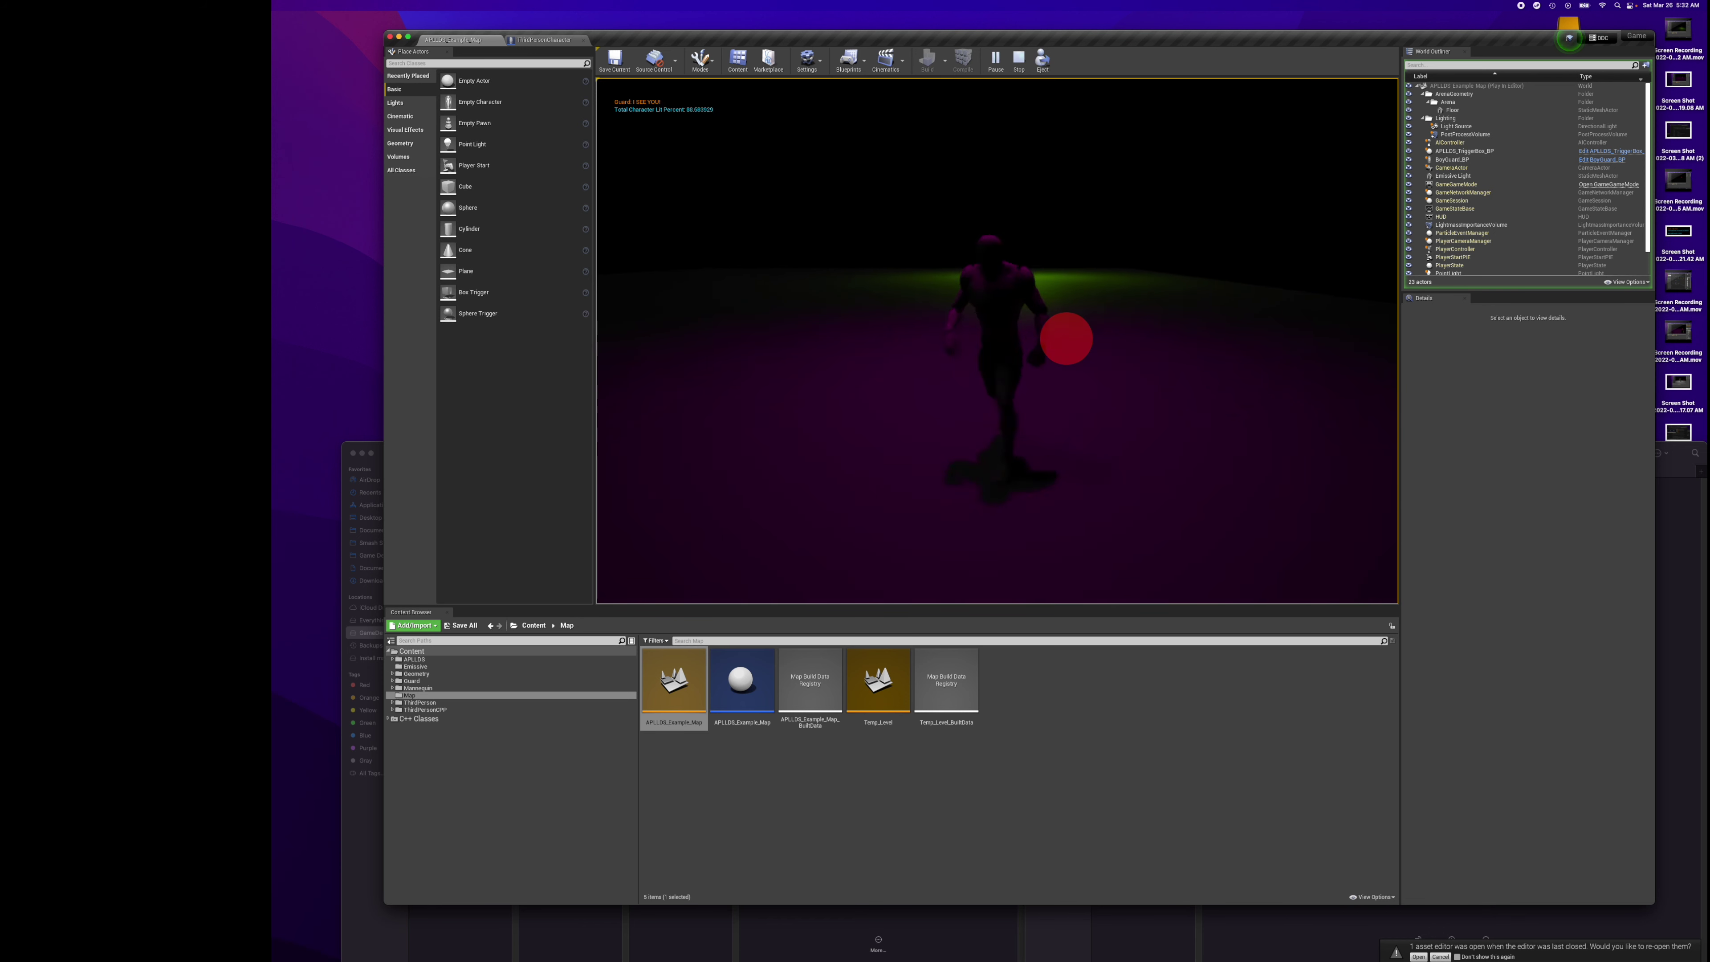
key(w)
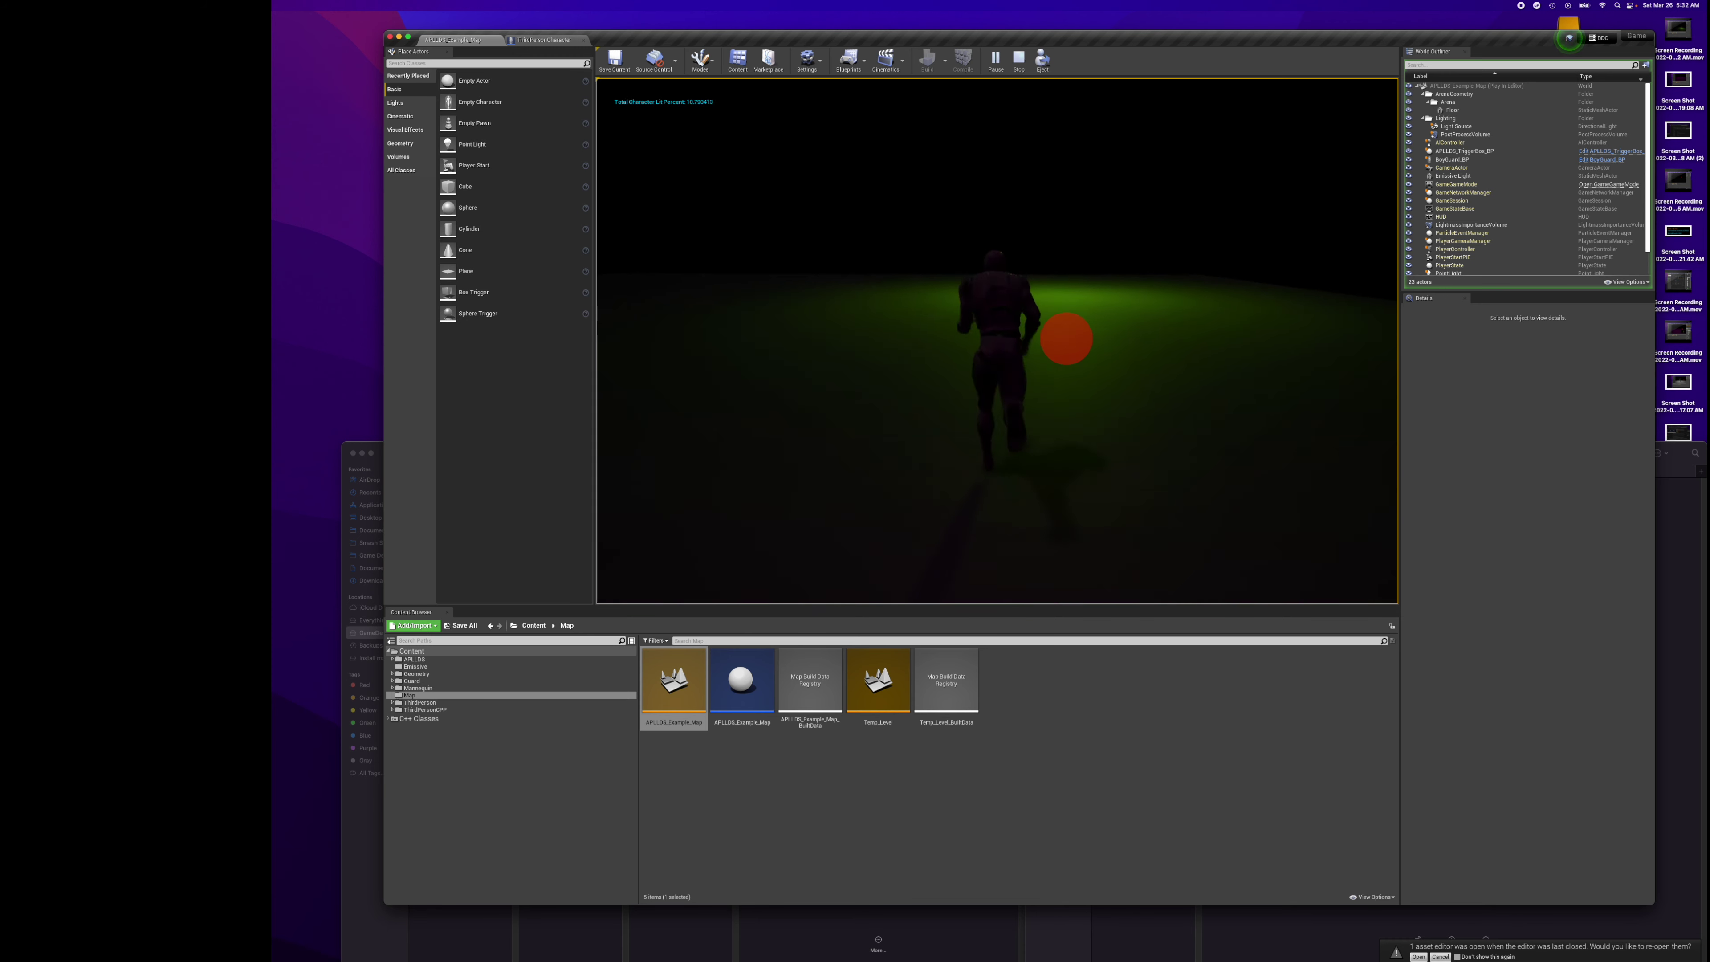
key(w)
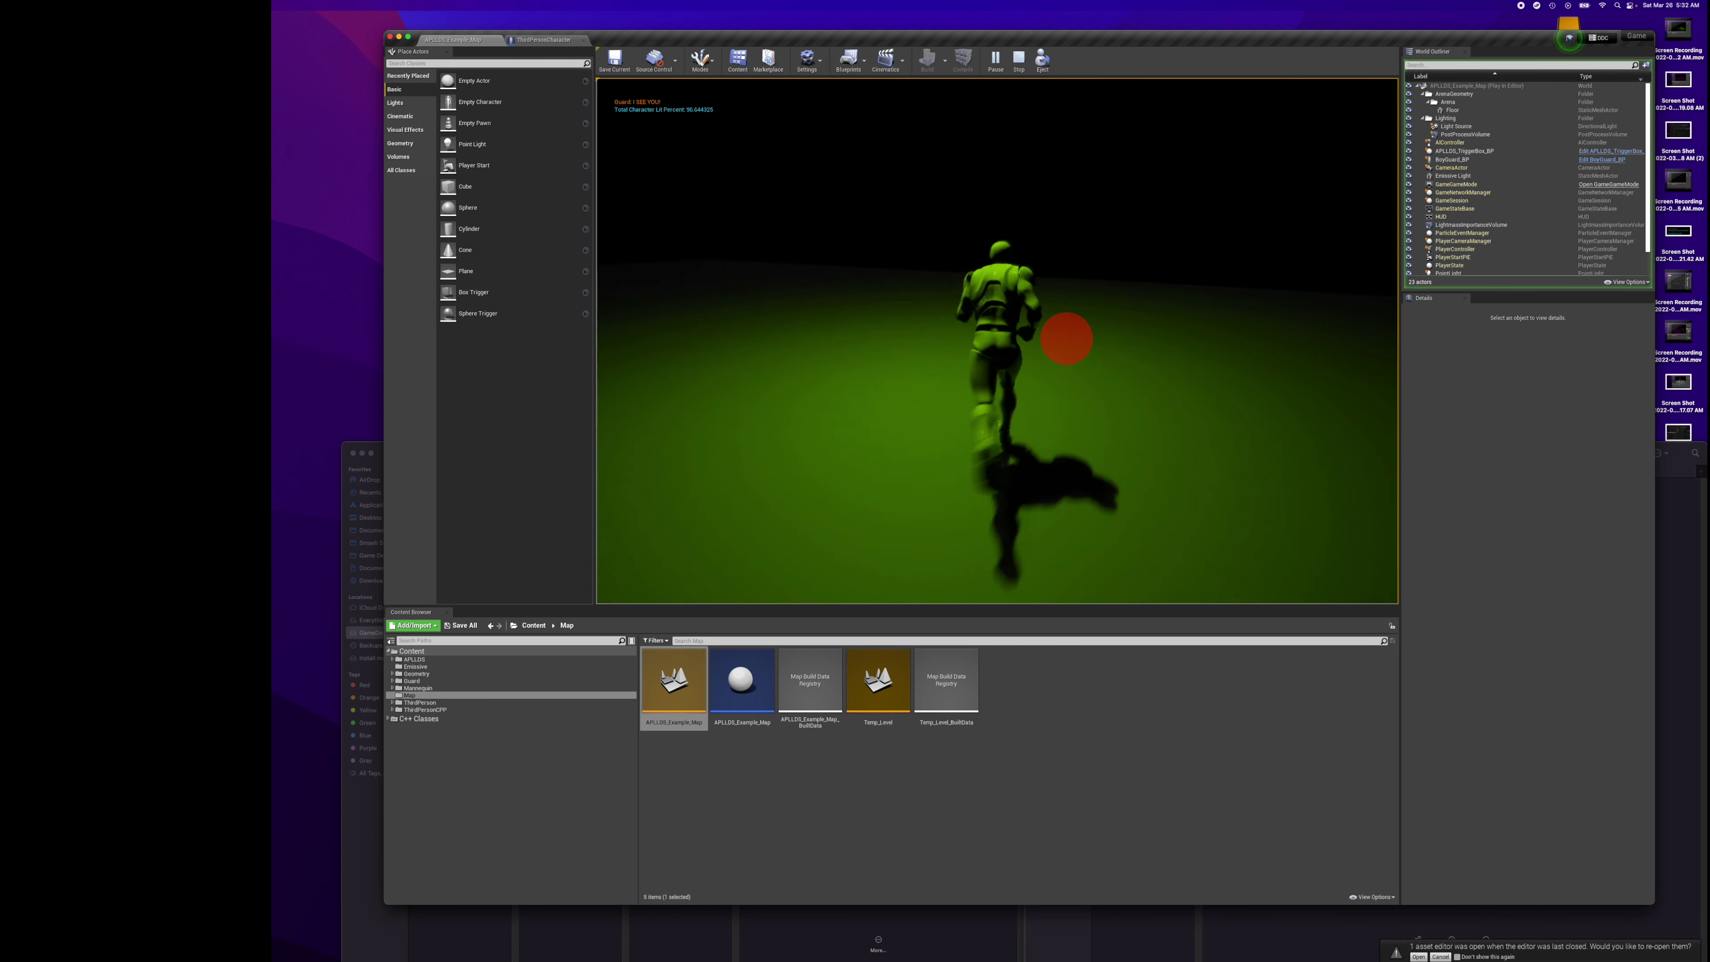
key(w)
key(w)
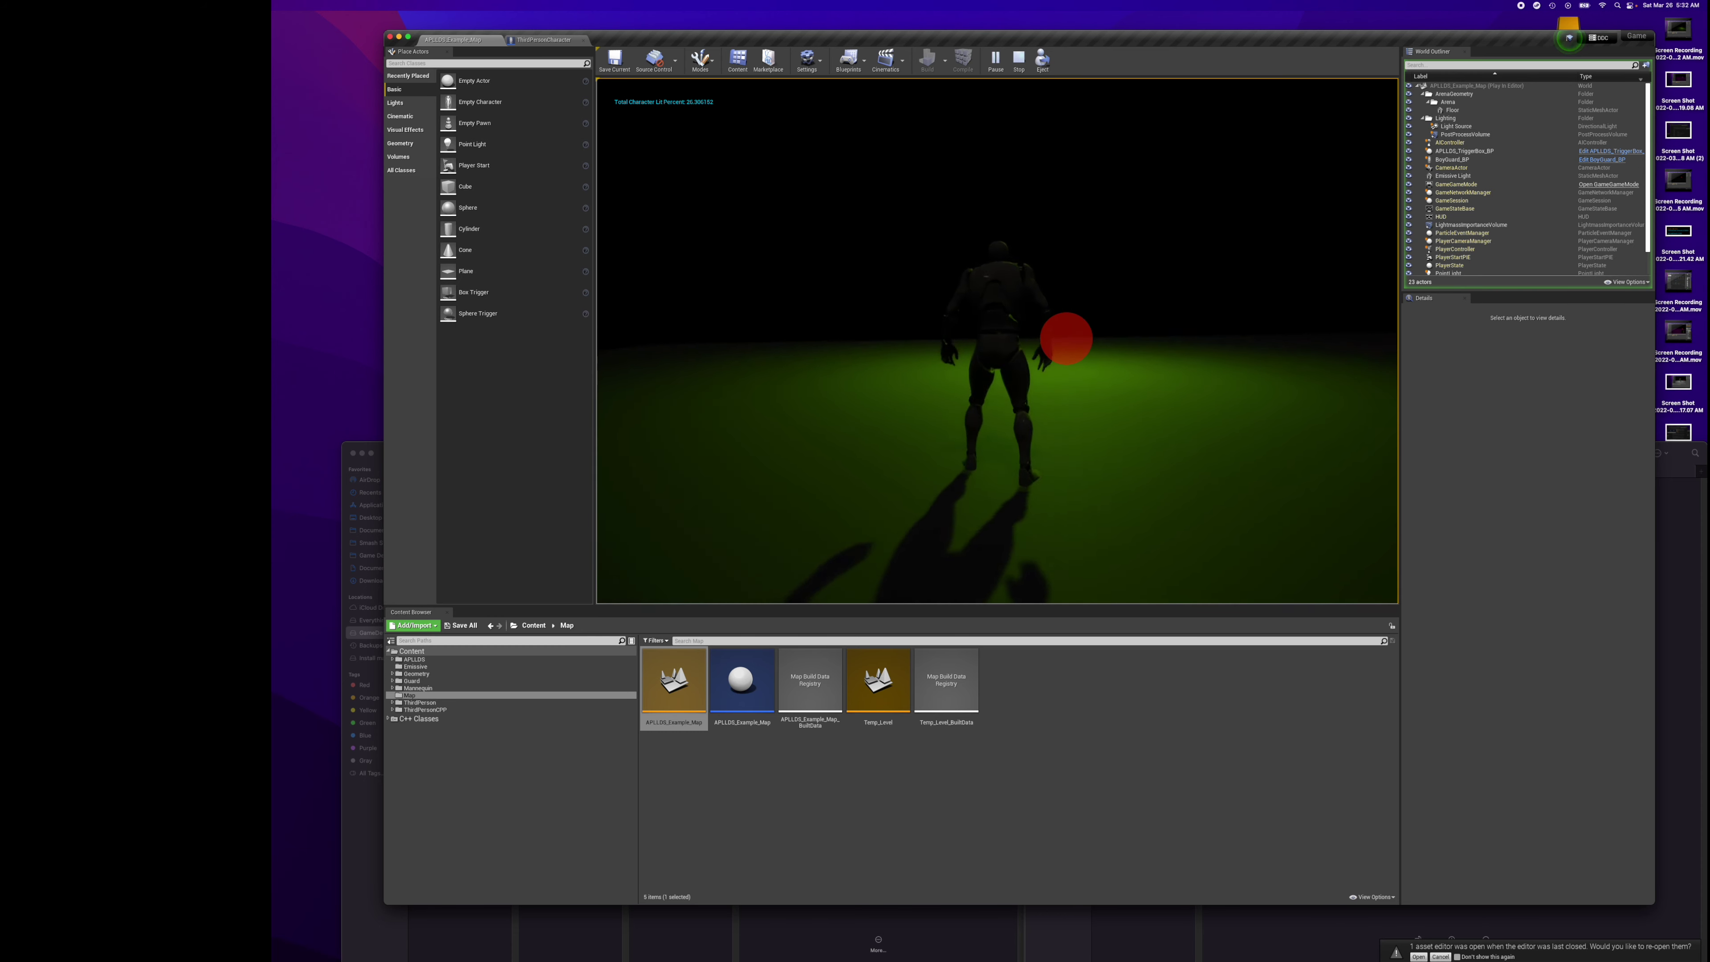
Run the character back past the magenta spot light and through the white rect light toward the yellow emissive light.
key(w)
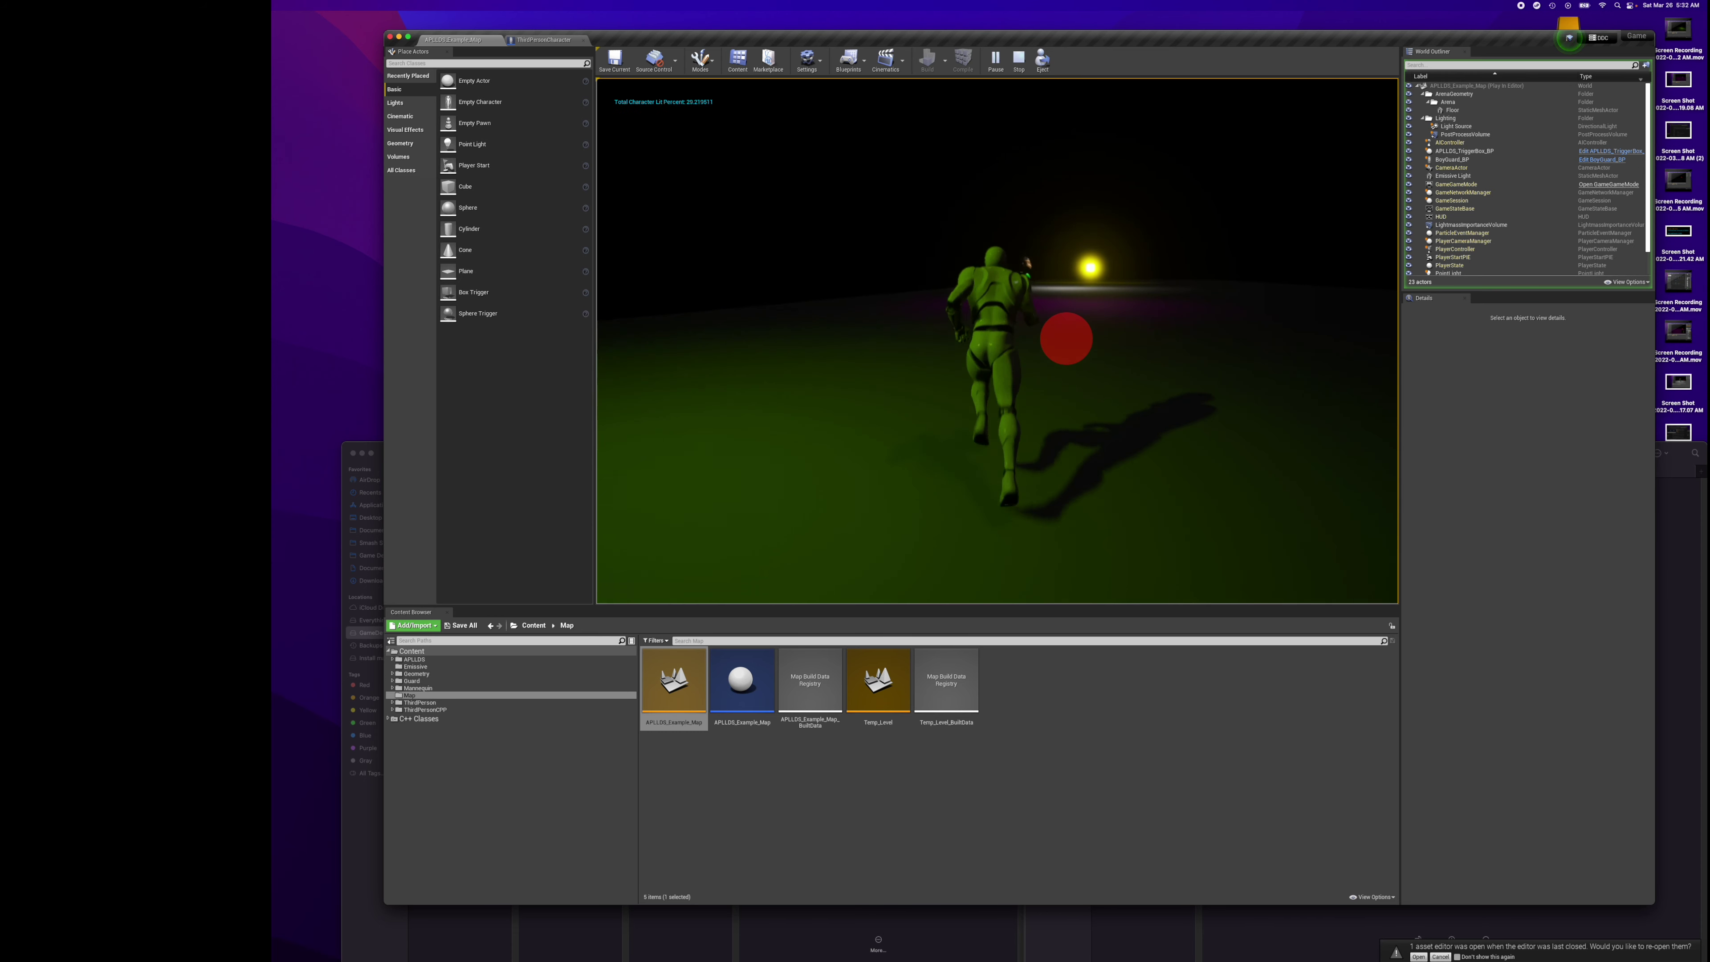
key(w)
key(w)
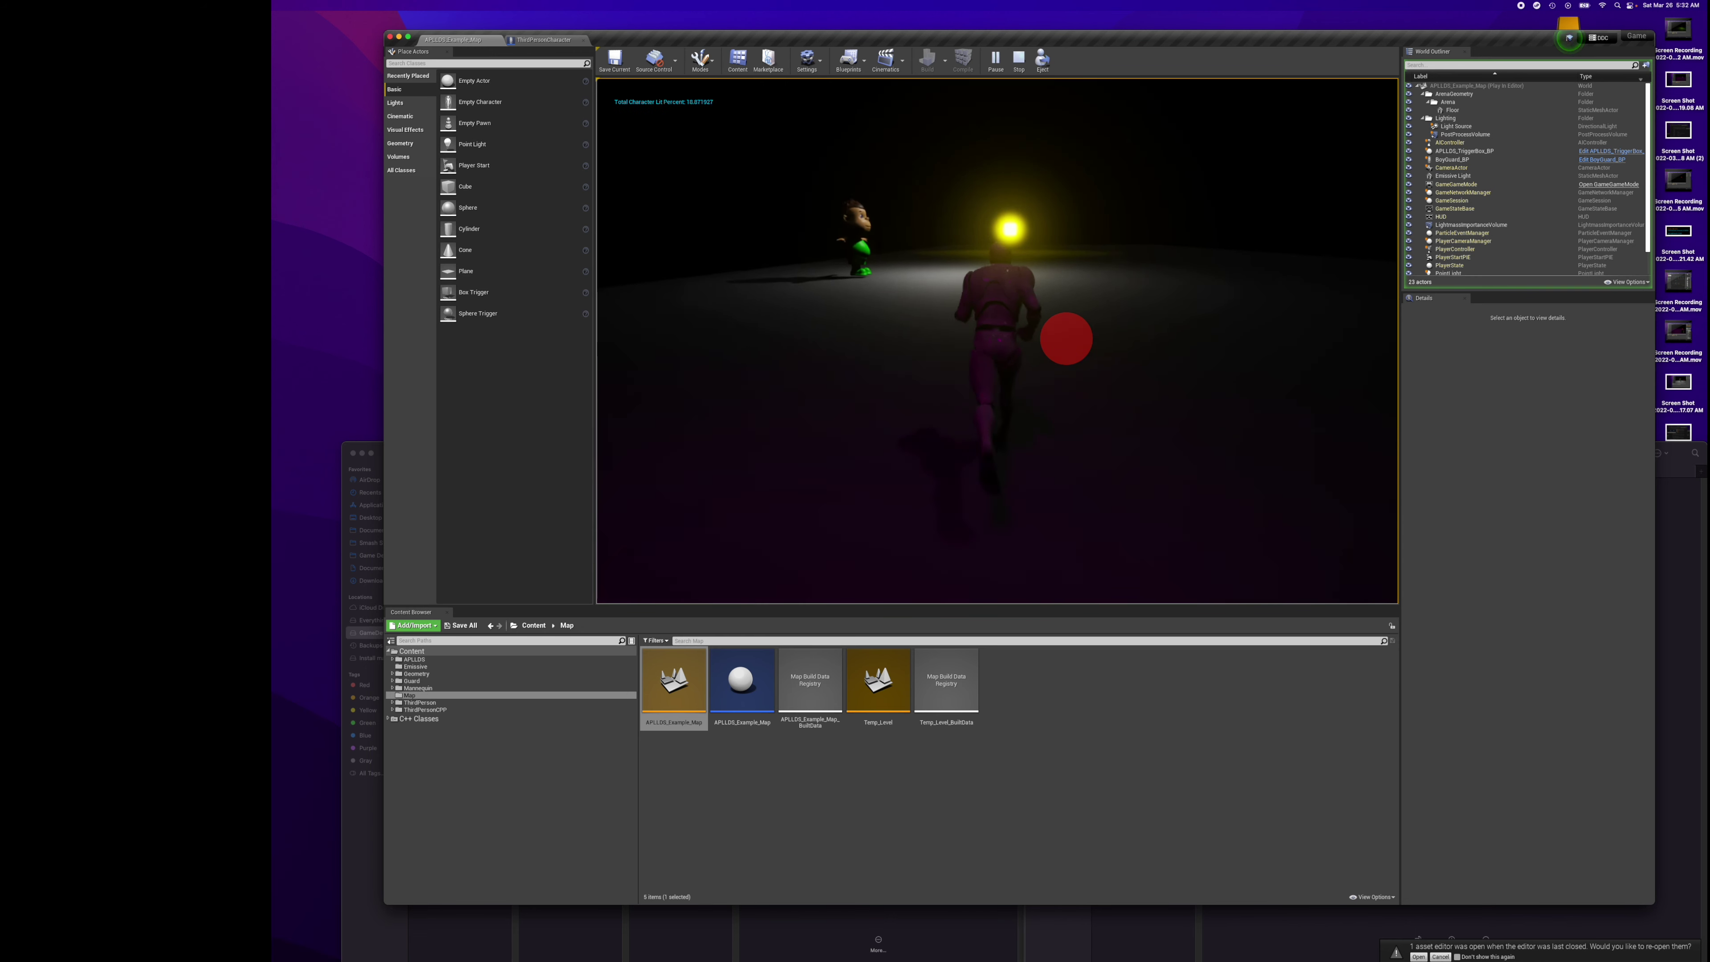
key(a)
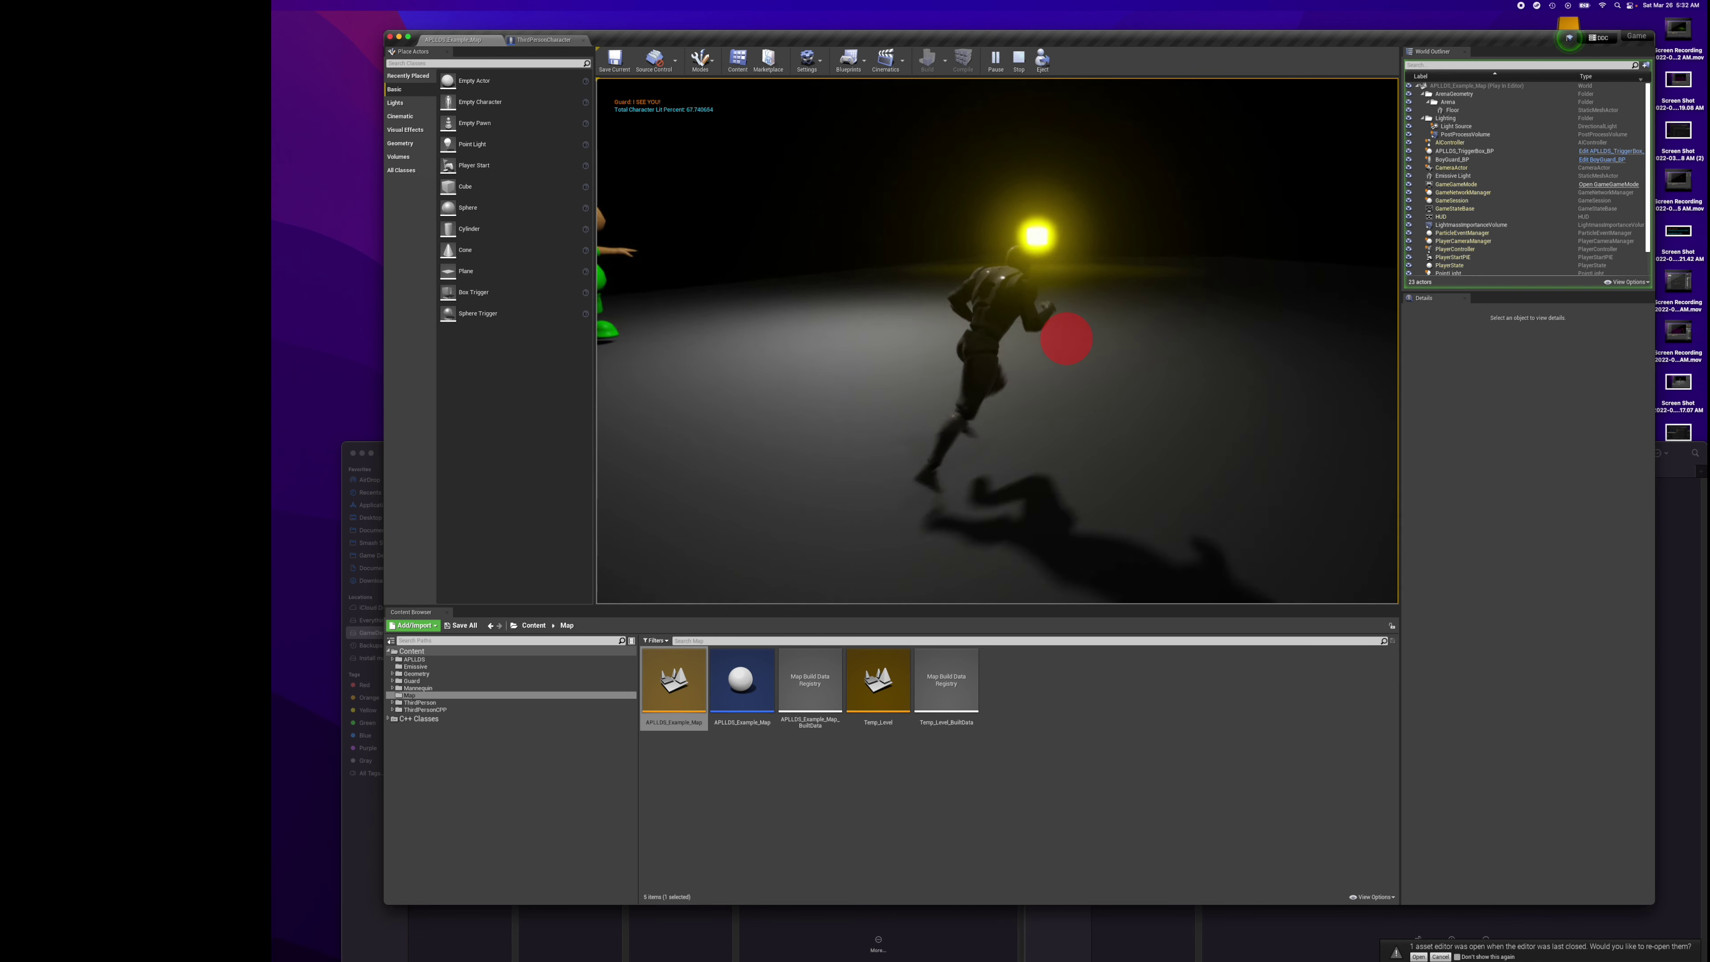
key(w)
key(d)
key(d)
key(w)
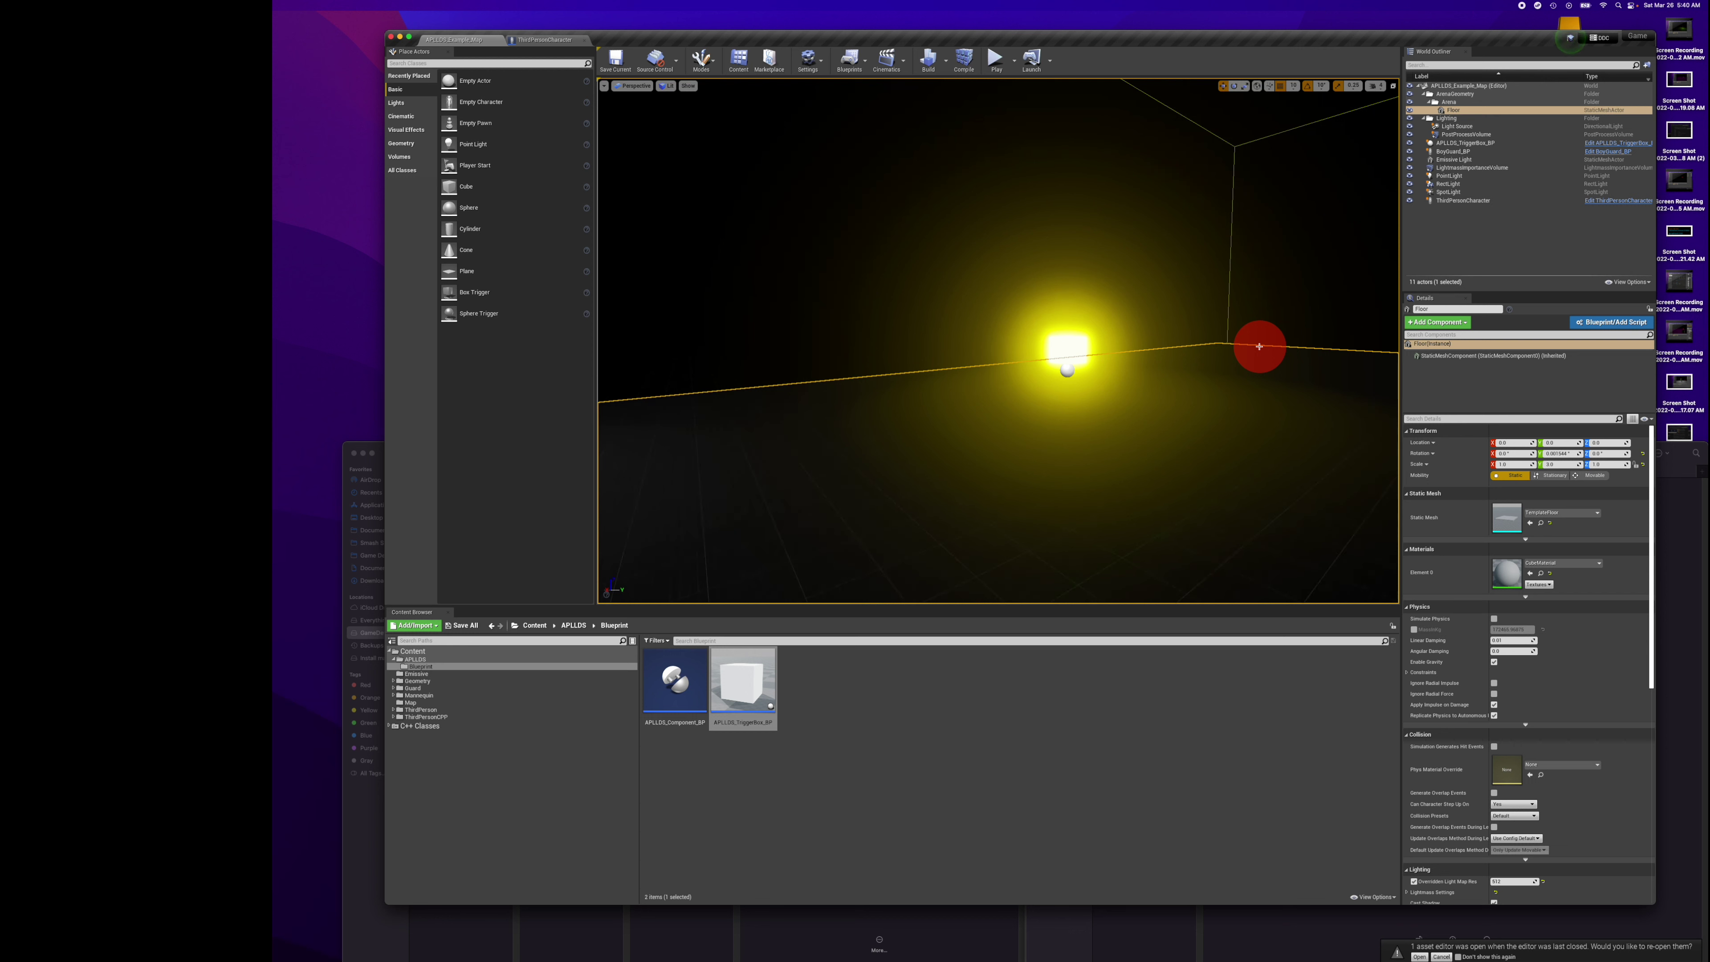
Save APLLDS_Example_Map as Temp_Level in the Map folder, replacing the existing level.
click(1104, 758)
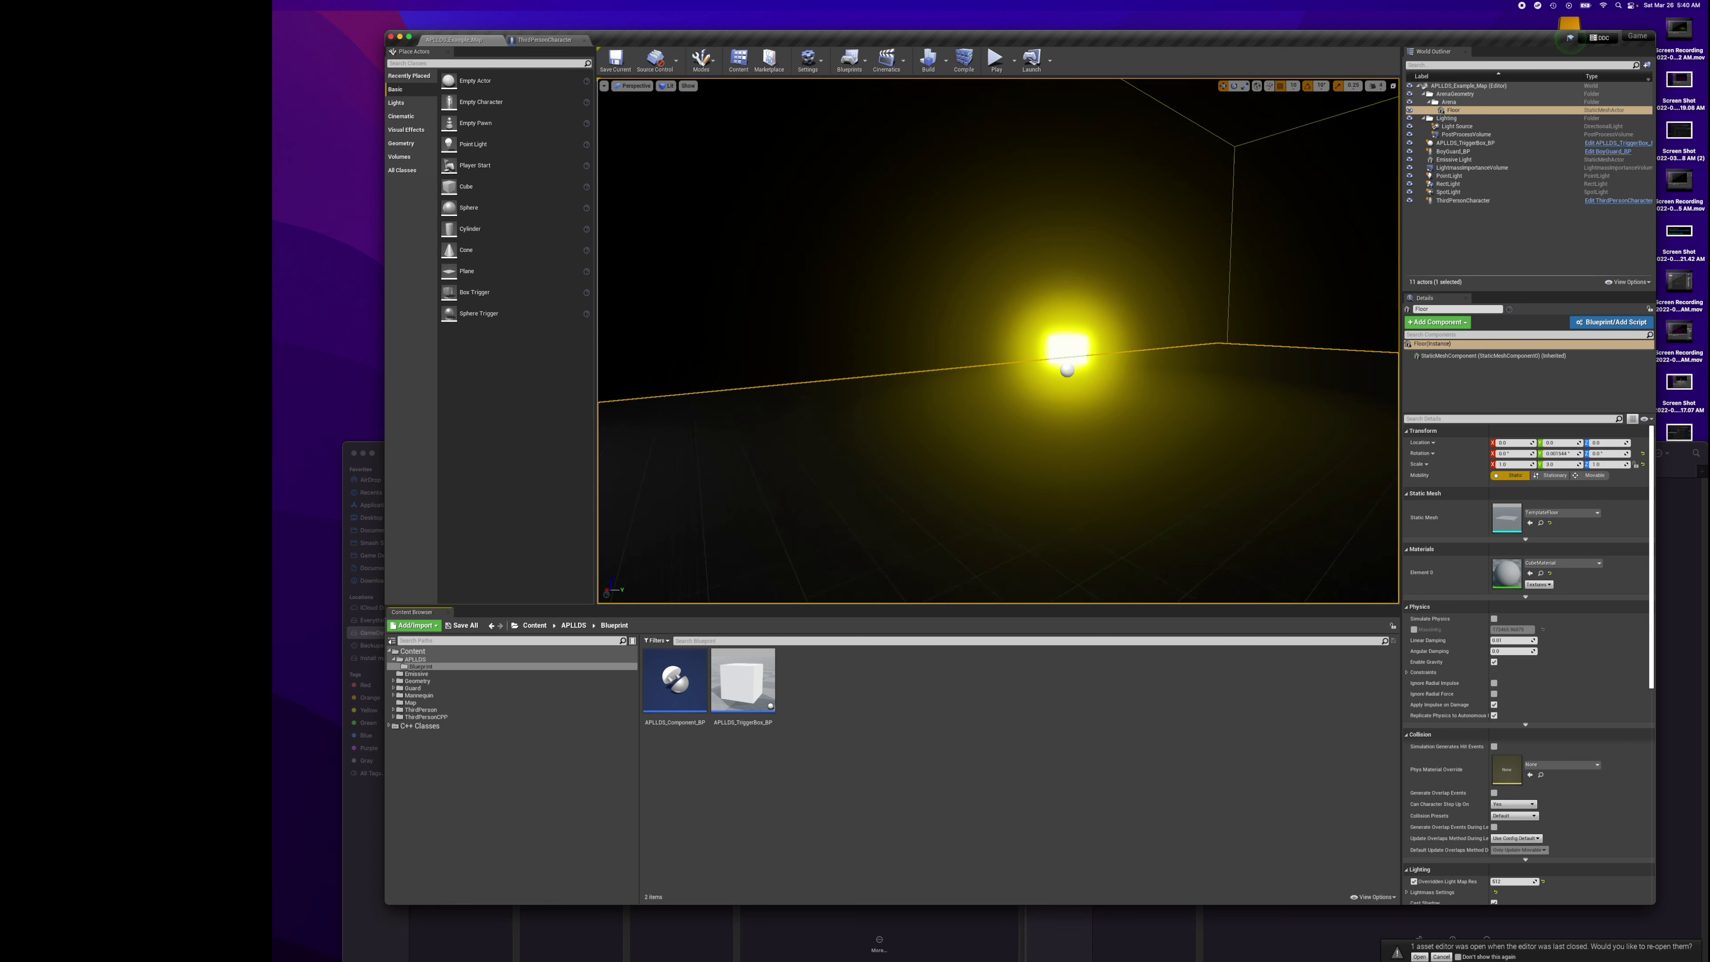
key(super+alt+s)
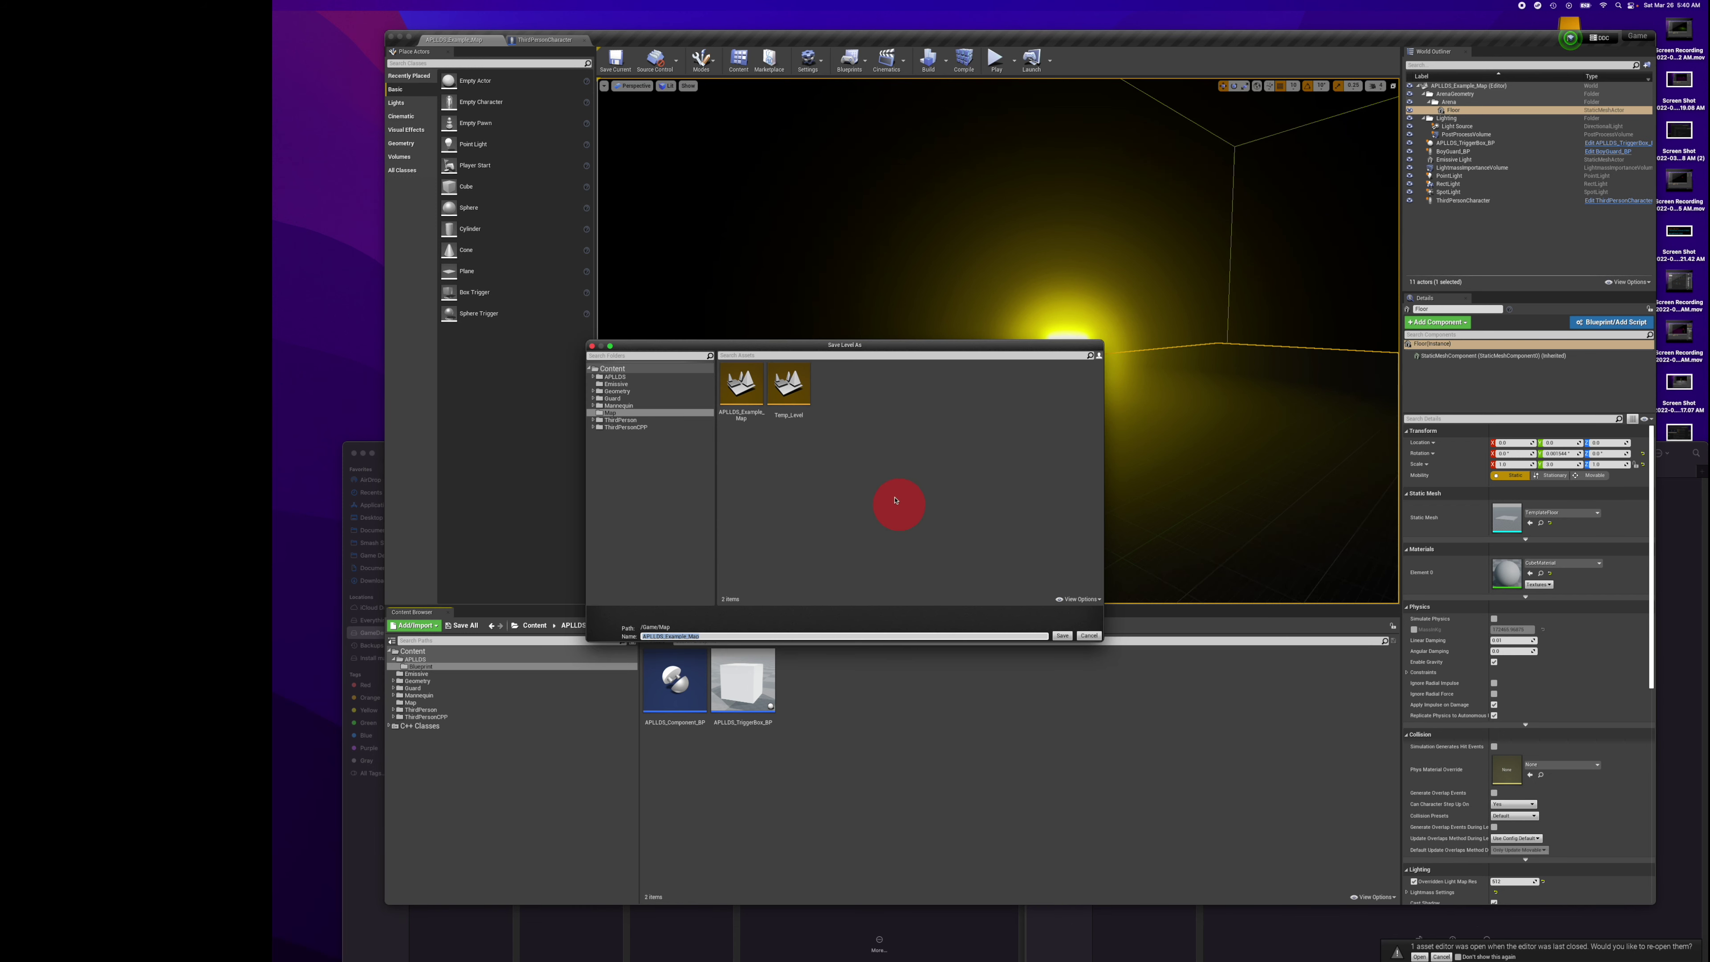
double_click(786, 384)
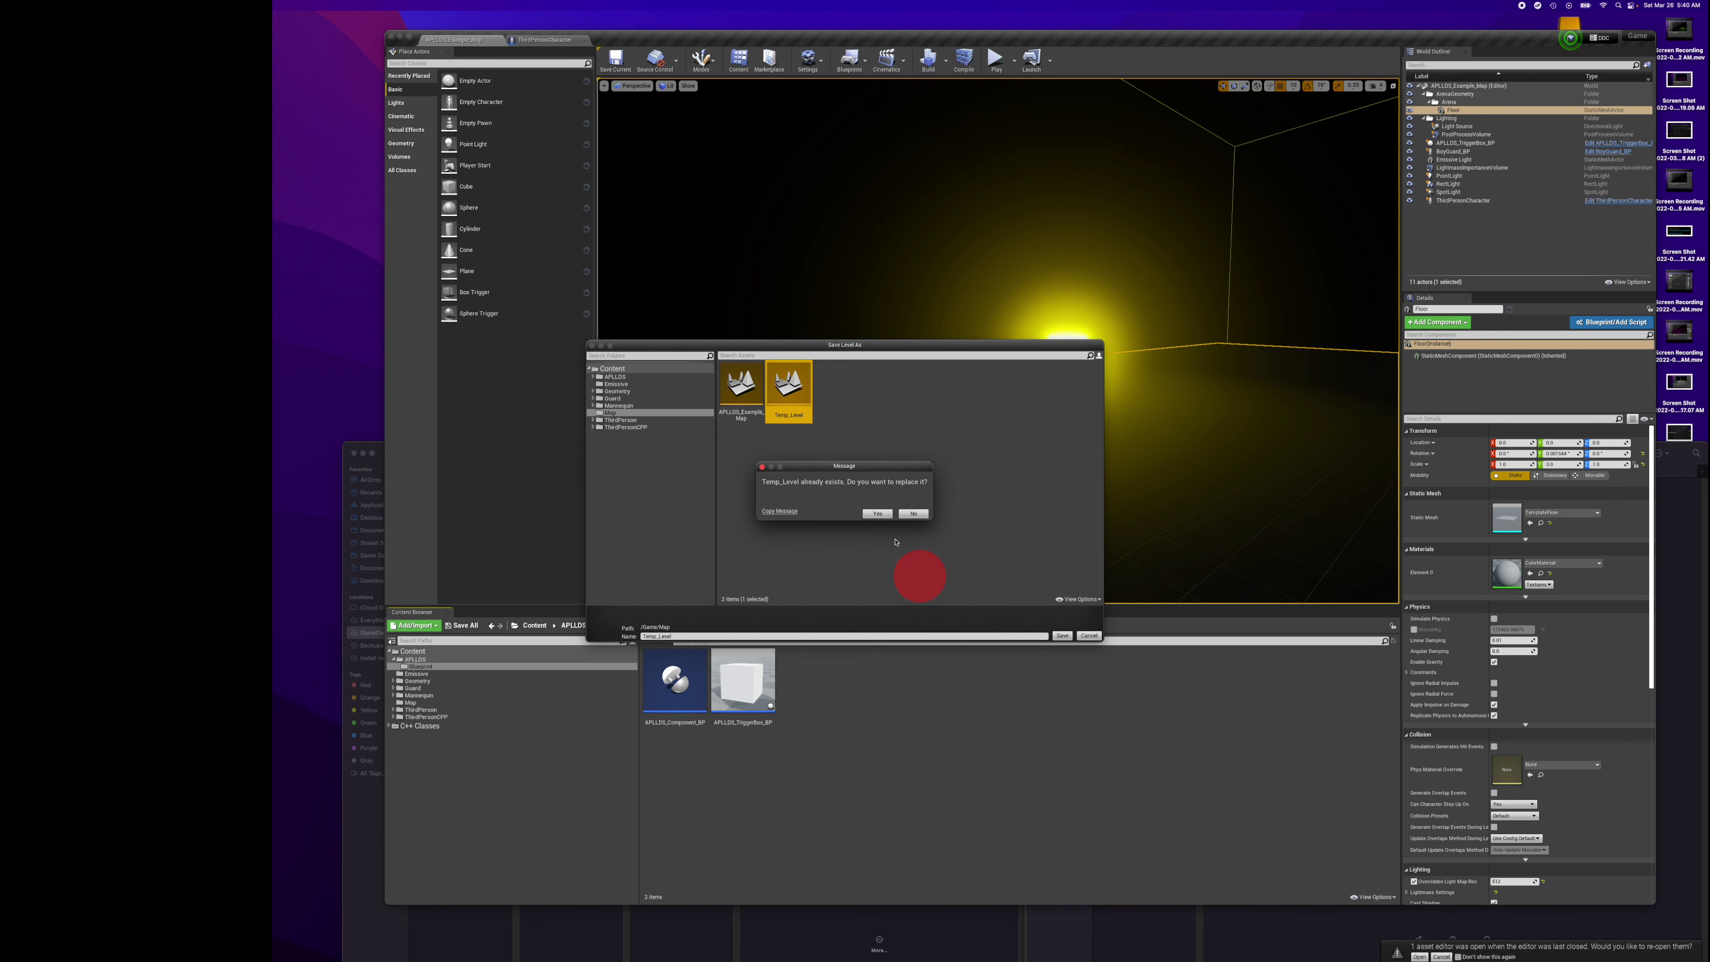
click(881, 513)
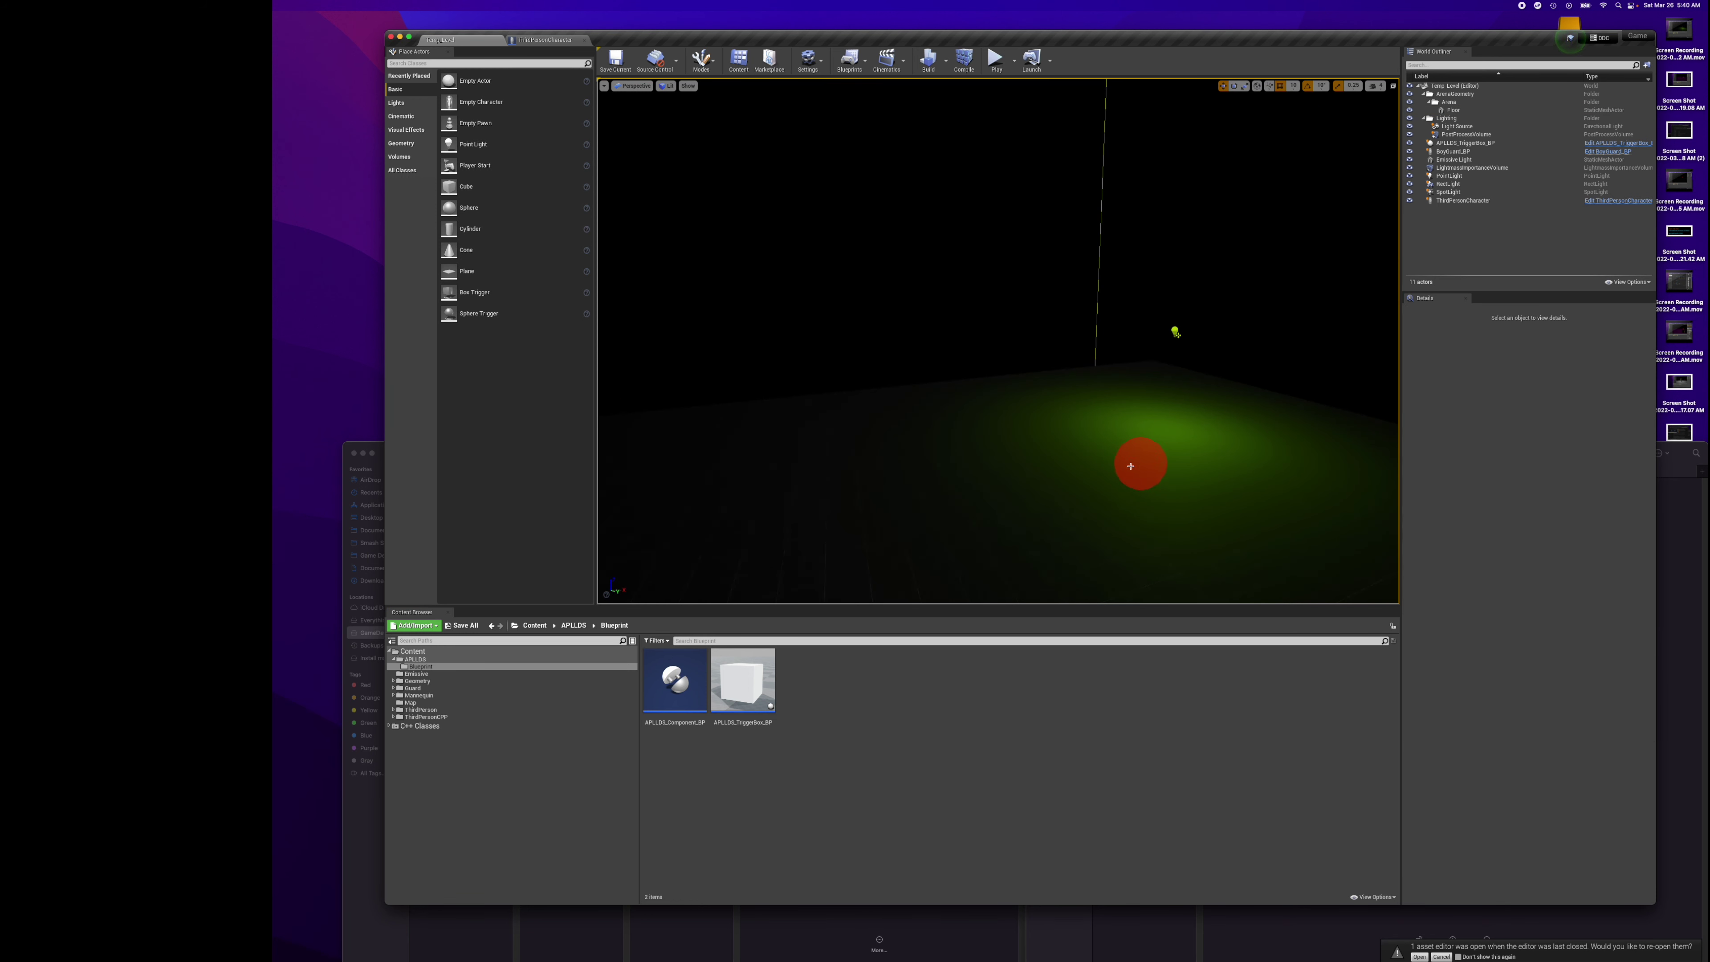
right_drag(1062, 451, 1057, 447)
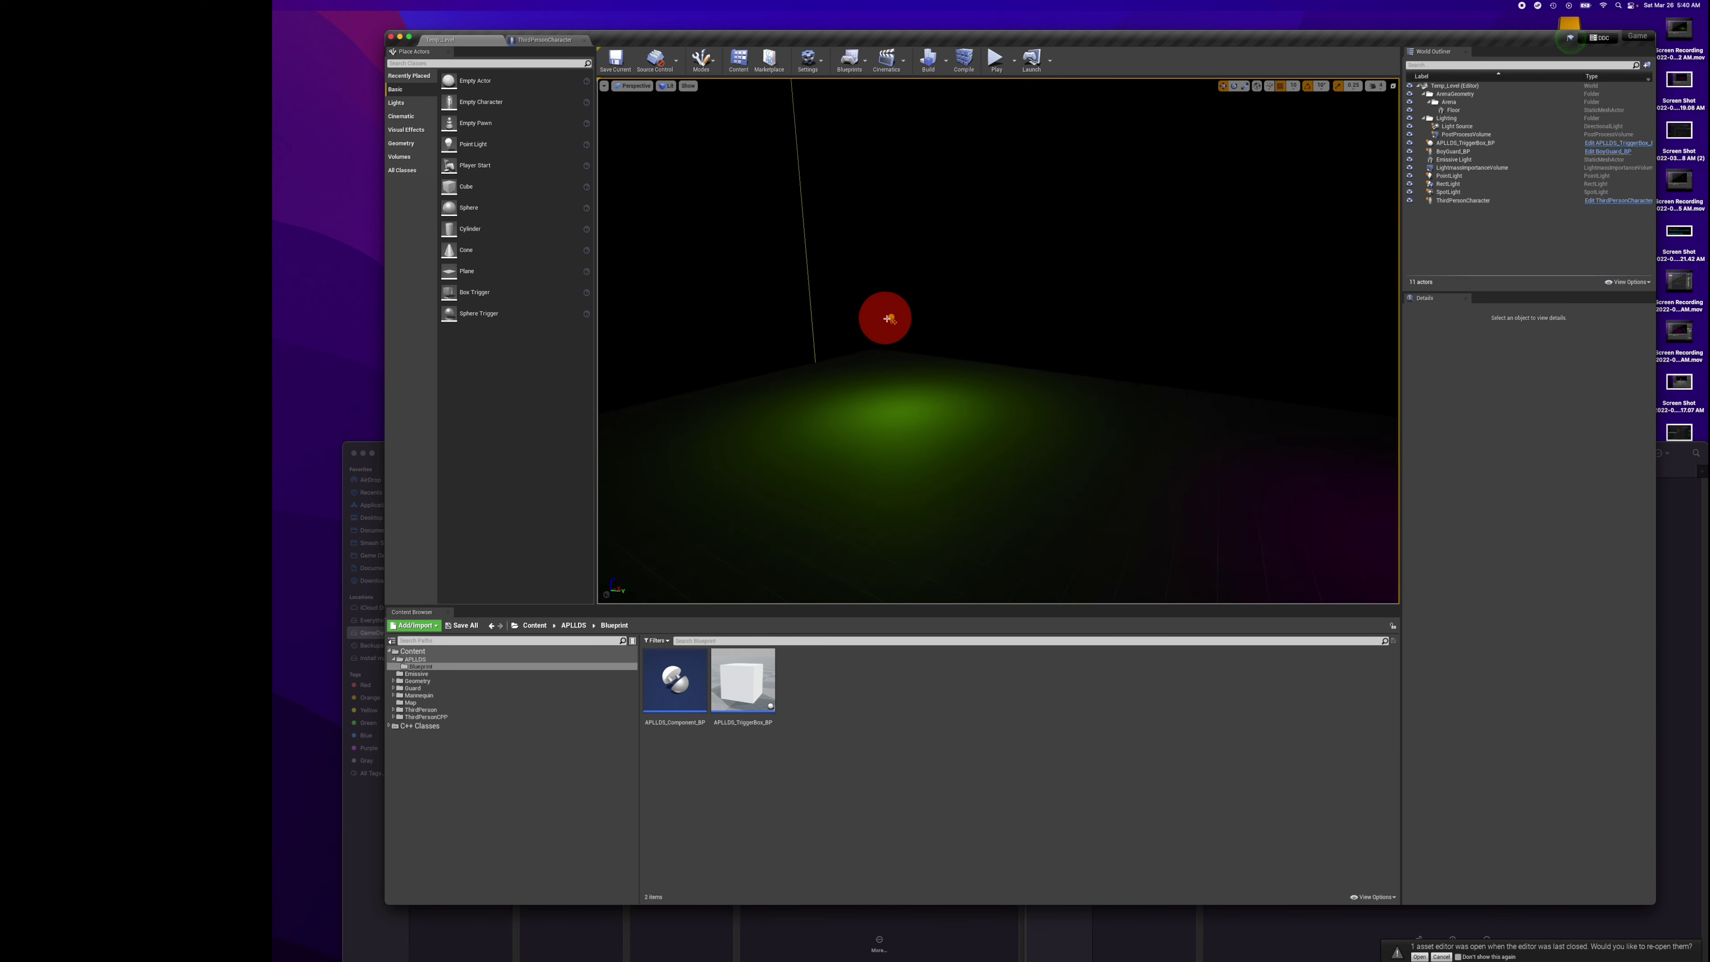
Delete the green point light, the magenta spot light and the white rect light from Temp_Level.
click(902, 338)
key(Delete)
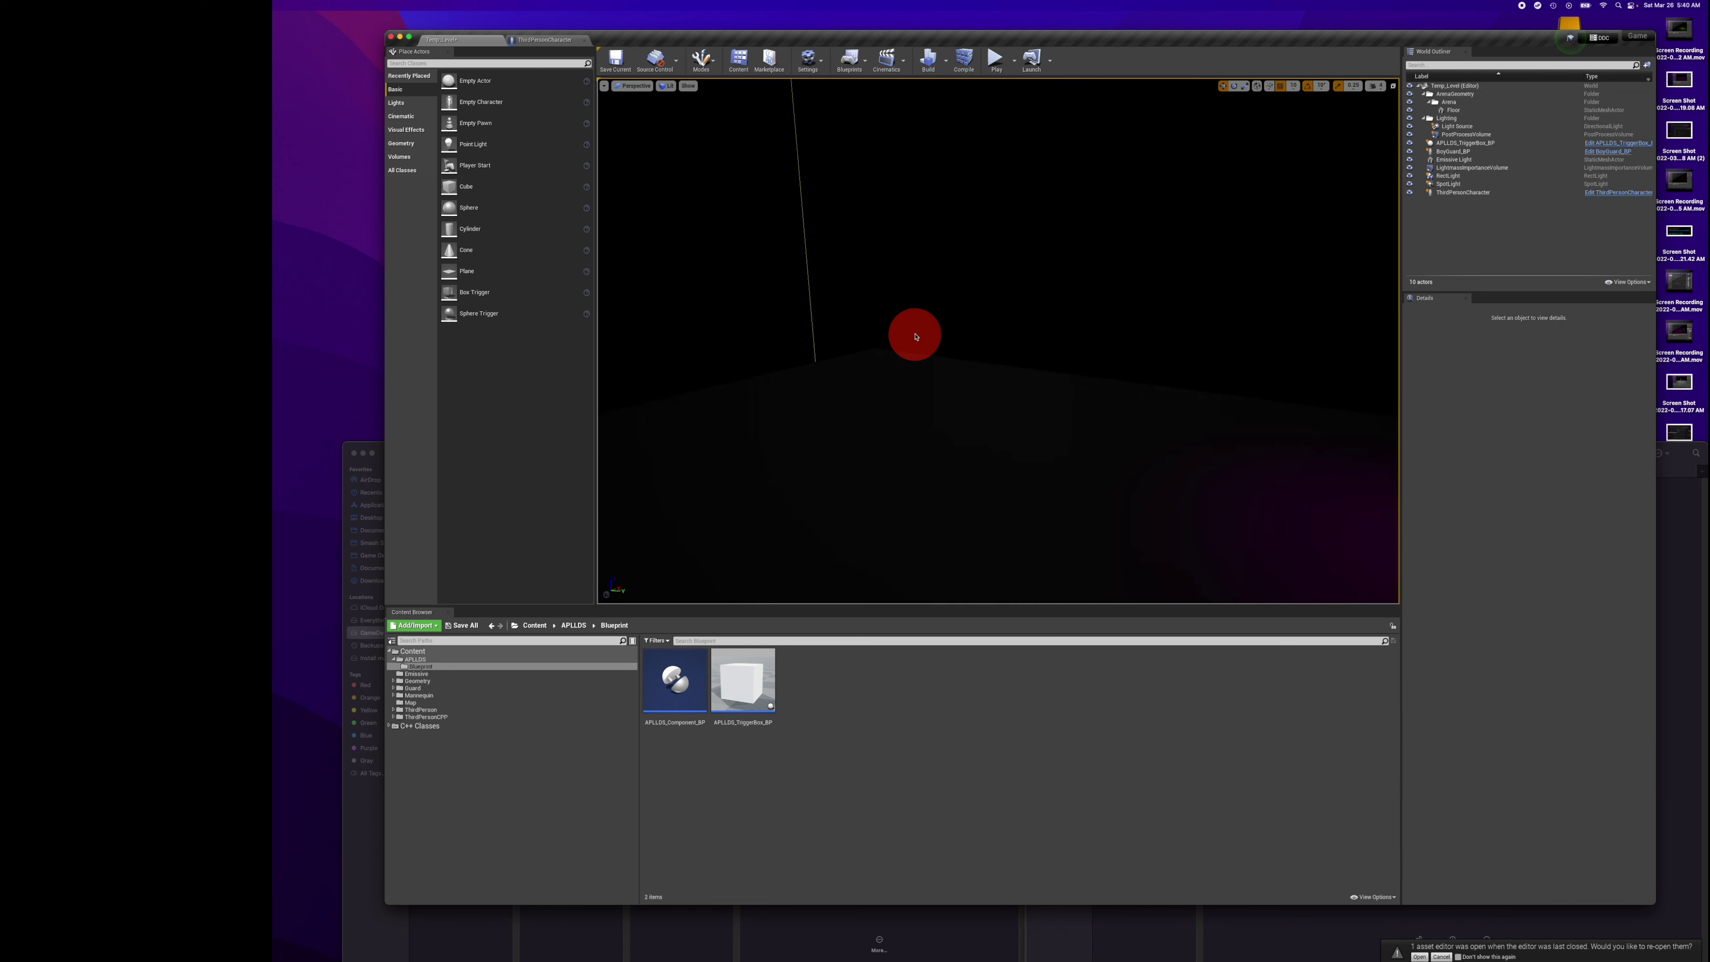
right_drag(881, 364, 881, 364)
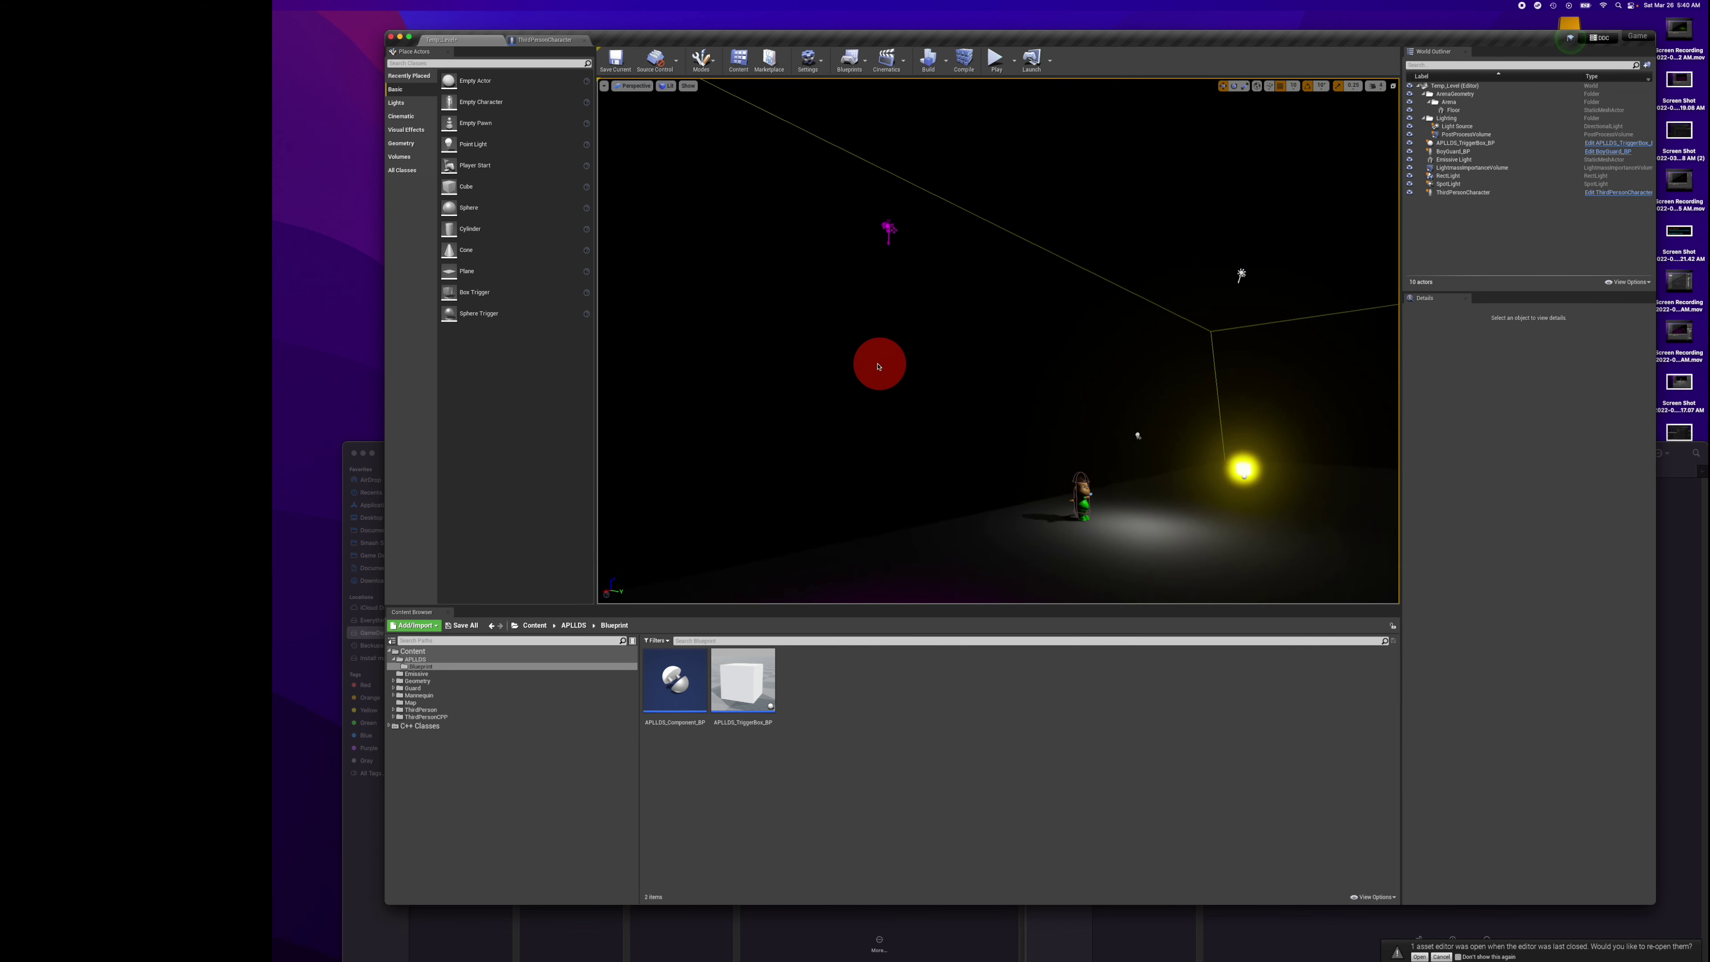
click(888, 224)
key(Delete)
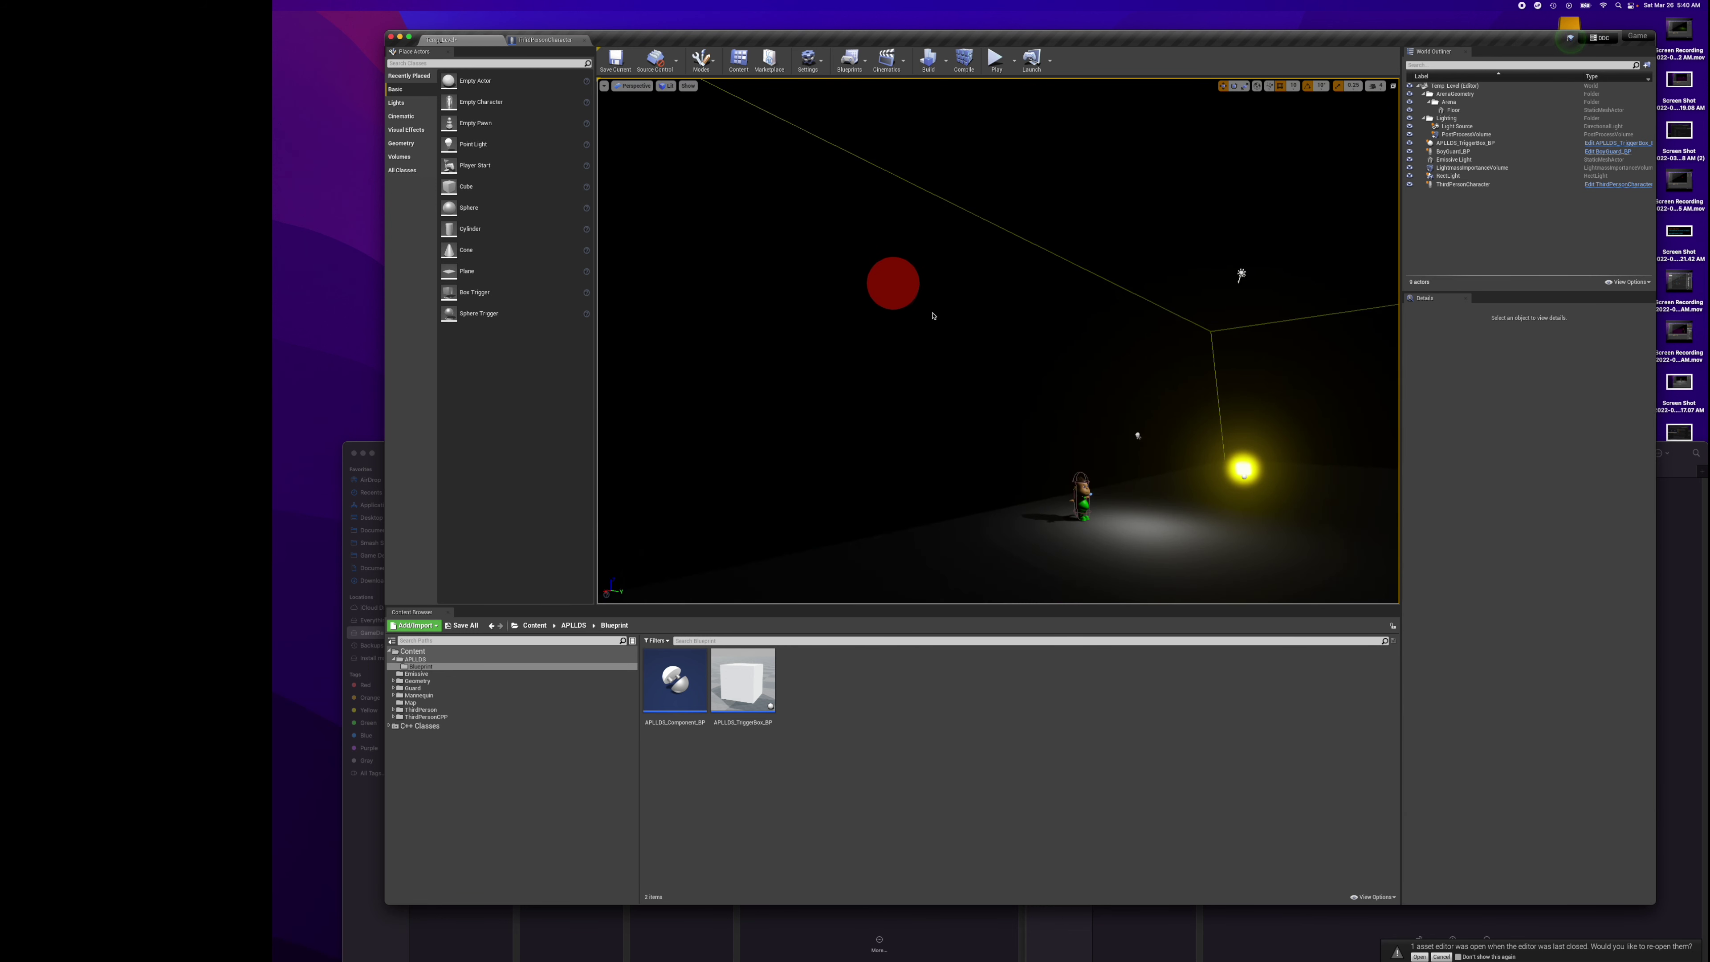
click(1137, 435)
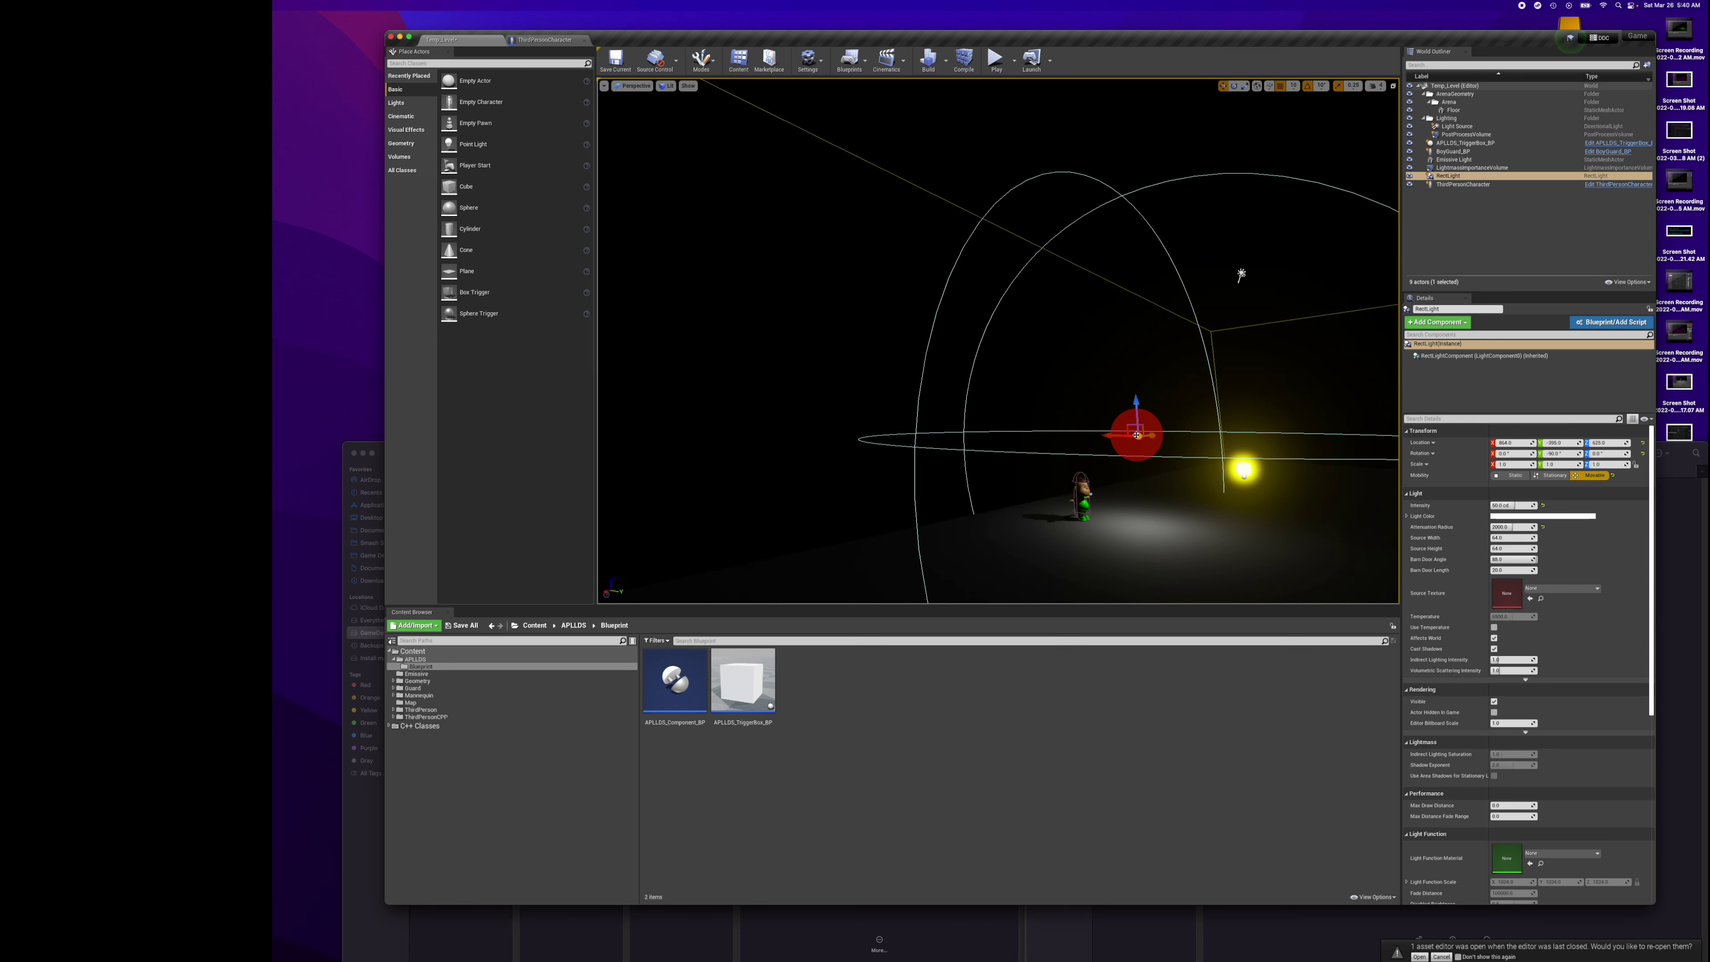
key(Delete)
Select the directional Light Source and build the level with only the yellow emissive light remaining in the room.
right_drag(1116, 459, 1117, 459)
click(1033, 270)
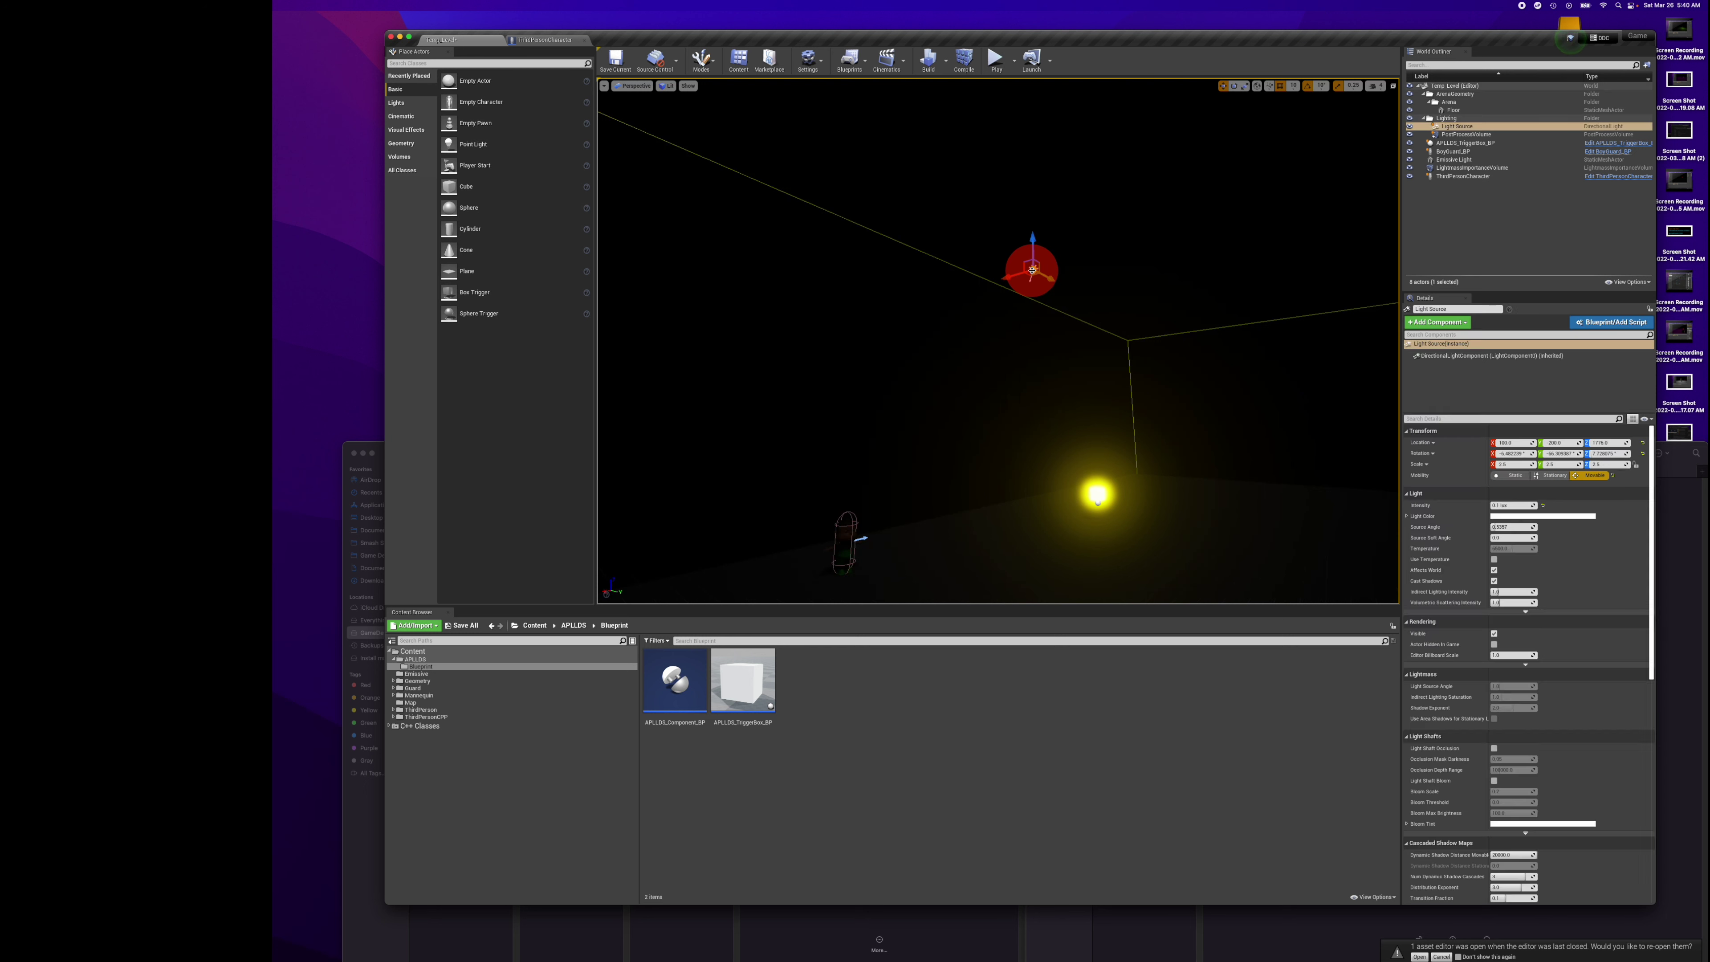
right_drag(1116, 466, 1114, 464)
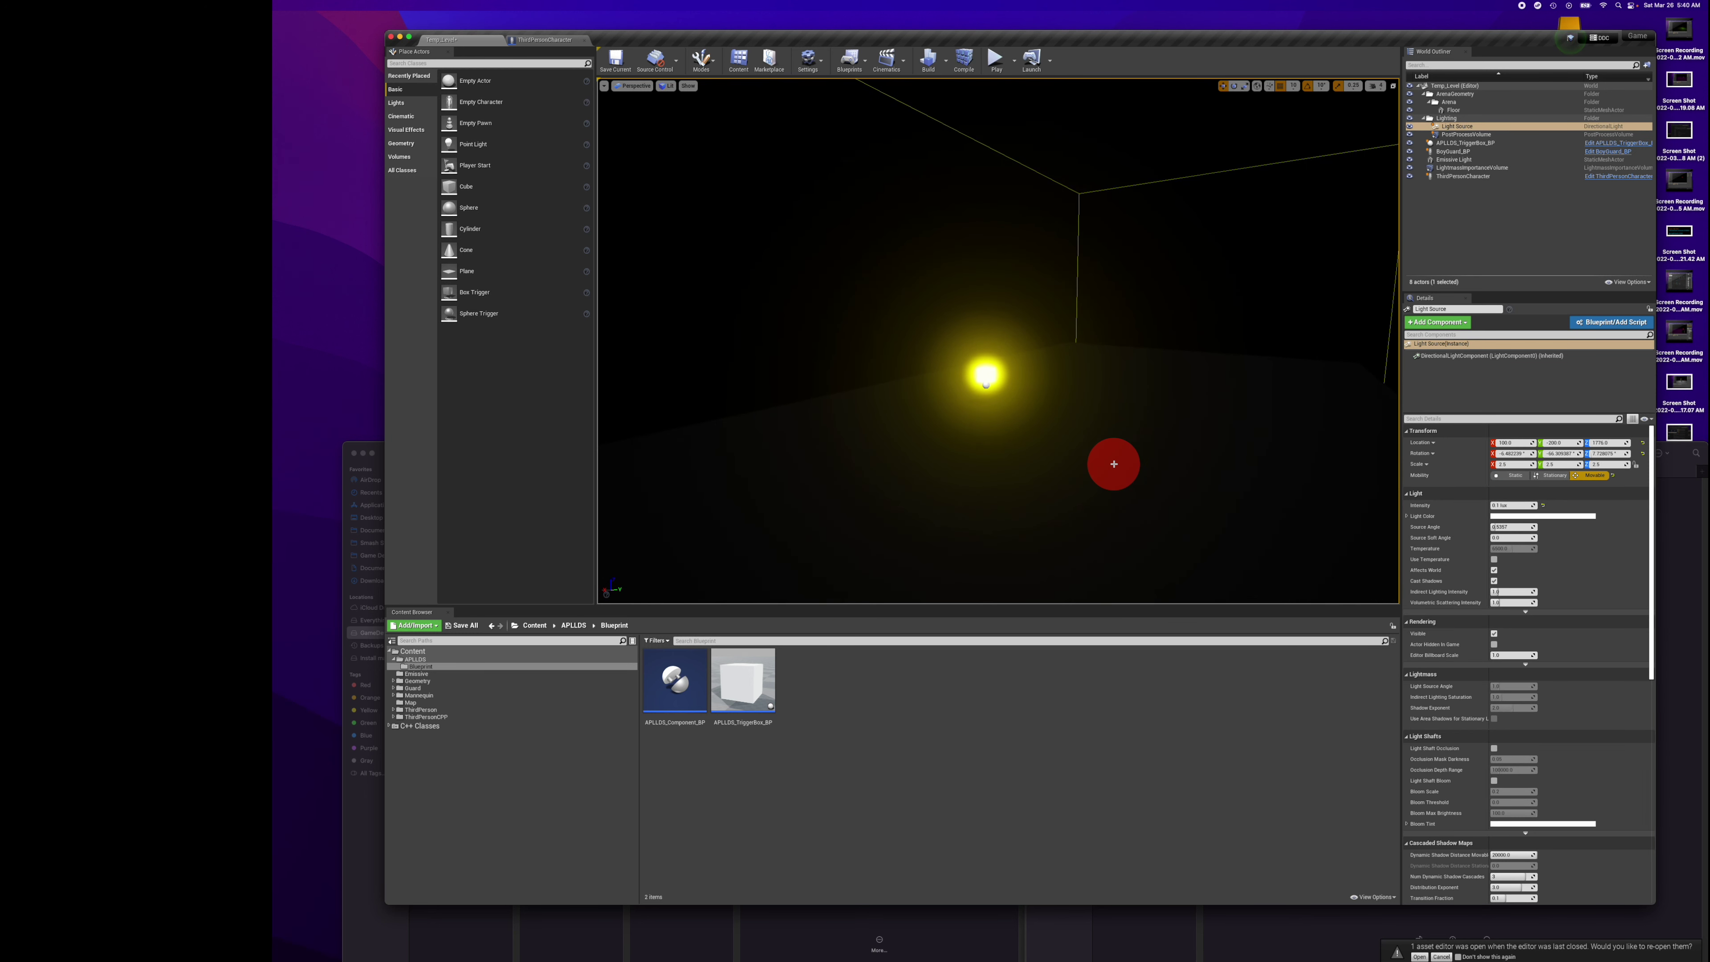
right_drag(1114, 464, 1055, 289)
click(929, 61)
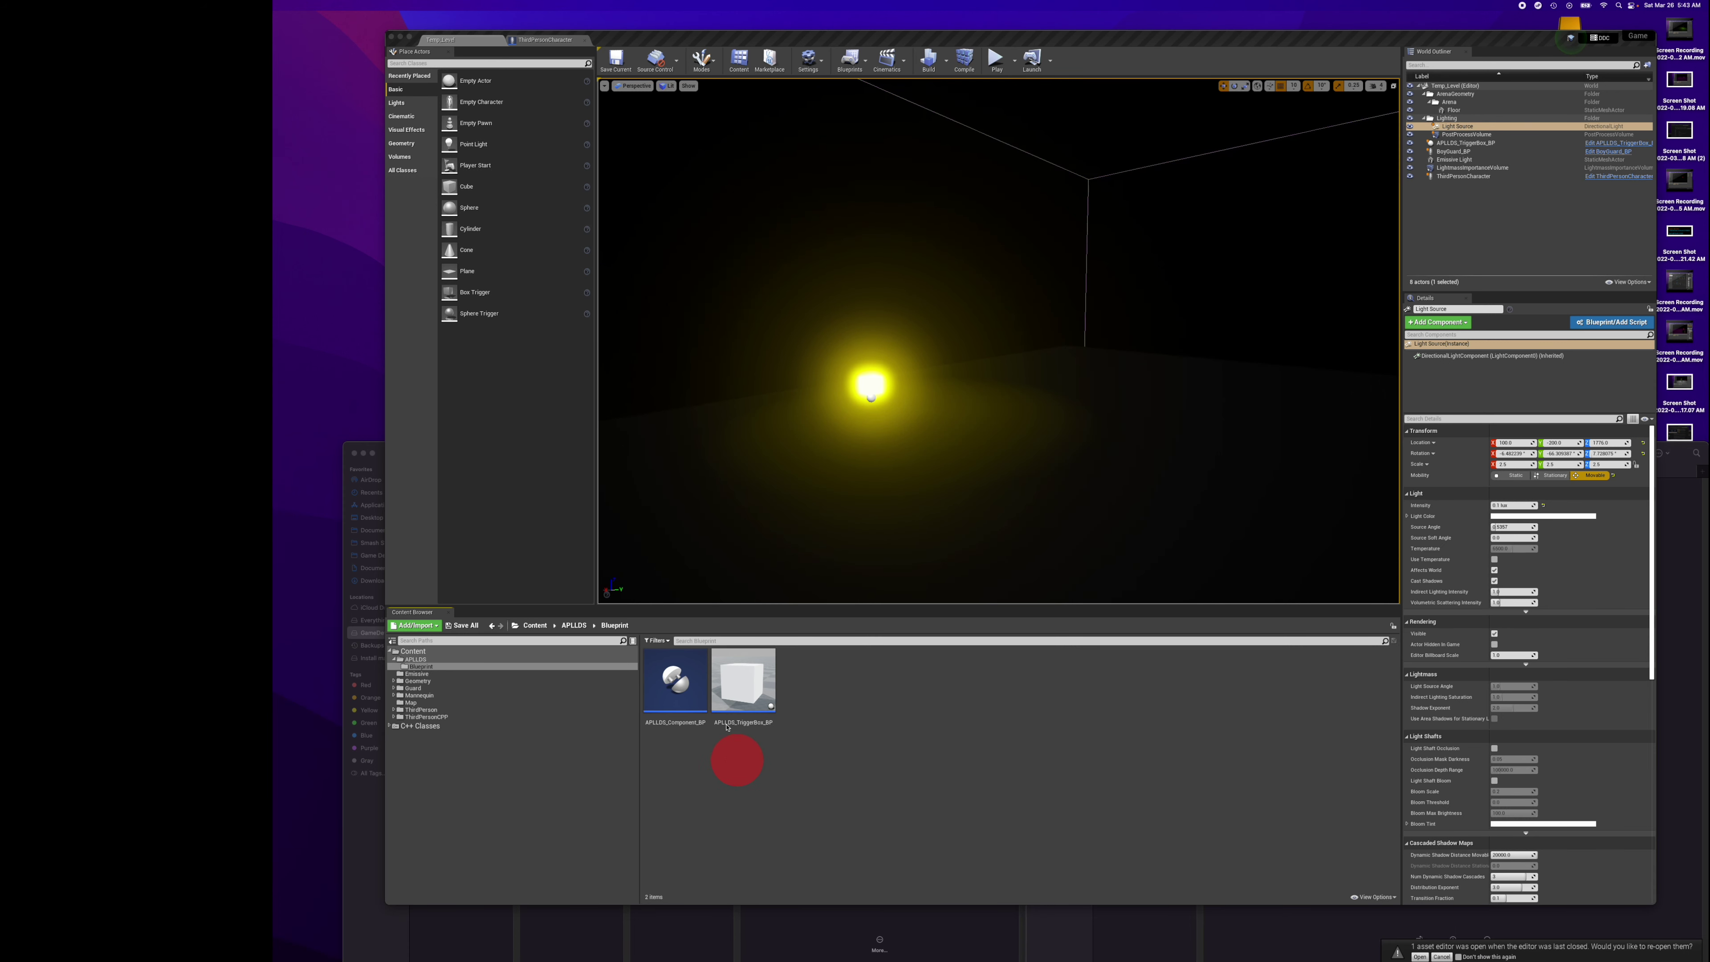
Place a second APLLDS_TriggerBox_BP instance in the level beside the yellow emissive light.
mouse_move(732, 728)
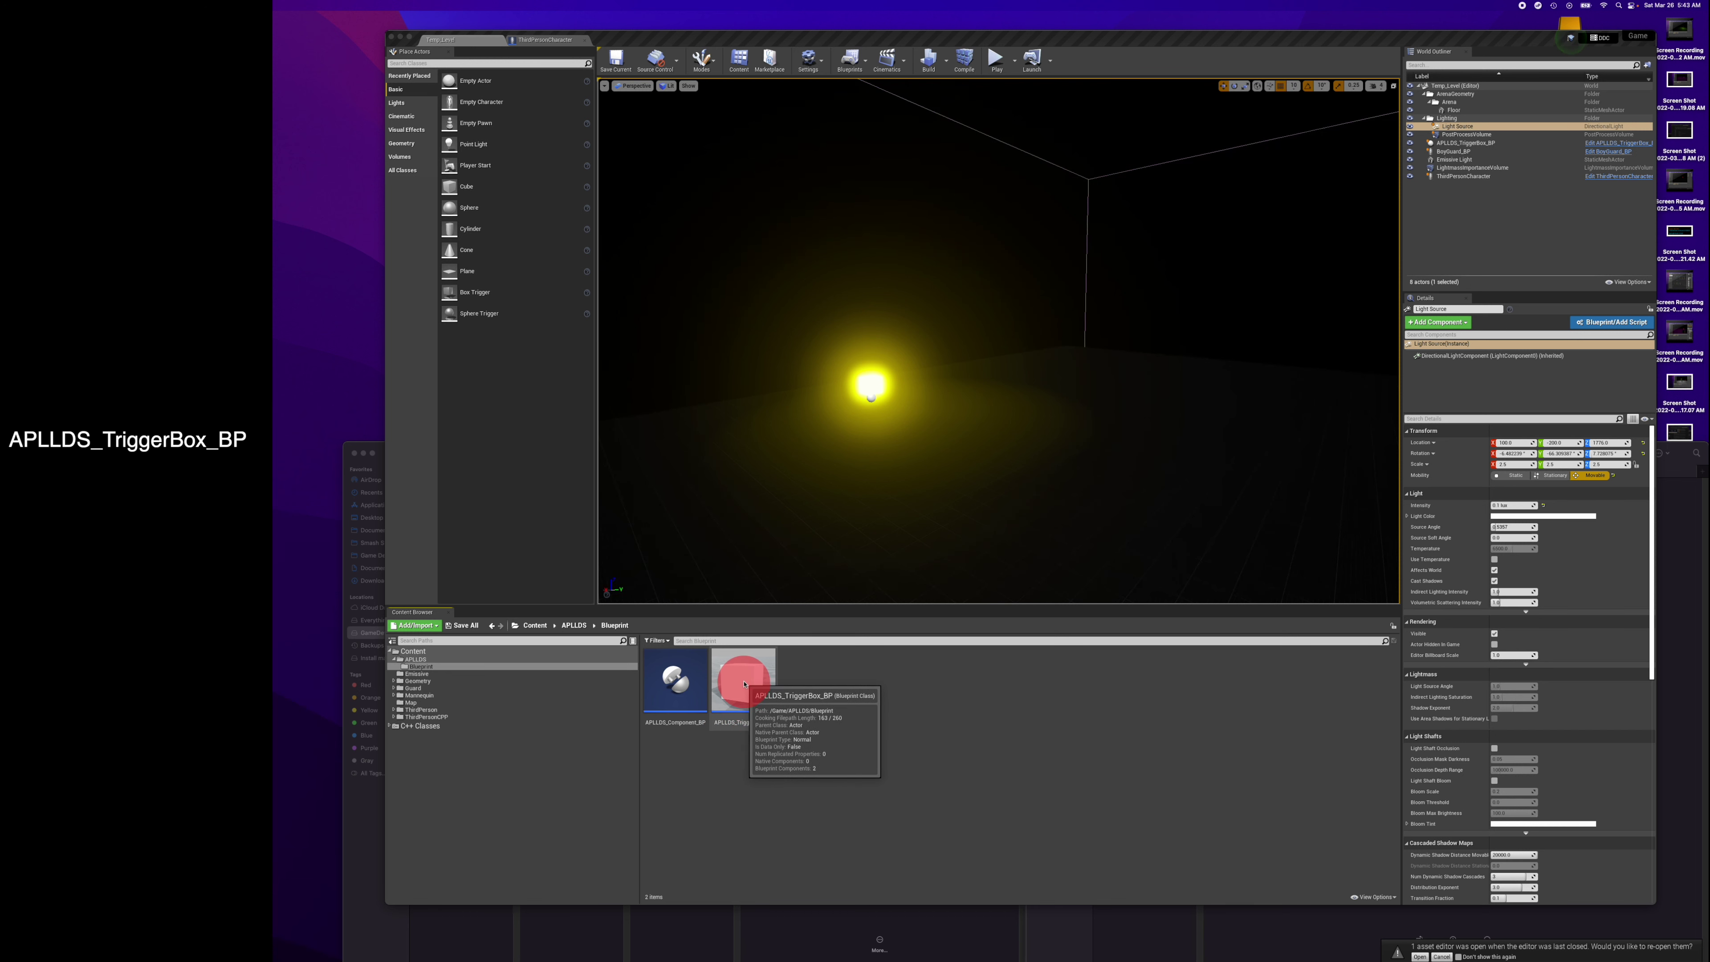
drag(745, 684, 729, 667)
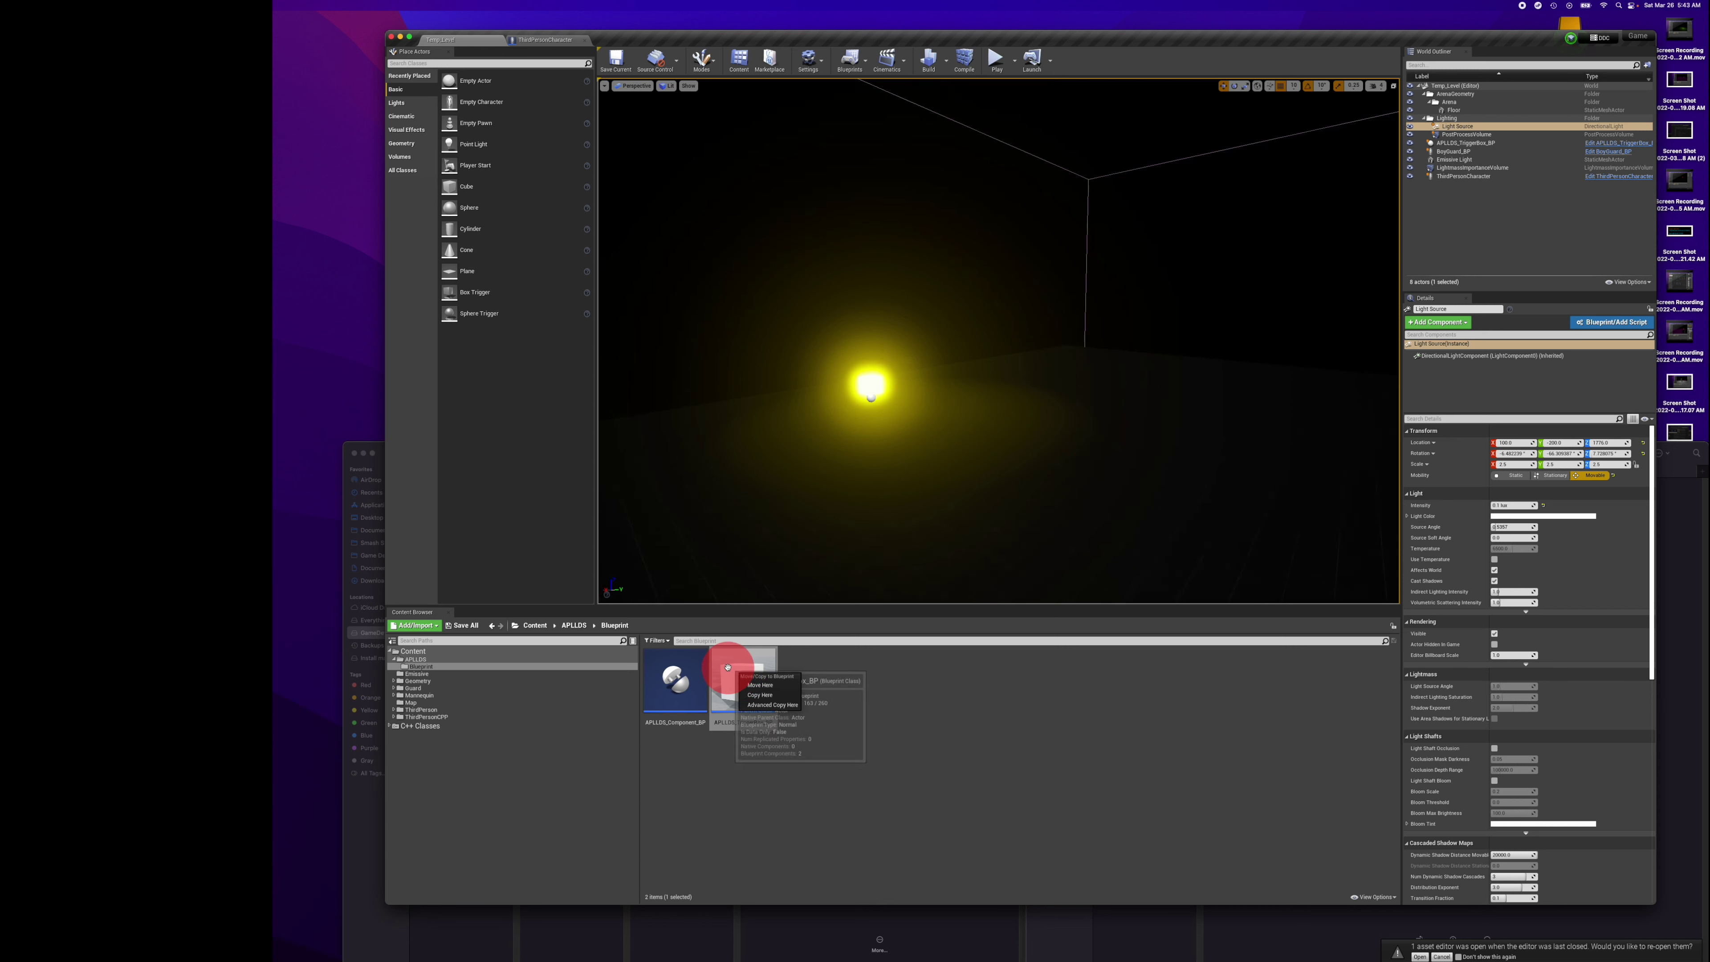
click(727, 667)
drag(905, 446, 905, 446)
drag(768, 667, 834, 542)
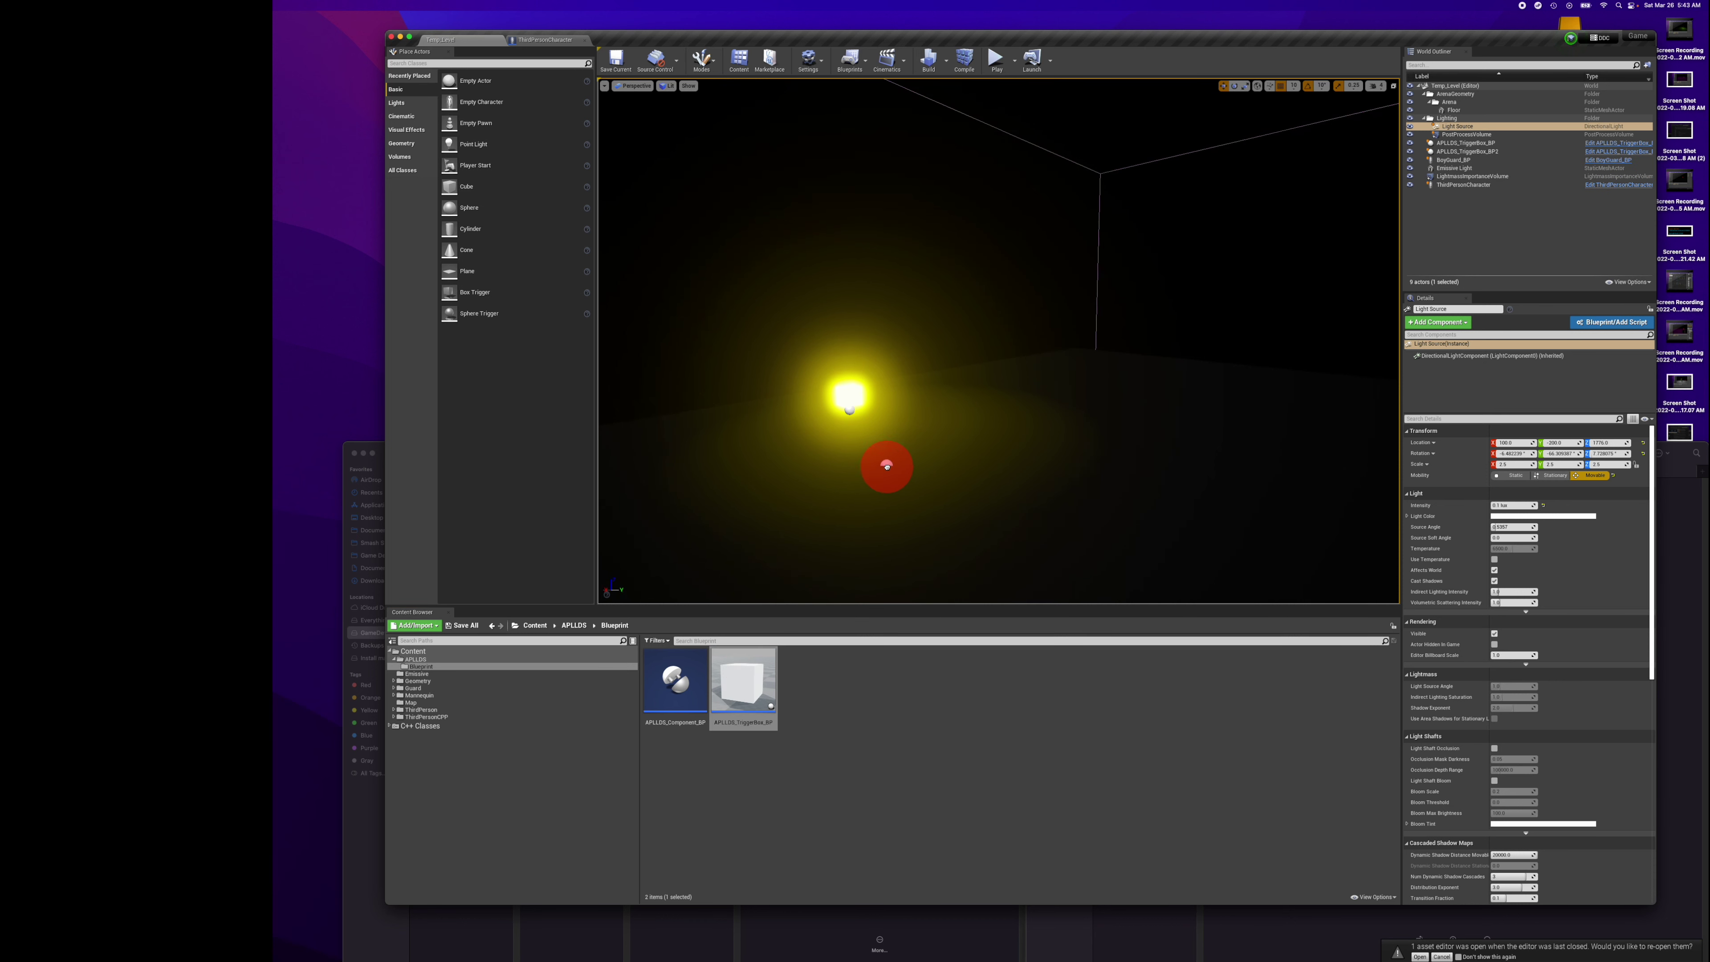
Select the new trigger box's TriggerBox component, filter its properties for Visible, turn on Visible and clear the filter.
click(877, 480)
drag(876, 480, 885, 389)
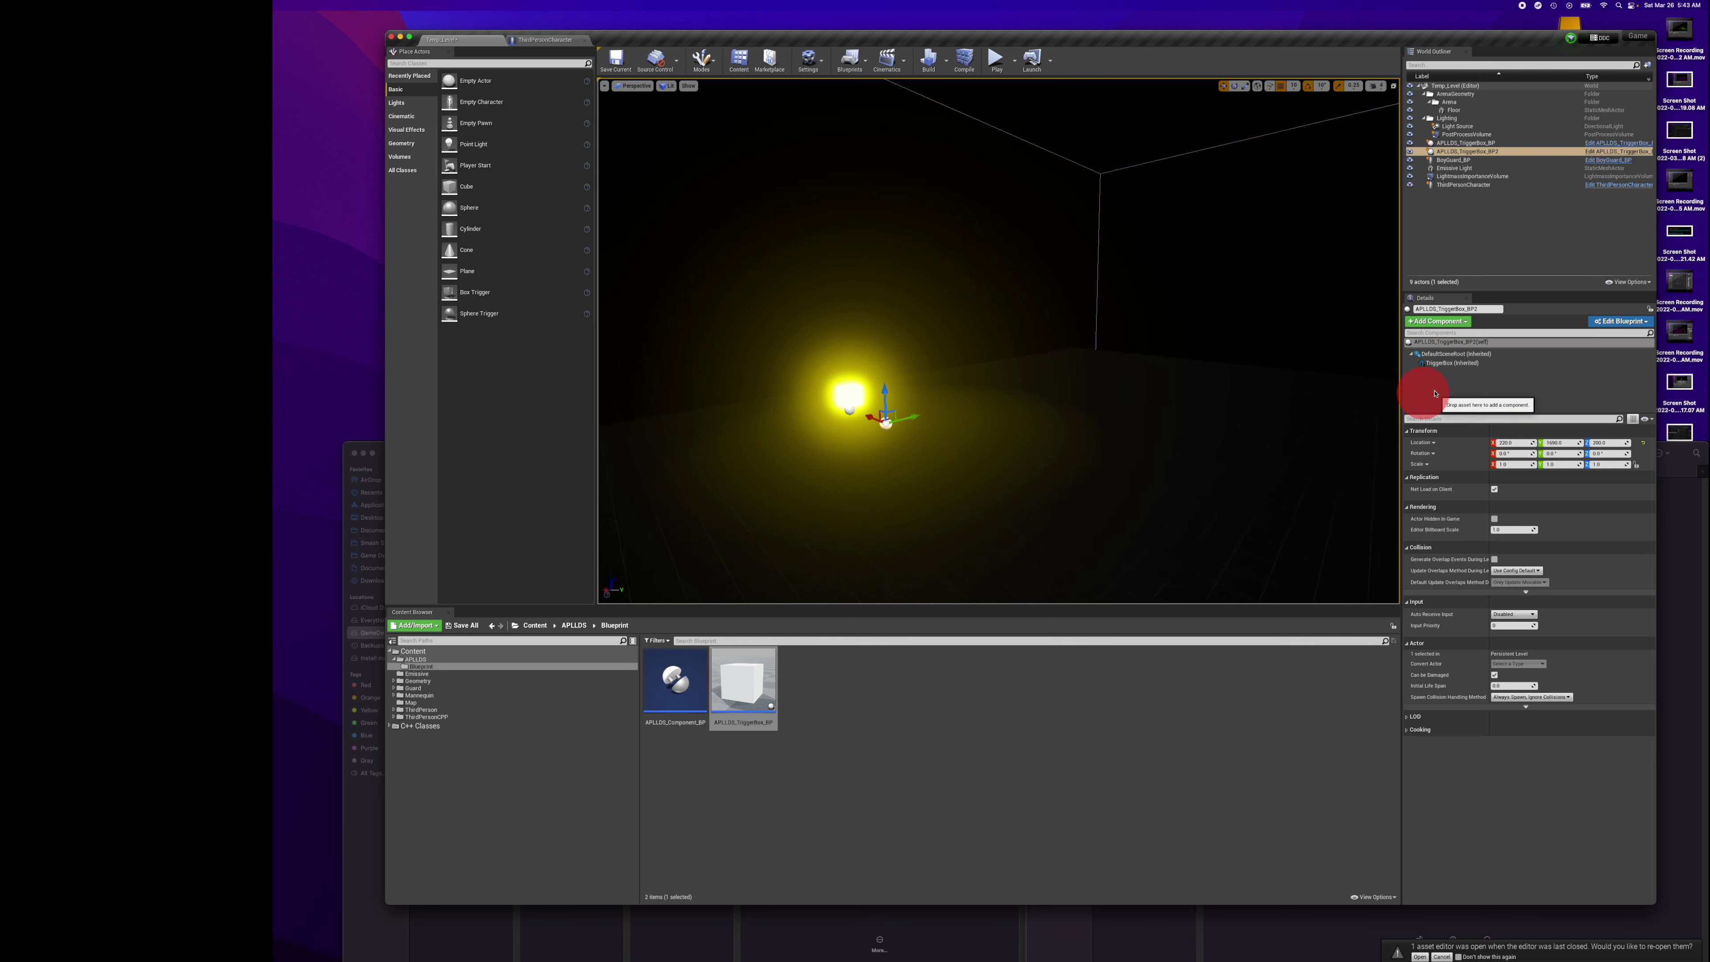
click(1455, 364)
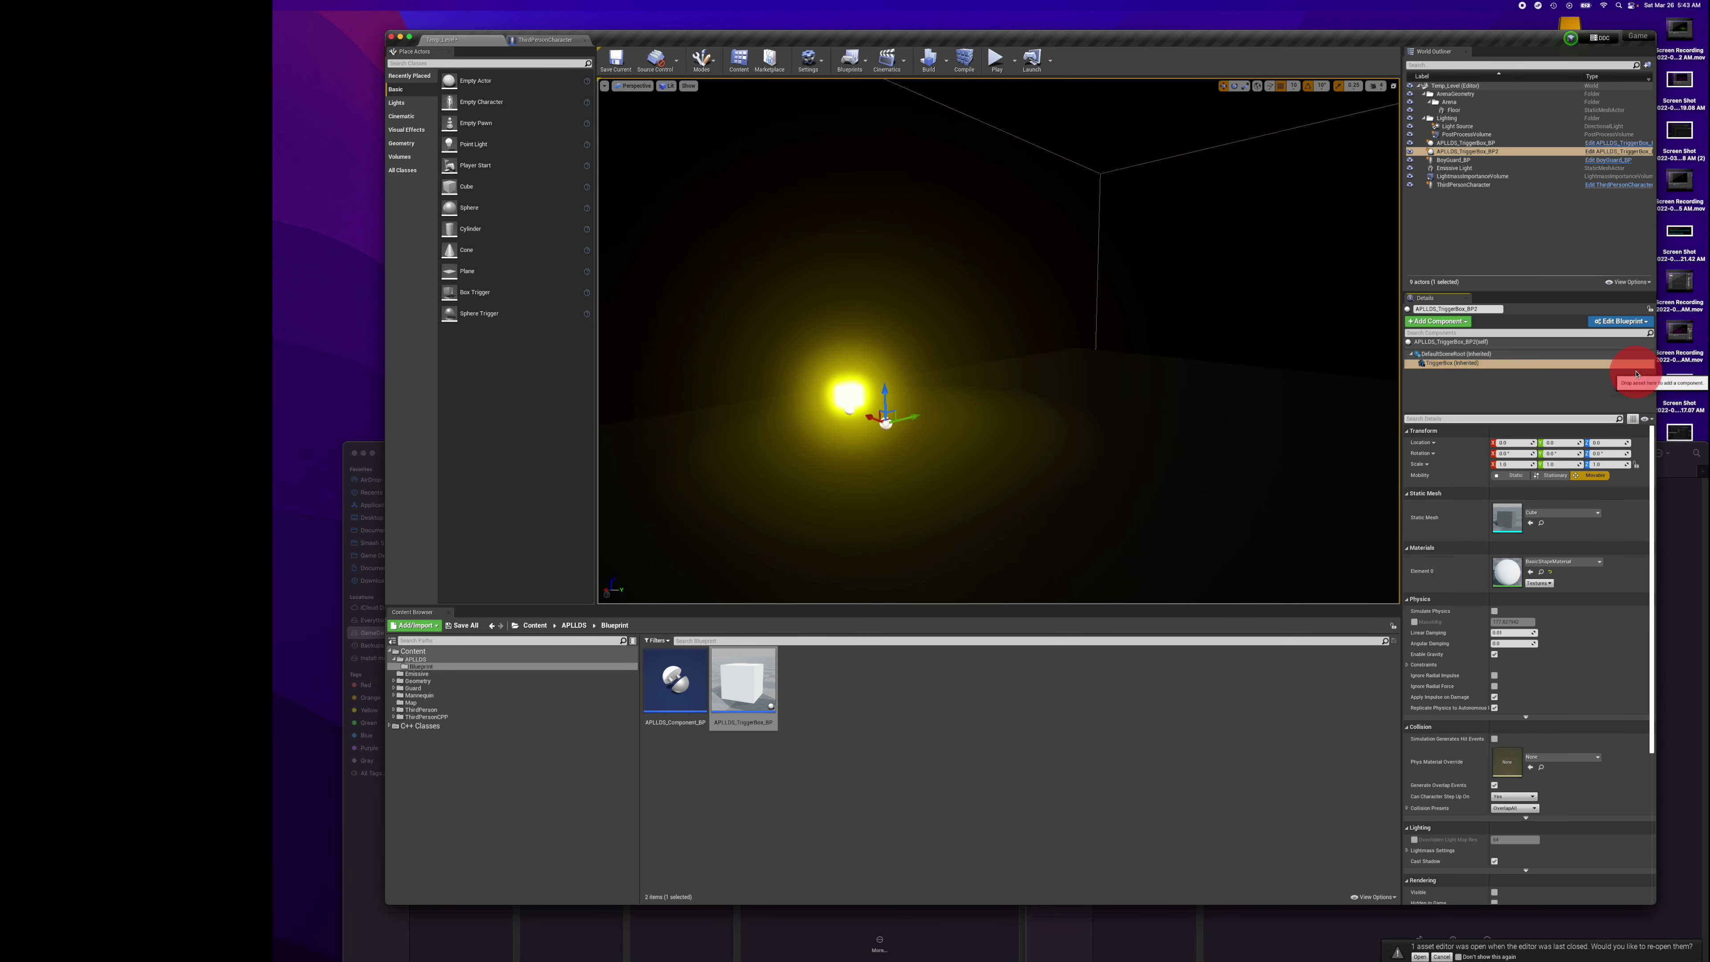
text(Visible)
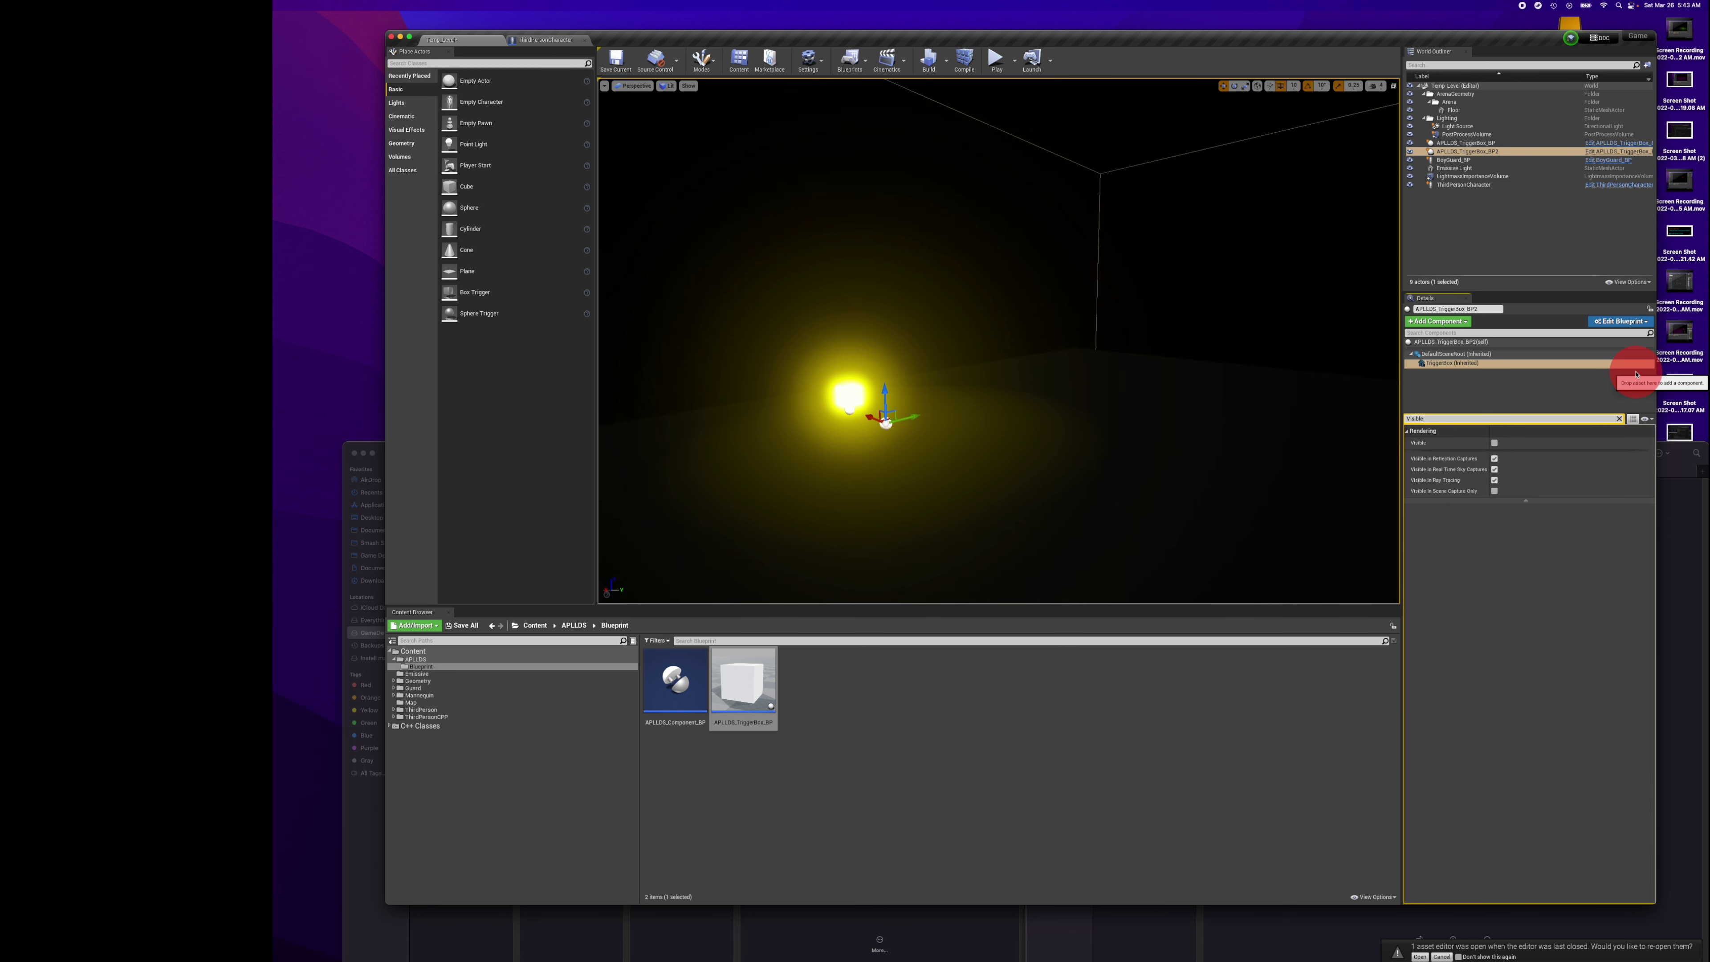
click(1495, 444)
right_drag(1122, 514, 1138, 516)
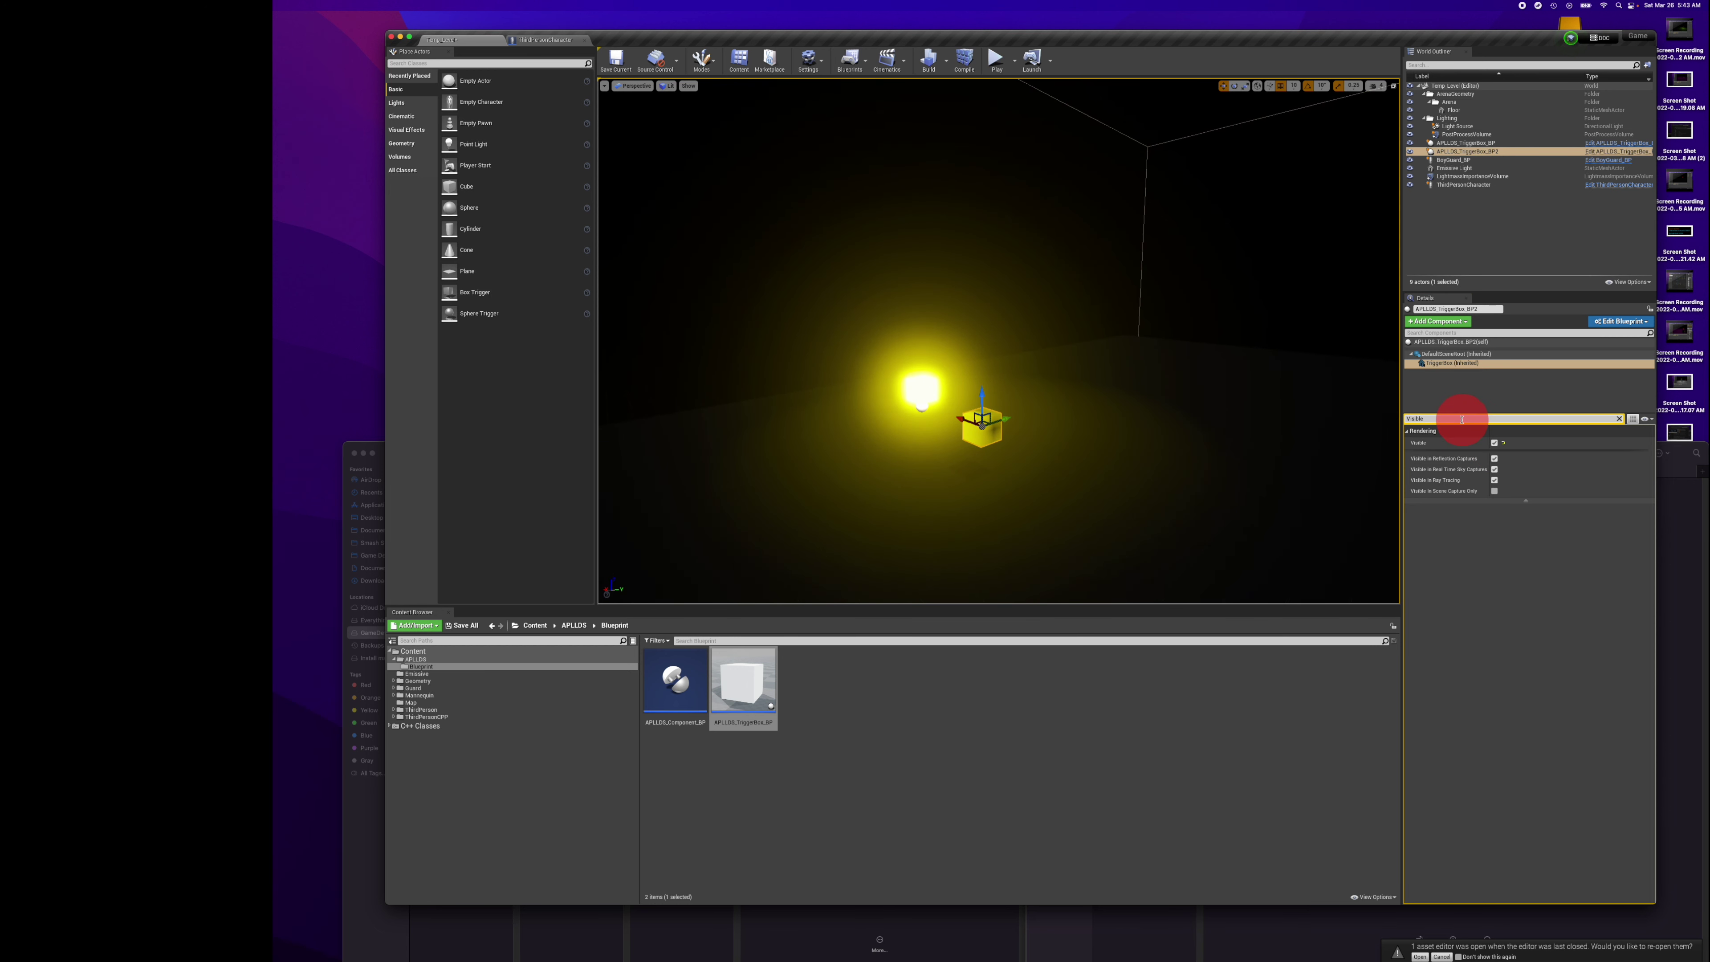
drag(1462, 419, 1361, 396)
right_drag(1135, 446, 1134, 446)
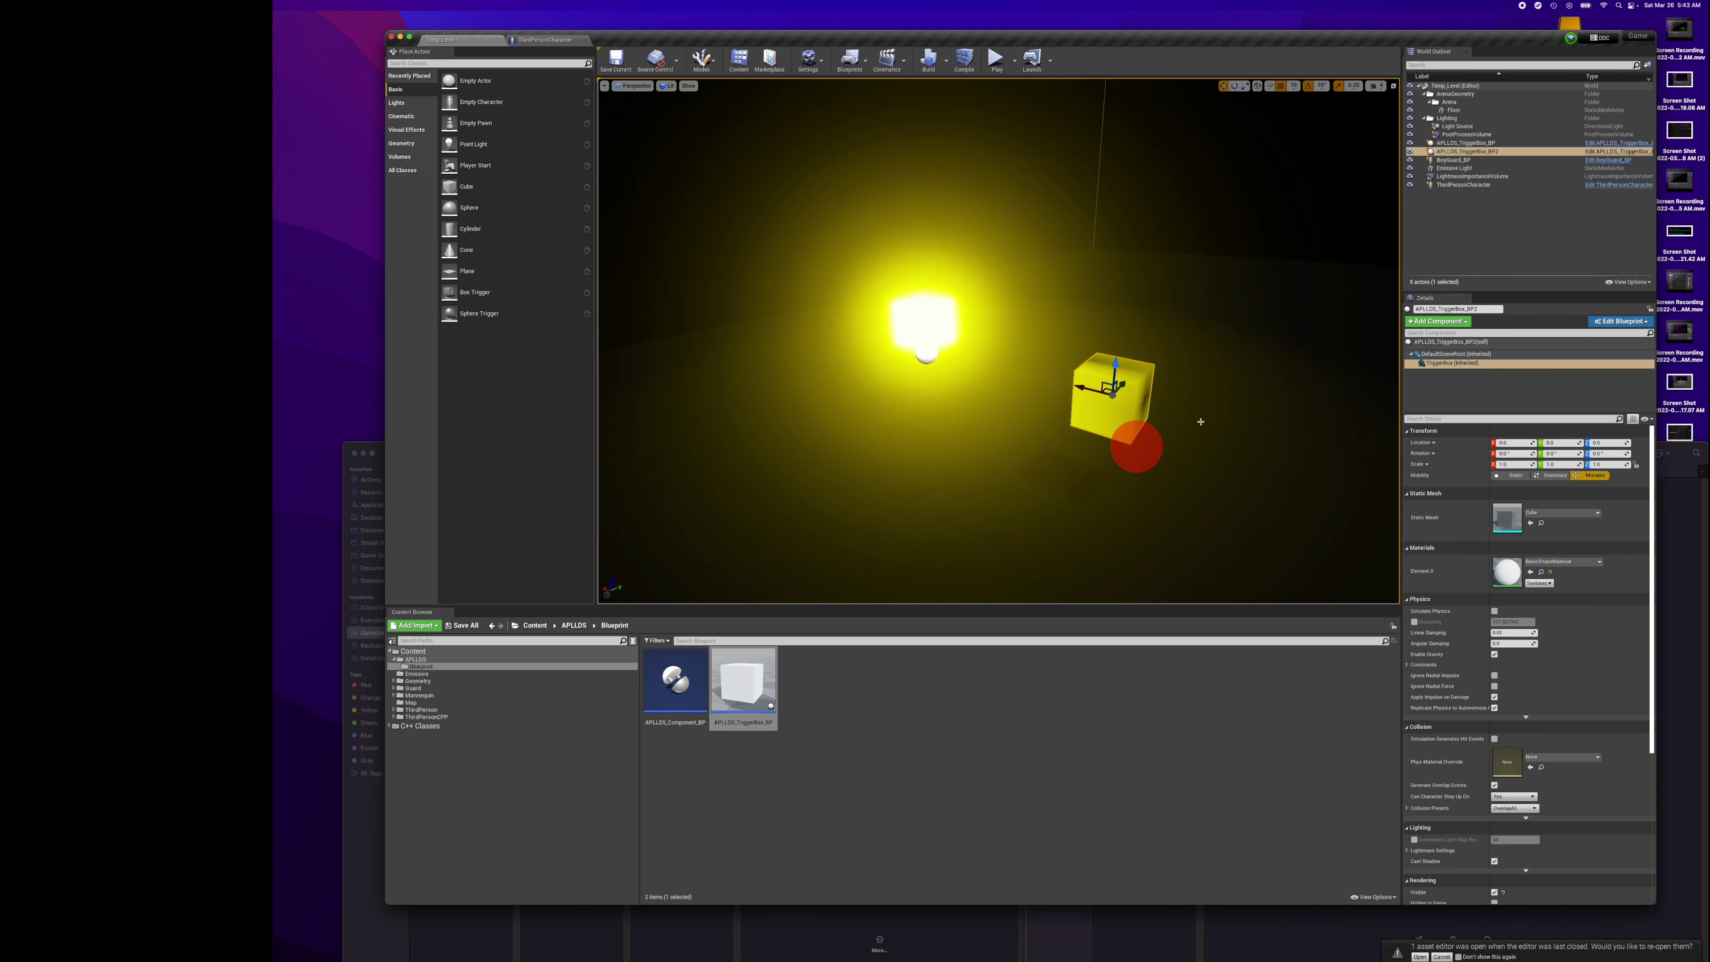
Move the new trigger box onto the yellow emissive light so it is centred around it.
click(1486, 154)
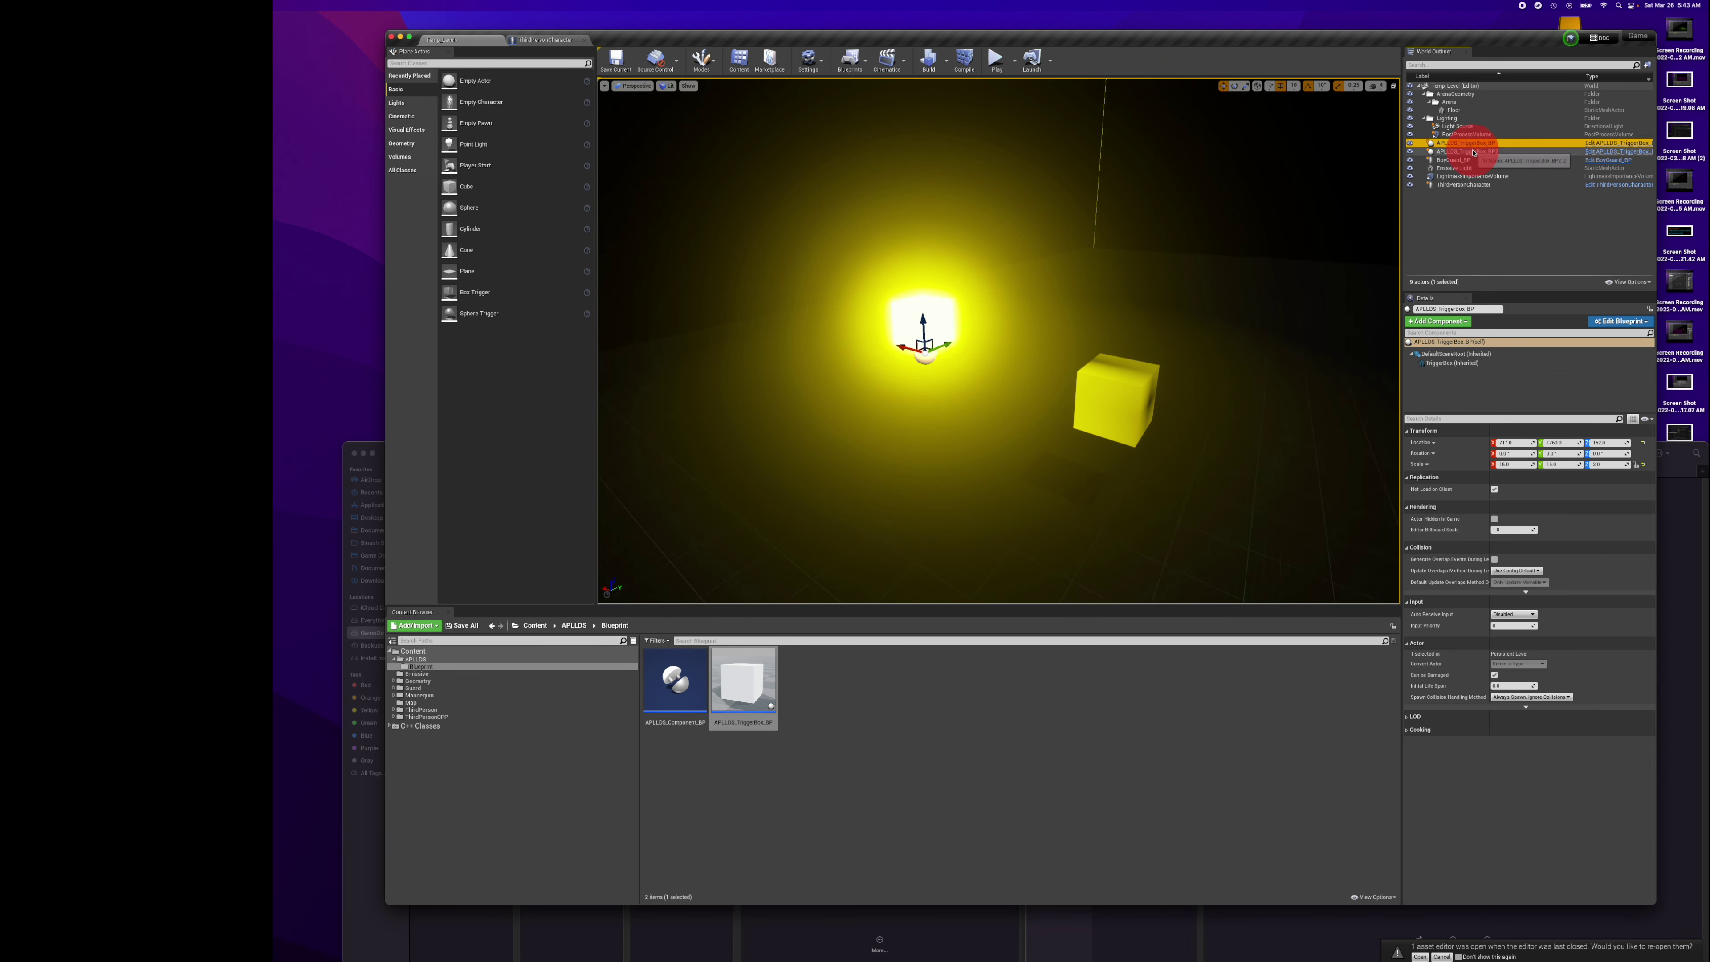
drag(1086, 385, 884, 344)
mouse_move(1027, 406)
right_down()
mouse_move(997, 400)
mouse_move(1024, 401)
right_up()
drag(921, 370, 923, 367)
right_drag(924, 367, 978, 407)
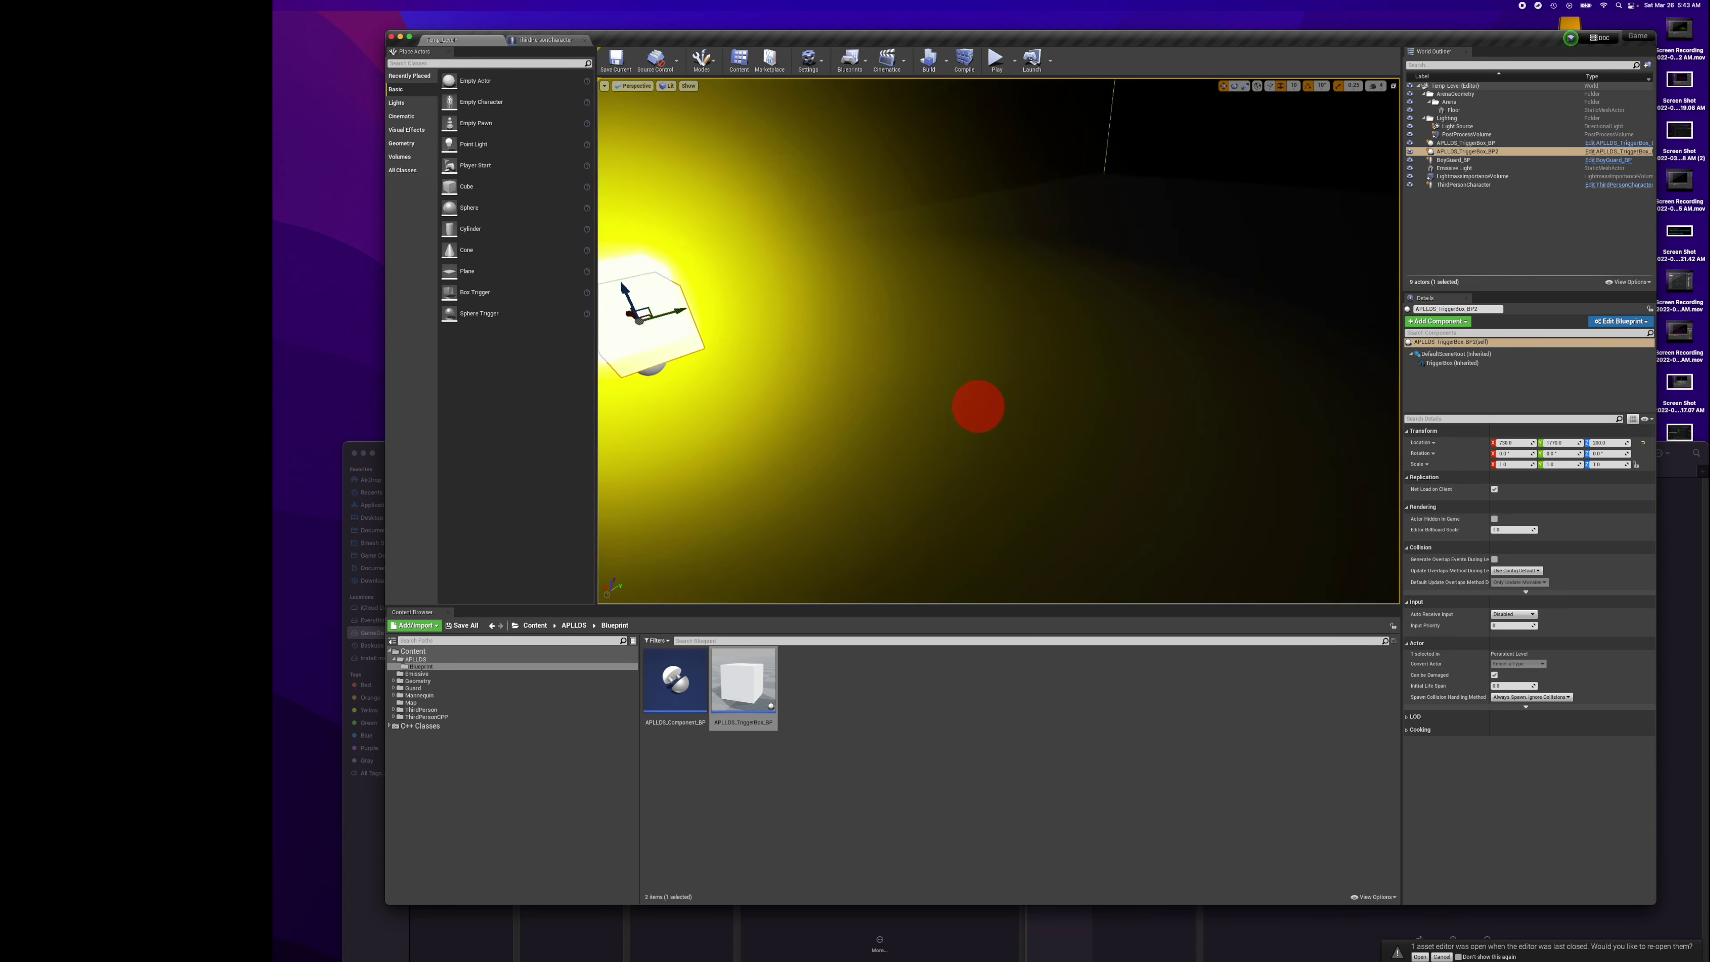
Set the new trigger box's X and Y scale to 2 and stretch it further along X.
key(f)
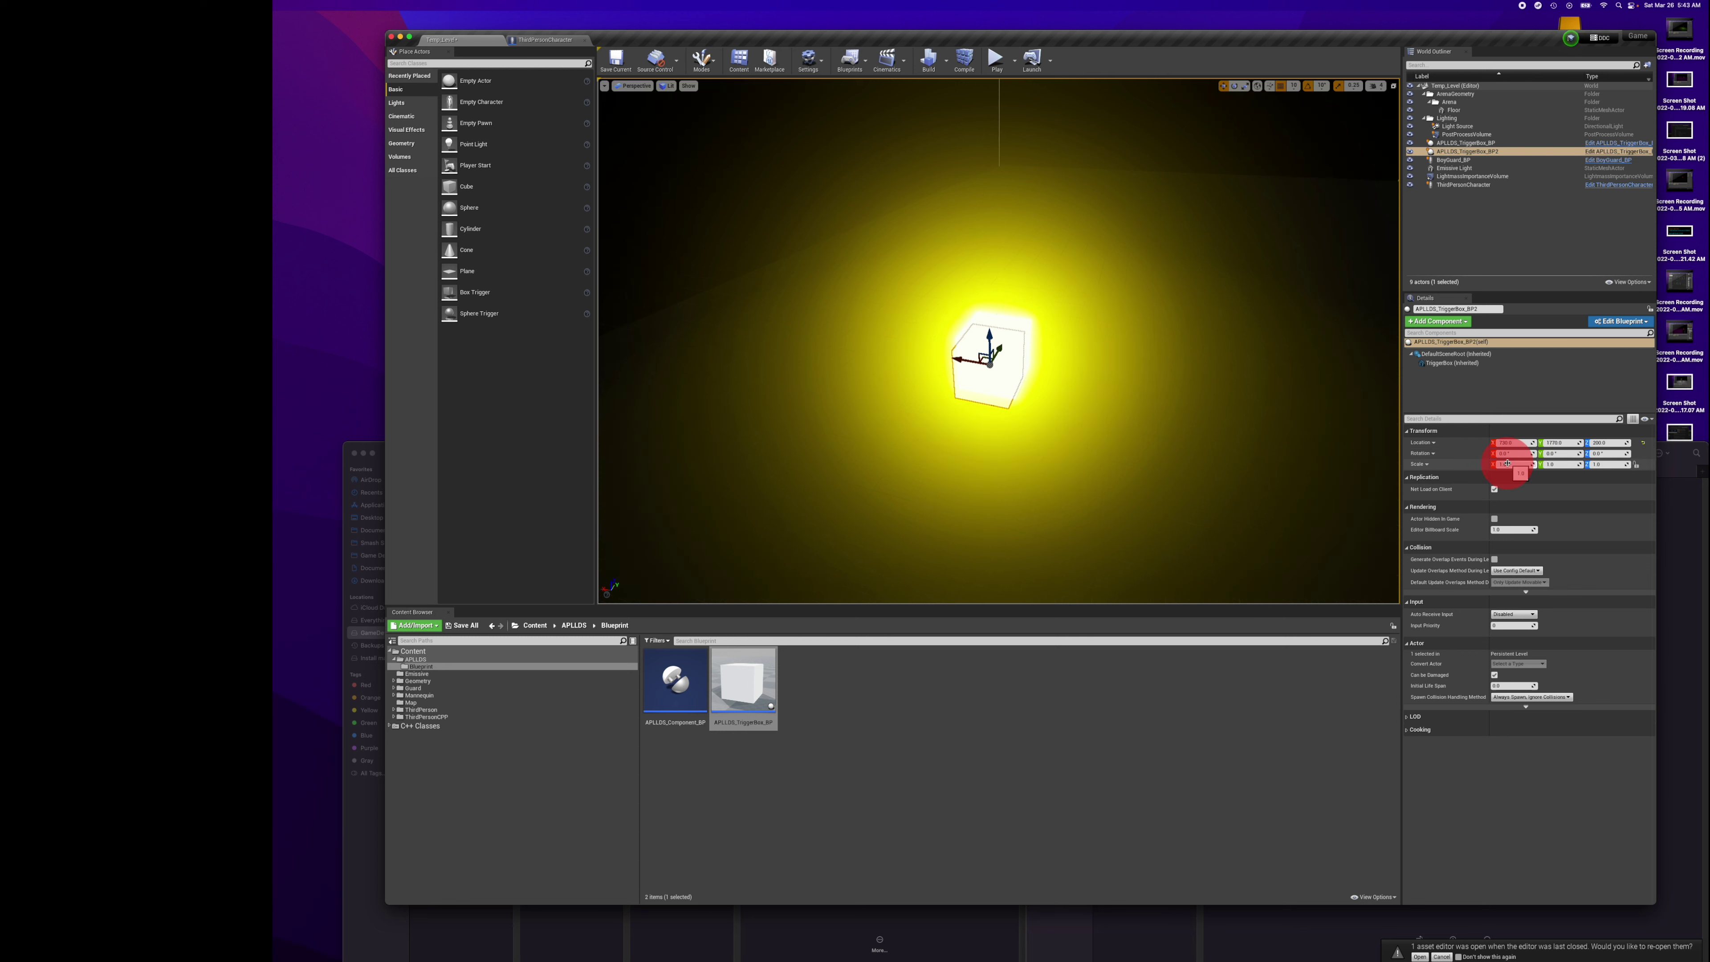
click(1508, 464)
text(2)
click(1558, 464)
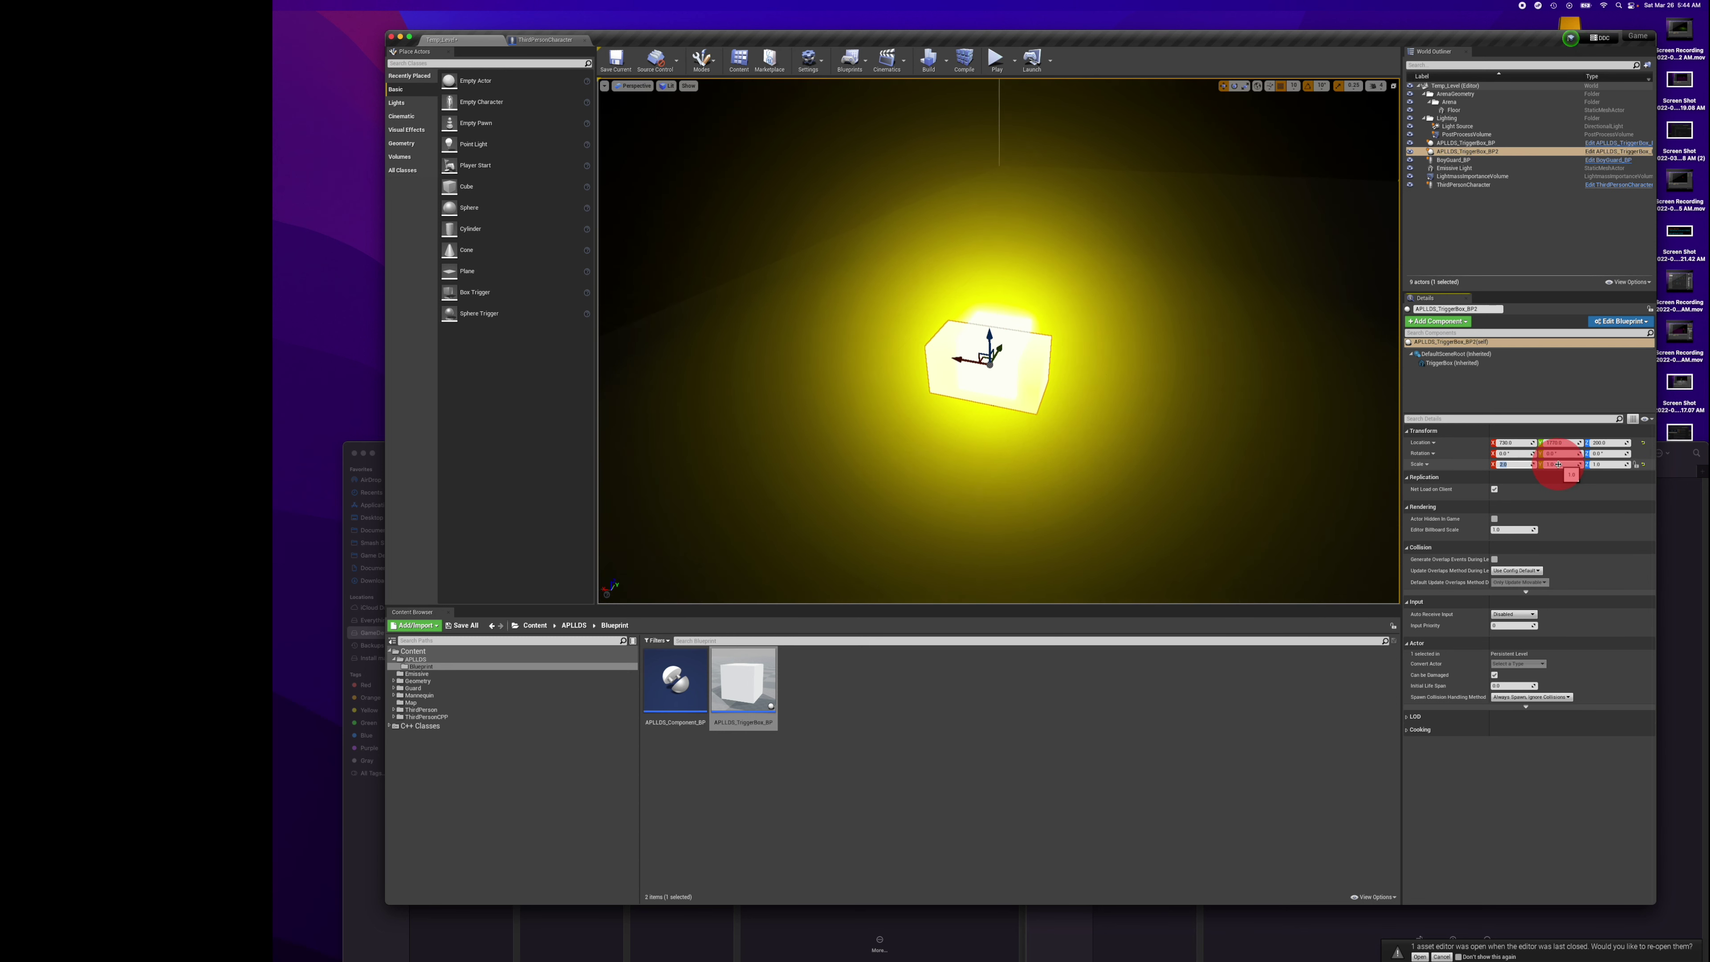
text(2)
key(Return)
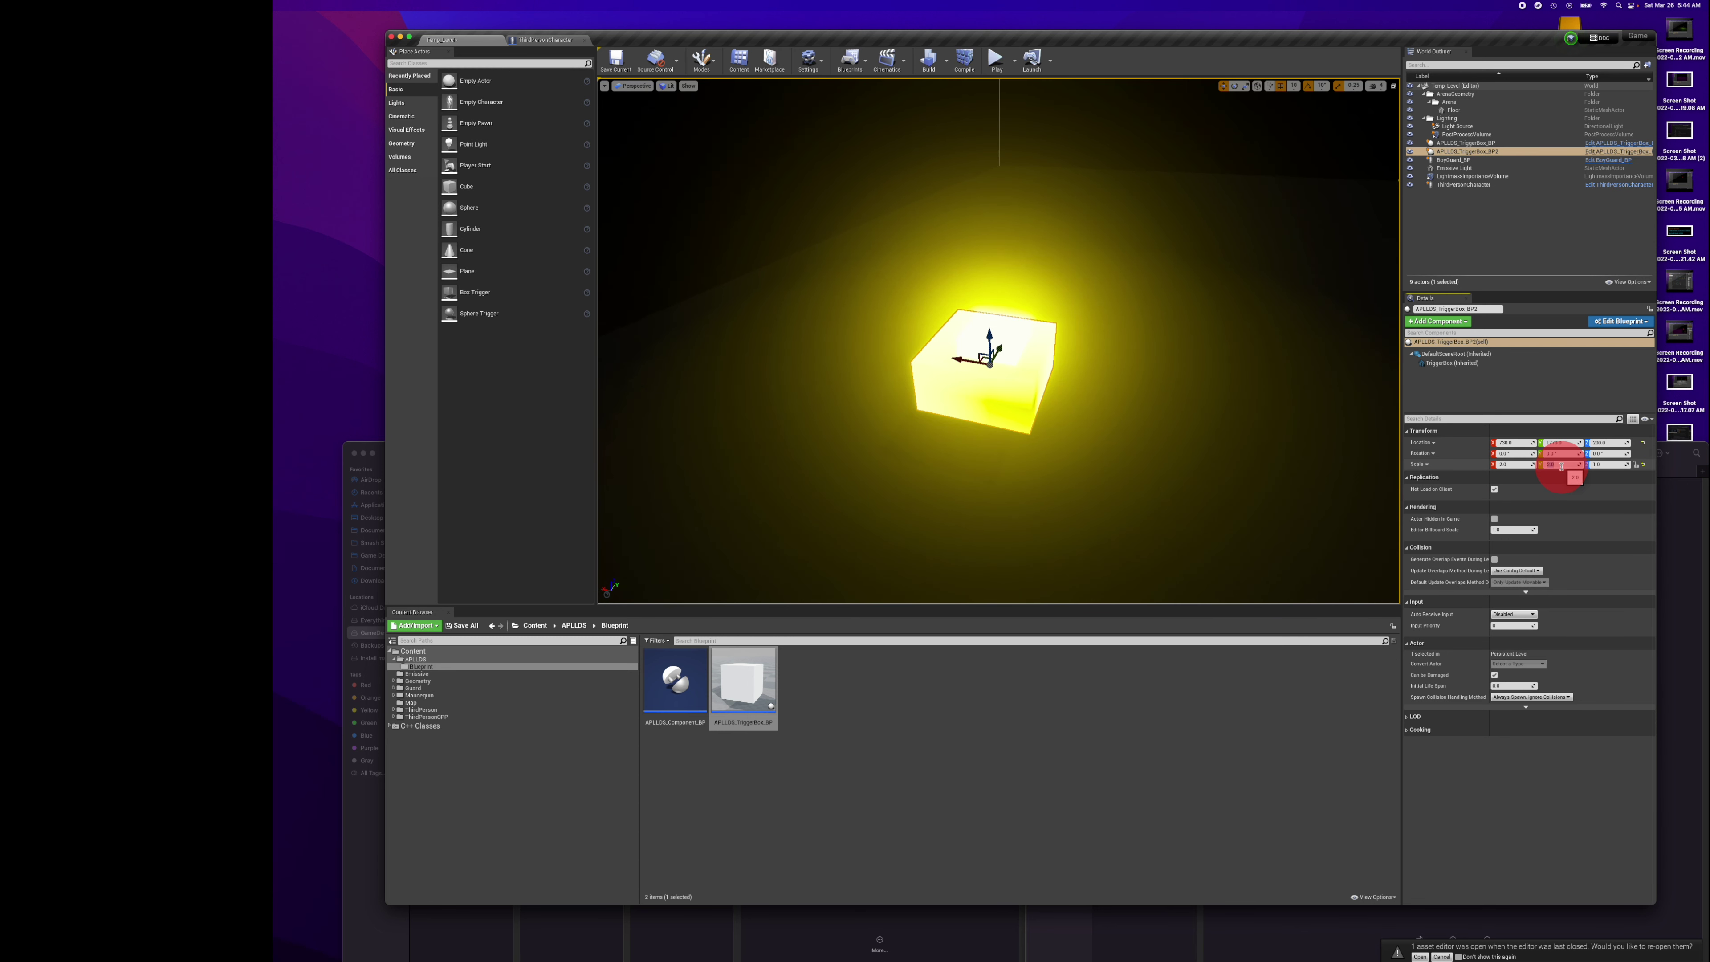
click(1515, 464)
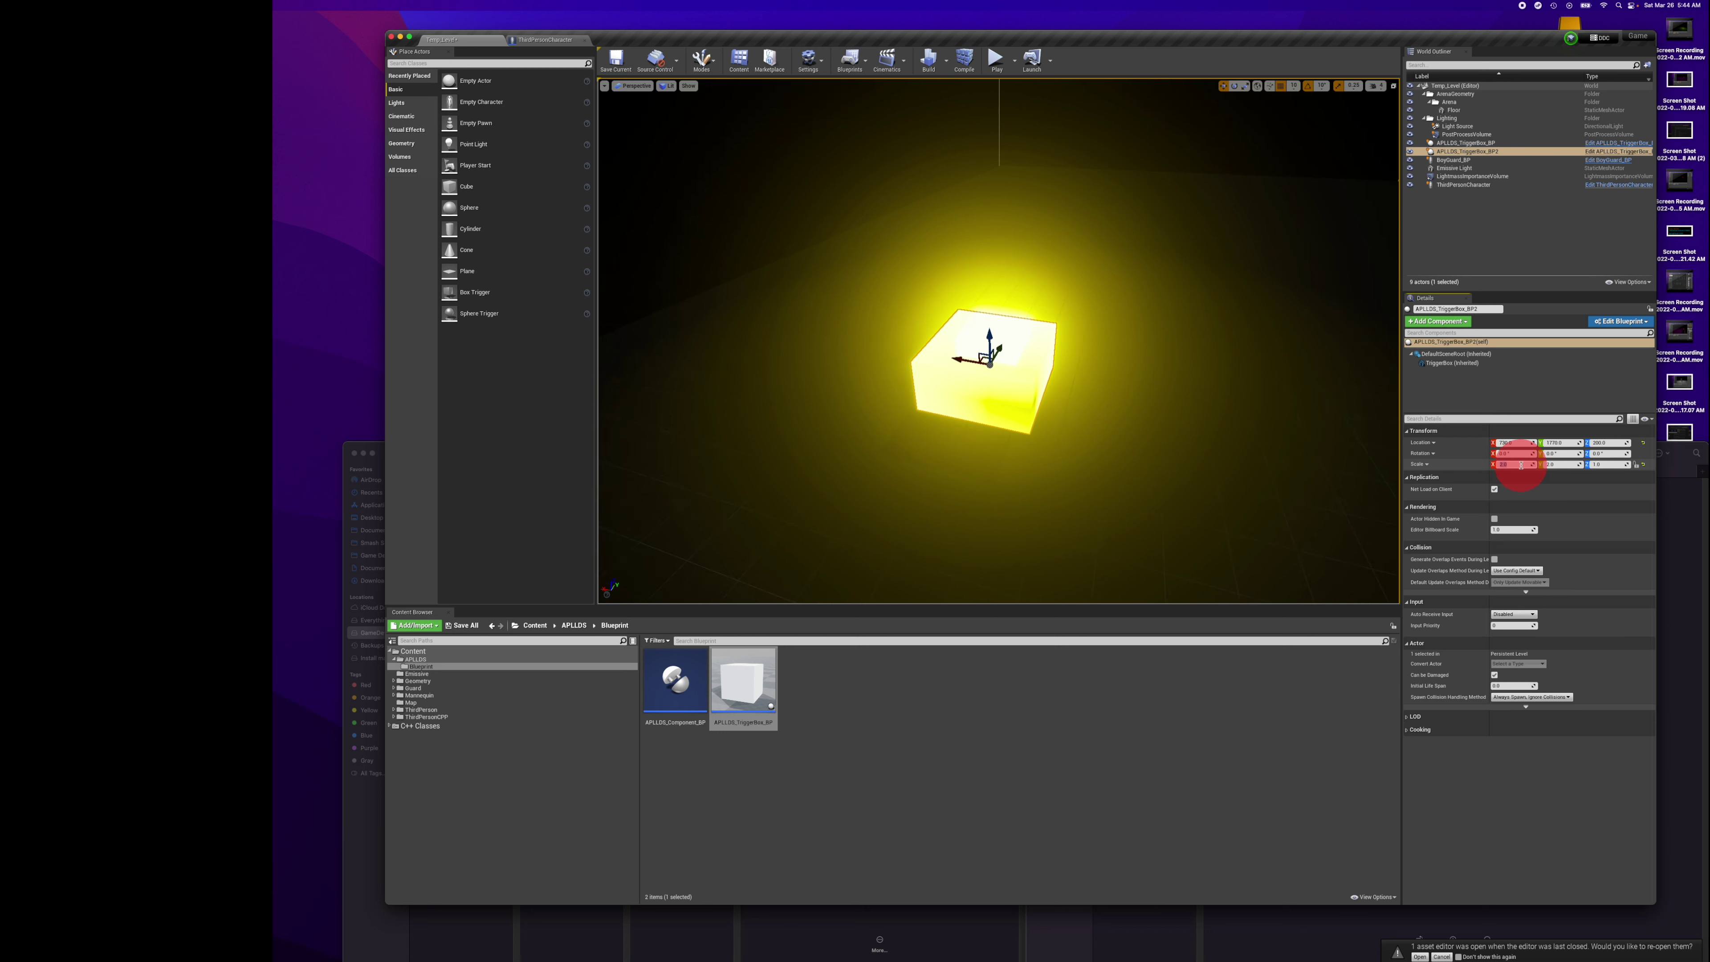
key(Return)
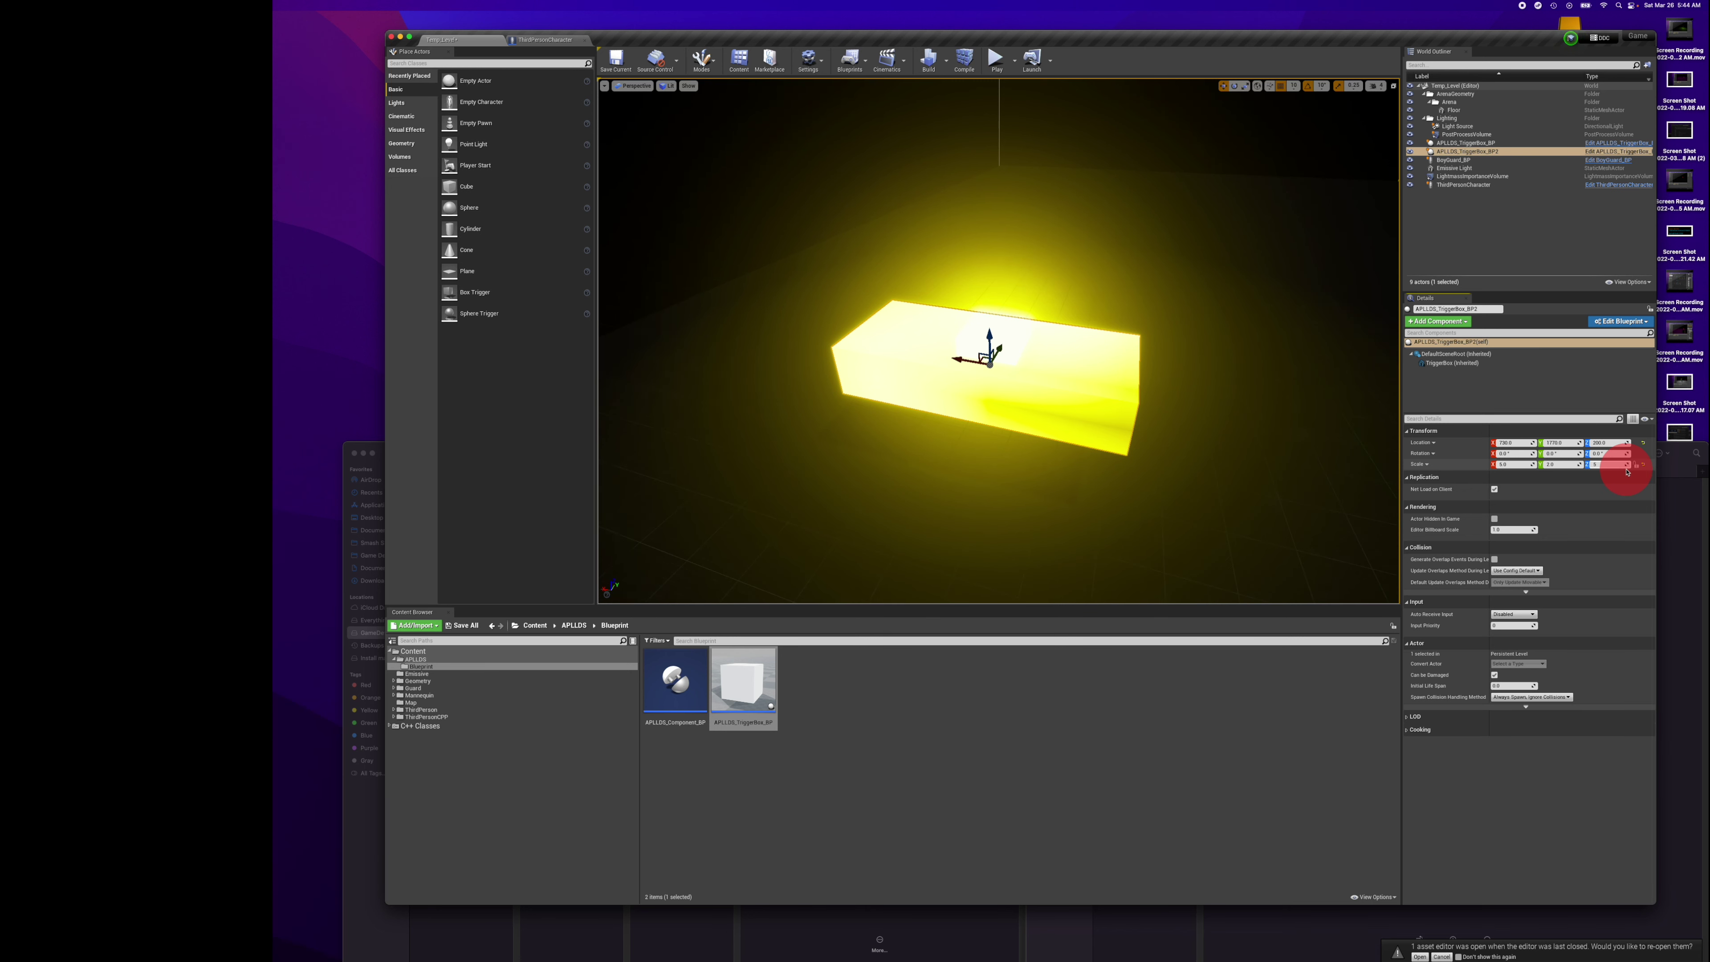
Set the trigger box's Z scale to 5, reduce its height, and widen it along Y to surround the emissive light's glow.
click(1627, 467)
text(5)
key(Return)
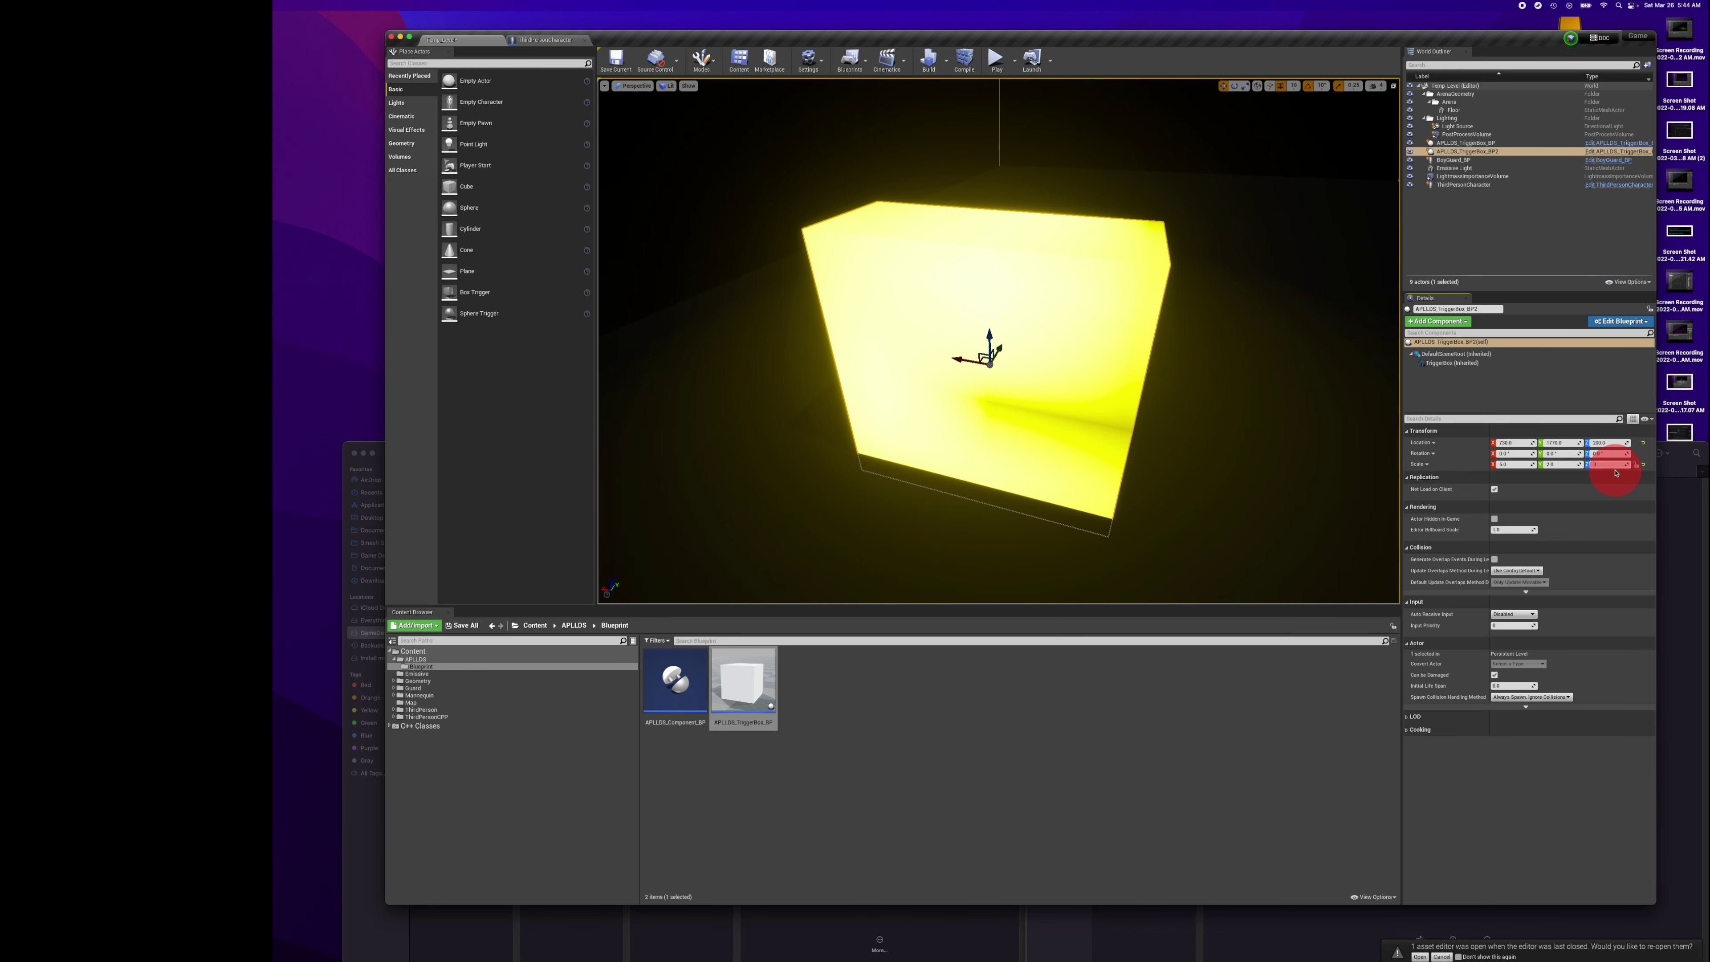
key(Return)
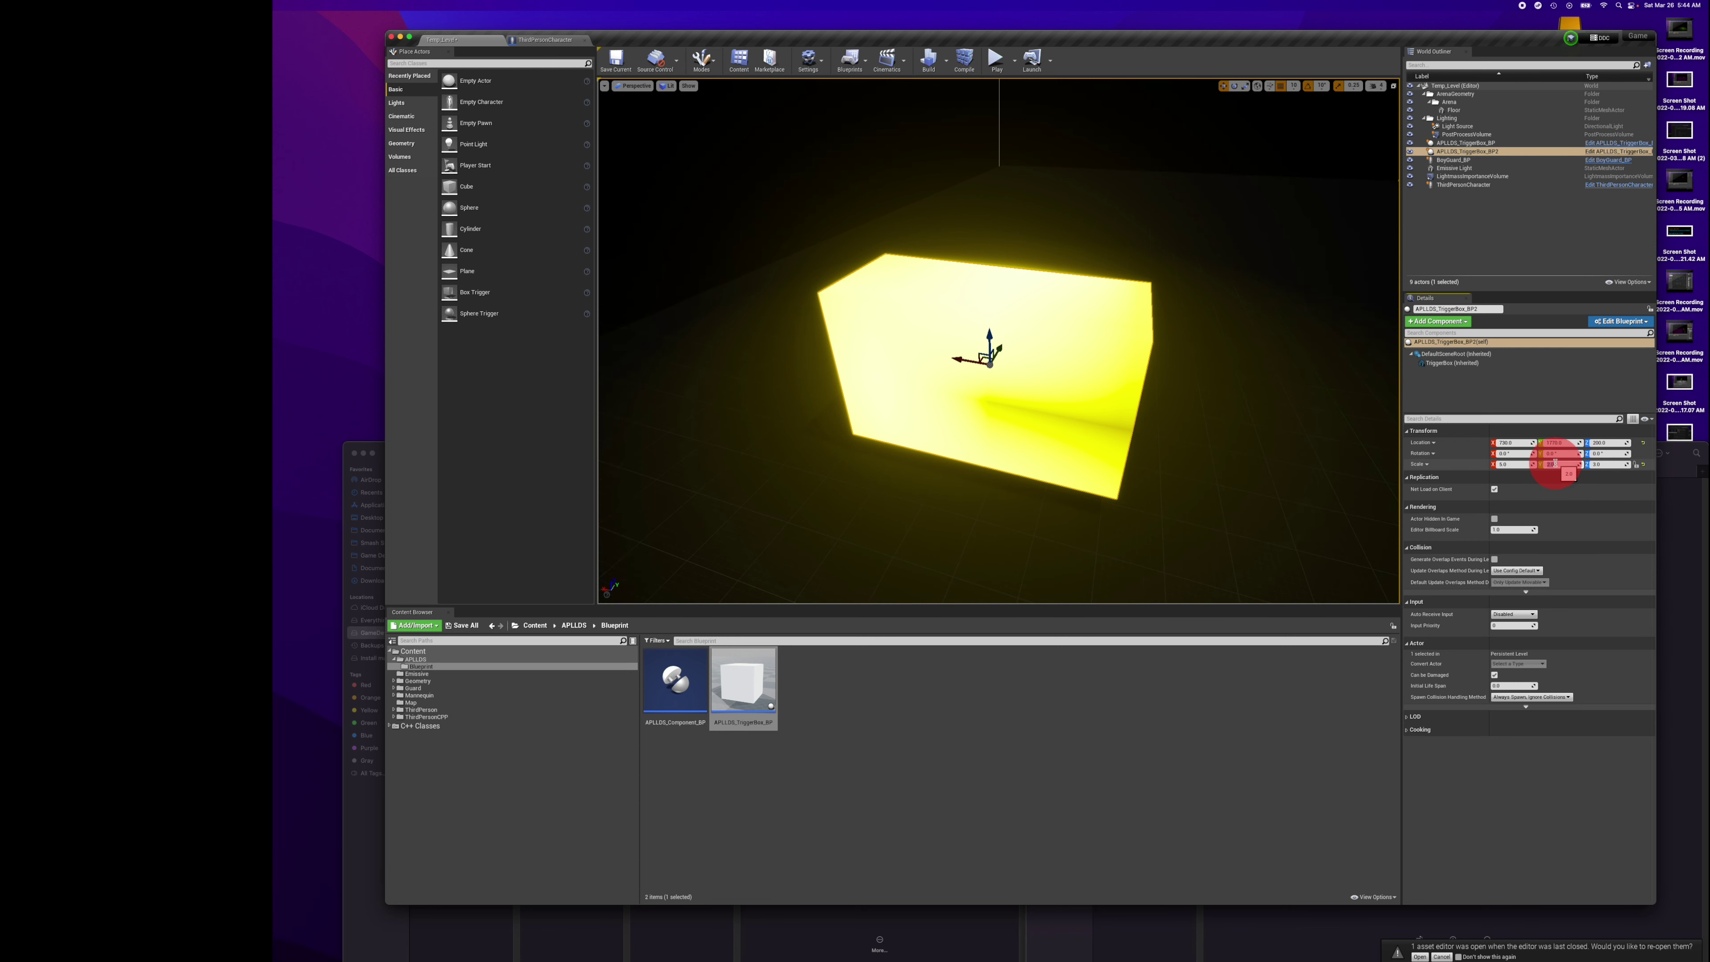
key(Return)
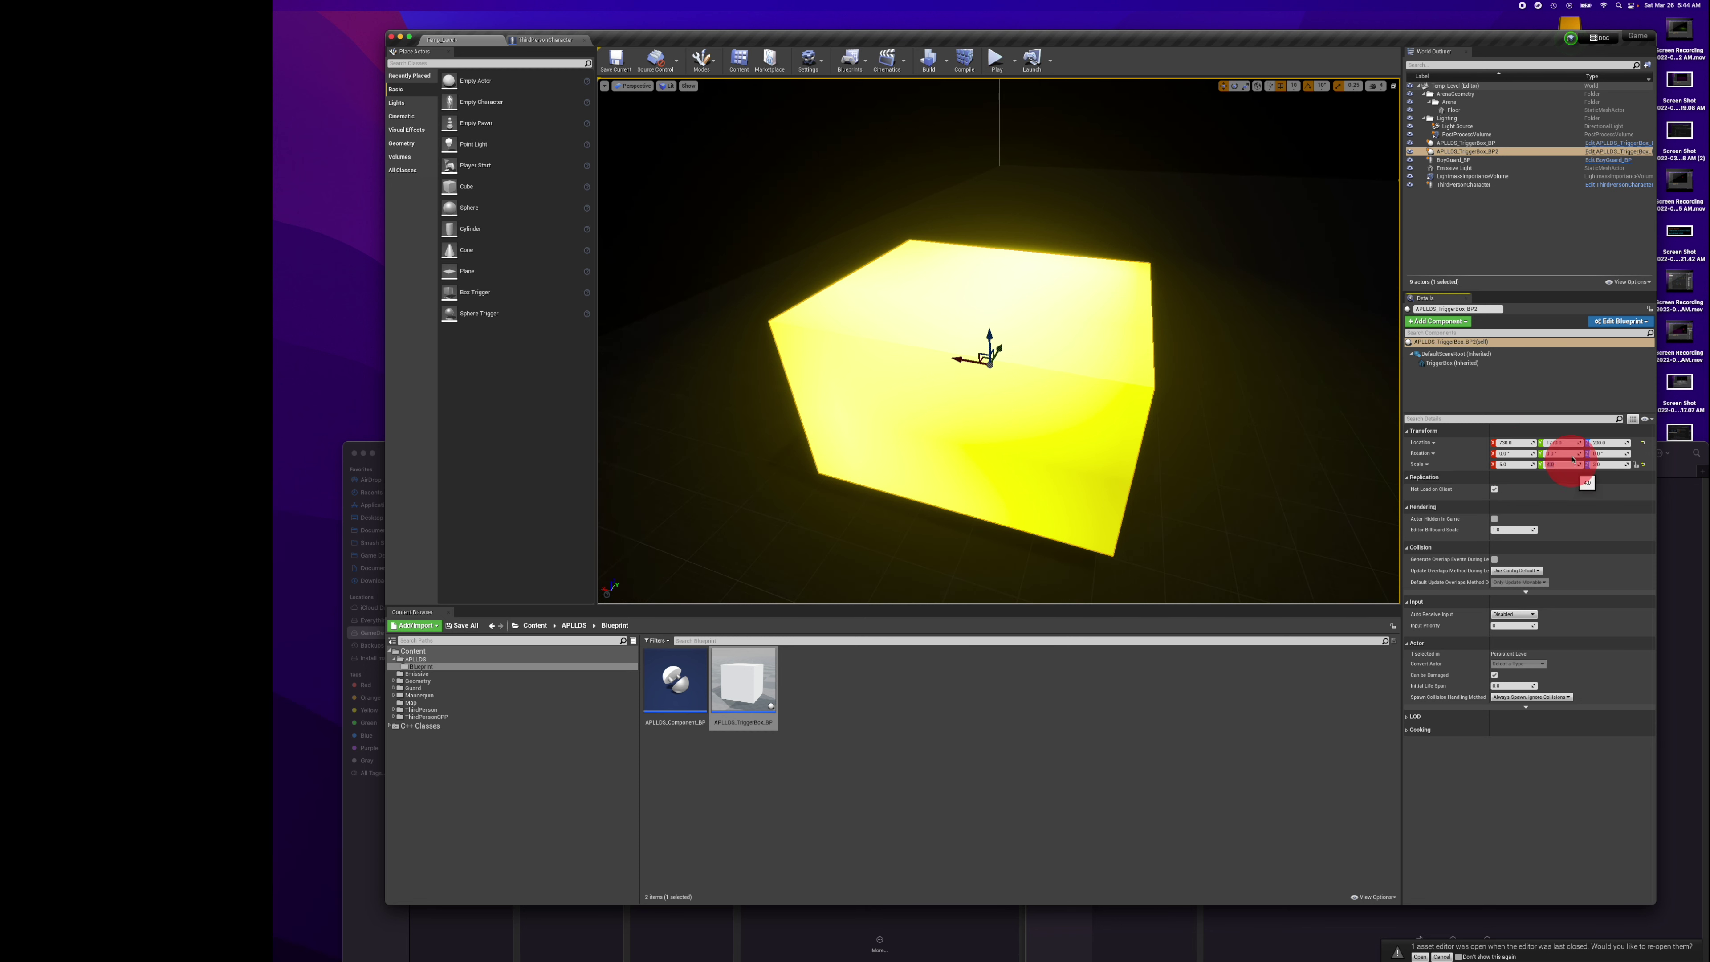
right_drag(1136, 399, 1135, 399)
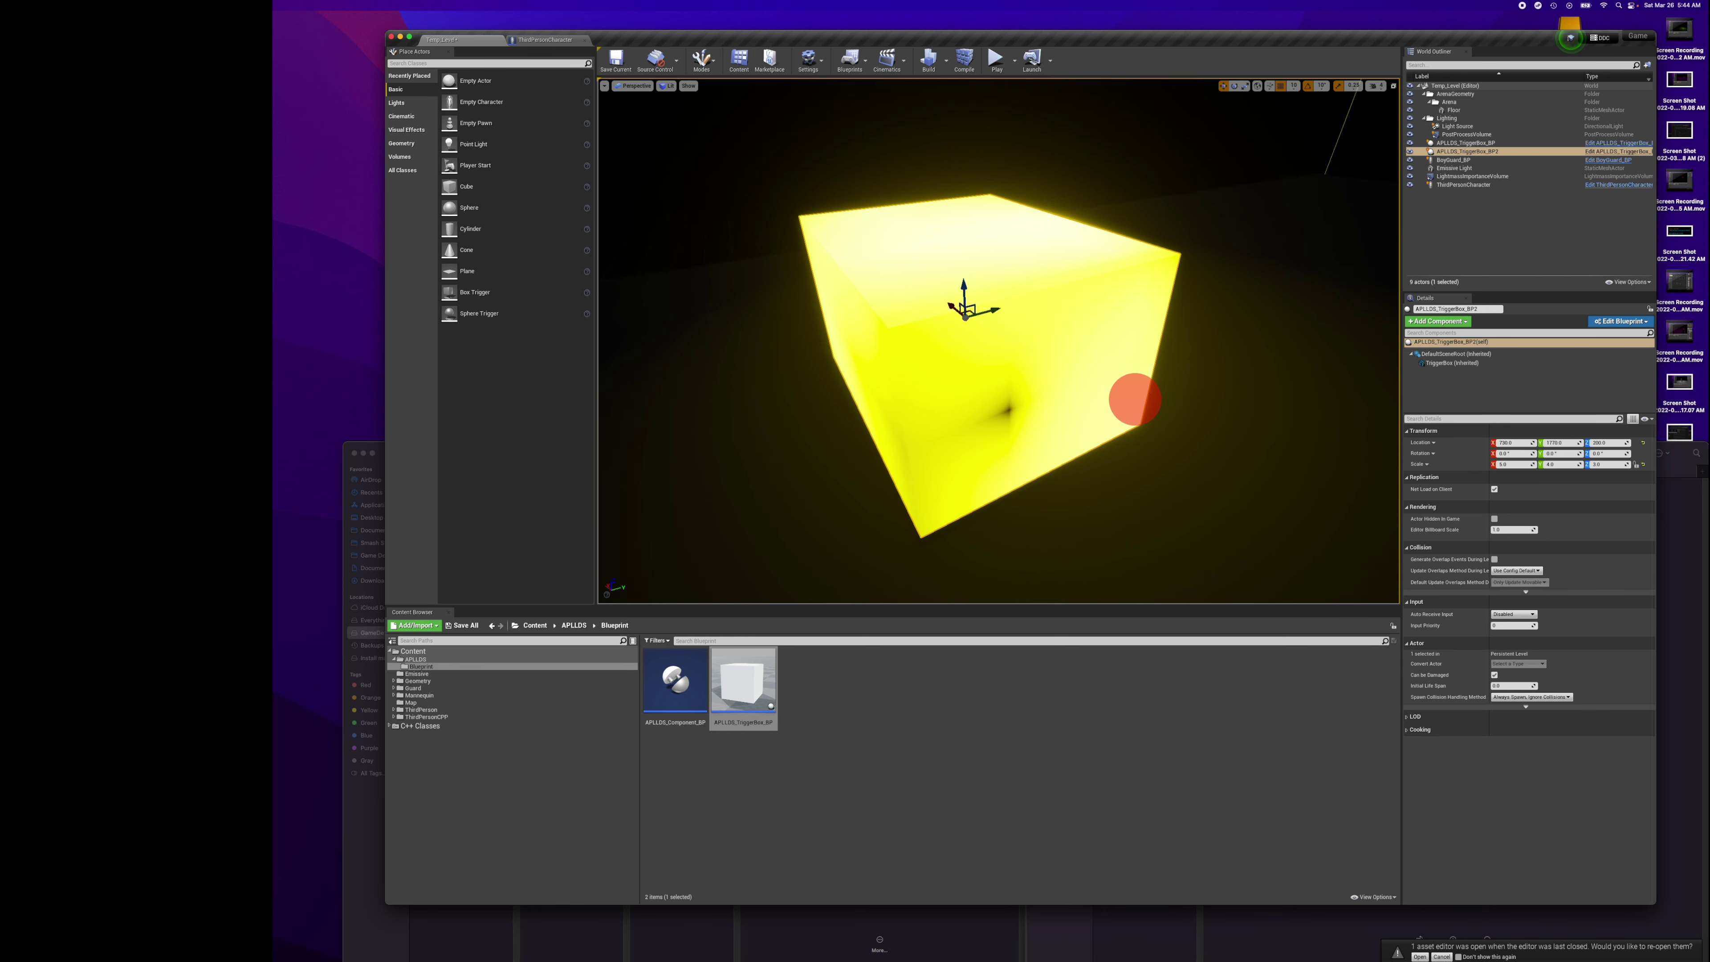
Turn off Visible on the TriggerBox component and apply the instance changes to the APLLDS_TriggerBox_BP blueprint.
click(1451, 363)
click(1443, 419)
text(Visible)
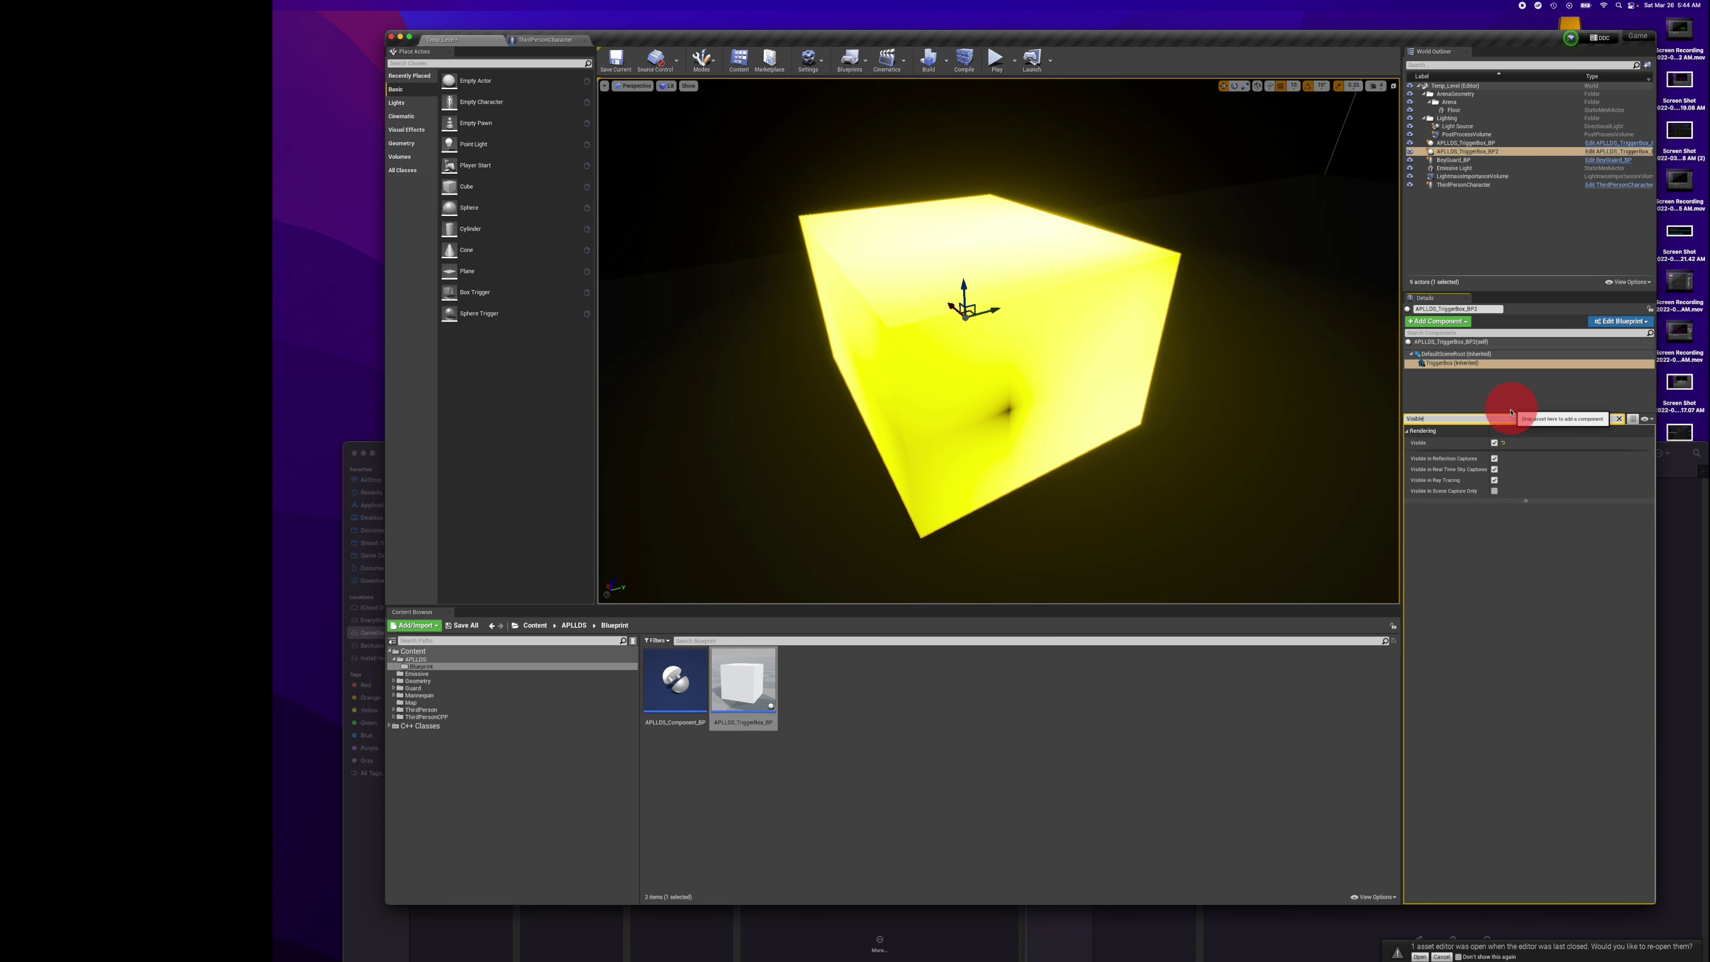
click(1494, 443)
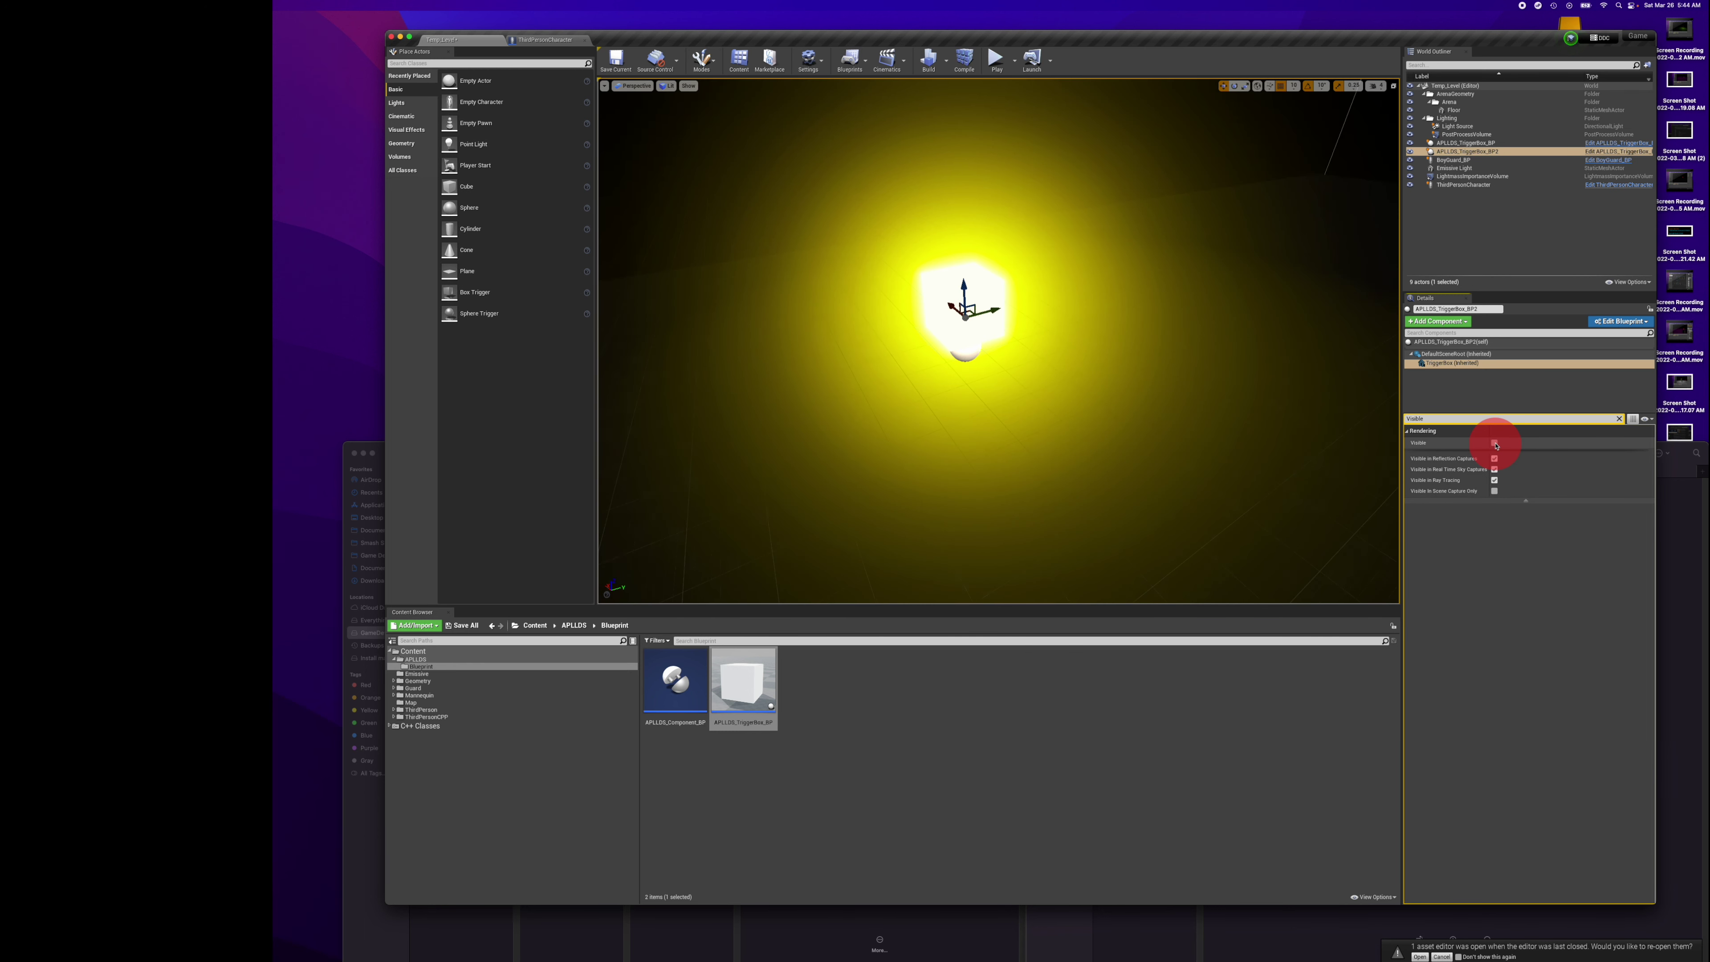
click(1633, 322)
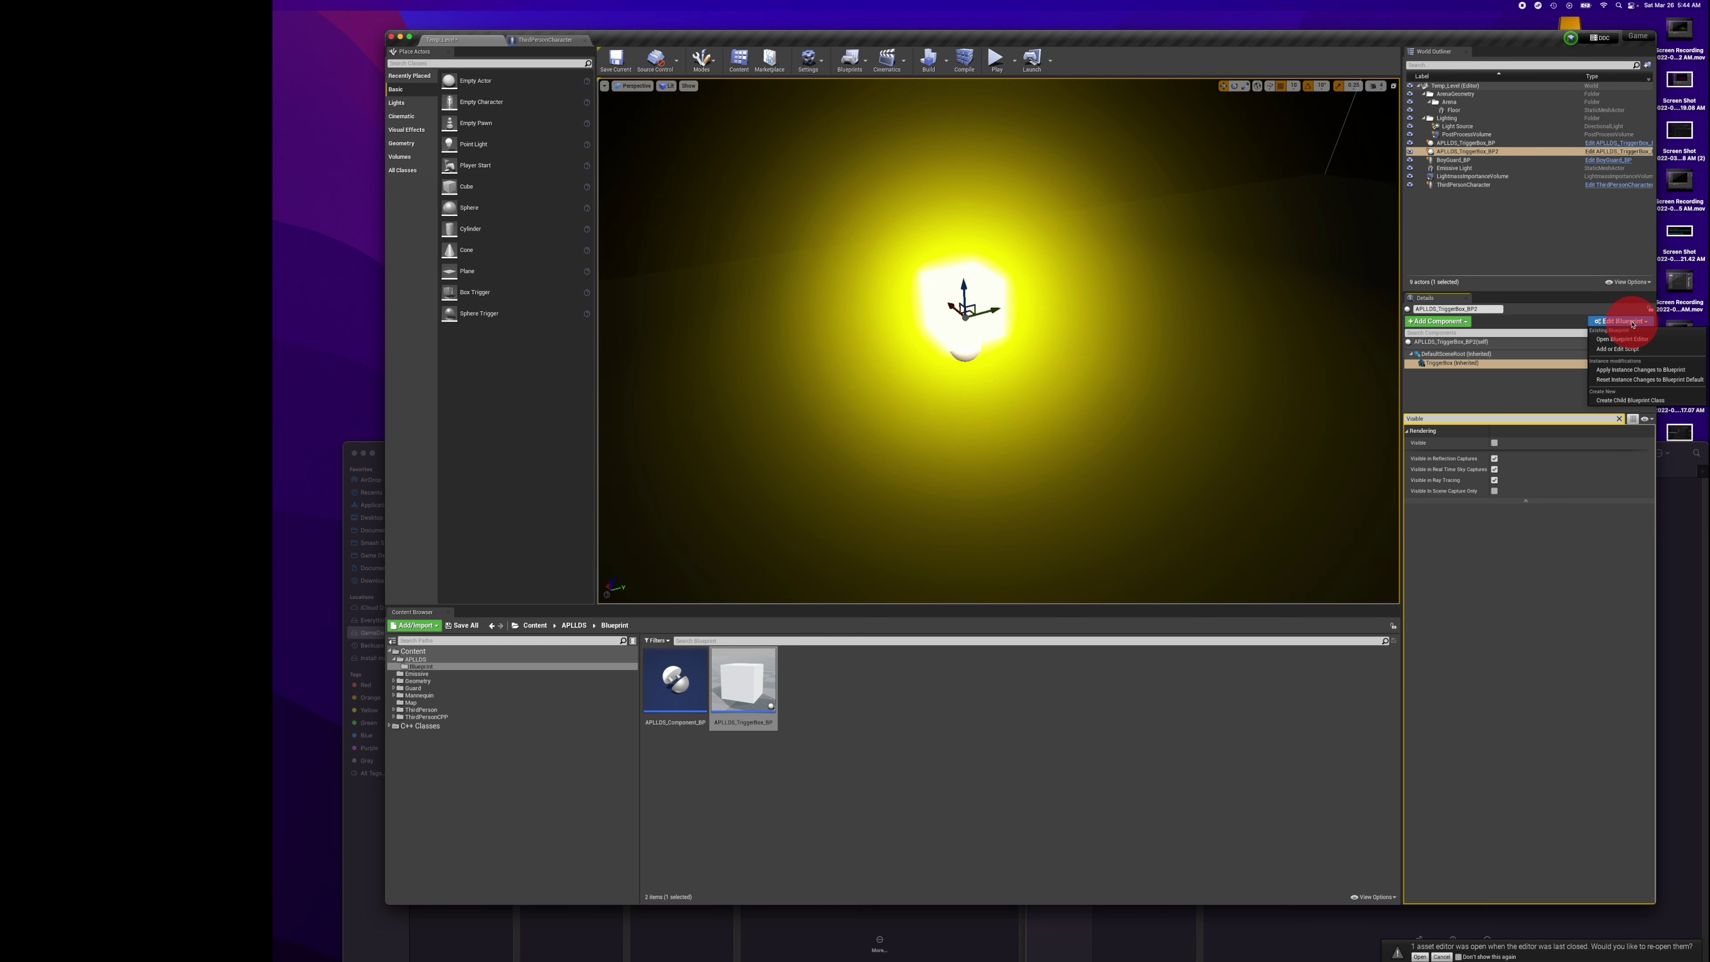
click(1643, 372)
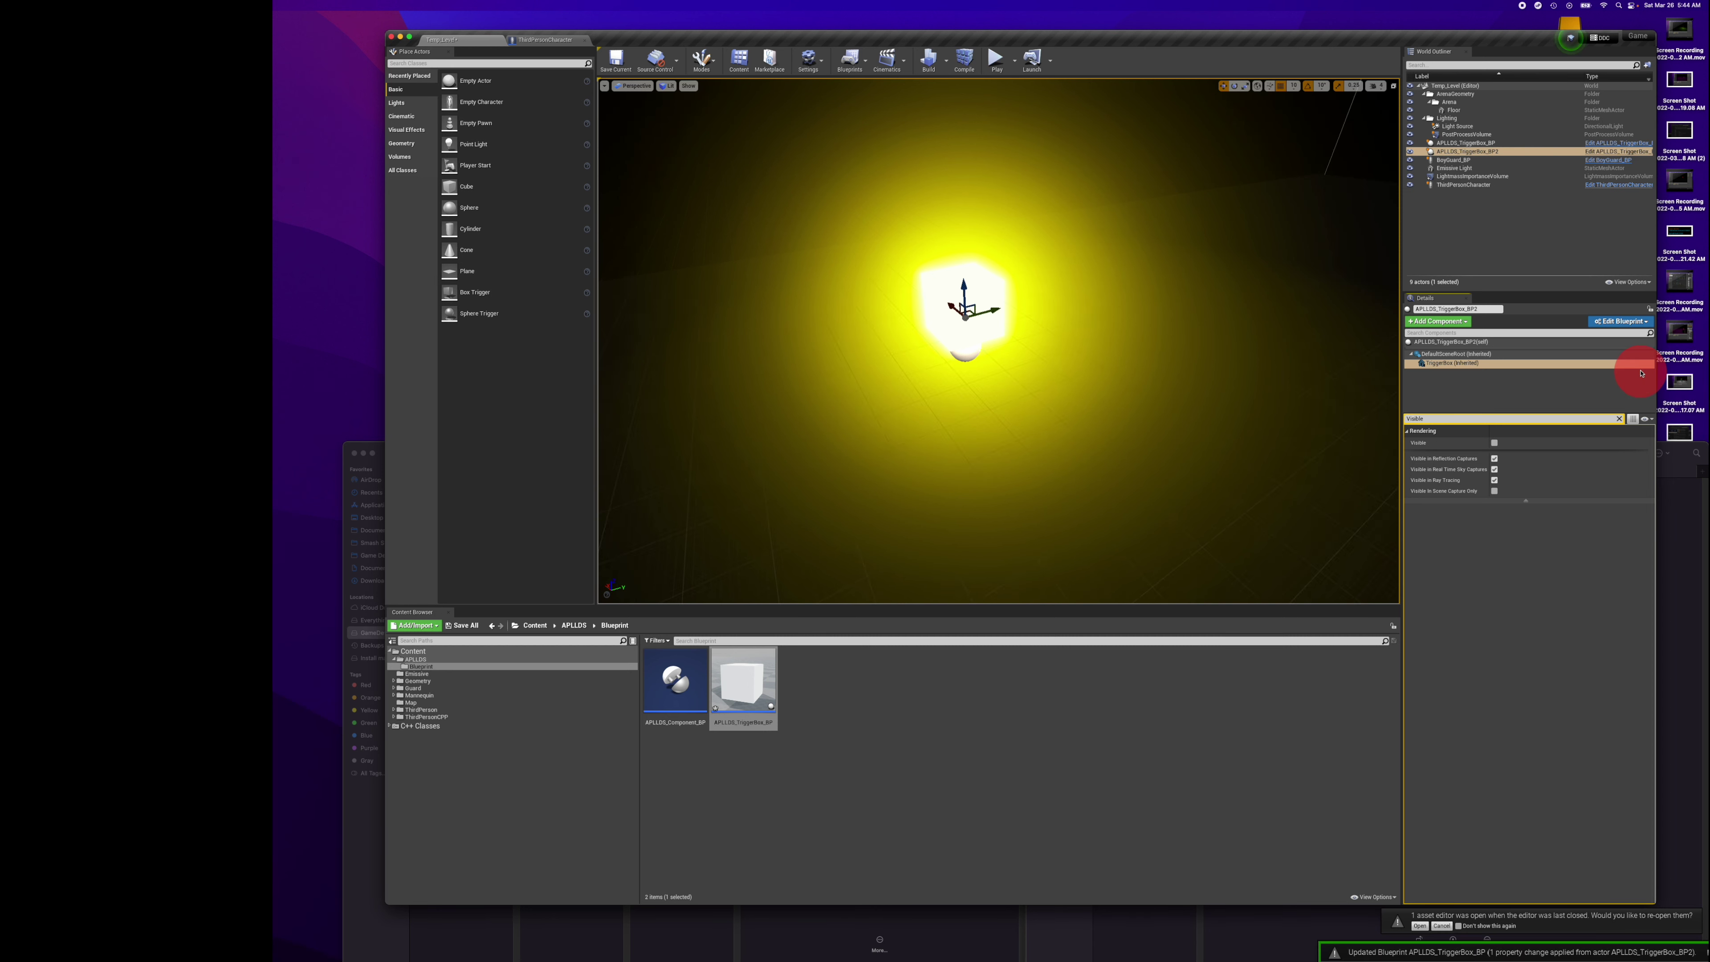
Save all modified content and play Temp_Level to test the trigger box around the emissive light.
click(454, 625)
click(922, 580)
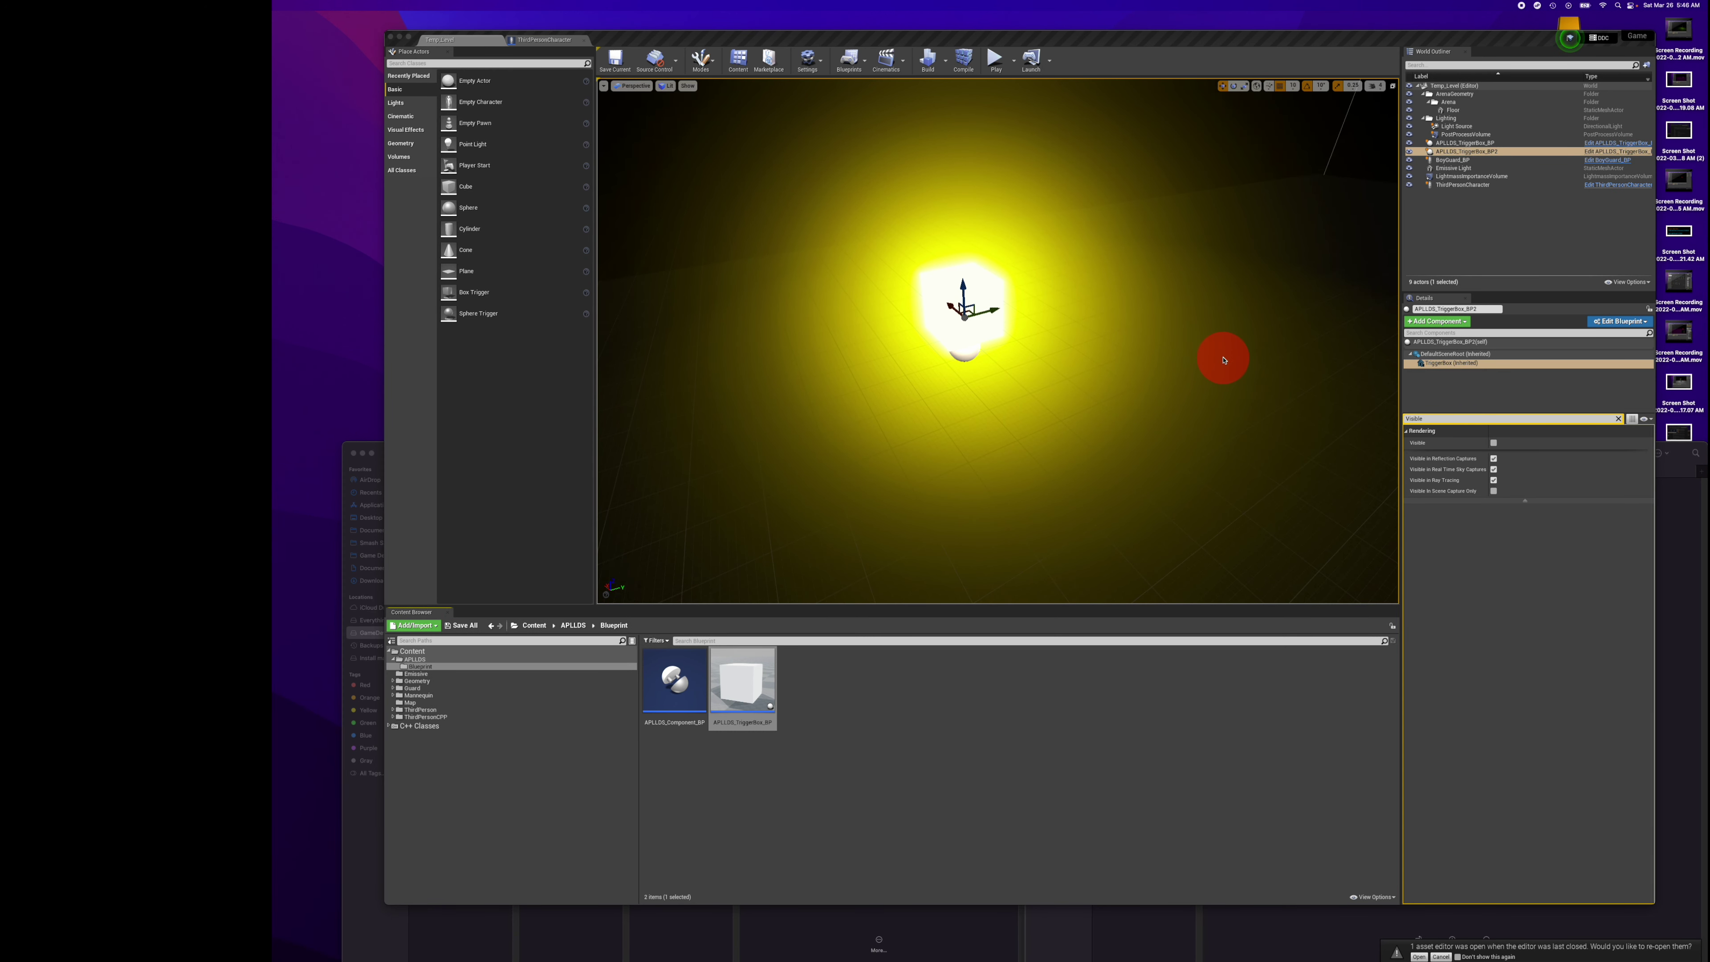
click(999, 65)
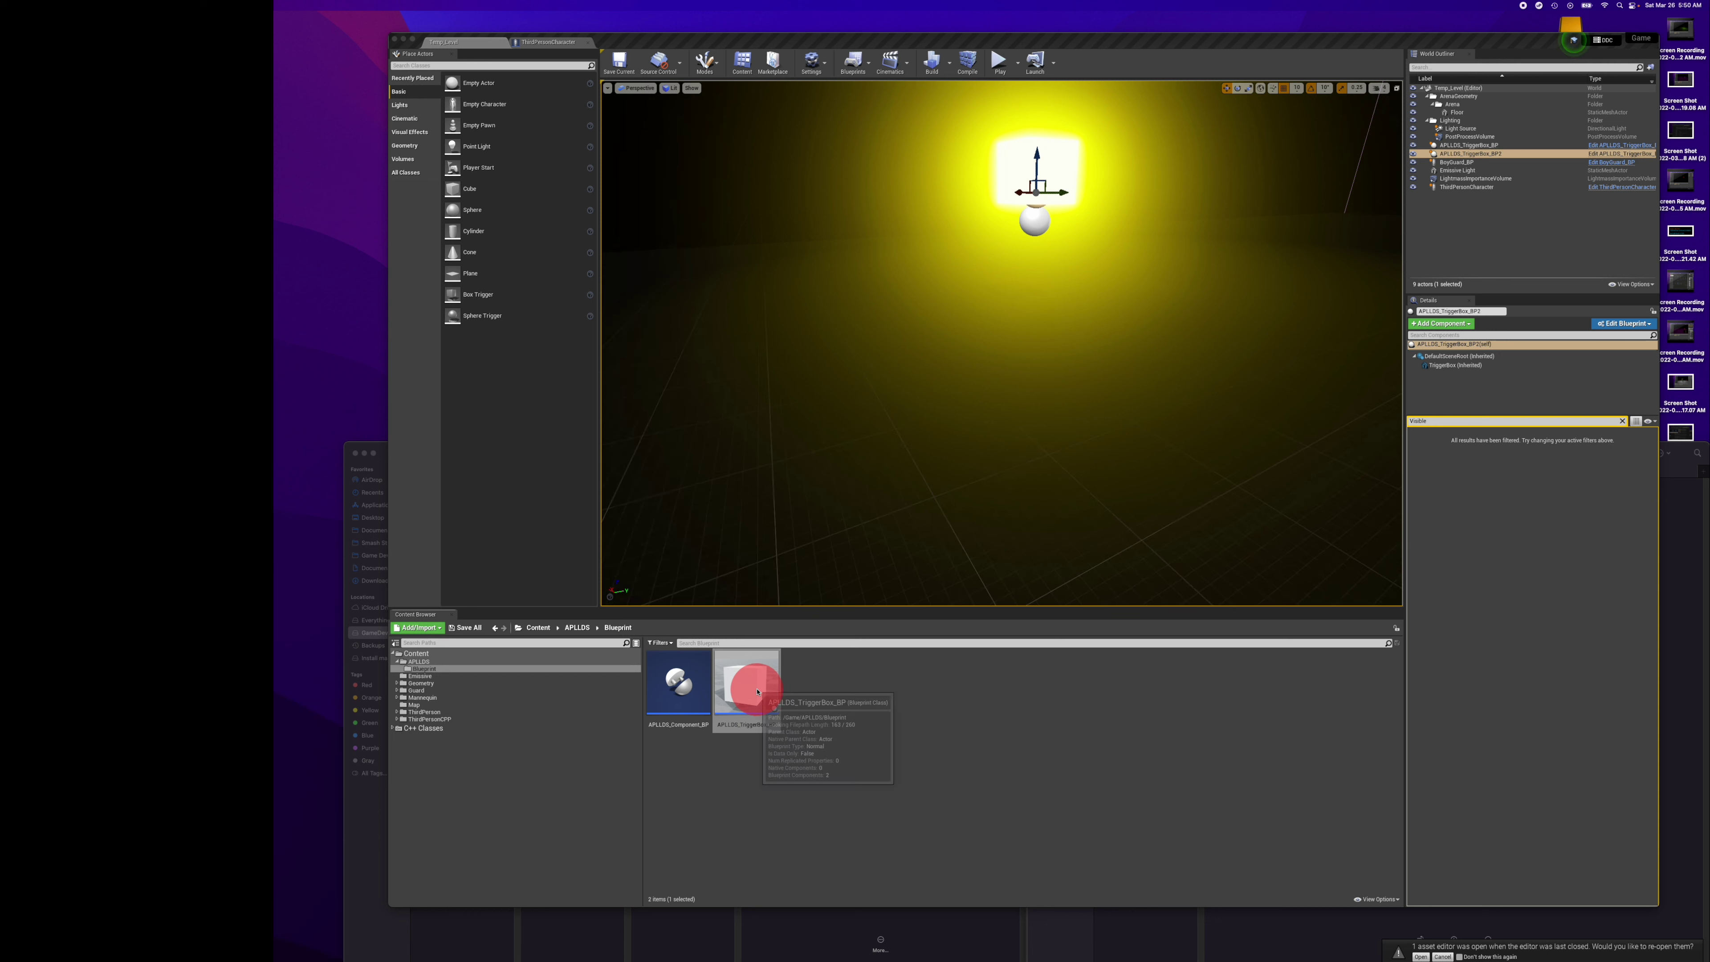
Open the APLLDS_TriggerBox_BP event graph at the nodes commented "The two most important values".
click(747, 672)
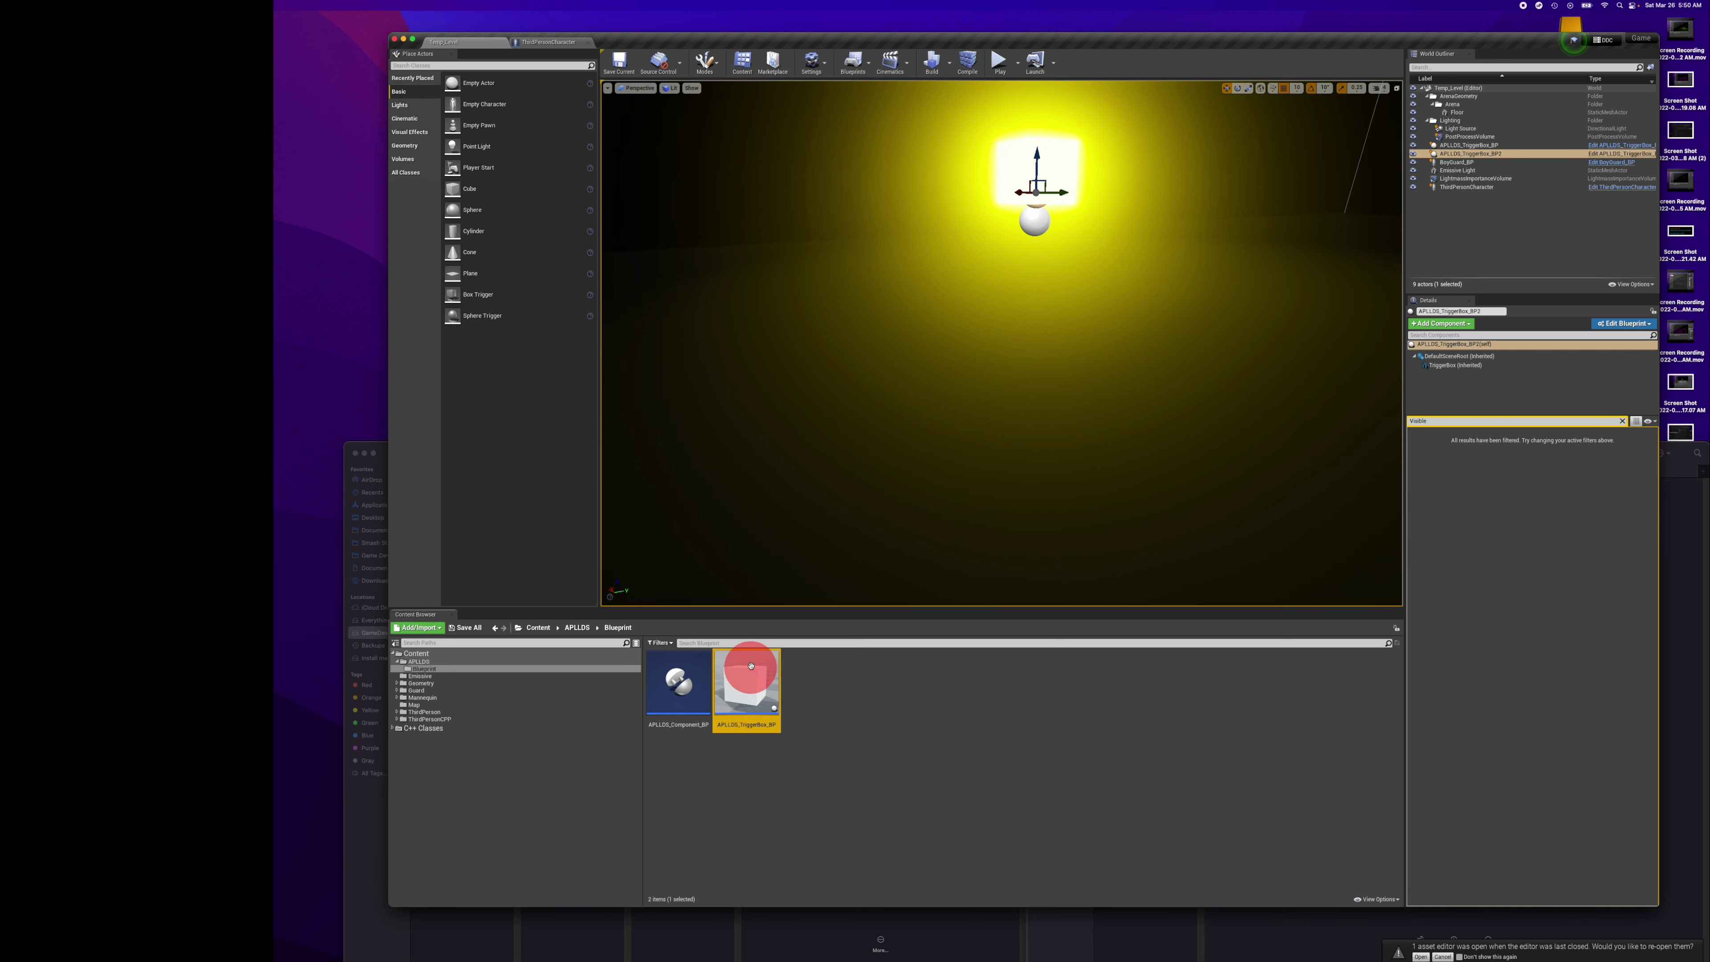
double_click(751, 665)
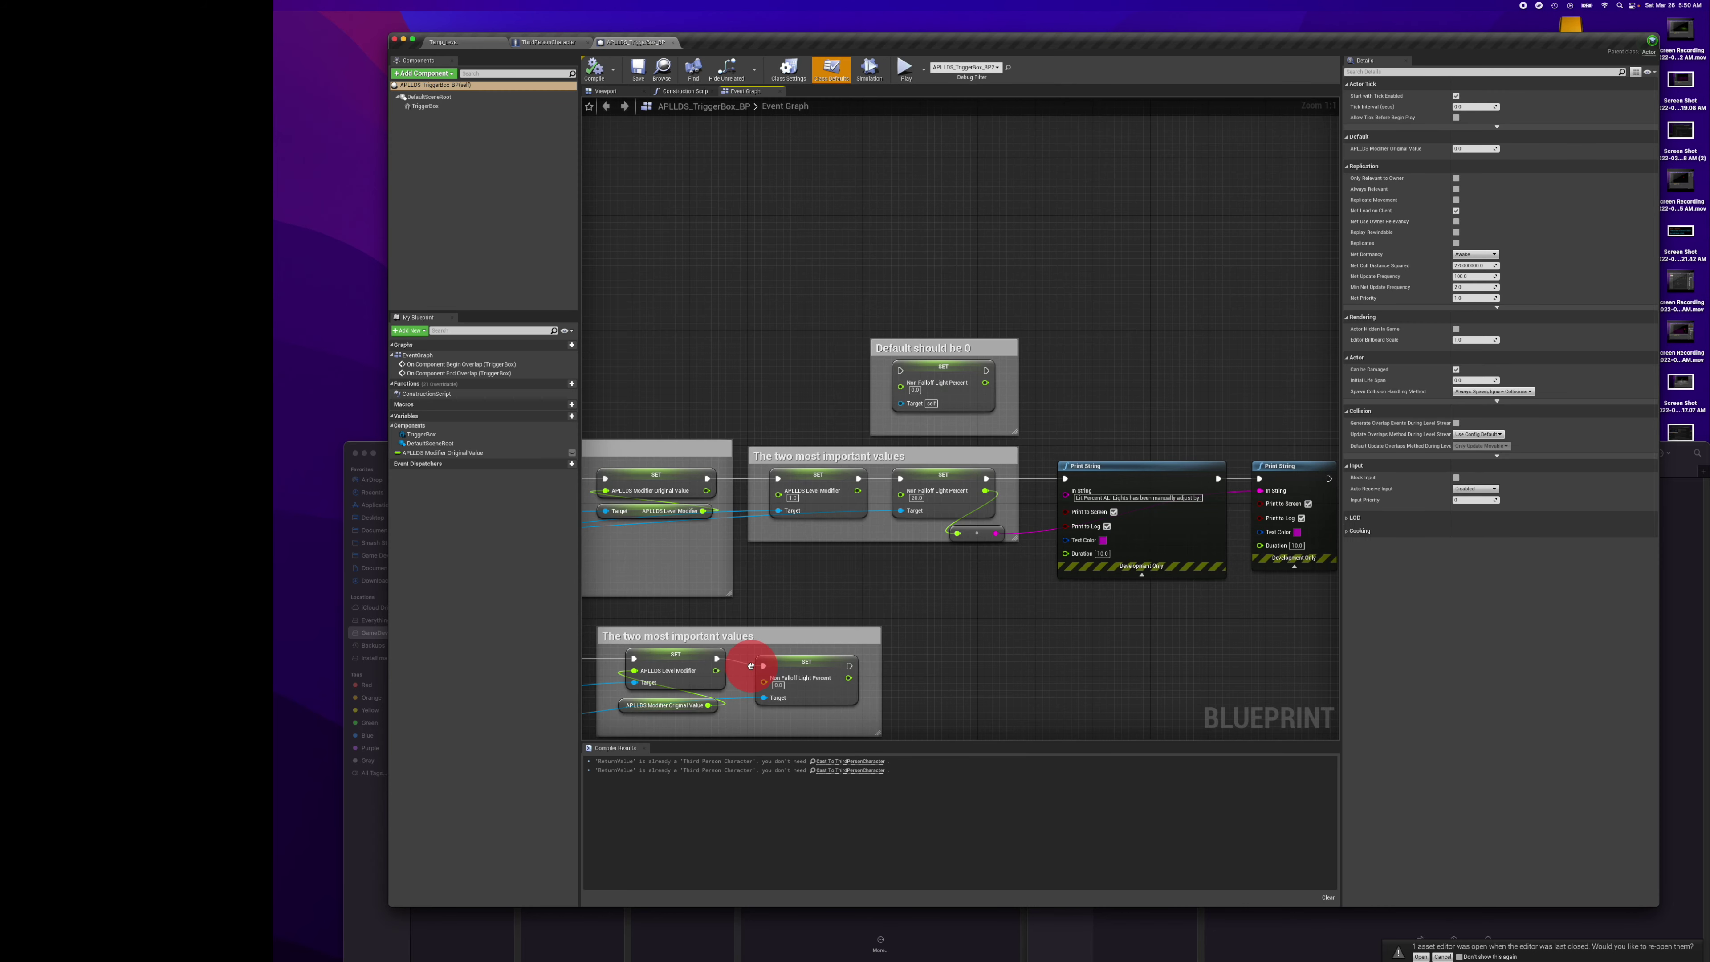
right_drag(1010, 609, 1082, 573)
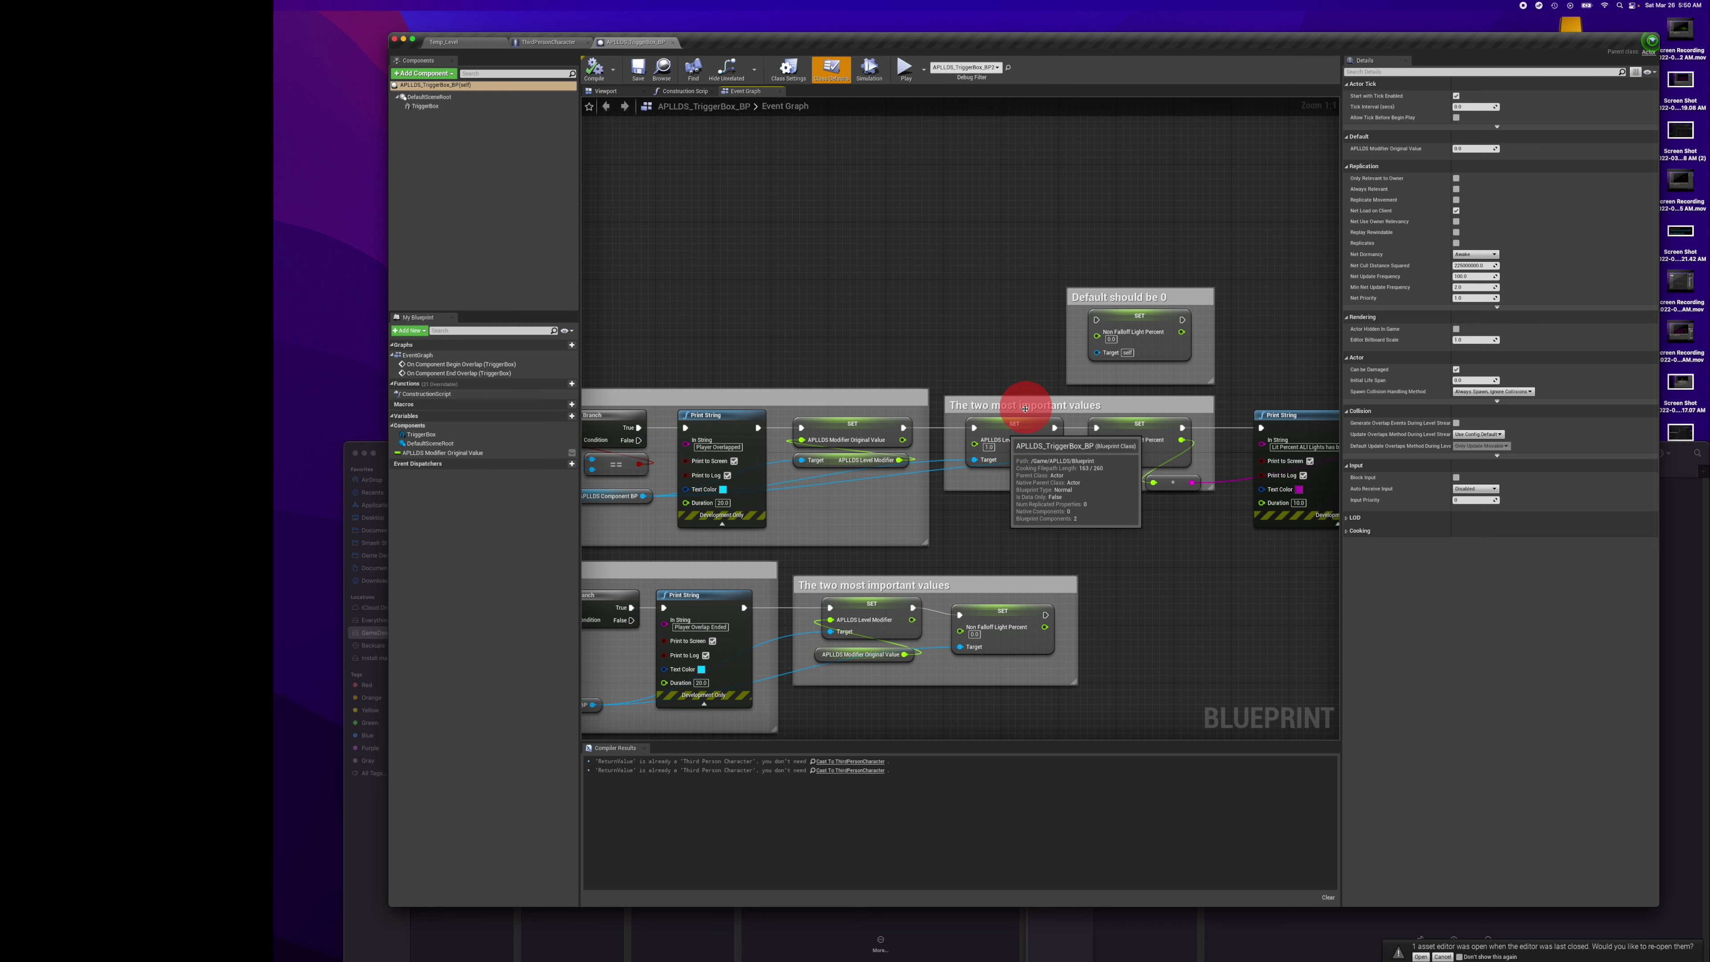
Play Temp_Level and walk the character toward the emissive light, entering and leaving the trigger box to check the lit percent.
right_drag(1000, 535, 909, 552)
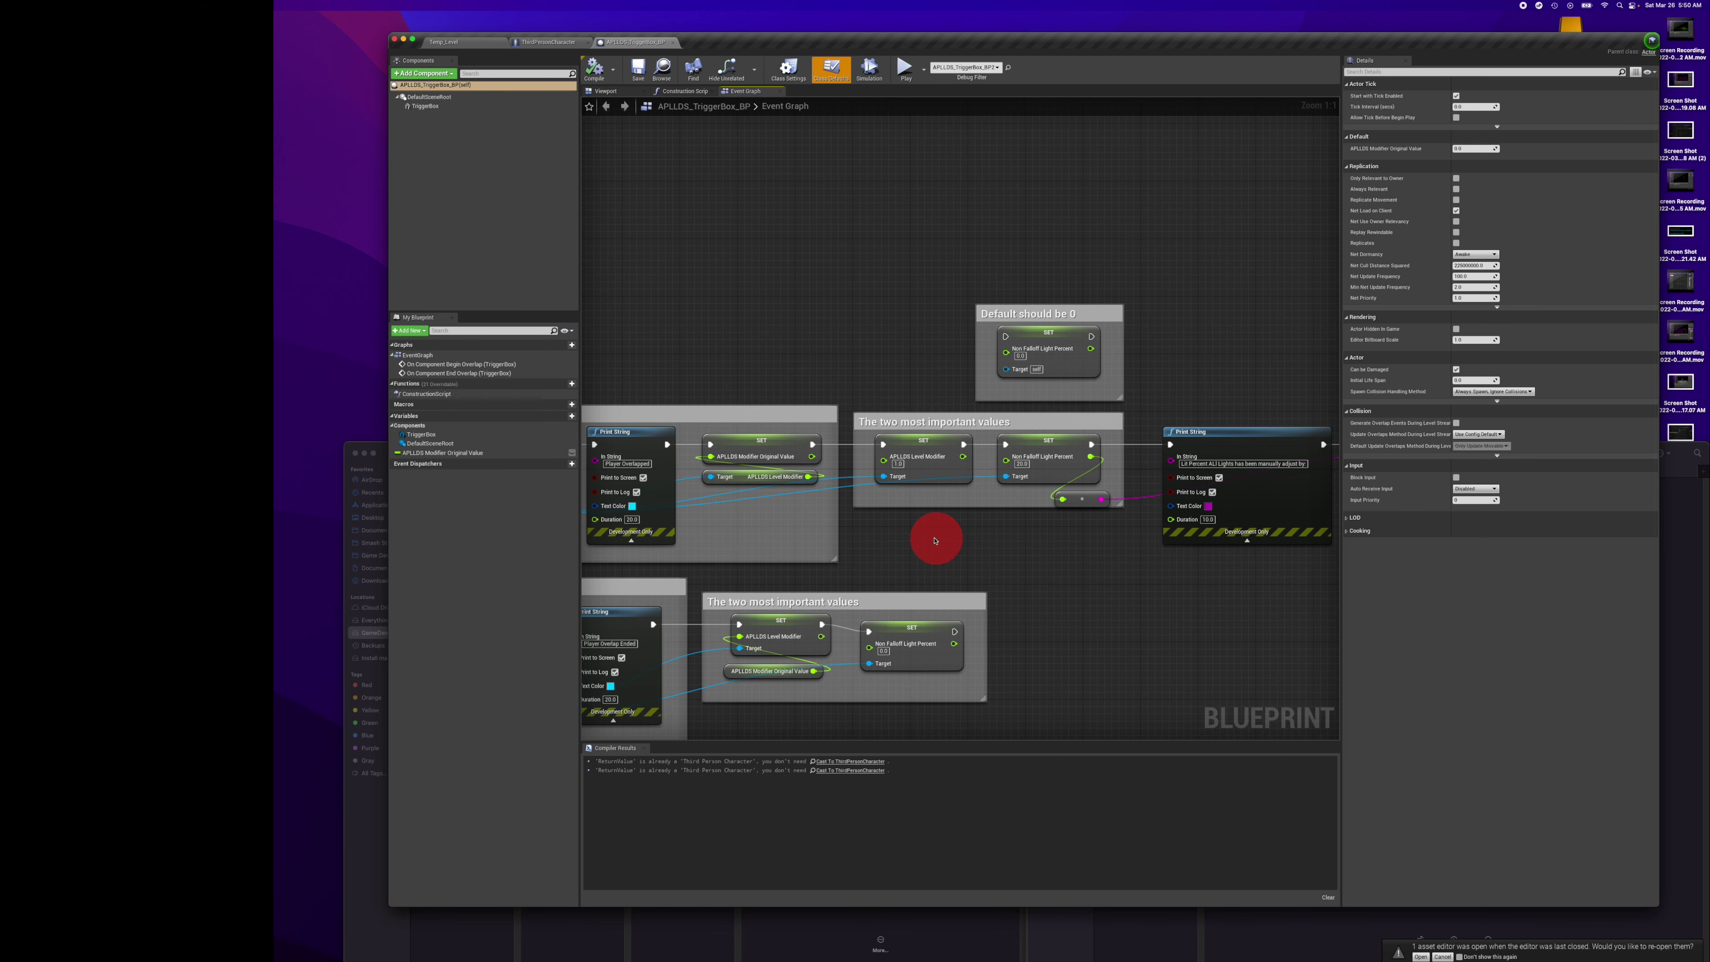
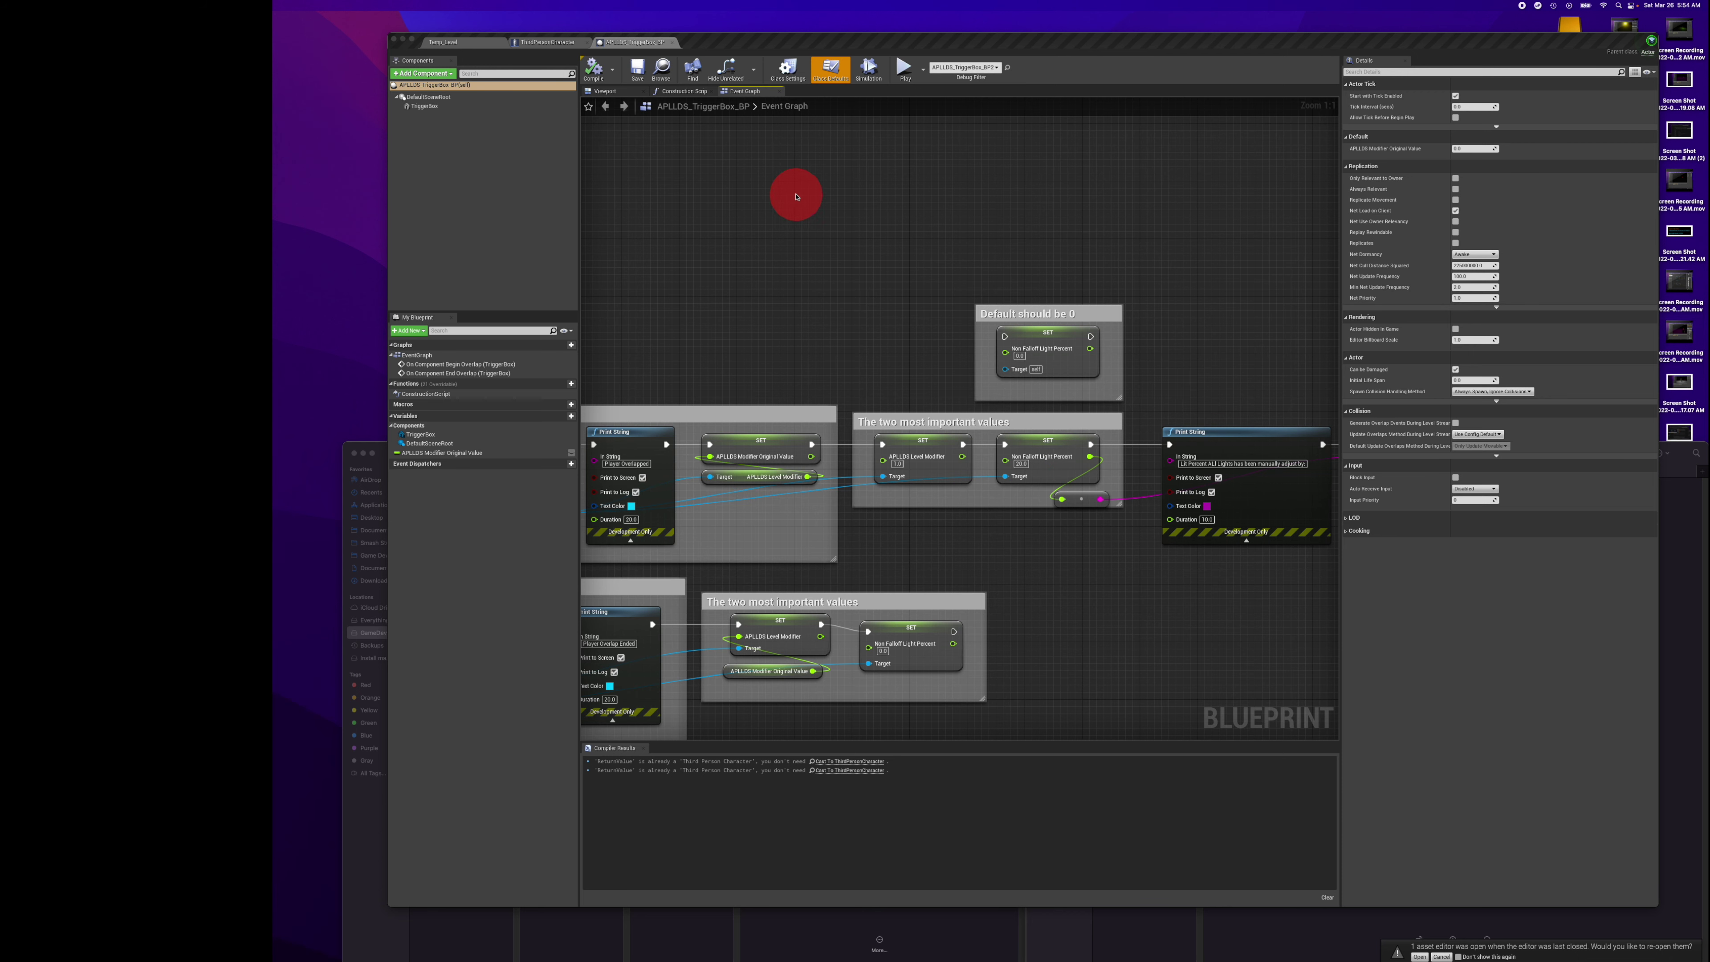
click(446, 43)
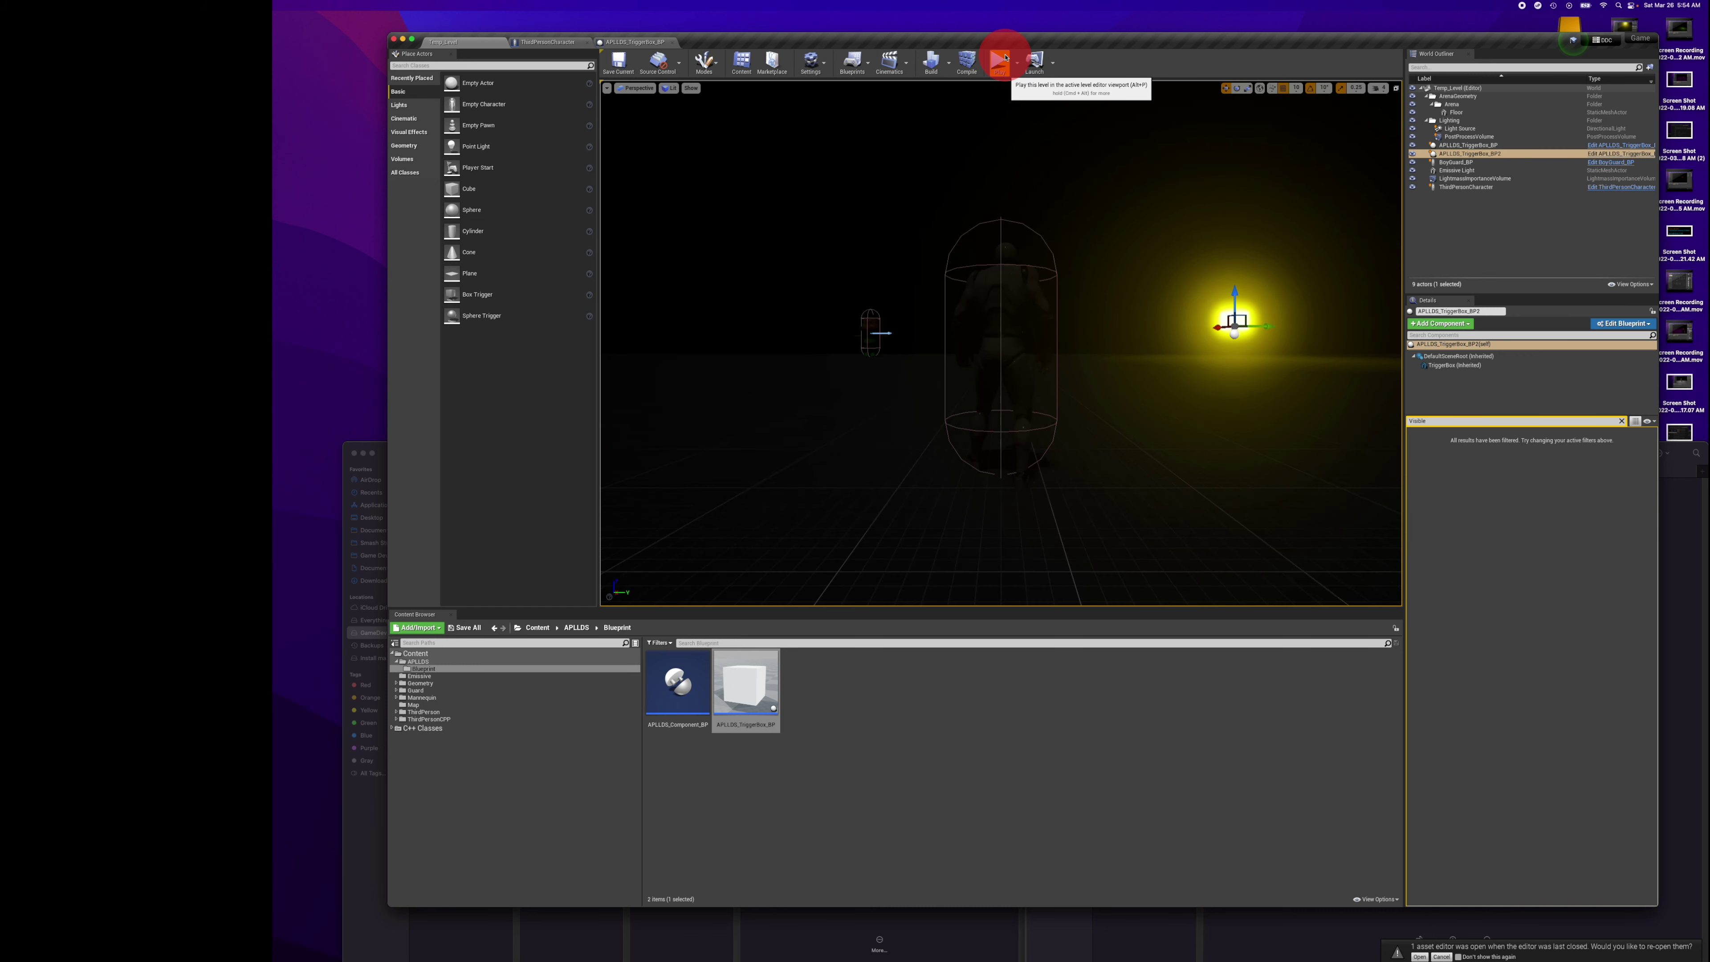
click(1001, 59)
click(1101, 298)
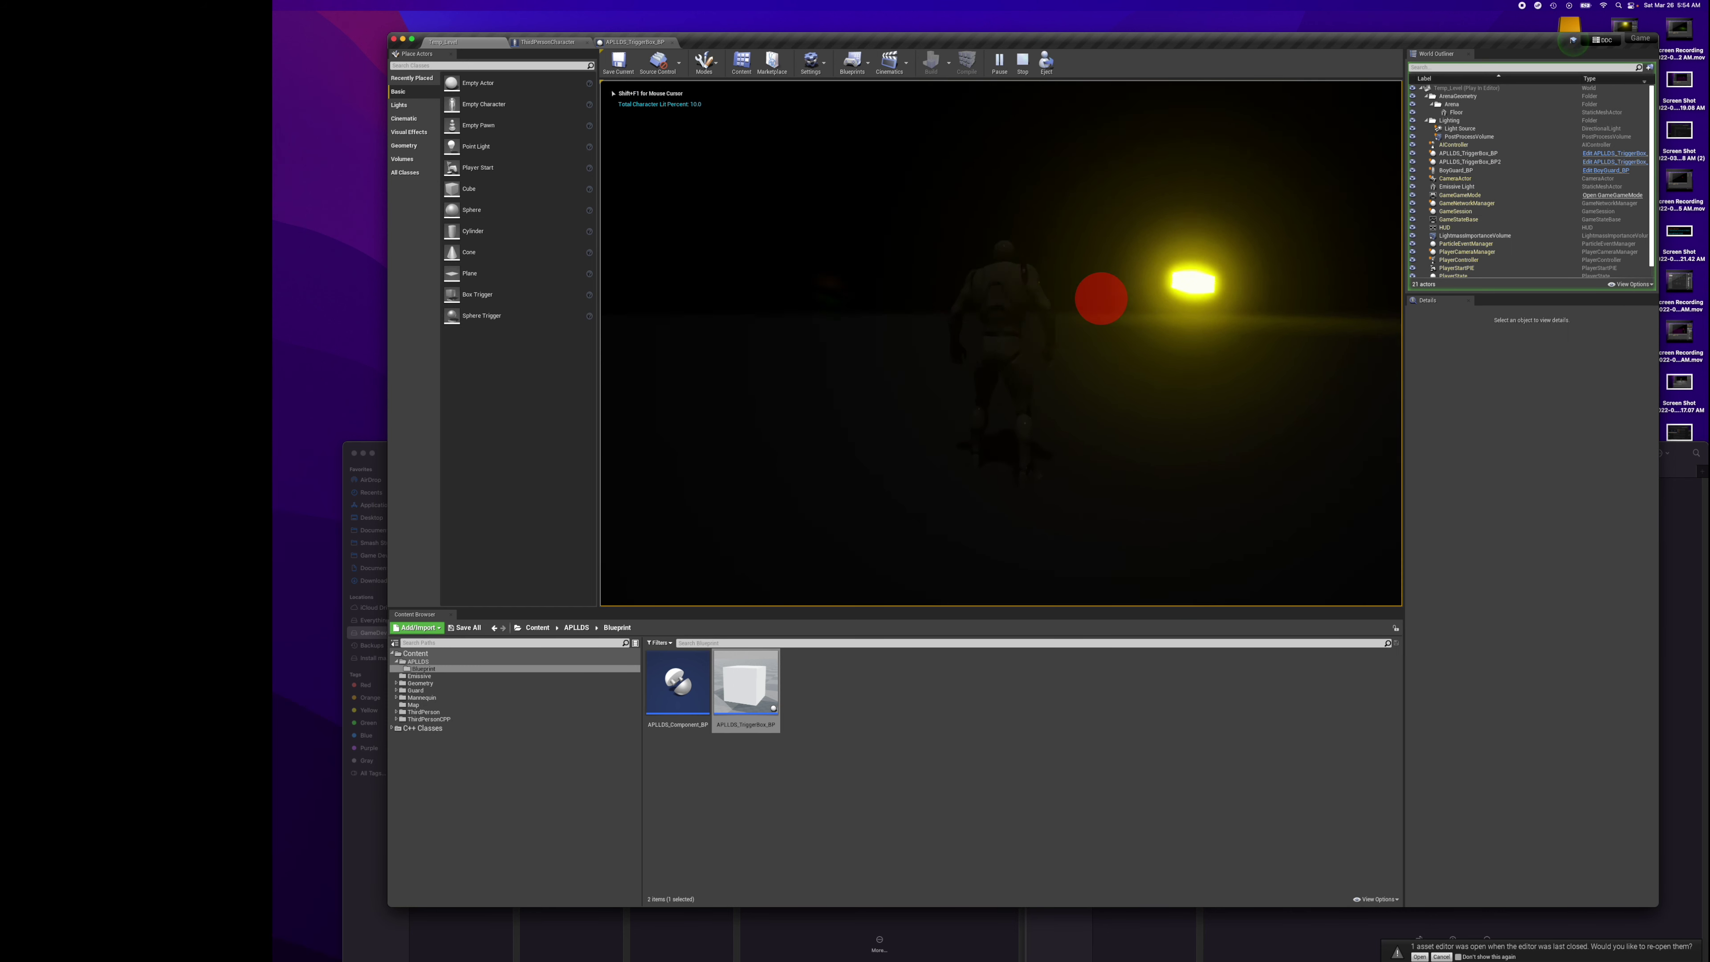
key(w)
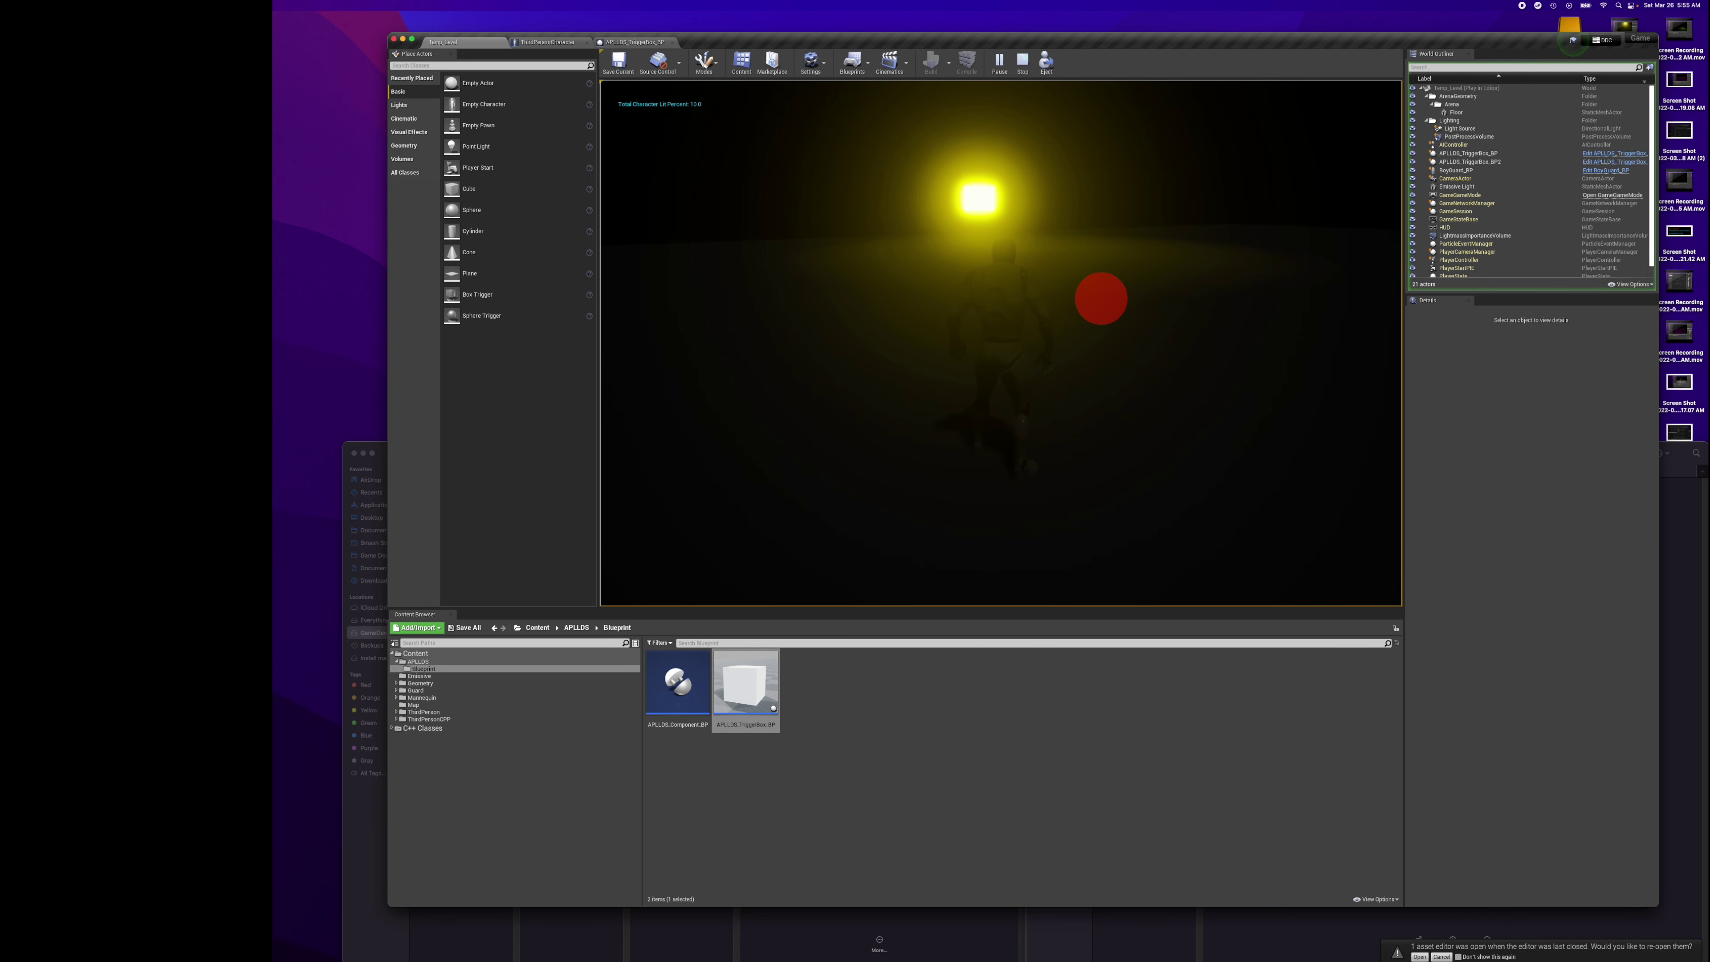
key(w)
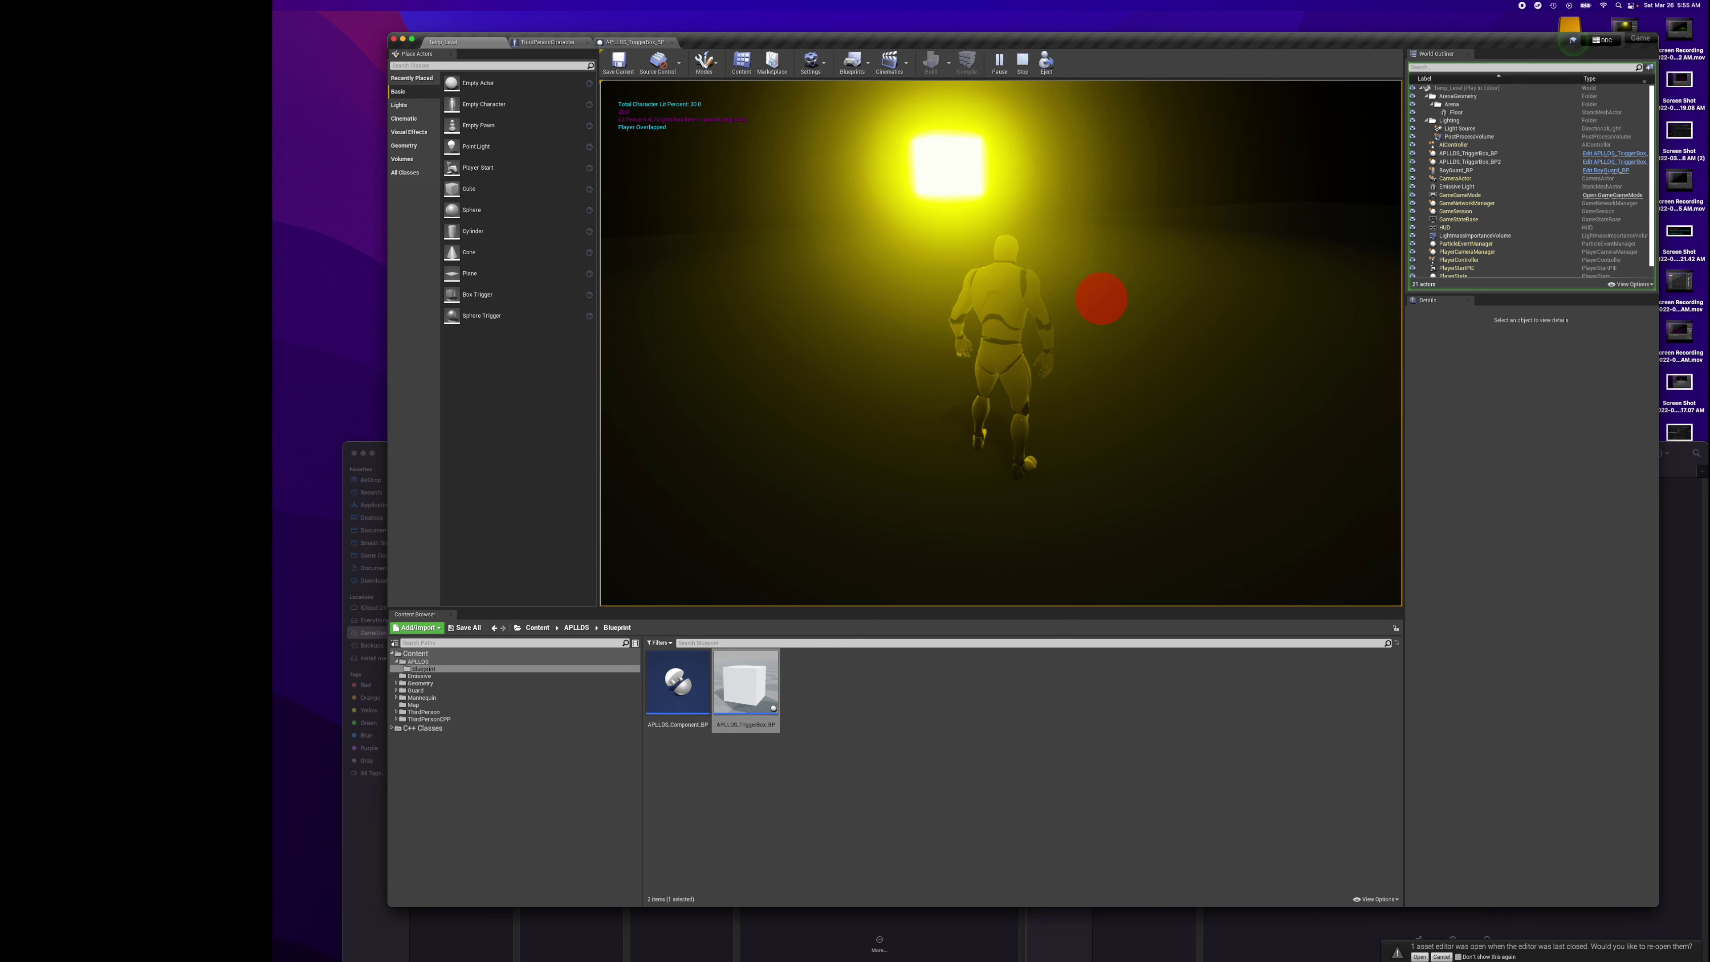
key(w)
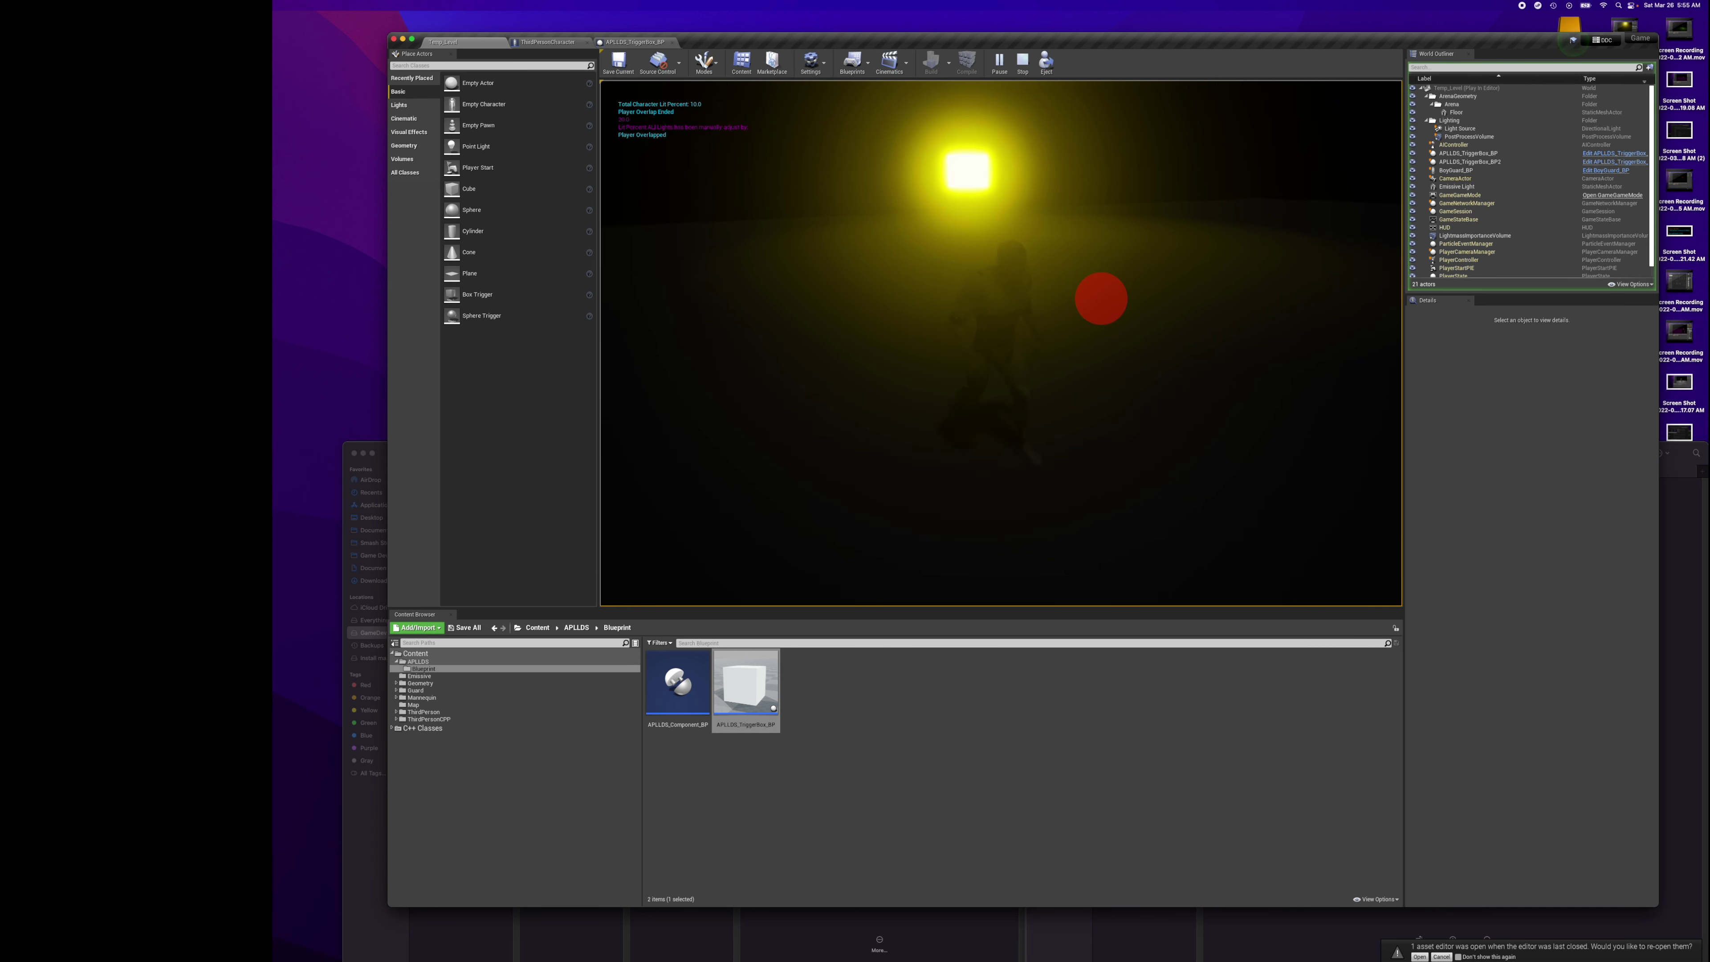
key(d)
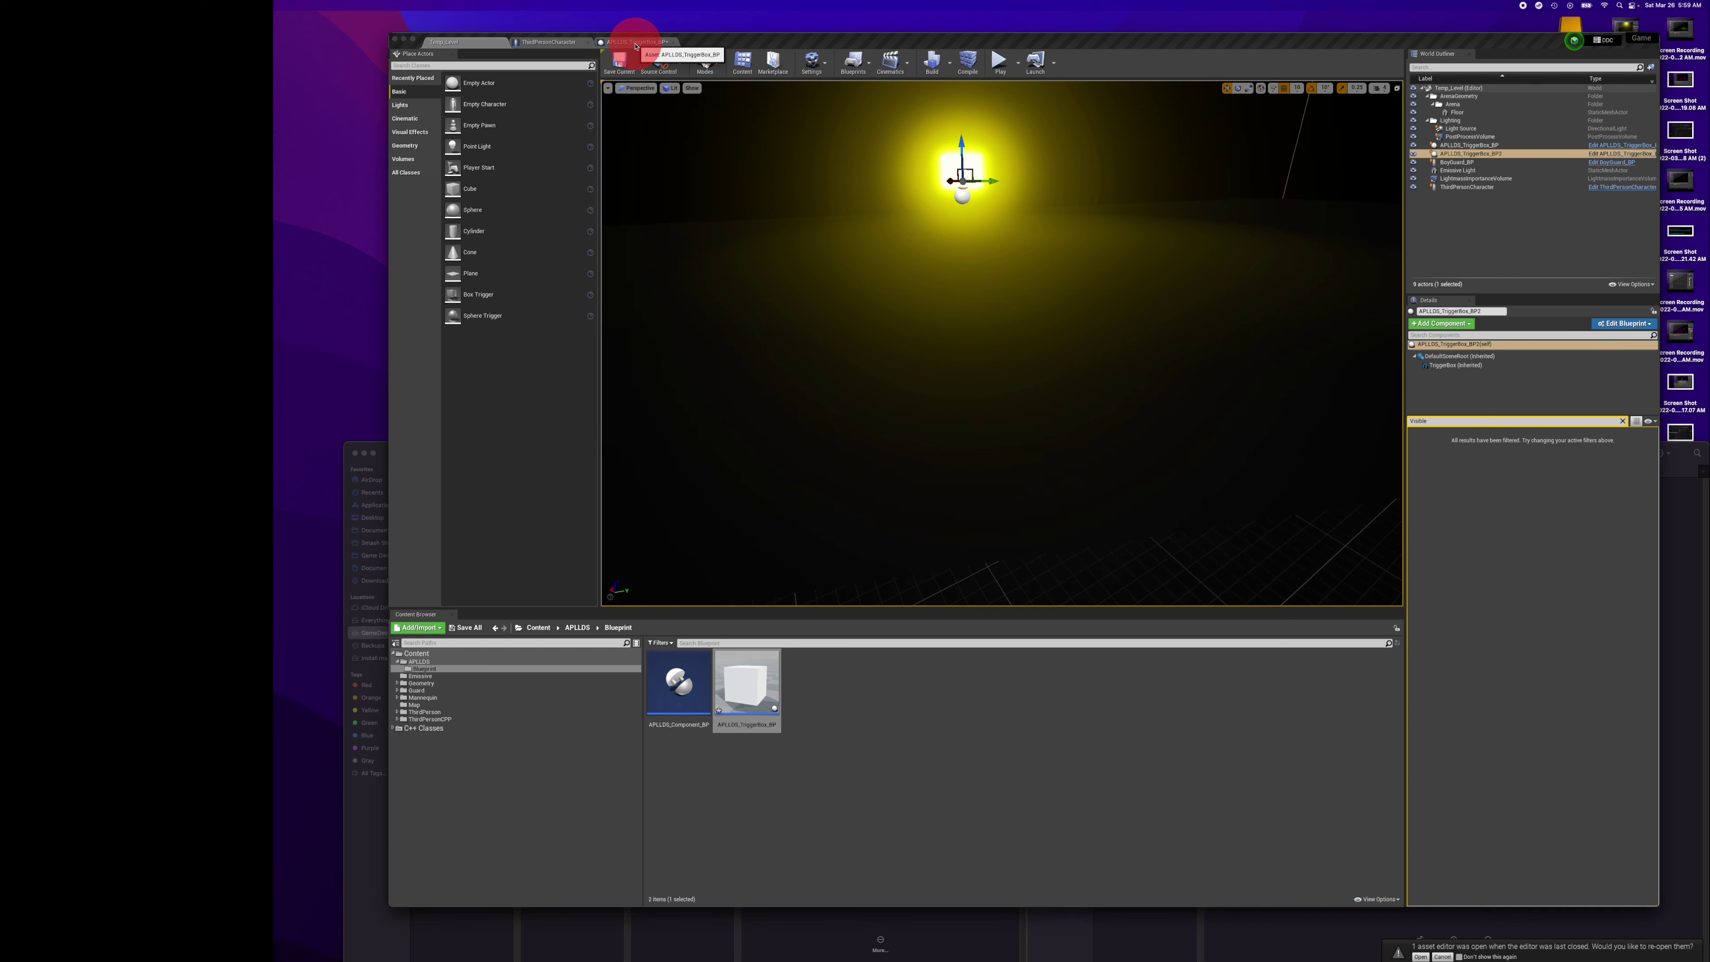
Inspect the APLLDS Level Modifier and Non Falloff Light Percent setters in the APLLDS_TriggerBox_BP event graph.
click(637, 45)
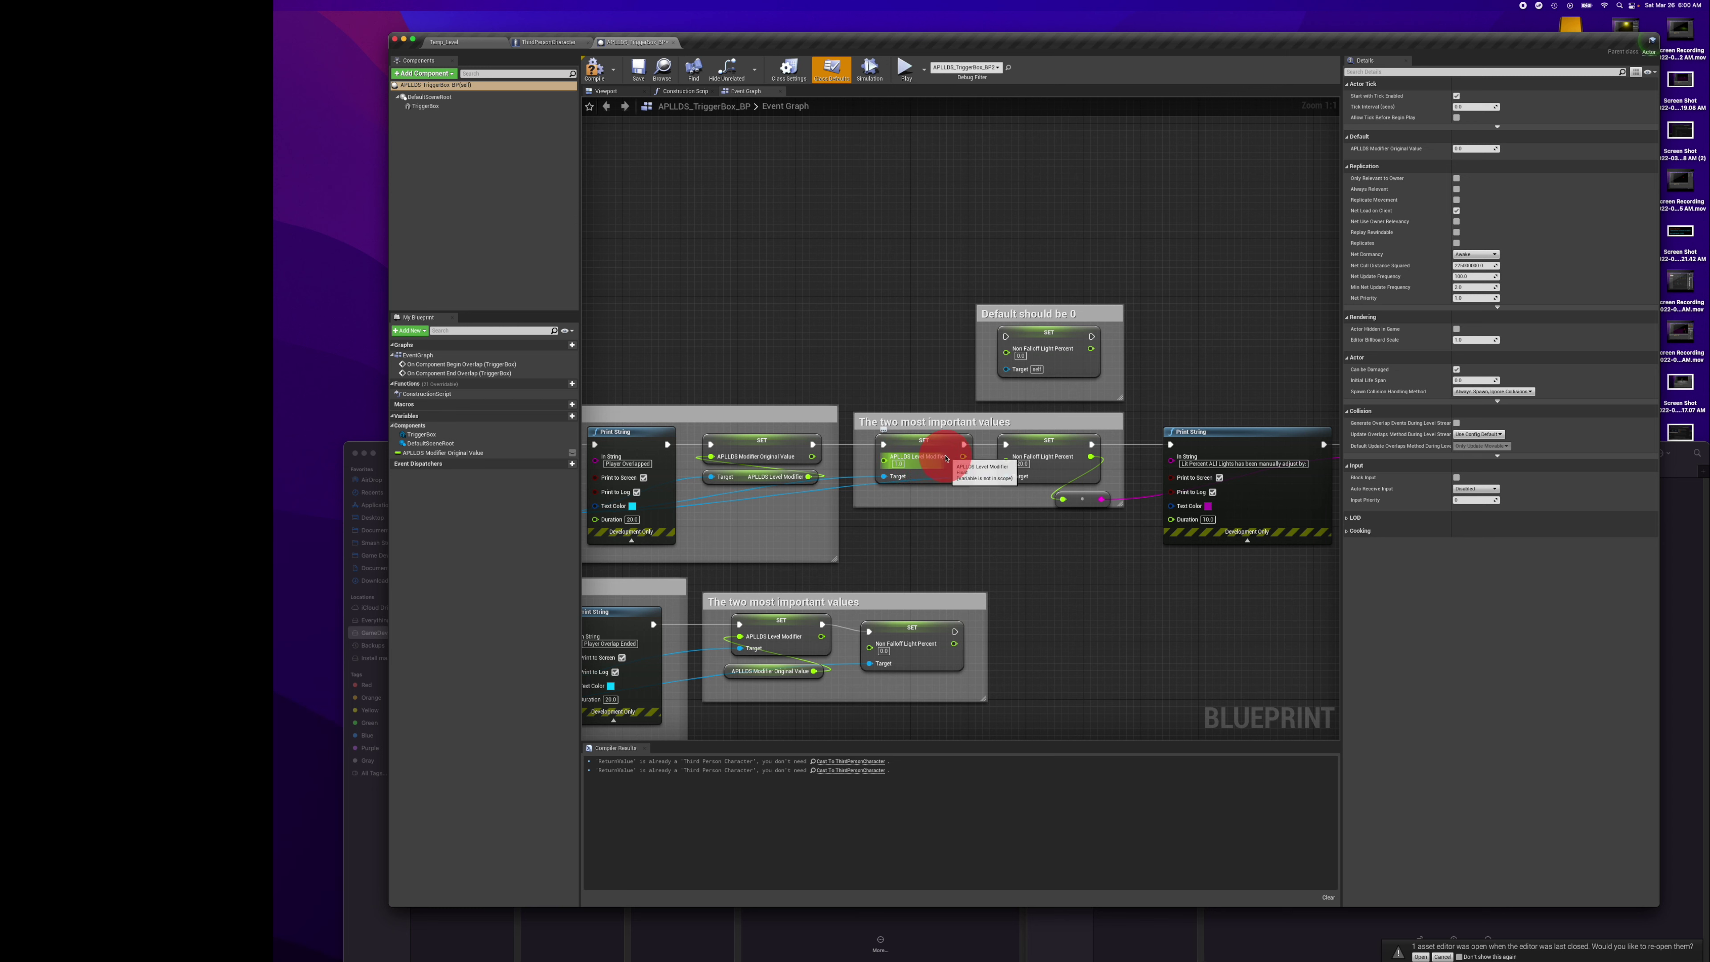
click(940, 474)
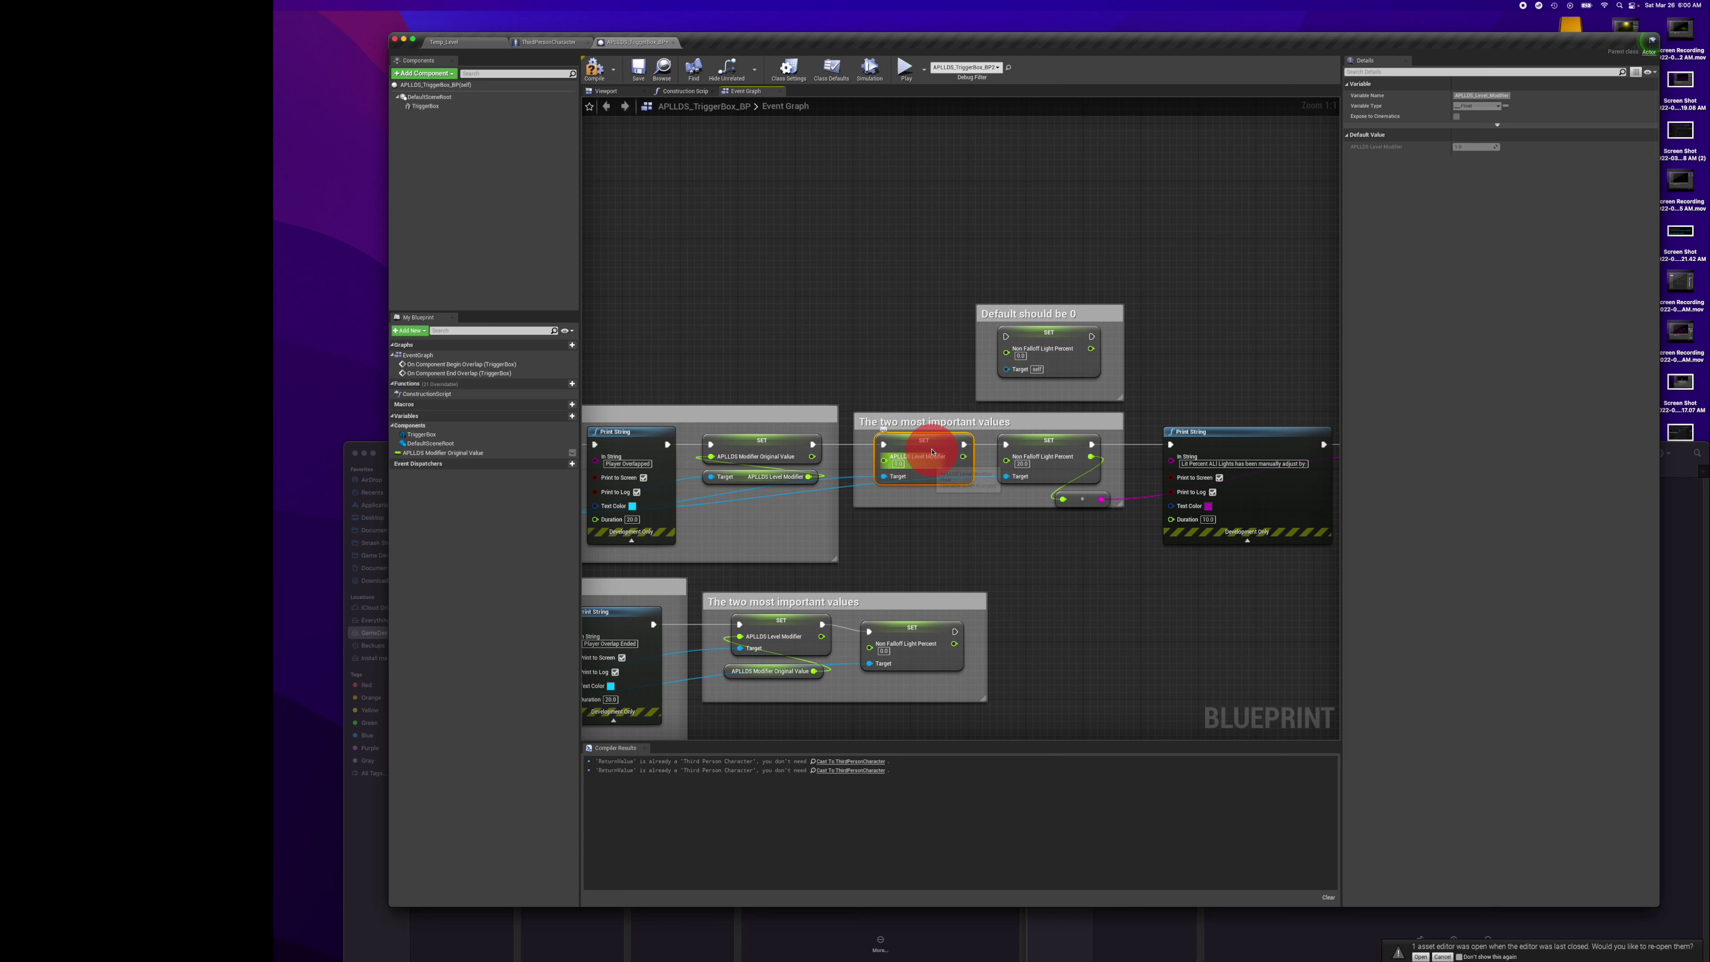
click(1057, 448)
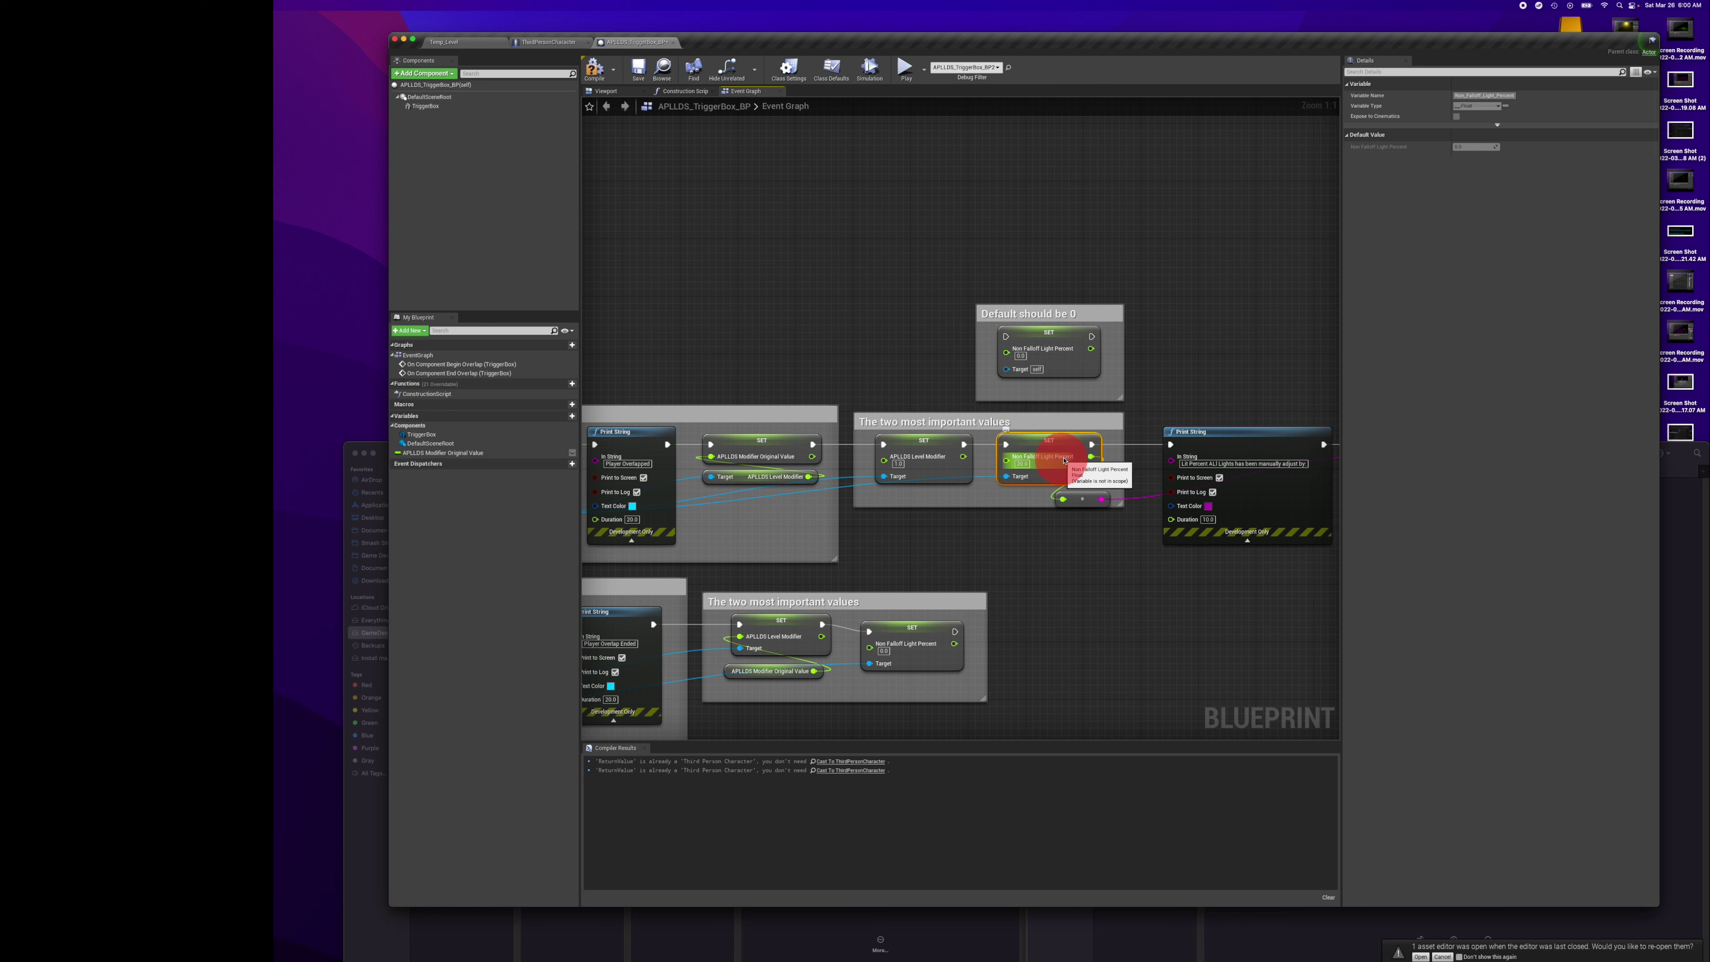
Try an APLLDS Level Modifier of 0.9 in the overlap setter and restore it to 1.
click(930, 441)
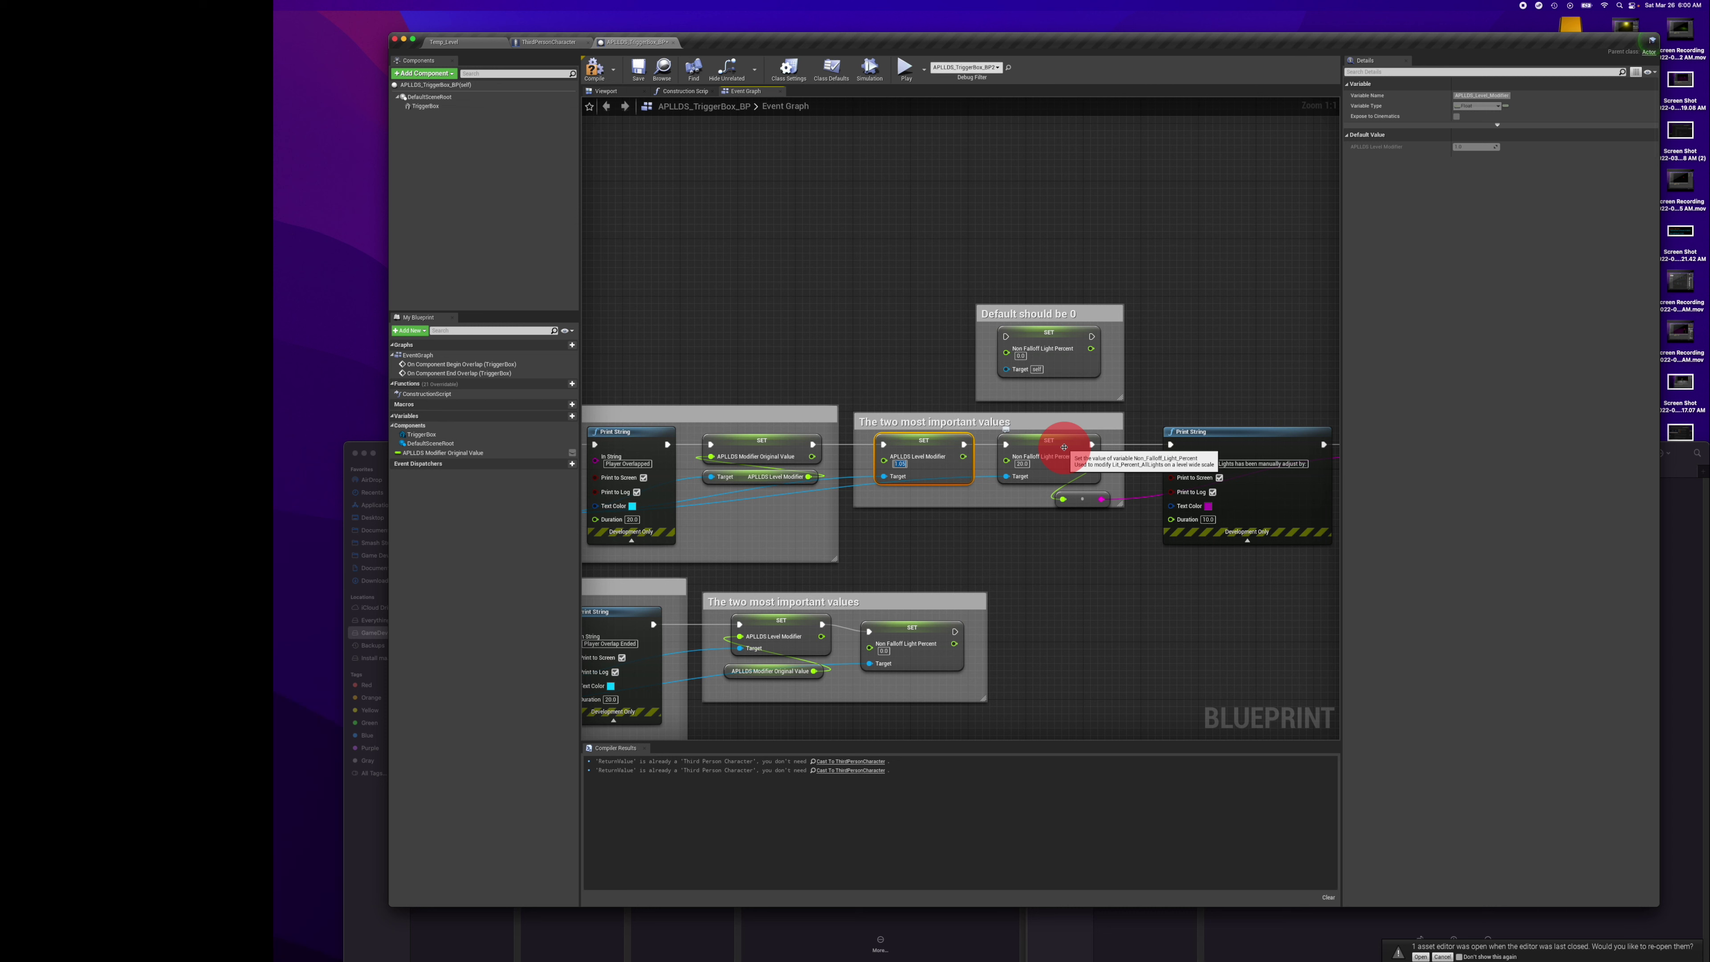
text(0.9)
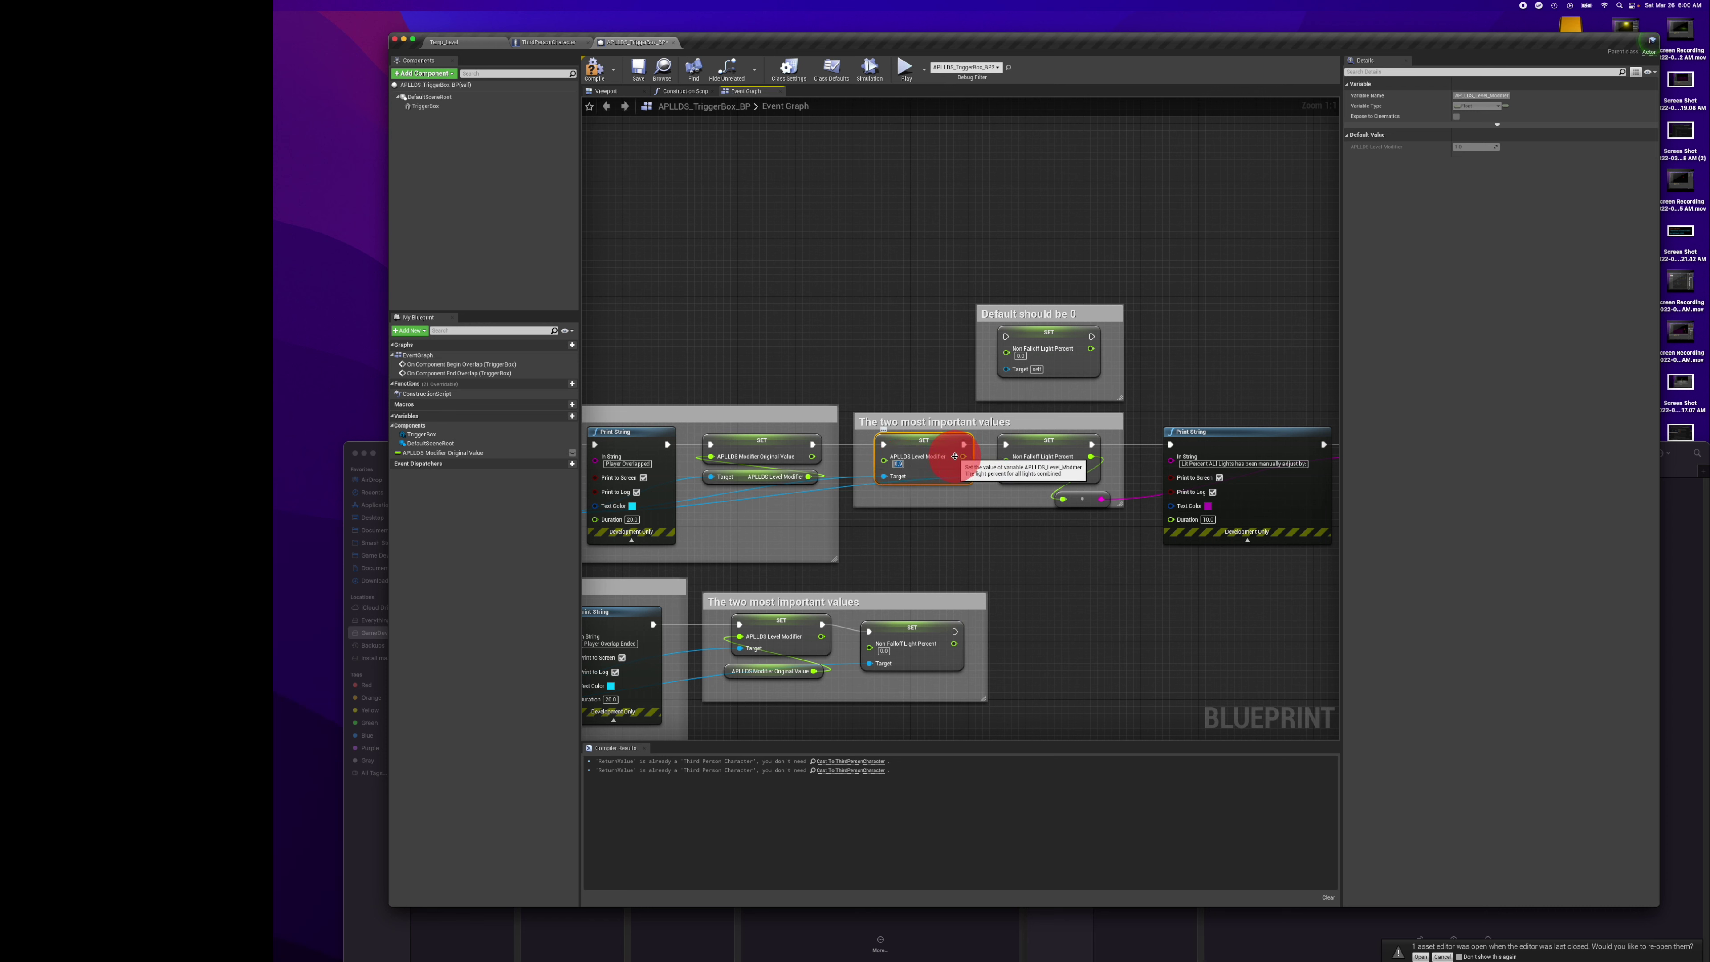
text(1)
key(Return)
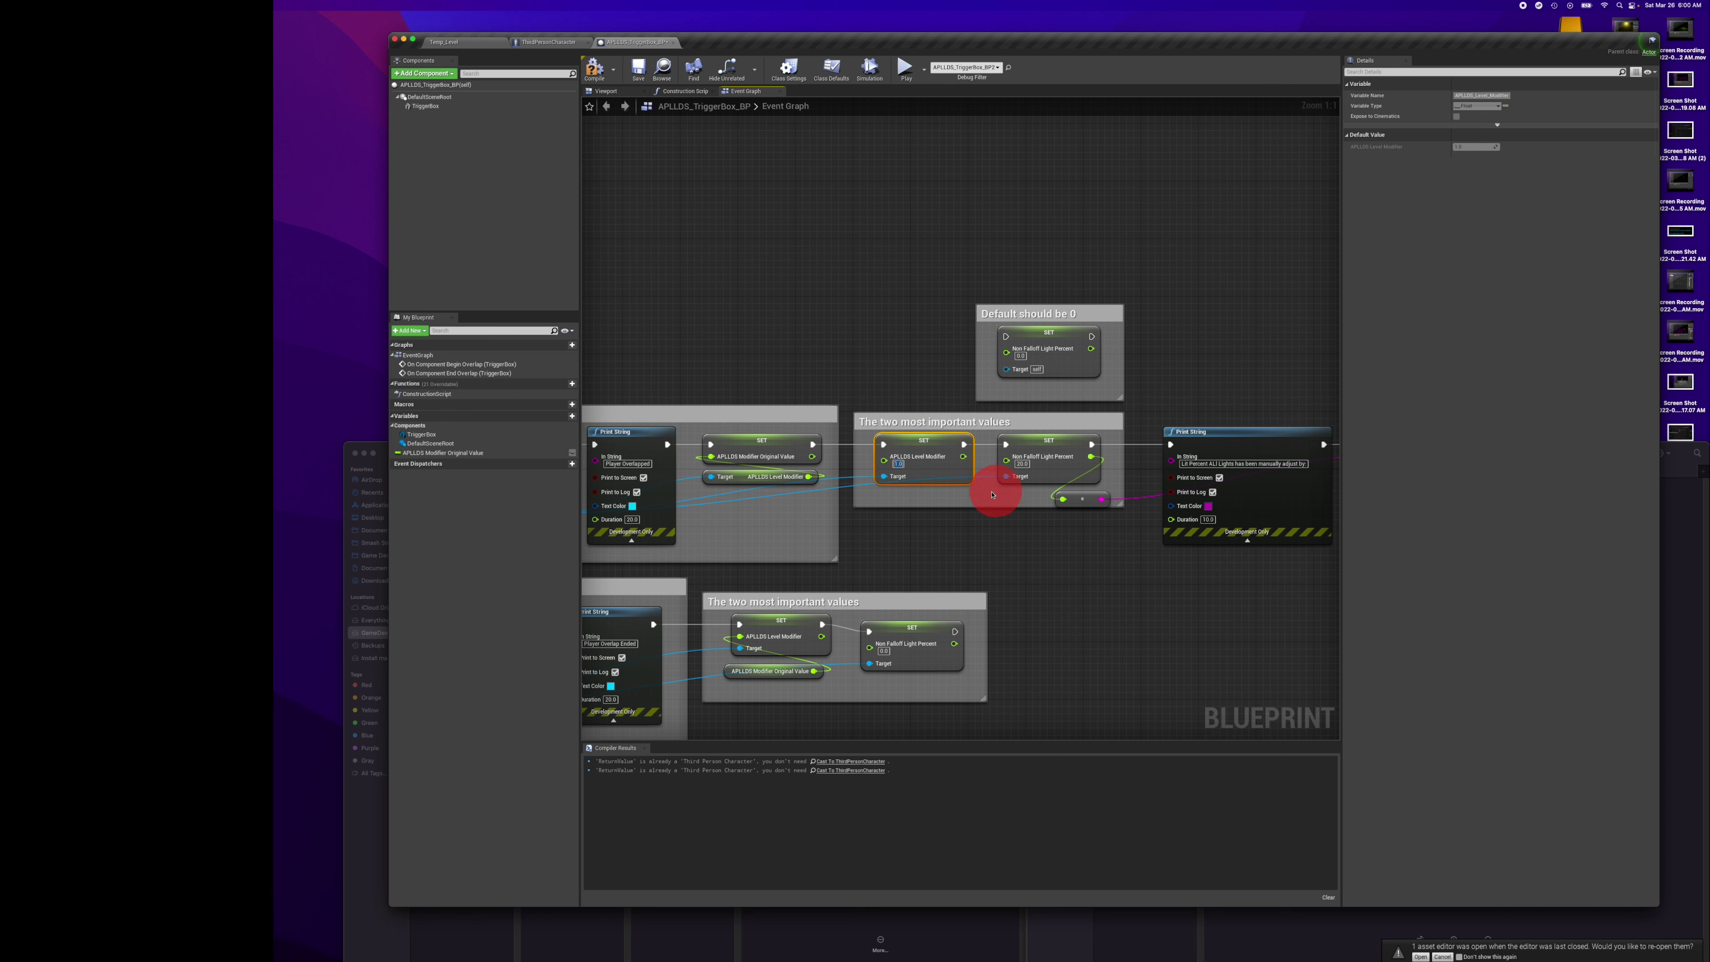
click(935, 468)
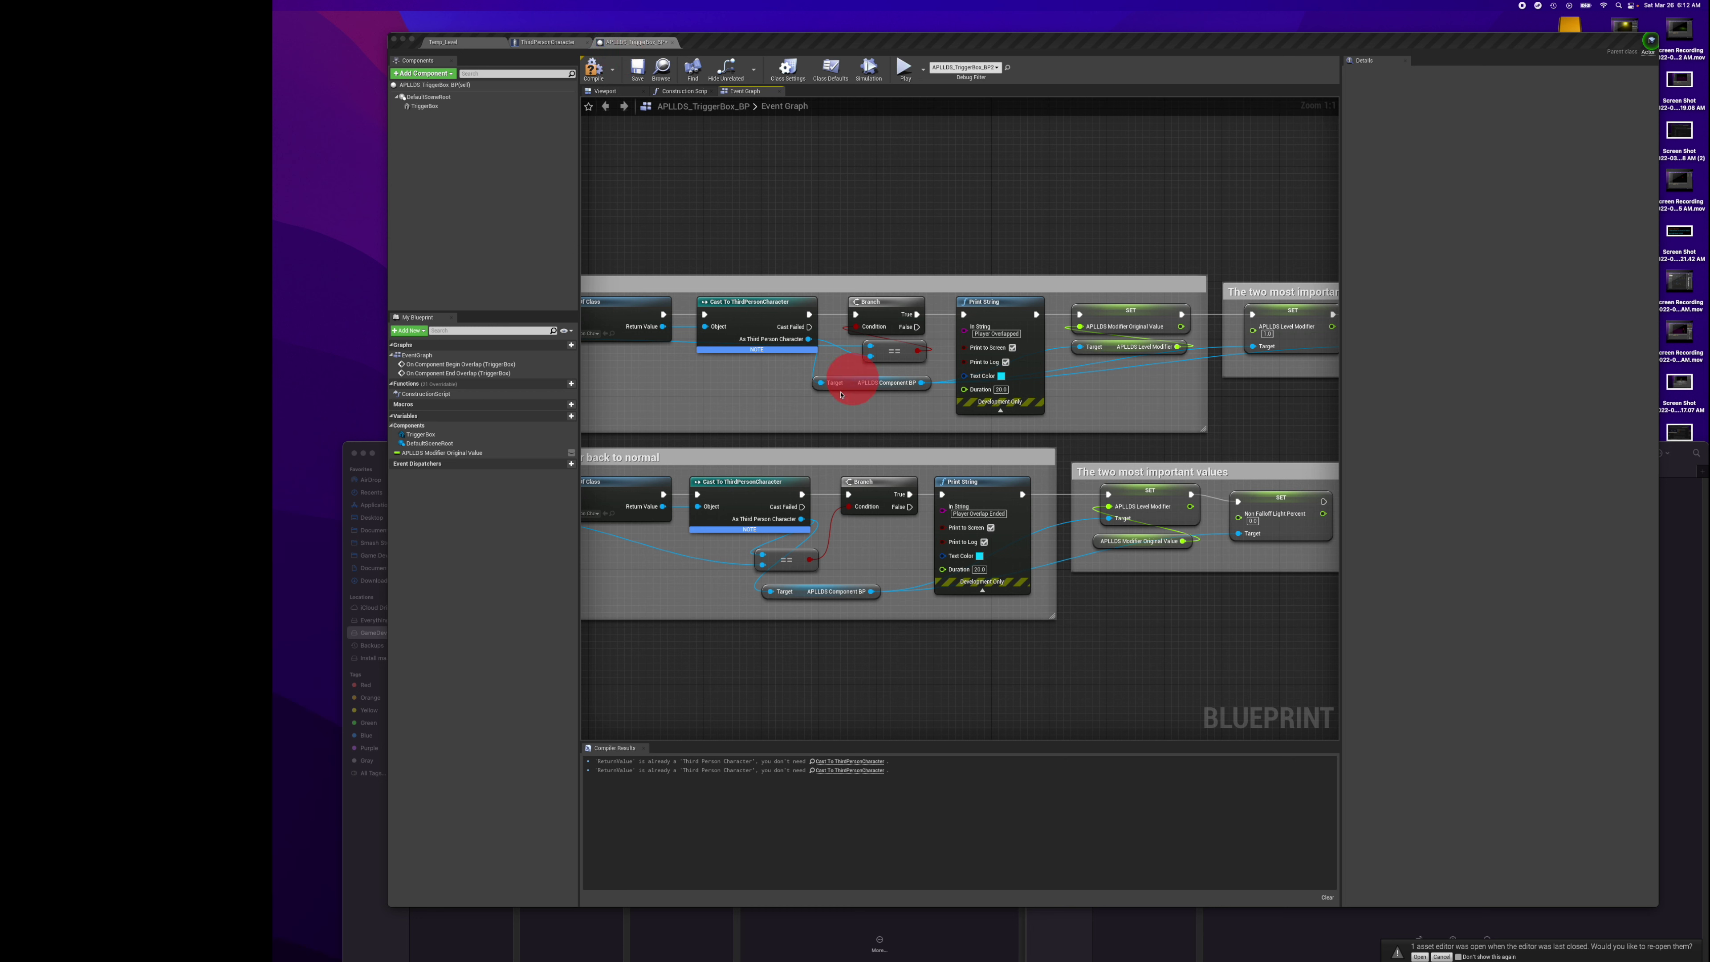
click(853, 386)
click(893, 383)
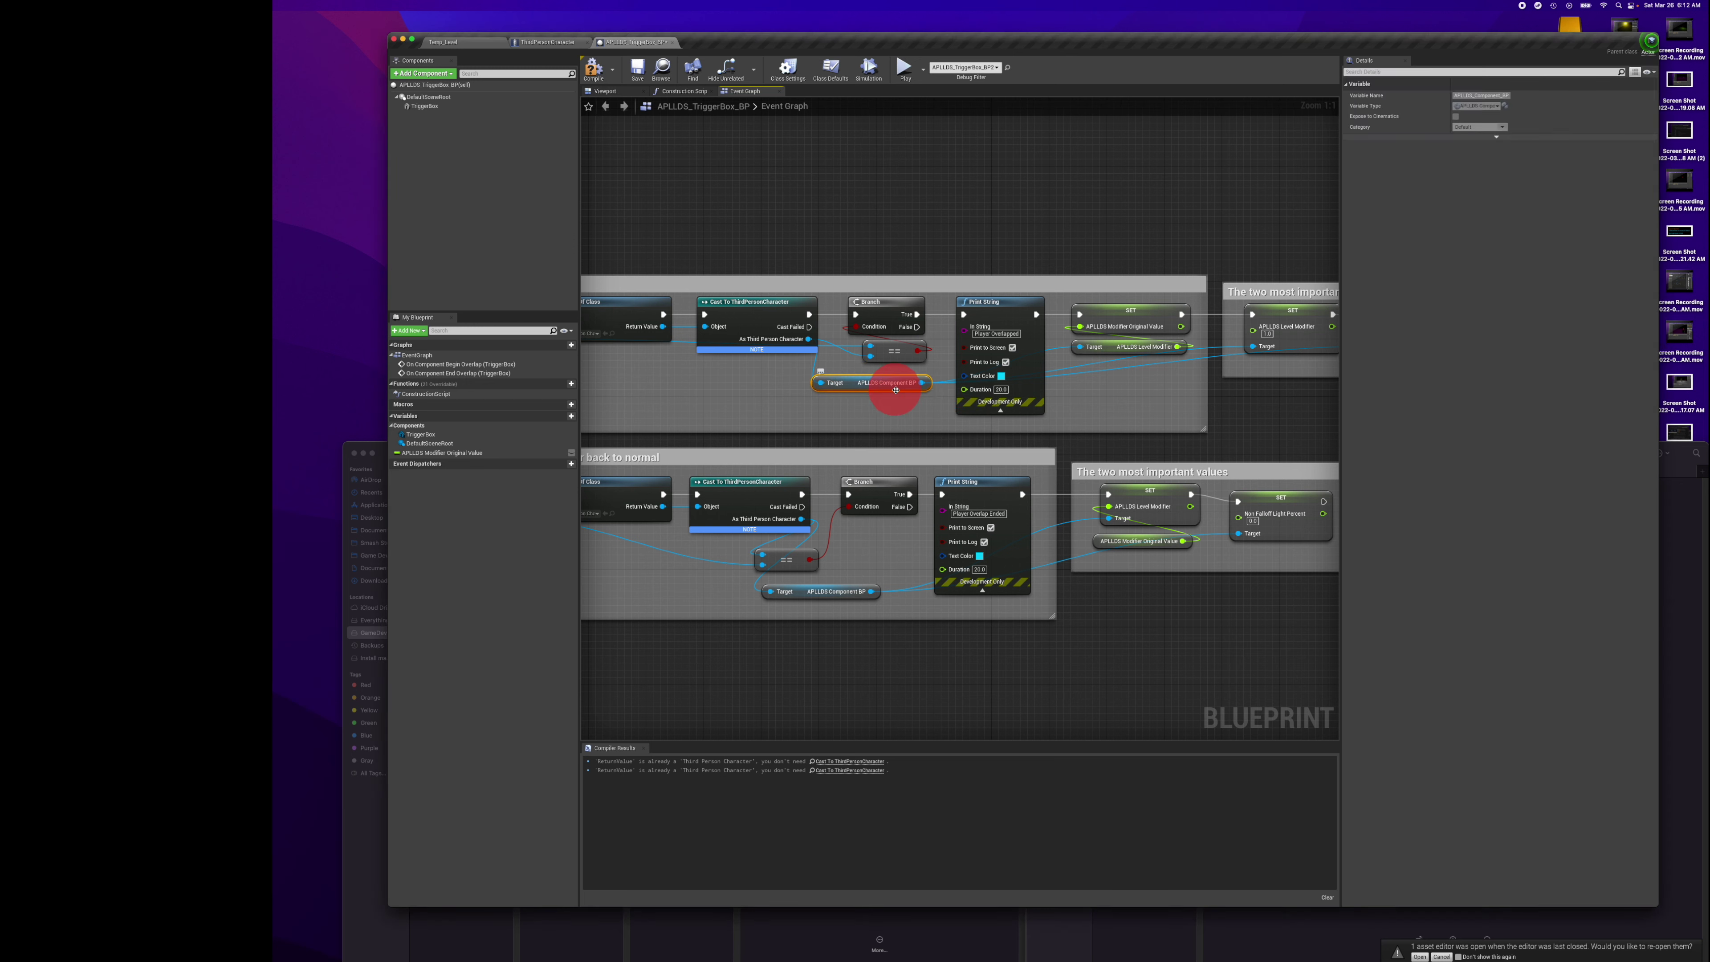
drag(921, 383, 978, 188)
click(812, 155)
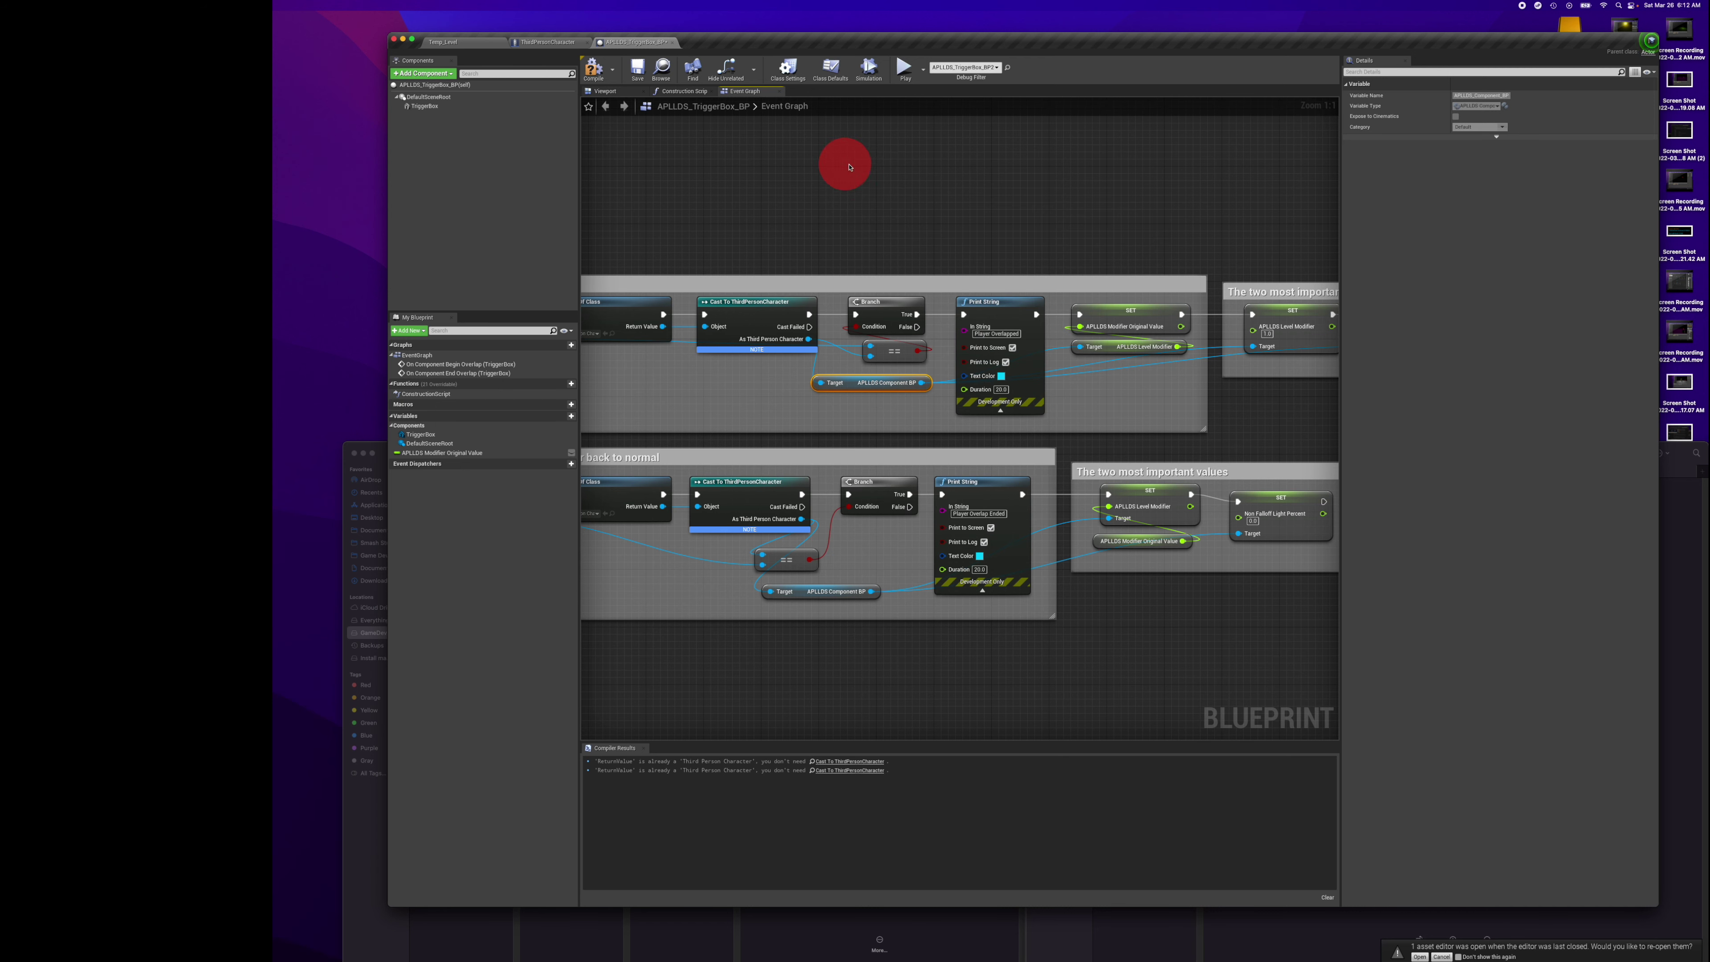
Review the Light Level Detection variables in the component settings screenshot and close it.
drag(273, 266, 833, 187)
click(586, 245)
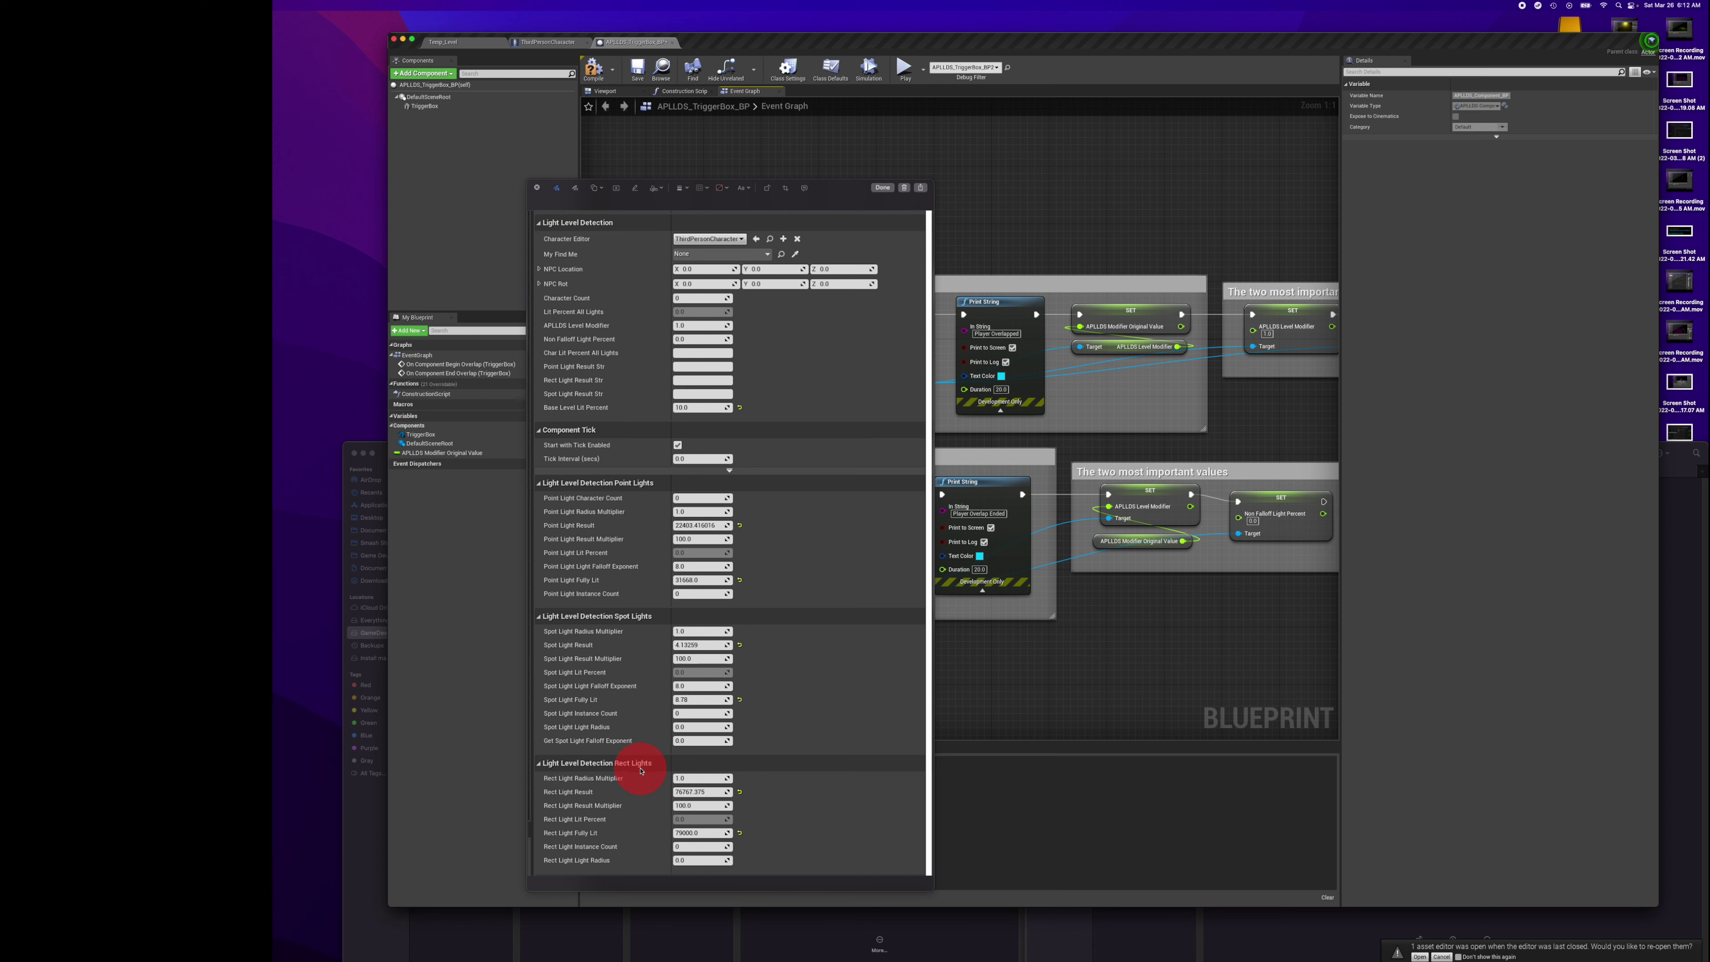
drag(817, 190, 508, 229)
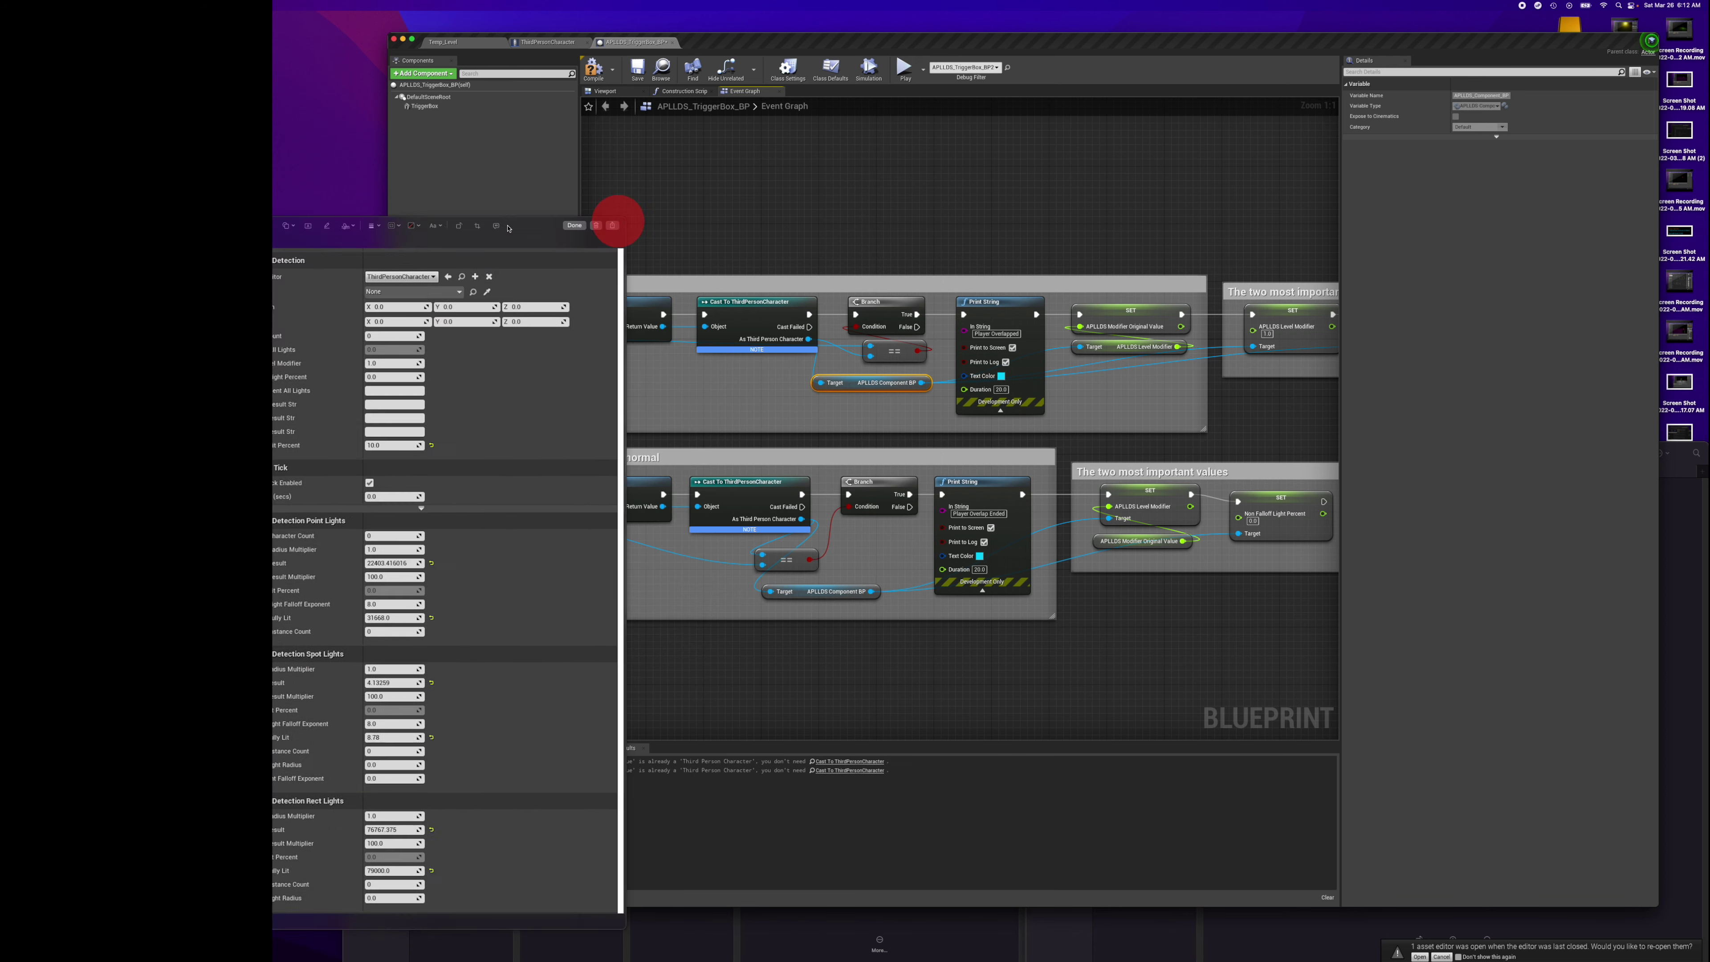
click(574, 225)
click(863, 237)
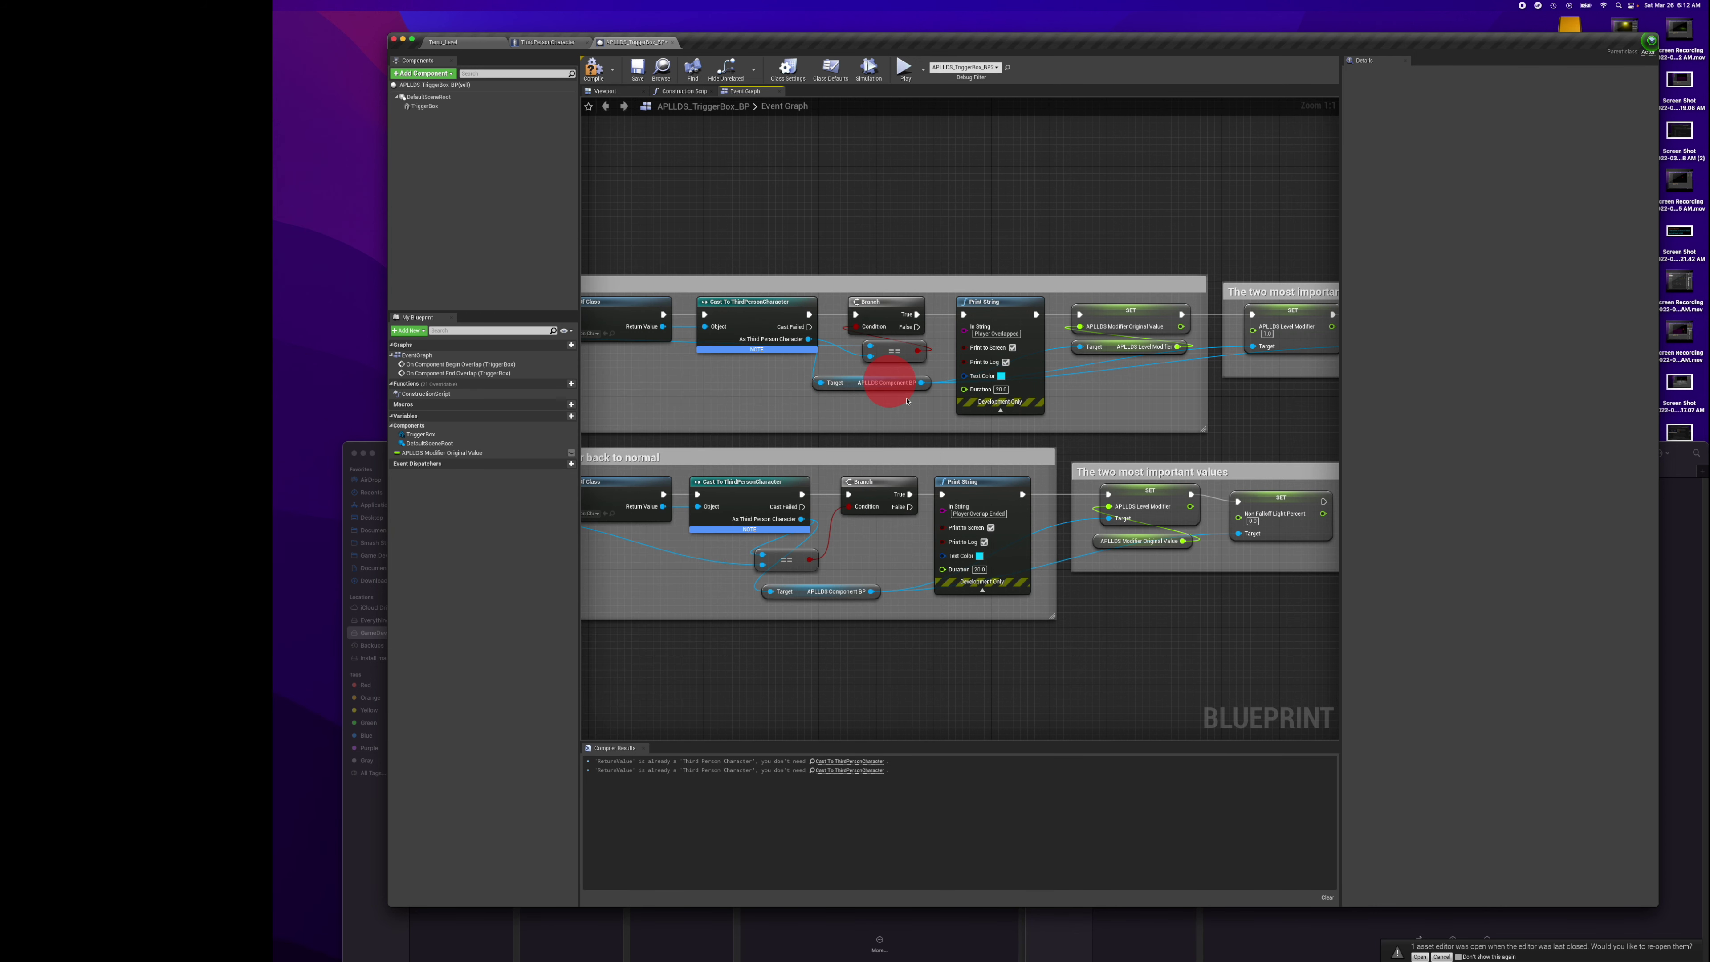
click(899, 385)
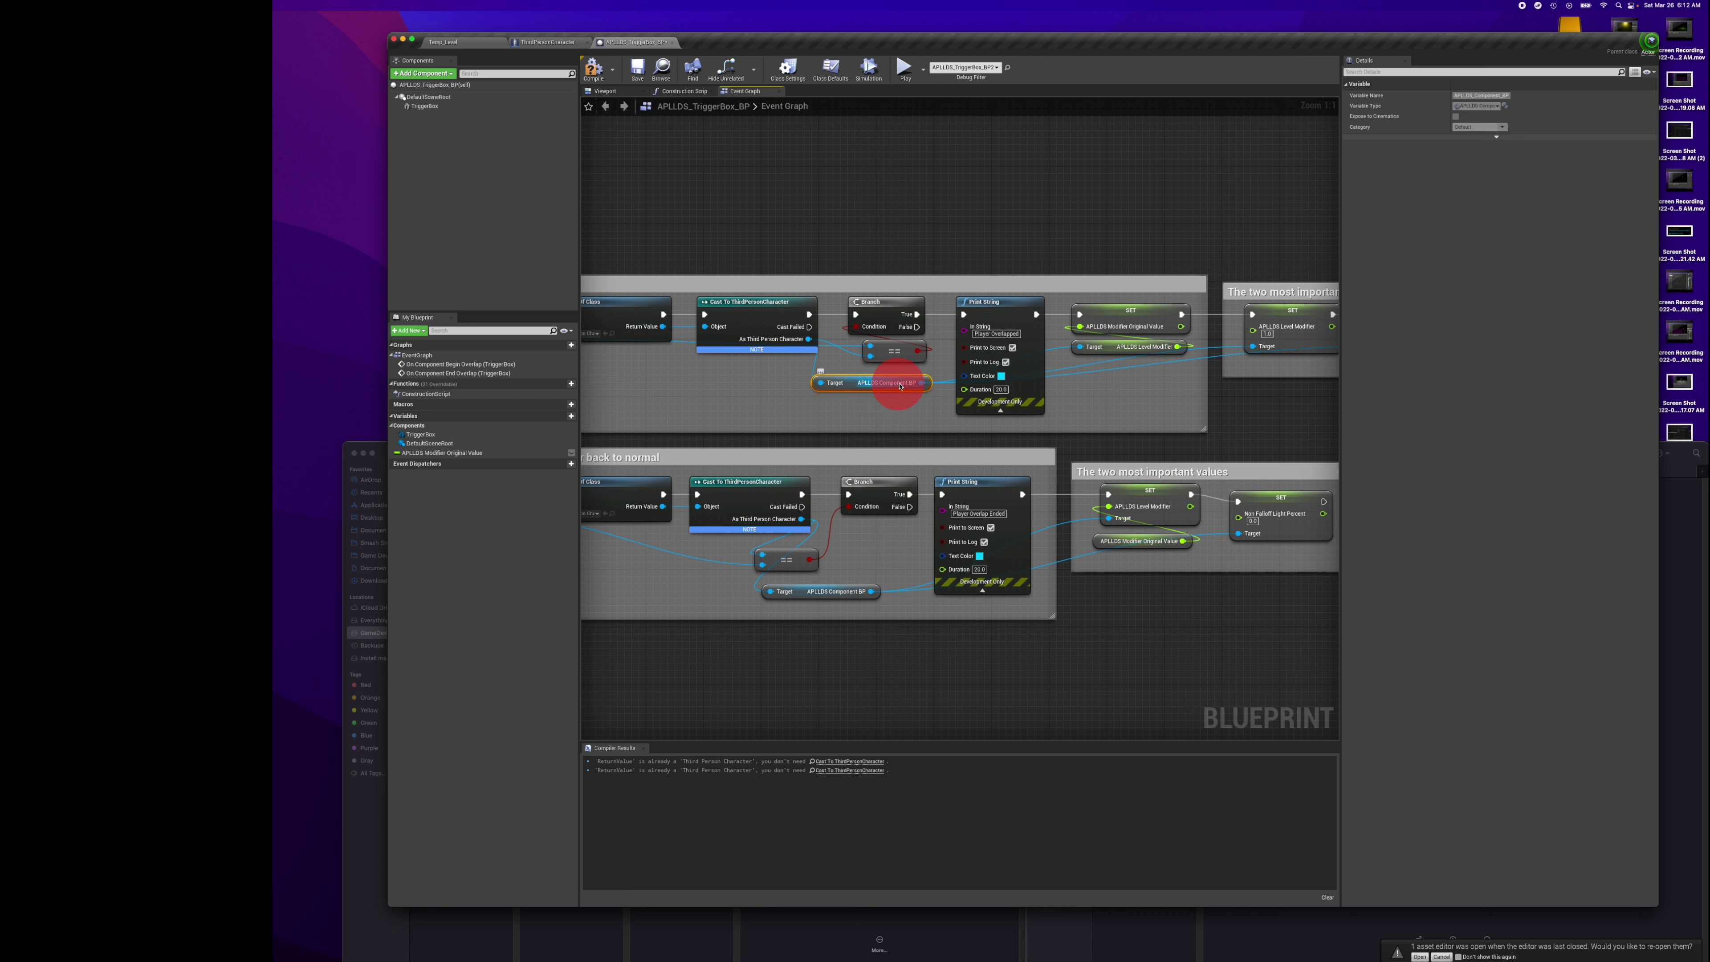
drag(921, 382, 954, 202)
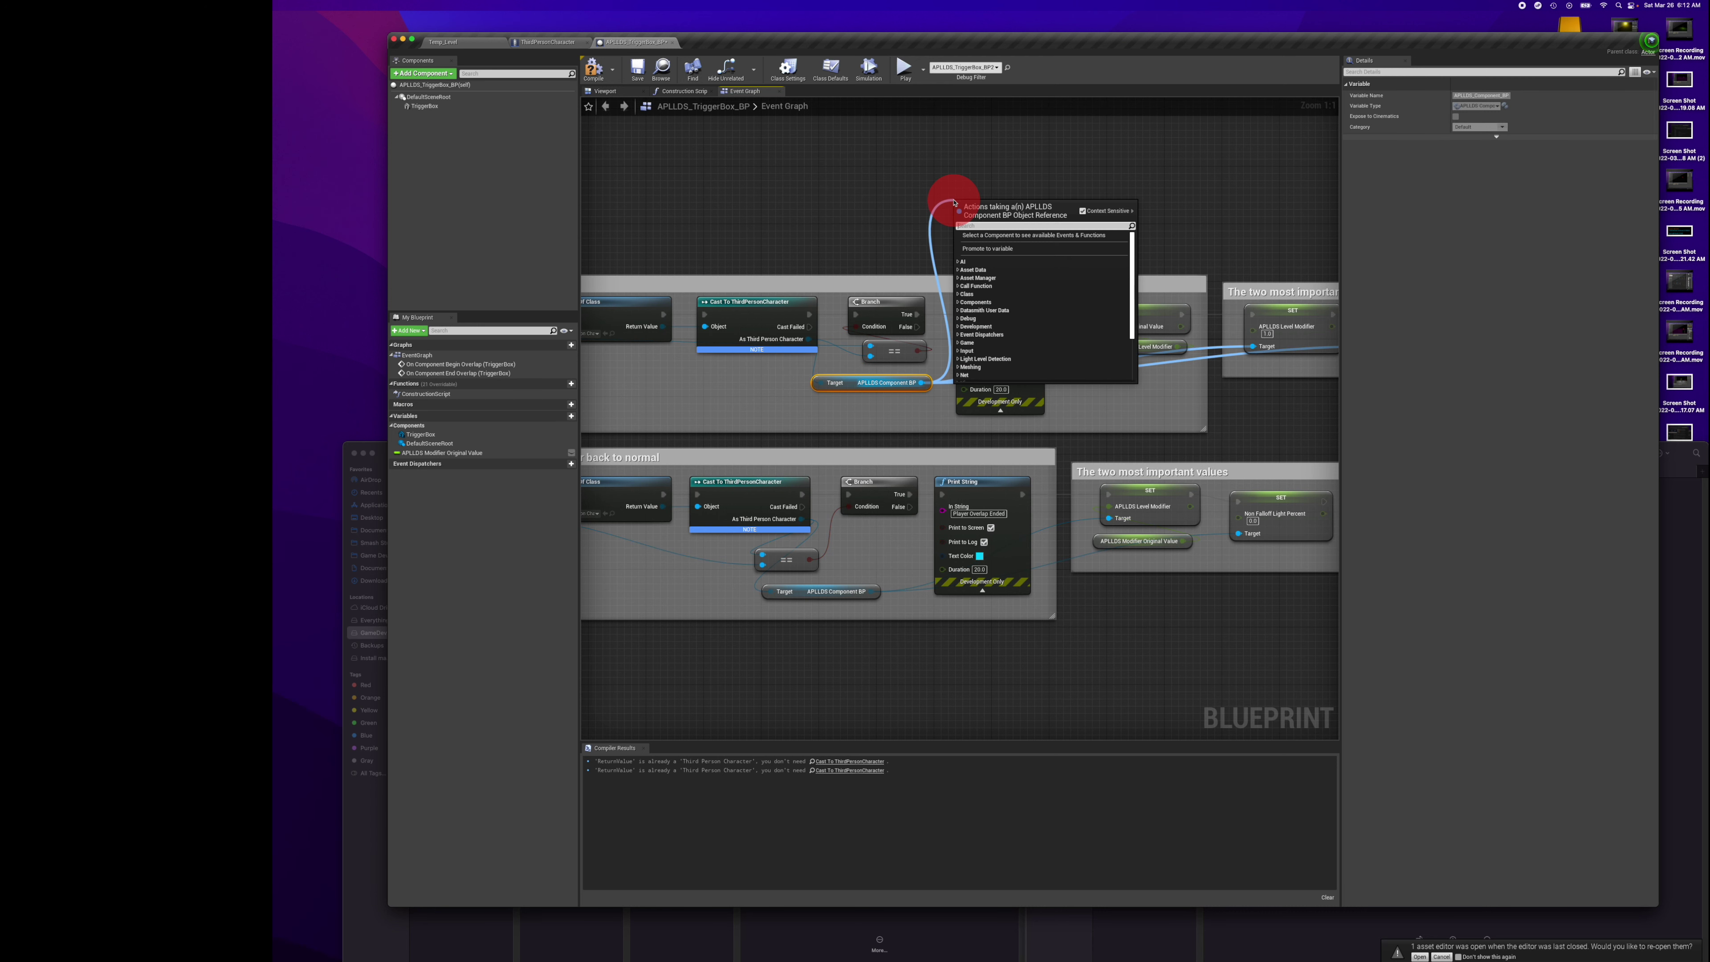
click(988, 225)
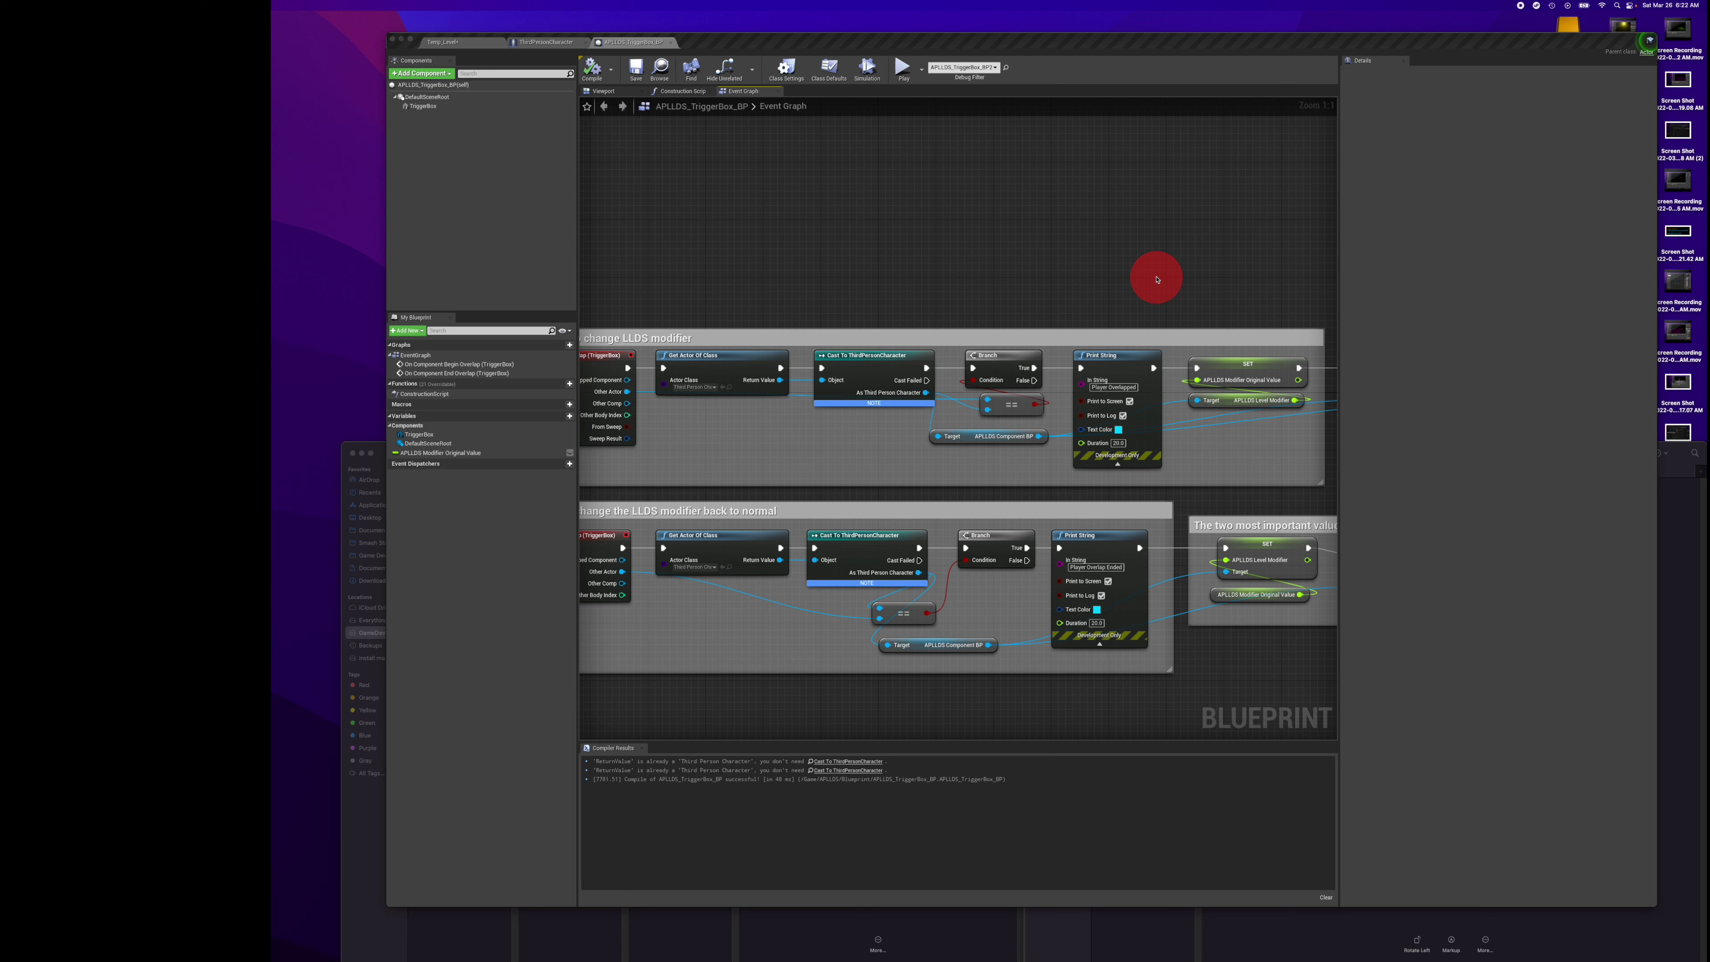
Add a Set Point Light Fully Lit node from the overlap APLLDS Component BP reference and place it after the last Print String.
click(968, 439)
drag(1040, 435, 1132, 196)
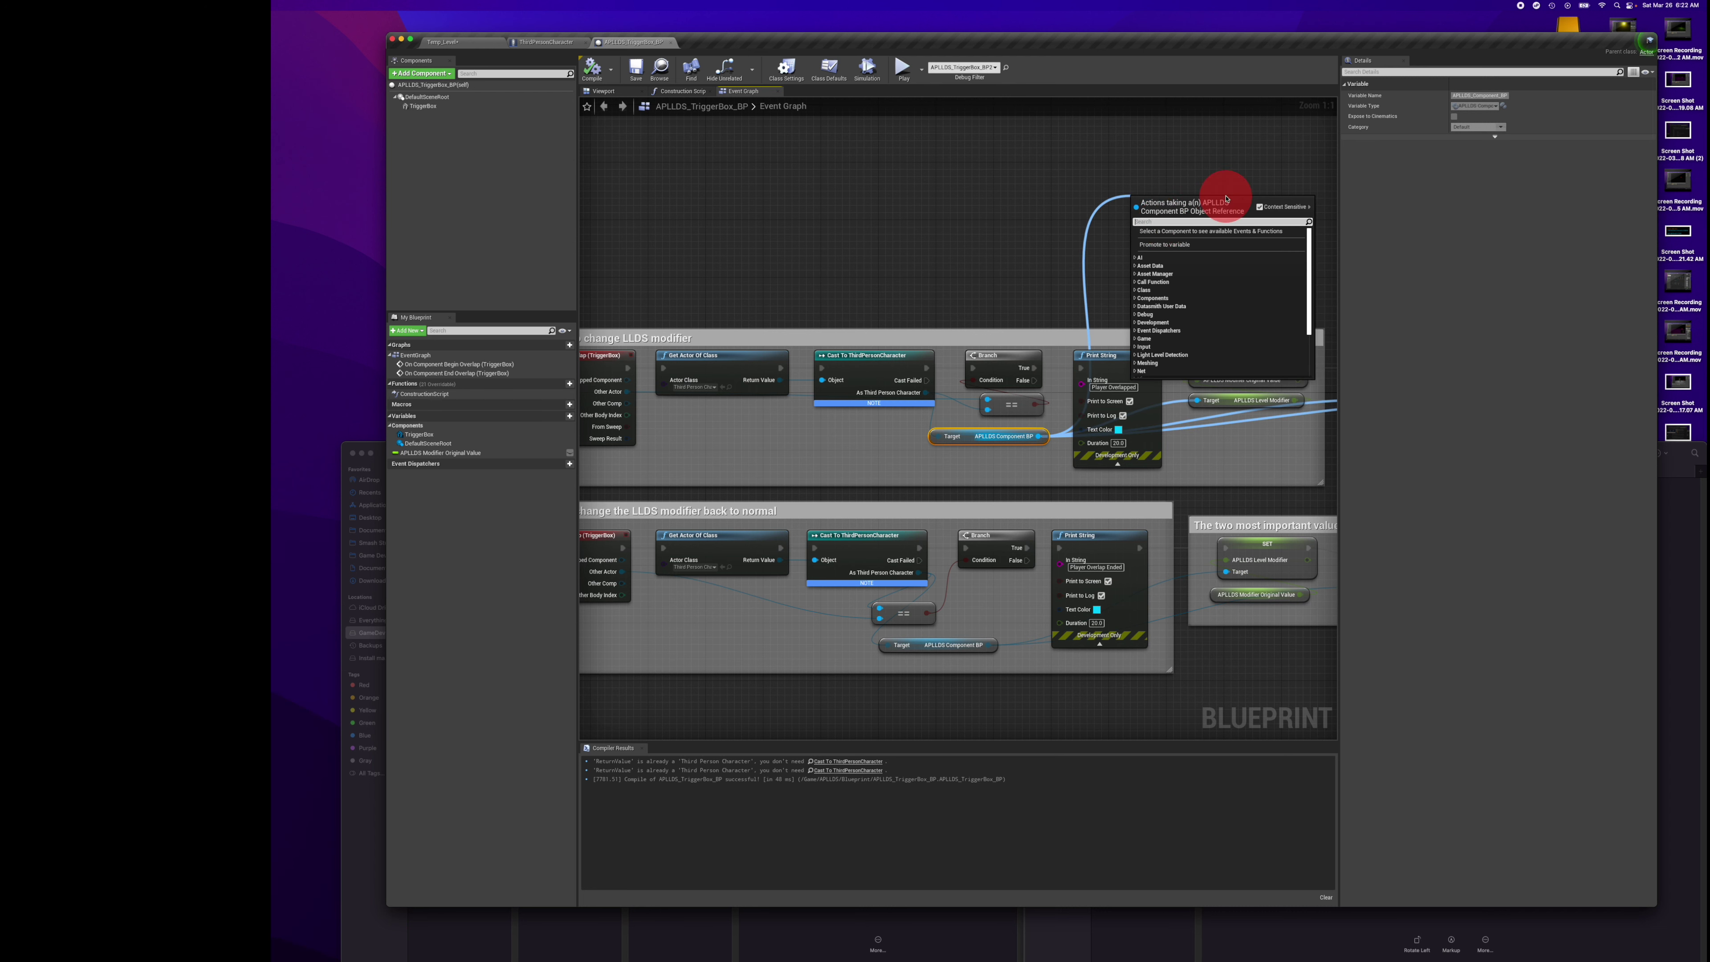
text(Point)
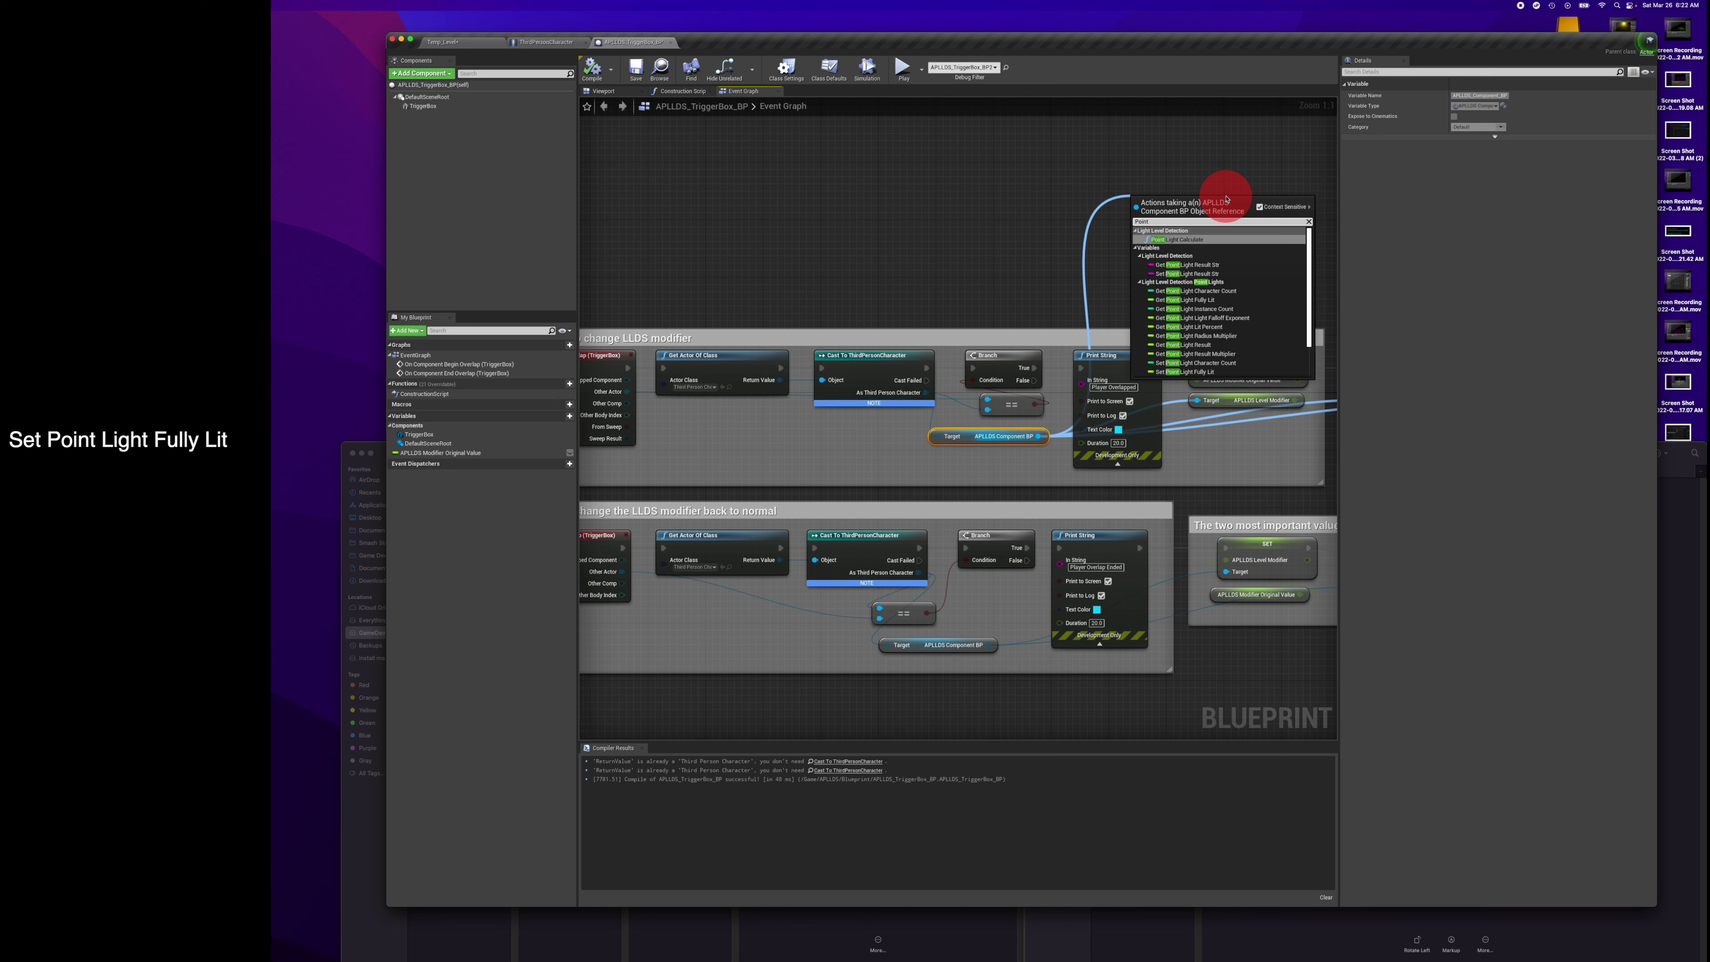
text( Light Full)
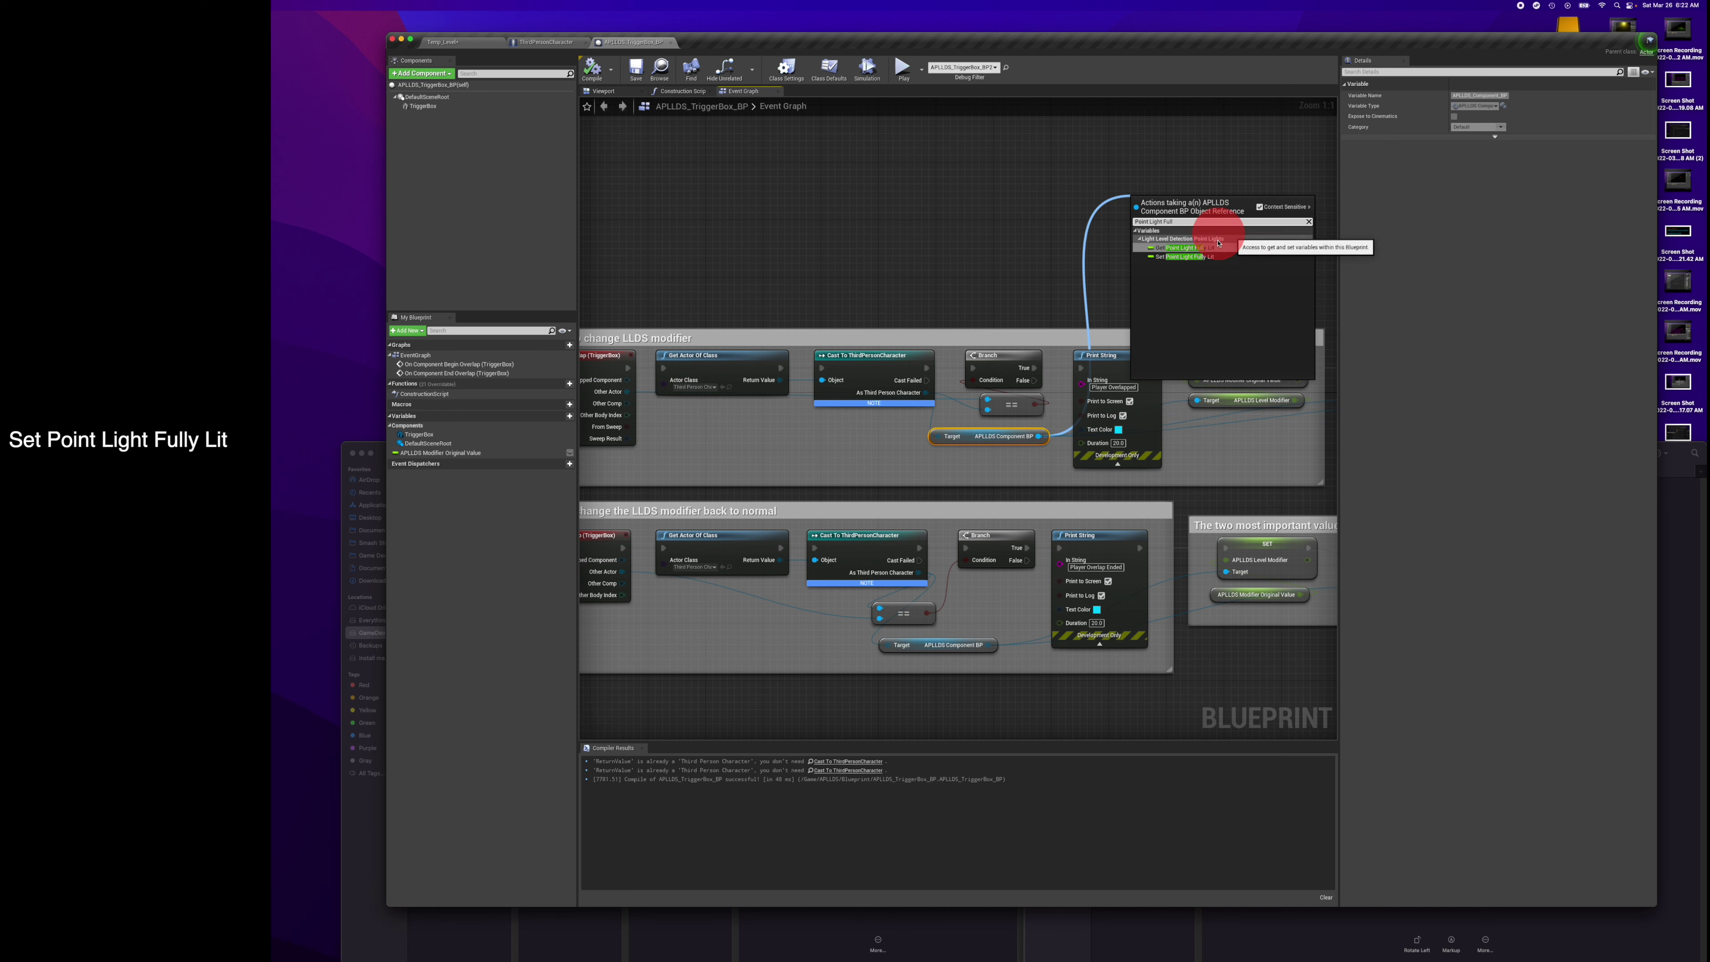
click(1194, 260)
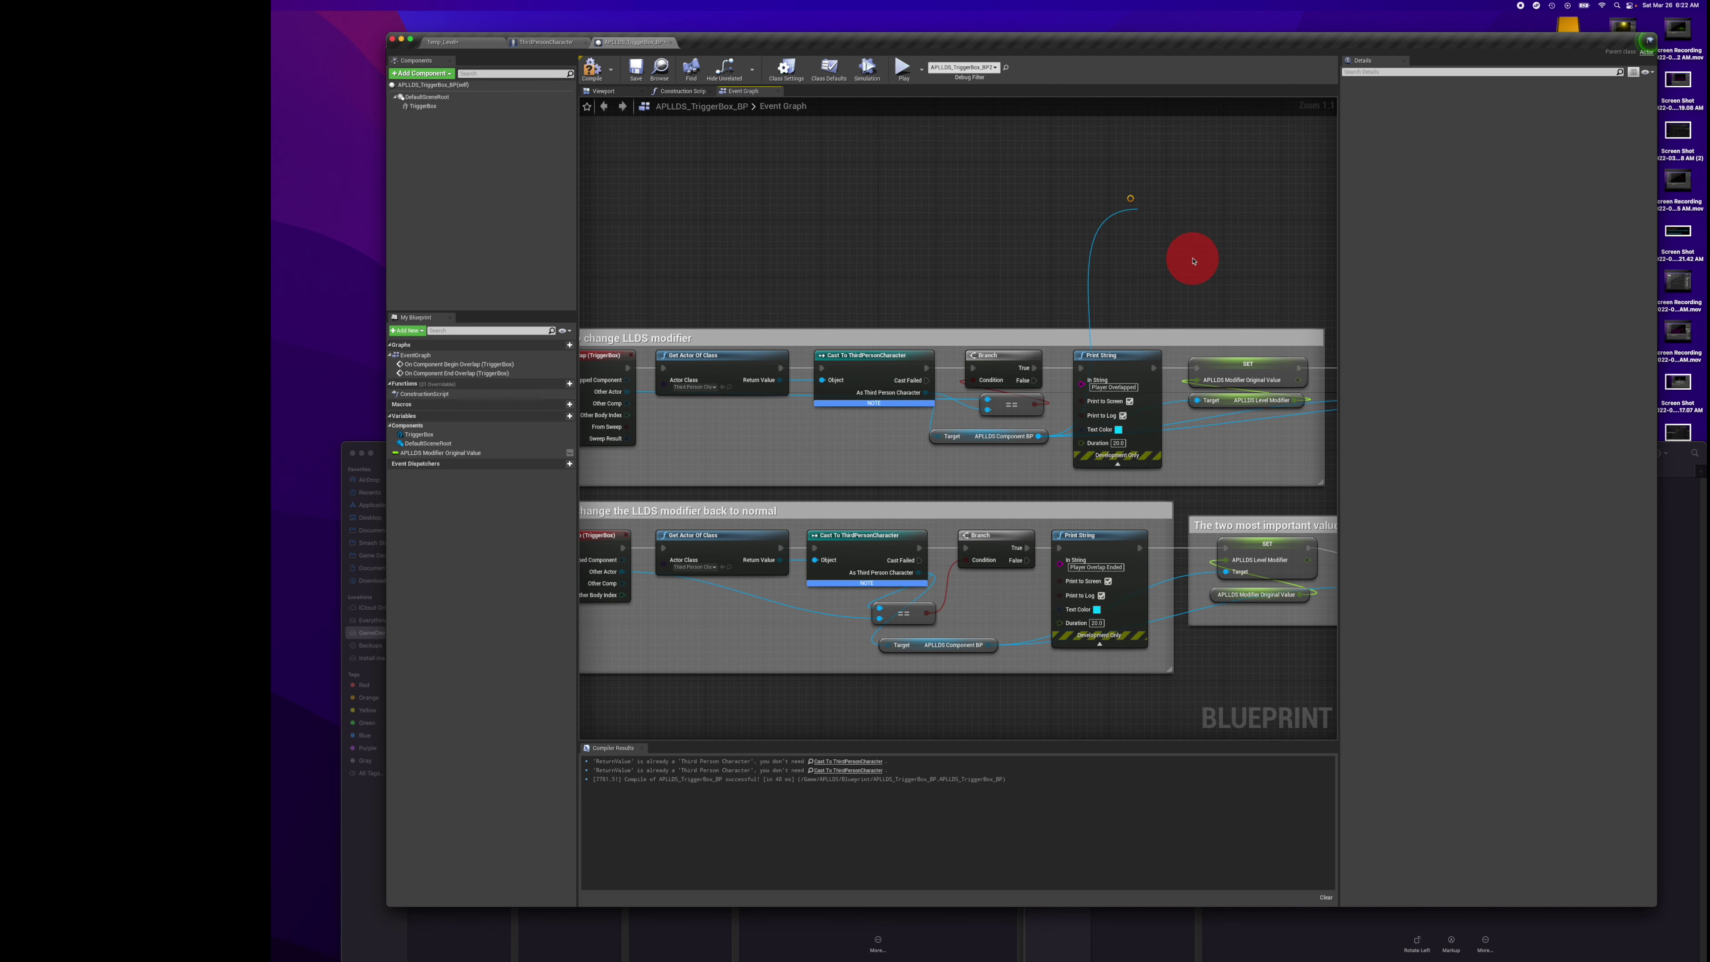
right_drag(1211, 268, 766, 354)
drag(745, 300, 1212, 303)
right_drag(1211, 311, 782, 274)
drag(783, 275, 1155, 424)
Set Point Light Fully Lit to 400 and connect the last Print String's execution output to its setter.
click(1164, 435)
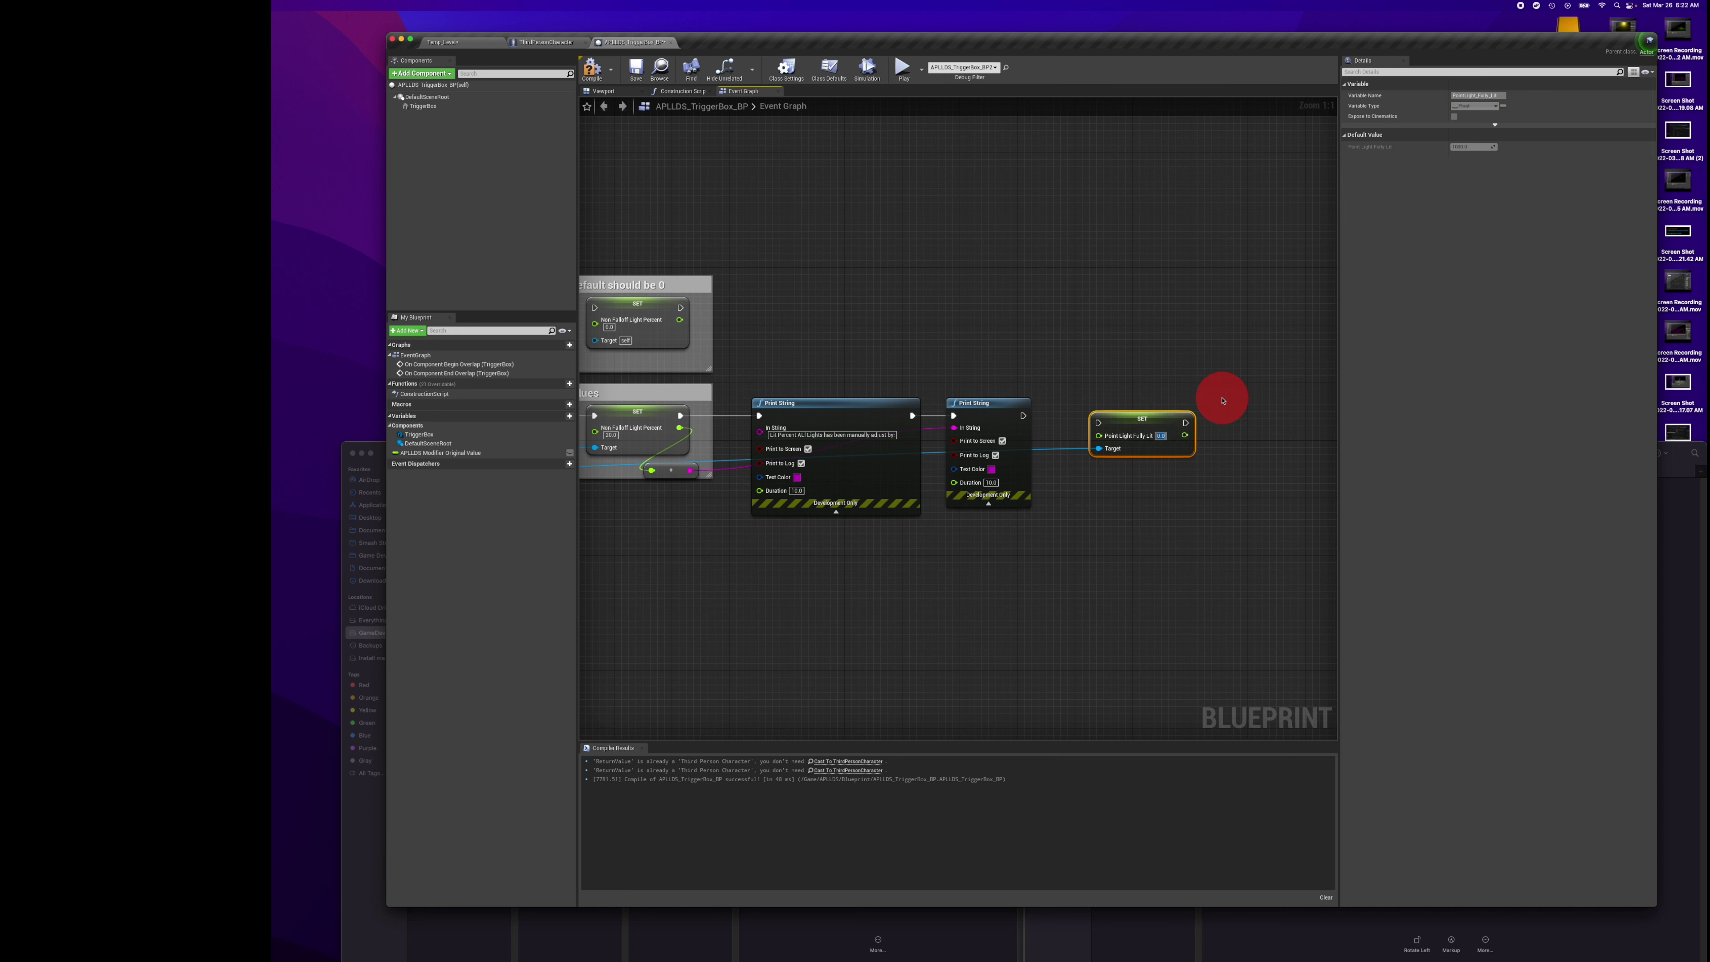
text(400)
click(1224, 401)
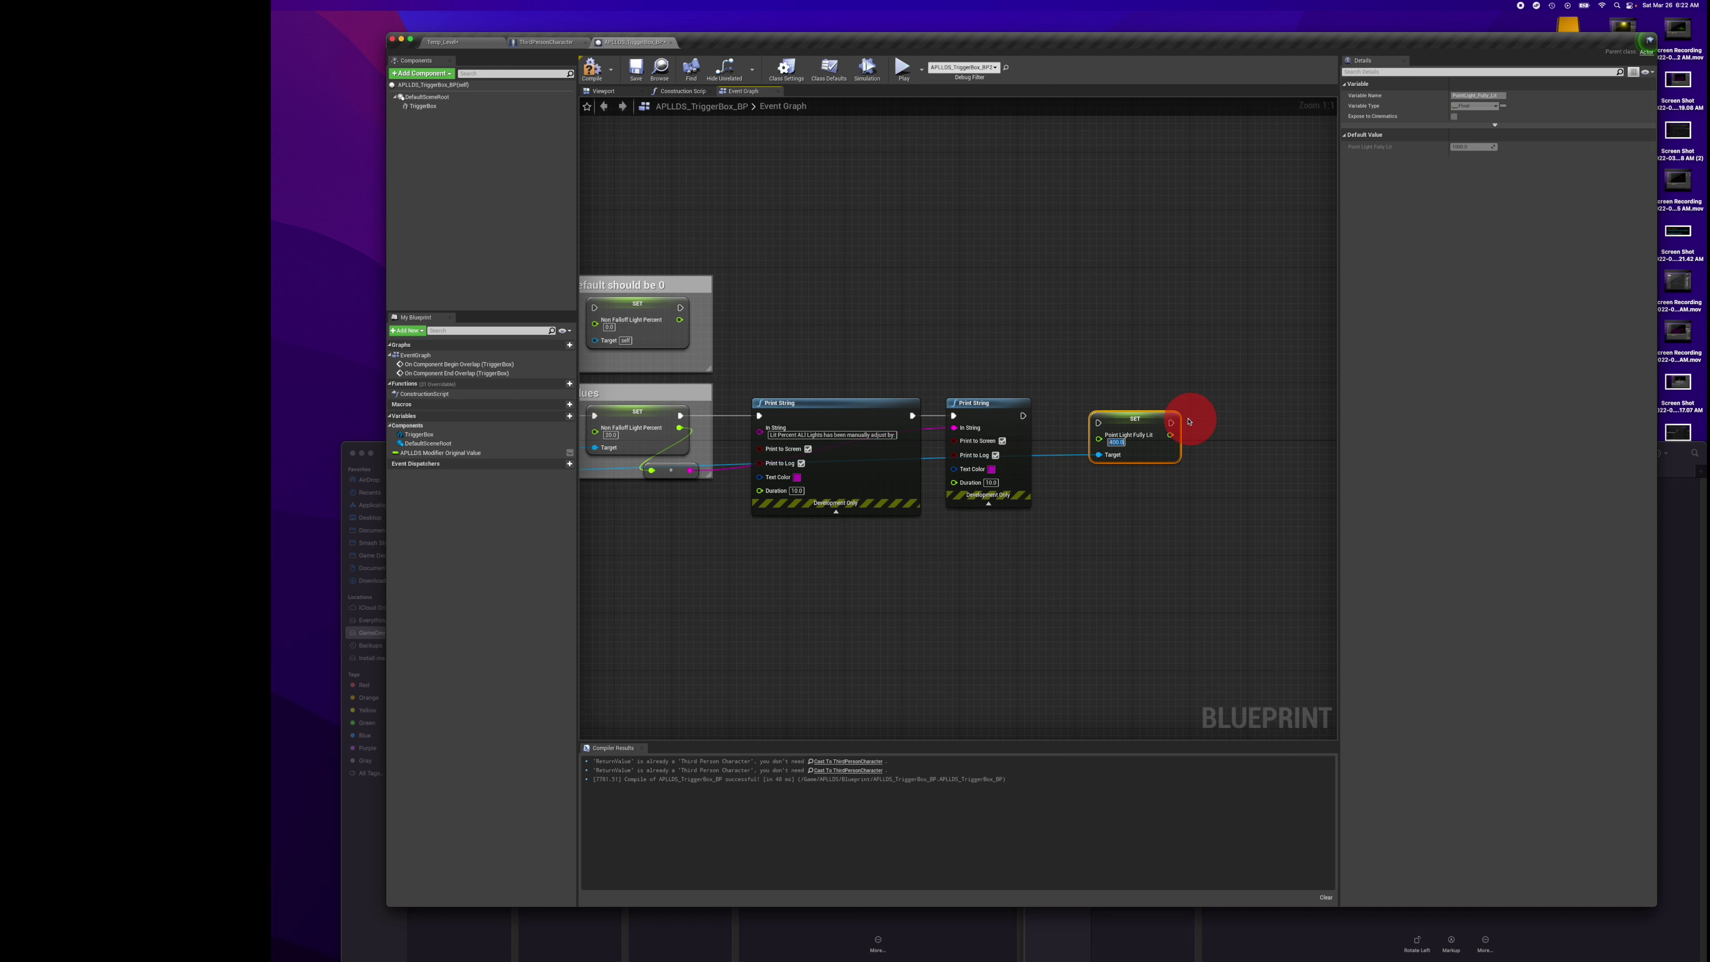
drag(1143, 424, 1143, 409)
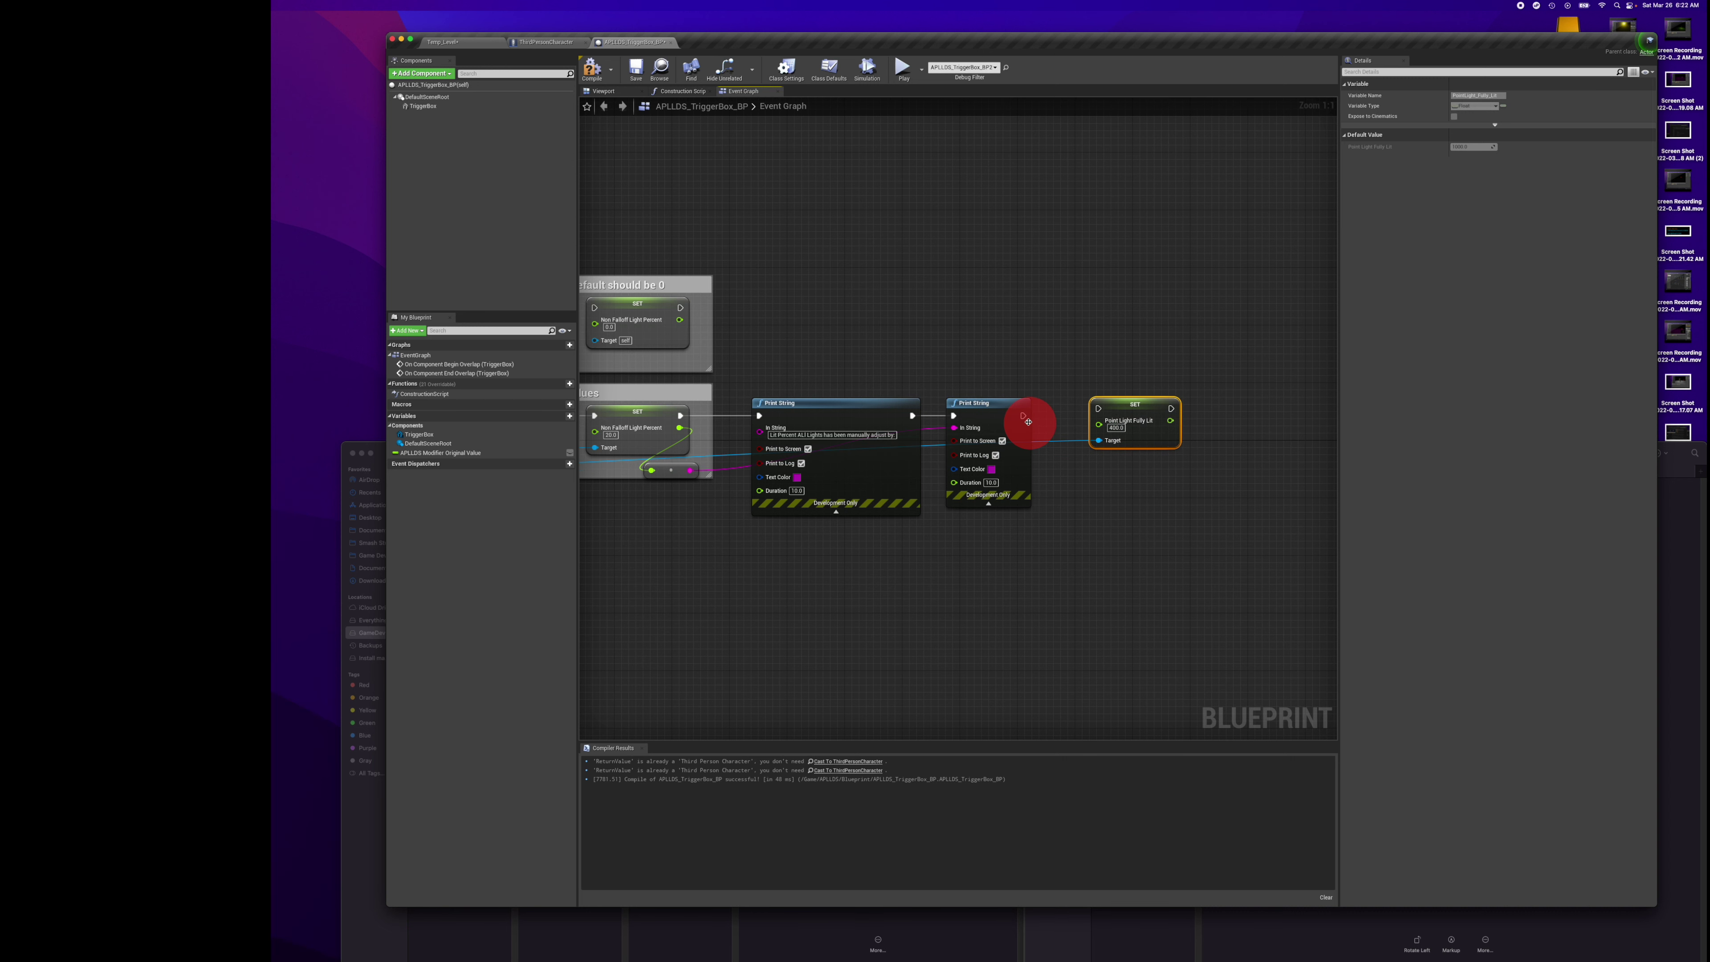
drag(1022, 415, 1100, 410)
Compile APLLDS_TriggerBox_BP, return to Temp_Level and select the trigger box blueprint asset.
right_drag(920, 324, 1214, 338)
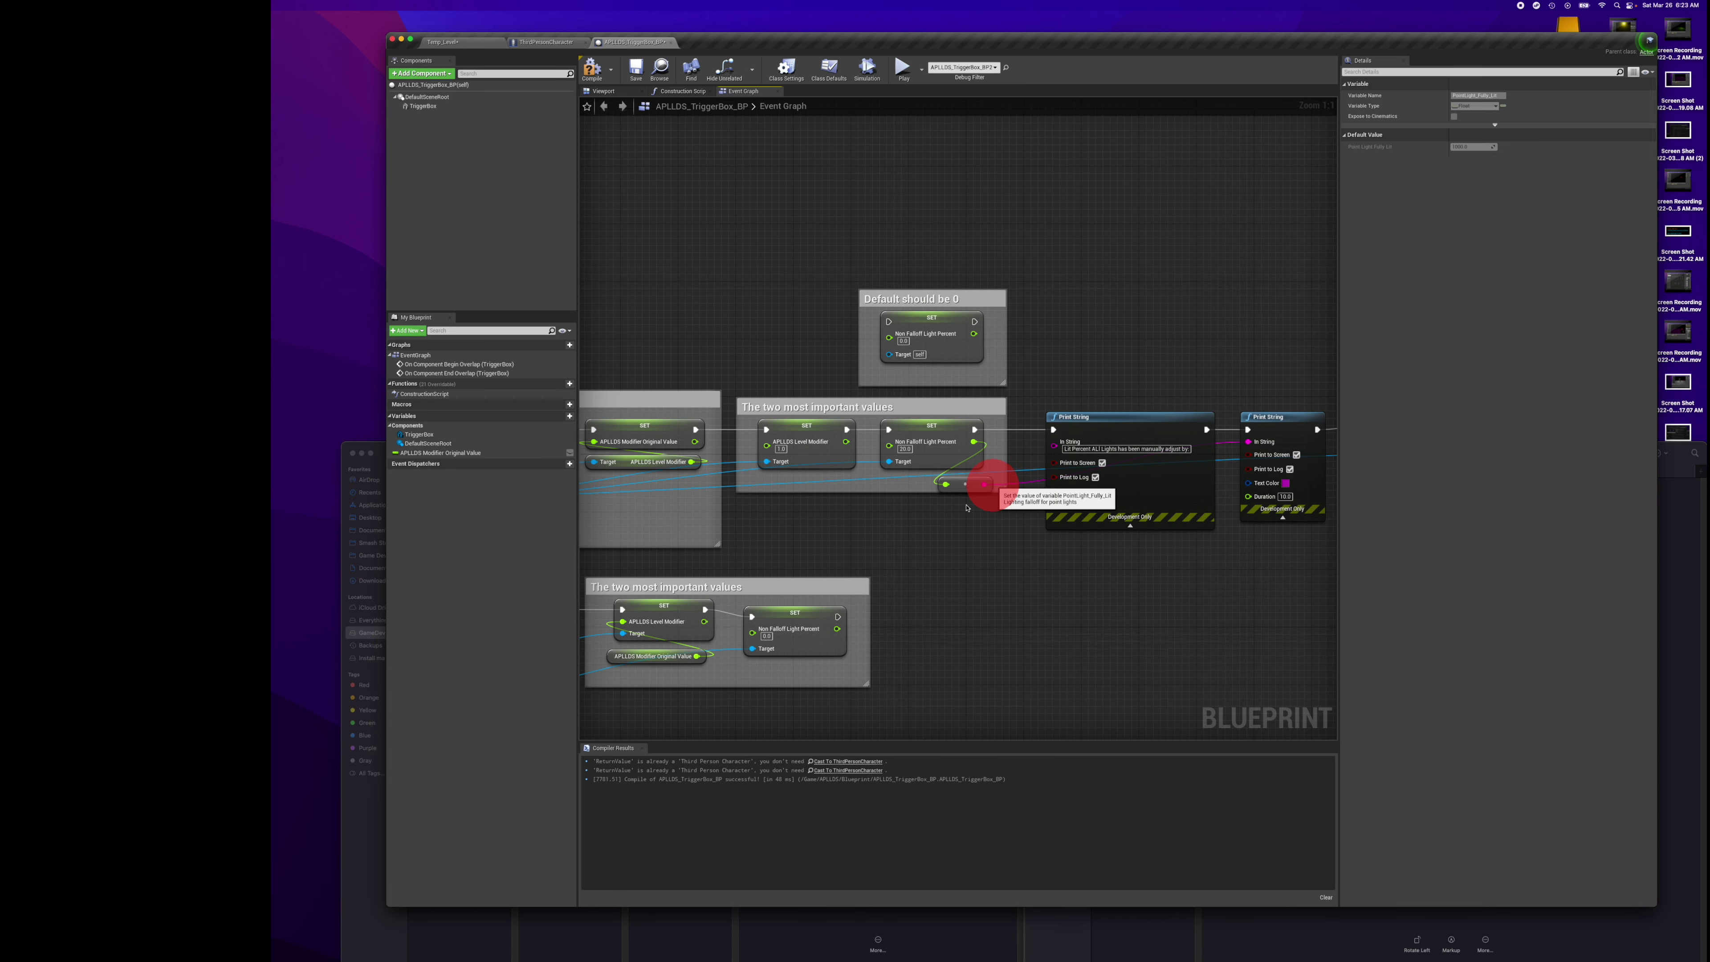
right_drag(904, 545, 941, 553)
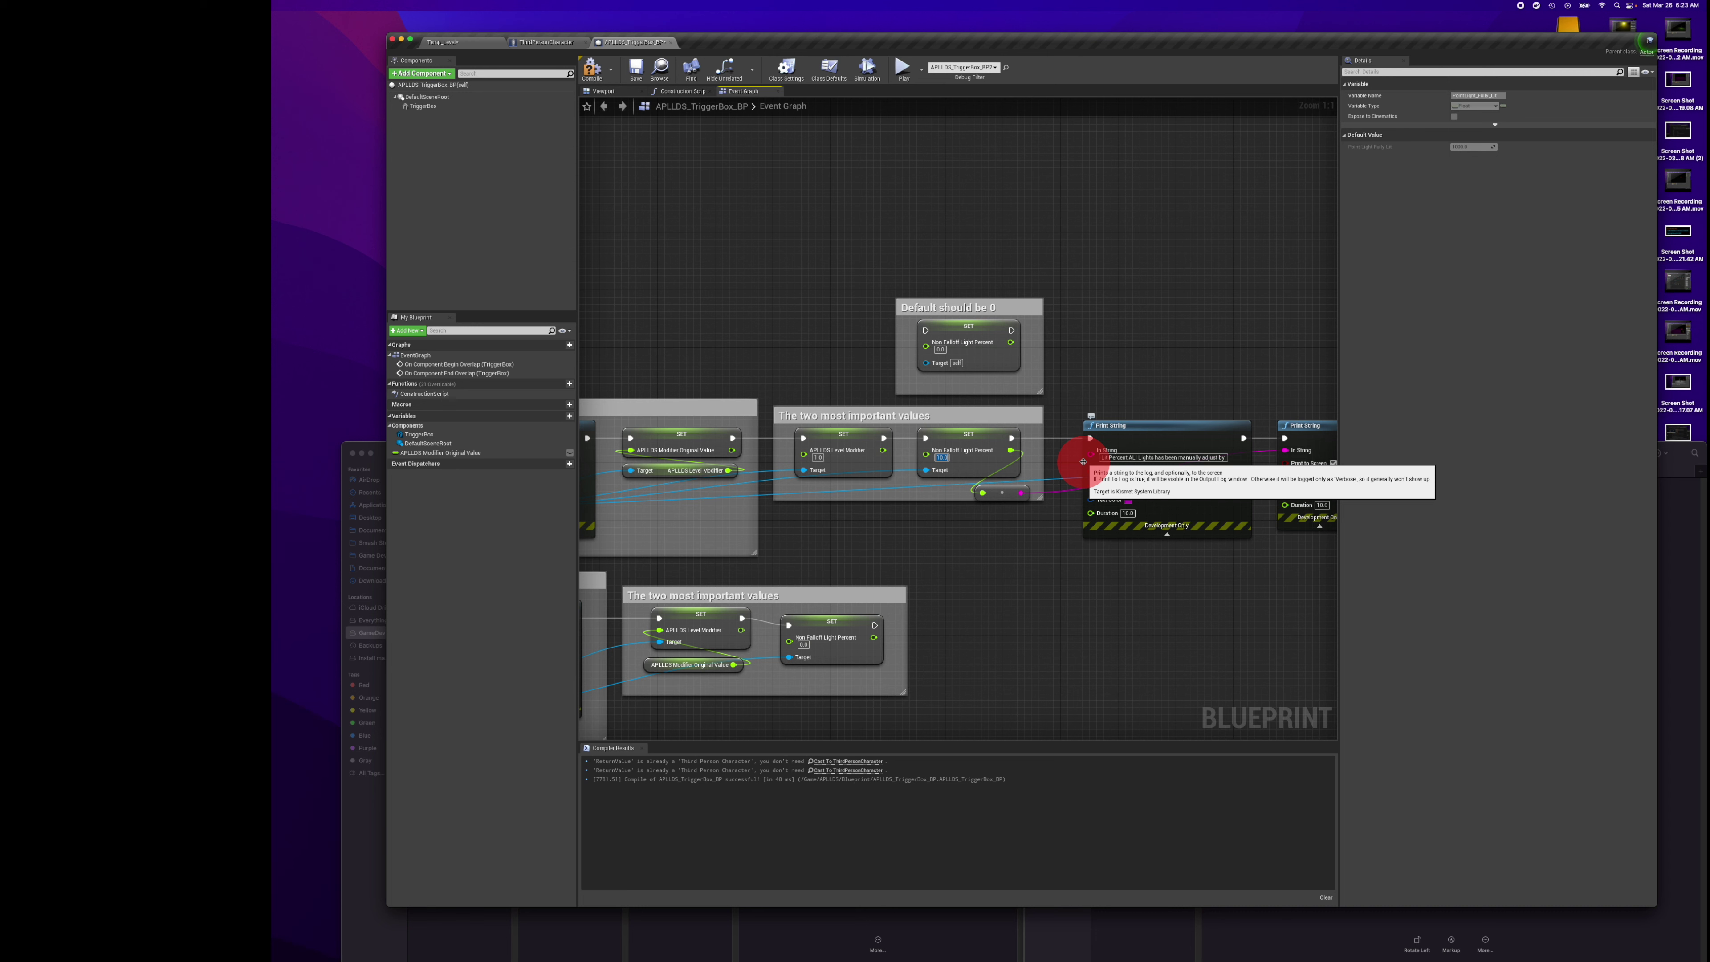
click(620, 71)
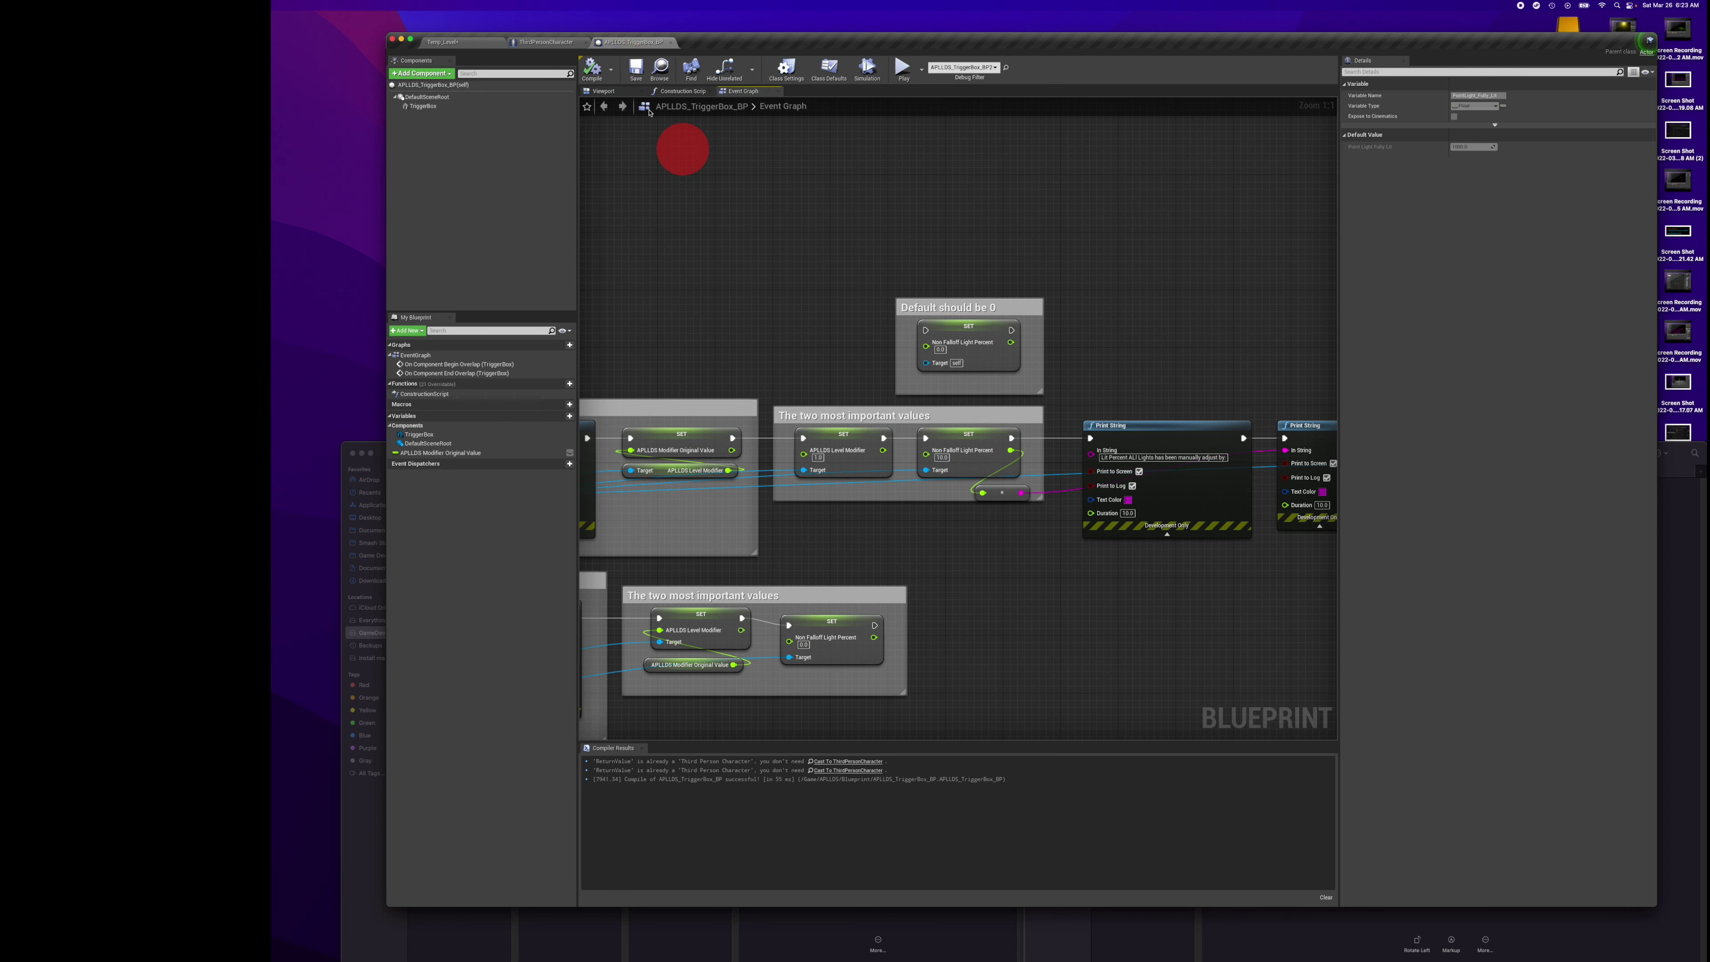
click(478, 45)
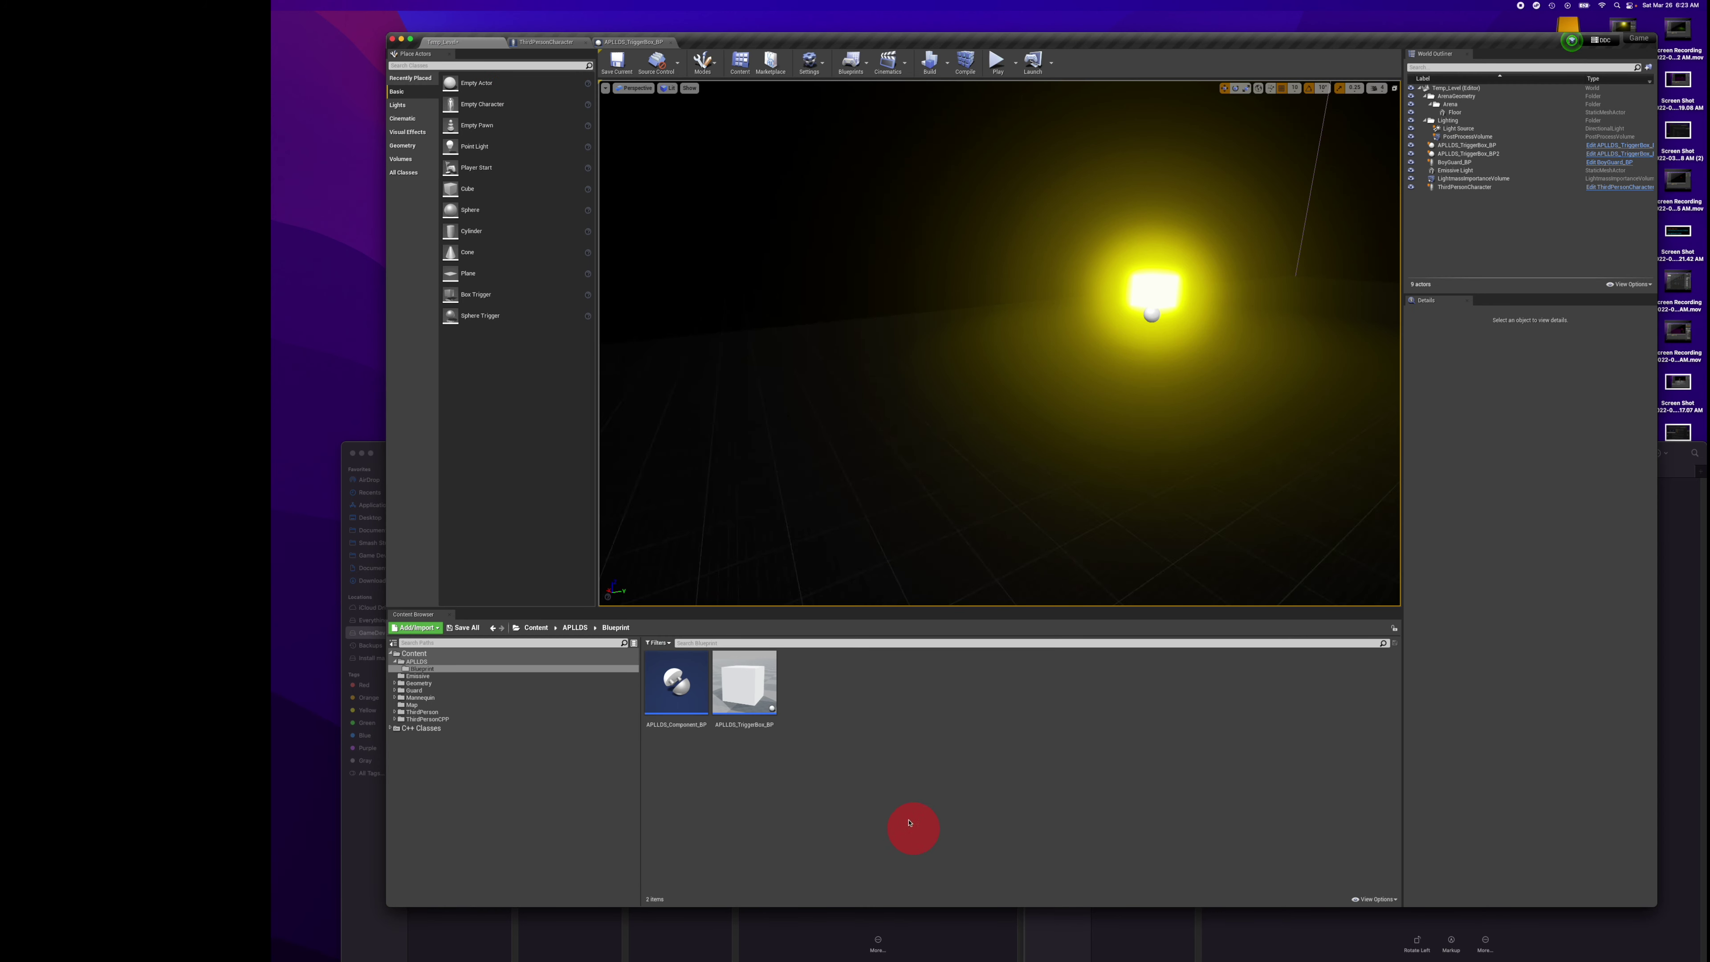
click(734, 707)
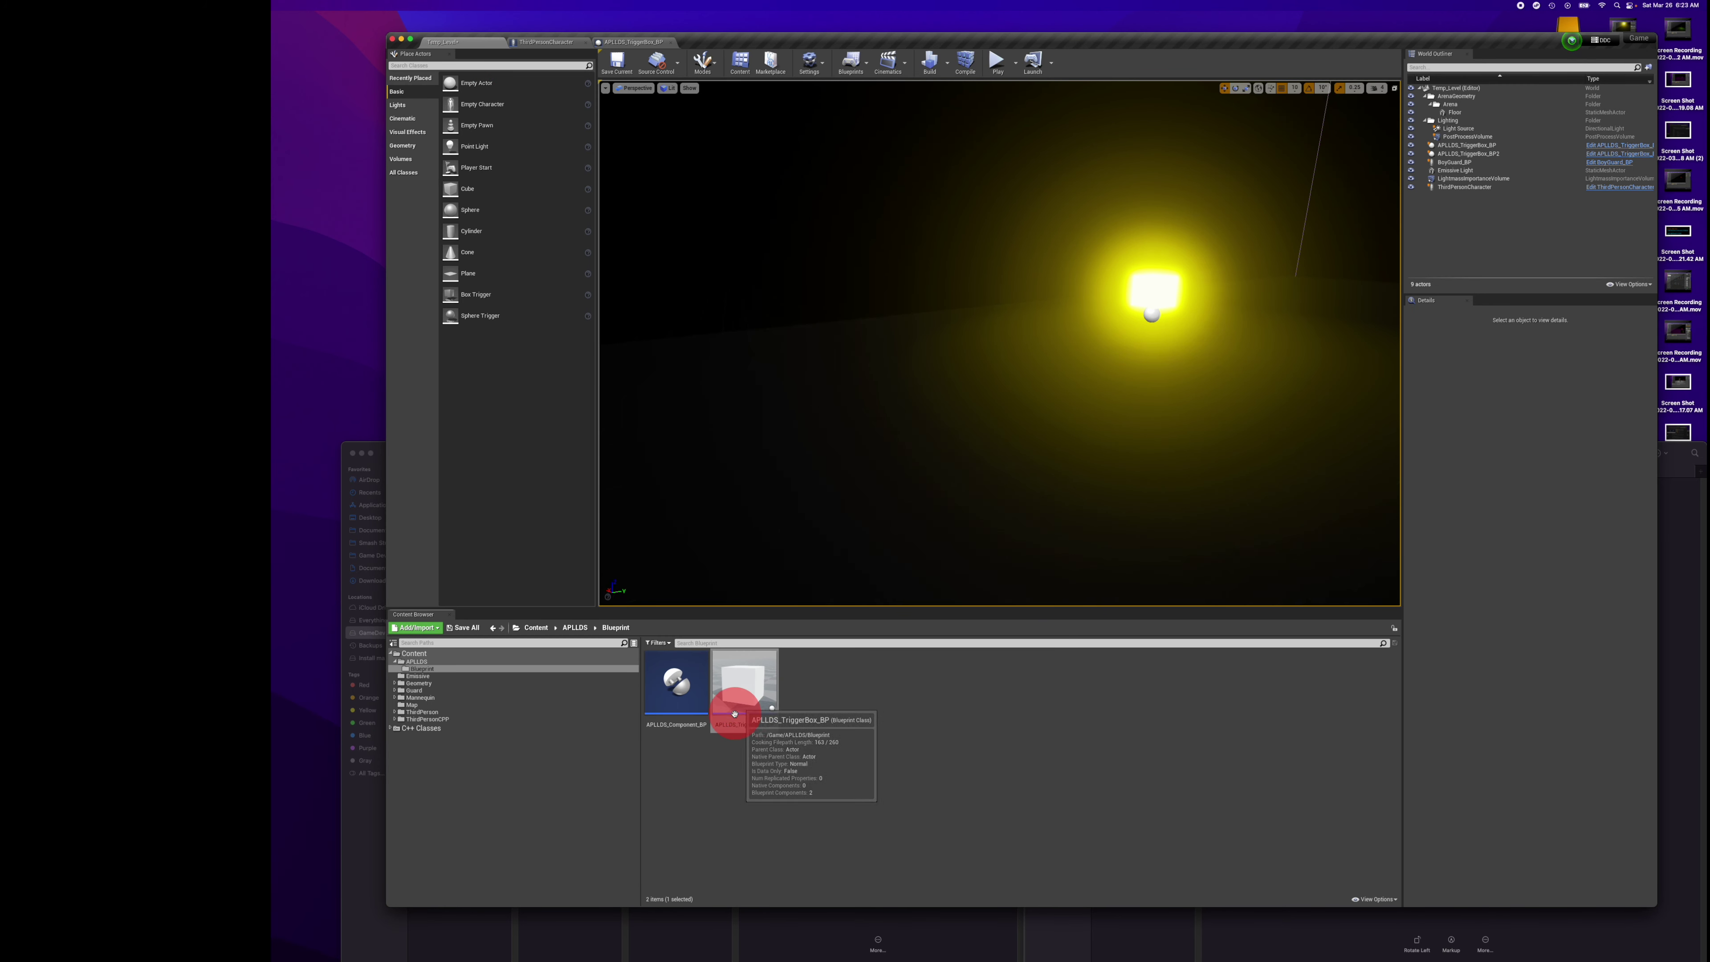
Duplicate the APLLDS_TriggerBox_BP asset and place the copy in Temp_Level beside the yellow emissive light.
drag(742, 716, 745, 735)
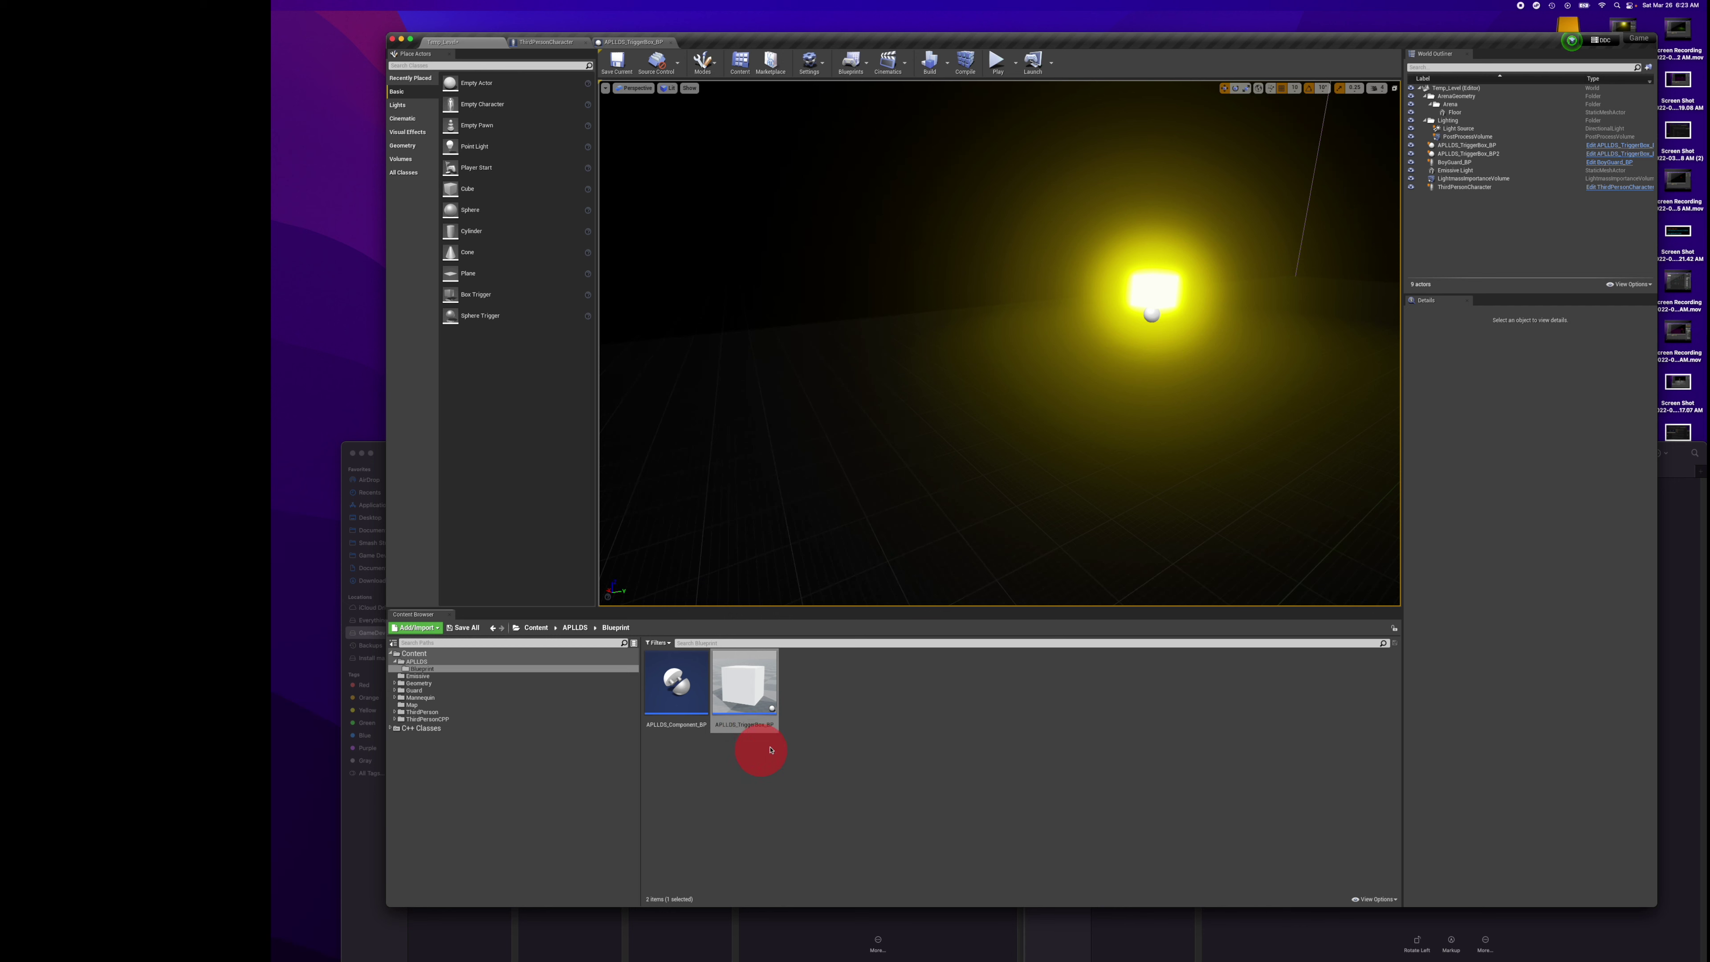
right_click(749, 673)
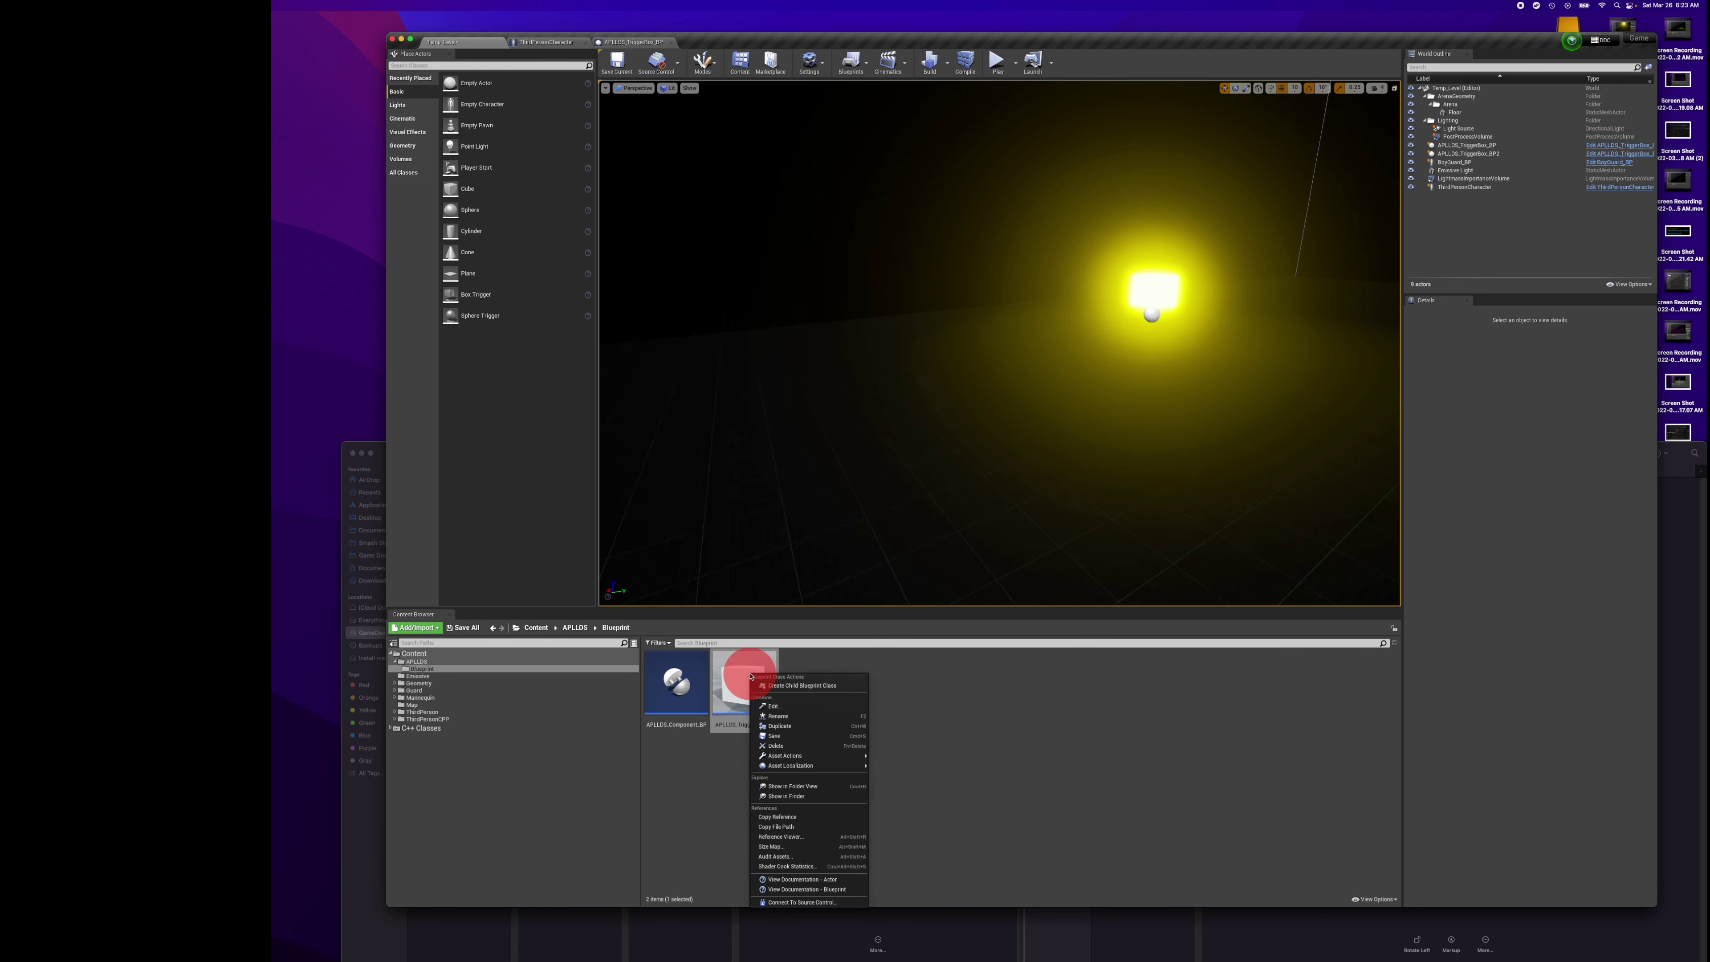
click(831, 727)
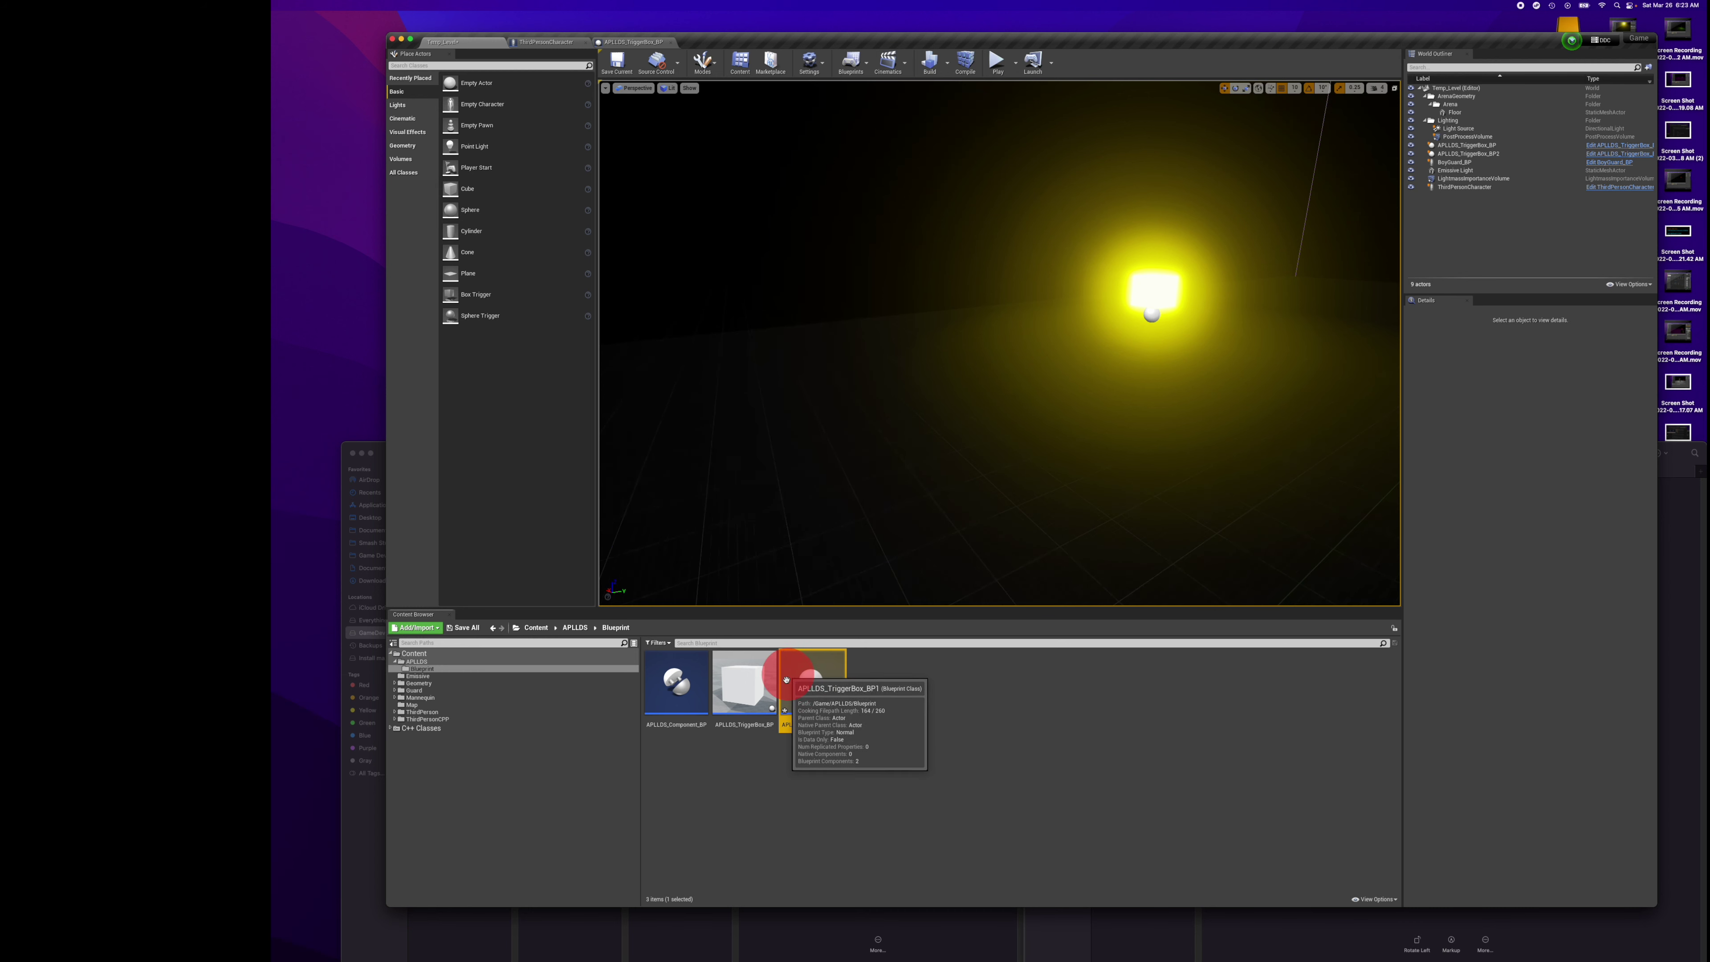
drag(797, 682, 985, 351)
Find the Visible property of the placed copy's TriggerBox component and enable it.
click(1451, 423)
click(1451, 366)
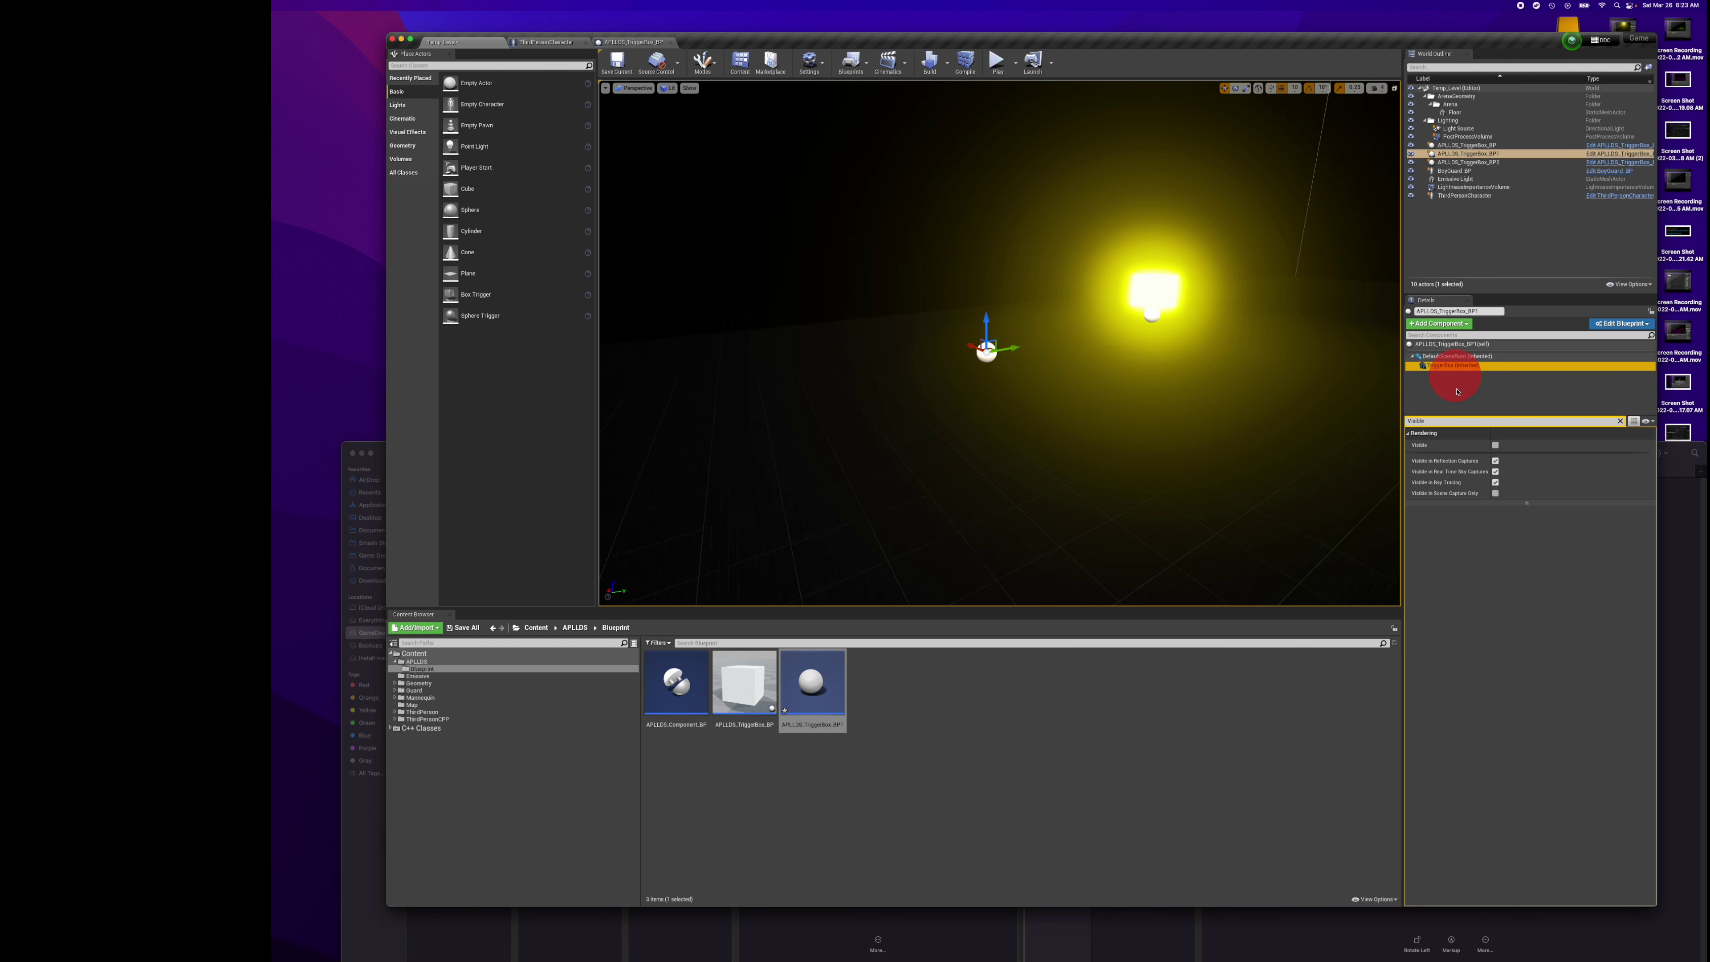
click(1450, 421)
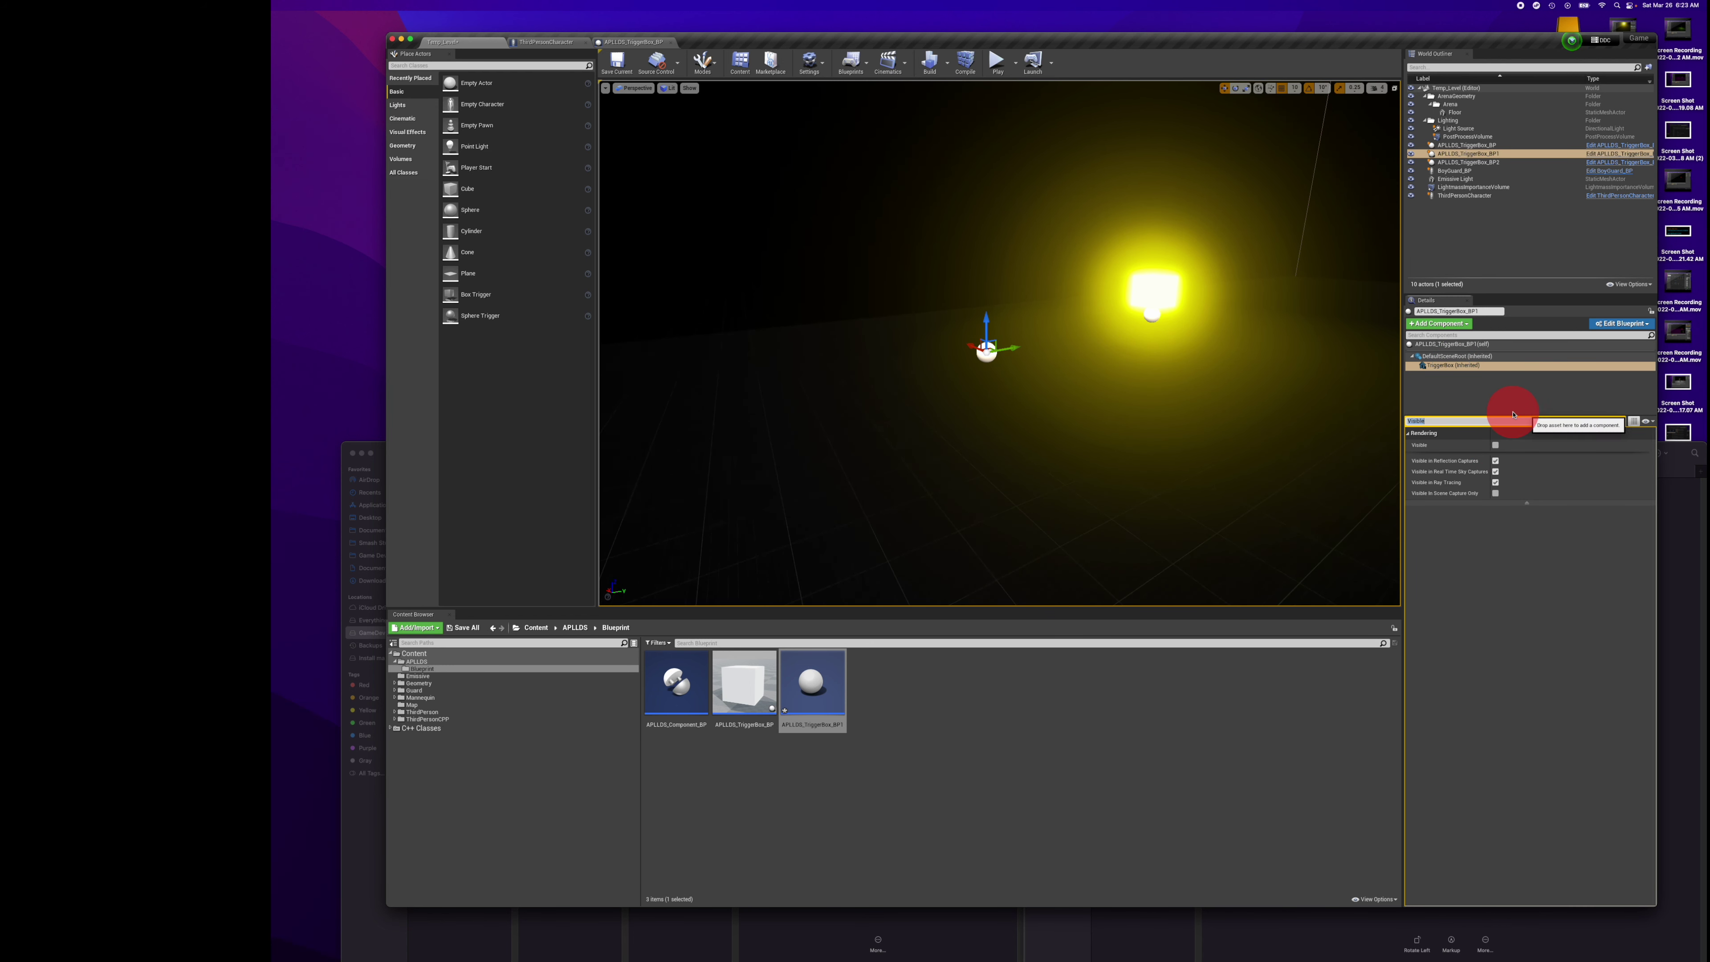
text(Visible)
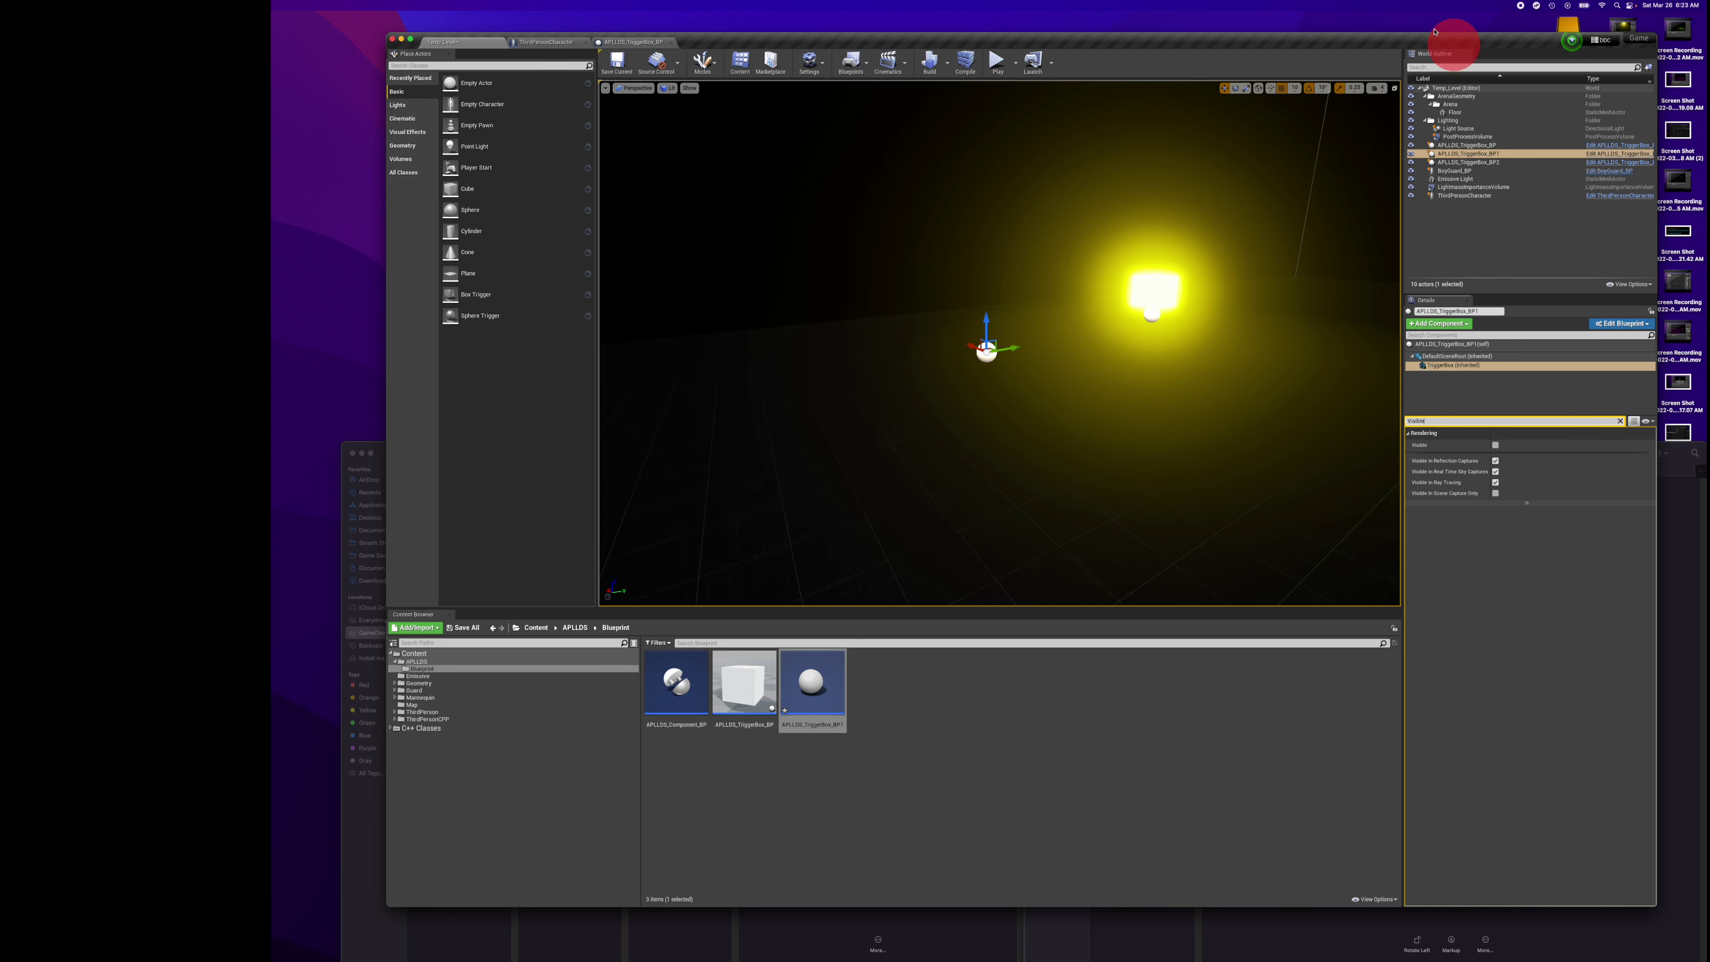
click(1495, 446)
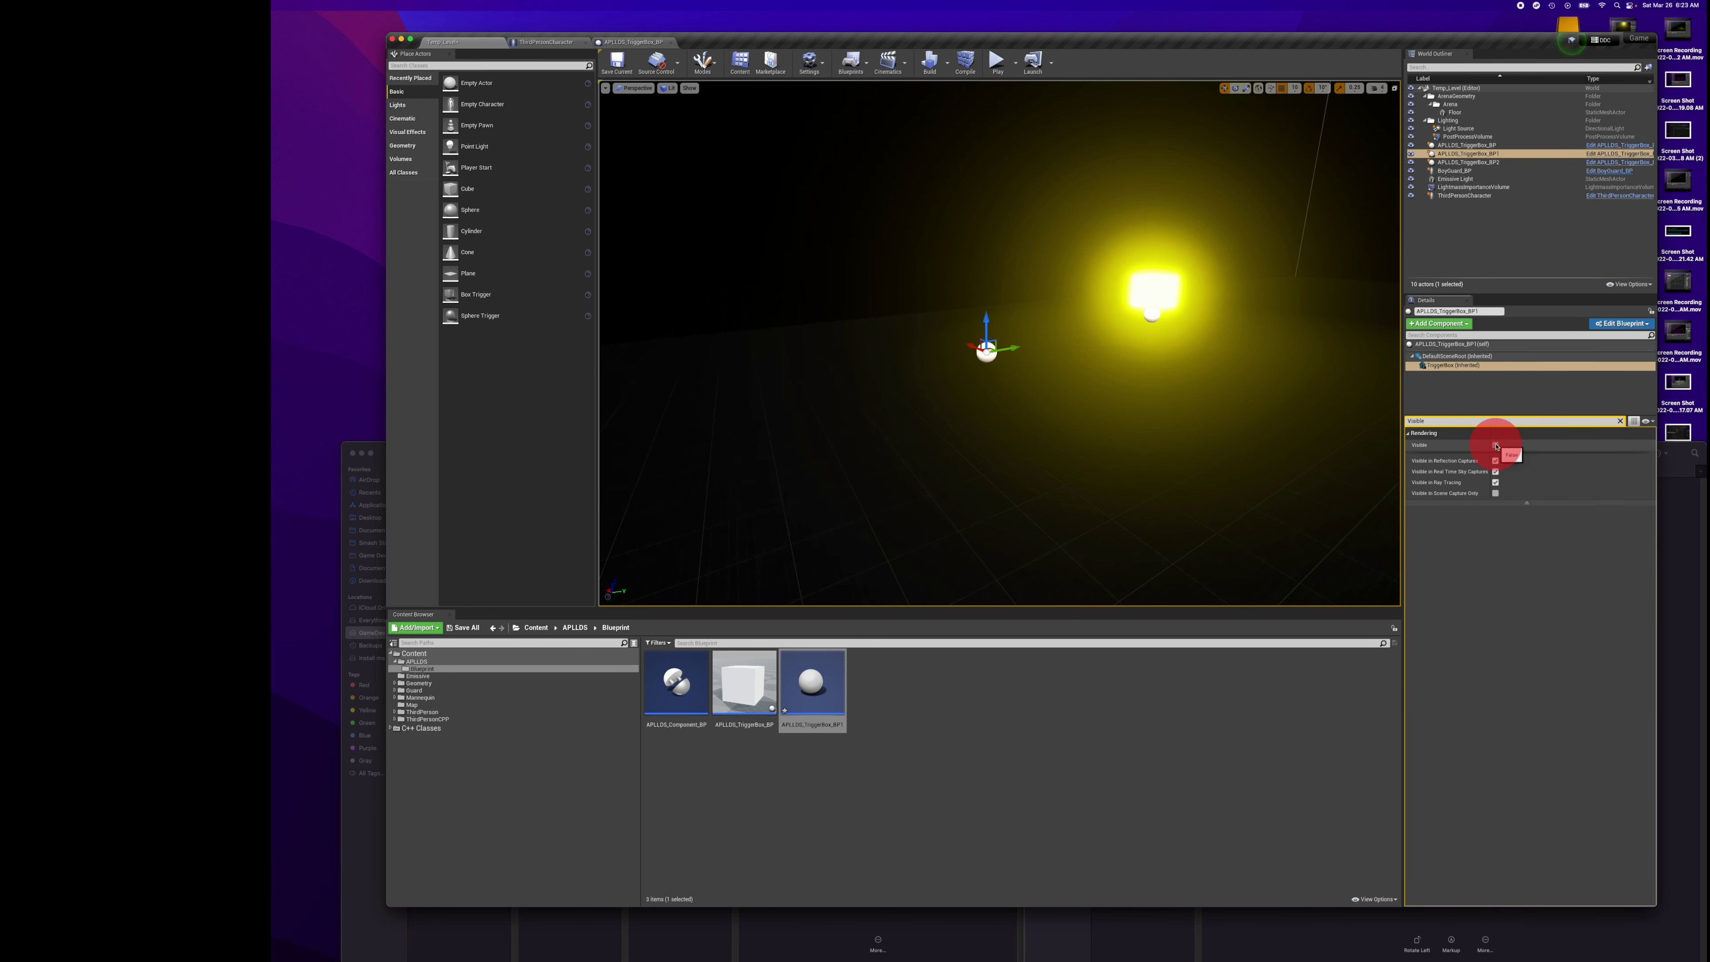
Scale the APLLDS_TriggerBox_BP1 actor to 5 in X and Y and 3 in Z, and raise it slightly.
click(1487, 145)
click(1481, 154)
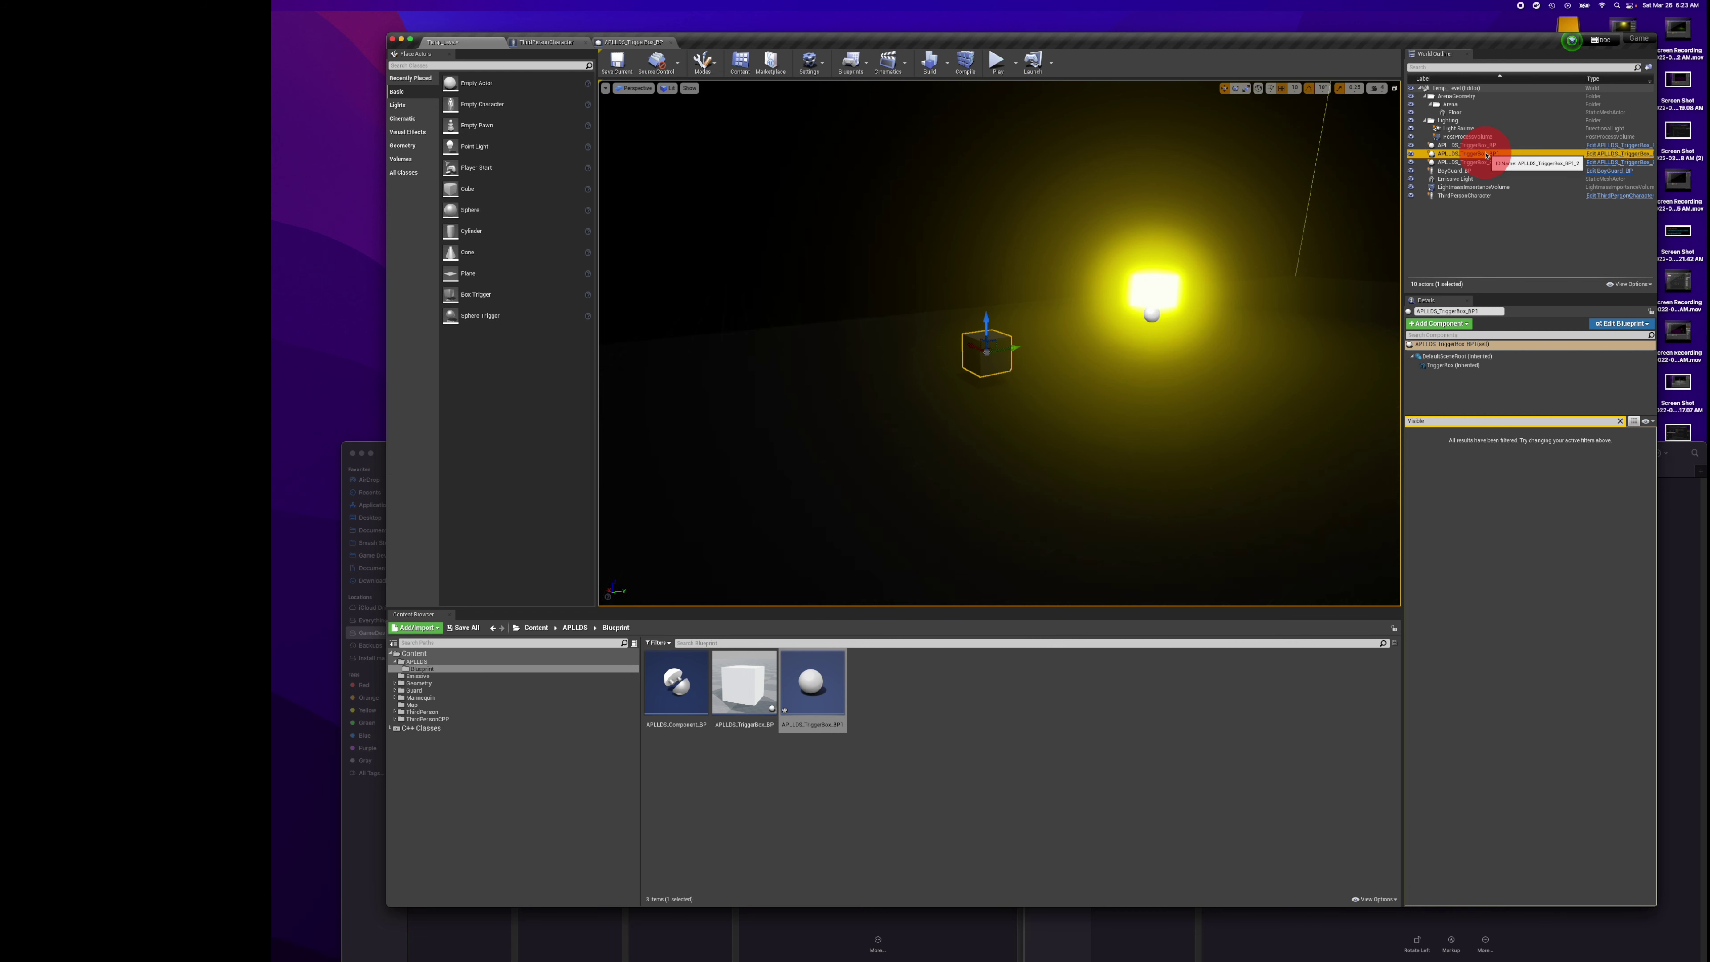
key(BackSpace)
key(BackSpace)
key(BackSpace)
key(BackSpace)
key(BackSpace)
key(BackSpace)
key(BackSpace)
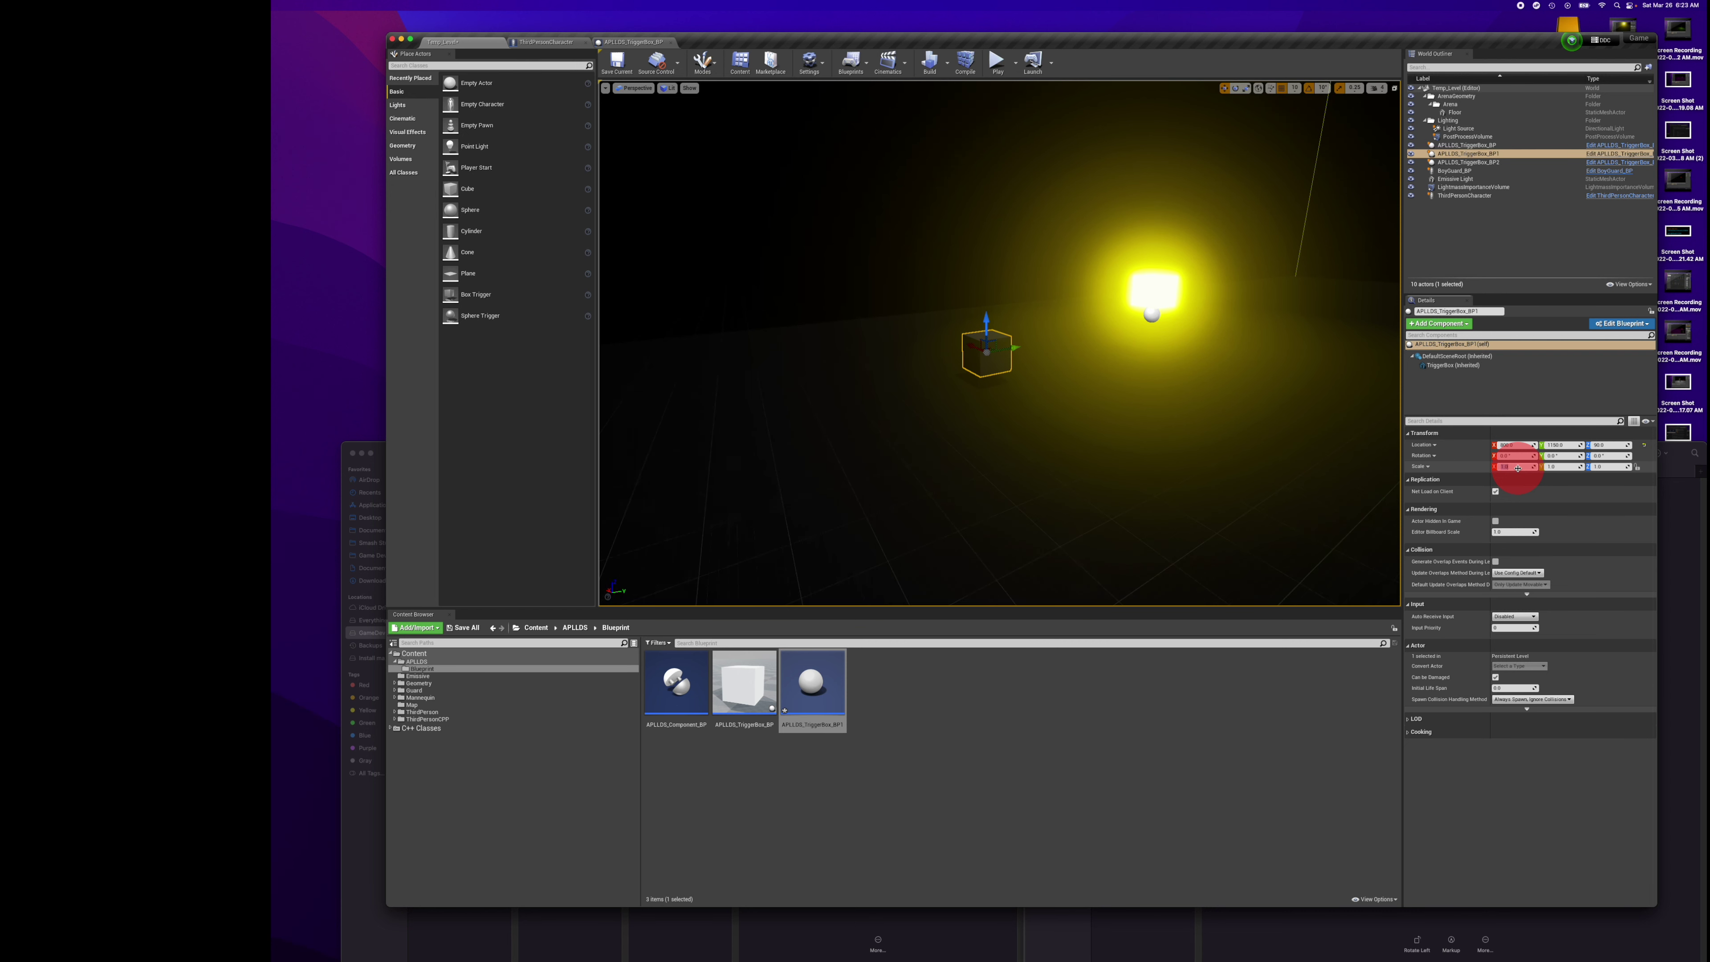
click(1575, 467)
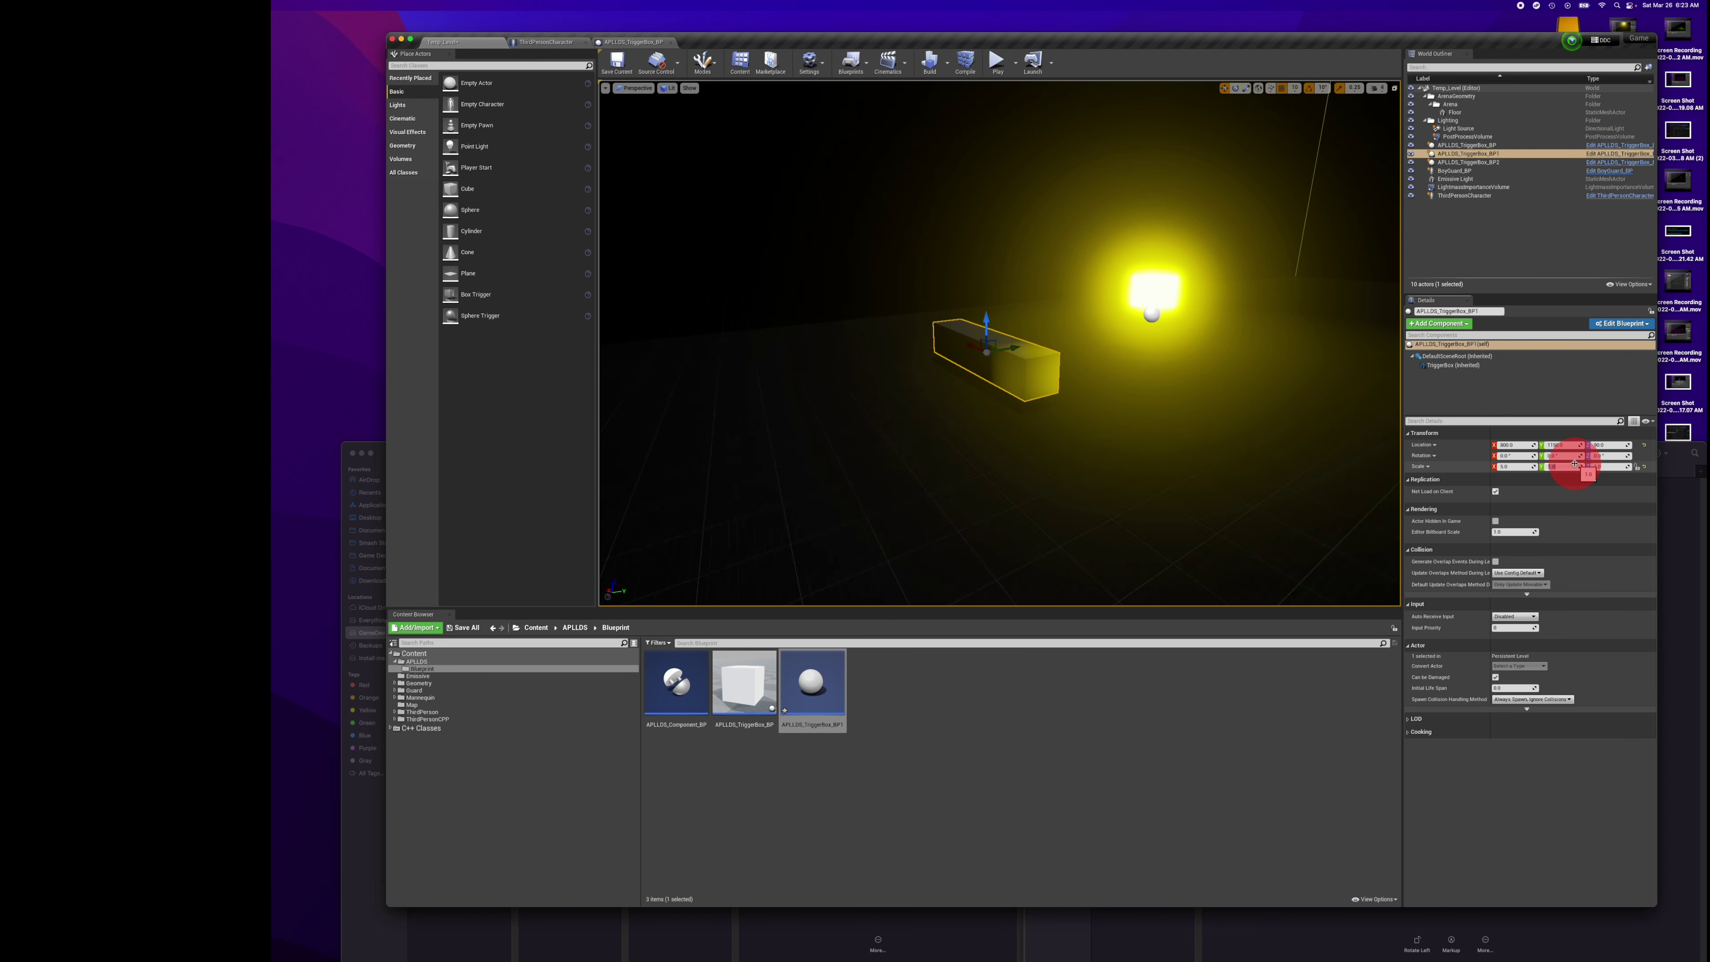
text(5)
key(Tab)
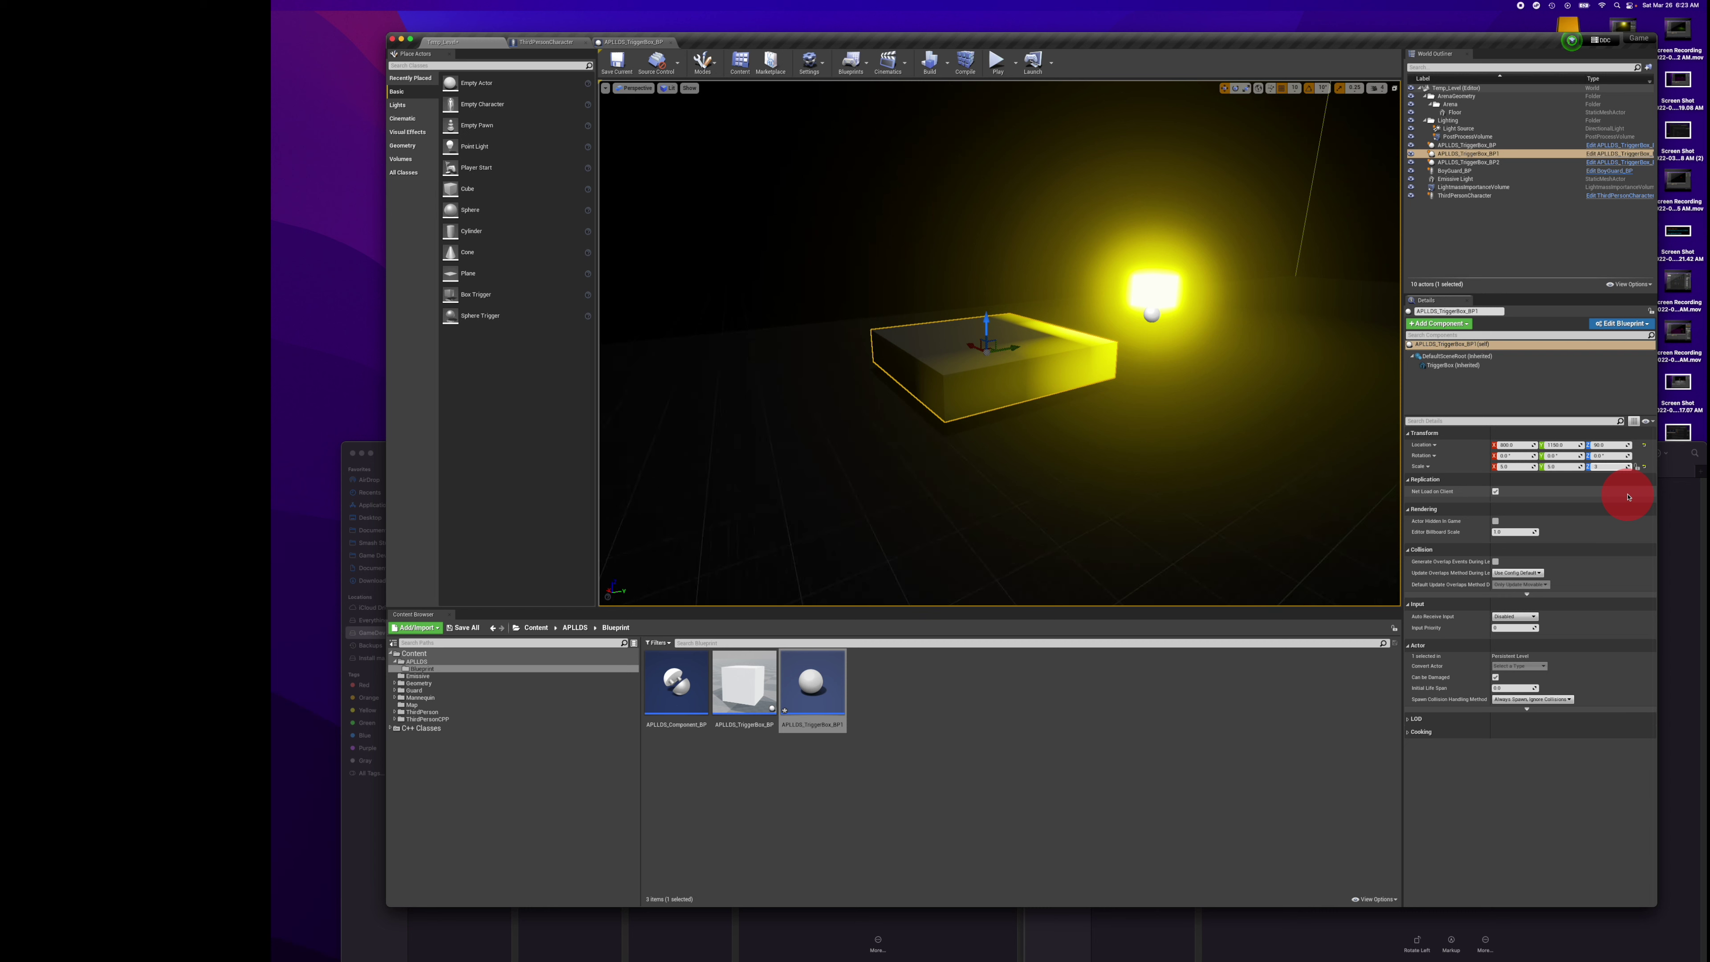
text(3)
key(Return)
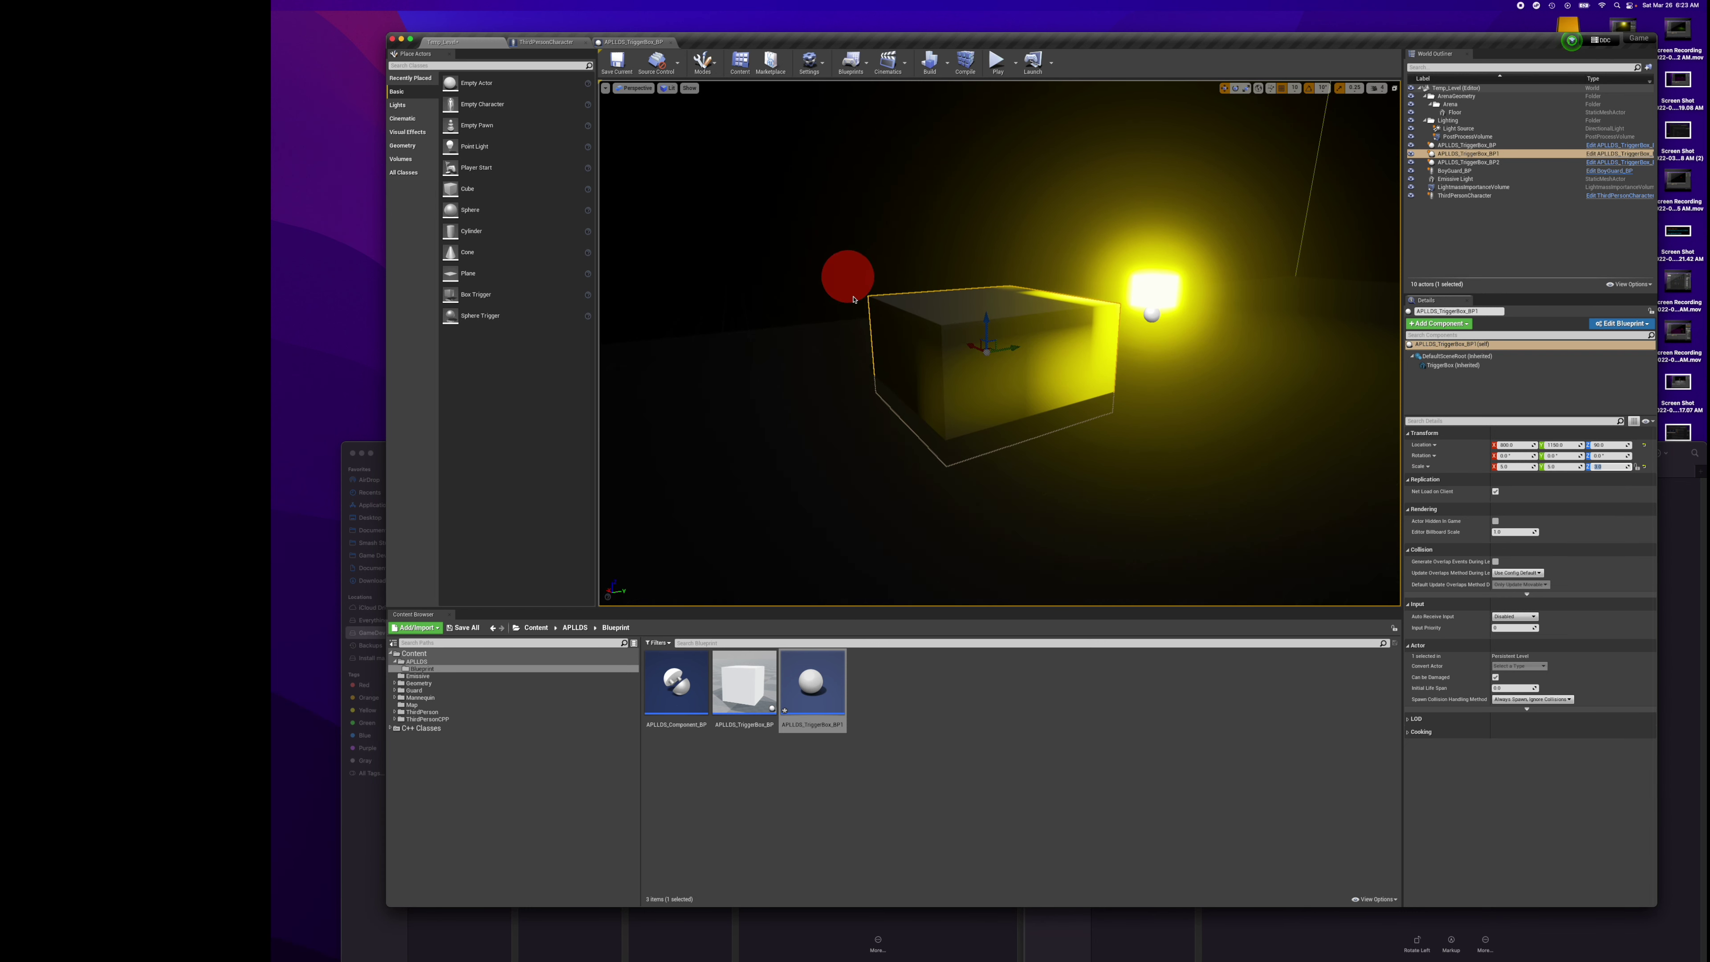
drag(985, 313, 984, 300)
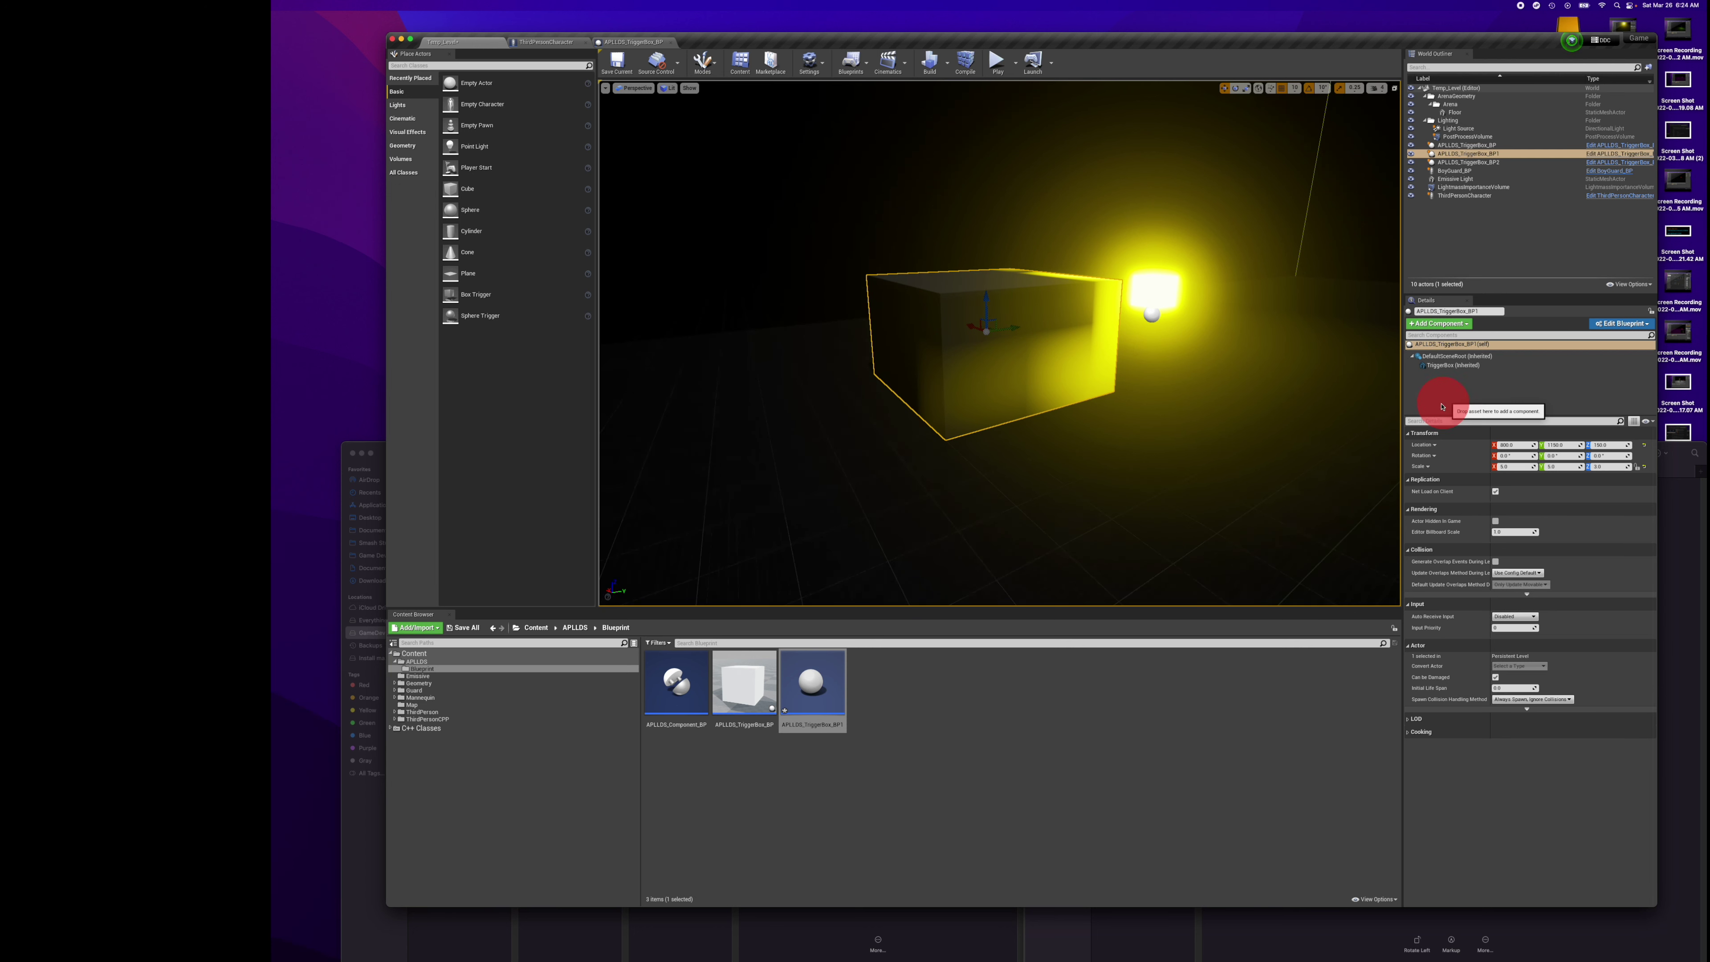
Turn off Visible on the duplicate's TriggerBox component and apply the instance changes to its blueprint.
click(1455, 367)
click(1449, 420)
text(Visib)
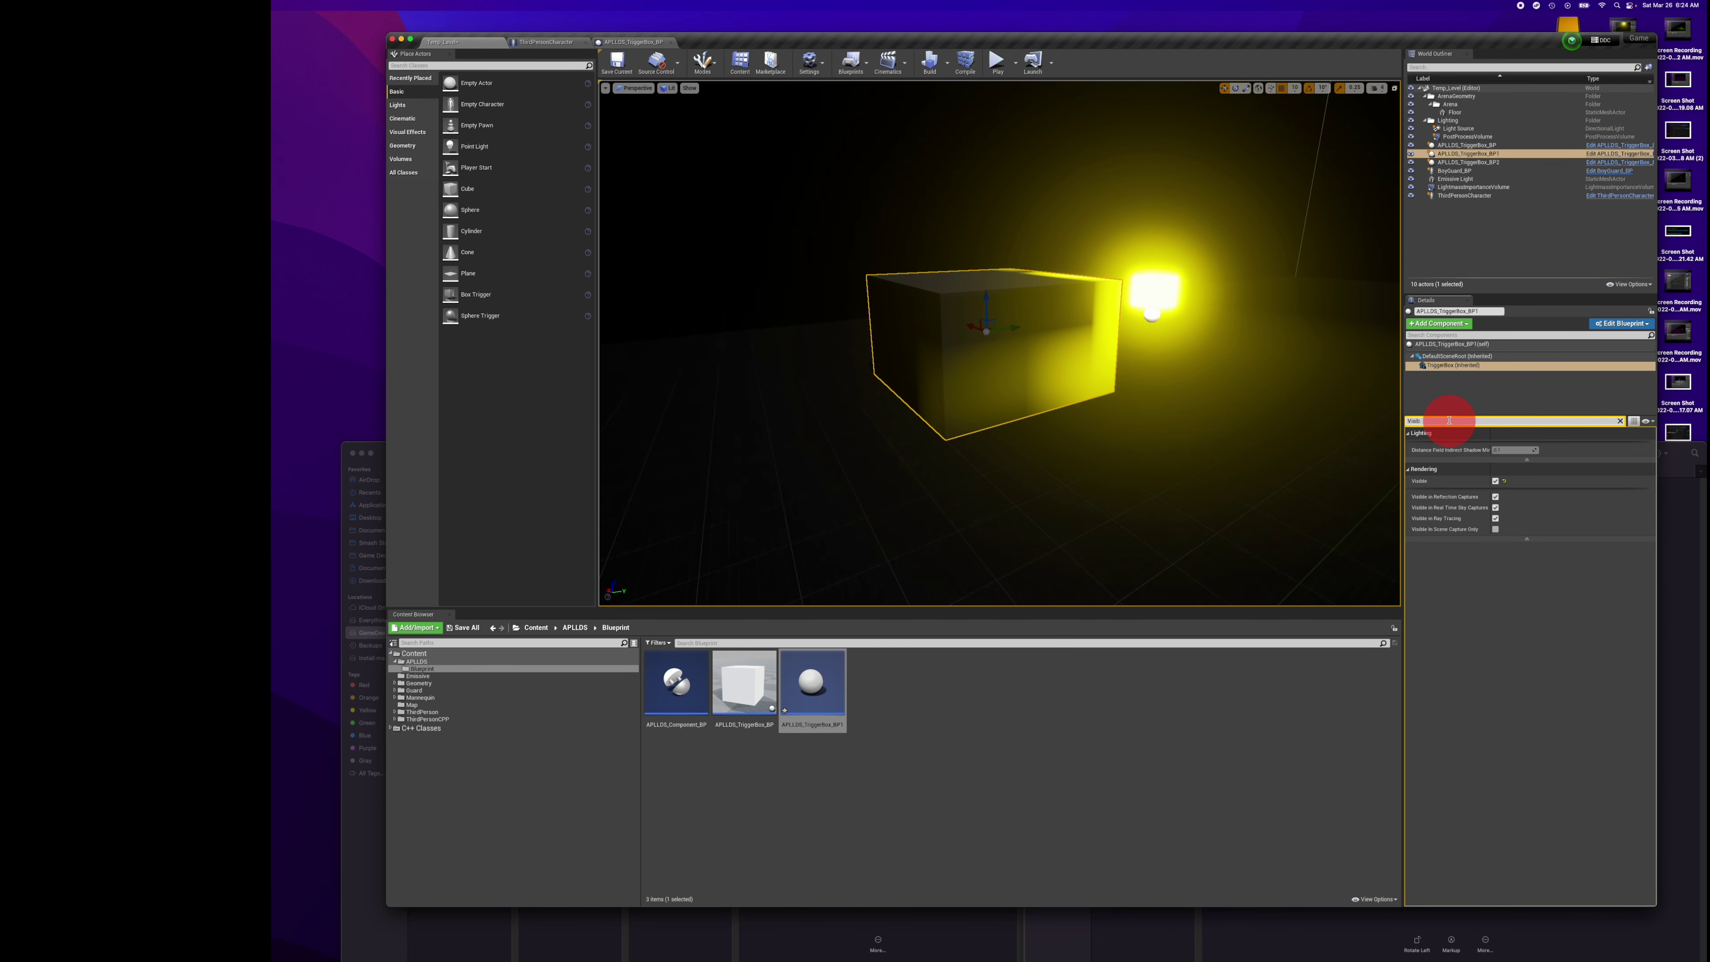
text(le)
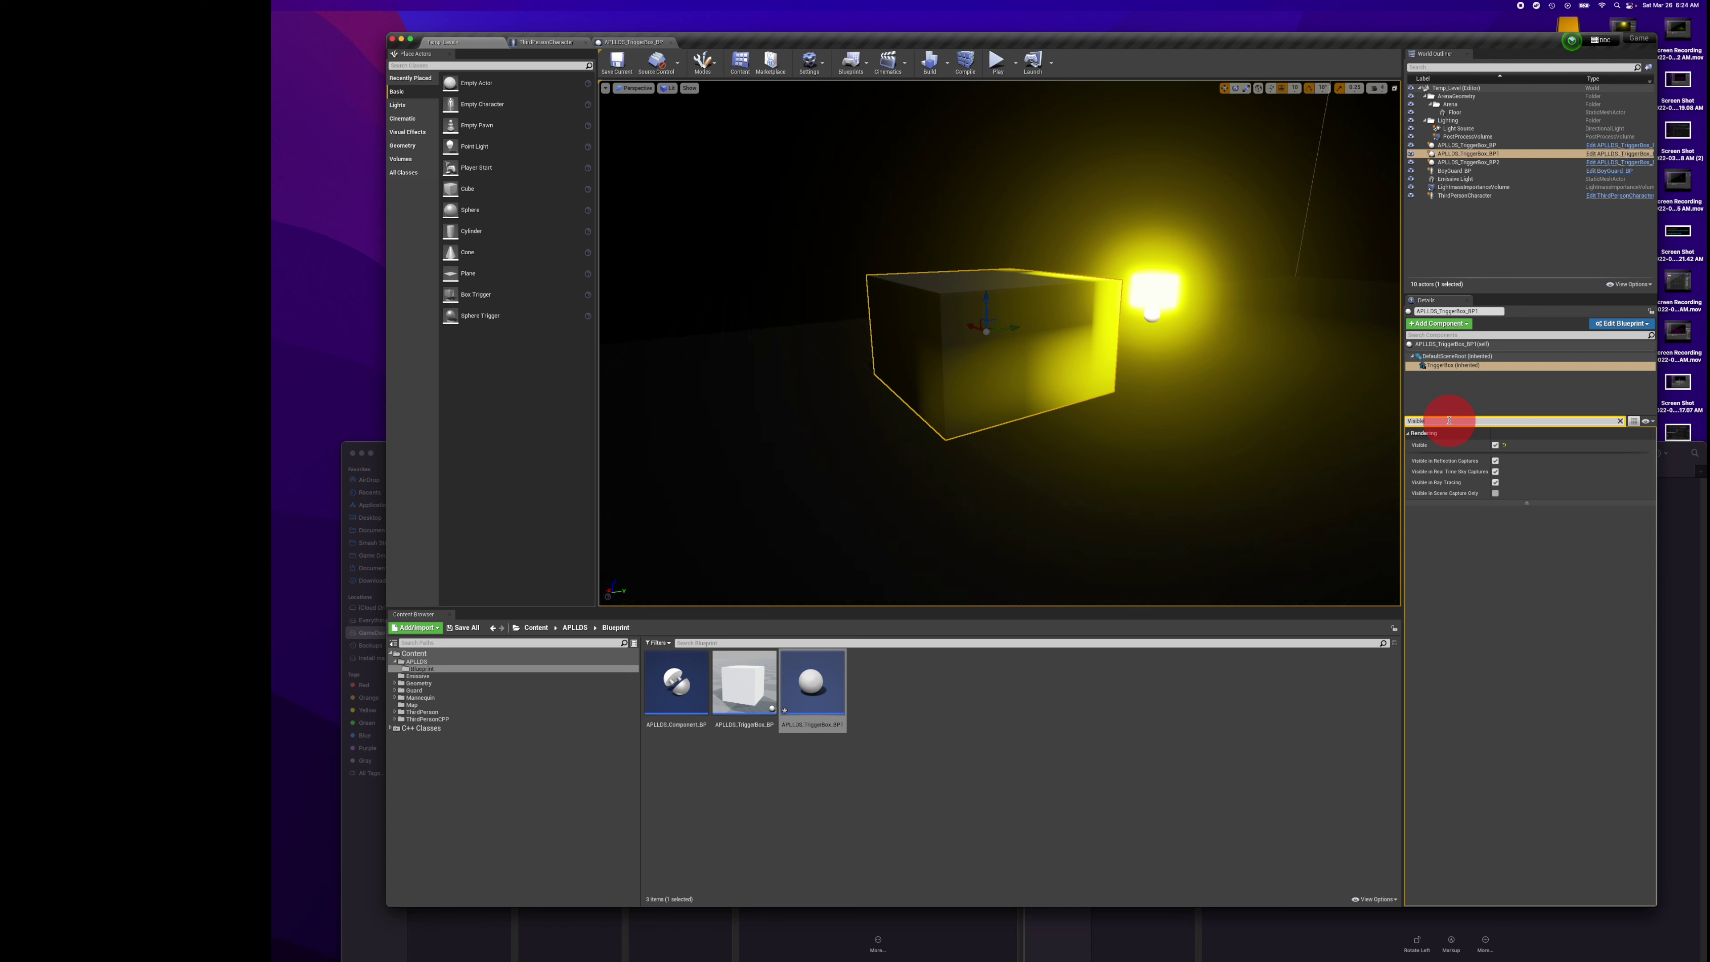
click(1495, 445)
click(1619, 323)
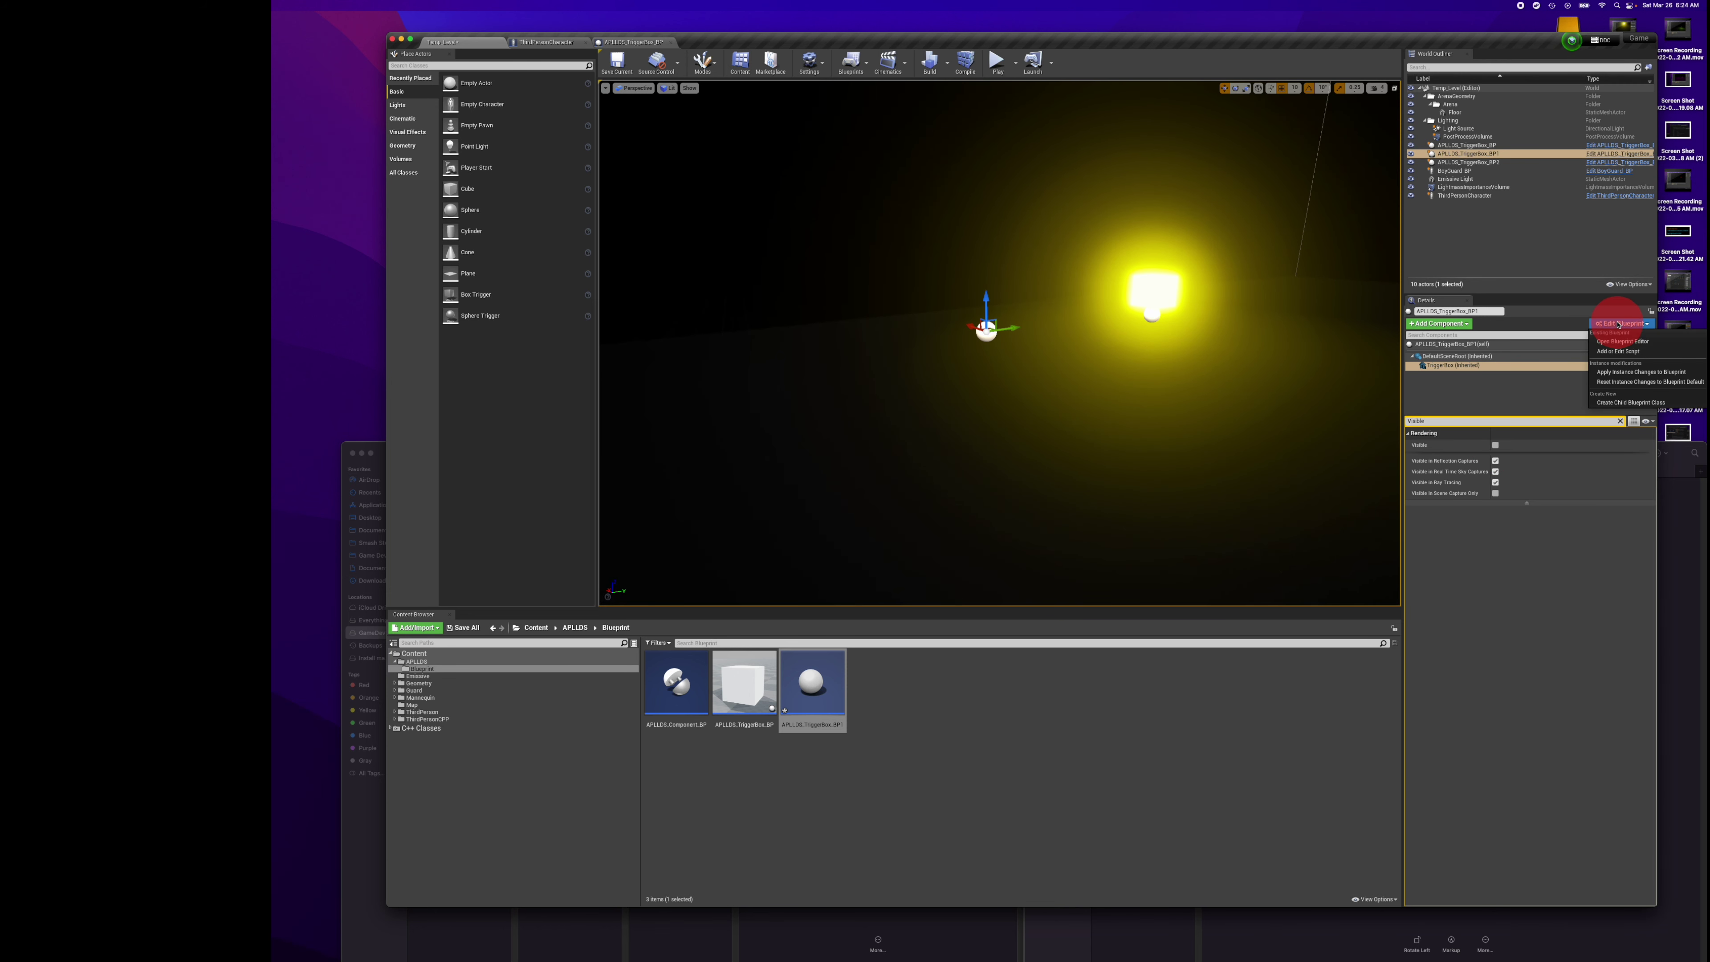
click(1658, 372)
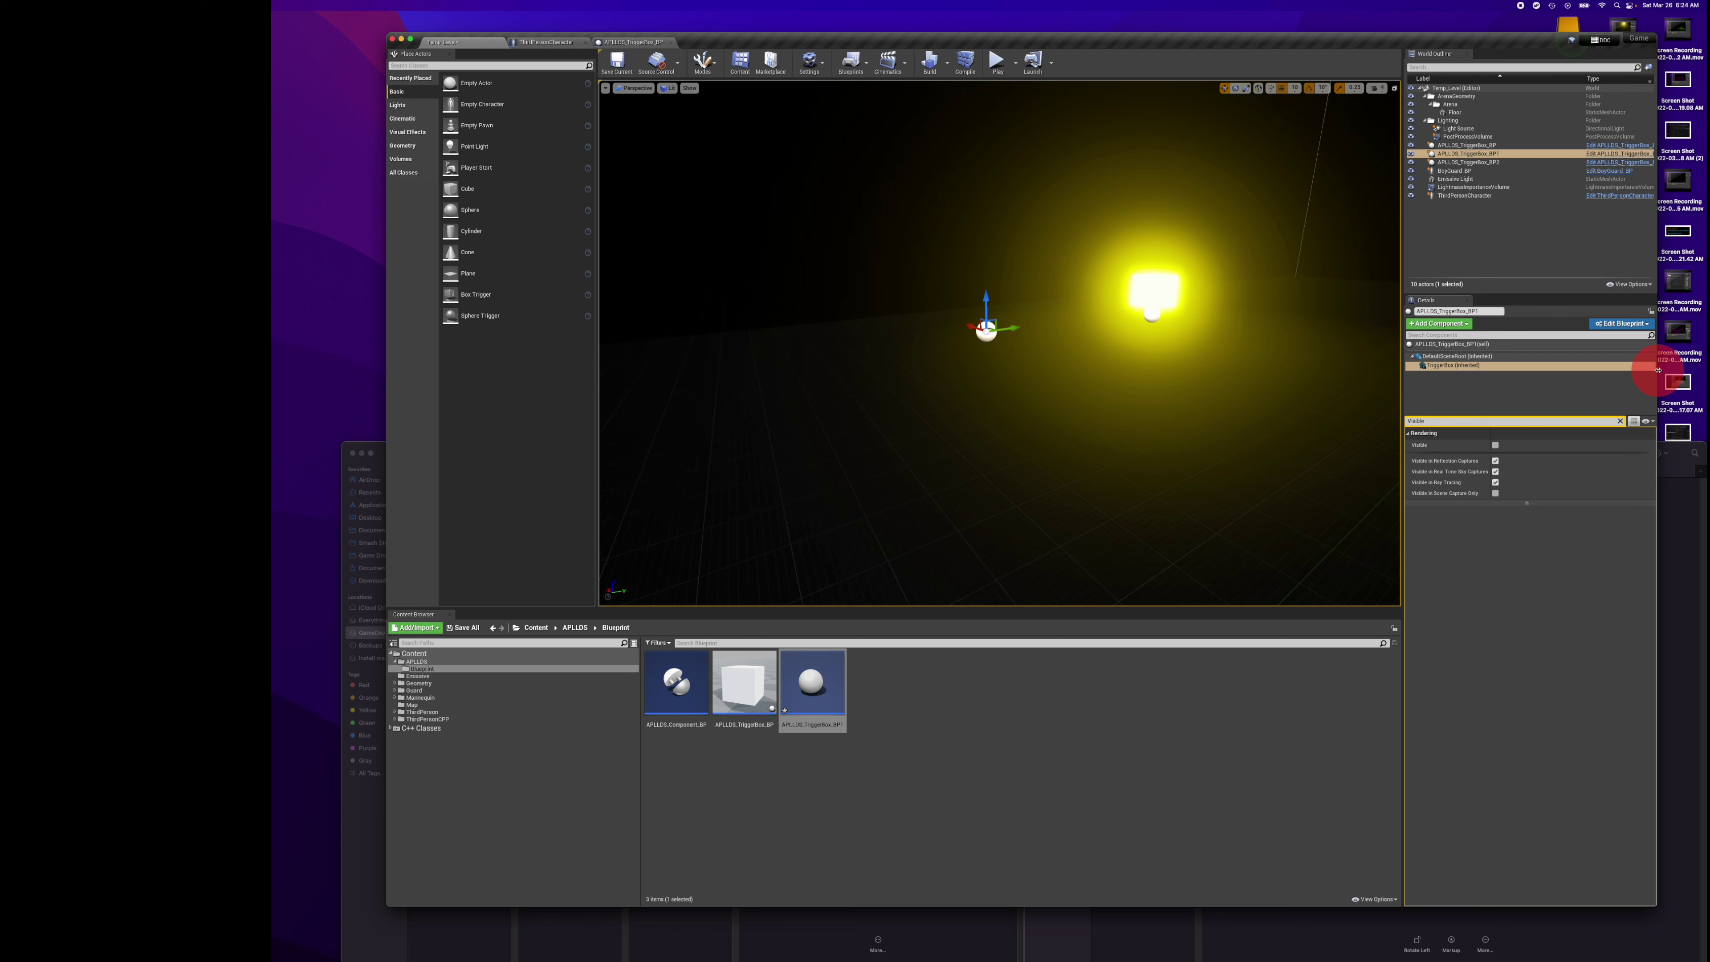
Save the modified blueprint and level, and open the APLLDS_TriggerBox_BP1 event graph.
click(490, 632)
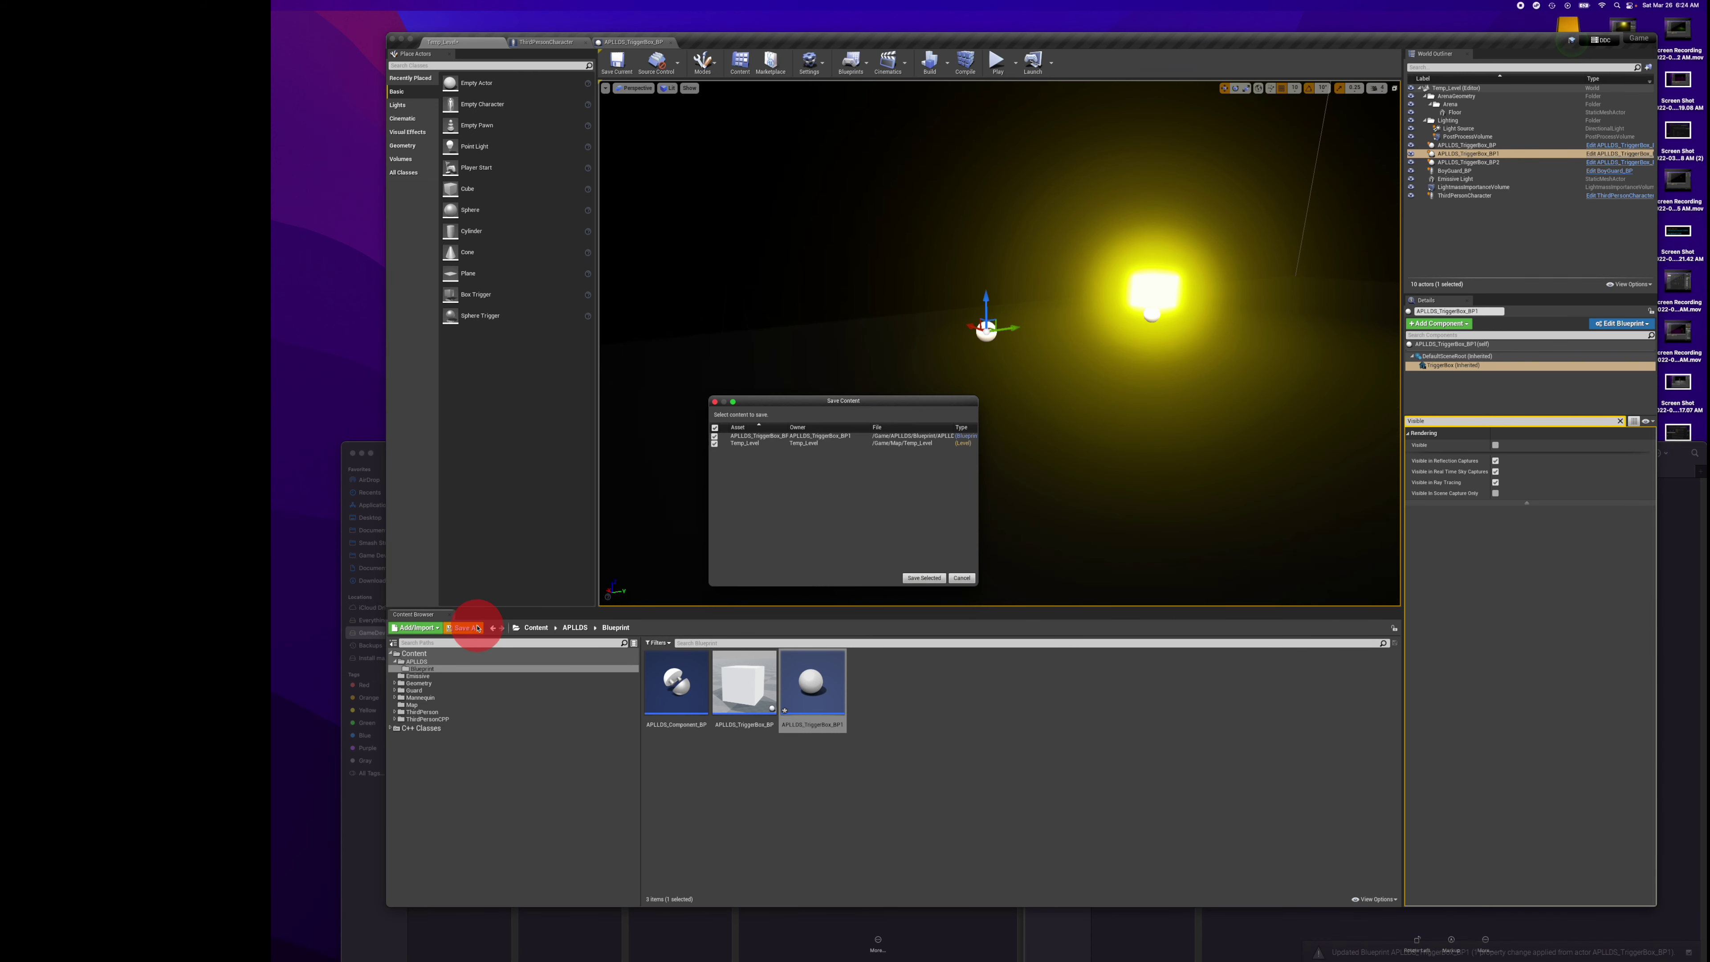
click(928, 579)
click(818, 679)
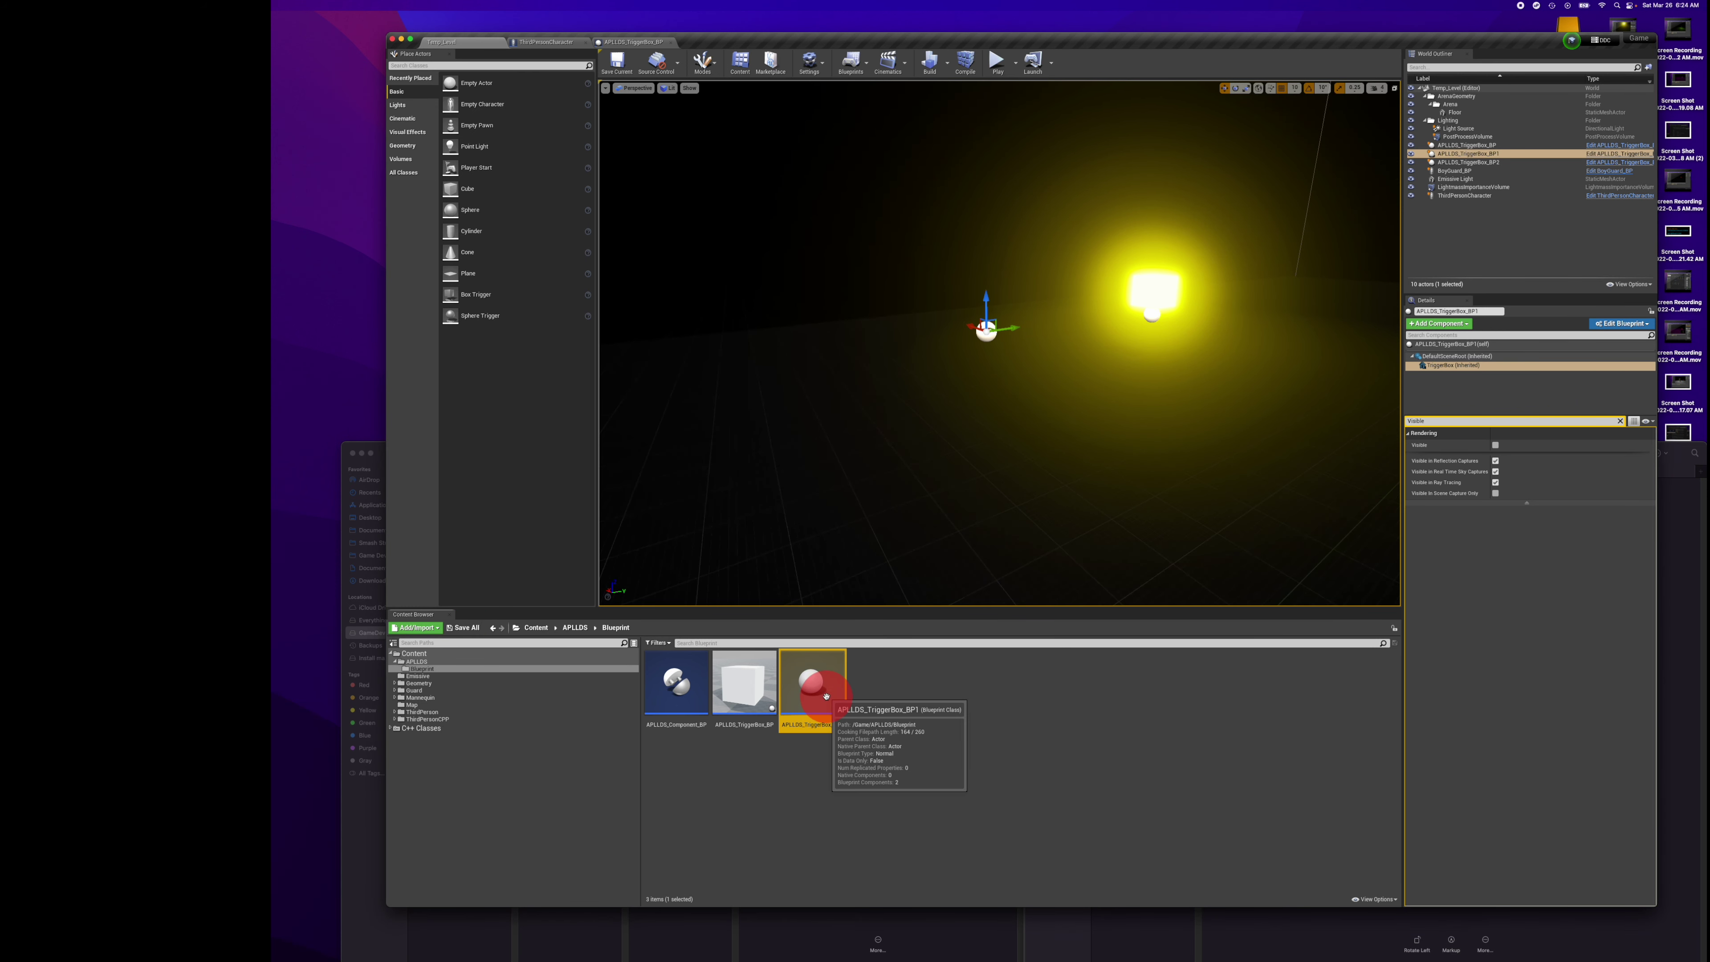
double_click(822, 678)
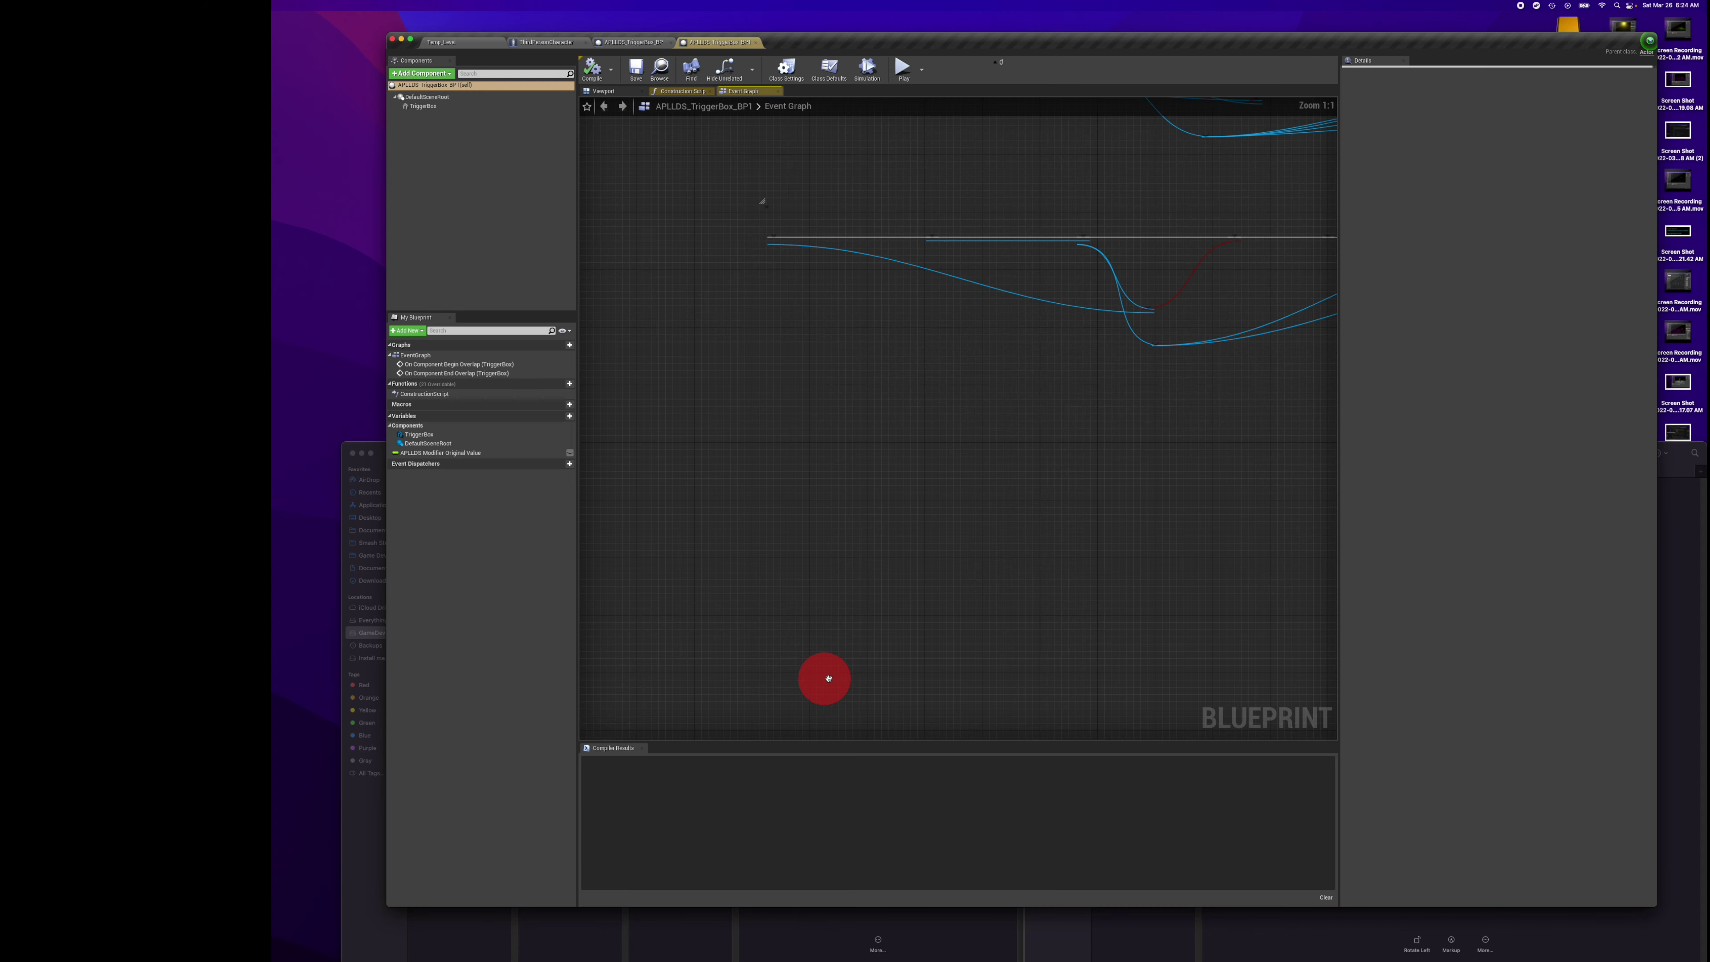
scroll(1158, 479, up, 5)
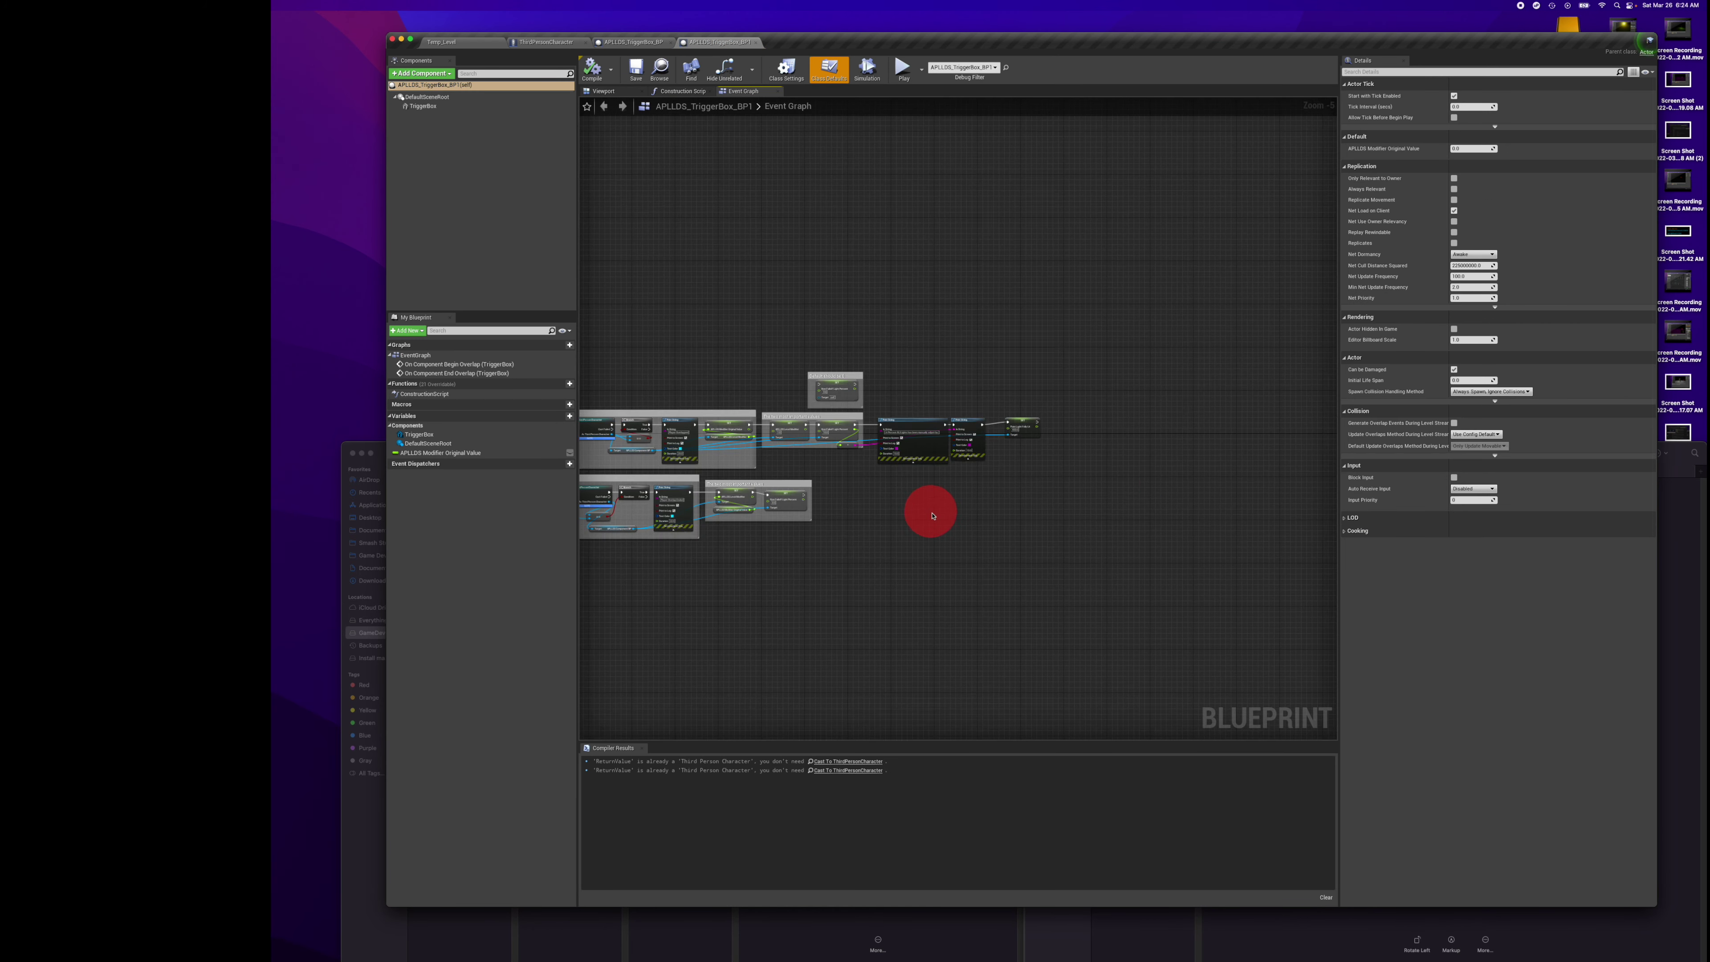
Change the Point Light Fully Lit and Non Falloff Light Percent values in the begin-overlap chain, and compile the blueprint.
click(1080, 357)
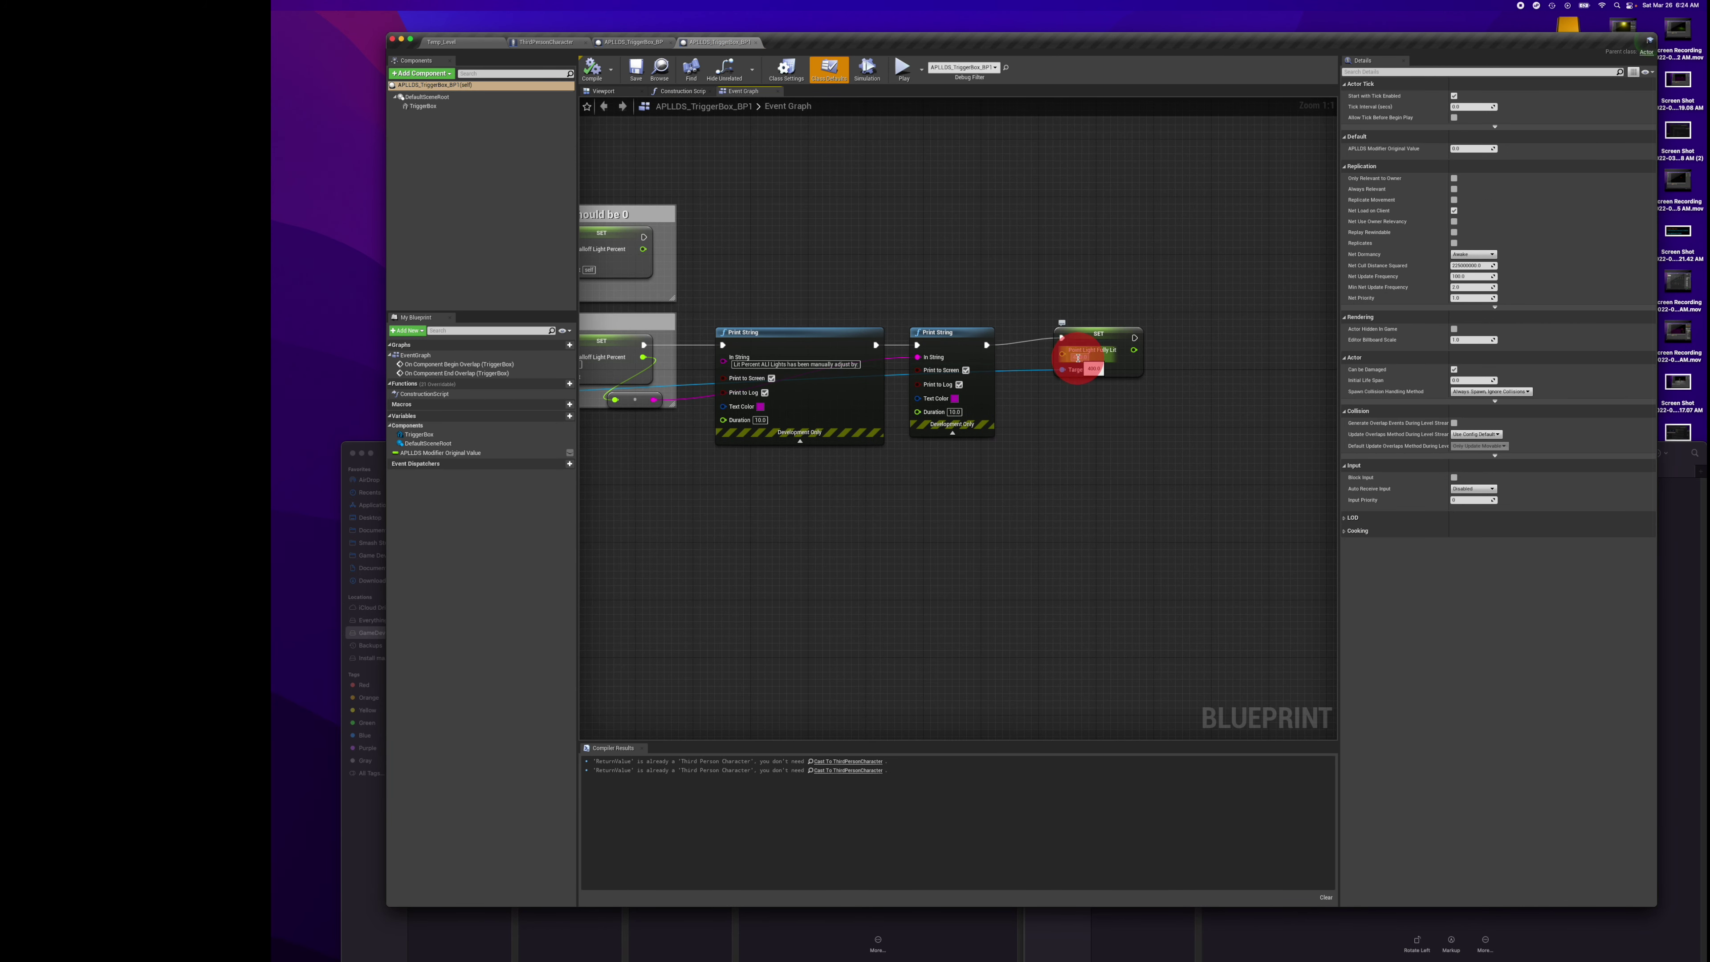
click(1237, 357)
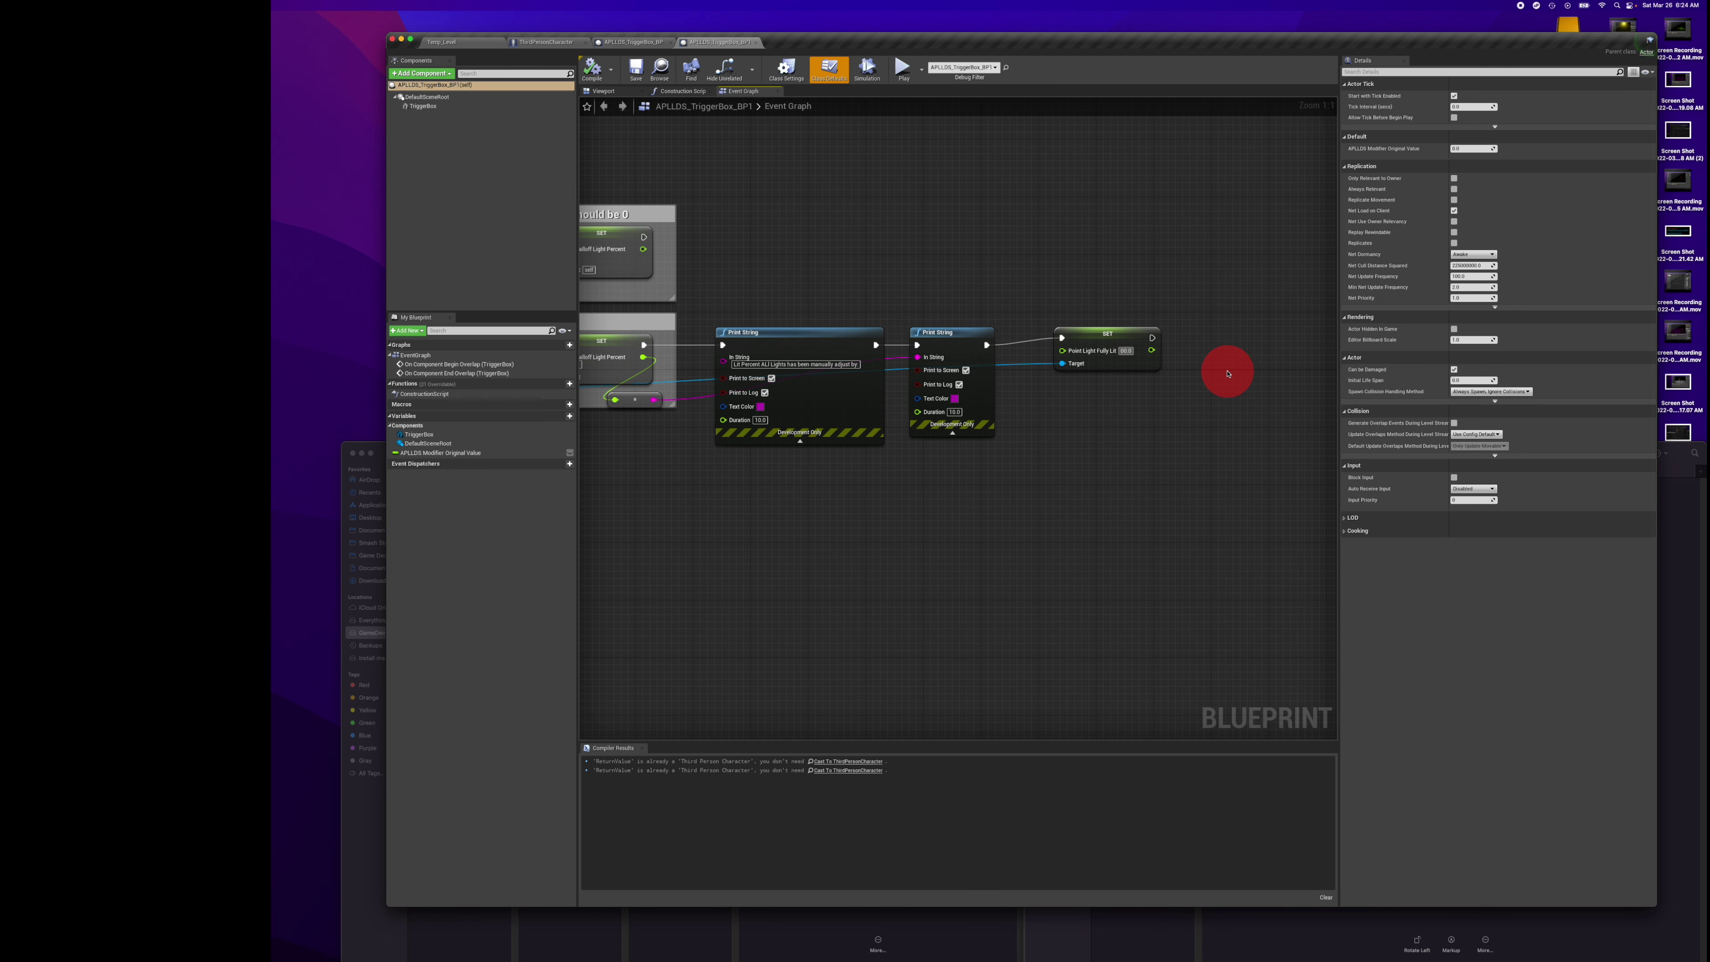
right_drag(764, 574, 984, 599)
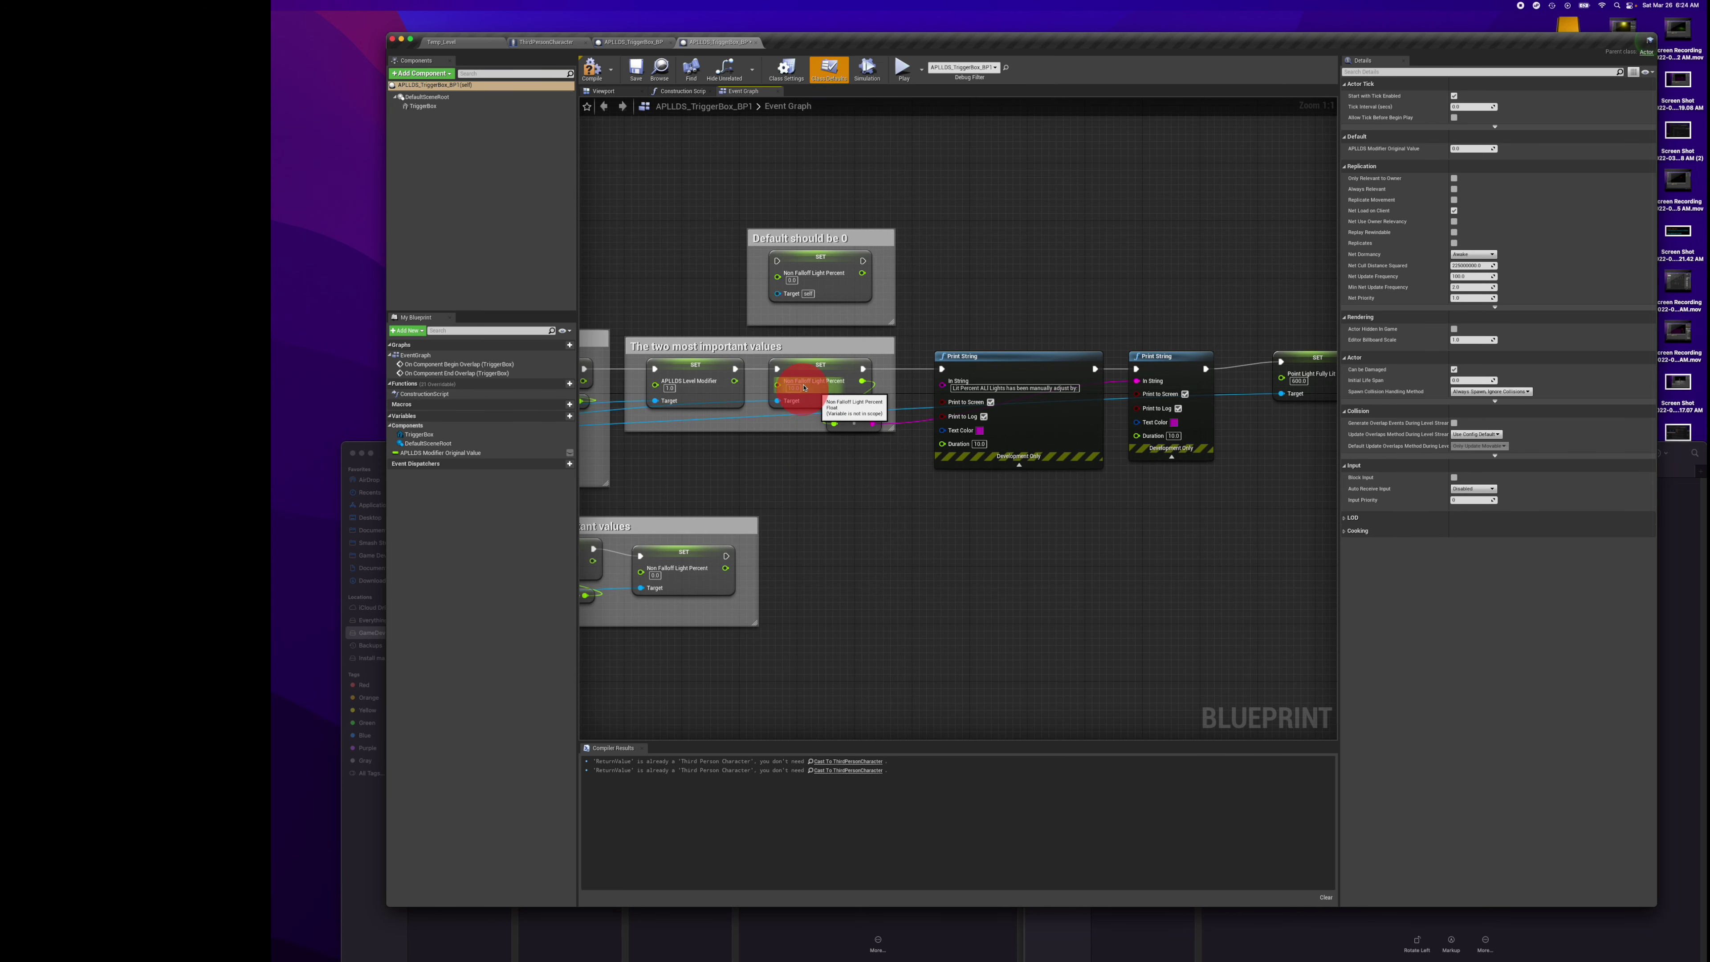
click(794, 388)
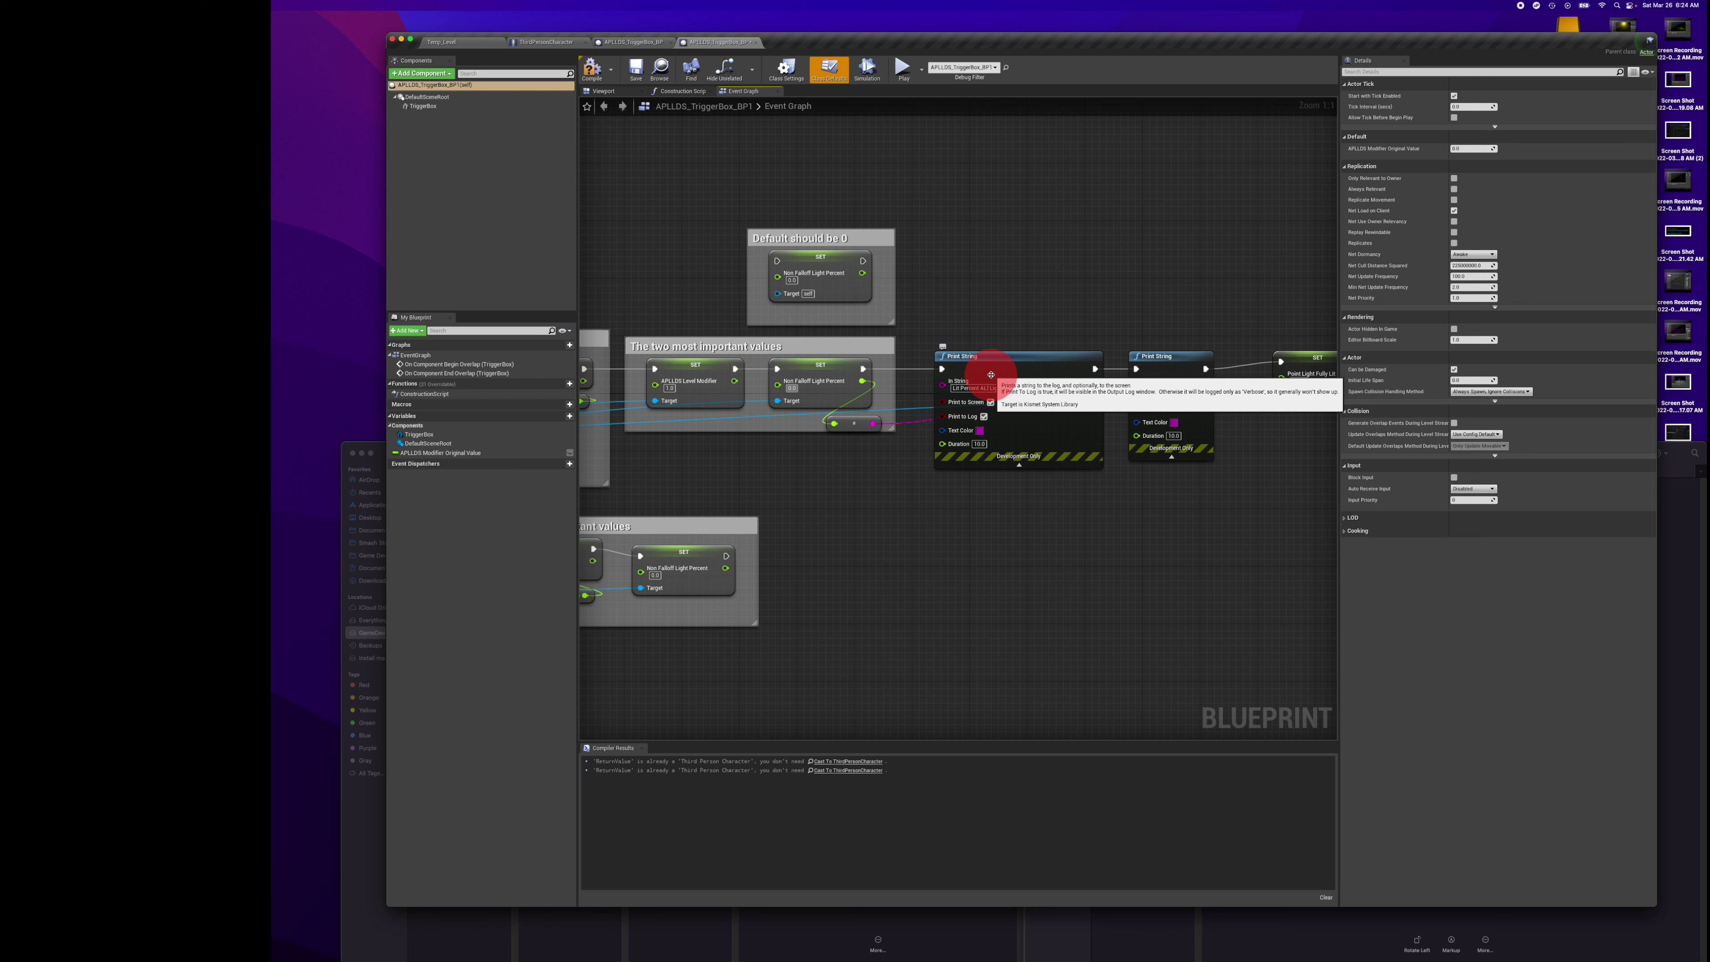
click(592, 64)
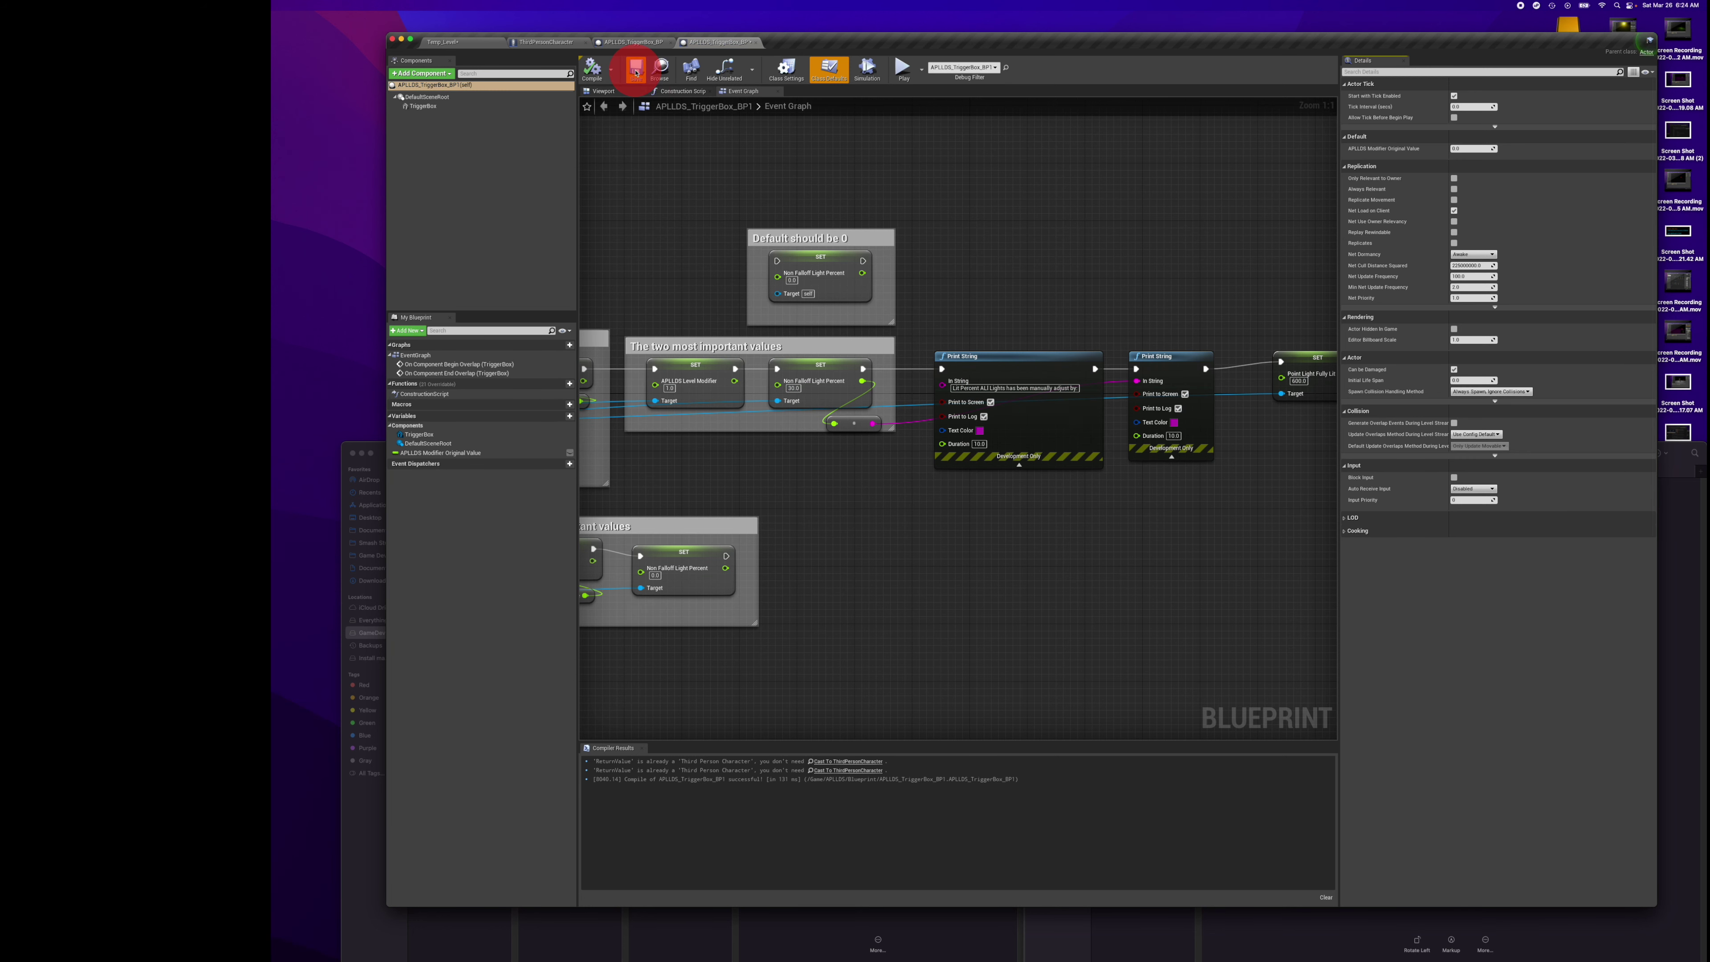
Play Temp_Level and run the character through the new trigger box toward the emissive light to test the lit percent.
click(445, 42)
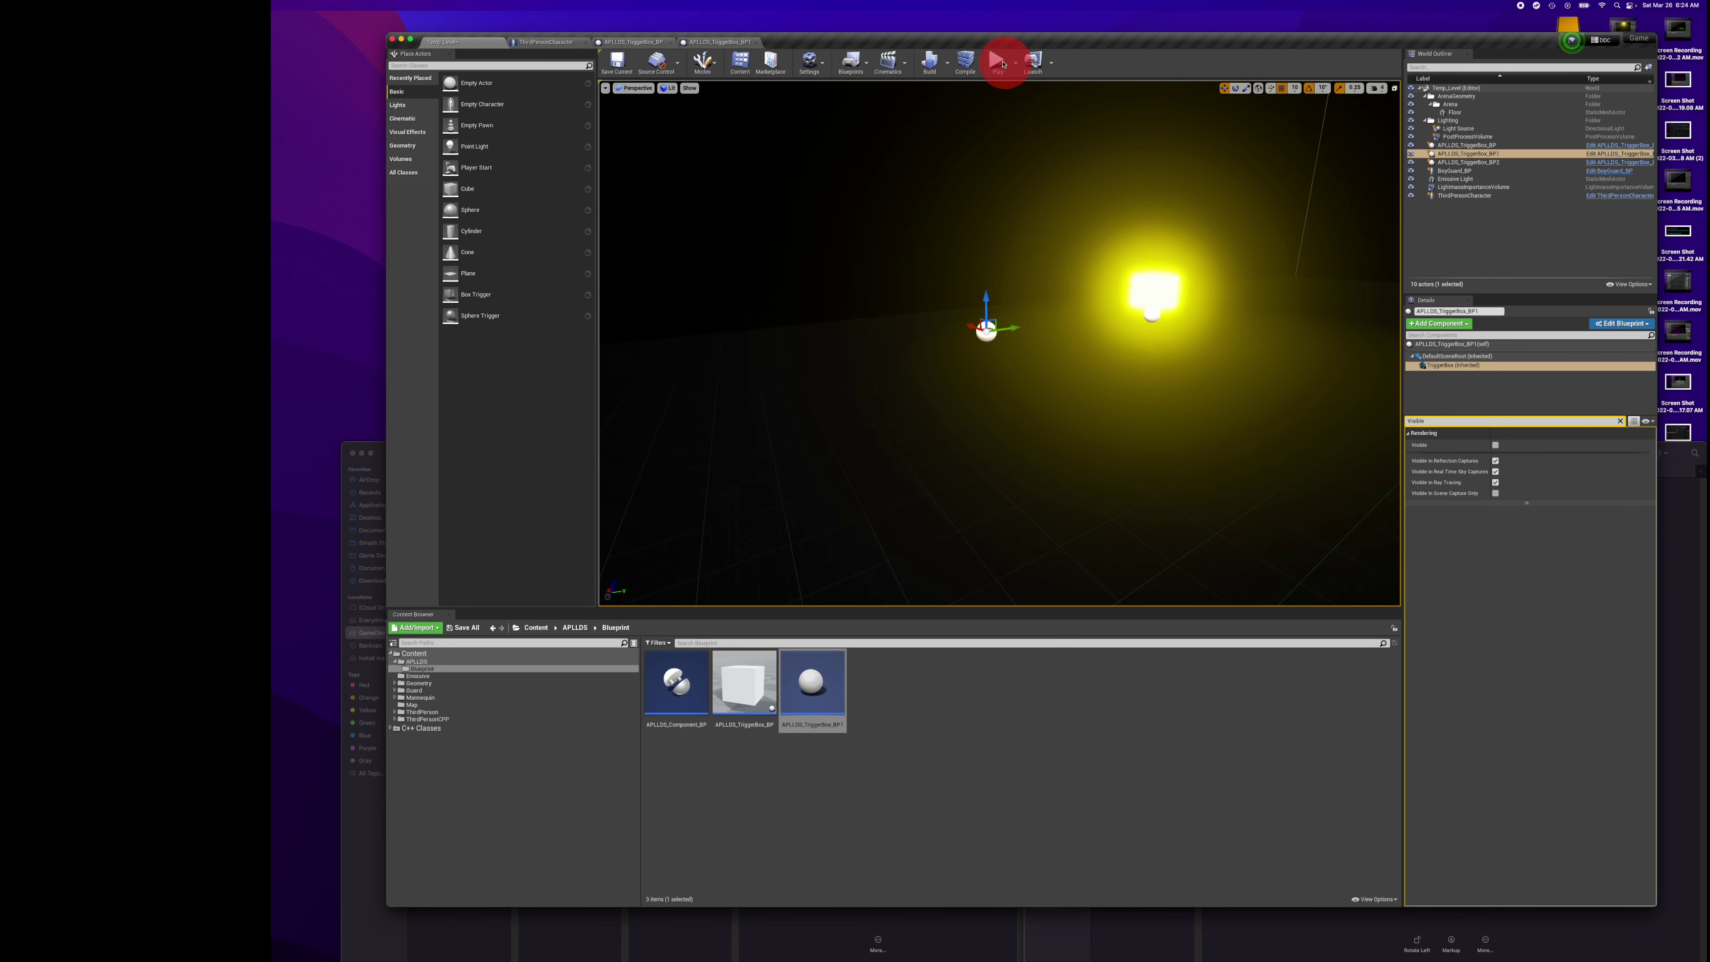
click(1000, 61)
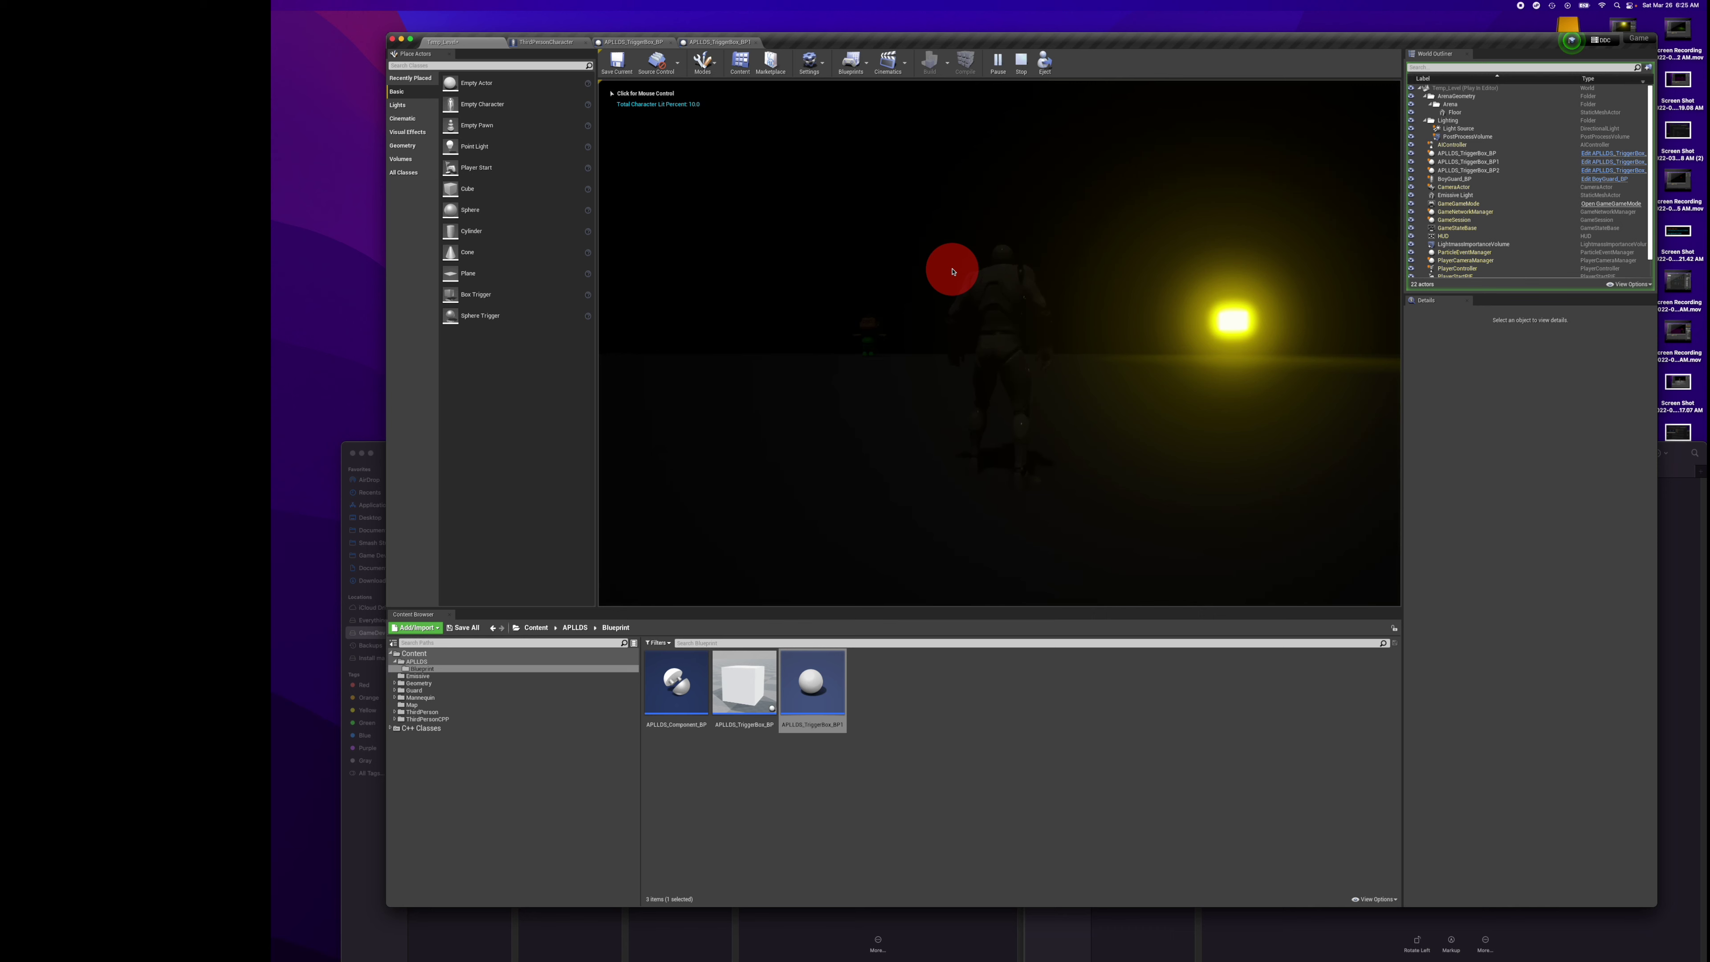
key(d)
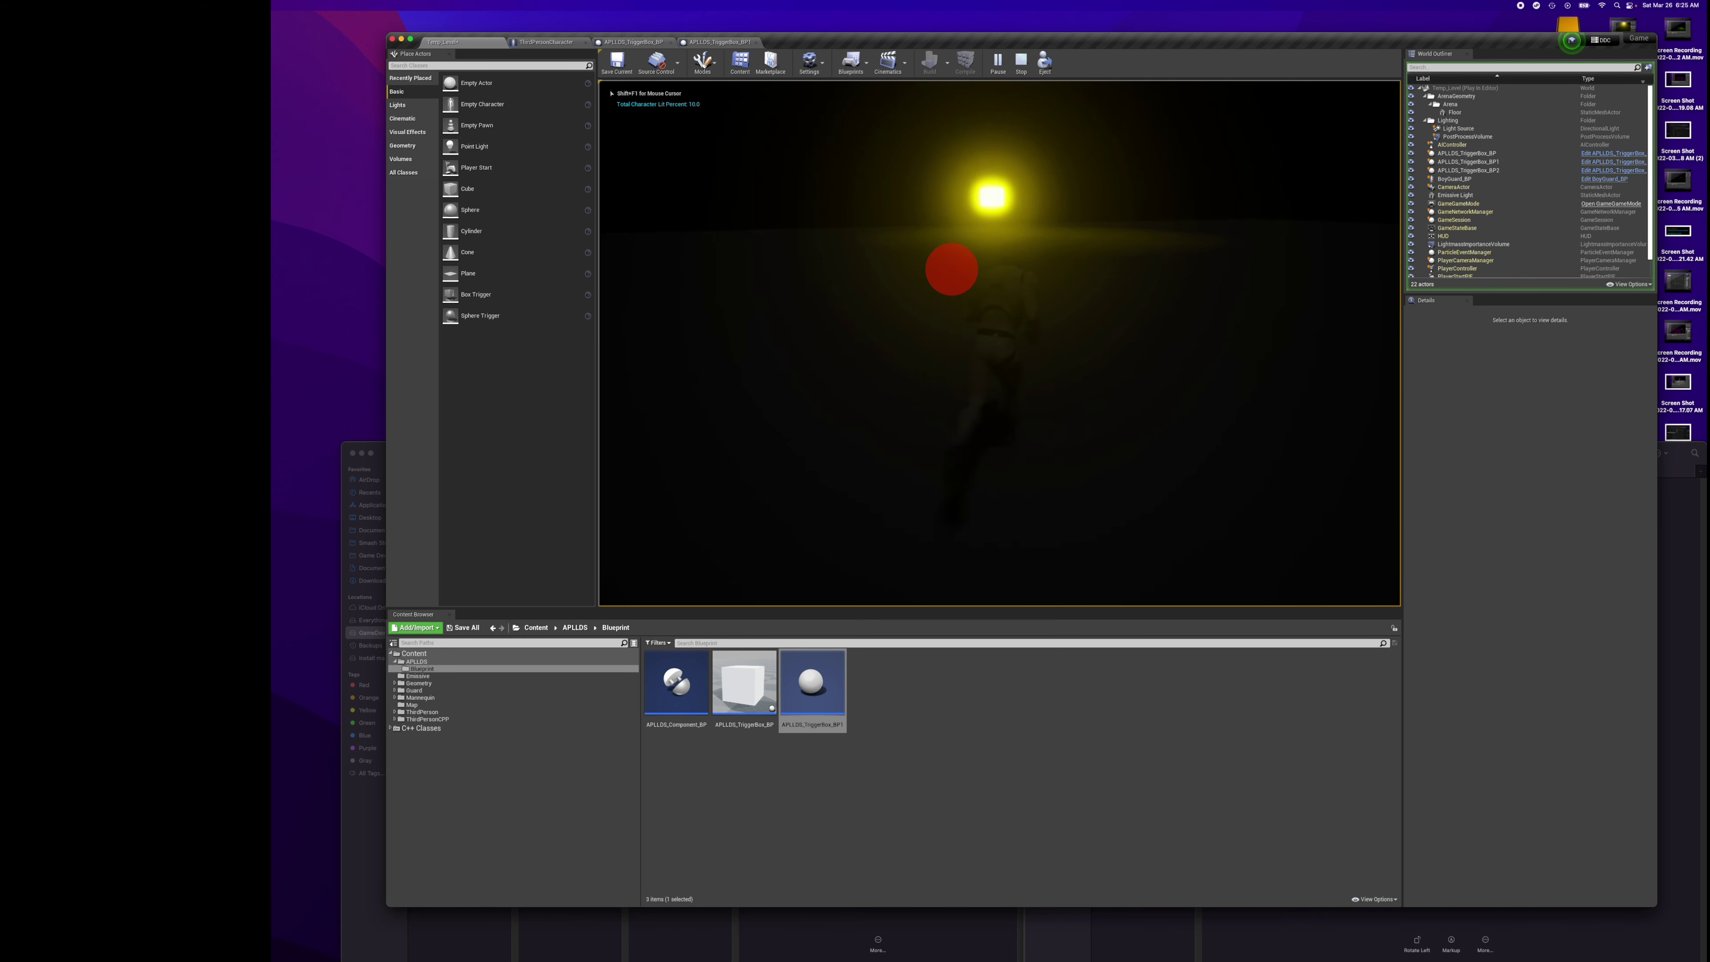
key(w)
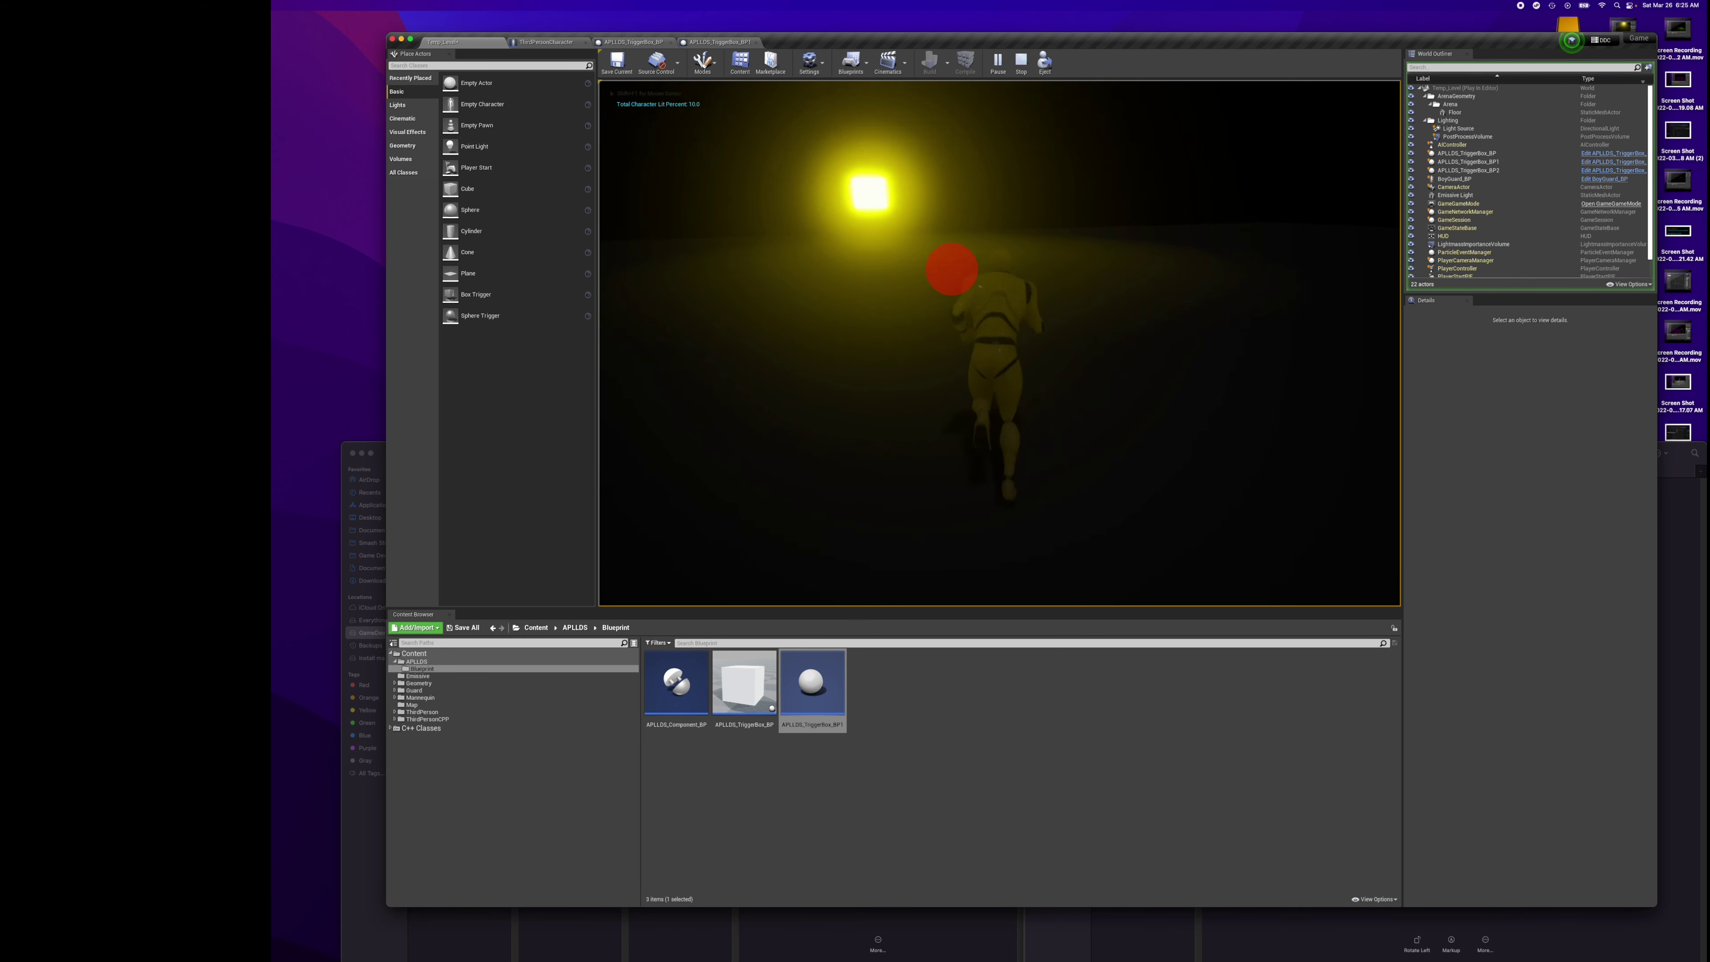
key(w)
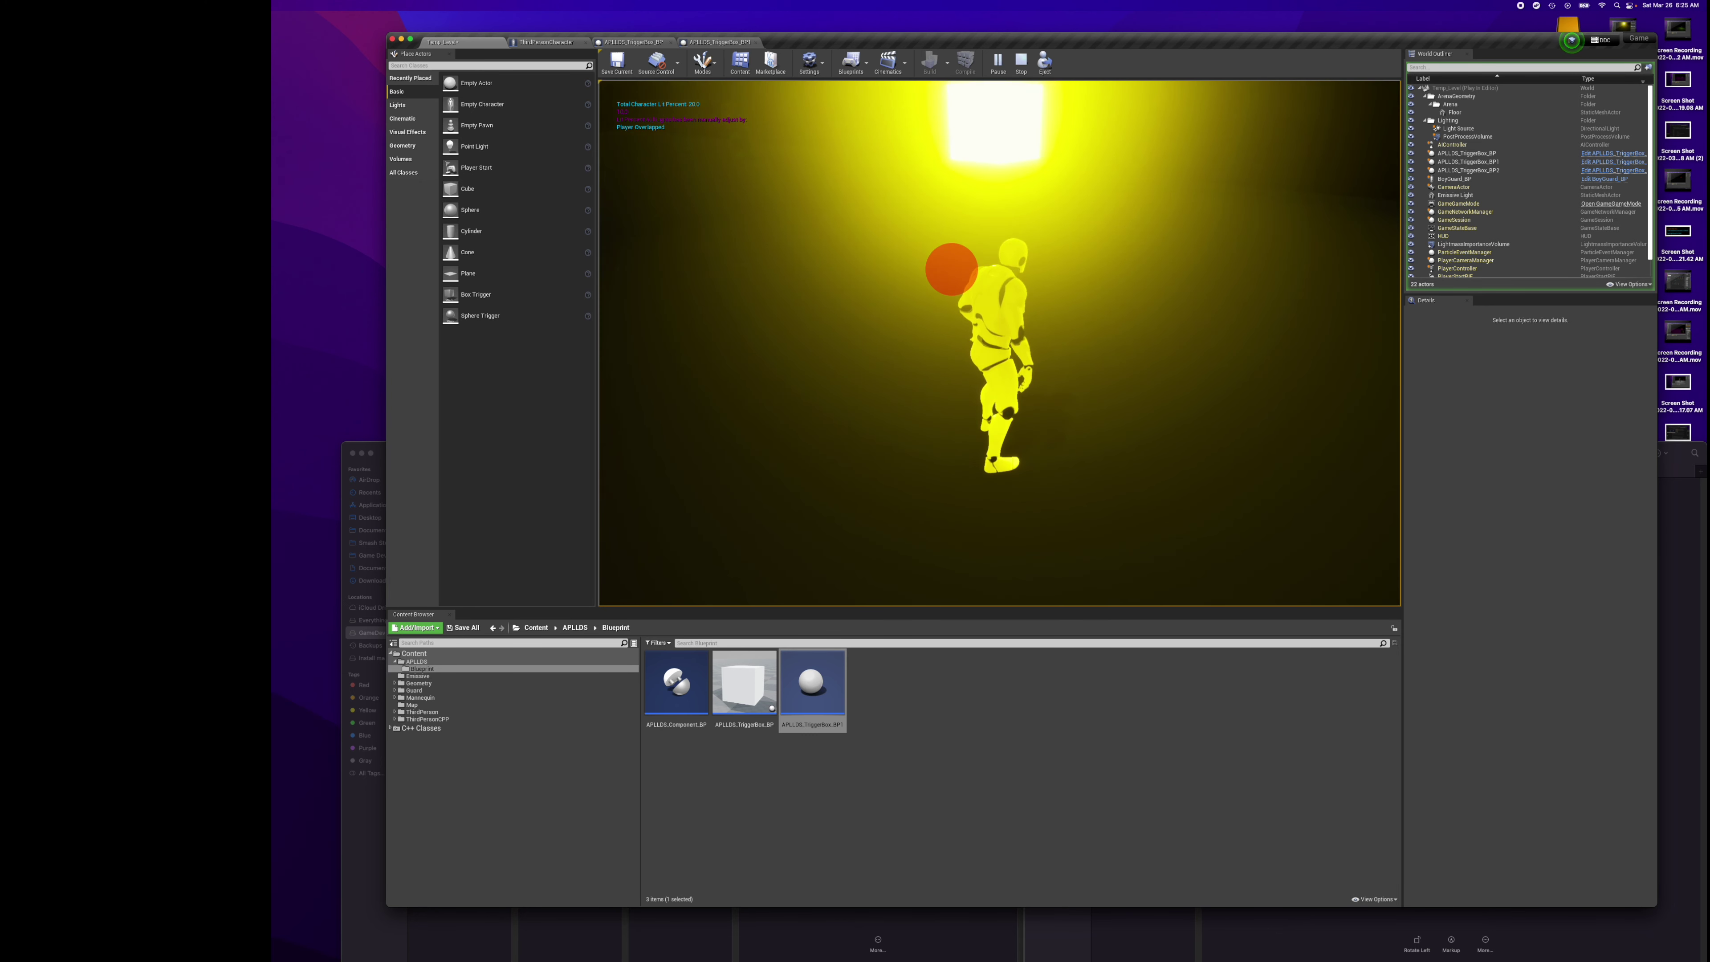
key(w)
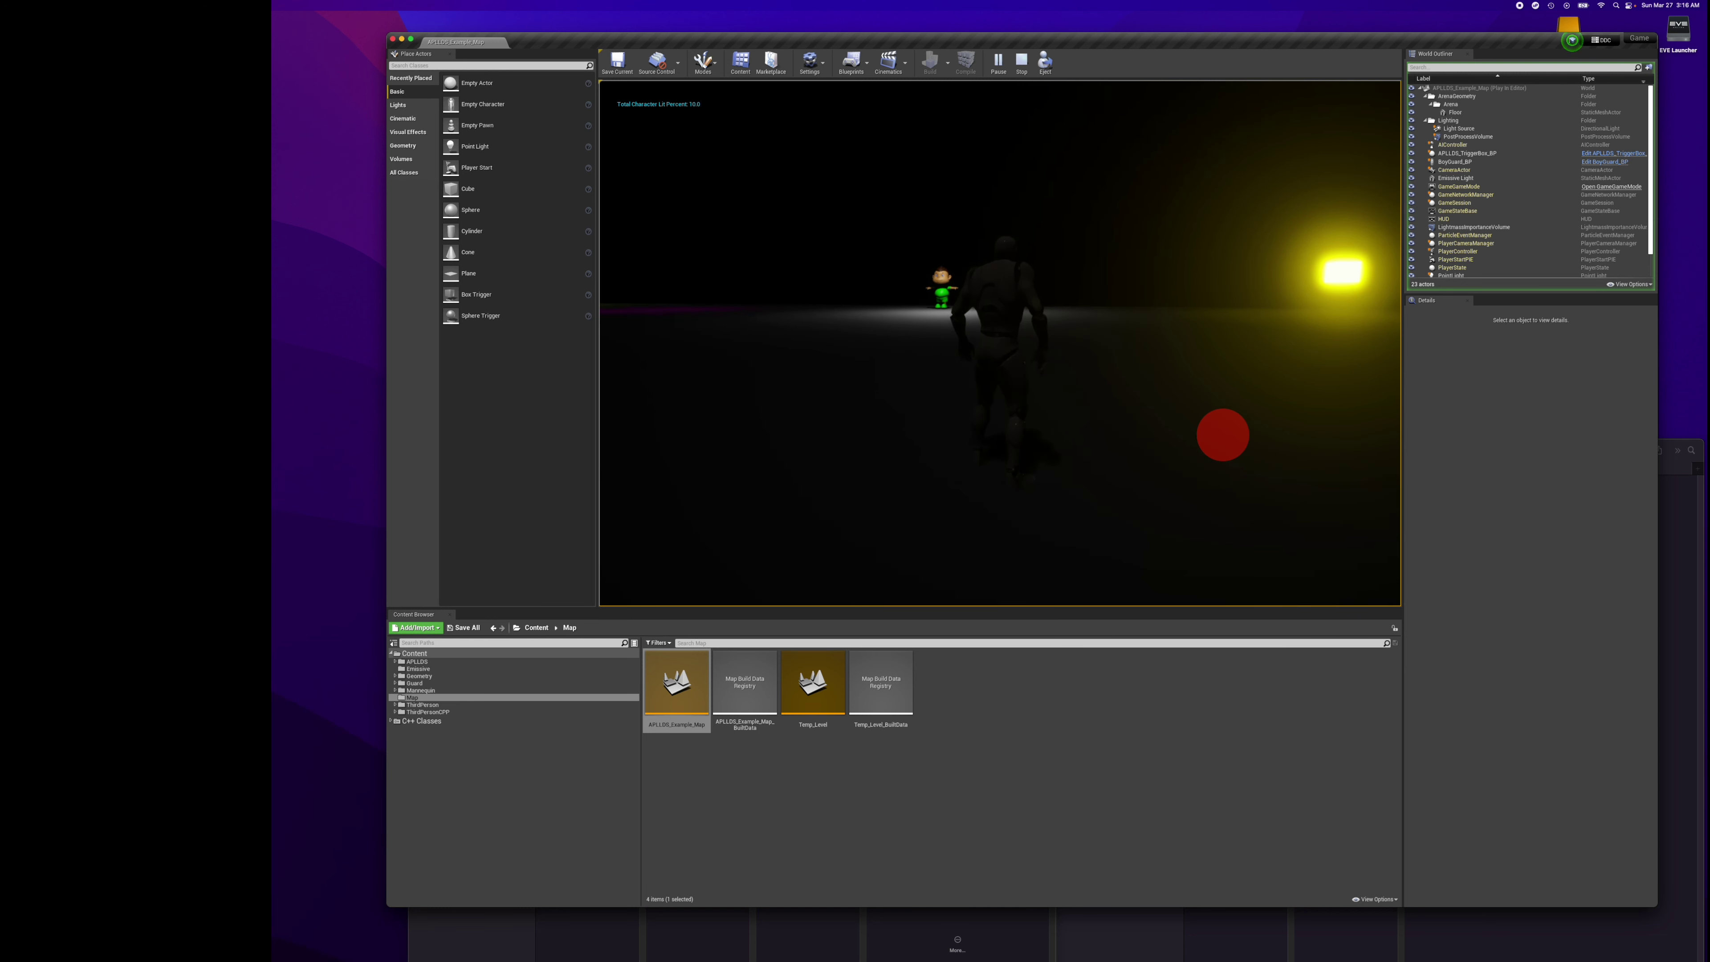
Run the character around APLLDS_Example_Map near the emissive light and the guard to check the lit percent.
key(d)
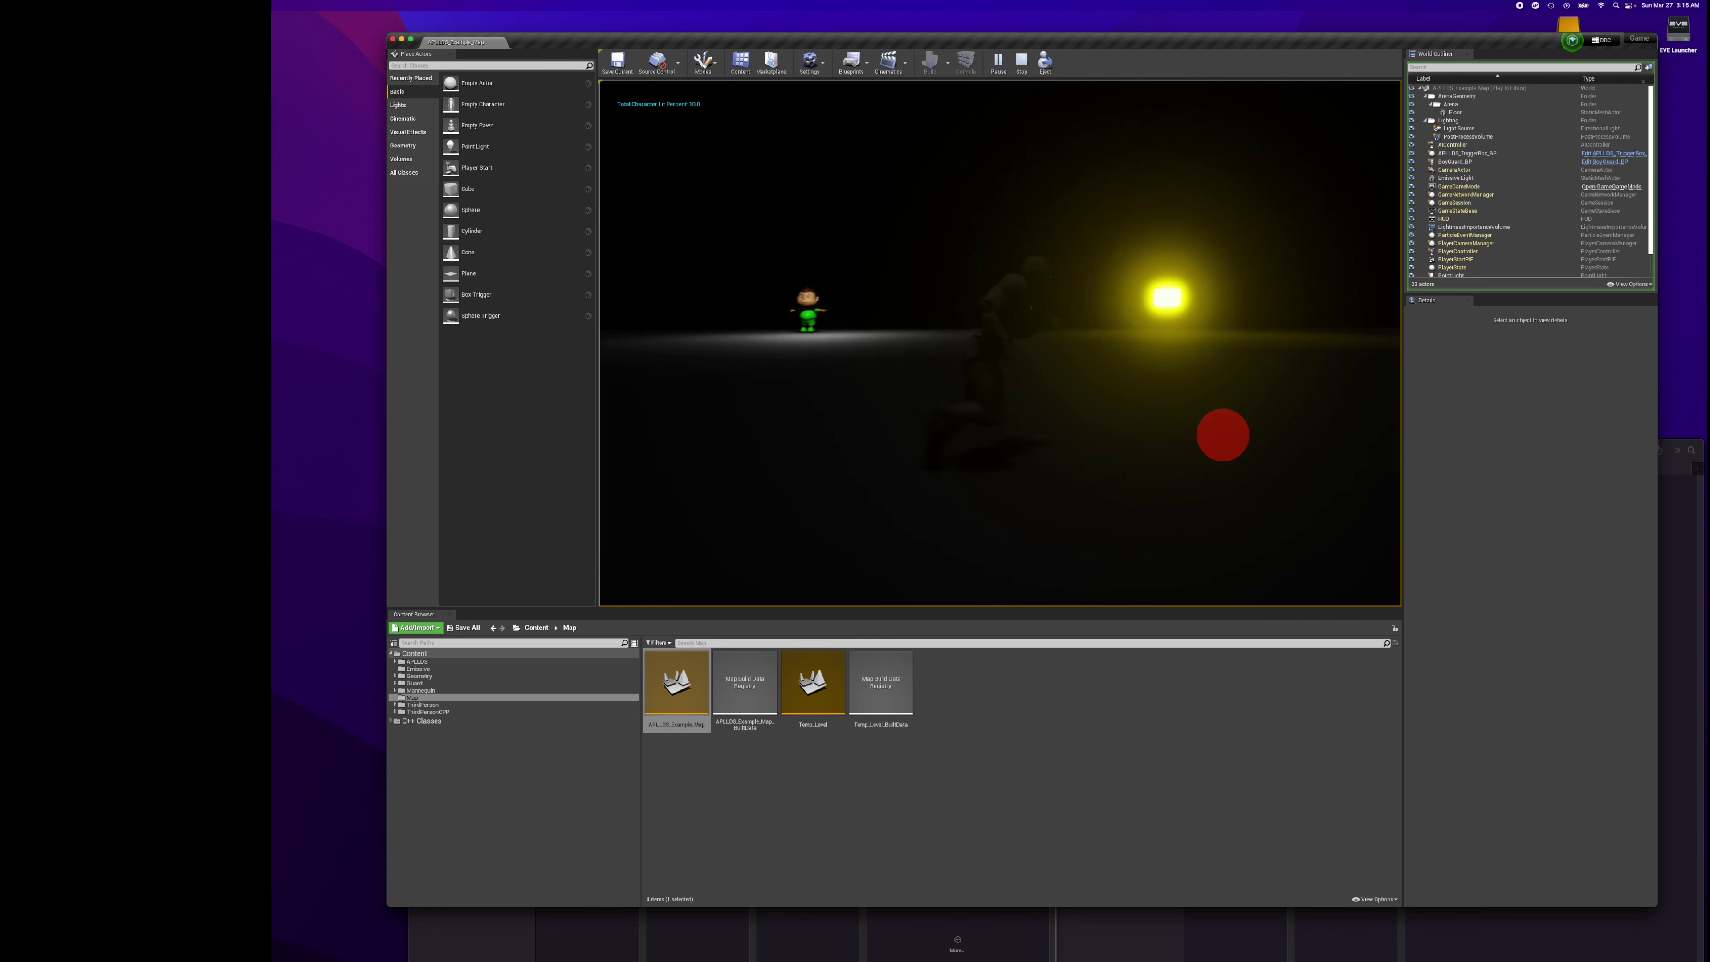
key(d)
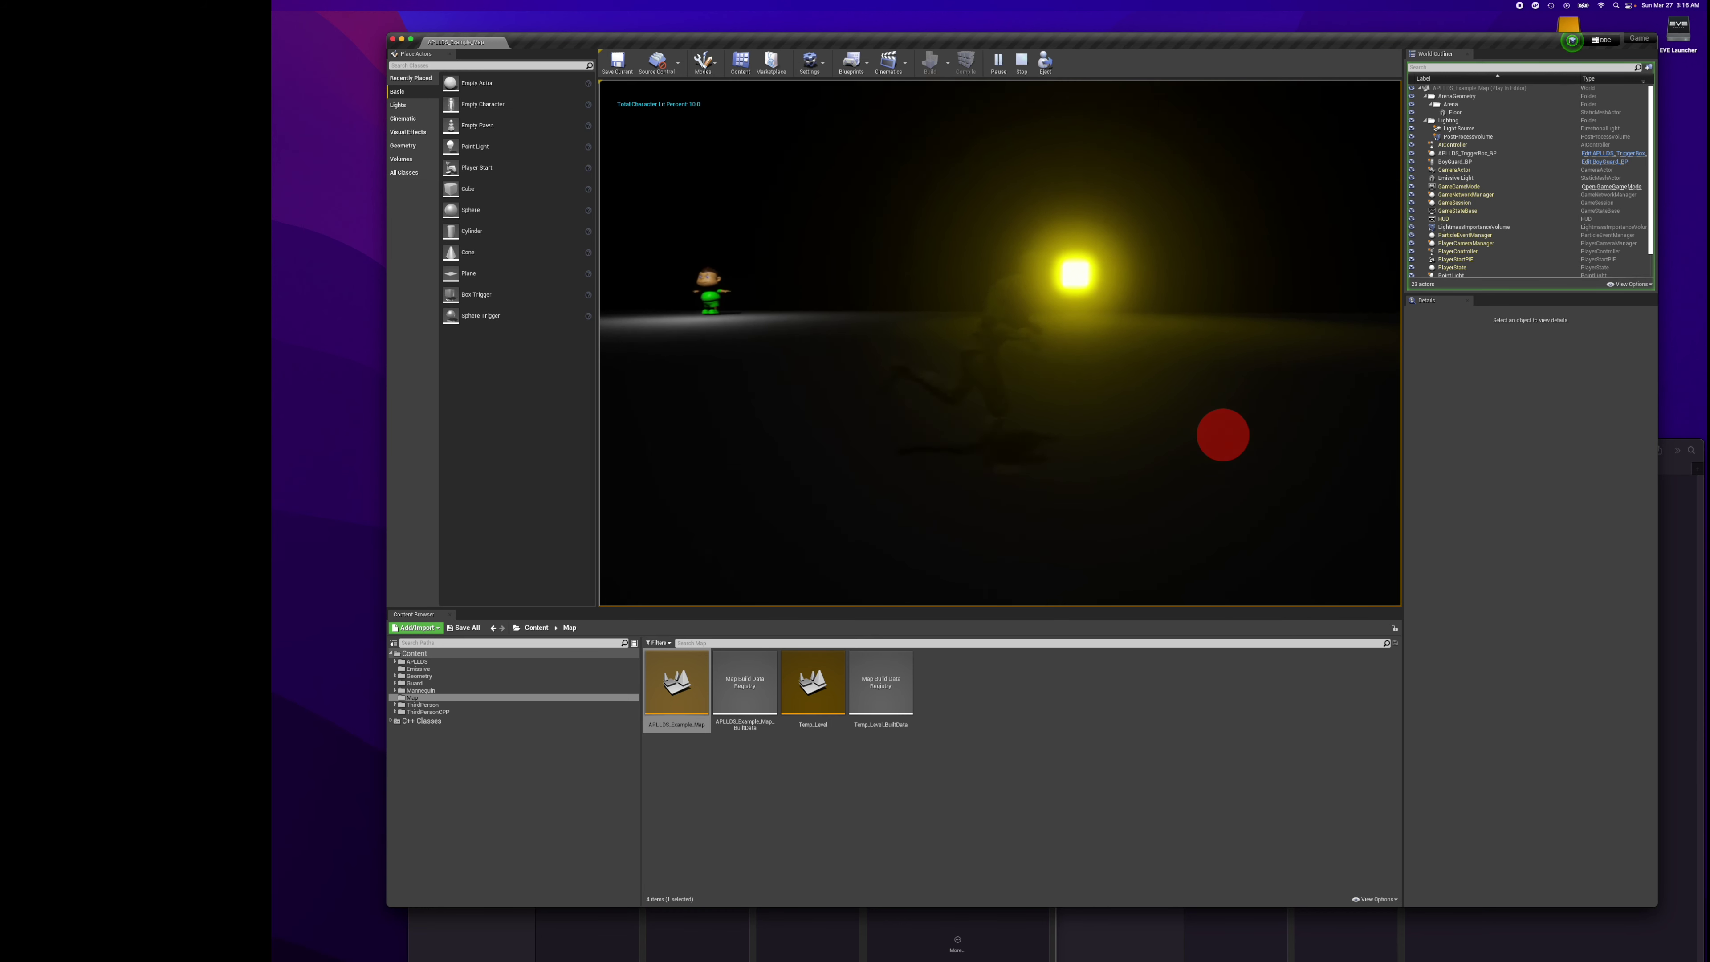
key(w)
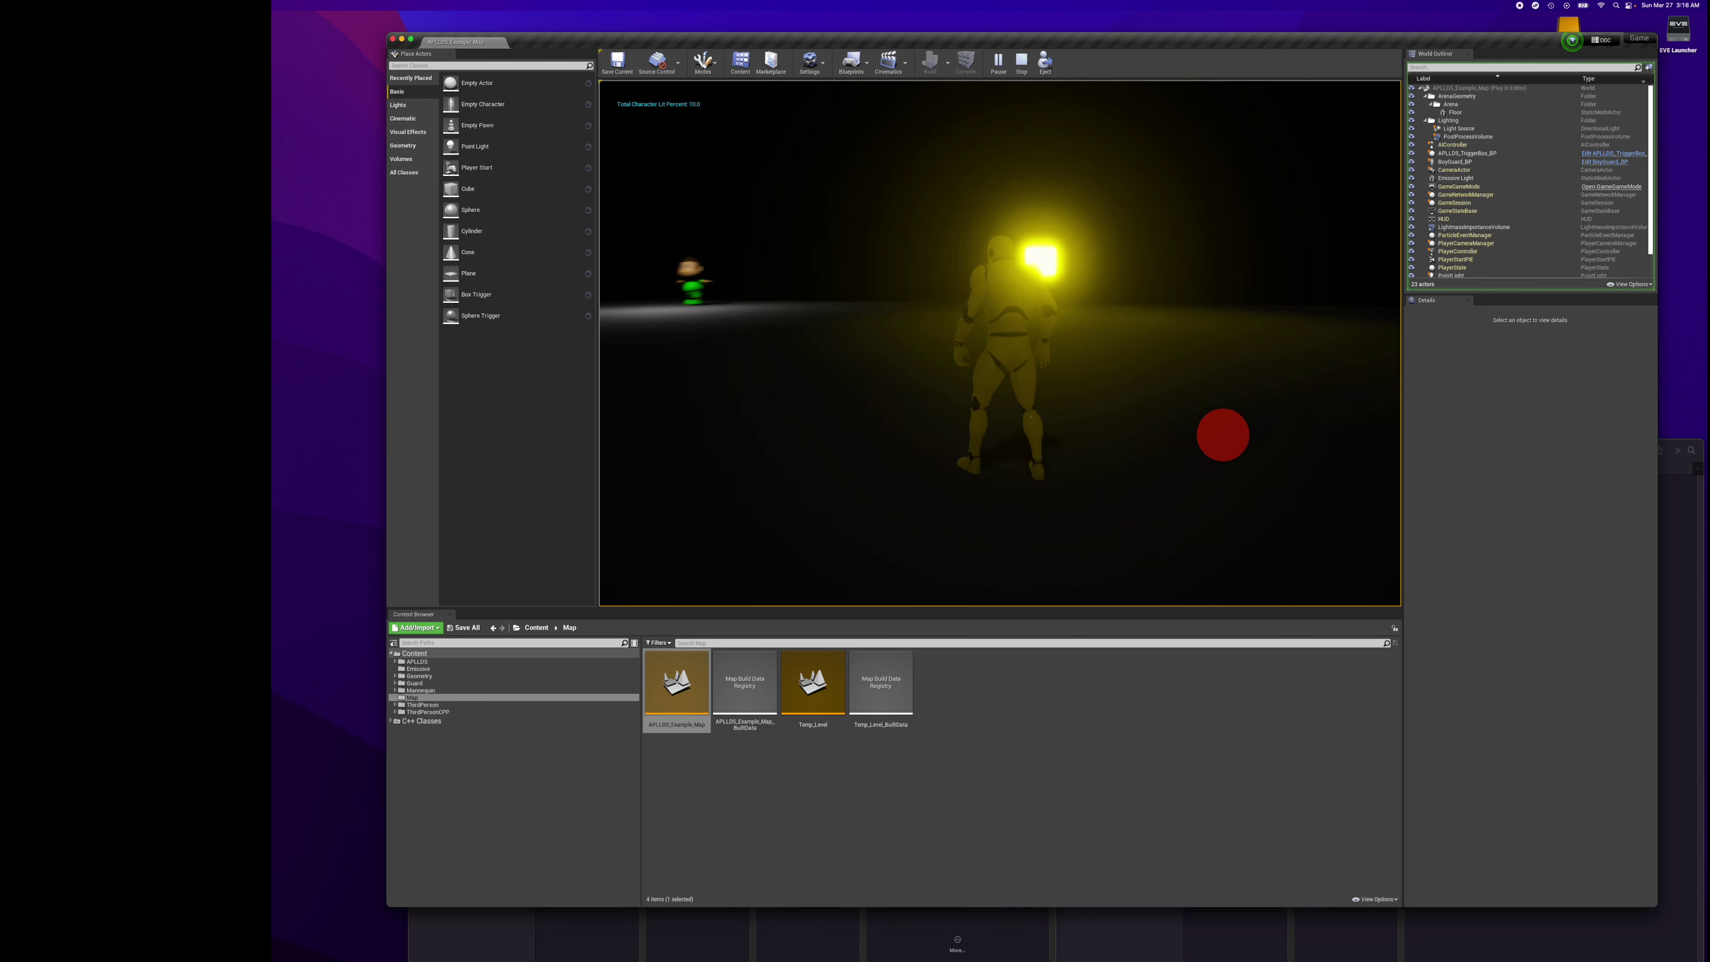
key(w)
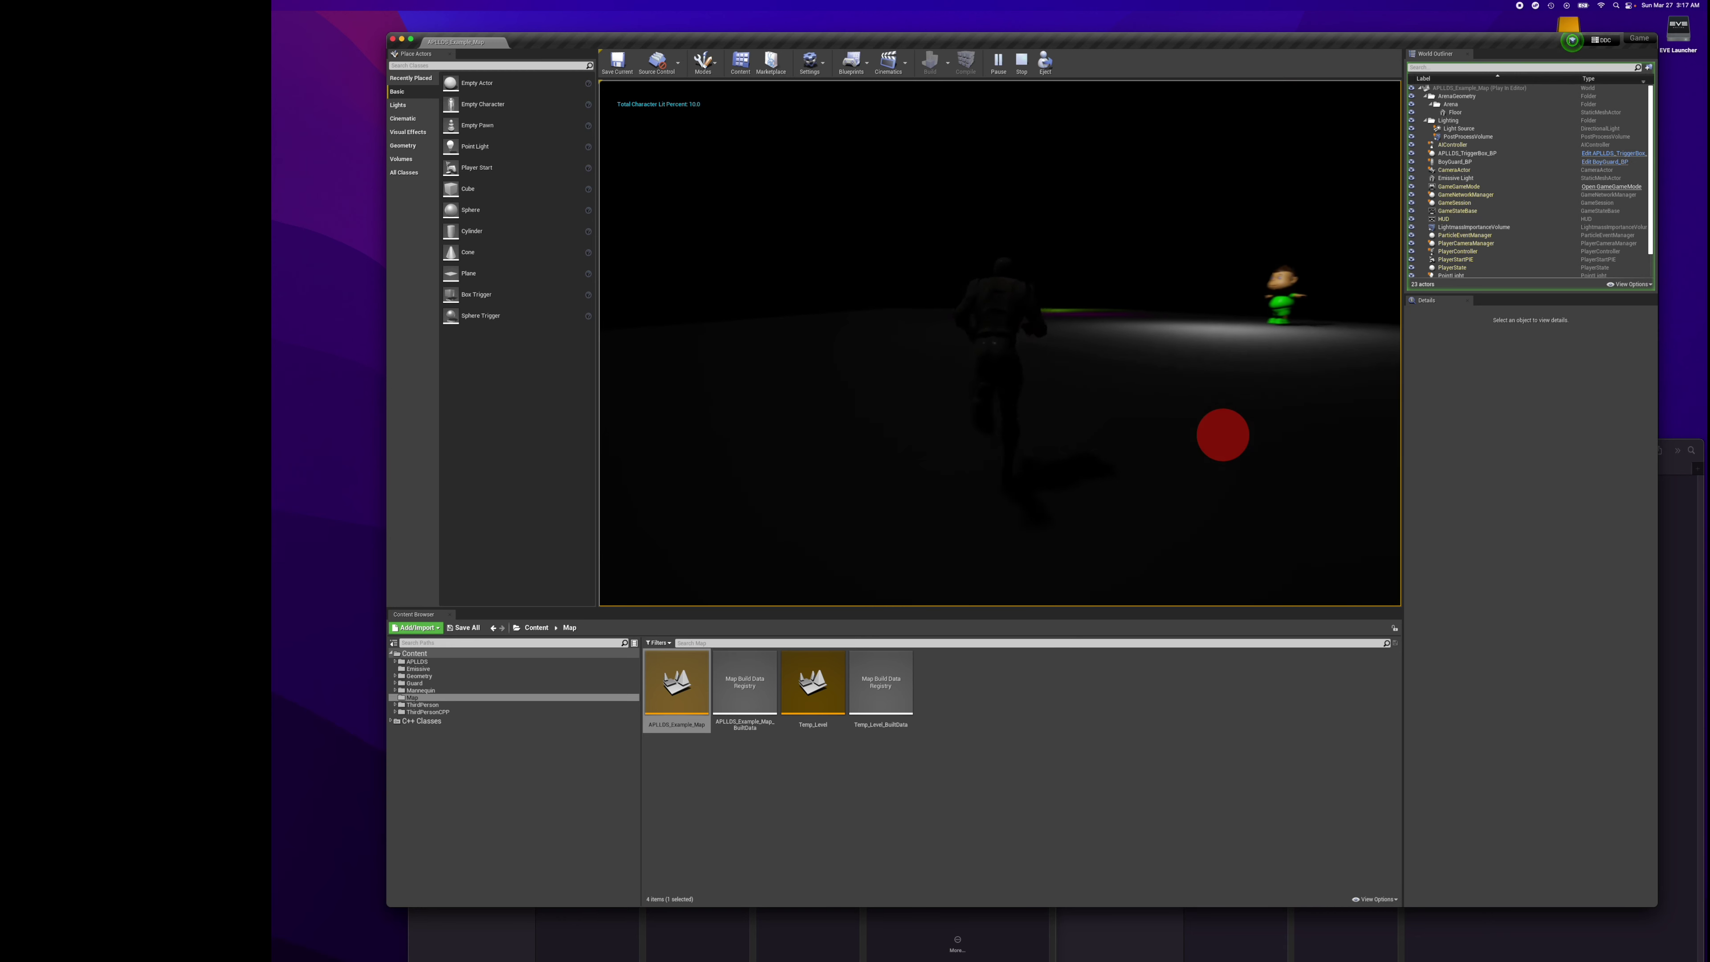